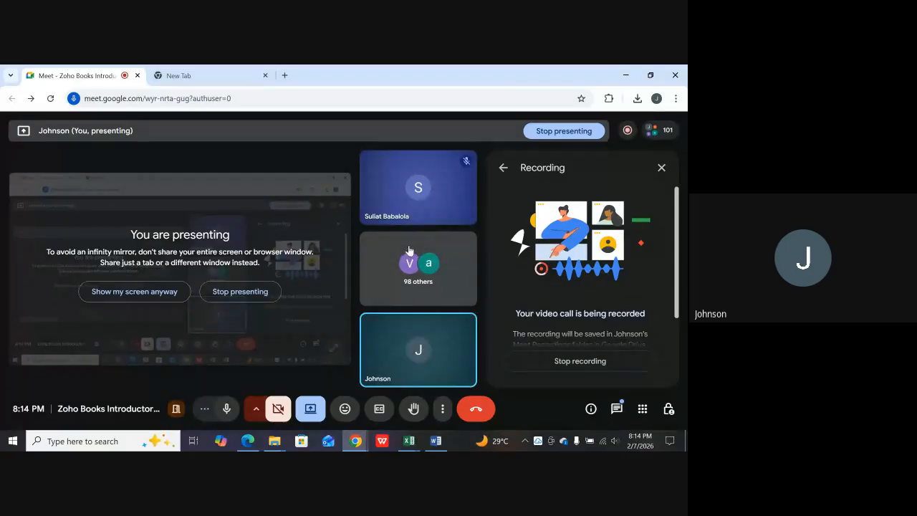
# Show the Zoho Books Introductory Class chat messages beside the Meet call.
pyautogui.moveTo(430, 364)
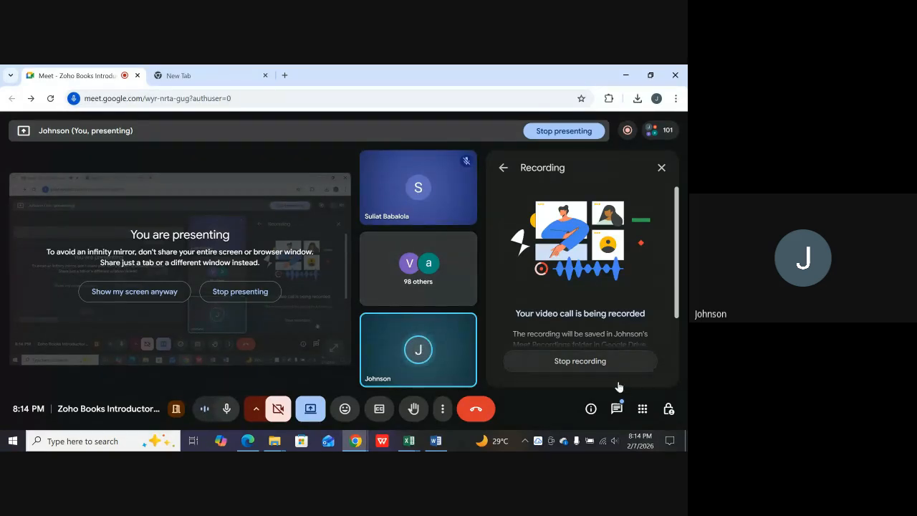
pyautogui.click(615, 408)
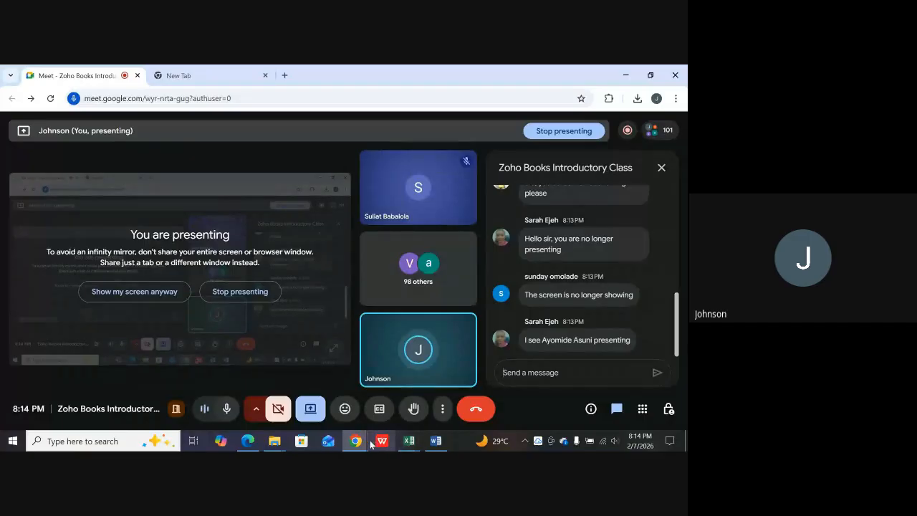
# Bring the Zoho Books website window to the front from the Chrome taskbar.
pyautogui.moveTo(356, 441)
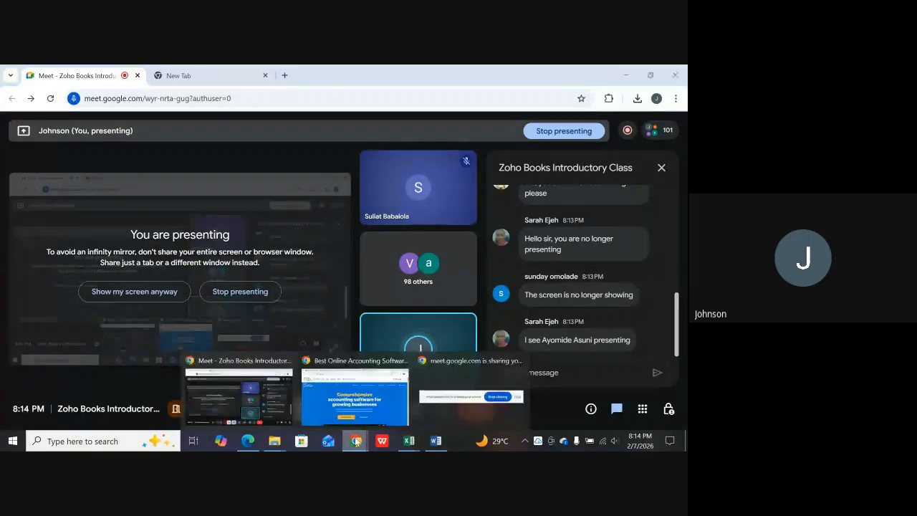
pyautogui.click(357, 394)
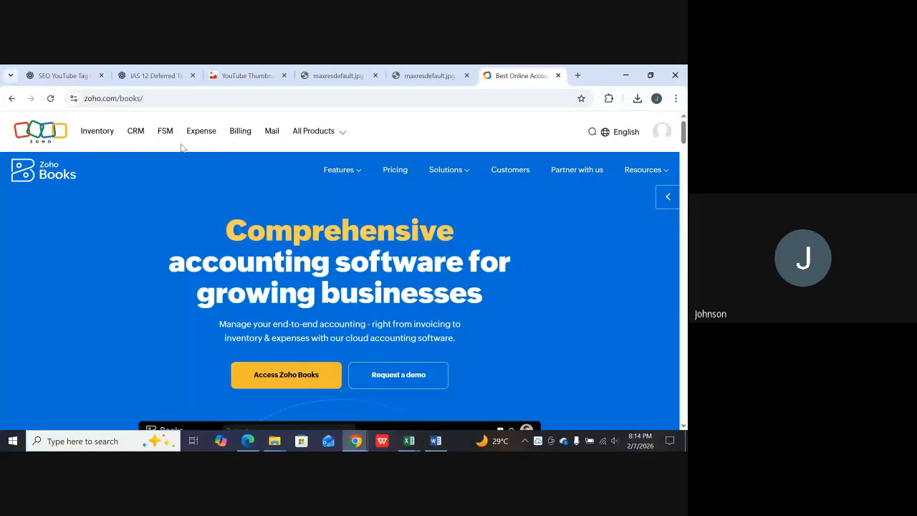
pyautogui.moveTo(446, 170)
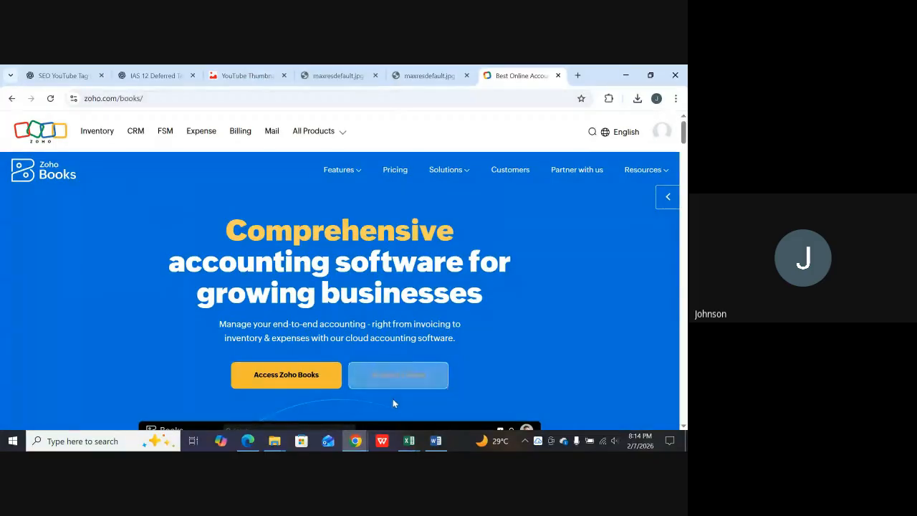
pyautogui.moveTo(355, 441)
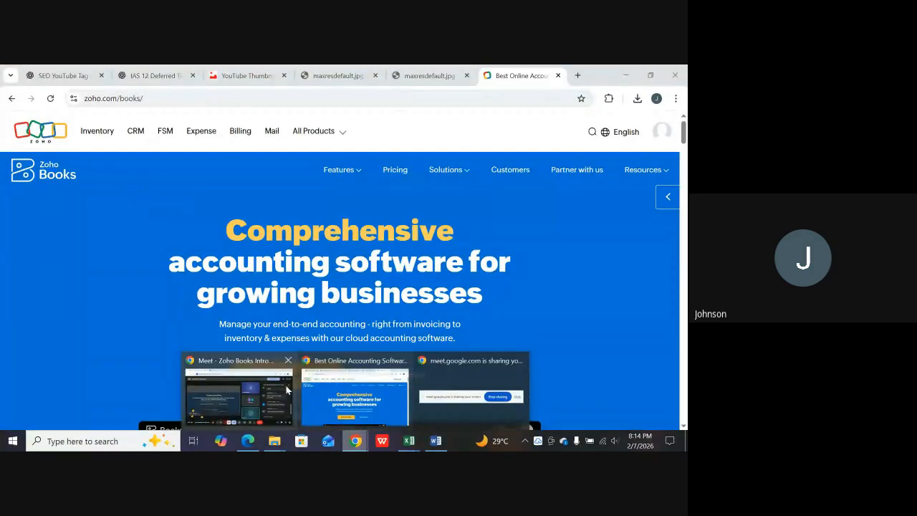
pyautogui.moveTo(279, 390)
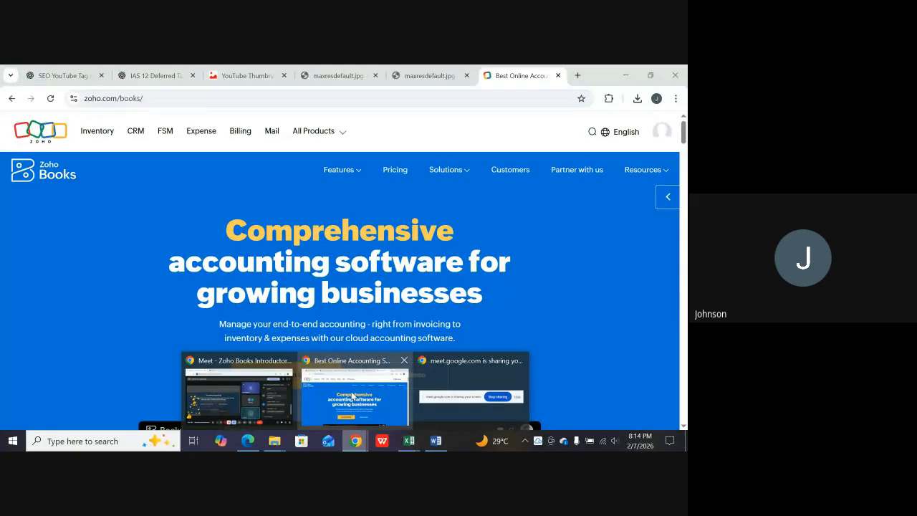
pyautogui.click(352, 396)
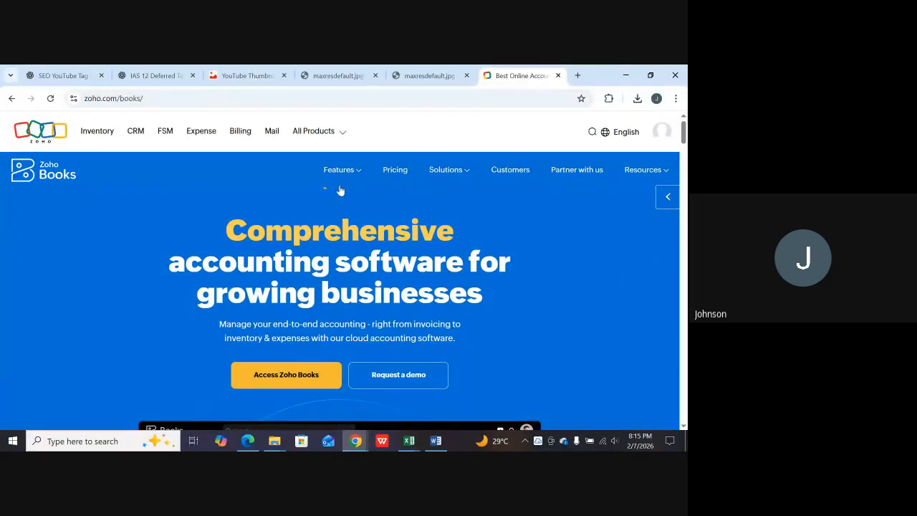
pyautogui.moveTo(340, 183)
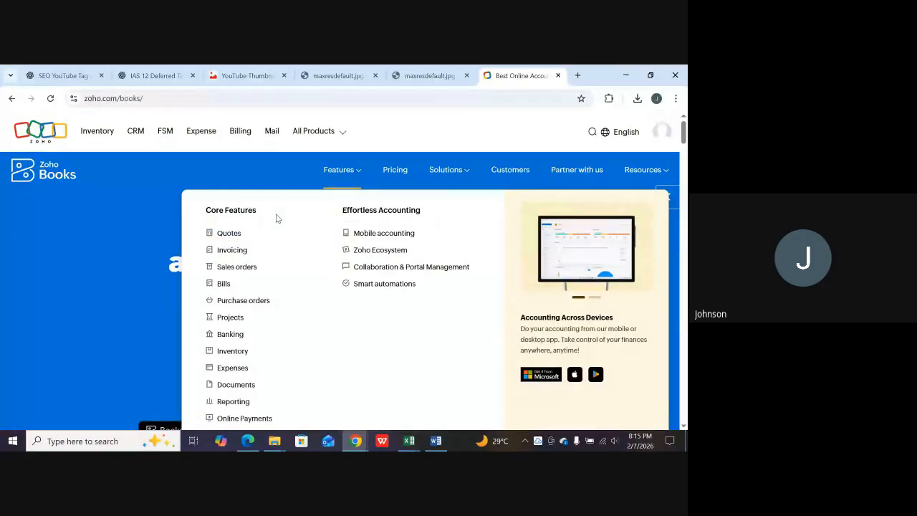
# Scroll through the Features menu's Core Features and Effortless Accounting options, then close it.
pyautogui.scroll(-3, 276, 218)
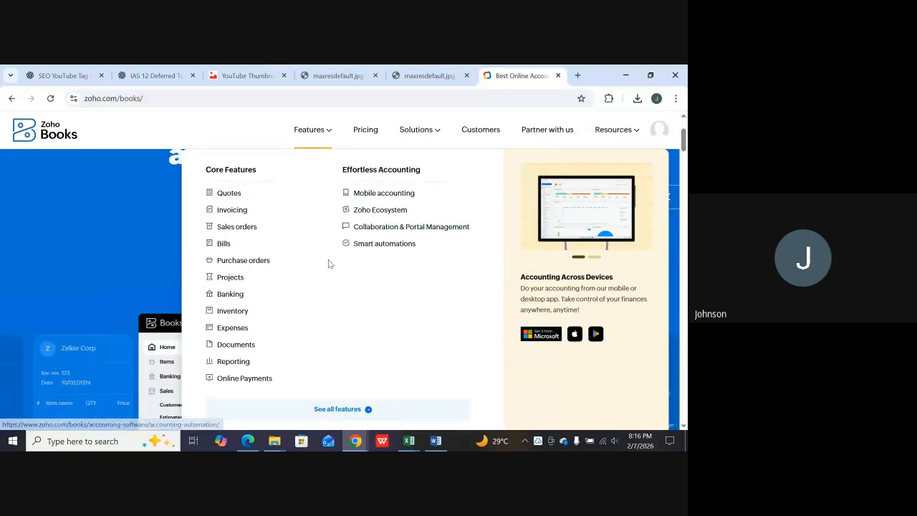
pyautogui.click(328, 140)
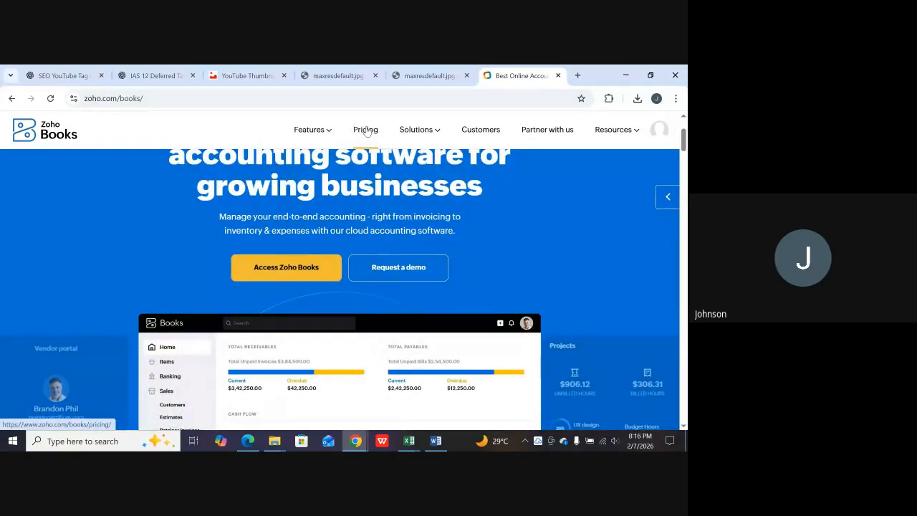
# Open Pricing and view the Free, Standard ₦3600, Professional ₦7600 and Premium ₦11600 plans.
pyautogui.click(366, 129)
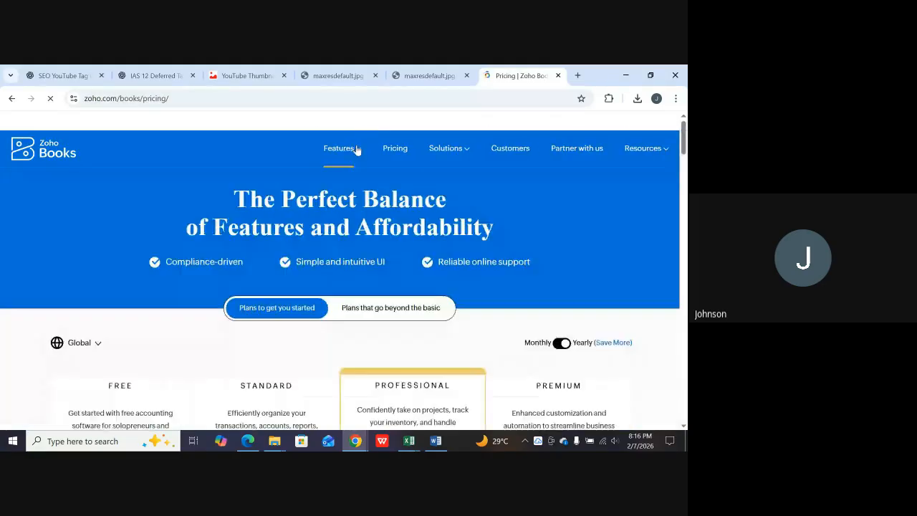
pyautogui.scroll(-3, 298, 265)
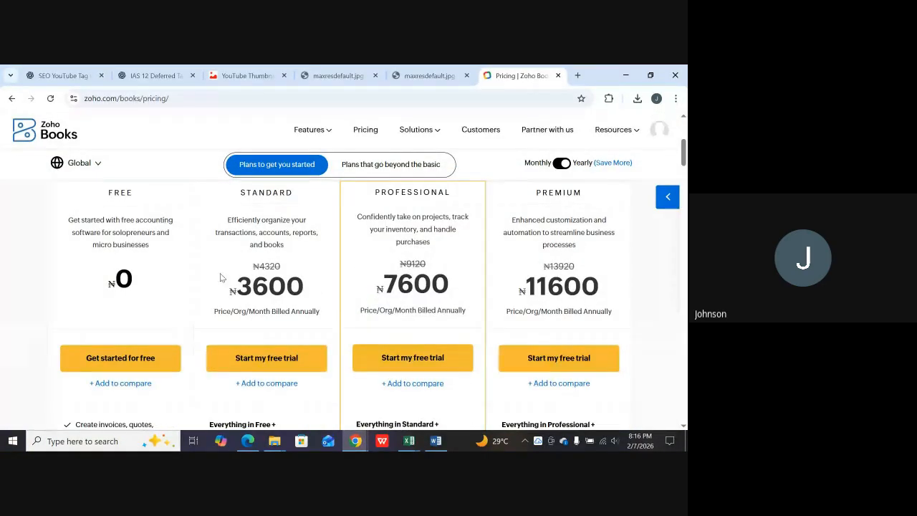
pyautogui.scroll(-1, 310, 274)
pyautogui.scroll(1, 304, 273)
pyautogui.scroll(1, 264, 232)
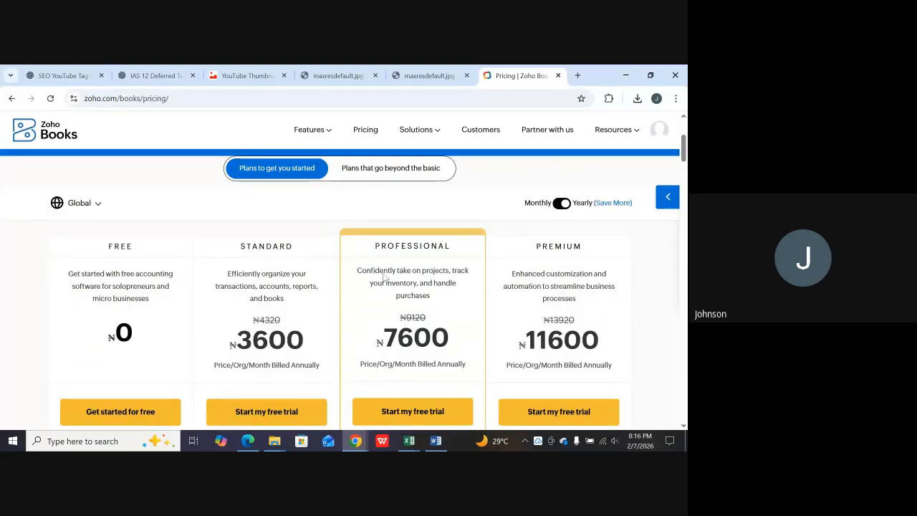
pyautogui.scroll(-1, 456, 308)
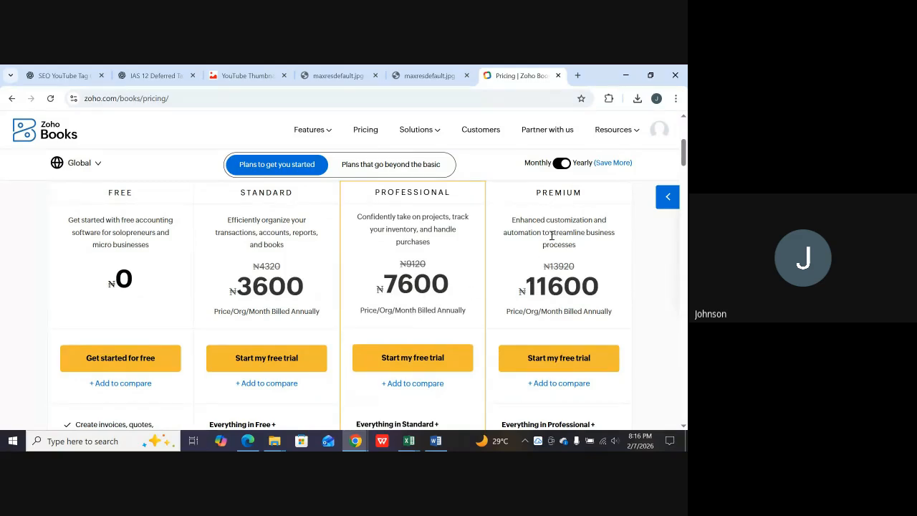
pyautogui.scroll(1, 552, 236)
pyautogui.scroll(-1, 559, 308)
# Scroll the pricing page to review each plan's feature list and user limits.
pyautogui.scroll(-4, 184, 317)
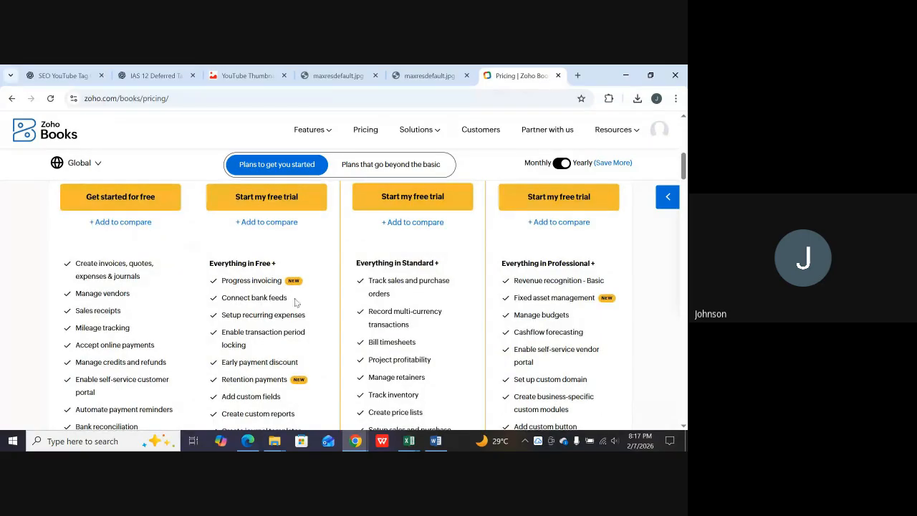
pyautogui.scroll(-3, 203, 291)
pyautogui.scroll(1, 136, 289)
pyautogui.scroll(-5, 110, 310)
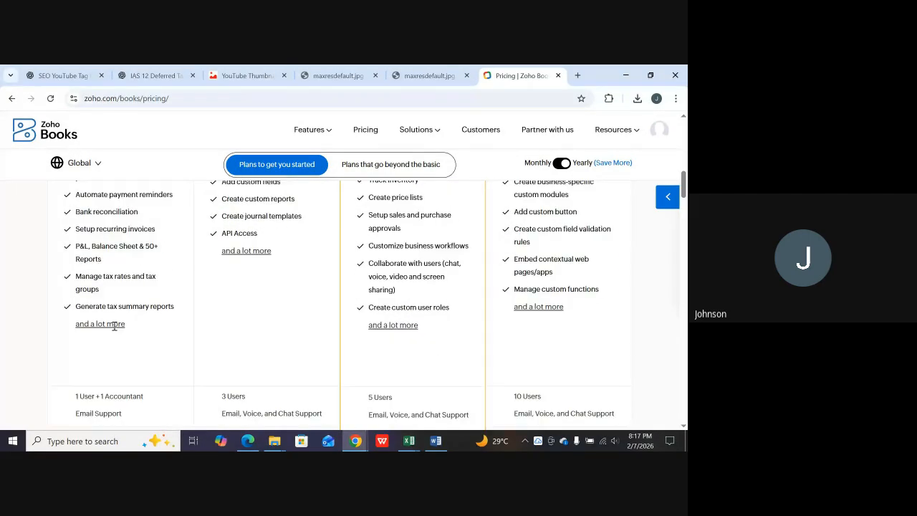
pyautogui.scroll(1, 100, 289)
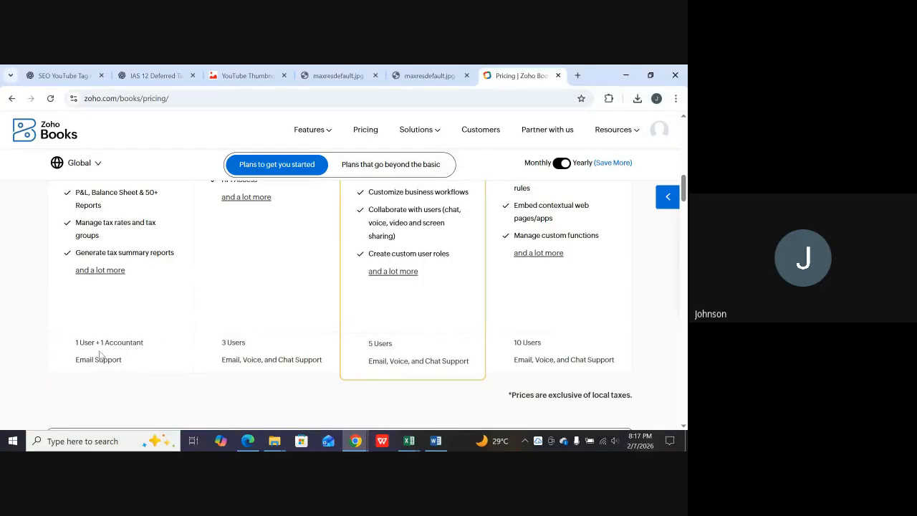
pyautogui.scroll(8, 210, 345)
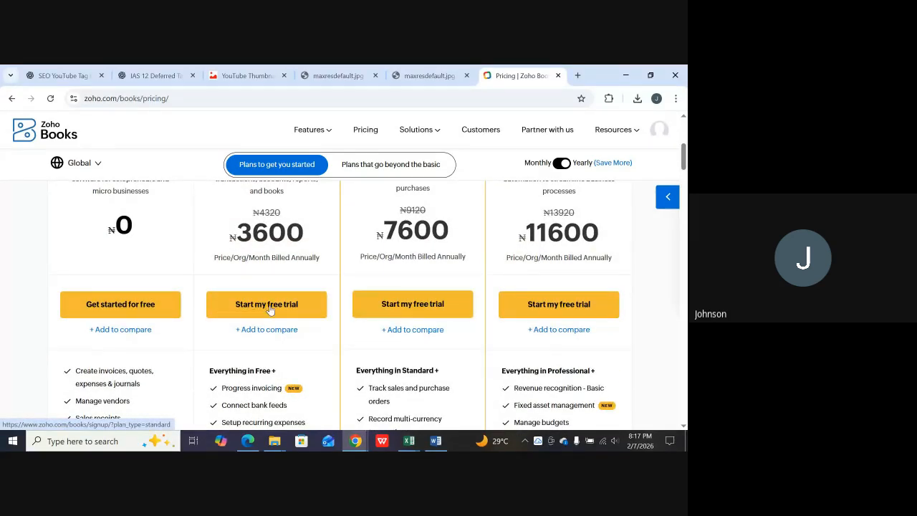
pyautogui.scroll(2, 273, 307)
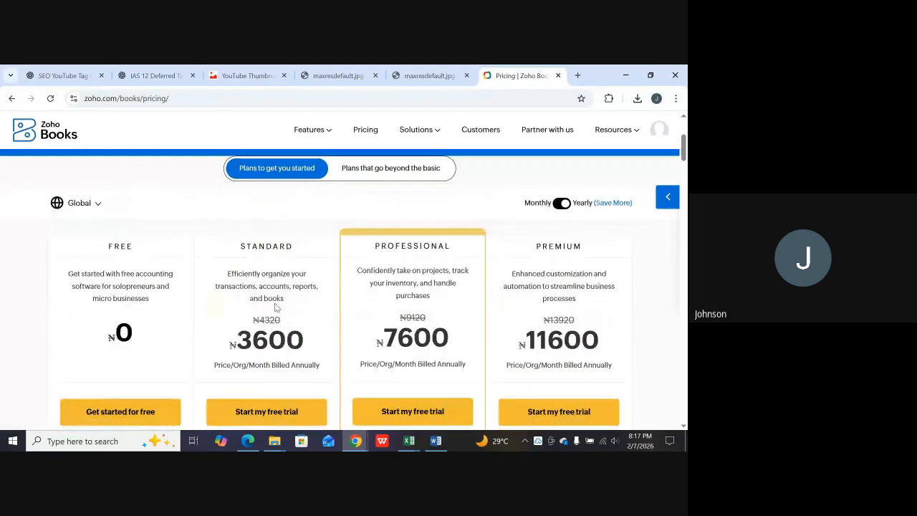
pyautogui.scroll(-4, 280, 302)
pyautogui.scroll(-5, 282, 301)
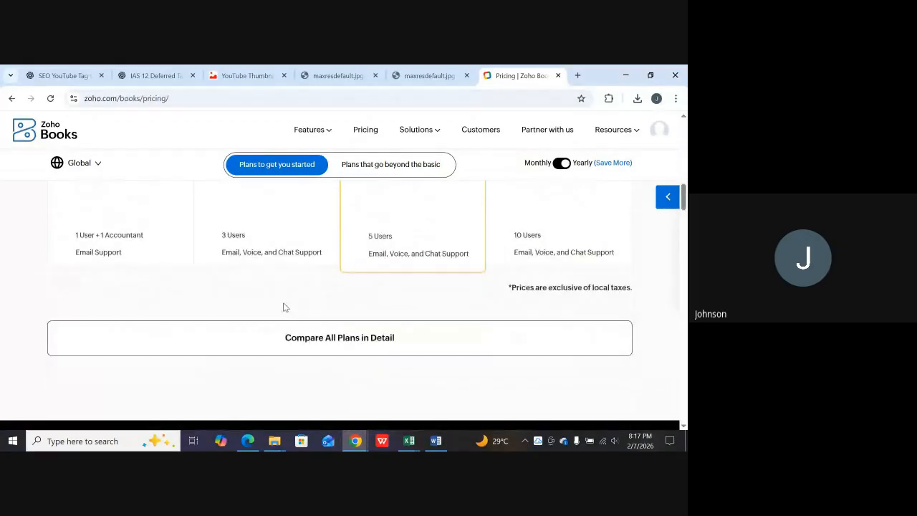
pyautogui.scroll(10, 246, 246)
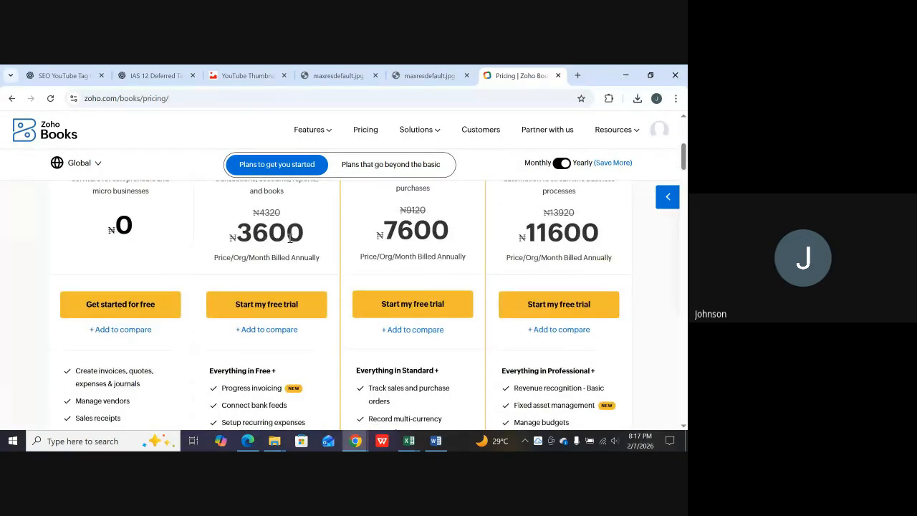
pyautogui.scroll(3, 332, 238)
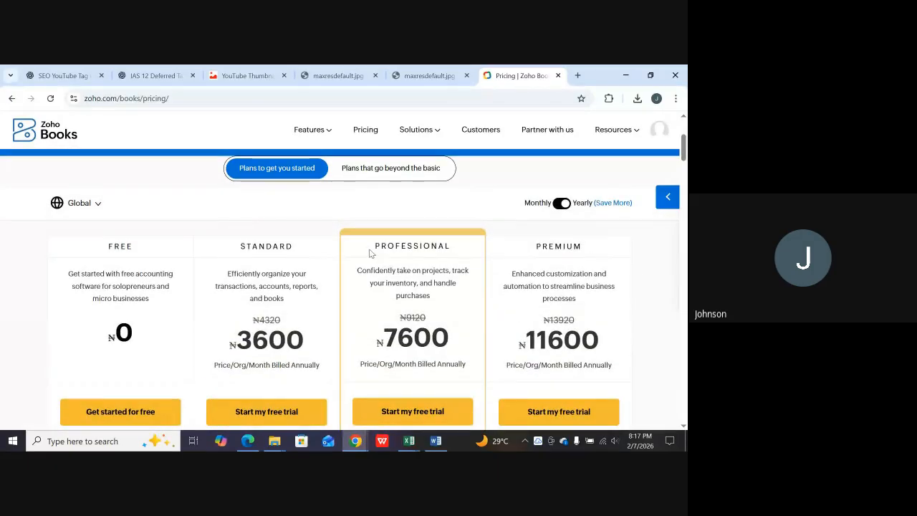
pyautogui.scroll(-10, 429, 250)
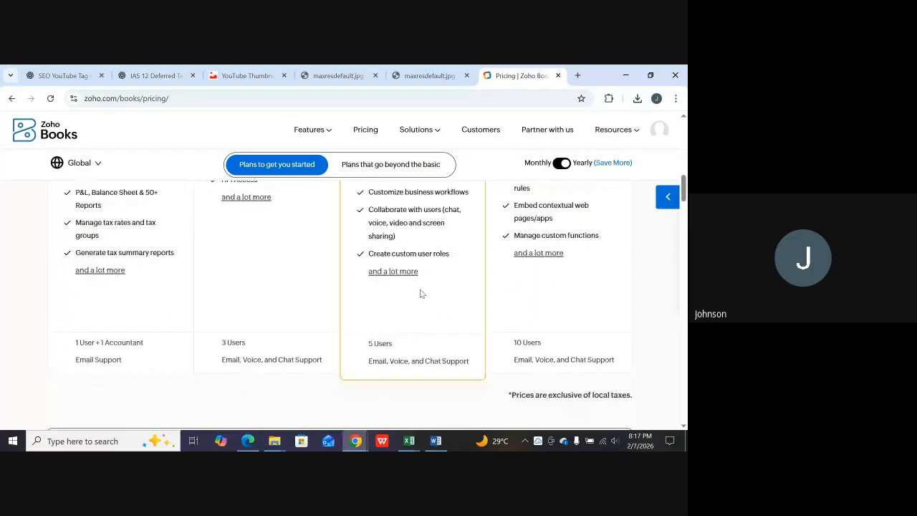
pyautogui.scroll(1, 417, 285)
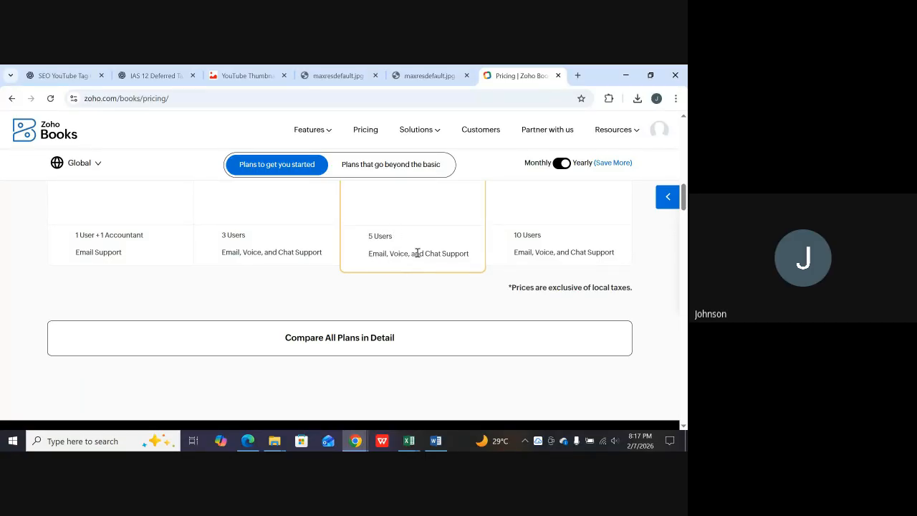
pyautogui.scroll(10, 454, 254)
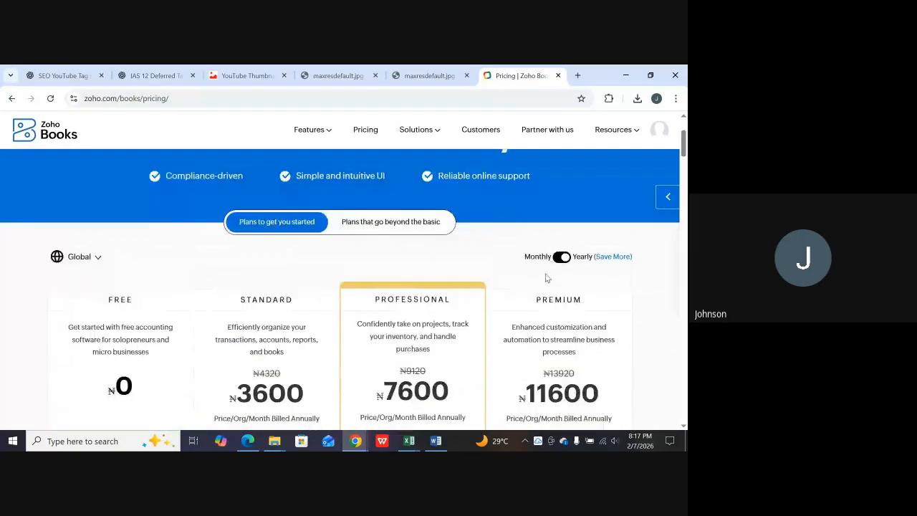
pyautogui.scroll(-1, 544, 251)
pyautogui.scroll(-1, 564, 262)
pyautogui.scroll(2, 563, 261)
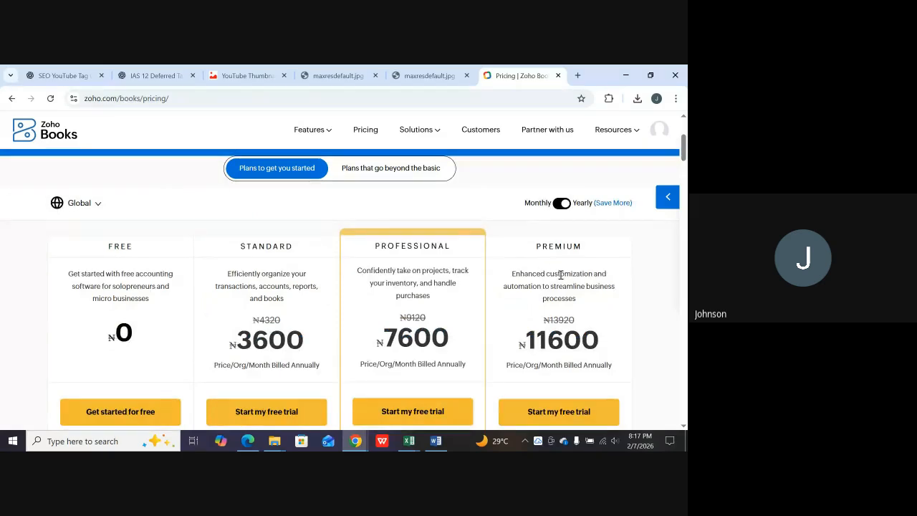
pyautogui.scroll(-1, 564, 274)
pyautogui.scroll(-3, 551, 266)
pyautogui.scroll(-4, 556, 287)
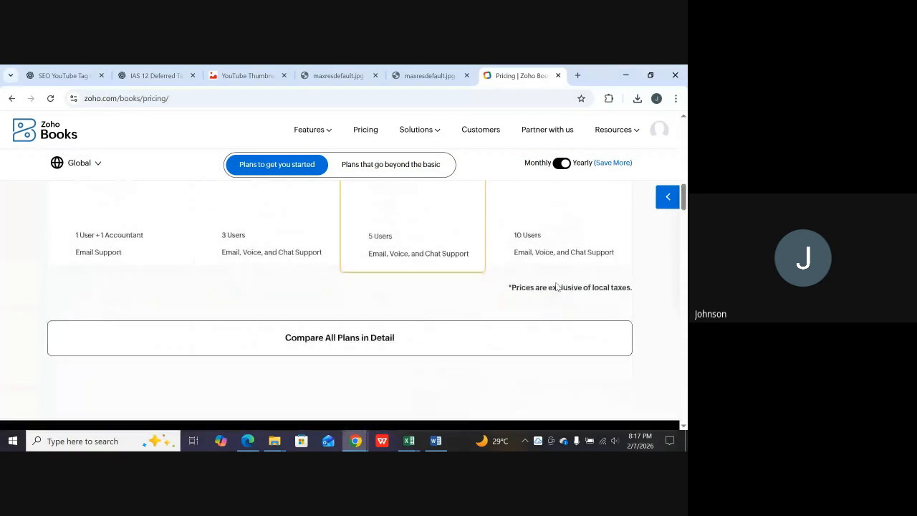
pyautogui.scroll(1, 556, 286)
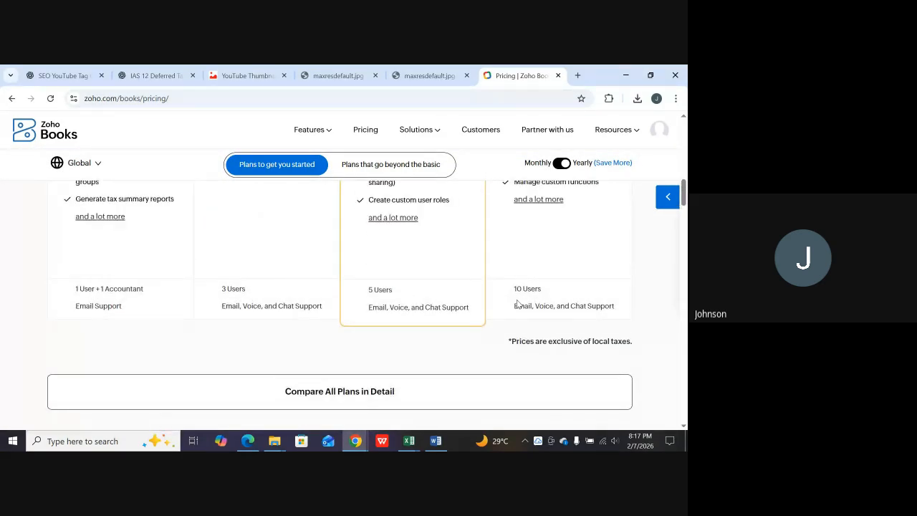
pyautogui.scroll(3, 536, 291)
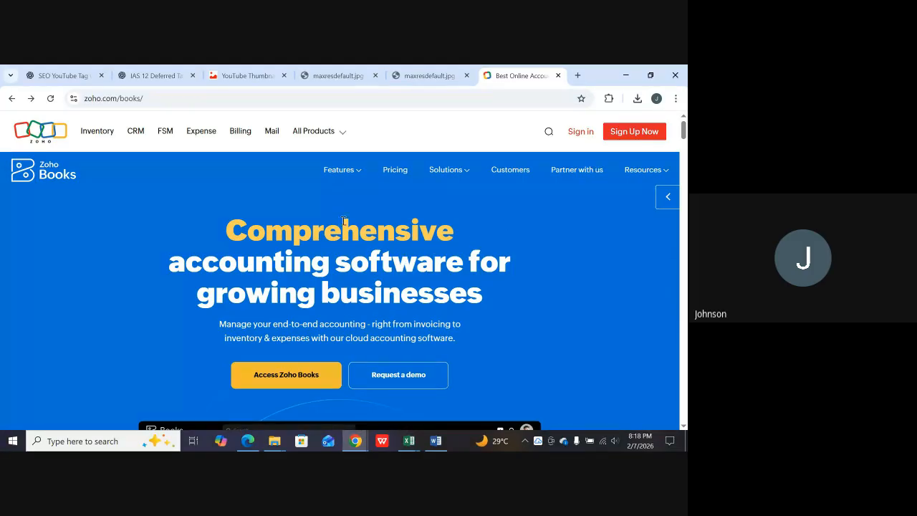
pyautogui.click(634, 131)
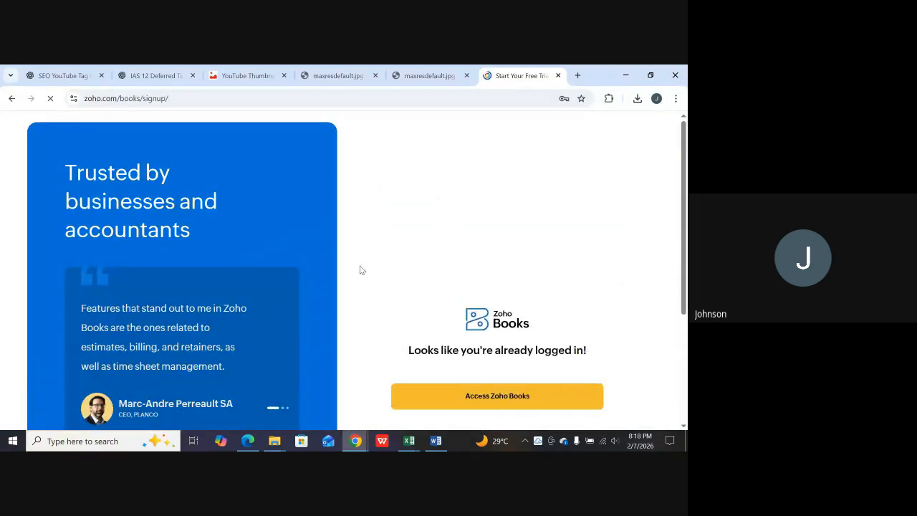
pyautogui.scroll(-2, 453, 240)
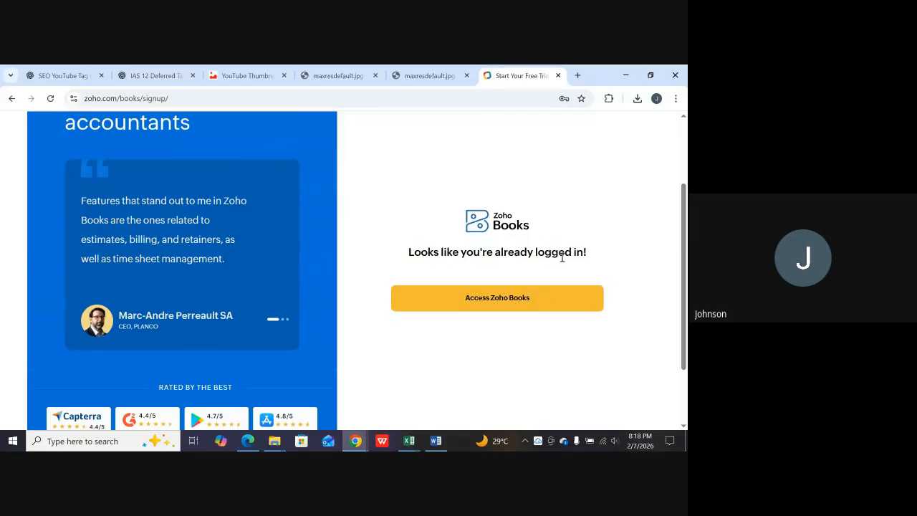
pyautogui.scroll(2, 477, 247)
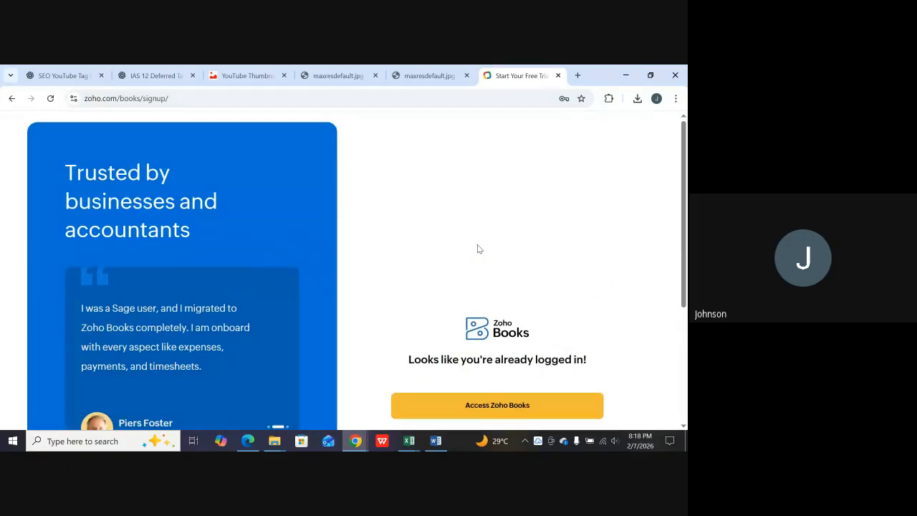
pyautogui.scroll(-2, 479, 247)
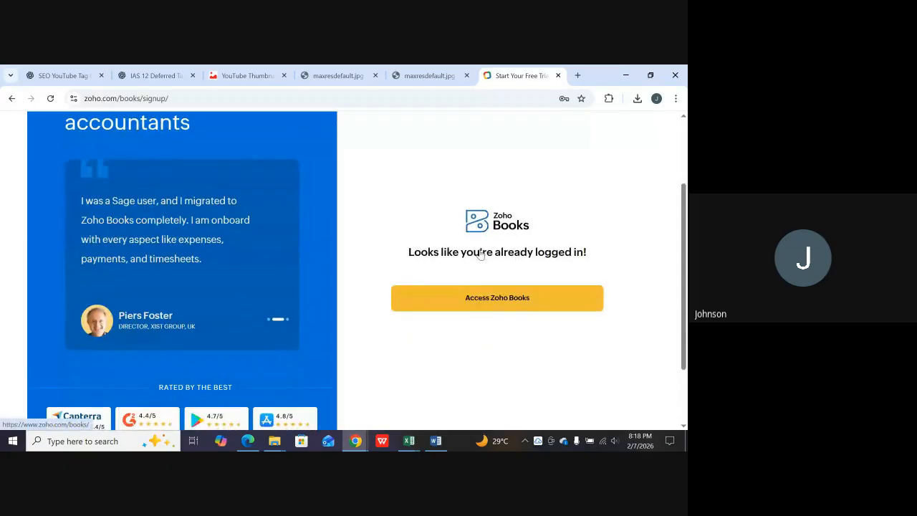
pyautogui.scroll(1, 473, 228)
pyautogui.scroll(1, 472, 219)
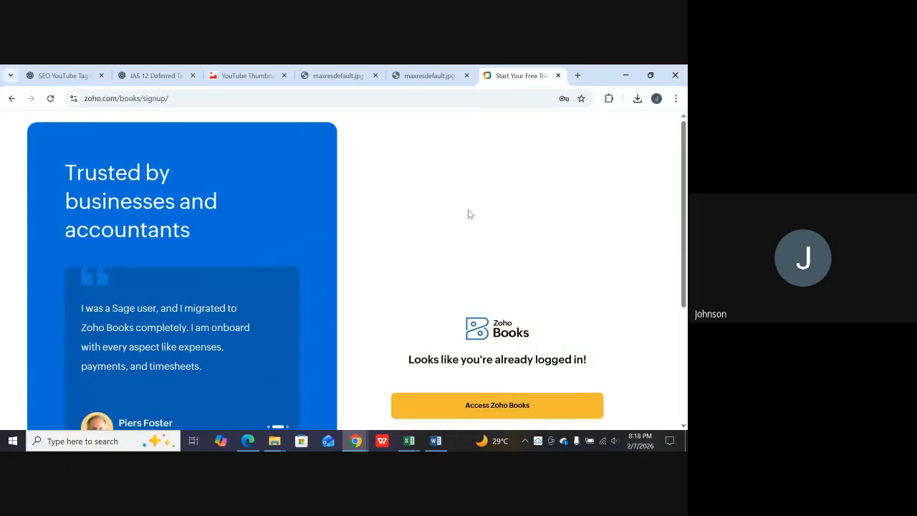
pyautogui.scroll(-3, 469, 214)
pyautogui.scroll(3, 459, 229)
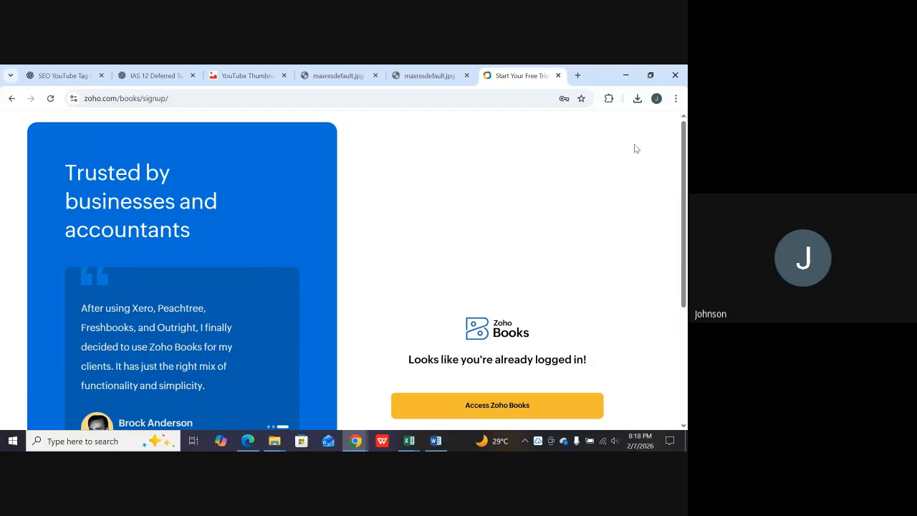
pyautogui.scroll(-2, 539, 243)
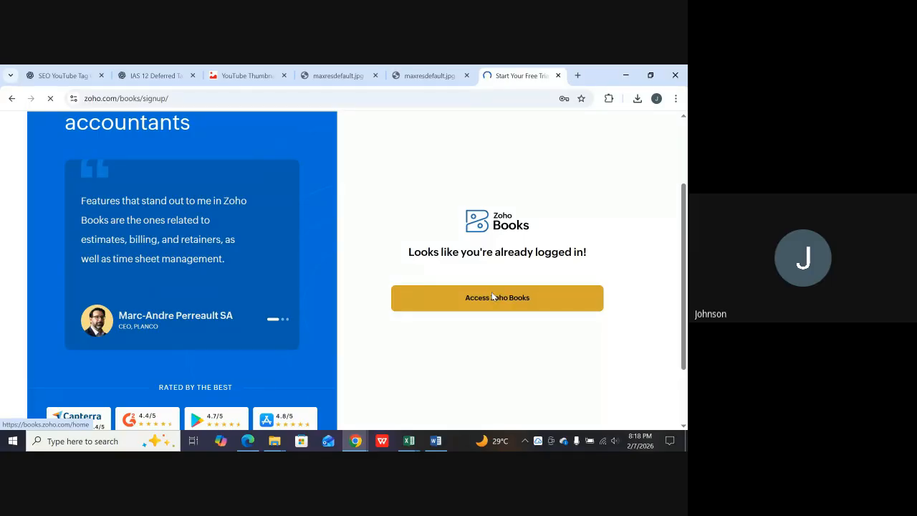
# Enter the Zoho Books account's Getting Started page, then switch back to the Meet call.
pyautogui.click(492, 297)
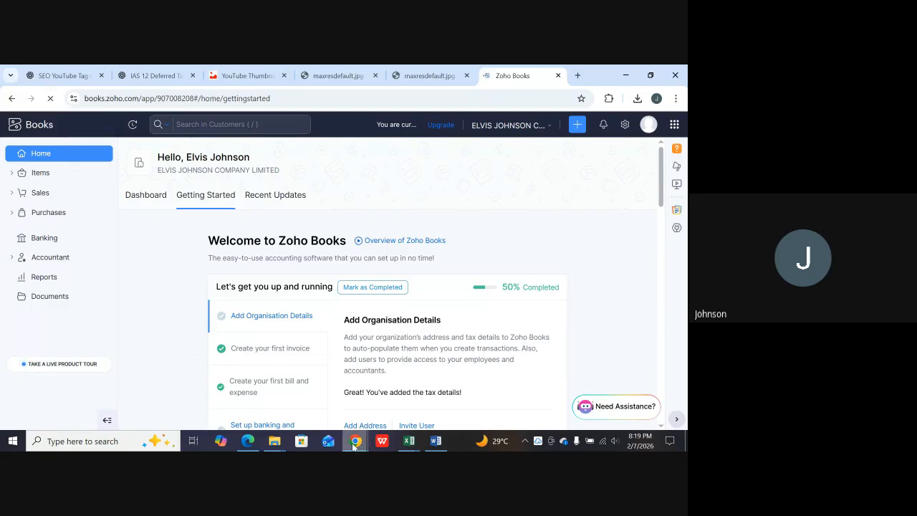
pyautogui.moveTo(353, 447)
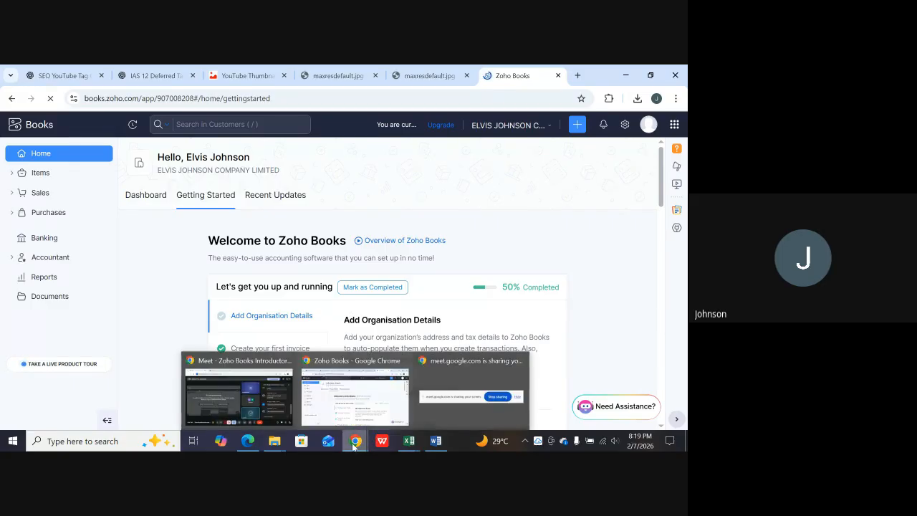
pyautogui.click(214, 398)
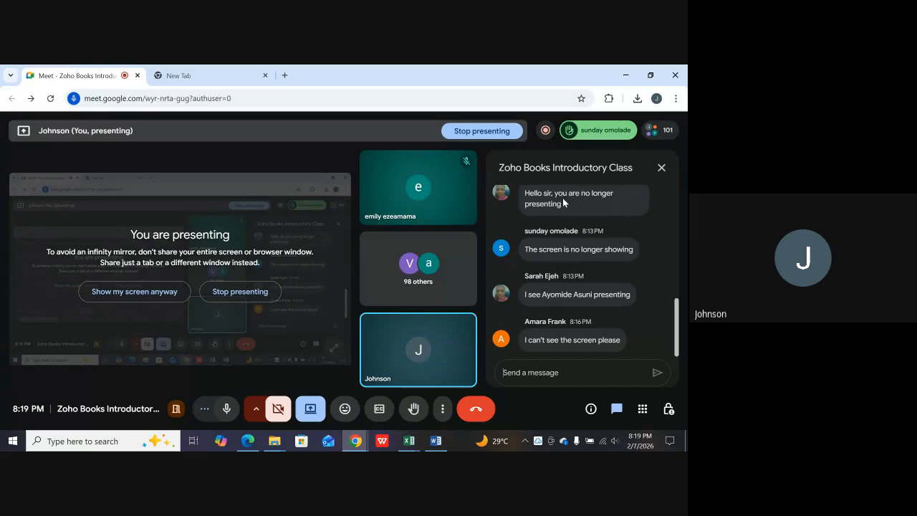
pyautogui.click(599, 136)
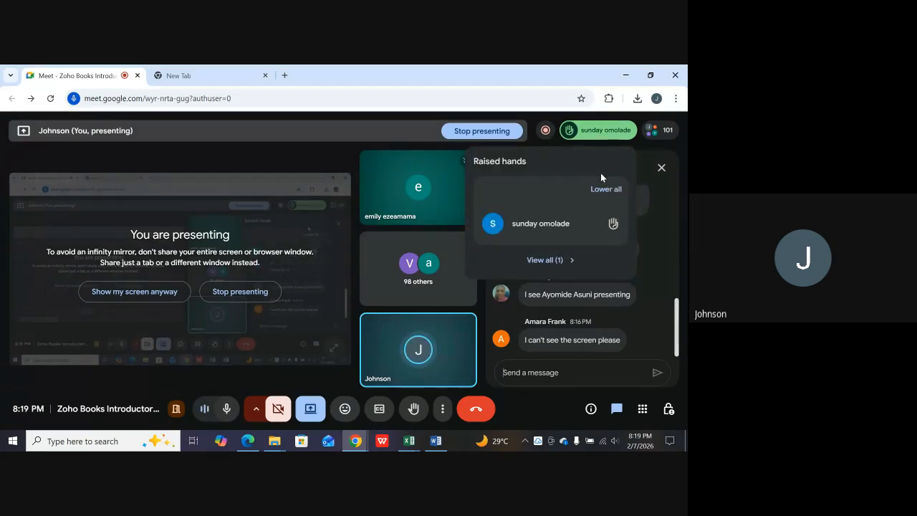
pyautogui.click(599, 129)
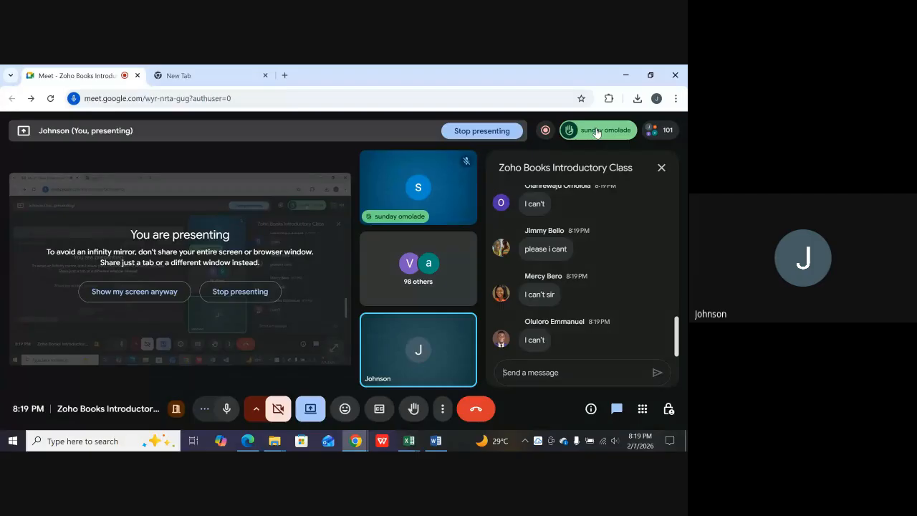
# Open the People list, scroll to the top and lower the participant's raised hand.
pyautogui.click(596, 131)
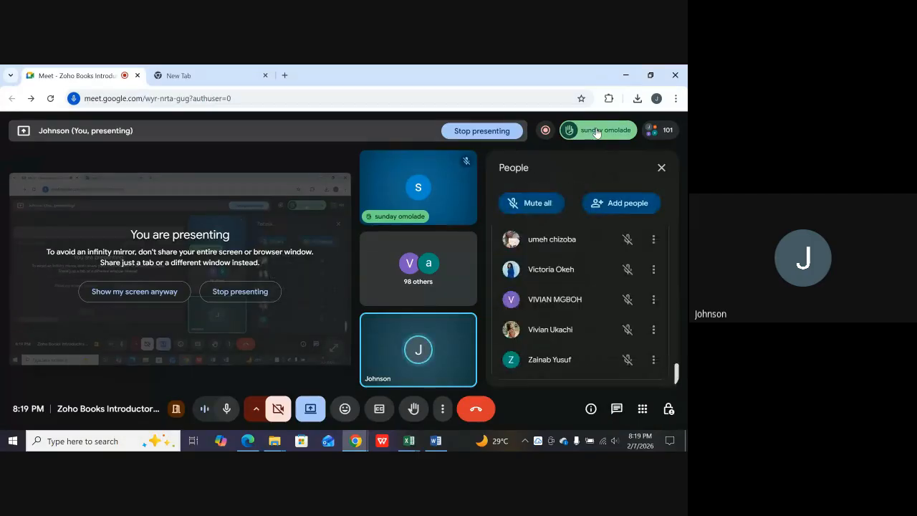
pyautogui.scroll(15, 595, 246)
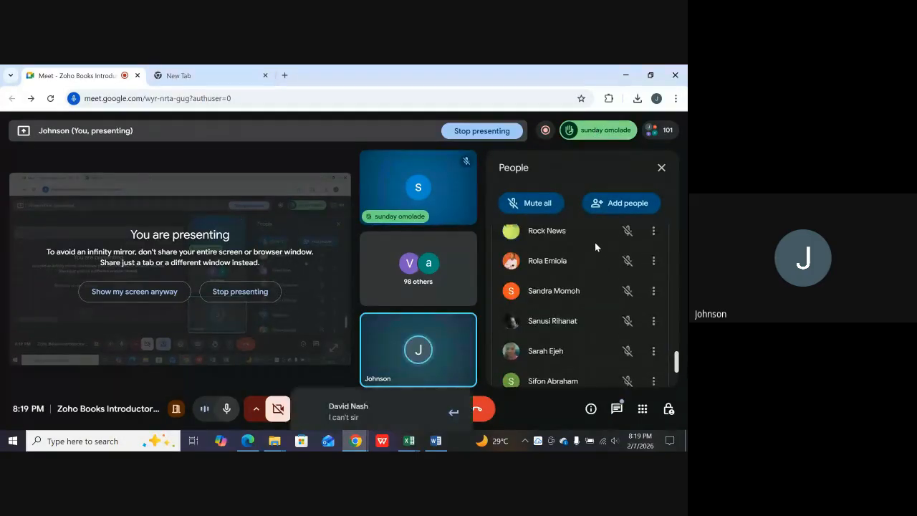
pyautogui.scroll(15, 595, 246)
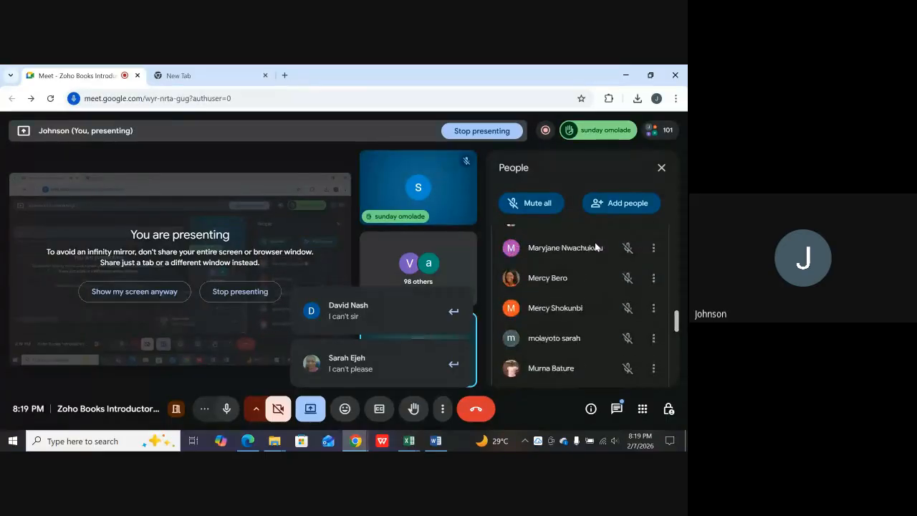
pyautogui.scroll(15, 594, 246)
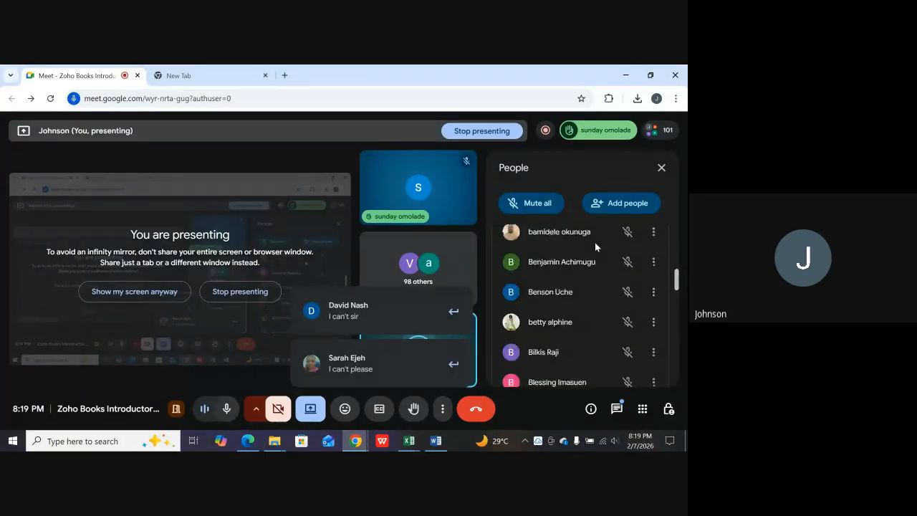
pyautogui.scroll(3, 594, 244)
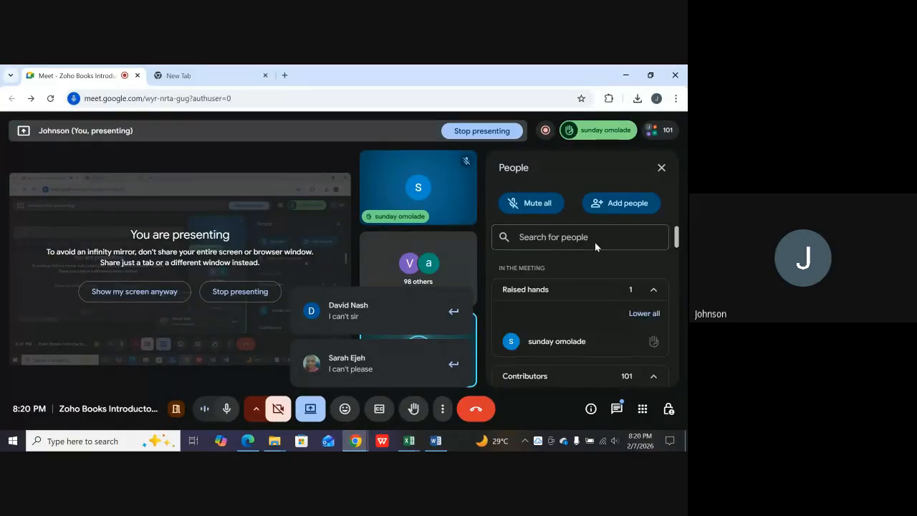
pyautogui.click(633, 315)
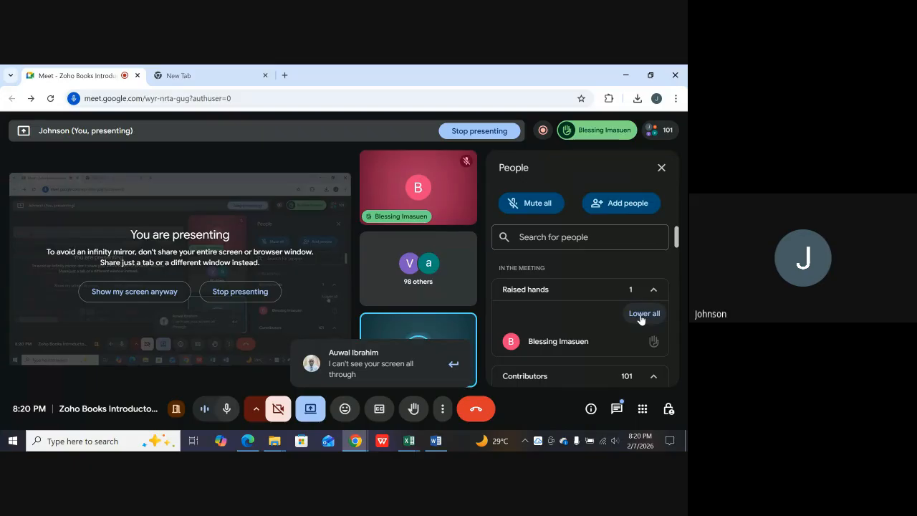
# Lower all remaining raised hands and bring back the class chat to read messages.
pyautogui.click(641, 315)
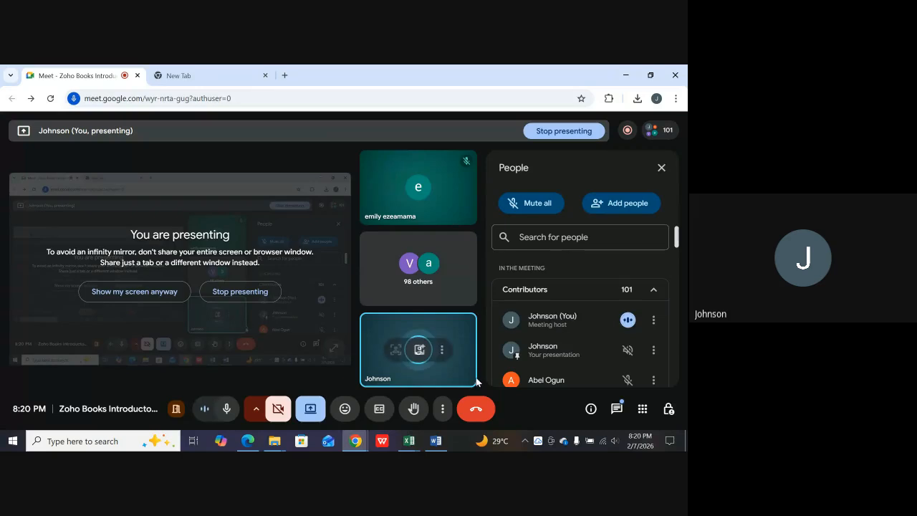
pyautogui.click(620, 413)
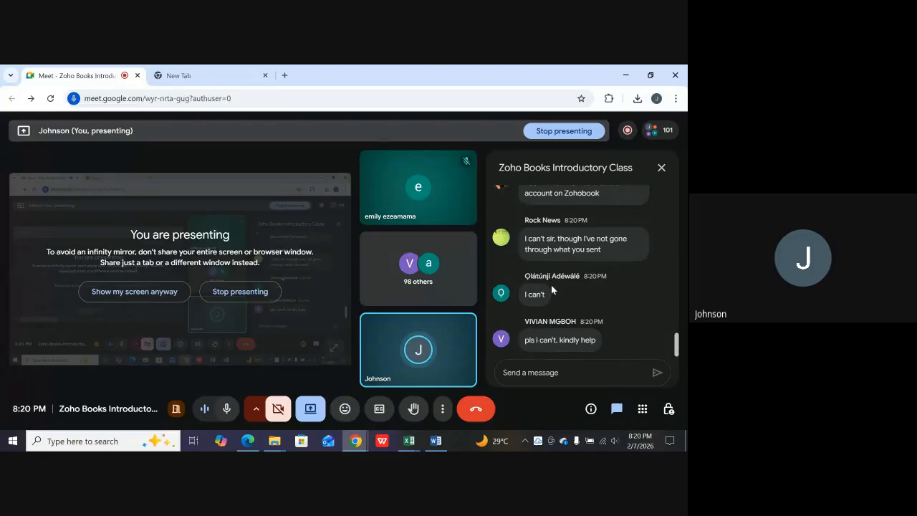
pyautogui.scroll(3, 551, 289)
pyautogui.scroll(1, 550, 286)
pyautogui.scroll(-3, 548, 288)
pyautogui.scroll(5, 530, 294)
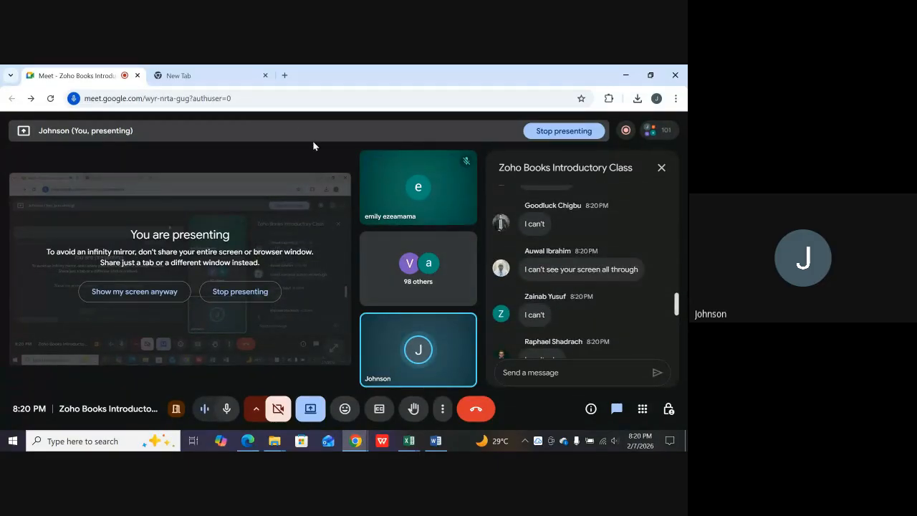
# Open a new Chrome tab and search Google for 'zoho books'.
pyautogui.click(286, 75)
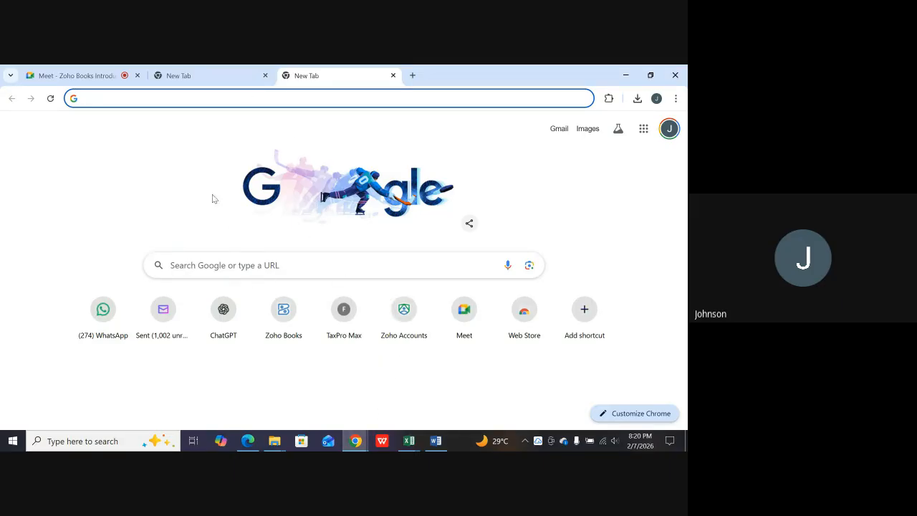
pyautogui.click(84, 71)
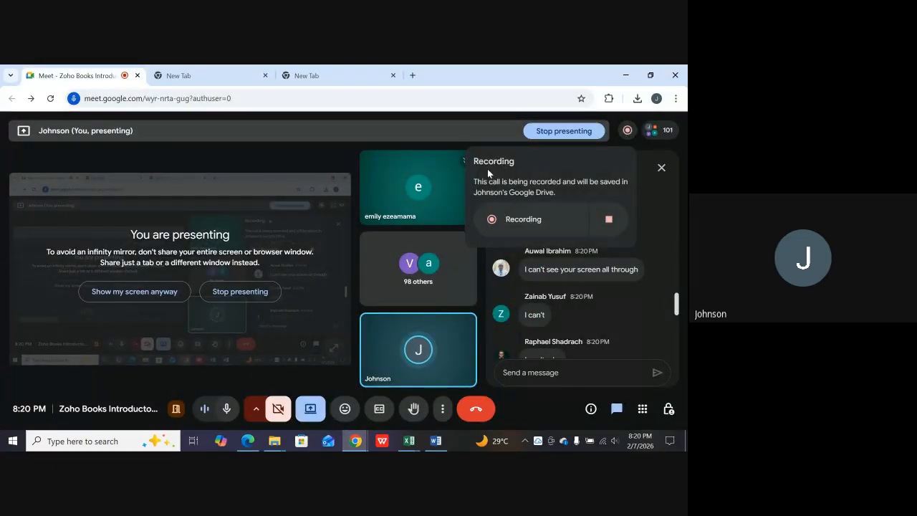
pyautogui.click(297, 73)
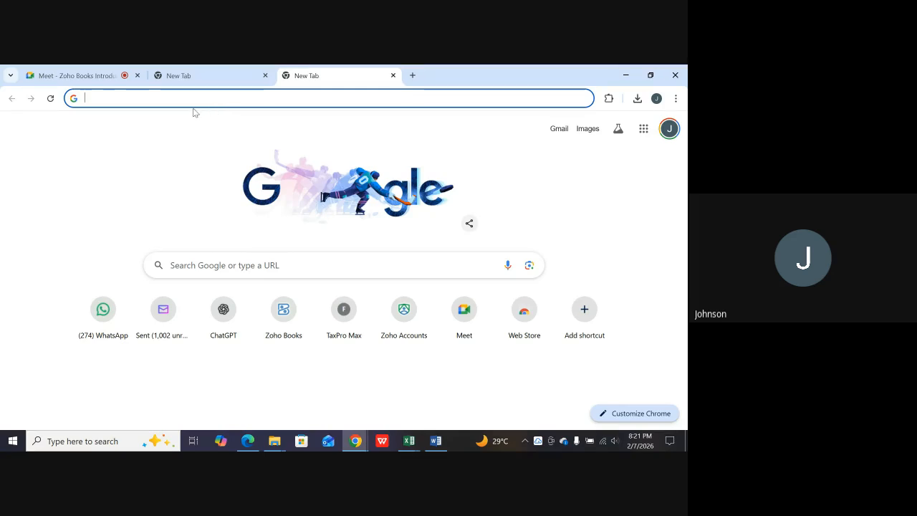
pyautogui.write('zoho')
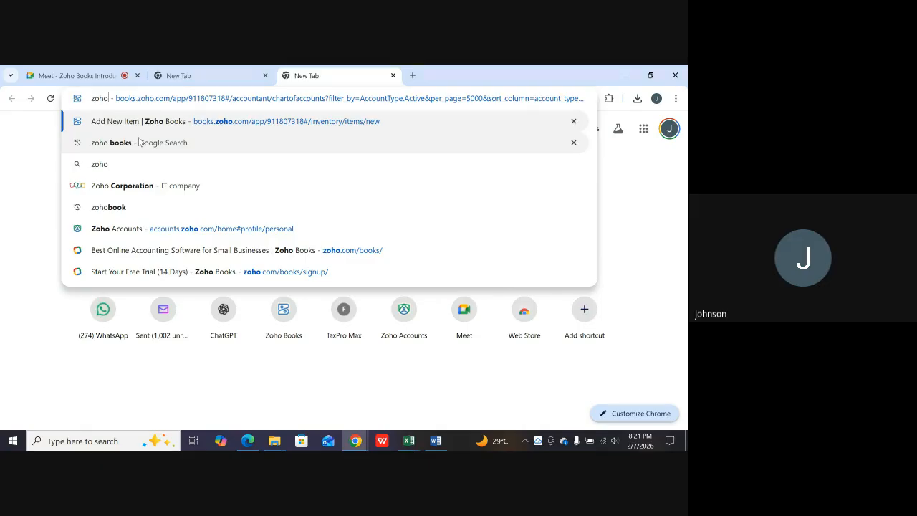
pyautogui.click(81, 75)
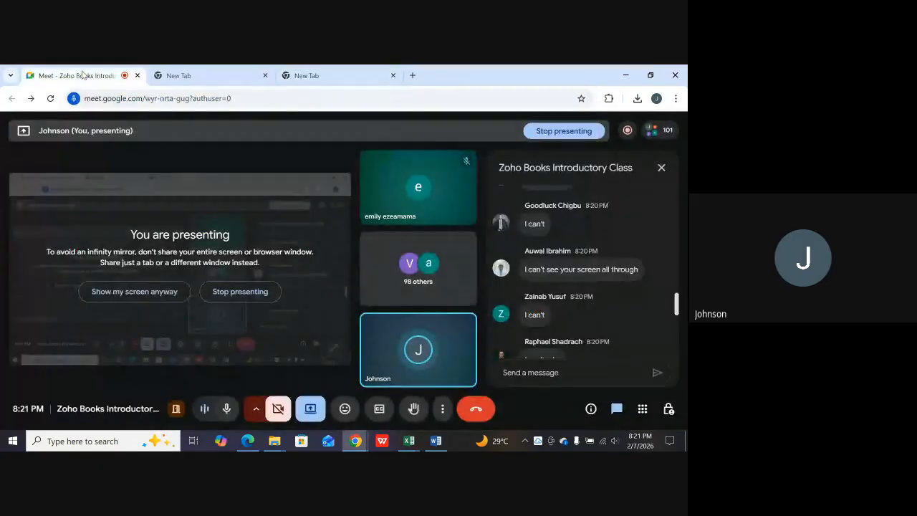
pyautogui.click(330, 71)
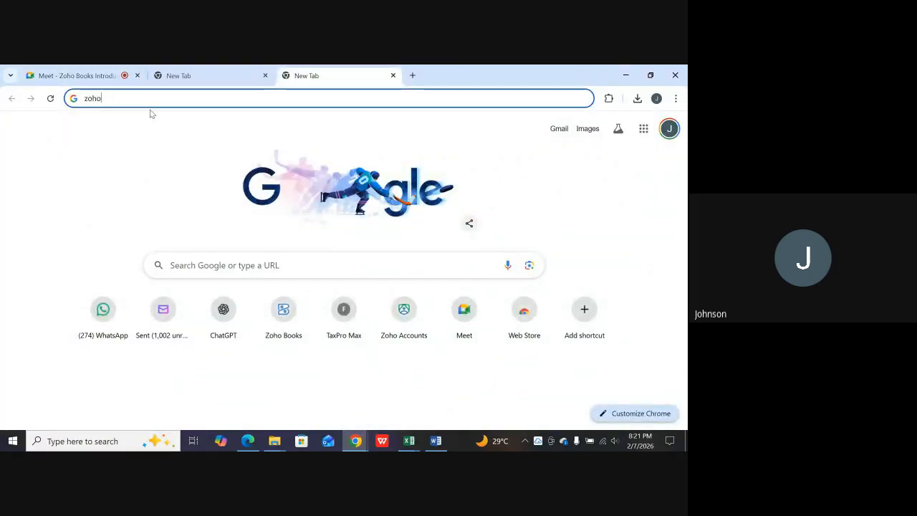
pyautogui.write('b')
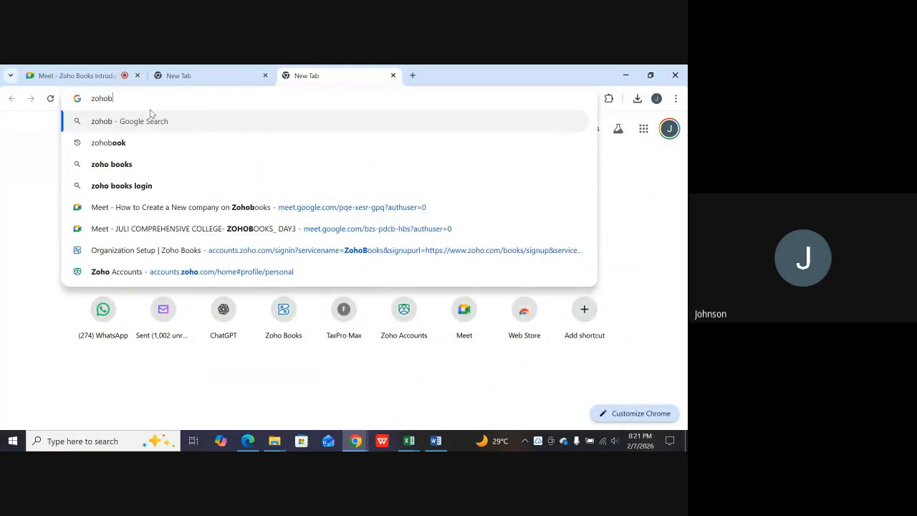
pyautogui.click(108, 164)
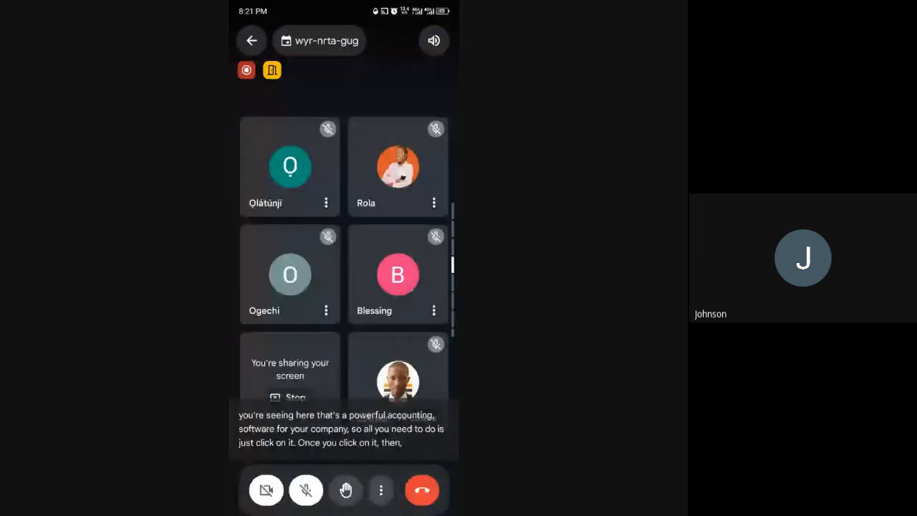
pyautogui.scroll(-5, 344, 275)
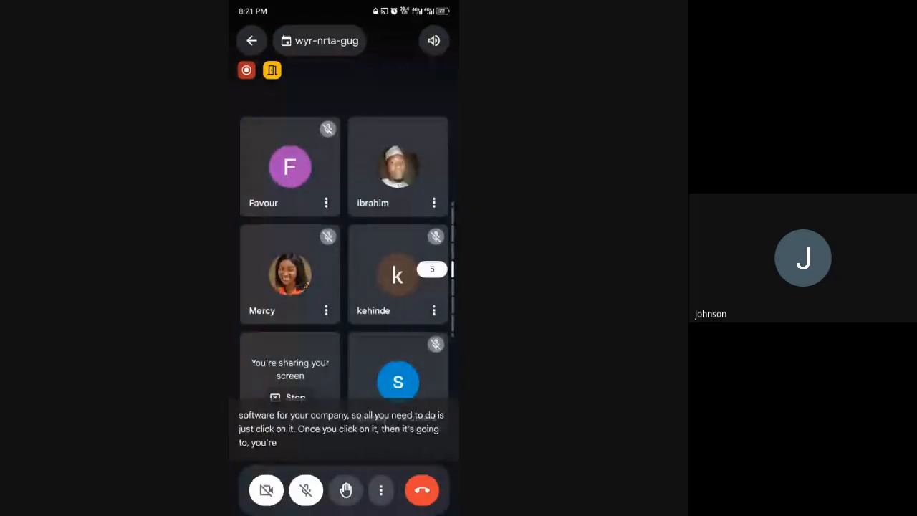
pyautogui.scroll(-3, 344, 275)
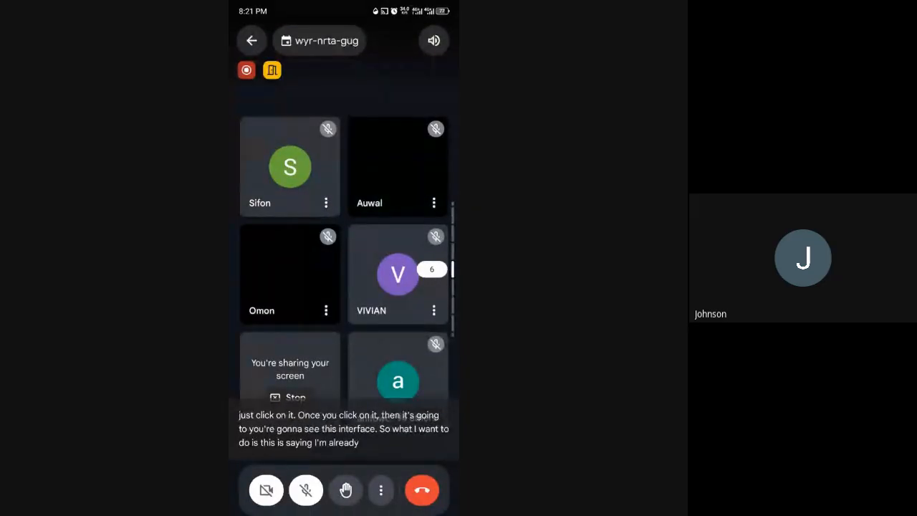
pyautogui.scroll(-3, 344, 275)
pyautogui.scroll(-3, 344, 275)
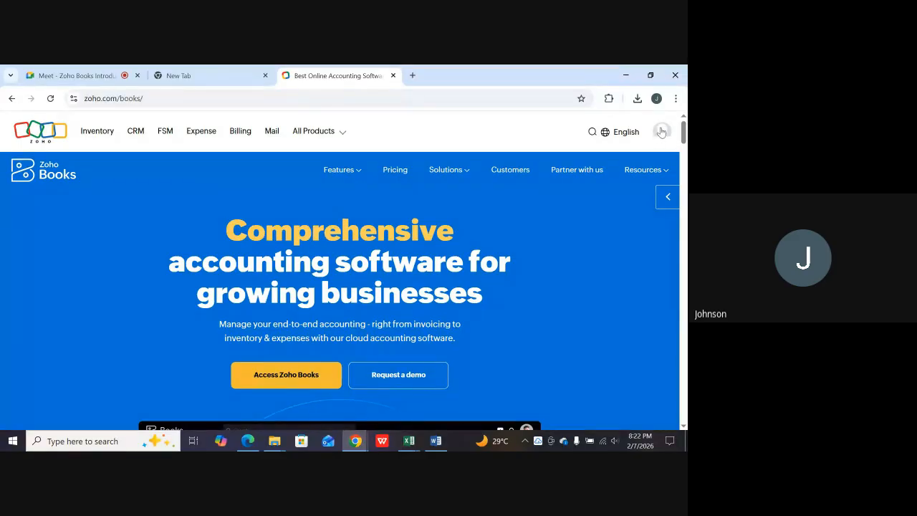
# Read the Meet chat's visibility reports, then return to the zoho.com/books tab.
pyautogui.click(661, 131)
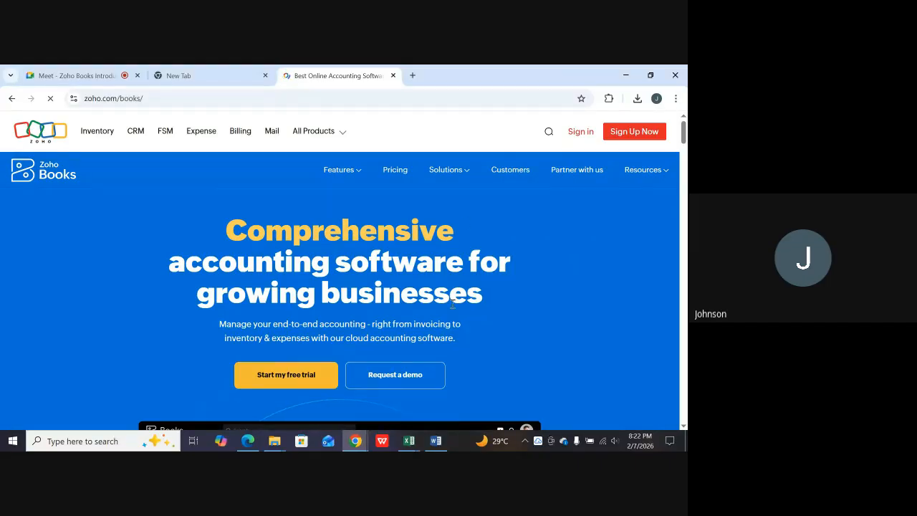
pyautogui.moveTo(354, 444)
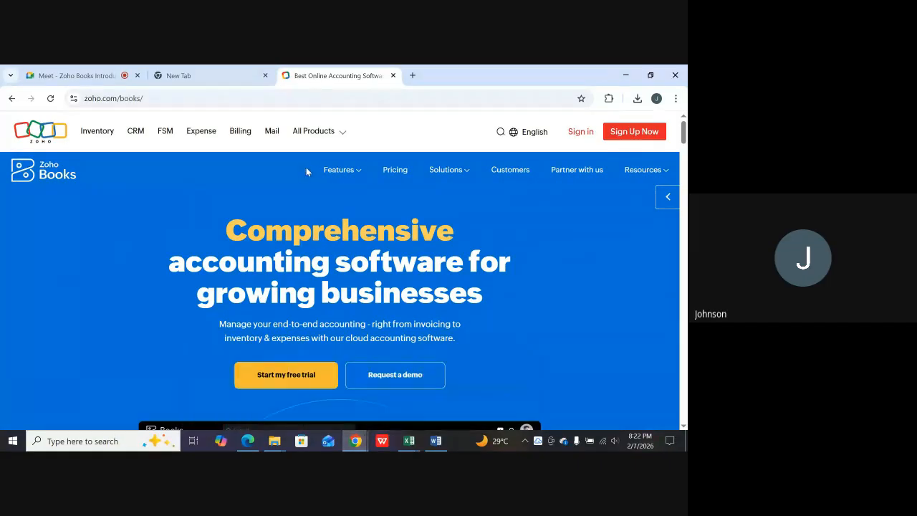
pyautogui.click(88, 73)
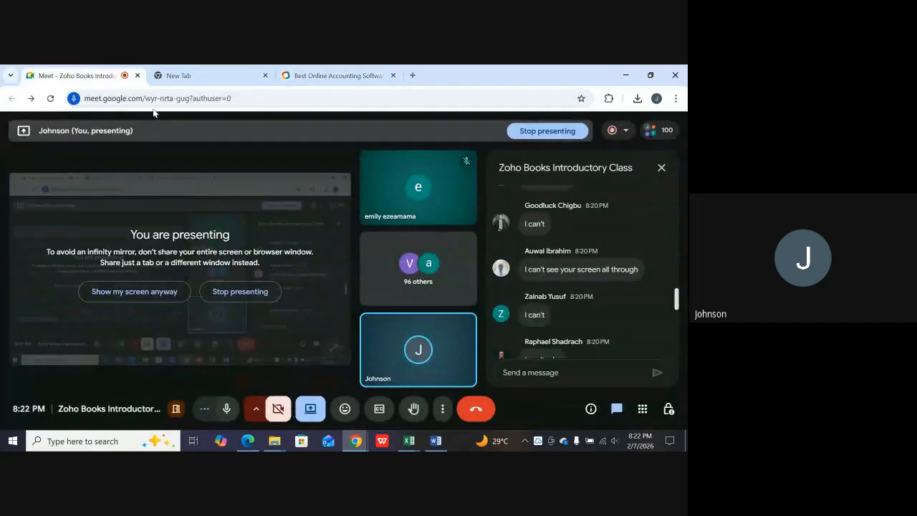
pyautogui.scroll(-10, 617, 255)
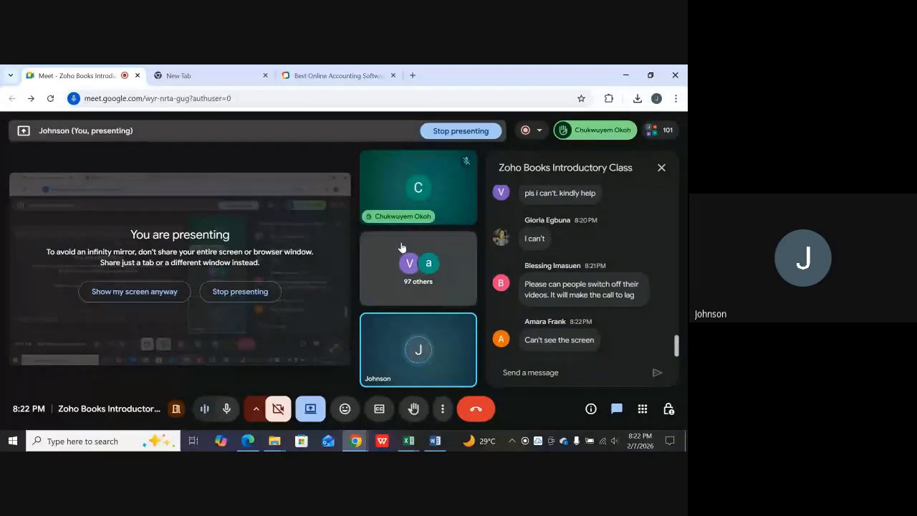
pyautogui.moveTo(423, 221)
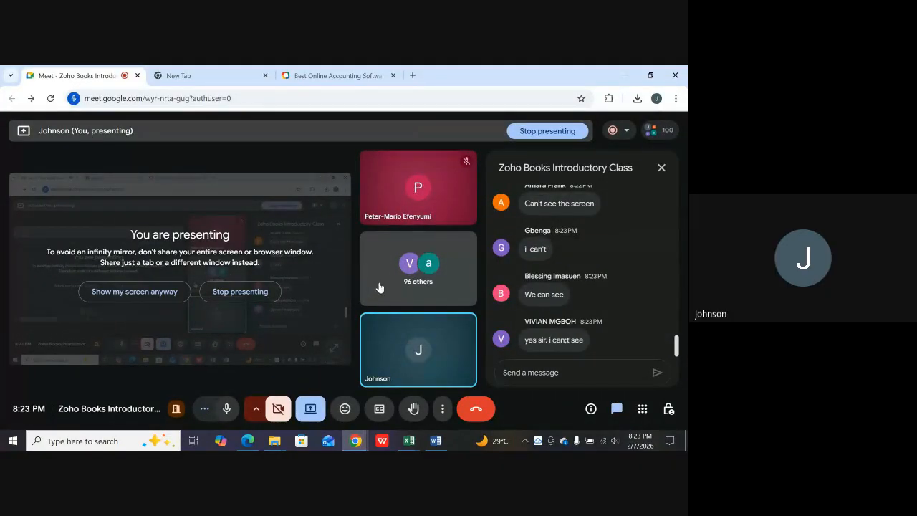
pyautogui.click(318, 74)
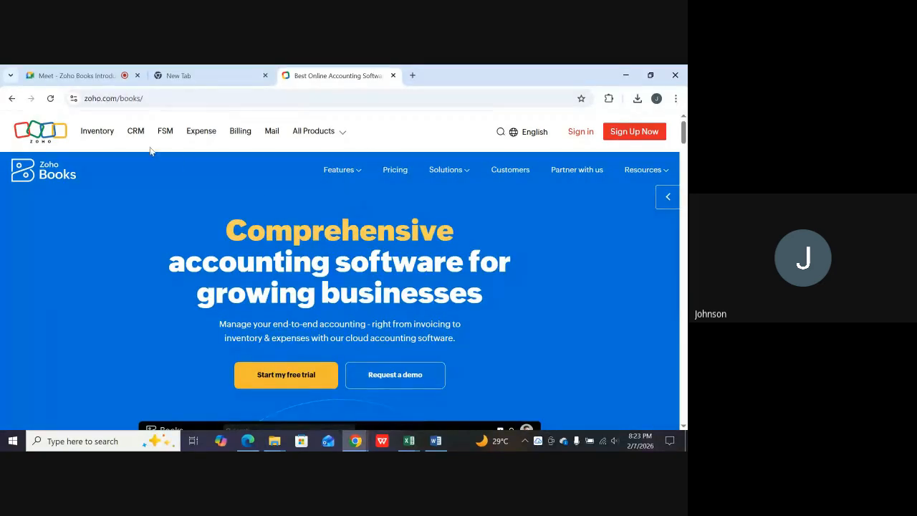
# Check the meeting, then return to Zoho Books and open its free-trial signup form.
pyautogui.click(100, 75)
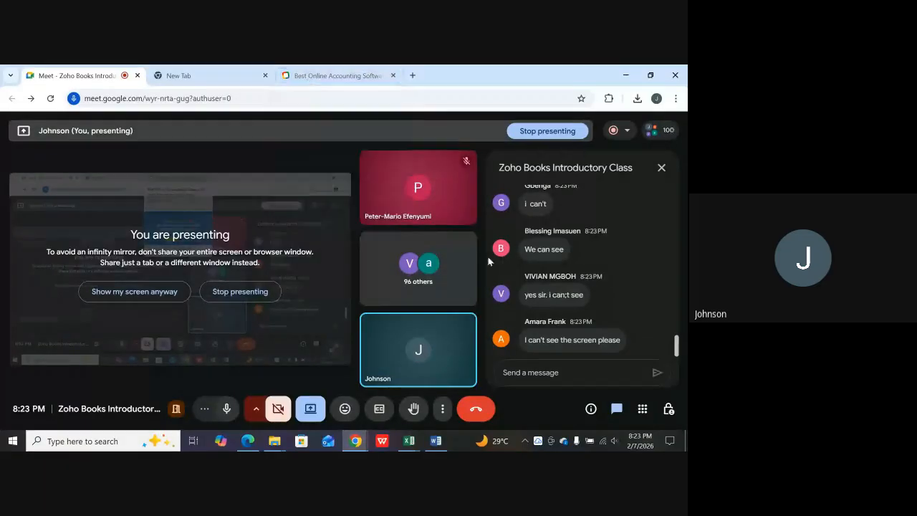
pyautogui.click(320, 76)
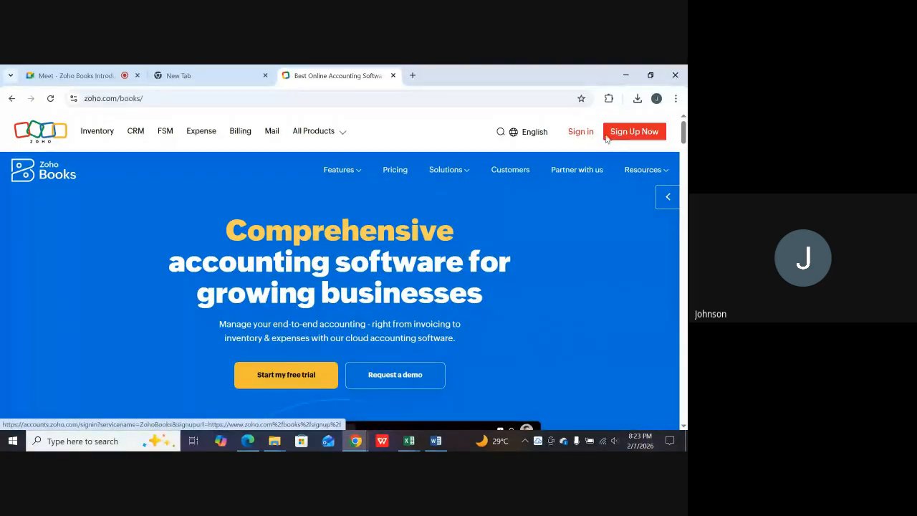
pyautogui.click(634, 134)
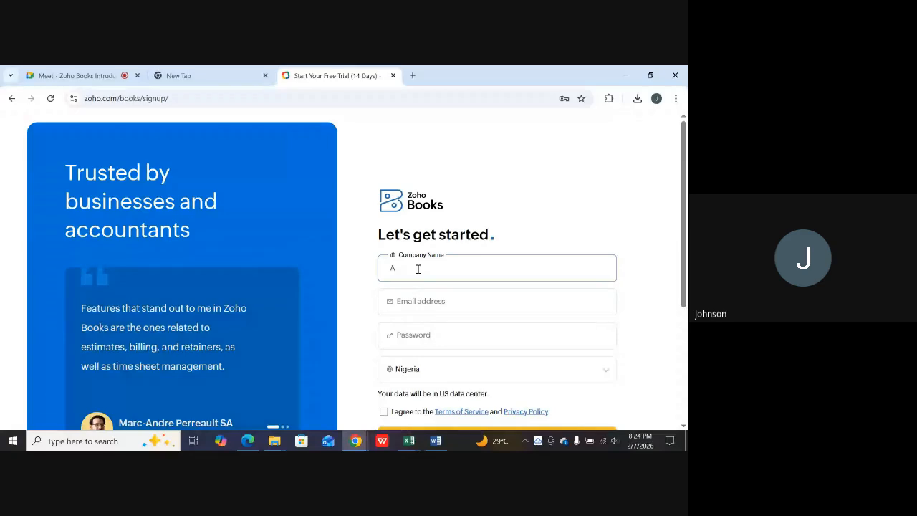
# Enter AJ ACCOUNTING SERVICES as the Company Name and start typing the account email address.
pyautogui.write('J ACCOUNTING SE')
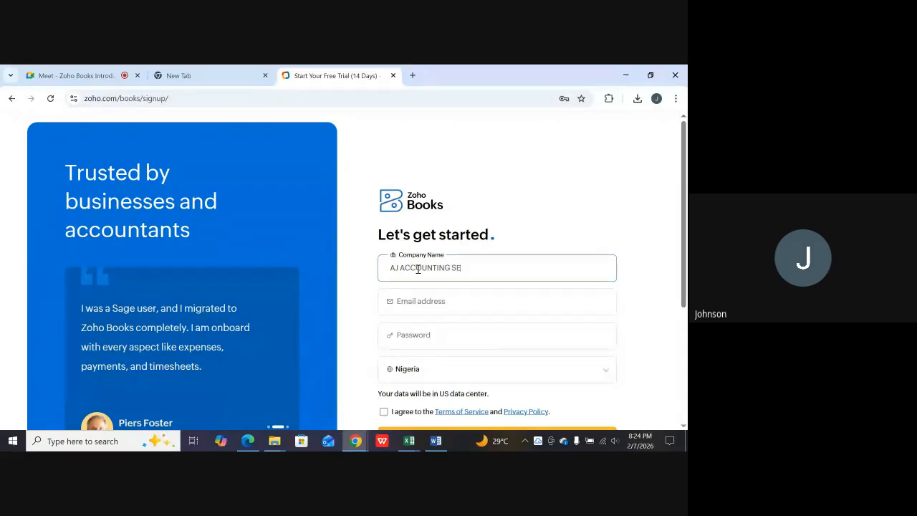
pyautogui.write('RVICES')
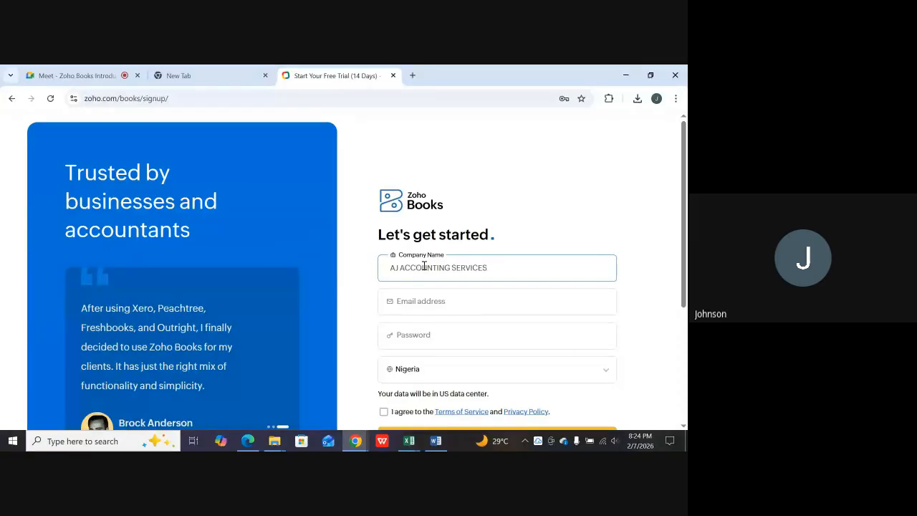
pyautogui.scroll(-1, 541, 271)
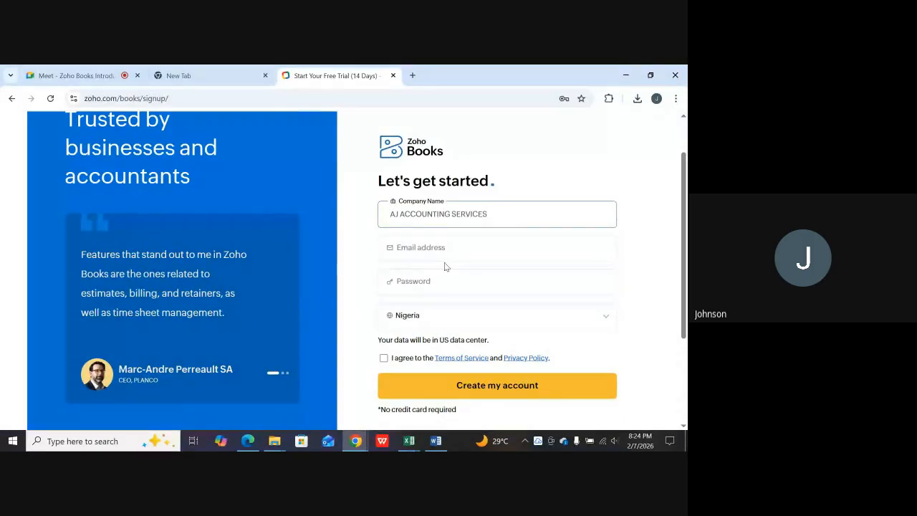
pyautogui.click(432, 249)
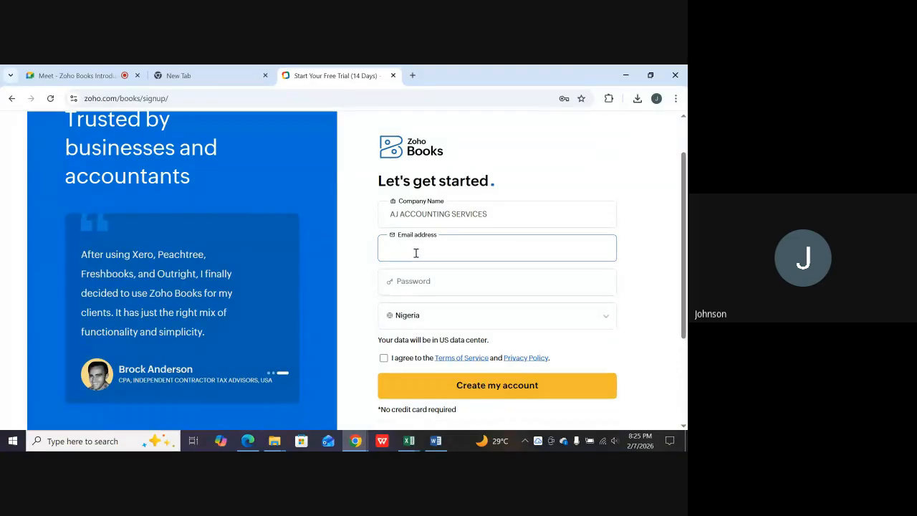
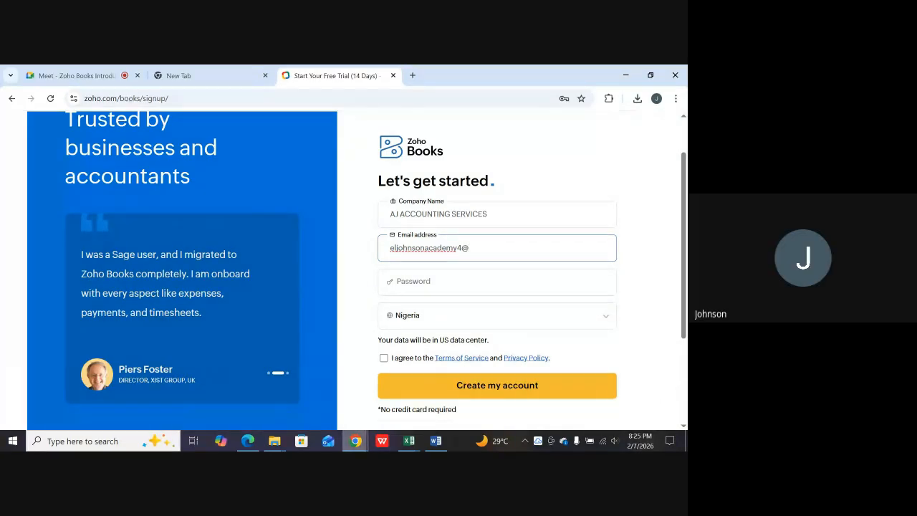
pyautogui.click(75, 75)
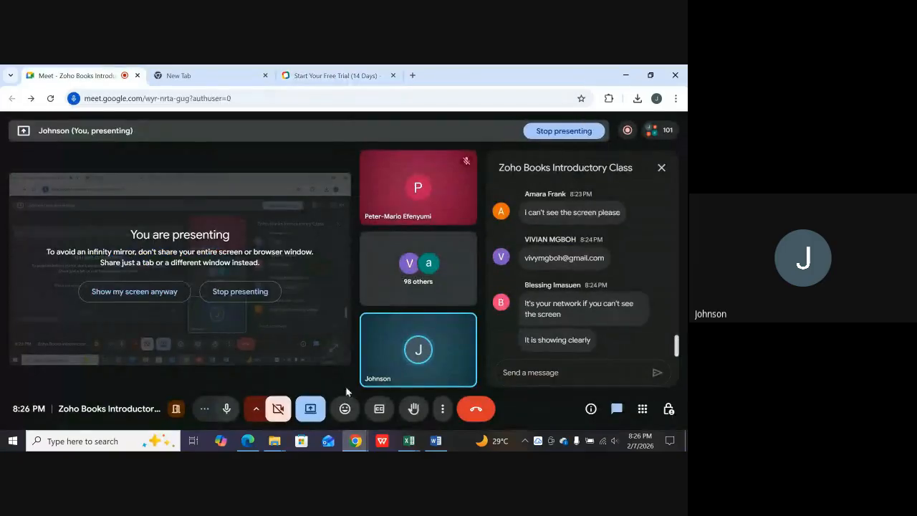
pyautogui.click(230, 415)
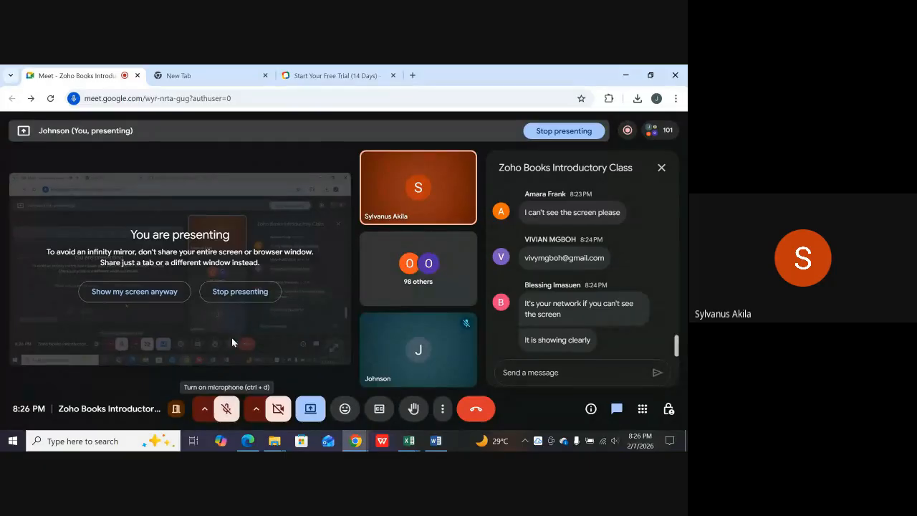
pyautogui.click(227, 408)
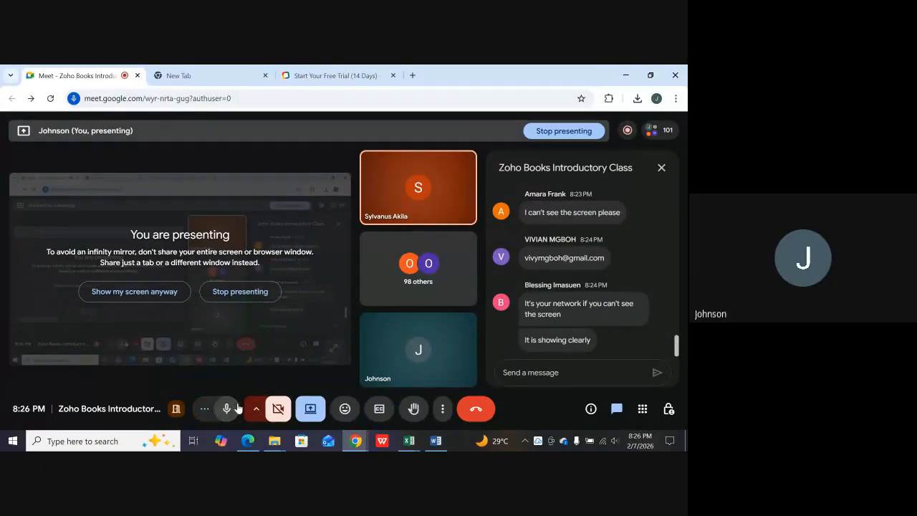
pyautogui.click(321, 72)
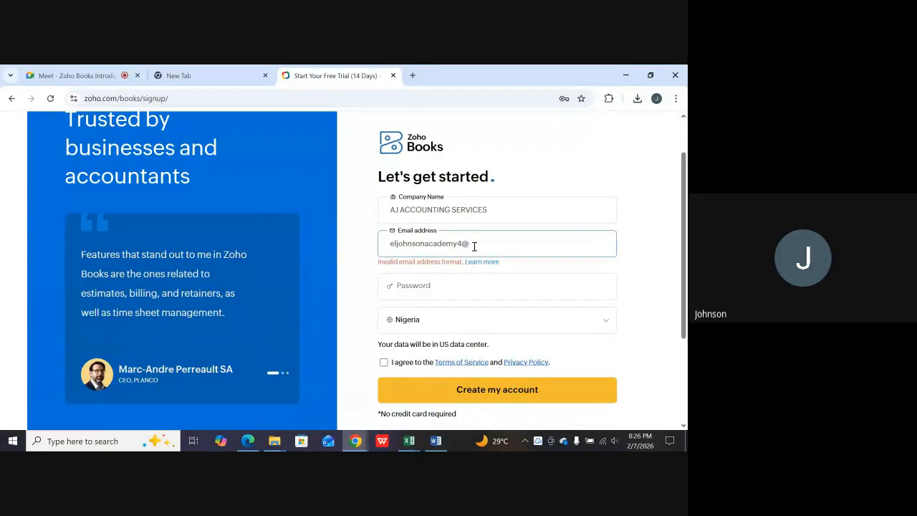
# Finish the signup email address and switch back to the Google Meet call.
pyautogui.write('il.com')
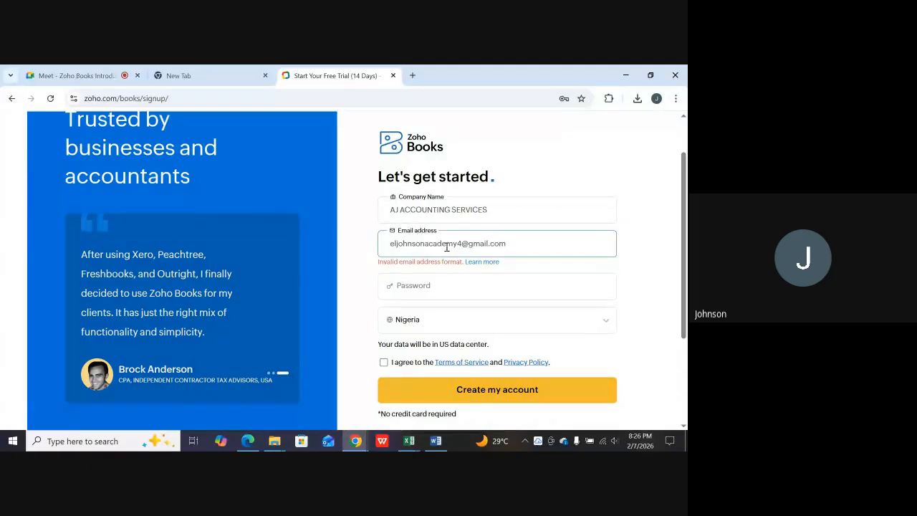
pyautogui.click(79, 73)
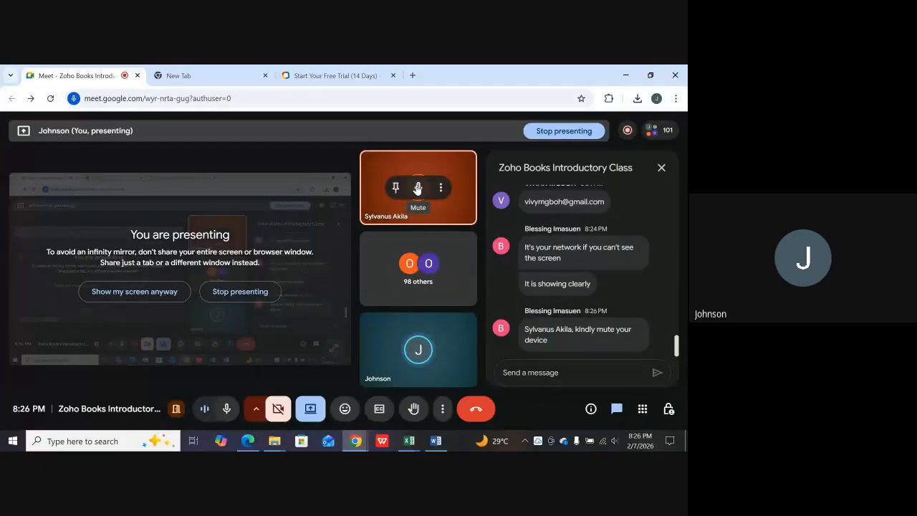
# Mute the noisy participant for everyone and bring up the People list.
pyautogui.click(418, 188)
pyautogui.click(418, 293)
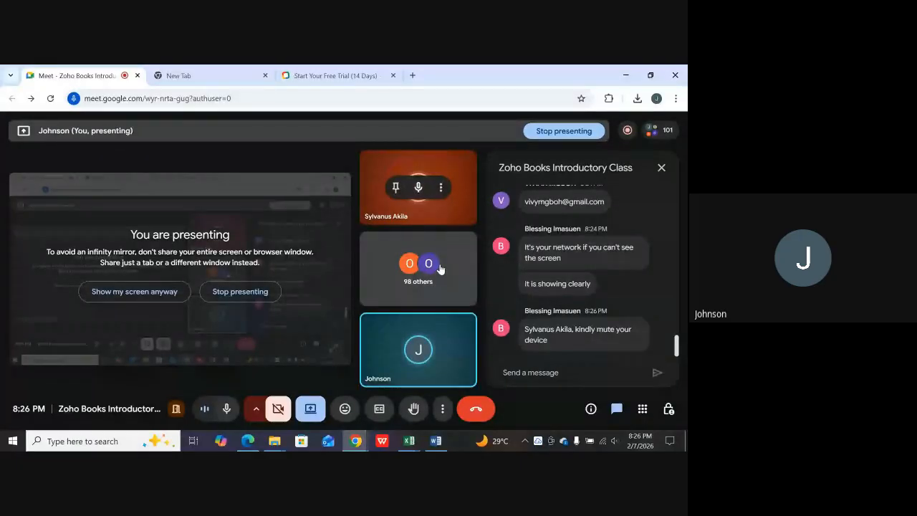
pyautogui.click(441, 269)
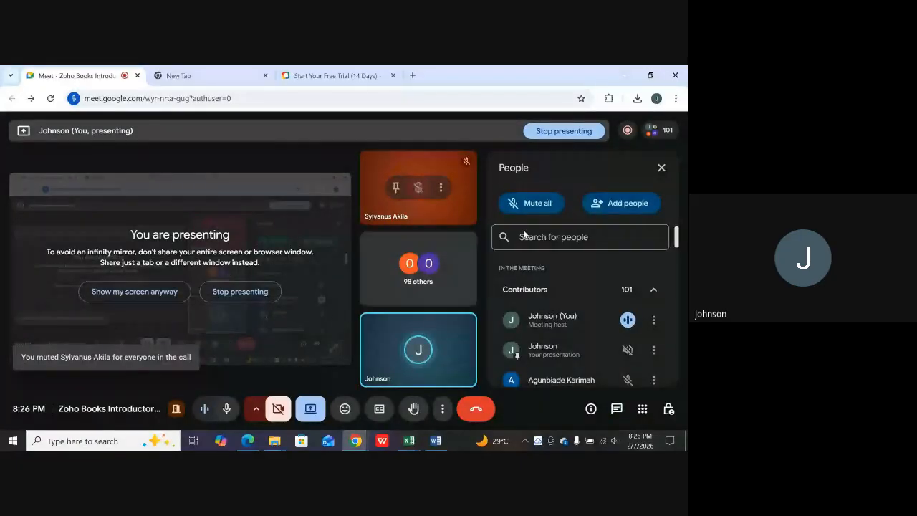
# Scroll through all attendees to confirm they're muted, then return to the Zoho Books signup page.
pyautogui.scroll(-5, 580, 319)
pyautogui.scroll(2, 581, 319)
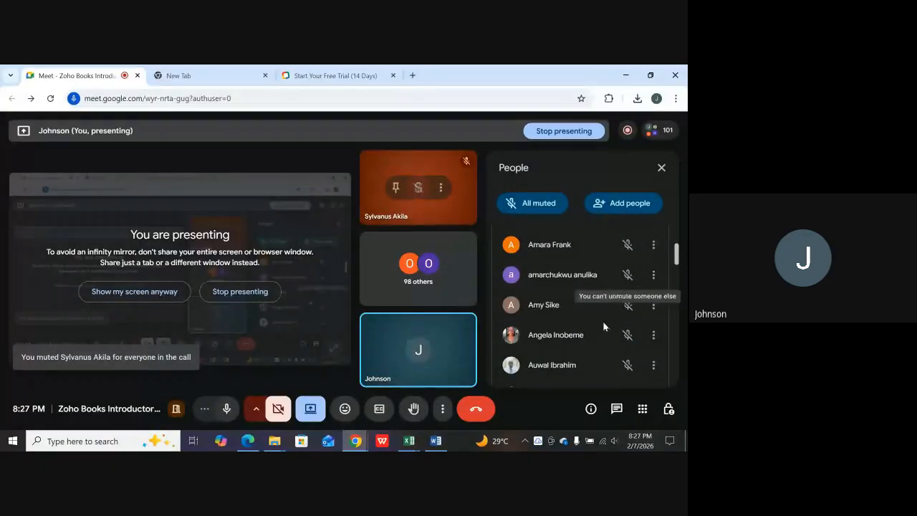
pyautogui.scroll(-5, 602, 323)
pyautogui.scroll(-10, 602, 323)
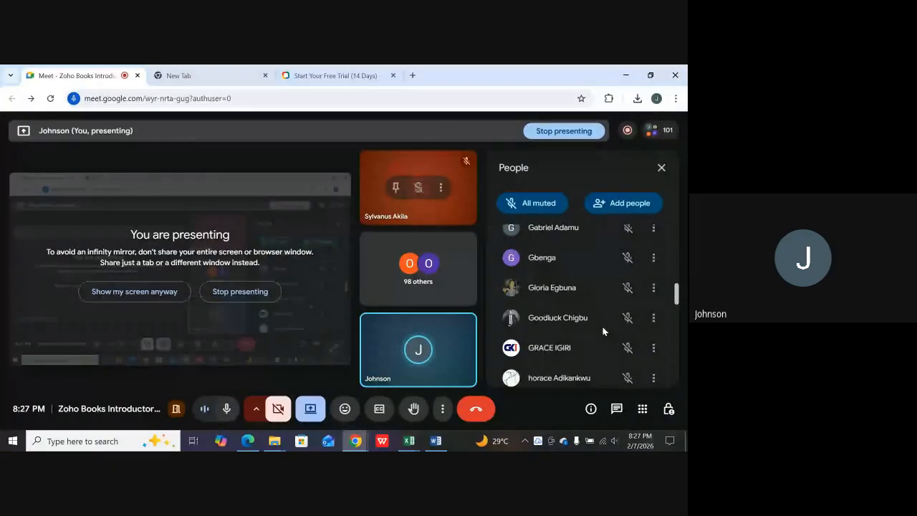
pyautogui.scroll(-10, 601, 331)
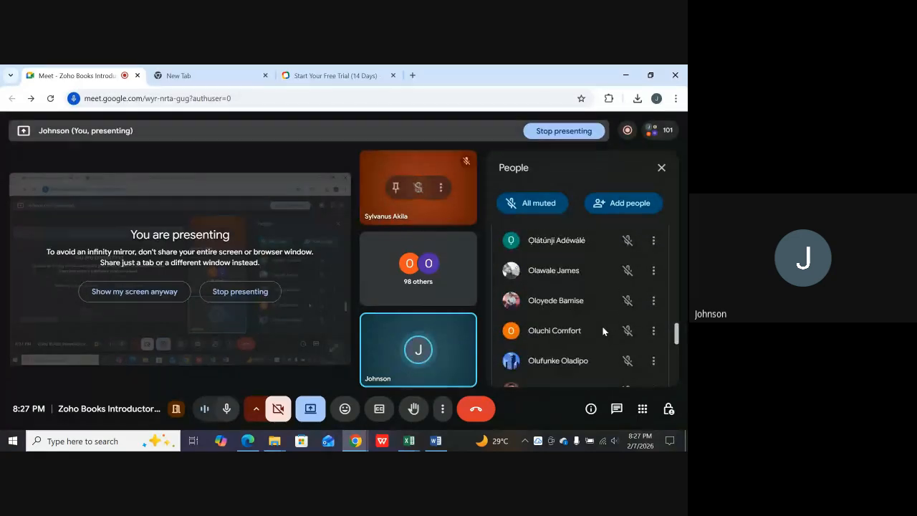
pyautogui.scroll(-10, 602, 331)
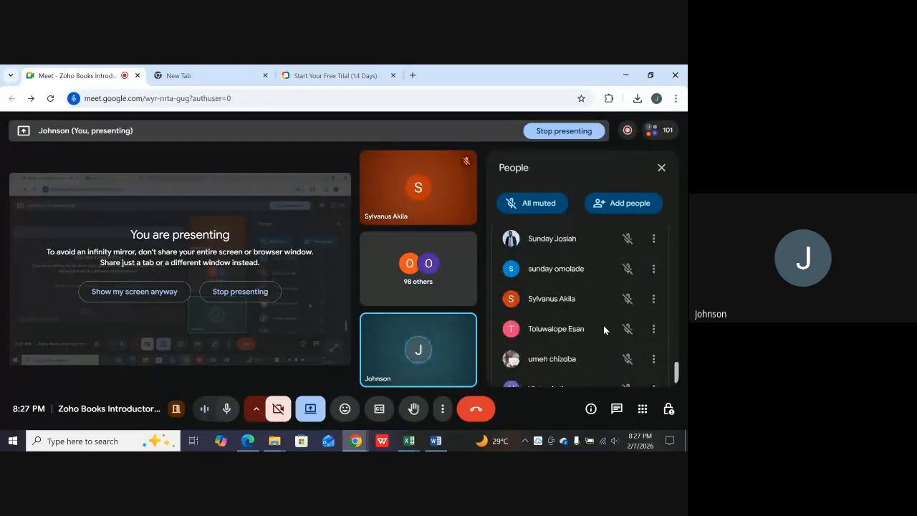
pyautogui.scroll(-3, 607, 328)
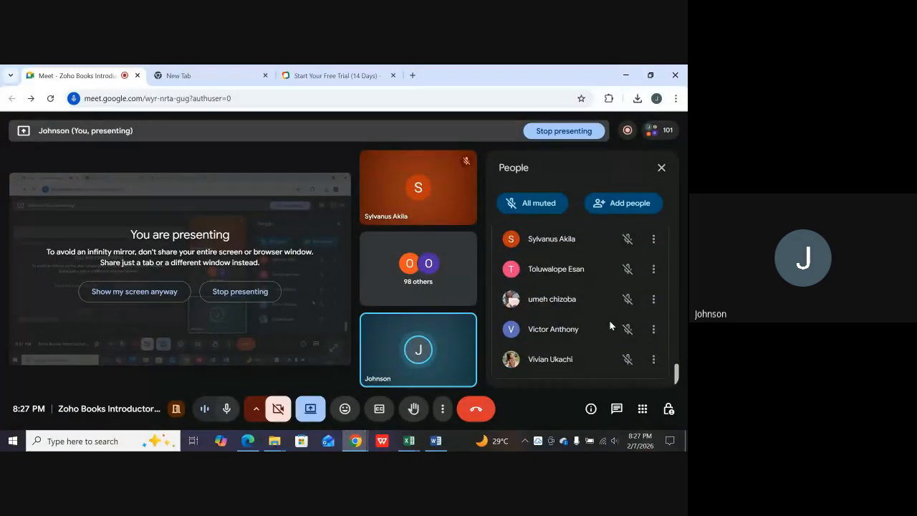
pyautogui.scroll(5, 609, 321)
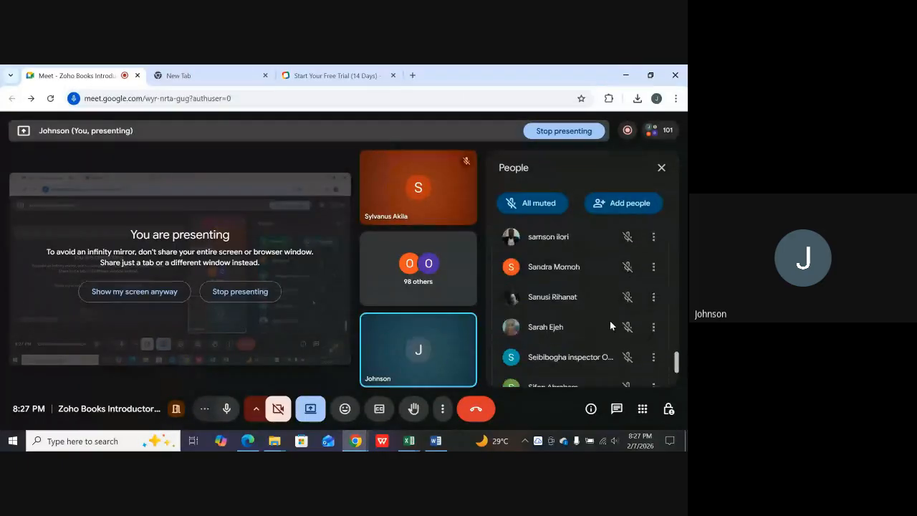
pyautogui.scroll(8, 610, 320)
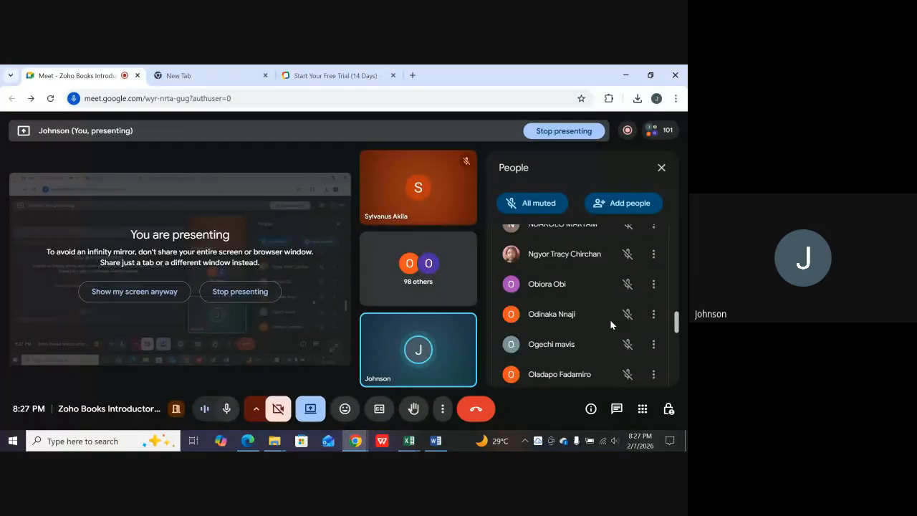
pyautogui.scroll(10, 610, 317)
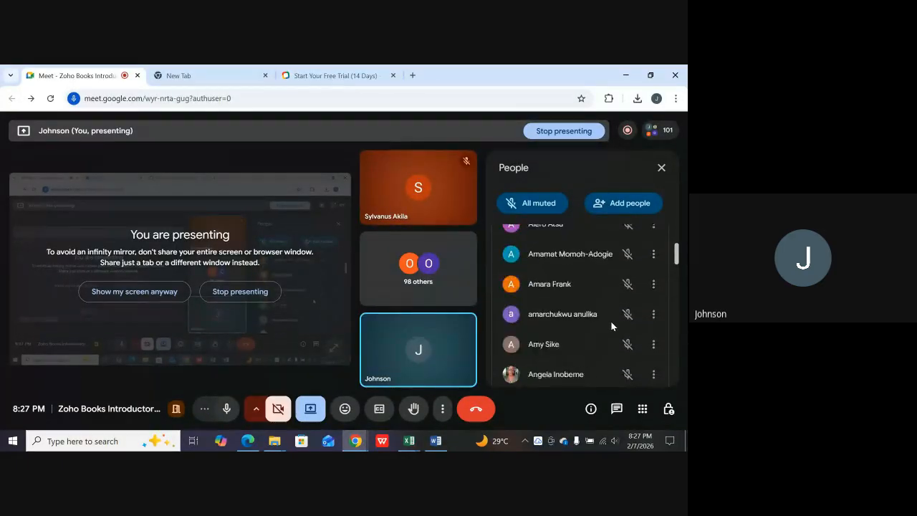
pyautogui.scroll(2, 611, 331)
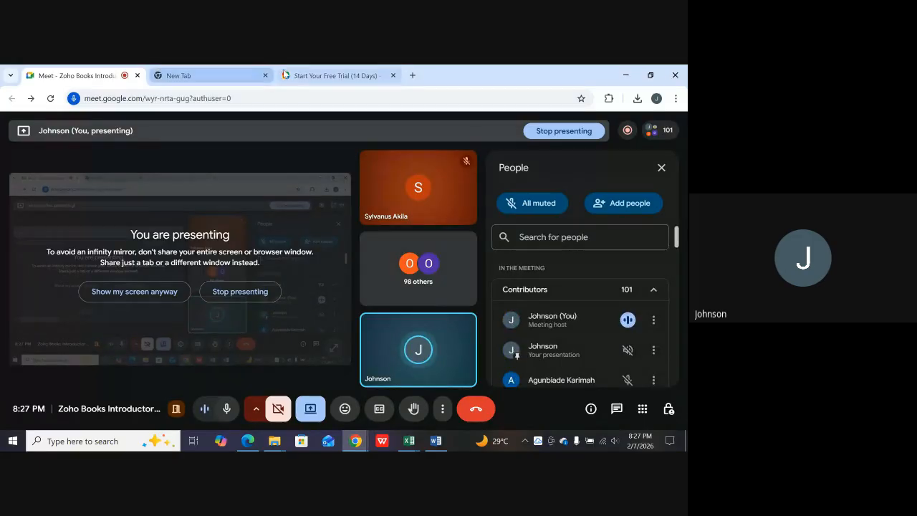
pyautogui.click(297, 77)
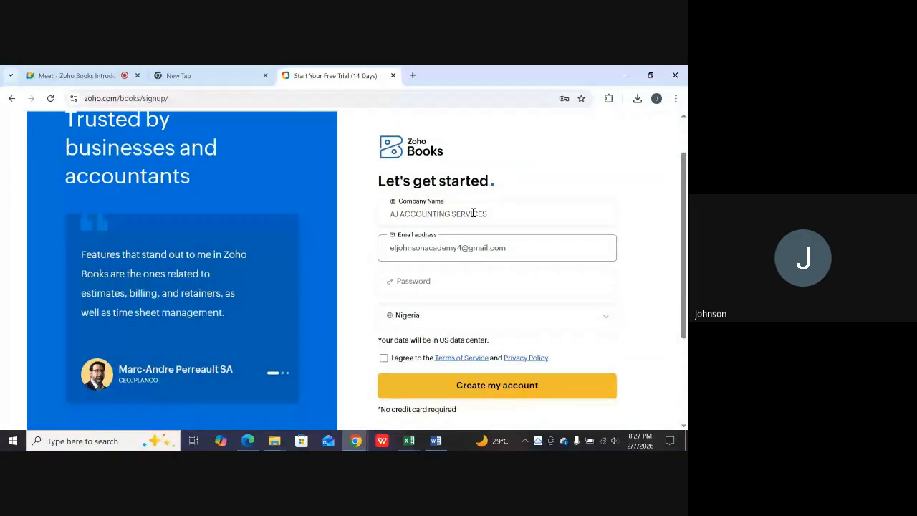
# Enter the account password in the signup form's Password field.
pyautogui.scroll(1, 430, 268)
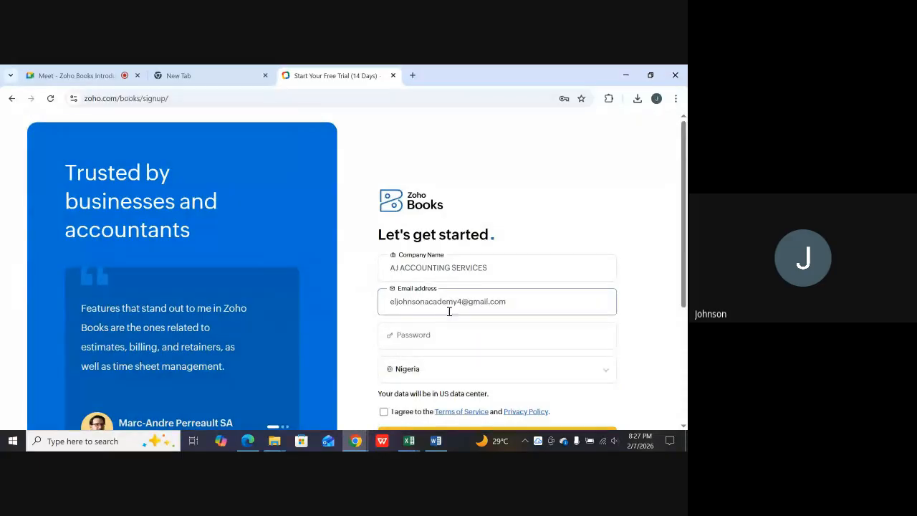
pyautogui.scroll(-1, 502, 301)
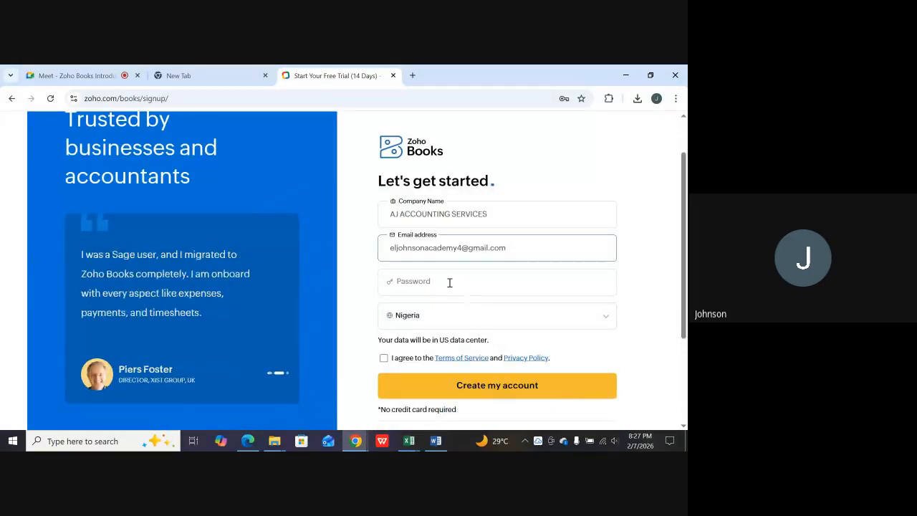
pyautogui.click(450, 282)
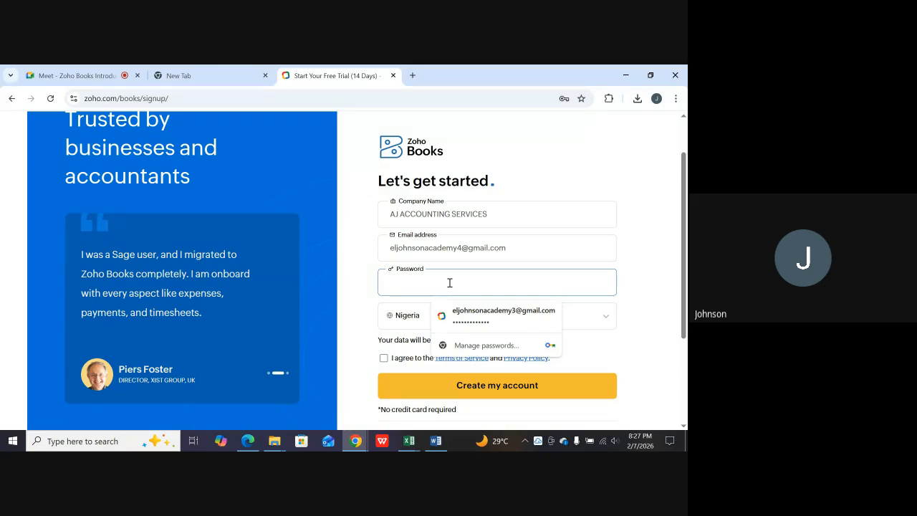
pyautogui.write('••')
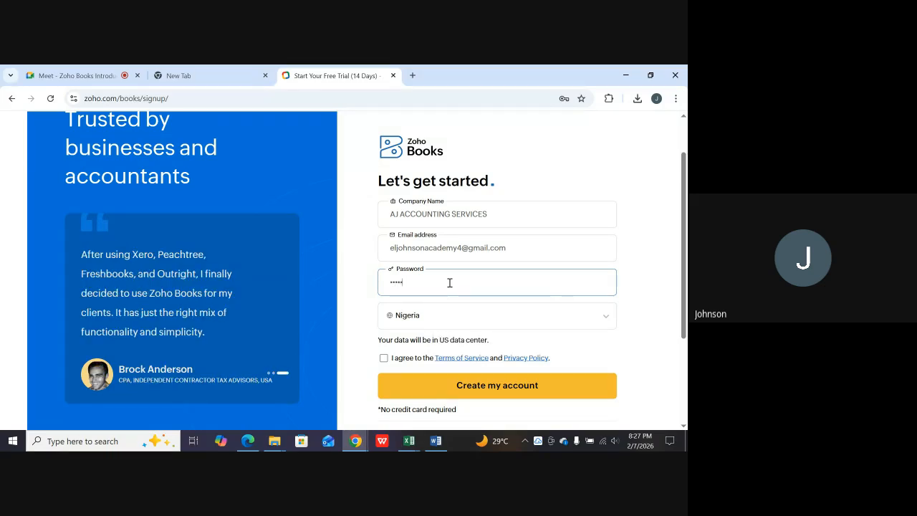
pyautogui.write('••••••••')
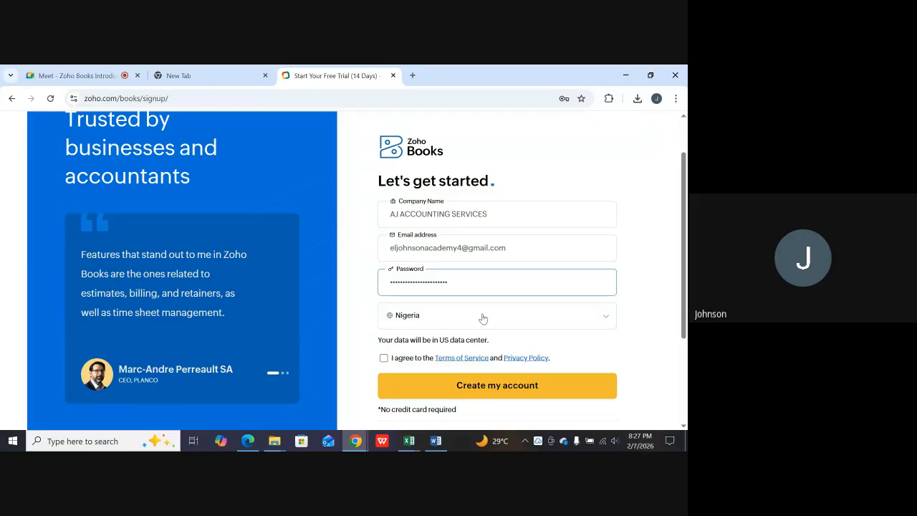
pyautogui.scroll(-1, 483, 317)
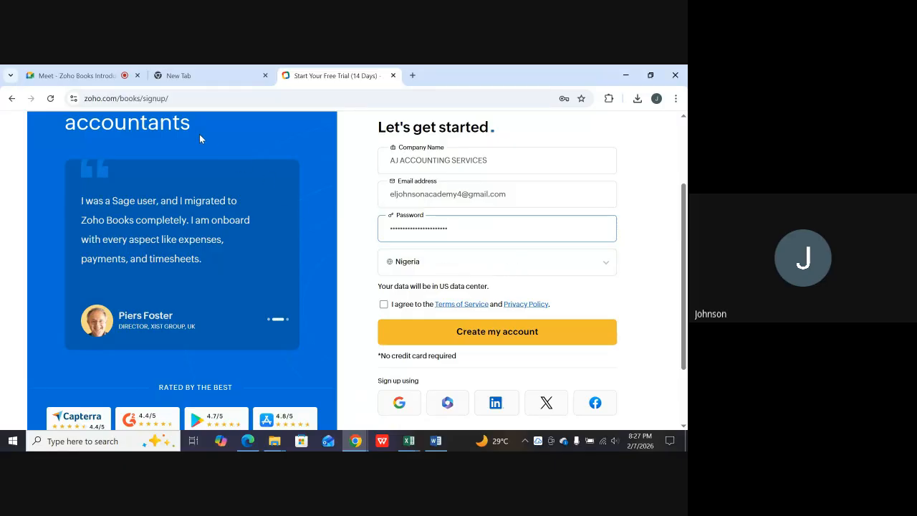
# Back in the meeting, mute the participant who is currently speaking.
pyautogui.click(92, 76)
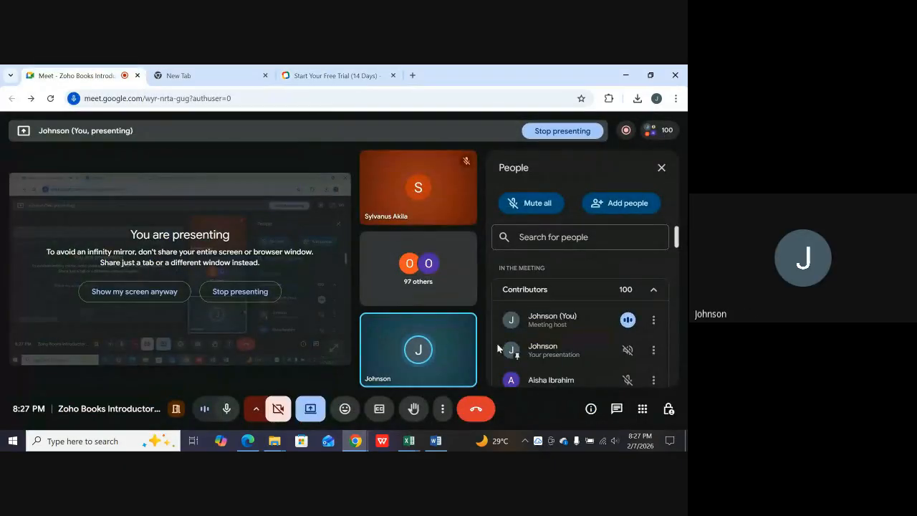
pyautogui.scroll(-1, 636, 318)
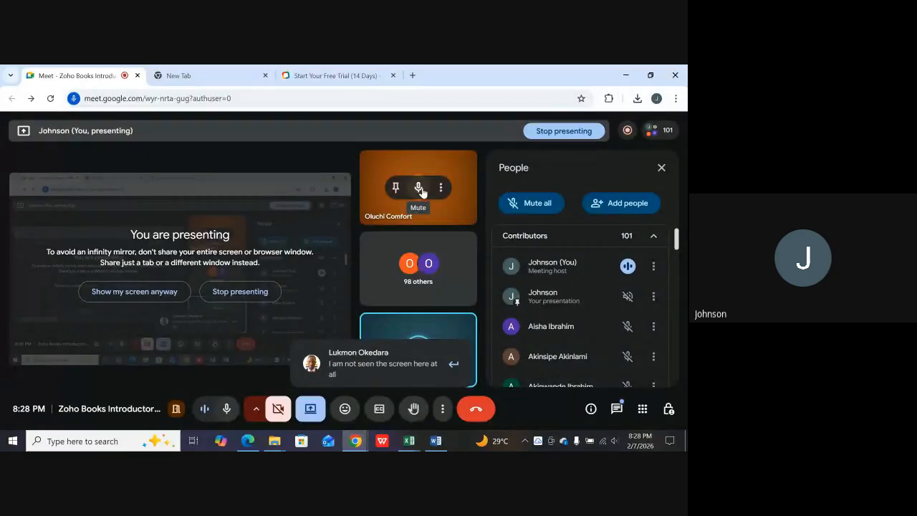
pyautogui.click(421, 190)
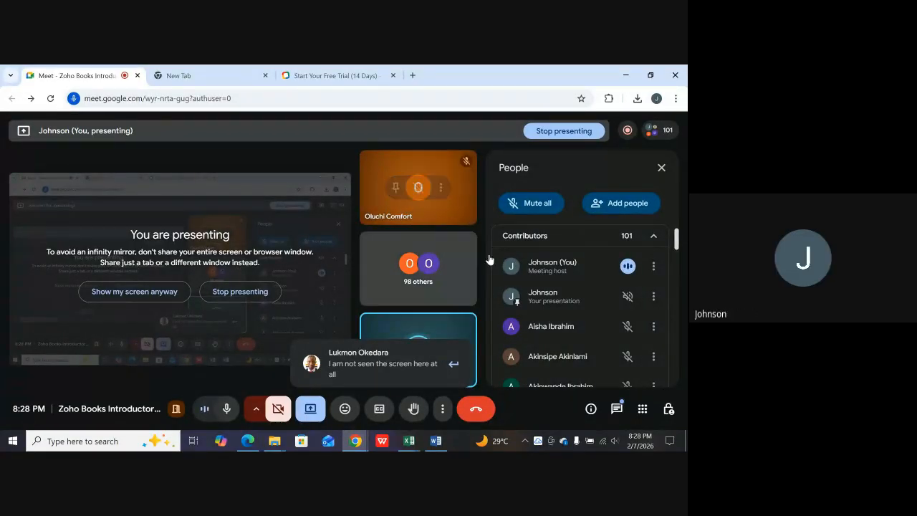
# Mute another noisy participant for everyone from the People list and show the in-call chat.
pyautogui.scroll(-10, 613, 300)
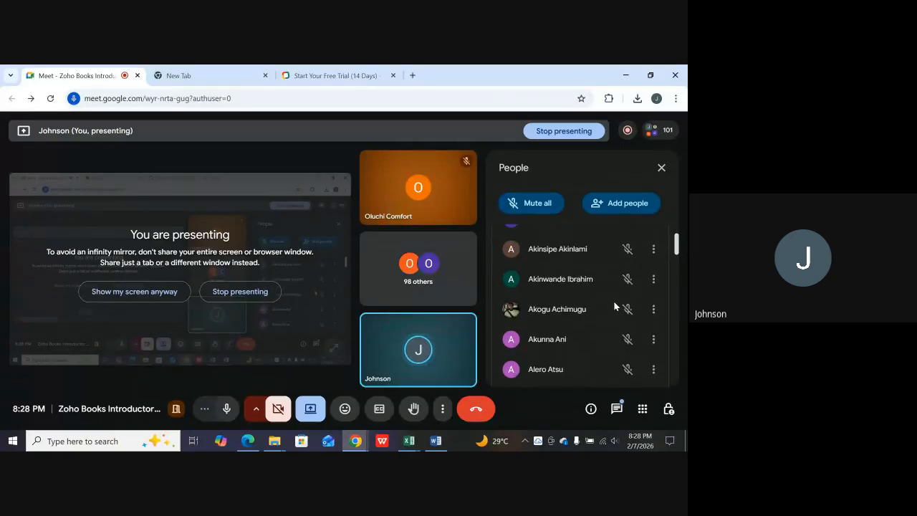
pyautogui.scroll(-10, 614, 308)
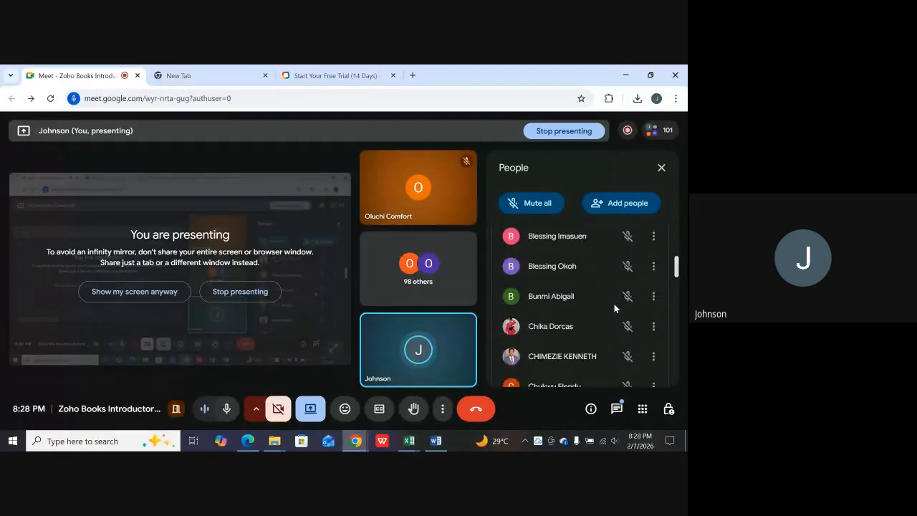
pyautogui.scroll(-5, 614, 308)
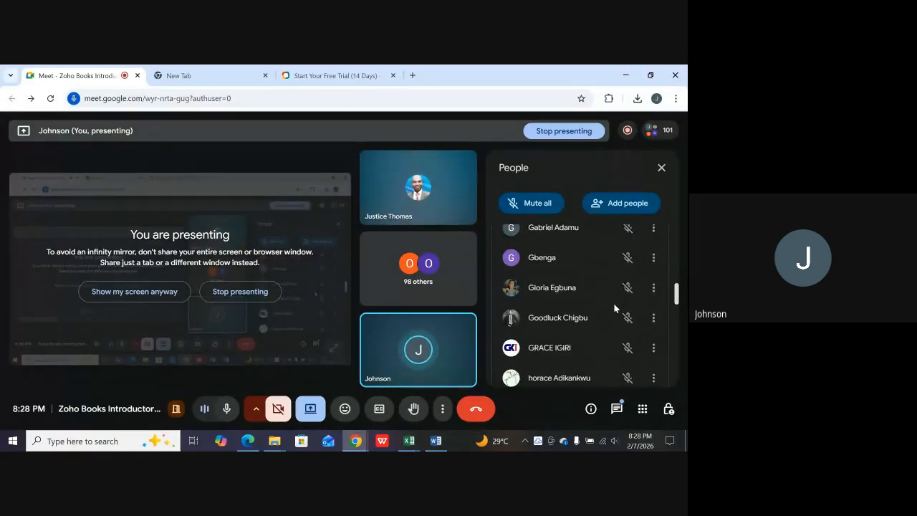
pyautogui.scroll(-2, 623, 337)
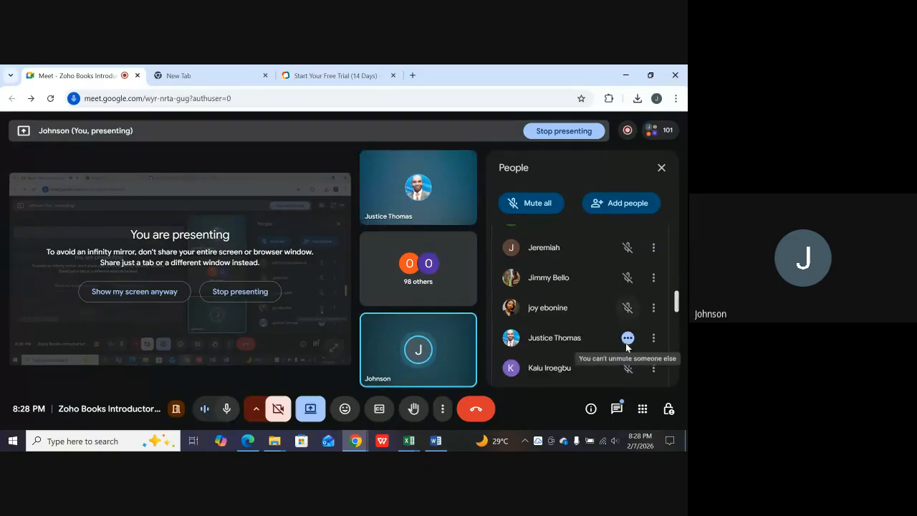
pyautogui.click(629, 315)
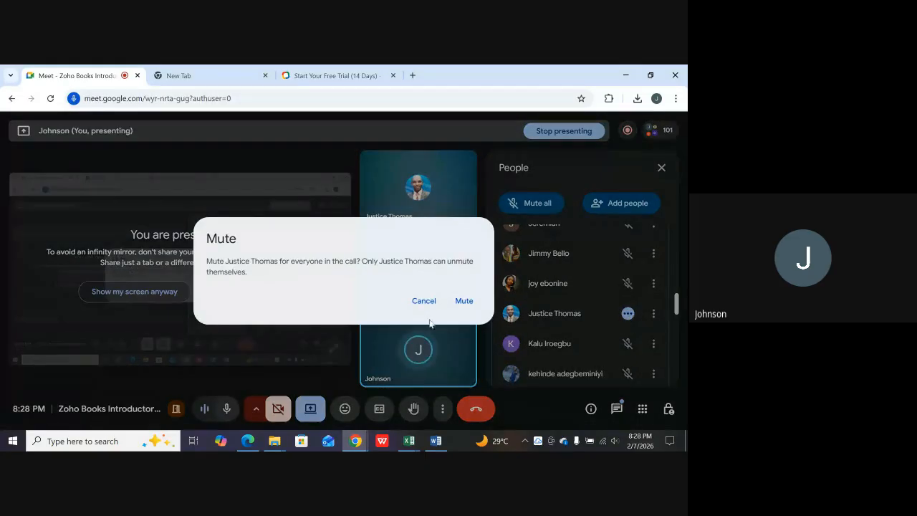
pyautogui.click(462, 304)
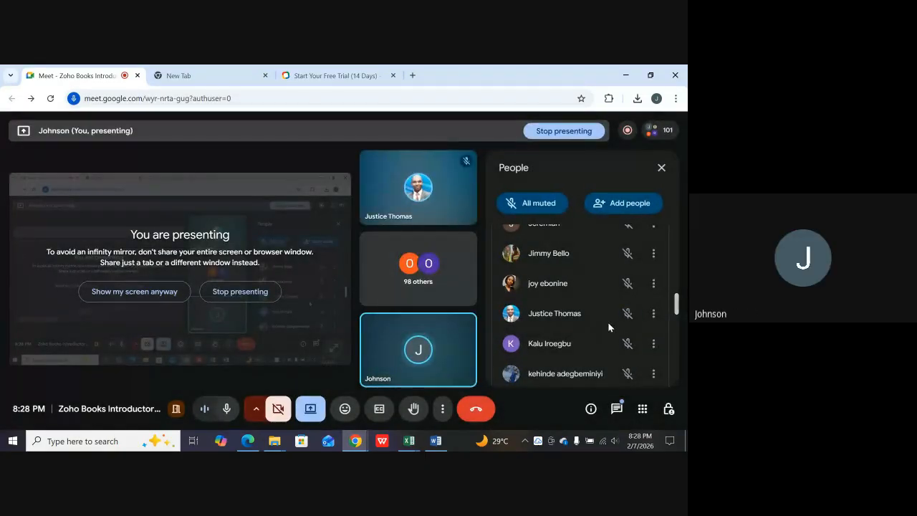
pyautogui.scroll(-6, 628, 317)
pyautogui.scroll(-10, 628, 319)
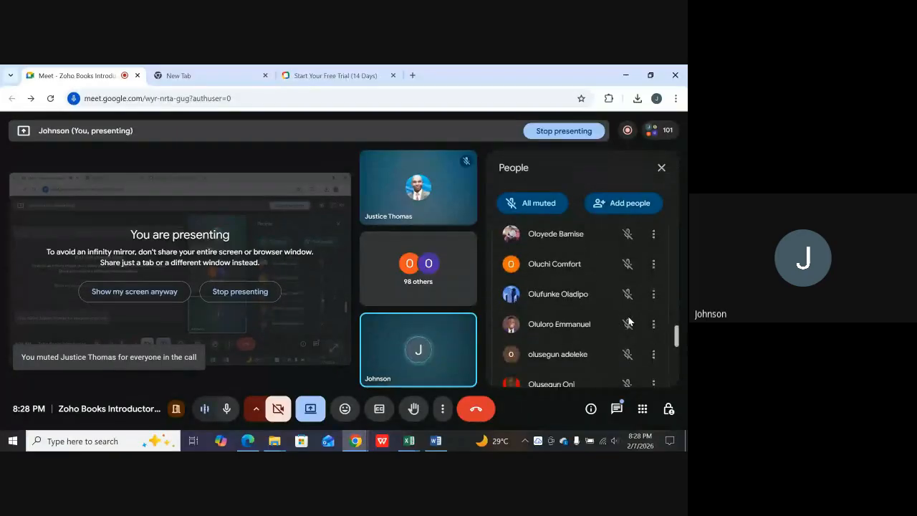
pyautogui.click(616, 409)
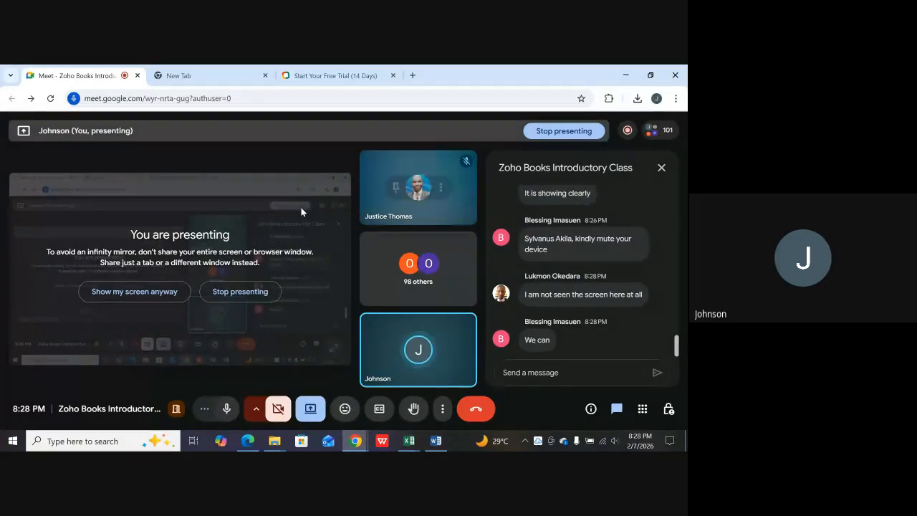
# Clear the signup form's password and type it in again.
pyautogui.click(335, 75)
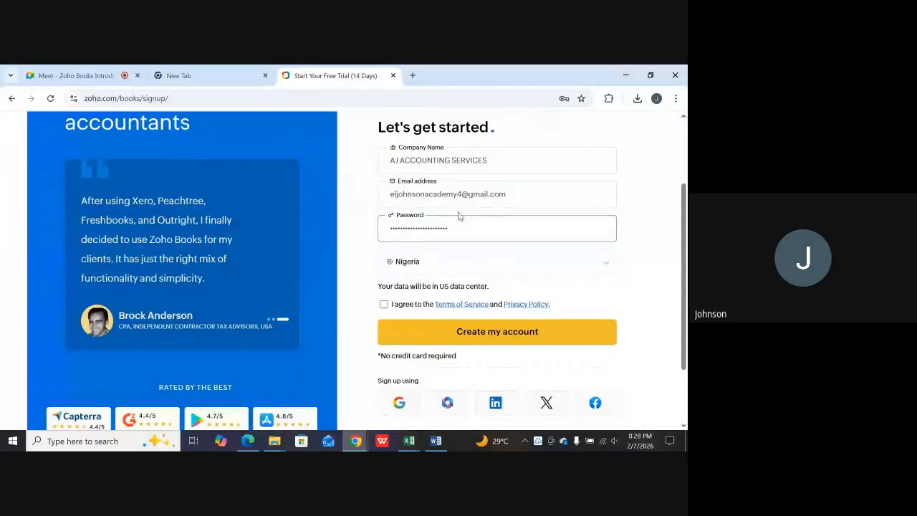
pyautogui.scroll(2, 430, 236)
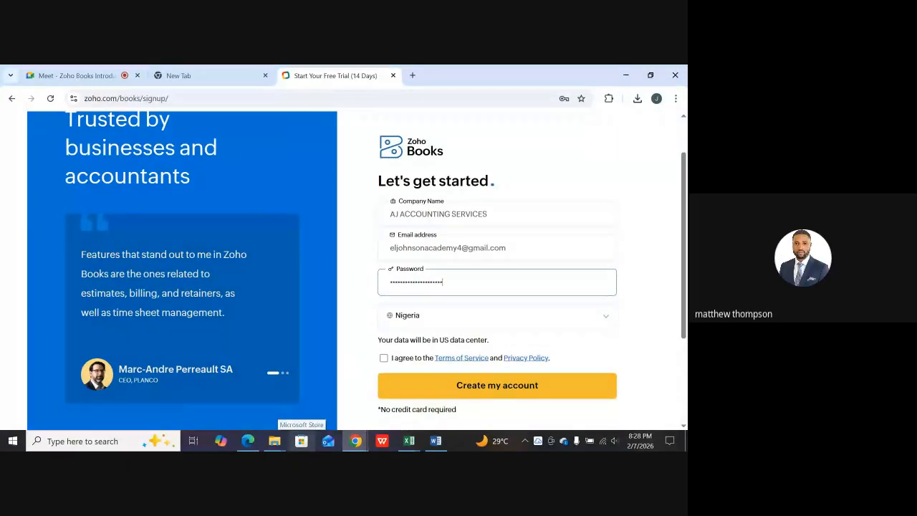
pyautogui.press('BackSpace')
pyautogui.press('BackSpace')
pyautogui.press('BackSpace')
pyautogui.press('BackSpace')
pyautogui.press('BackSpace')
pyautogui.press('BackSpace')
pyautogui.press('BackSpace')
pyautogui.press('BackSpace')
pyautogui.press('BackSpace')
pyautogui.write('••••••••••')
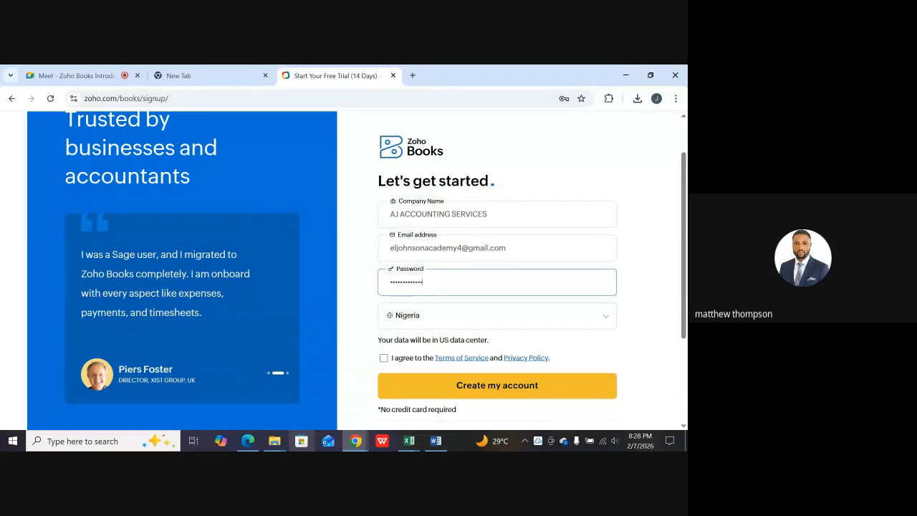
pyautogui.write('•')
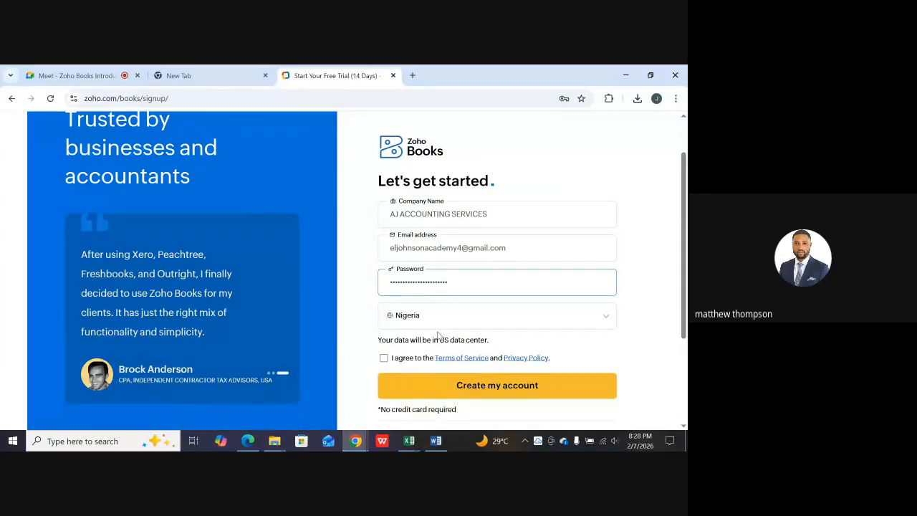
pyautogui.scroll(-1, 452, 317)
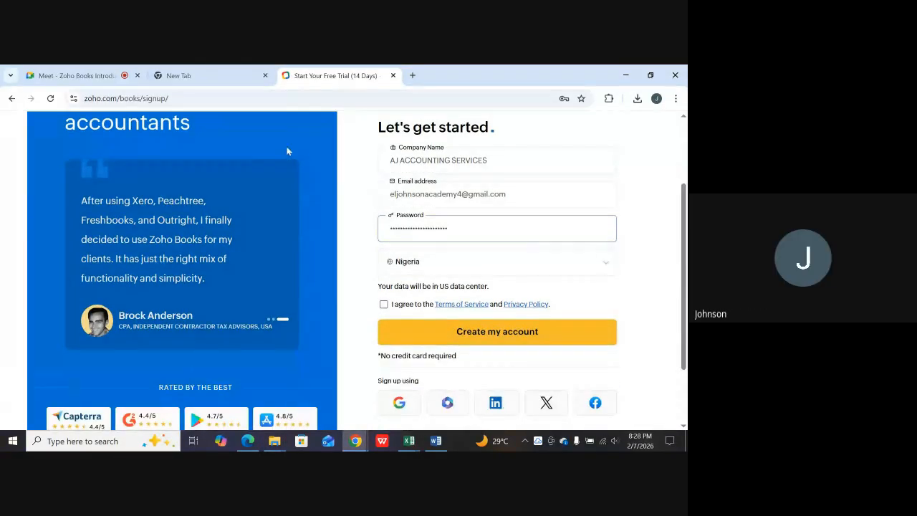
# In the meeting, mute the top-tile participant for everyone and reopen the People list.
pyautogui.click(104, 76)
pyautogui.moveTo(422, 192)
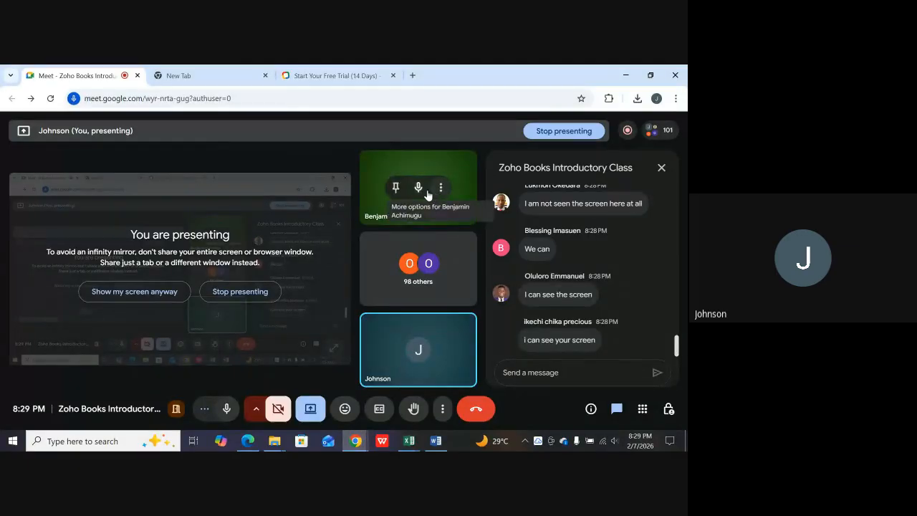
pyautogui.click(419, 188)
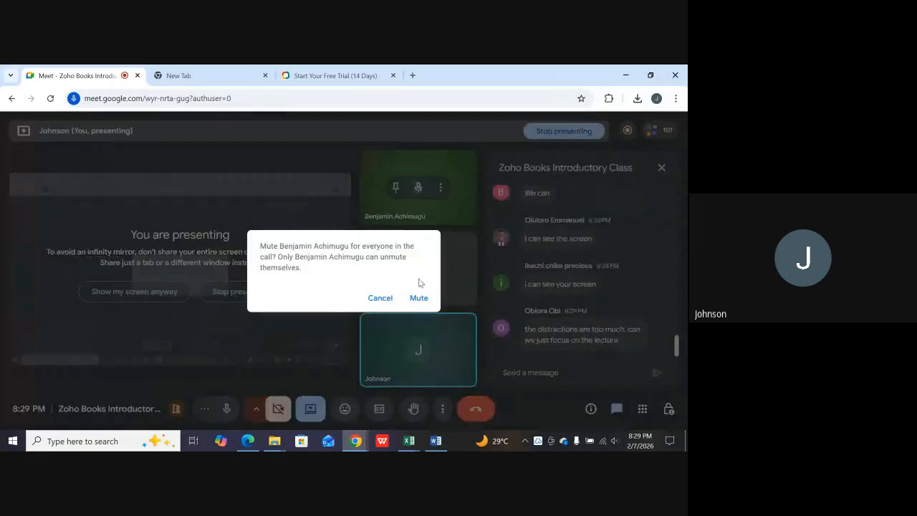
pyautogui.click(419, 298)
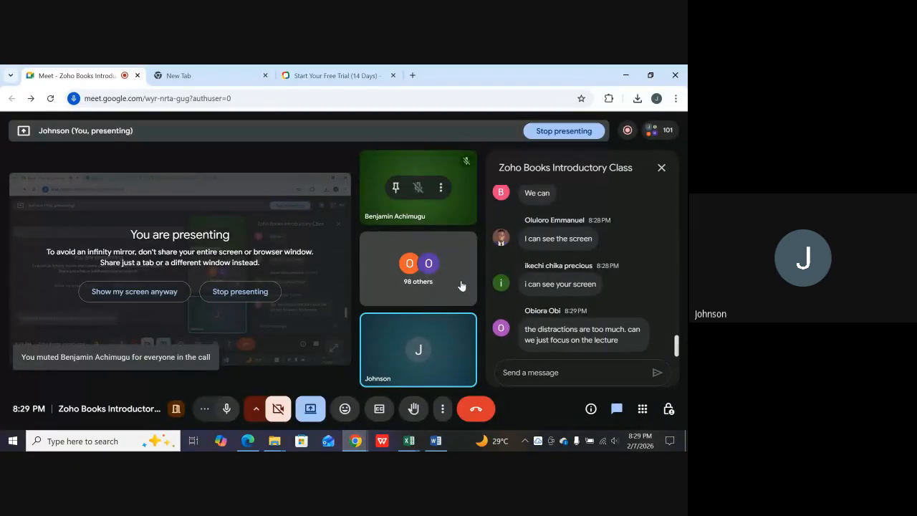
pyautogui.click(423, 267)
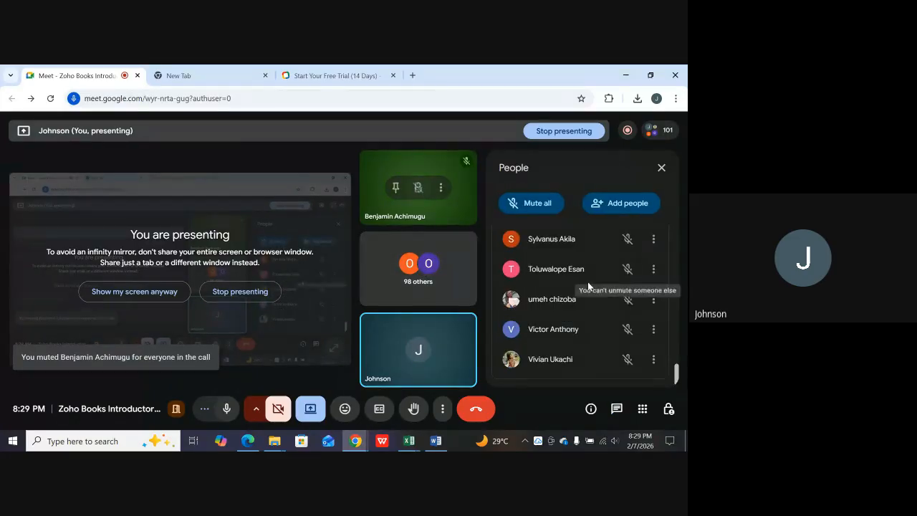
# Find and mute the participant still unmuted, then return to the Zoho Books signup page.
pyautogui.scroll(10, 588, 264)
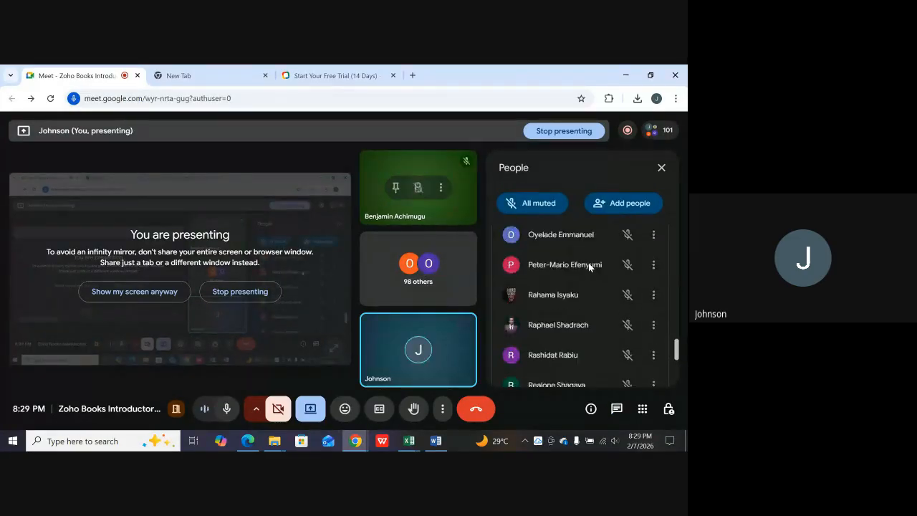
pyautogui.scroll(15, 588, 263)
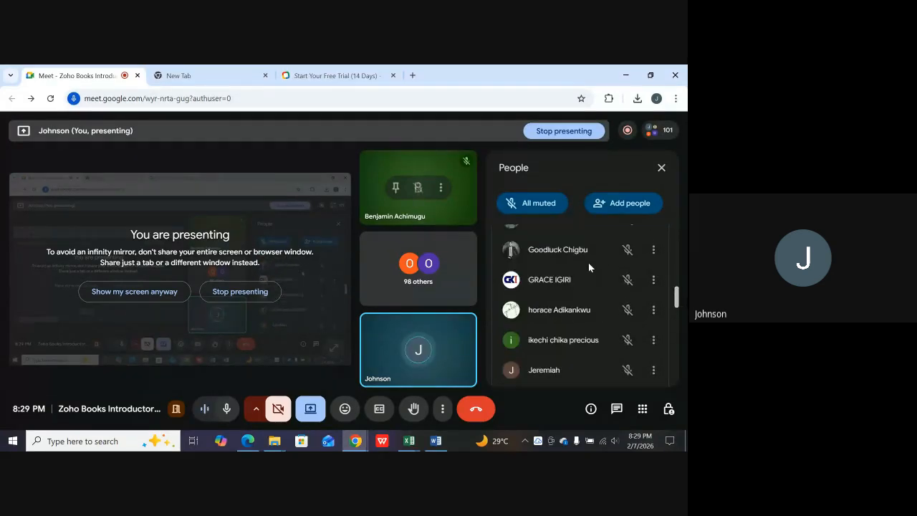
pyautogui.scroll(10, 589, 267)
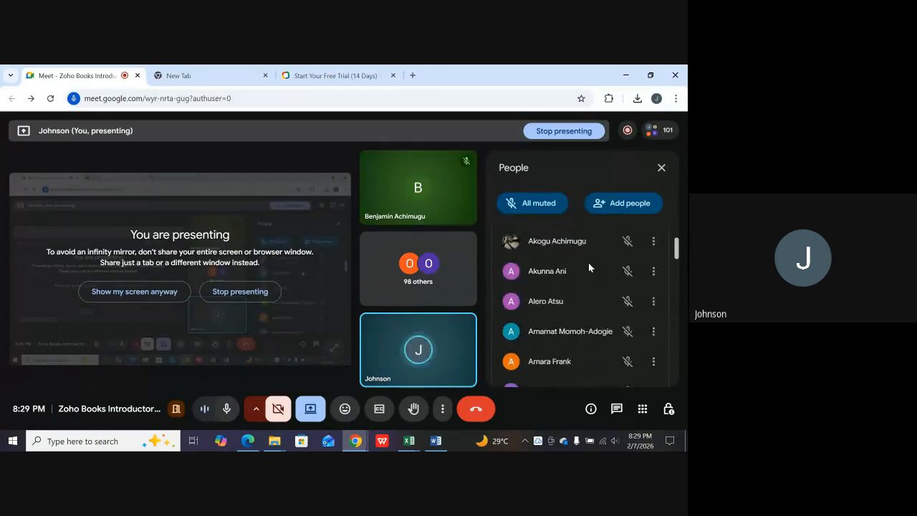
pyautogui.scroll(5, 588, 267)
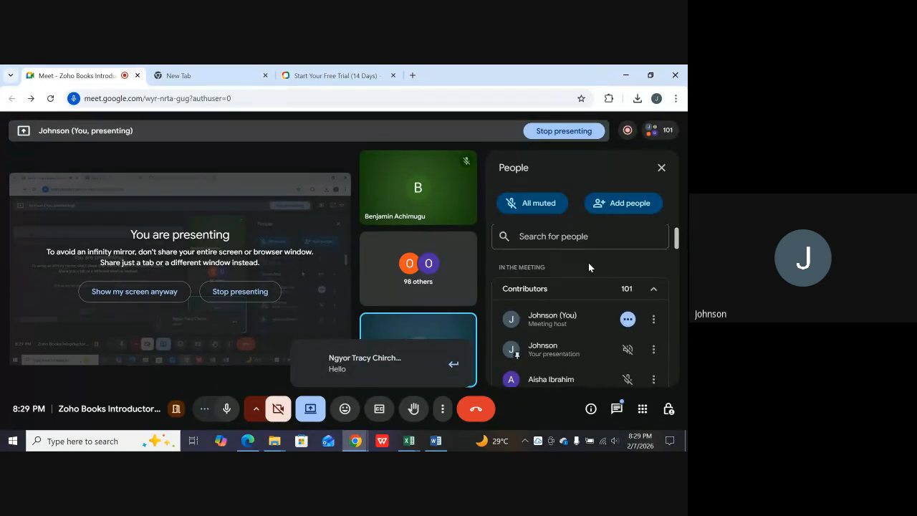
pyautogui.scroll(-5, 577, 279)
pyautogui.scroll(5, 572, 296)
pyautogui.scroll(-5, 571, 297)
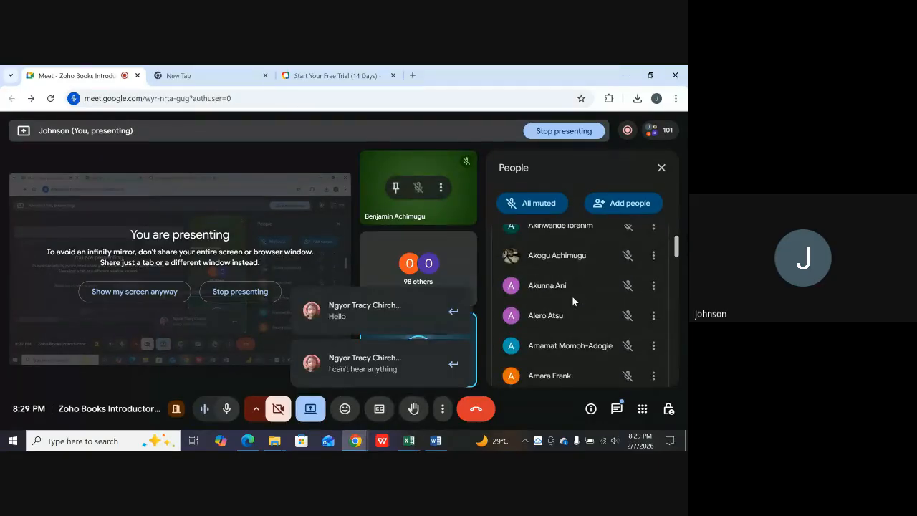
pyautogui.scroll(-3, 572, 300)
pyautogui.scroll(-10, 573, 300)
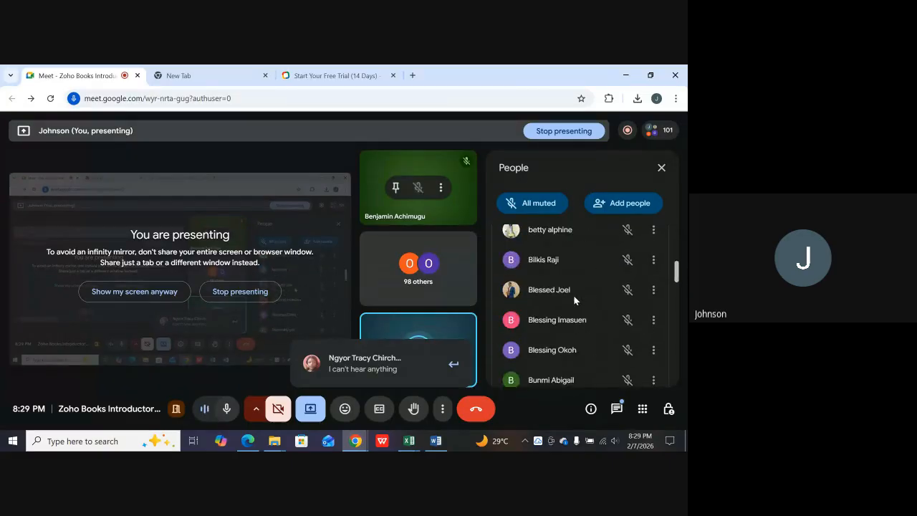
pyautogui.scroll(-15, 573, 294)
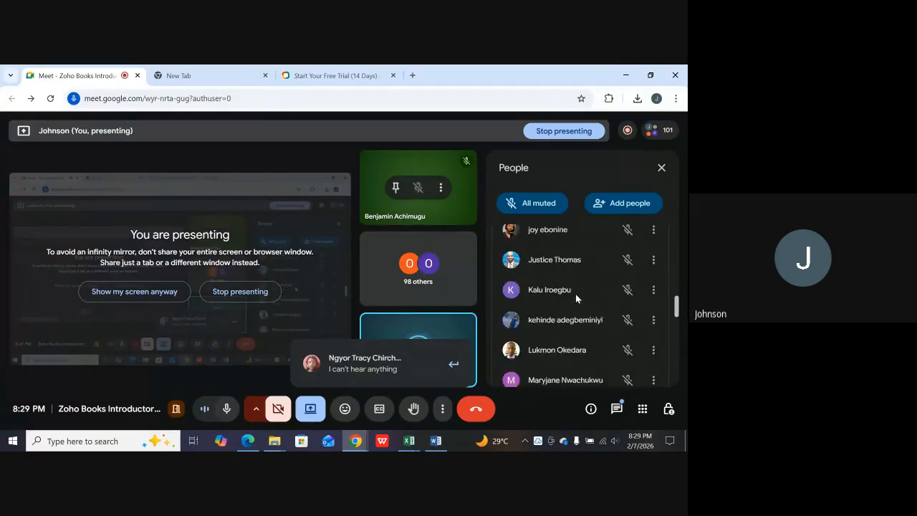
pyautogui.scroll(-10, 576, 293)
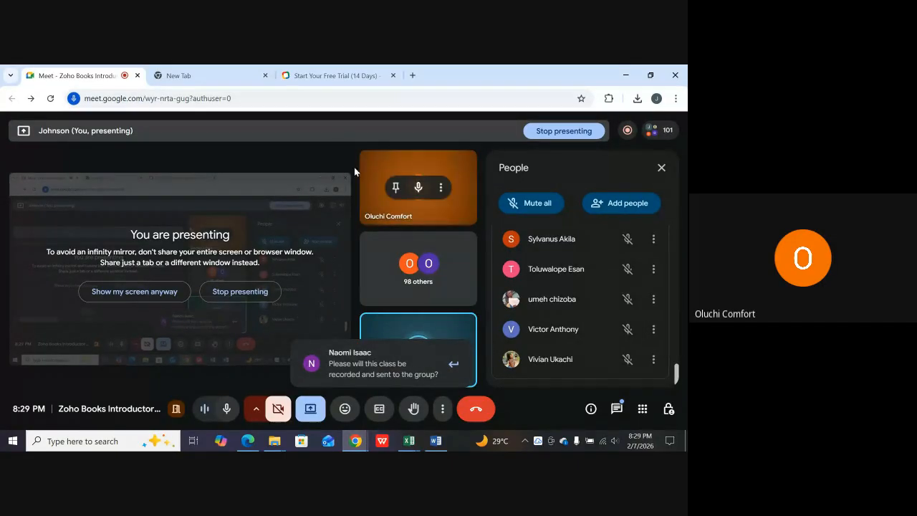
pyautogui.click(415, 187)
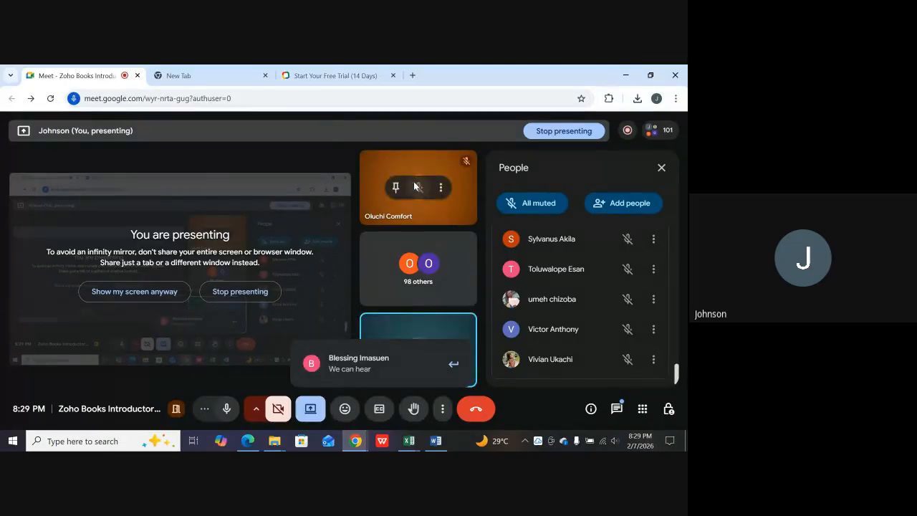
pyautogui.click(309, 75)
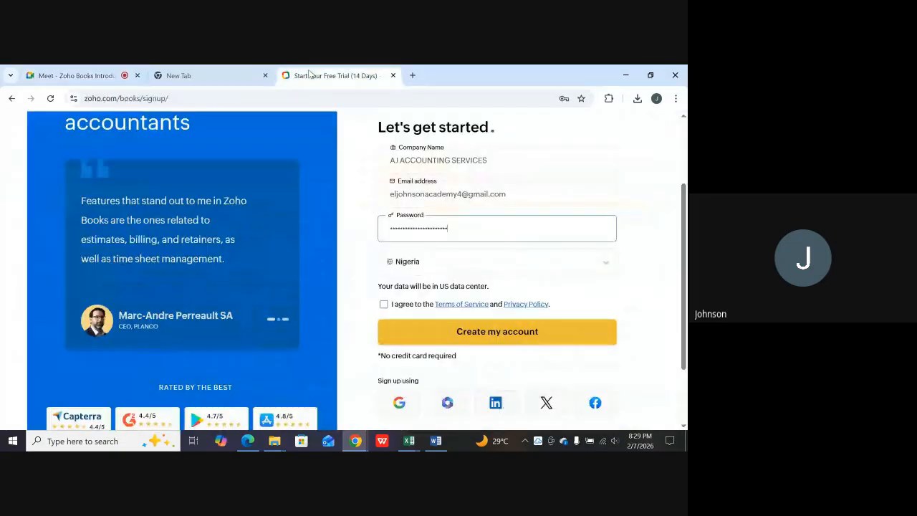
# Keep Nigeria as the country, accept the Terms of Service and Privacy Policy, and submit Create my account.
pyautogui.scroll(-1, 459, 303)
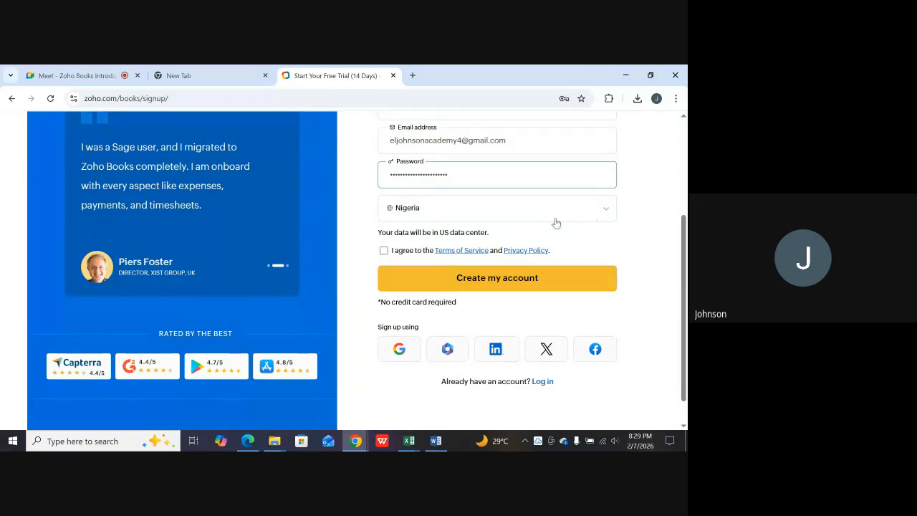
pyautogui.click(604, 209)
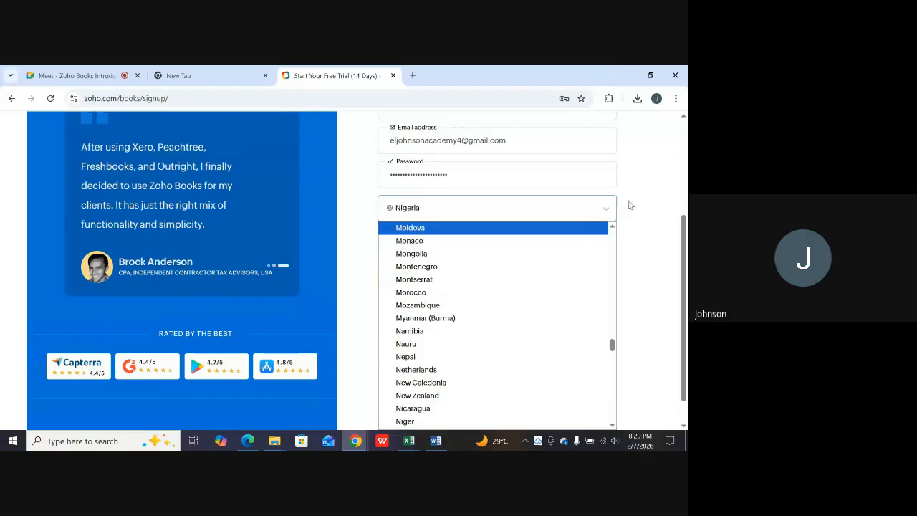
pyautogui.click(645, 199)
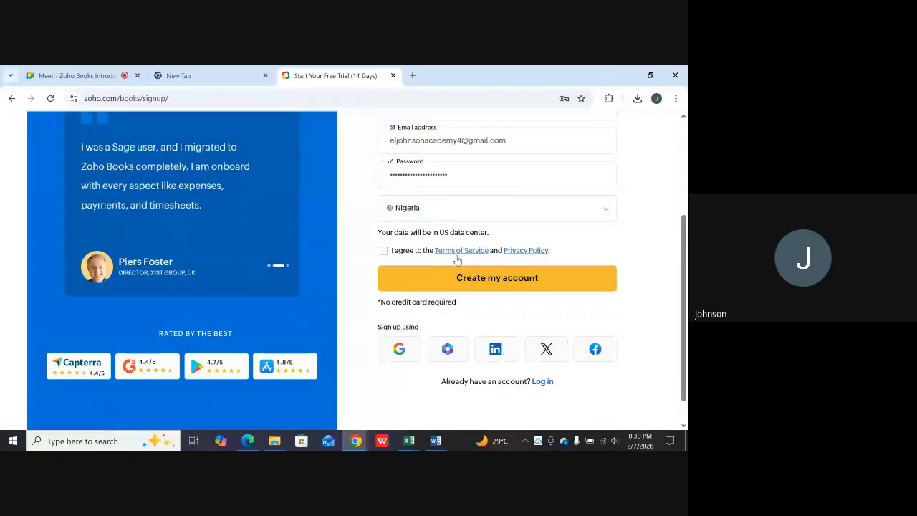
pyautogui.click(384, 251)
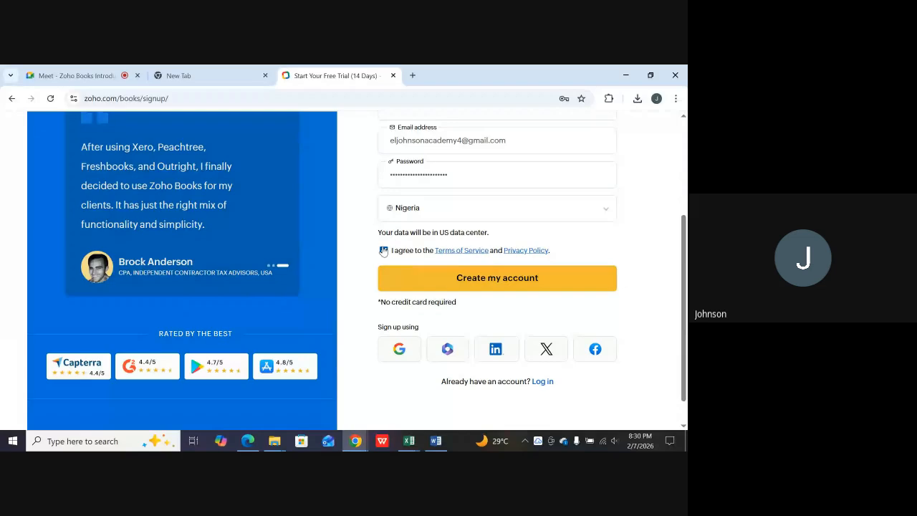
pyautogui.click(488, 284)
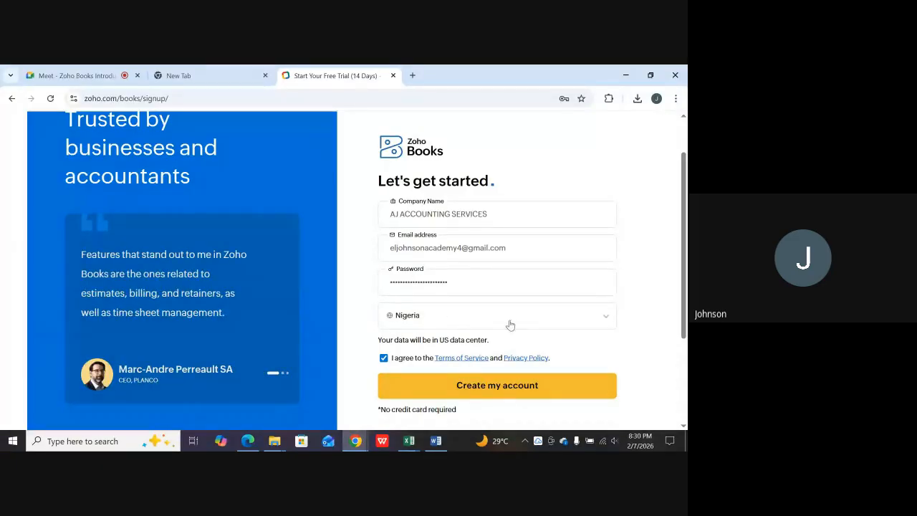
# Replace the signup password with a longer retyped one and scroll down to the Create button.
pyautogui.click(457, 275)
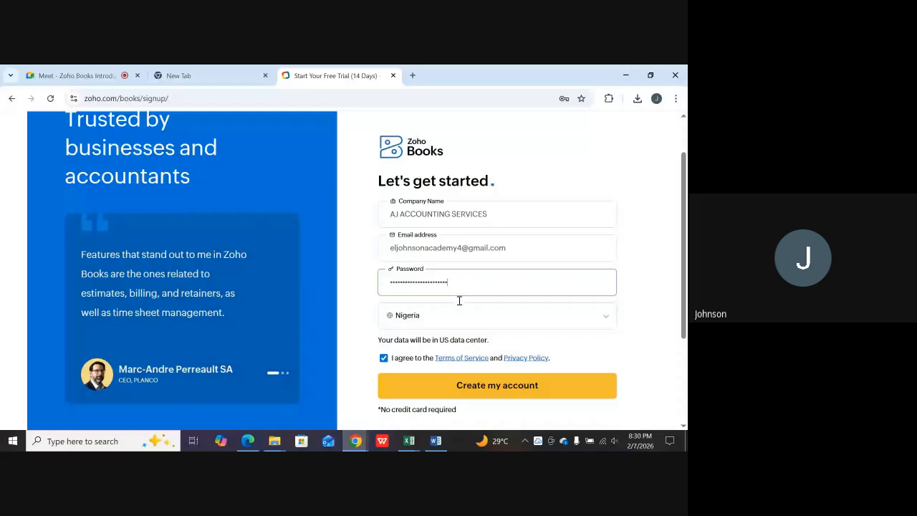
pyautogui.press('BackSpace')
pyautogui.press('BackSpace')
pyautogui.press('BackSpace')
pyautogui.press('BackSpace')
pyautogui.press('BackSpace')
pyautogui.press('BackSpace')
pyautogui.press('BackSpace')
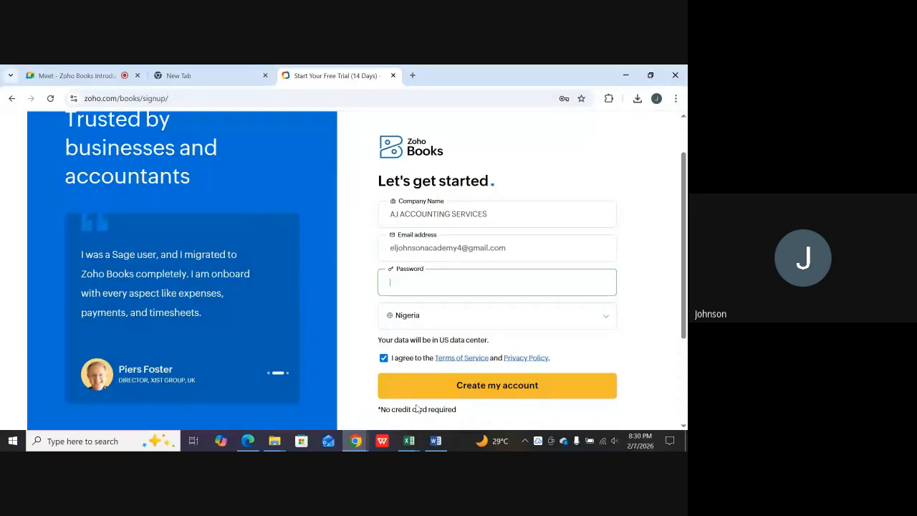
pyautogui.write('************')
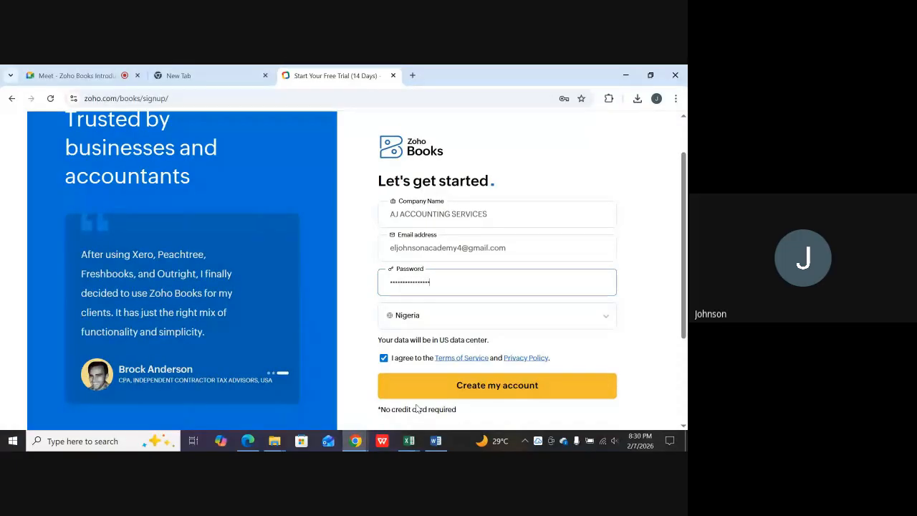
pyautogui.write('**')
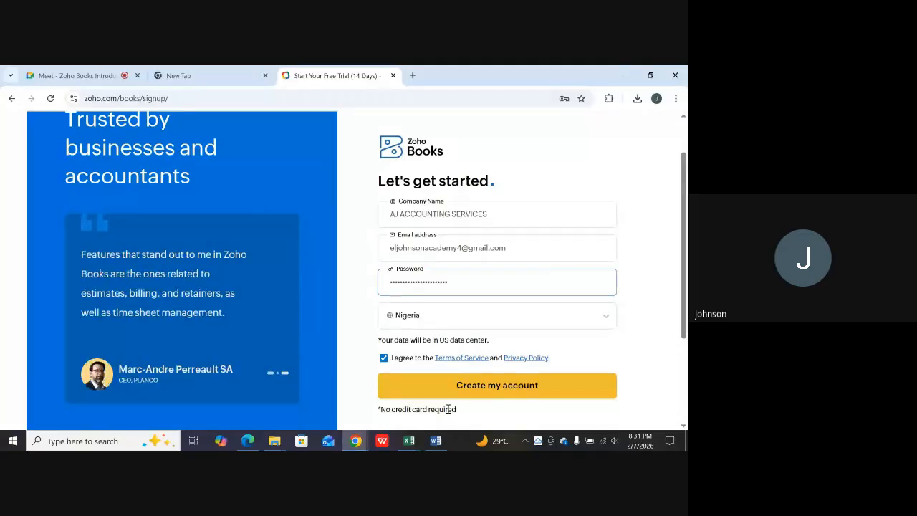
pyautogui.scroll(-1, 451, 322)
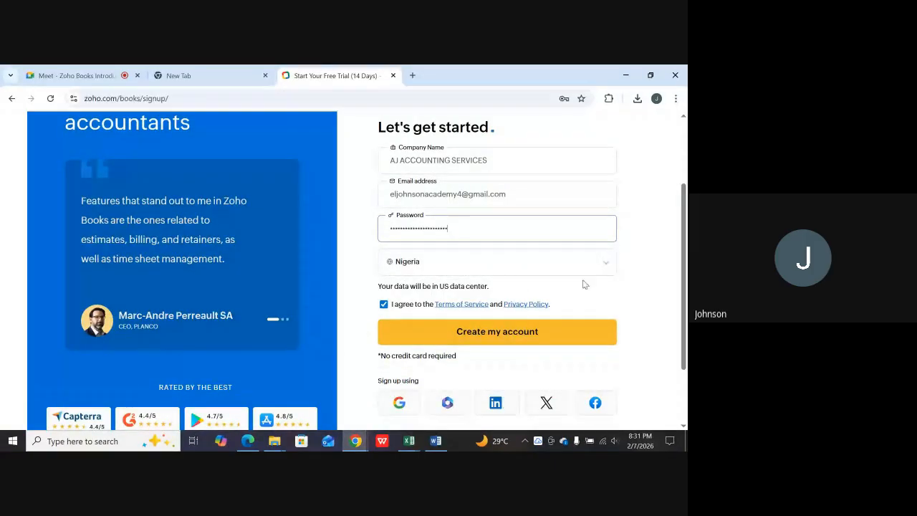
pyautogui.scroll(-1, 430, 280)
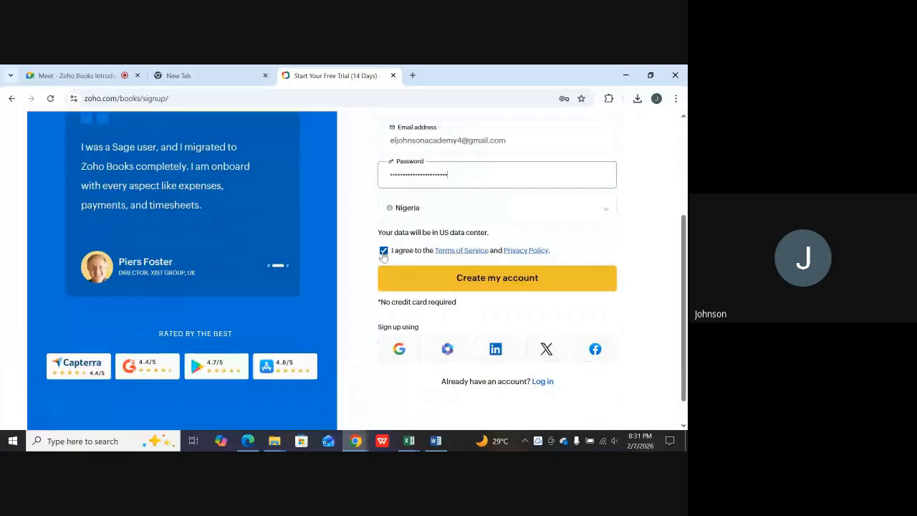
# Submit the signup, fill in the displayed captcha, and resubmit with Create my account.
pyautogui.click(490, 278)
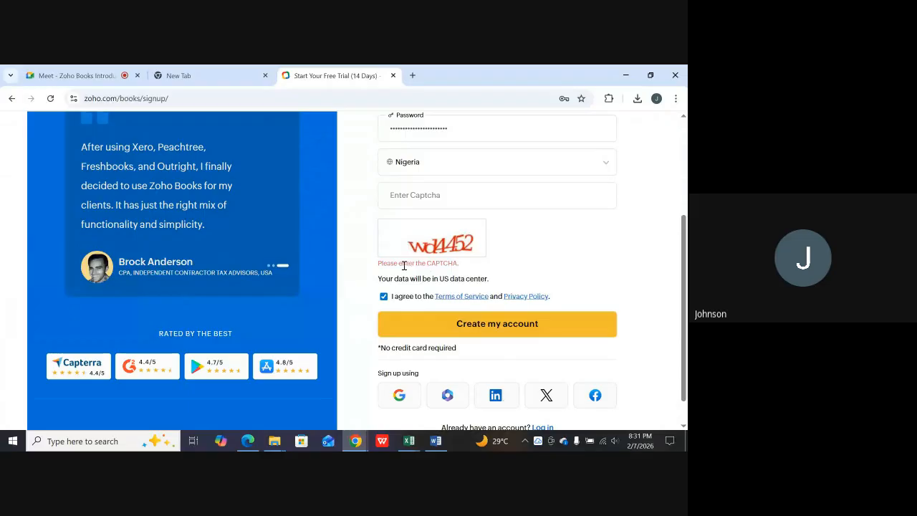
pyautogui.click(433, 200)
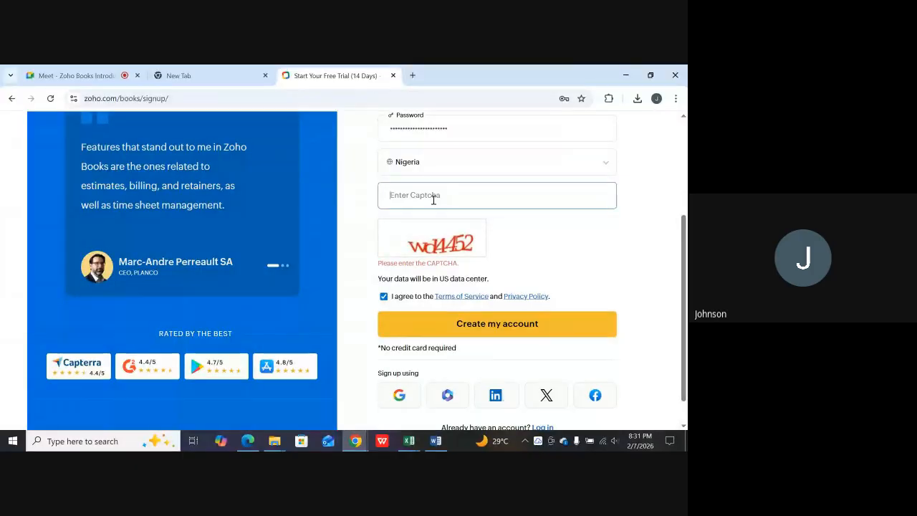
pyautogui.write('wd')
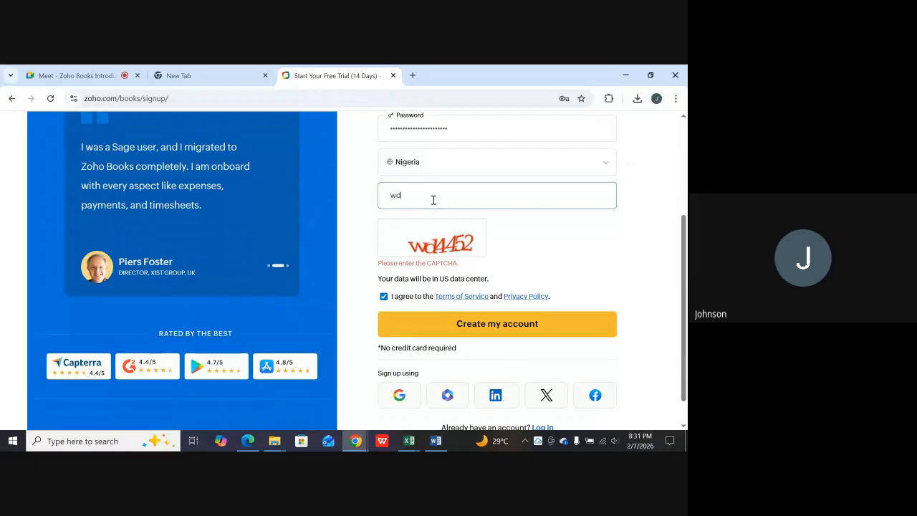
pyautogui.write('4452')
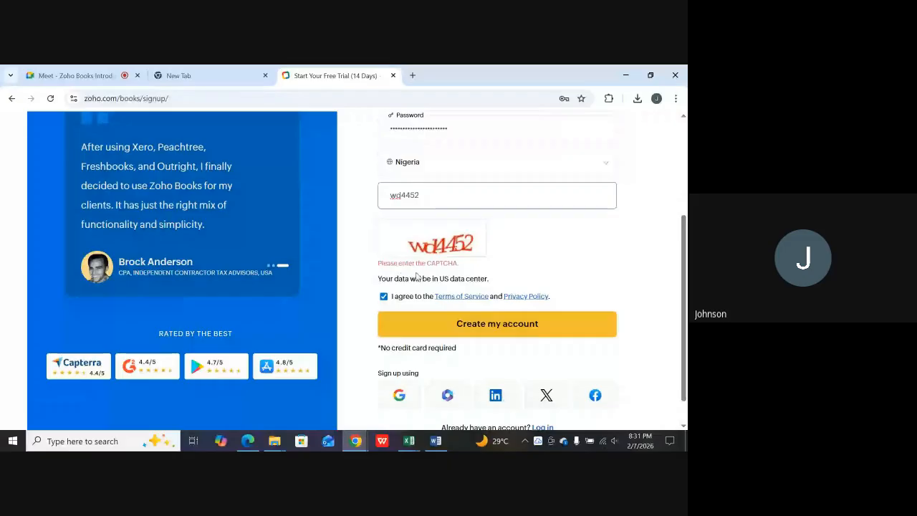
pyautogui.click(482, 330)
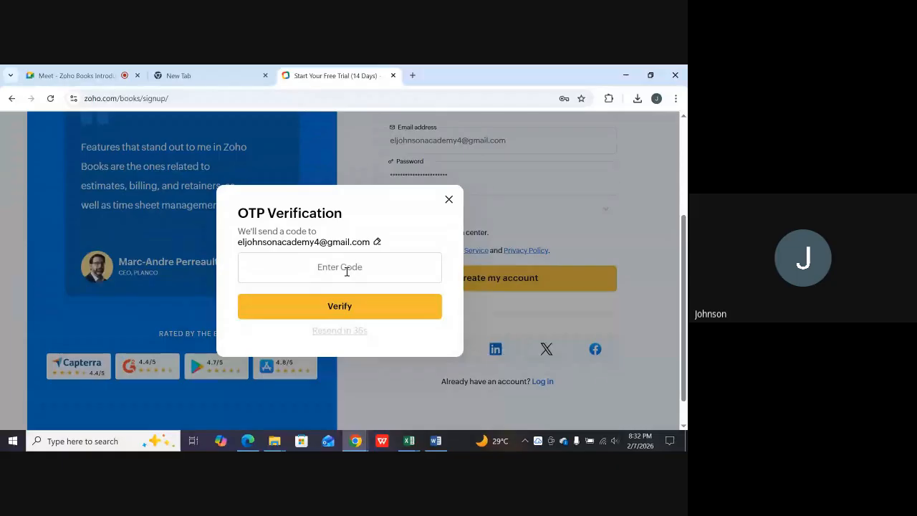
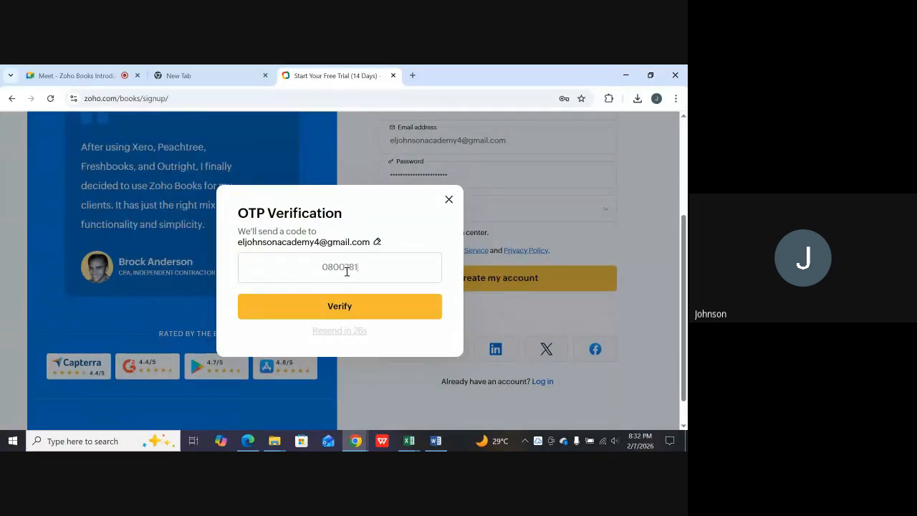
# Enter the emailed one-time verification code and verify the account.
pyautogui.click(325, 306)
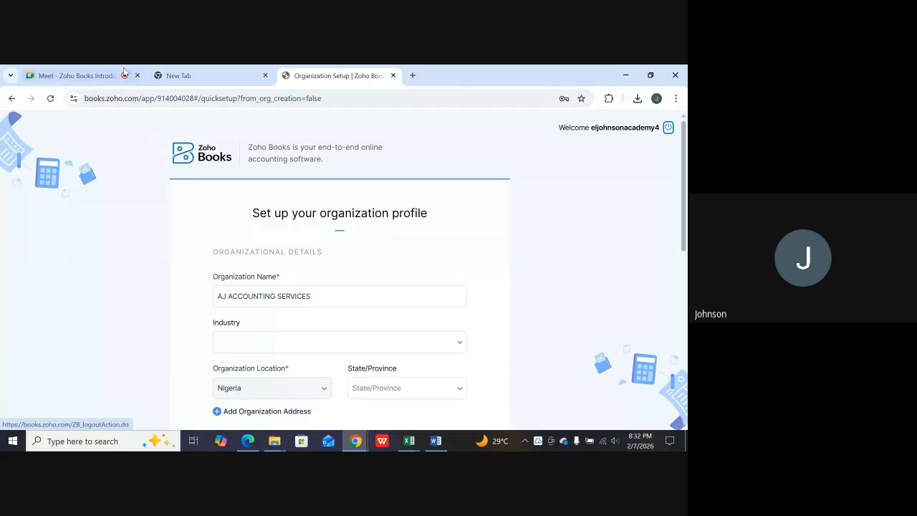
pyautogui.click(69, 77)
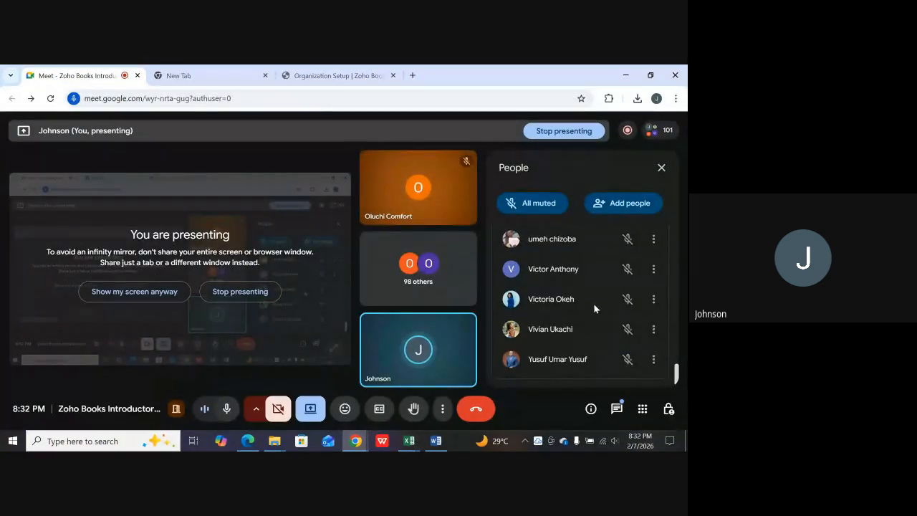
pyautogui.scroll(6, 588, 307)
pyautogui.scroll(-2, 578, 308)
pyautogui.click(615, 408)
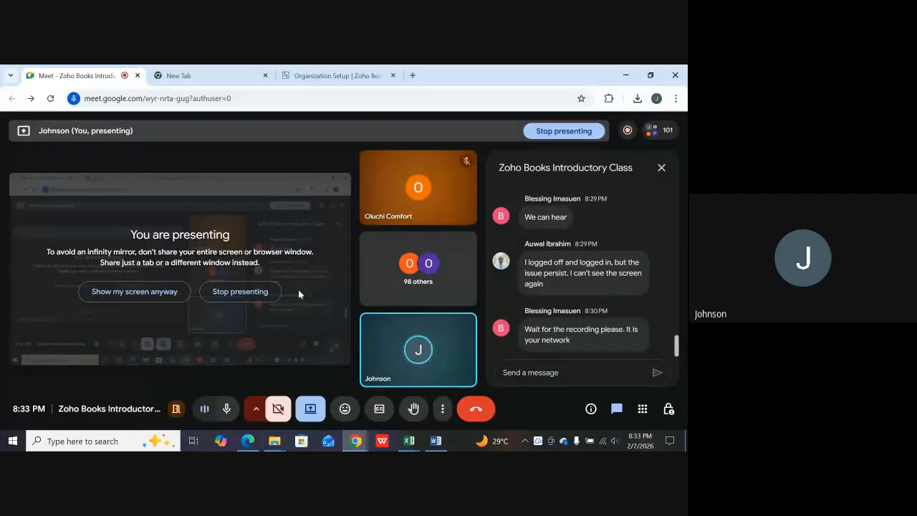
pyautogui.click(333, 76)
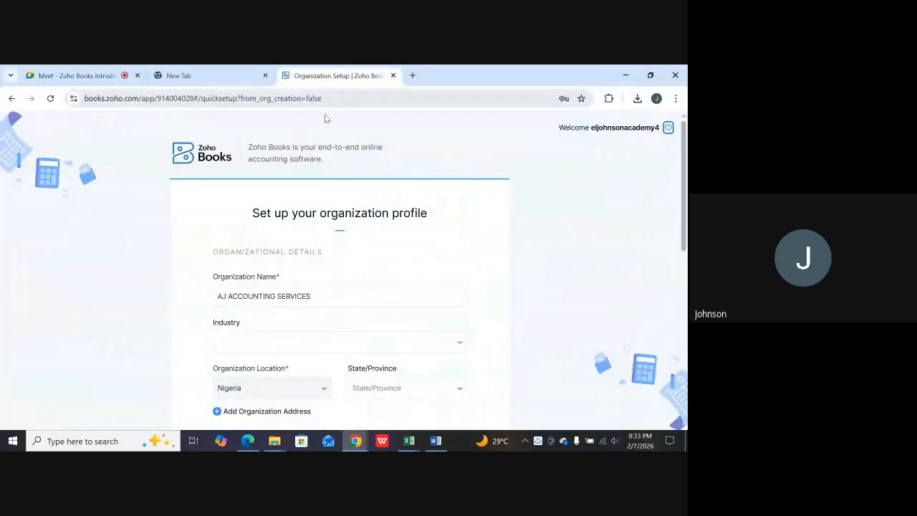
# Keep AJ ACCOUNTING SERVICES as the organization name and open the Industry list.
pyautogui.scroll(-1, 317, 231)
pyautogui.click(307, 237)
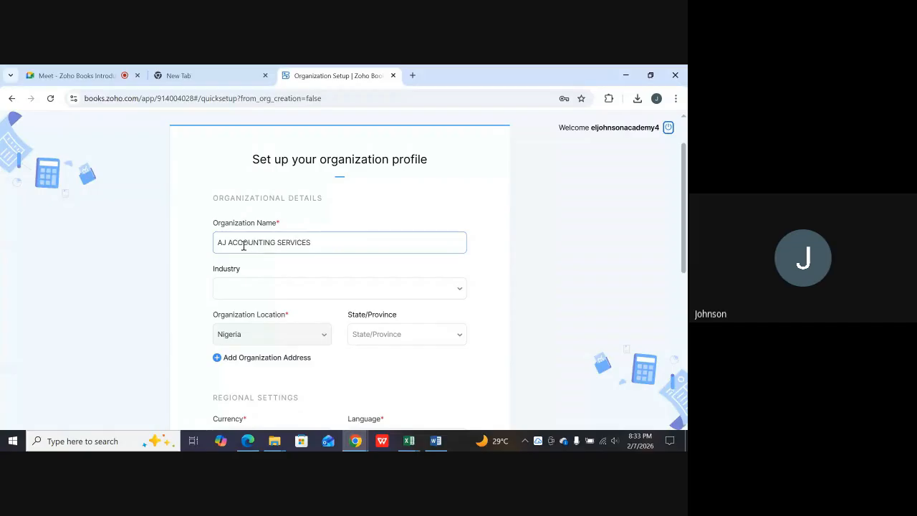
pyautogui.click(283, 227)
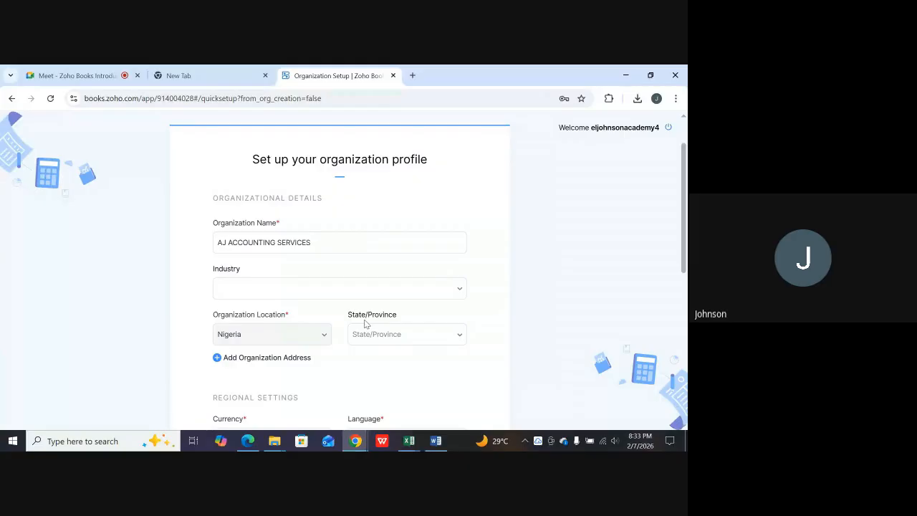
pyautogui.click(460, 292)
# Browse the industry options and choose Automotive for the organization.
pyautogui.scroll(-3, 371, 323)
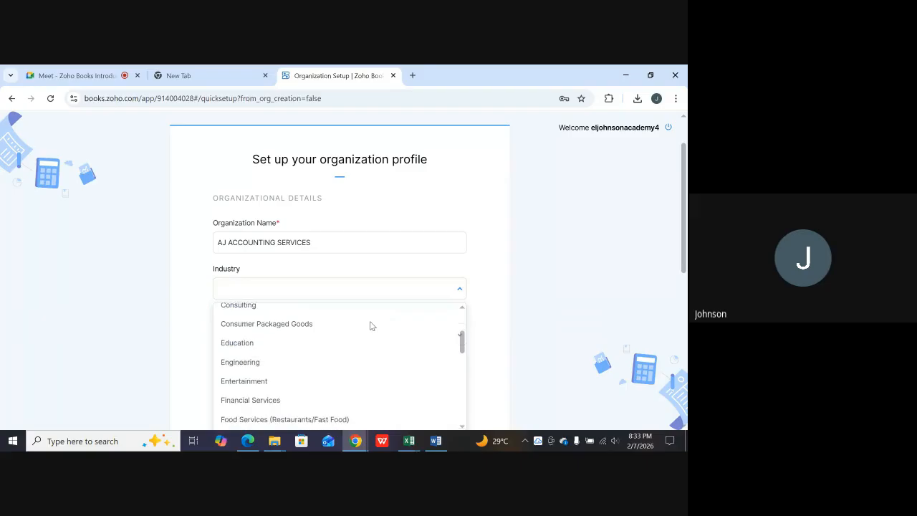
pyautogui.scroll(3, 369, 323)
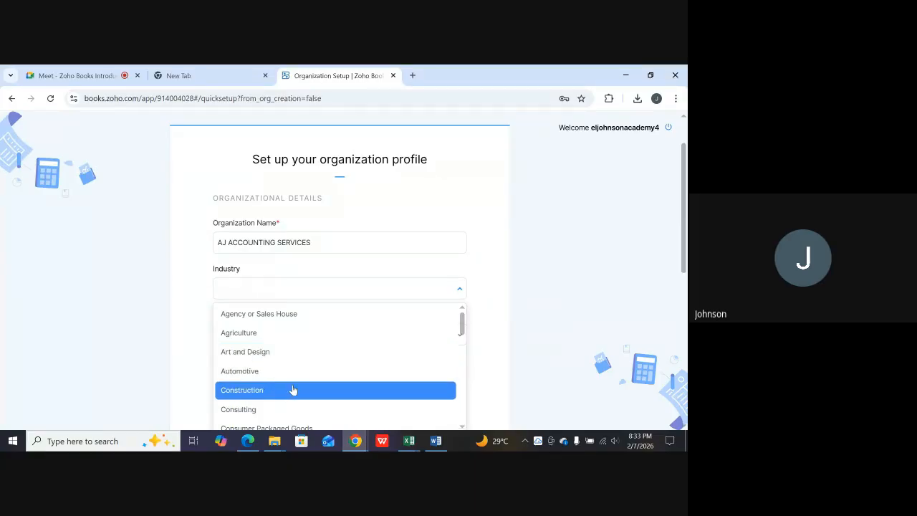
pyautogui.scroll(-1, 291, 390)
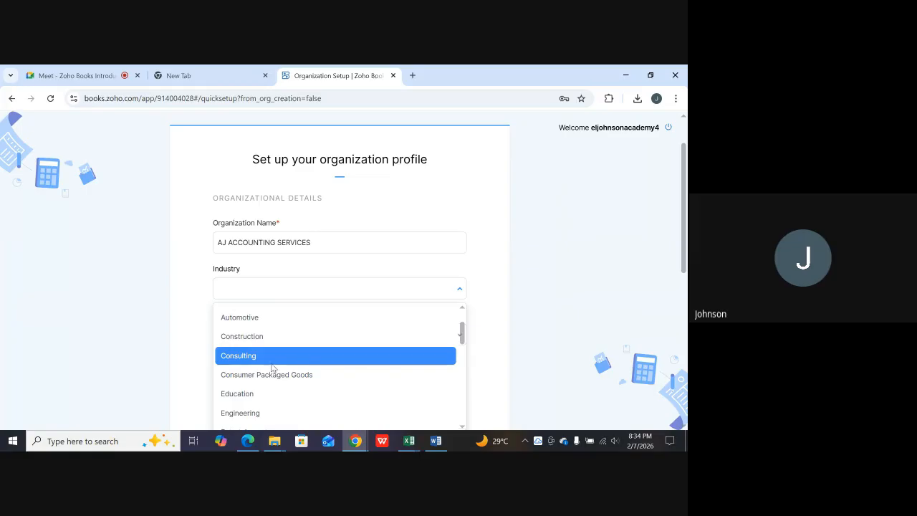
pyautogui.scroll(-1, 255, 397)
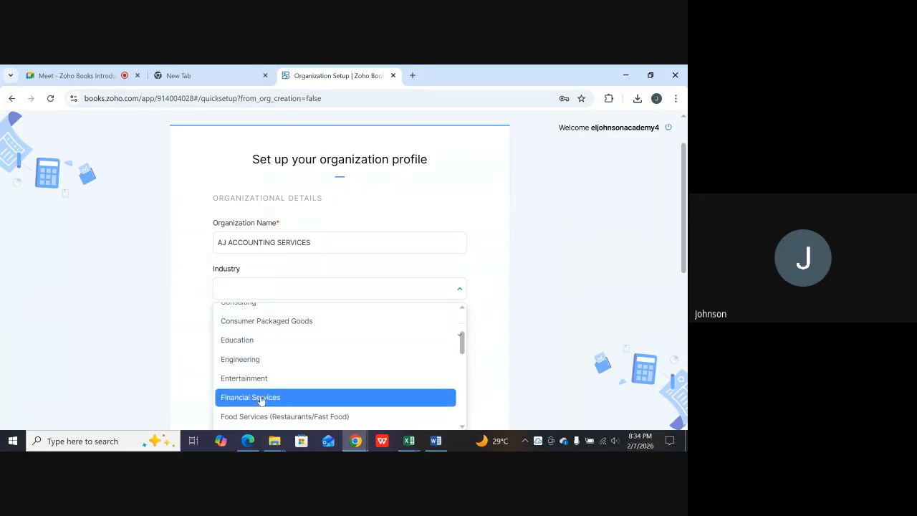
pyautogui.scroll(-1, 260, 390)
pyautogui.scroll(1, 268, 353)
pyautogui.scroll(-1, 275, 376)
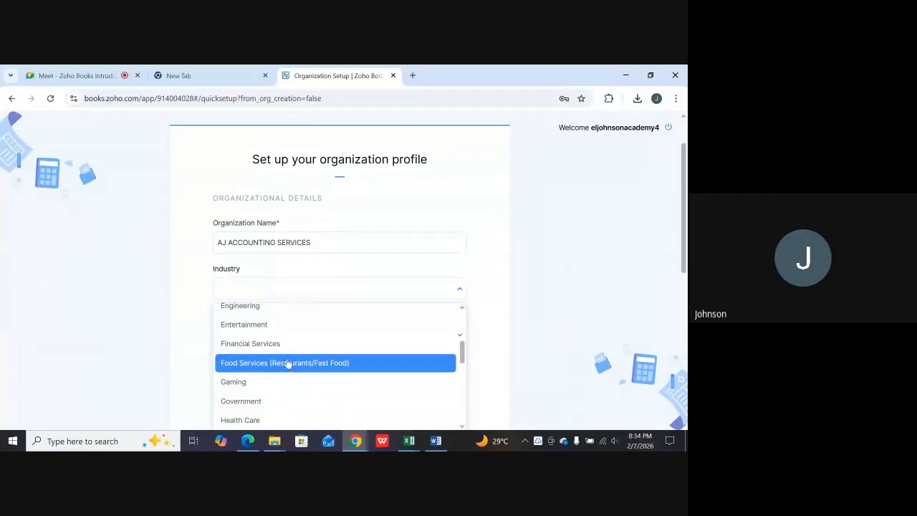
pyautogui.scroll(-1, 279, 364)
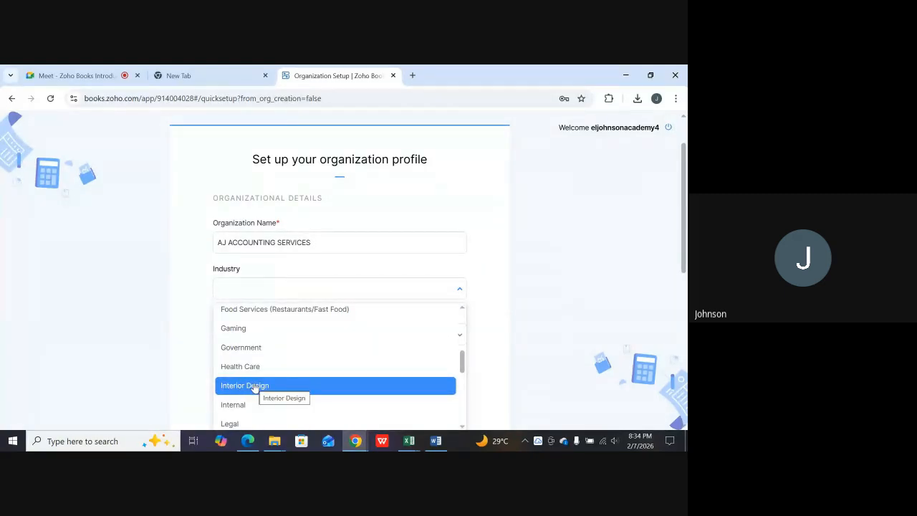
pyautogui.scroll(-1, 254, 387)
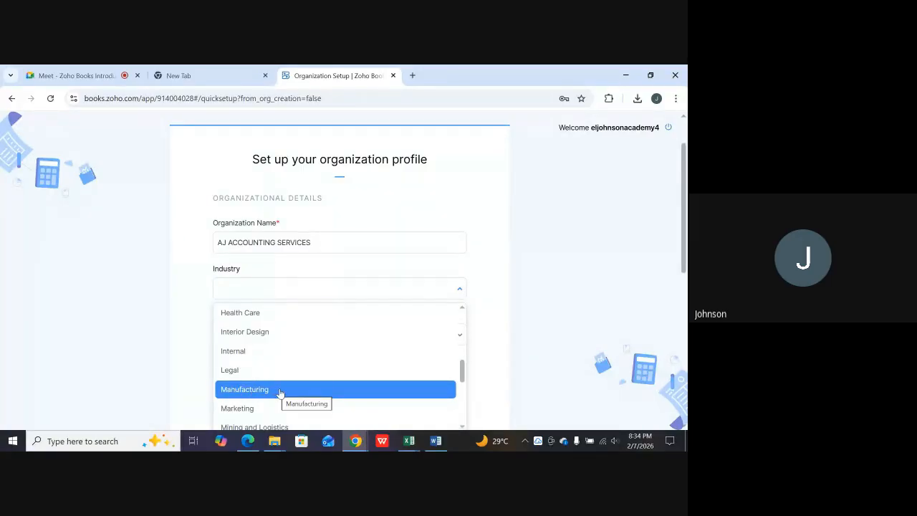
pyautogui.scroll(-1, 280, 393)
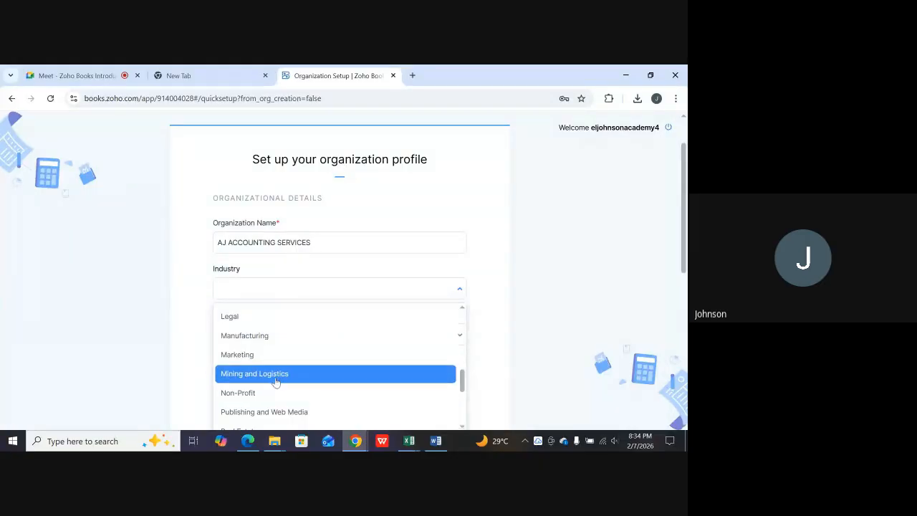
pyautogui.scroll(-1, 271, 376)
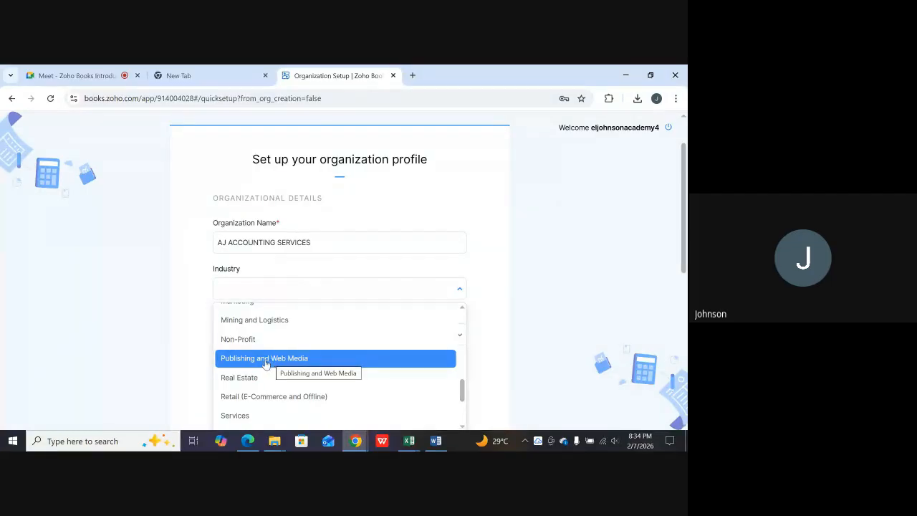
pyautogui.scroll(-1, 258, 376)
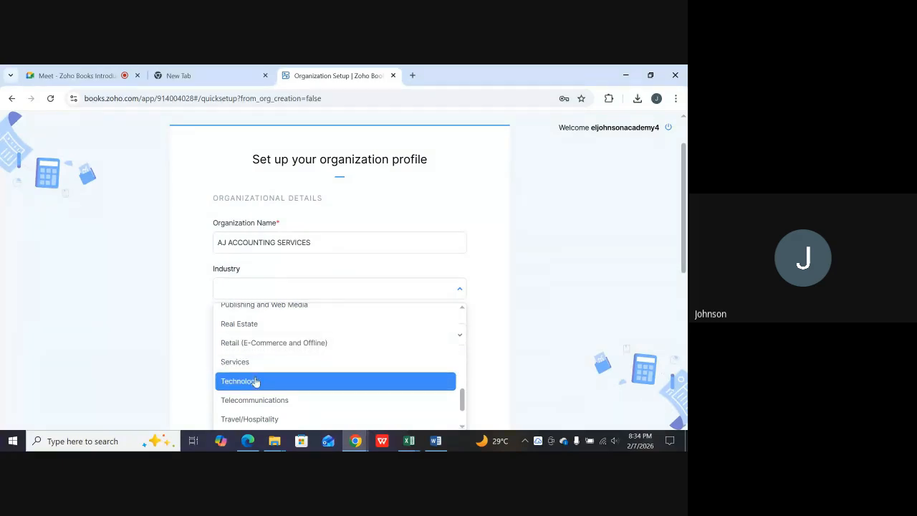
pyautogui.scroll(-1, 265, 404)
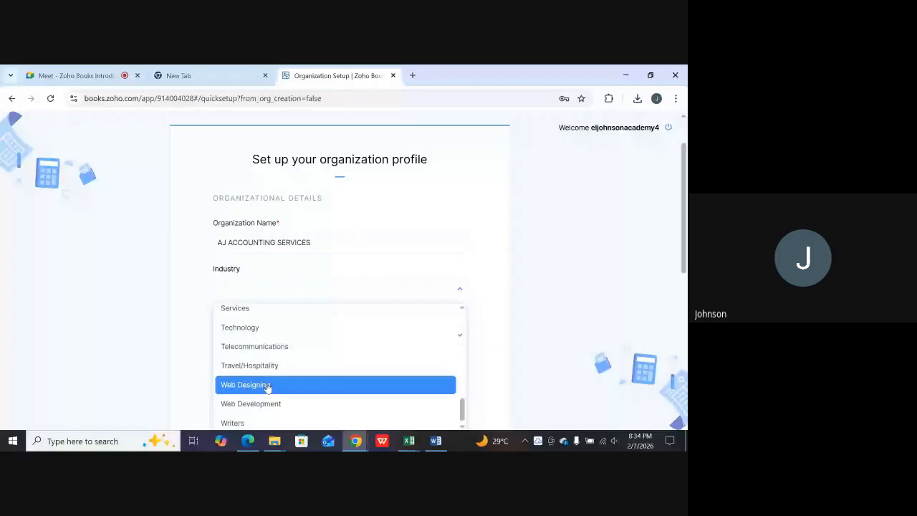
pyautogui.scroll(-1, 265, 380)
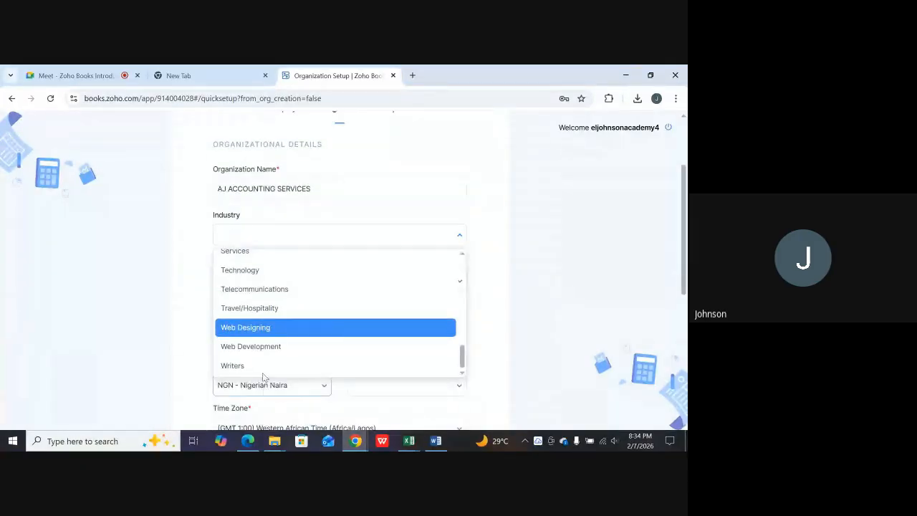
pyautogui.scroll(8, 313, 350)
pyautogui.scroll(2, 324, 340)
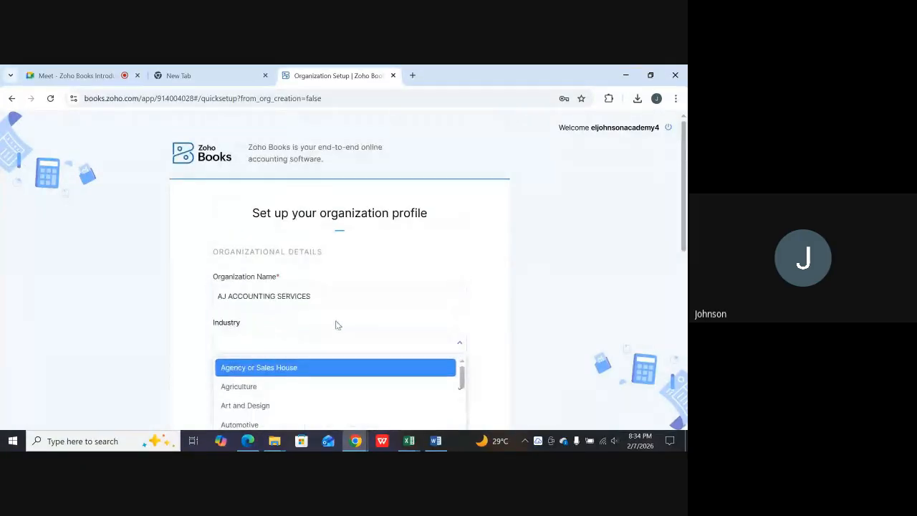
pyautogui.scroll(-1, 320, 377)
pyautogui.scroll(1, 320, 379)
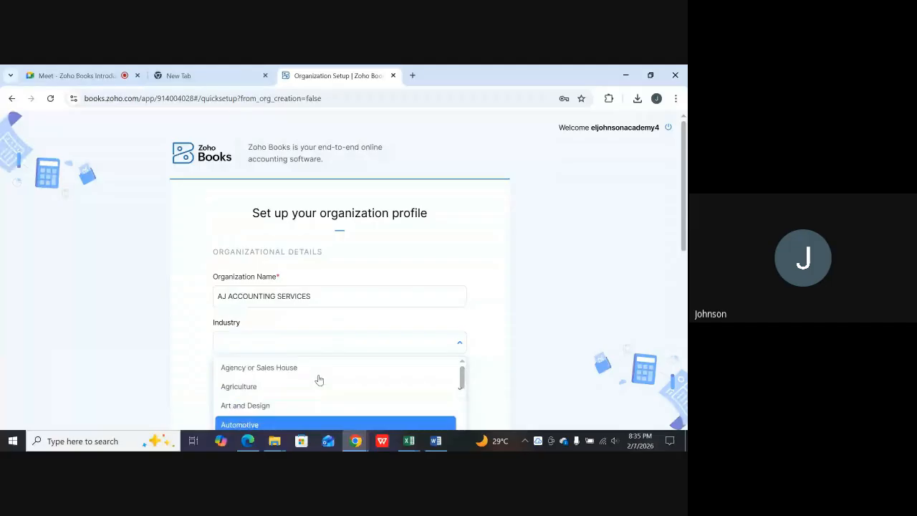
pyautogui.click(256, 425)
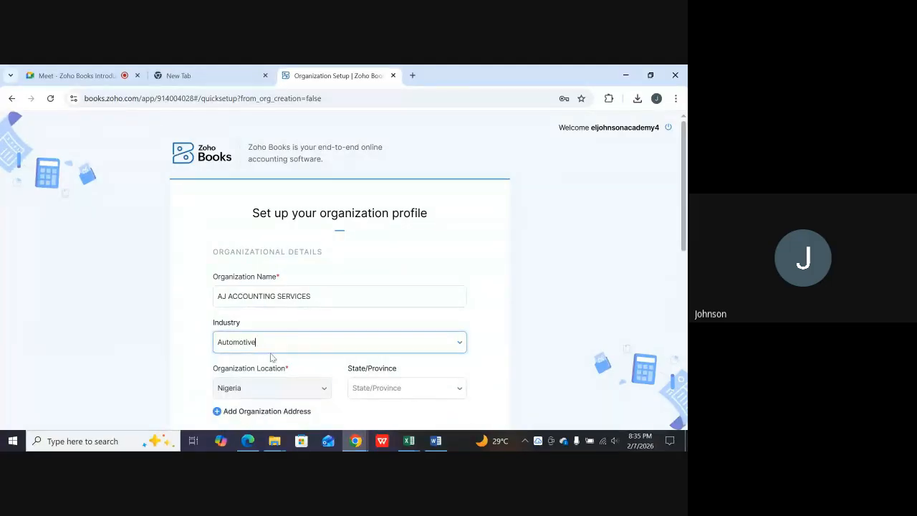
# Search 'lagos' in the State/Province dropdown and select Lagos.
pyautogui.scroll(-1, 342, 342)
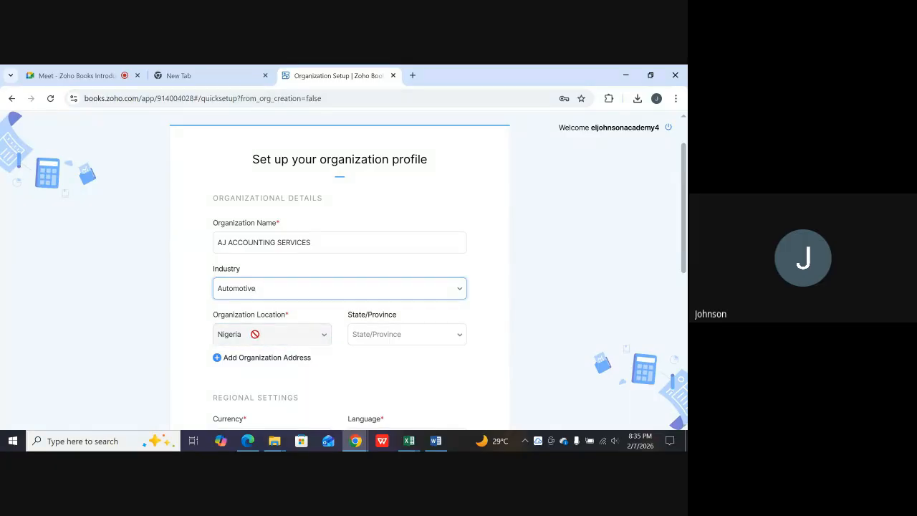
pyautogui.click(391, 336)
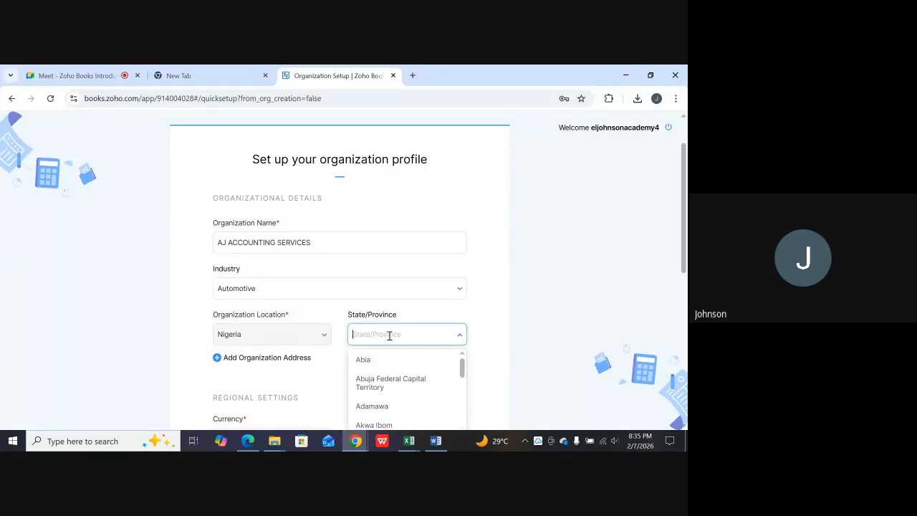
pyautogui.write('lagos')
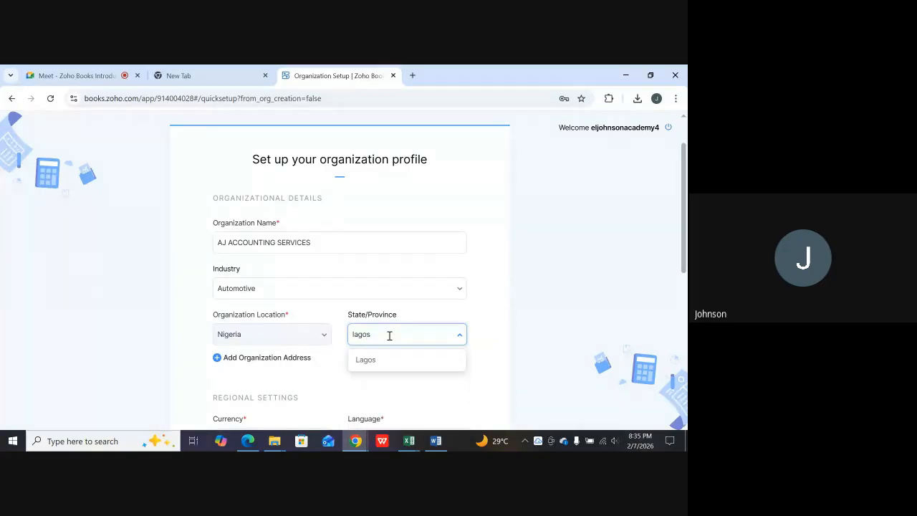
pyautogui.click(374, 363)
pyautogui.scroll(-1, 294, 304)
pyautogui.scroll(-2, 294, 304)
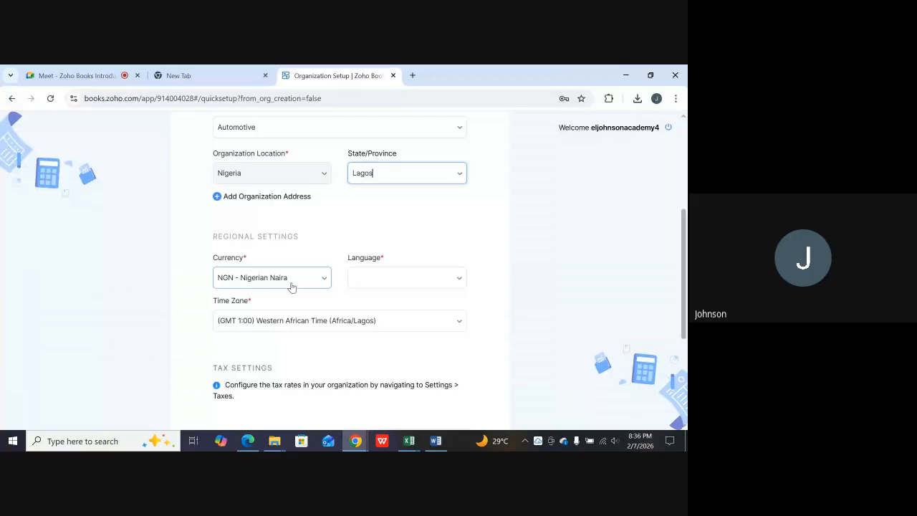
pyautogui.click(459, 279)
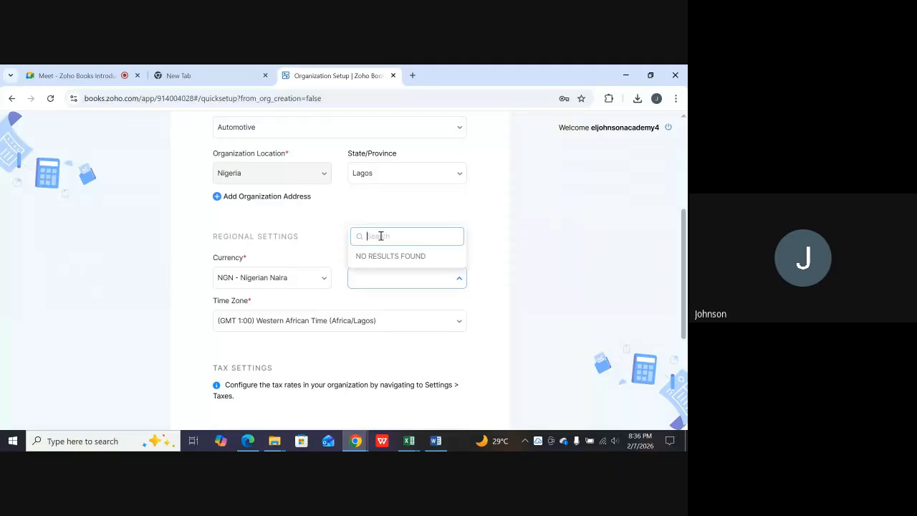
pyautogui.write('english')
pyautogui.click(321, 357)
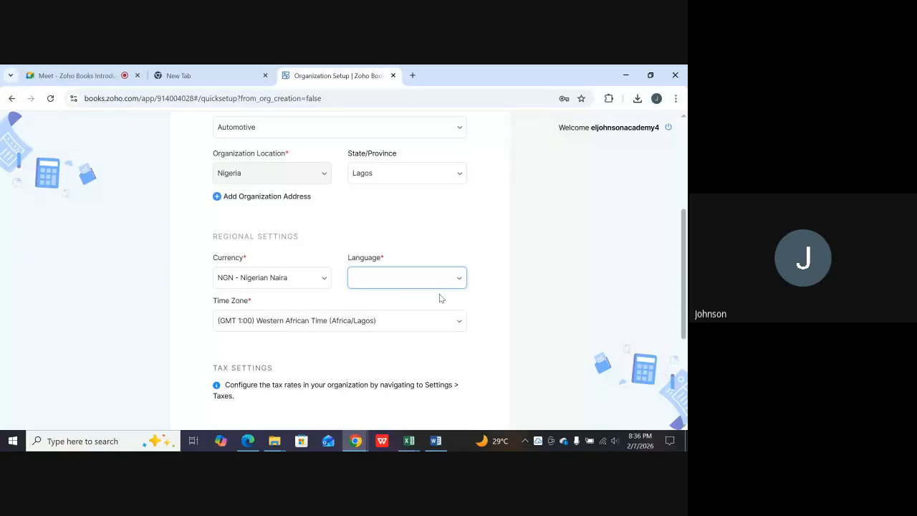
pyautogui.scroll(-1, 424, 307)
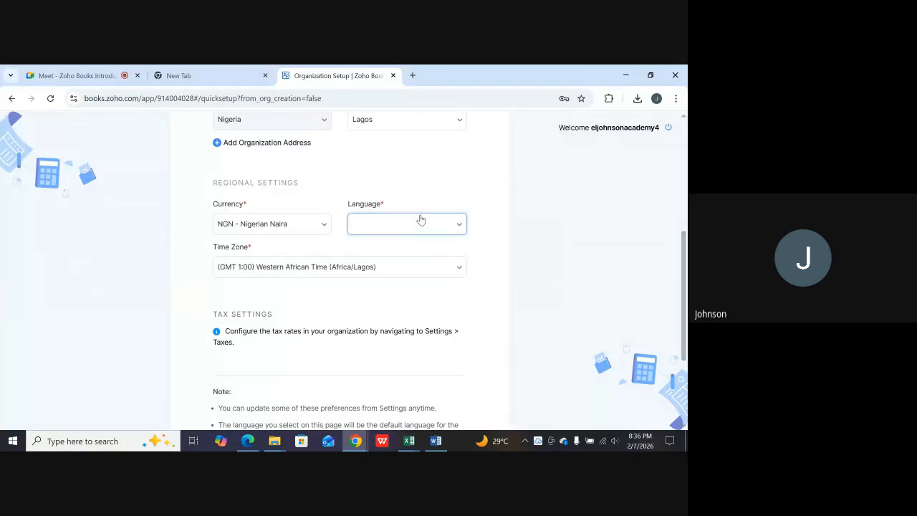
pyautogui.scroll(-1, 395, 227)
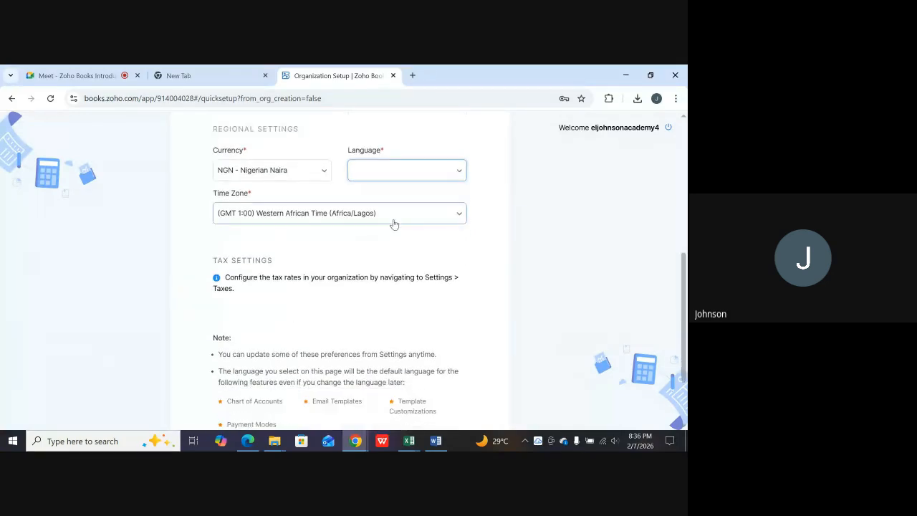
pyautogui.click(433, 173)
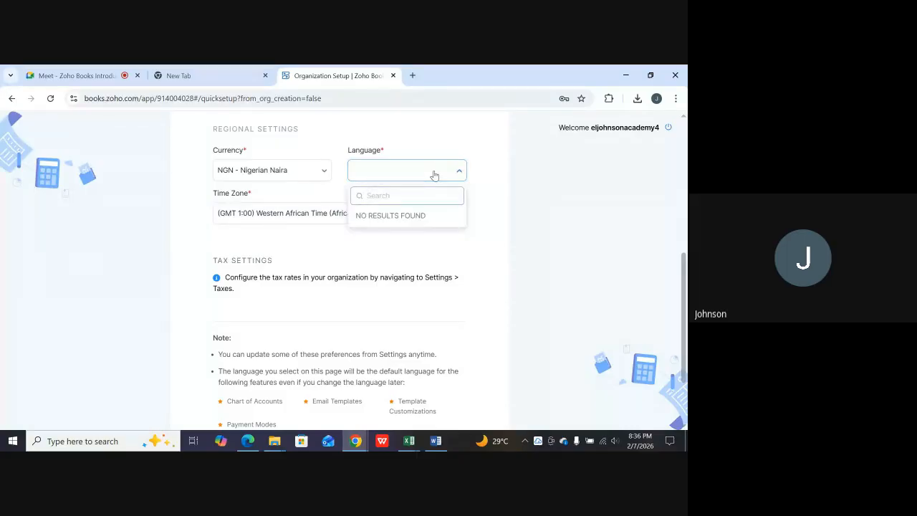
pyautogui.write('igb')
pyautogui.press('Escape')
pyautogui.click(400, 193)
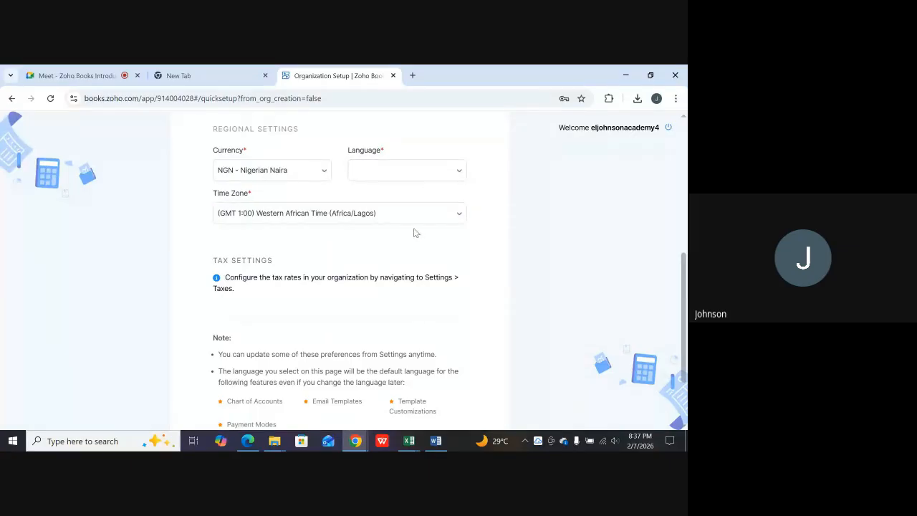
pyautogui.scroll(-1, 384, 232)
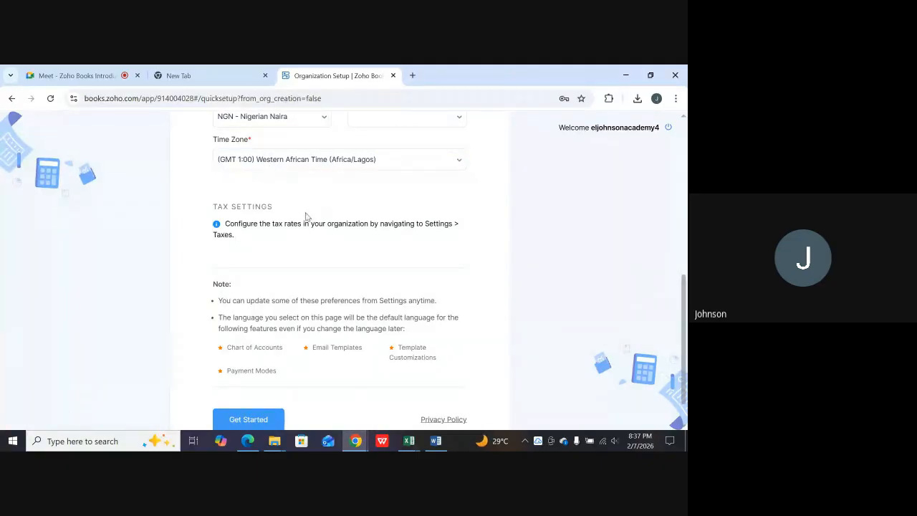
pyautogui.scroll(-1, 290, 223)
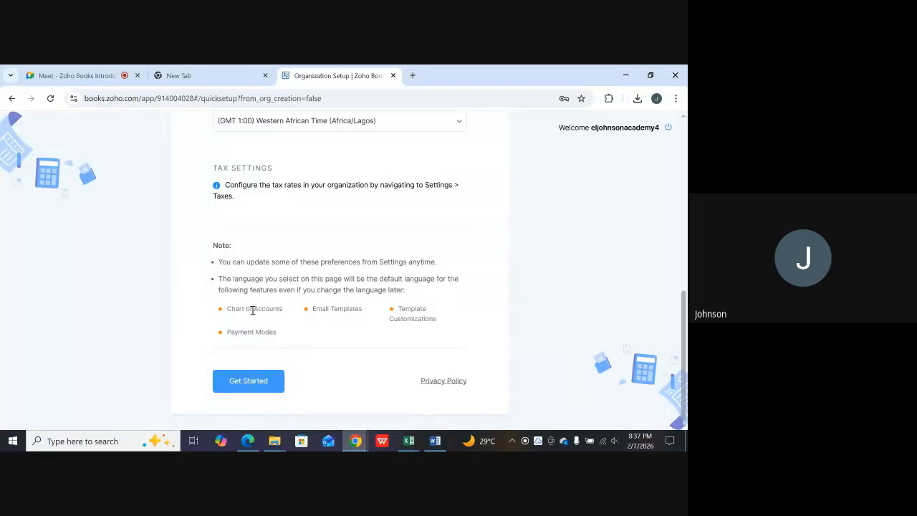
pyautogui.scroll(3, 365, 231)
pyautogui.scroll(-3, 370, 219)
# Switch to the Google Meet call to view the class chat.
pyautogui.click(82, 76)
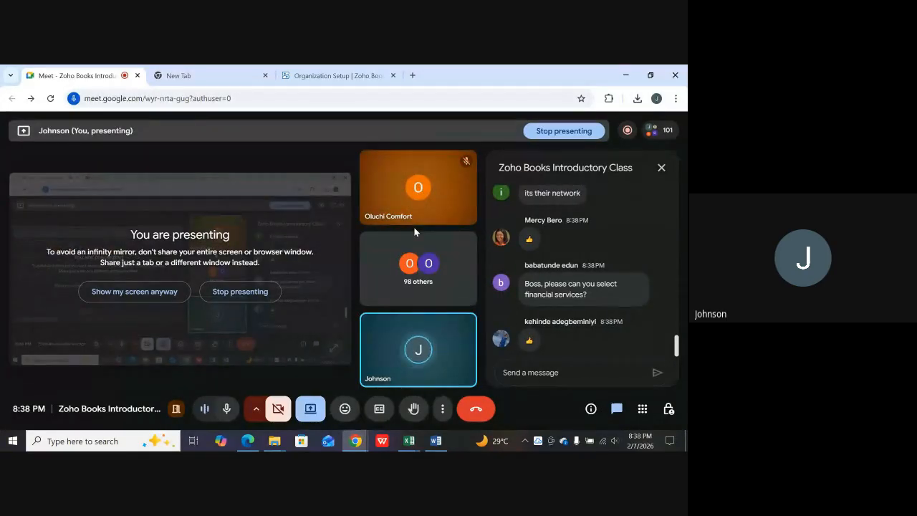
# Back in Zoho Books, check the empty Language list, then submit the organization setup with Get Started.
pyautogui.click(325, 78)
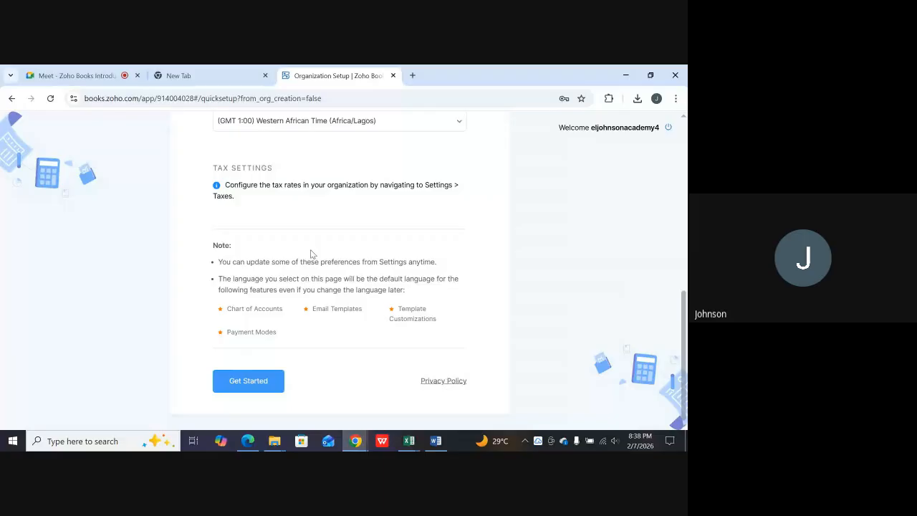
pyautogui.scroll(5, 311, 254)
pyautogui.scroll(1, 315, 222)
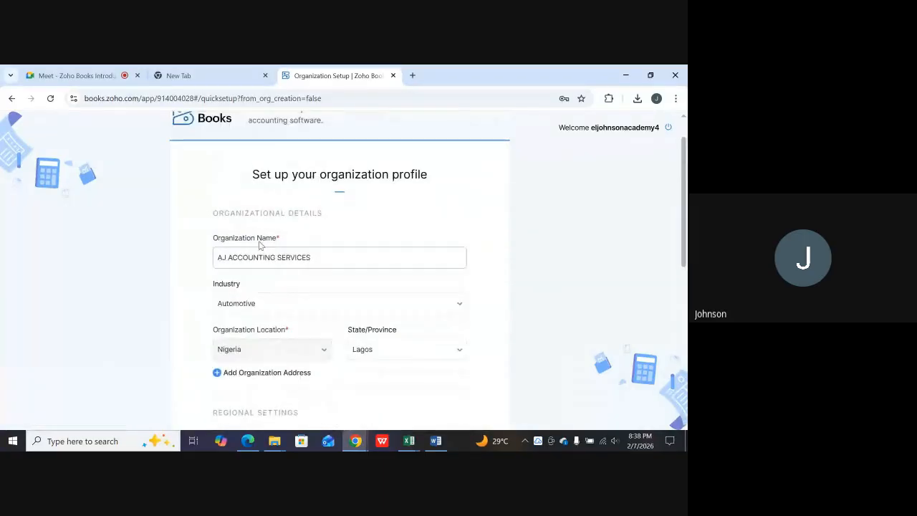
pyautogui.scroll(-4, 383, 258)
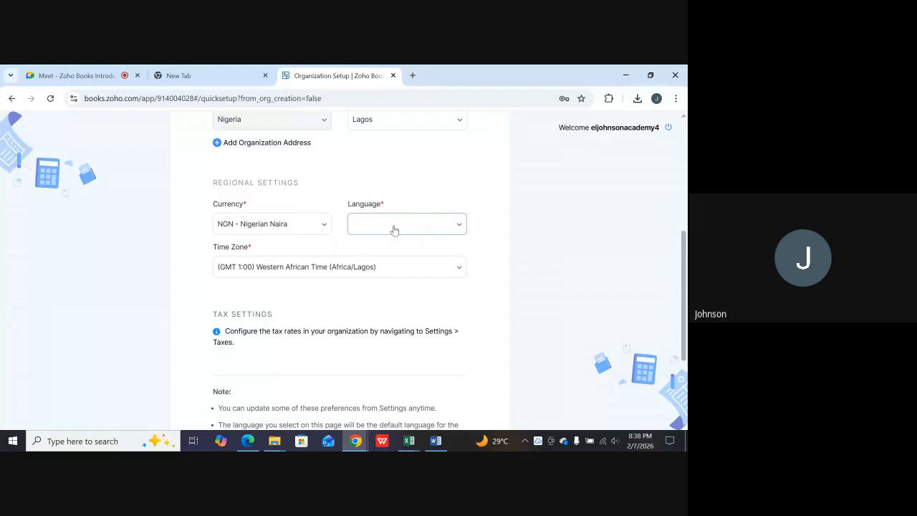
pyautogui.scroll(-2, 399, 250)
pyautogui.scroll(2, 411, 258)
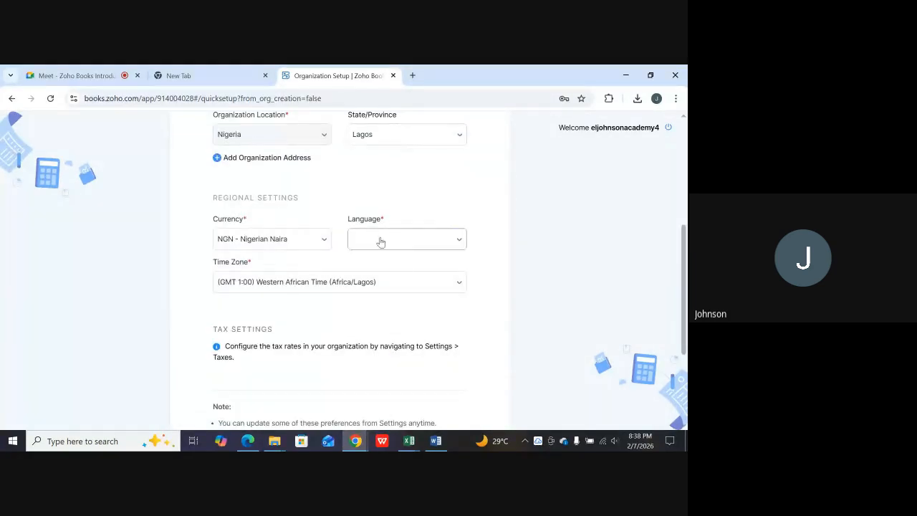
pyautogui.scroll(-2, 401, 243)
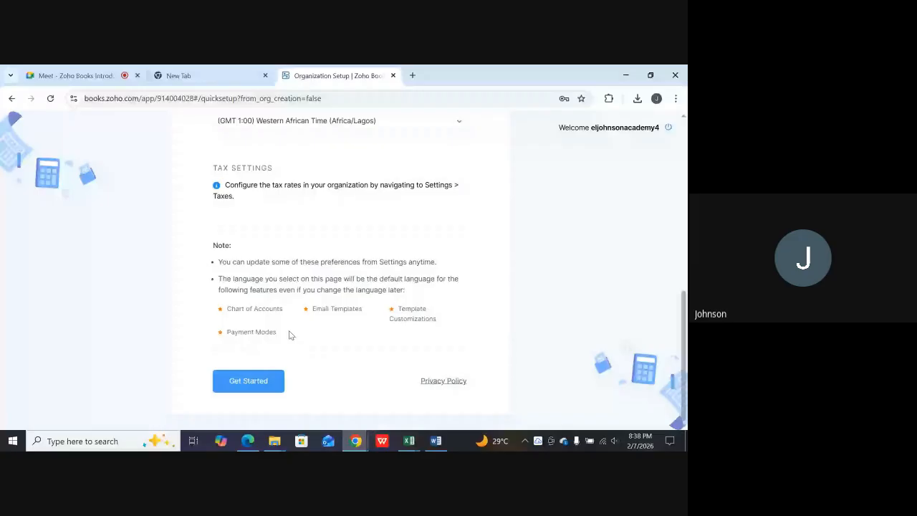
pyautogui.scroll(2, 417, 260)
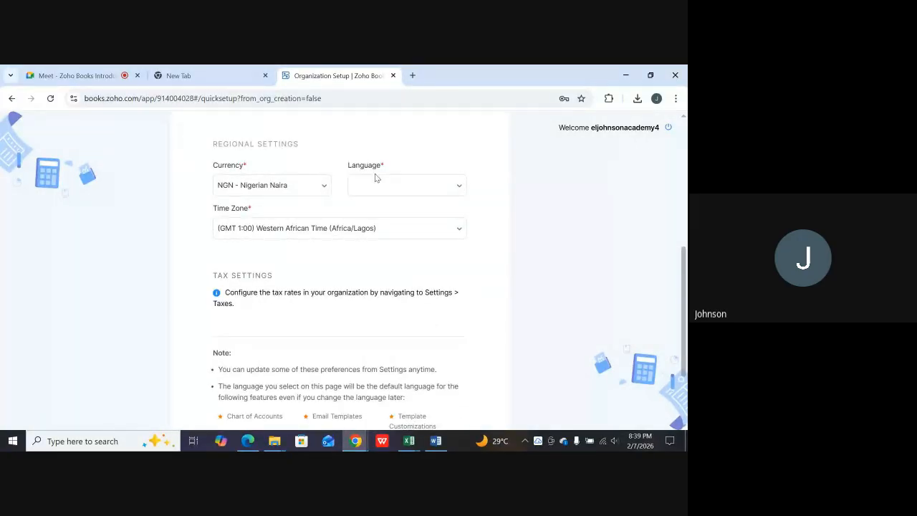
pyautogui.click(415, 192)
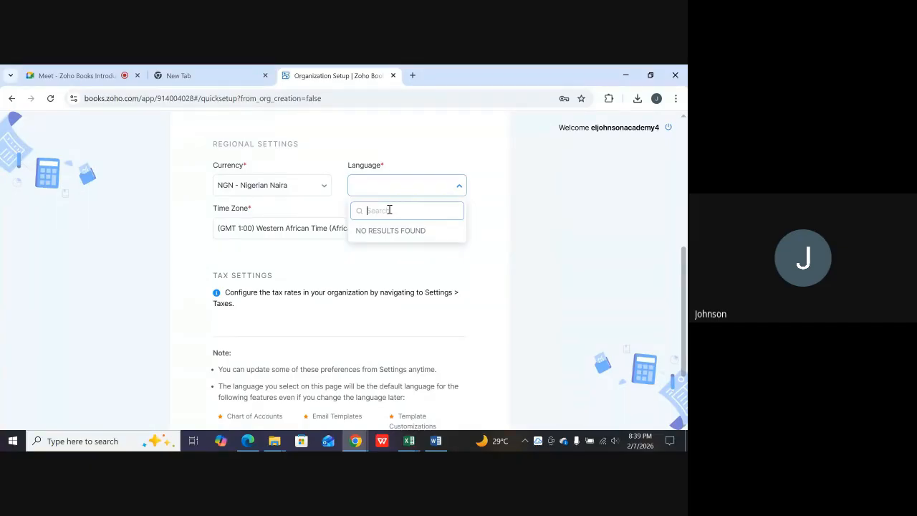
pyautogui.click(192, 310)
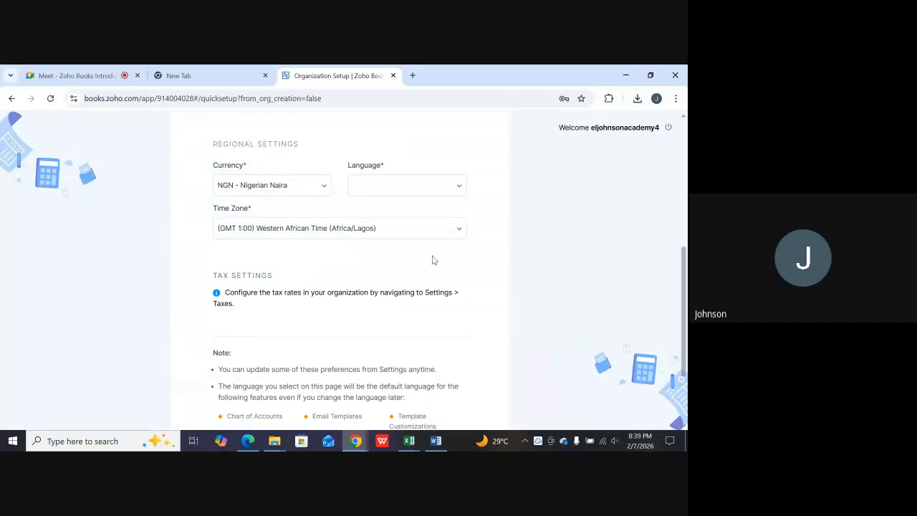
pyautogui.scroll(-3, 394, 273)
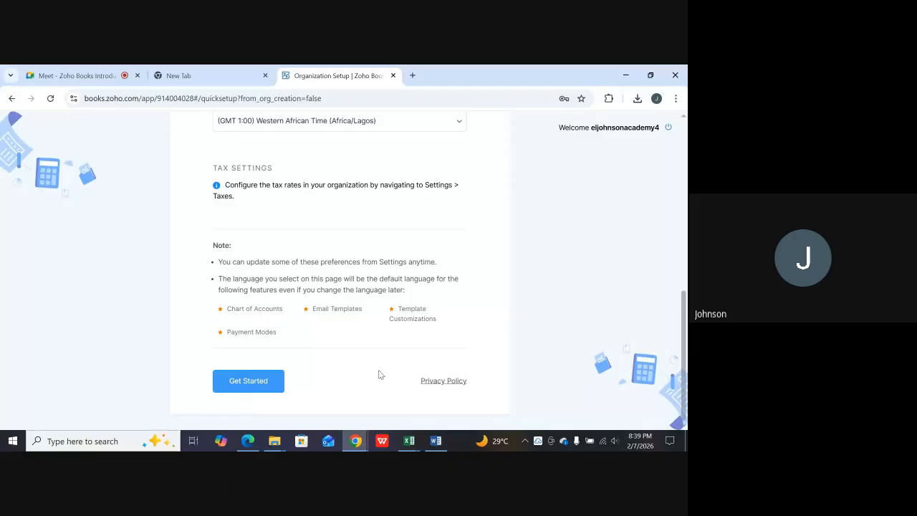
pyautogui.click(249, 382)
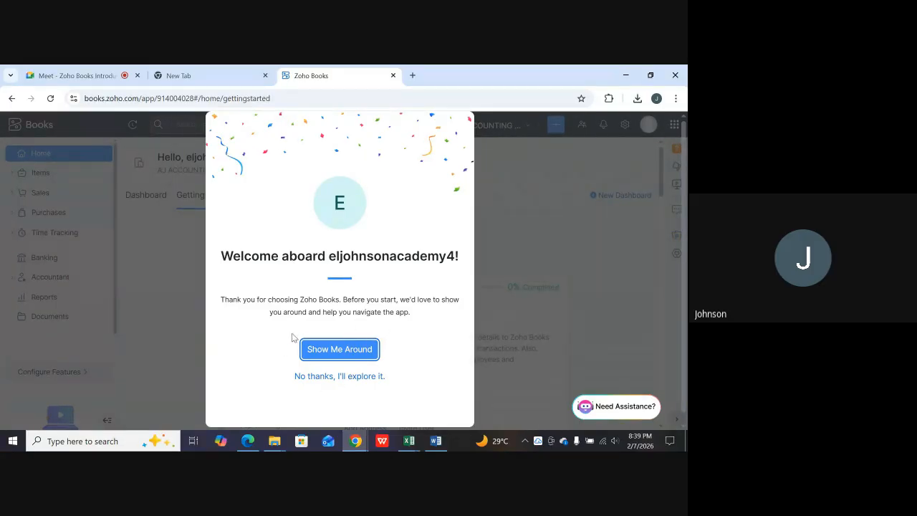
# Decline the welcome tour and view the Dashboard with NGN0.00 receivables and payables.
pyautogui.click(326, 379)
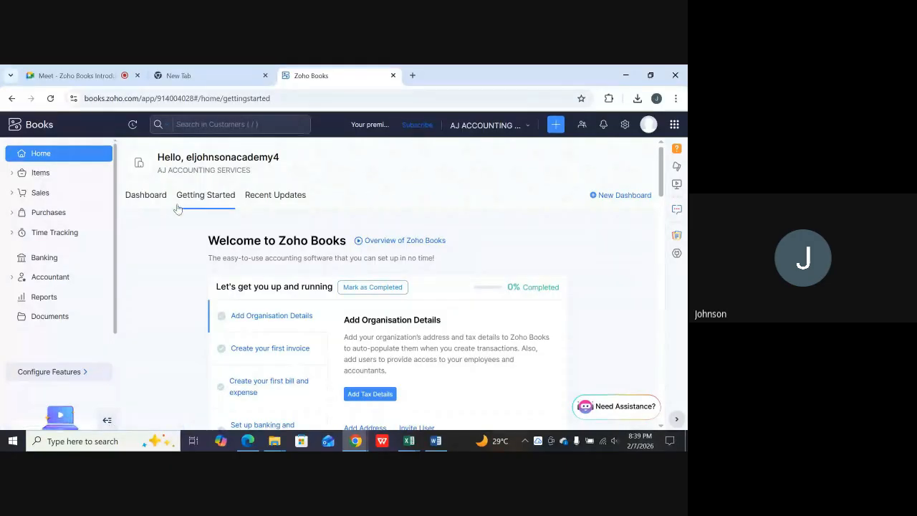
pyautogui.click(149, 196)
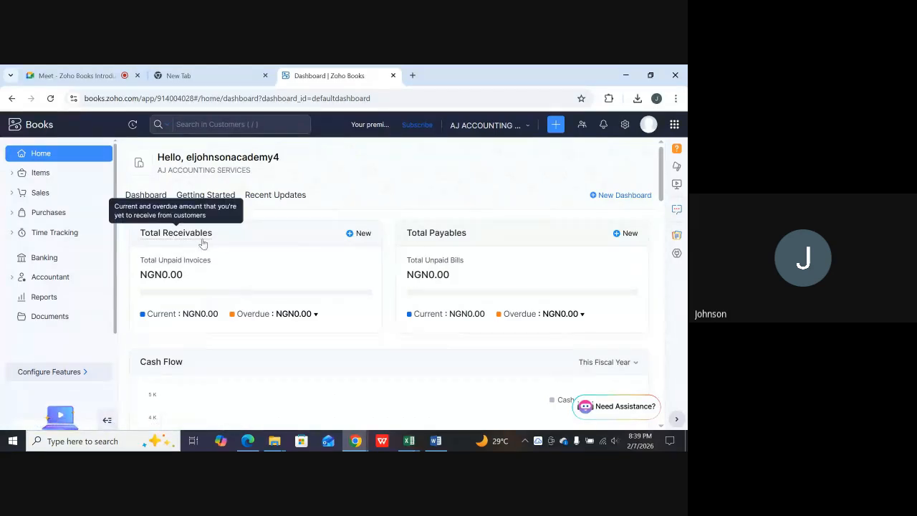
pyautogui.moveTo(167, 235)
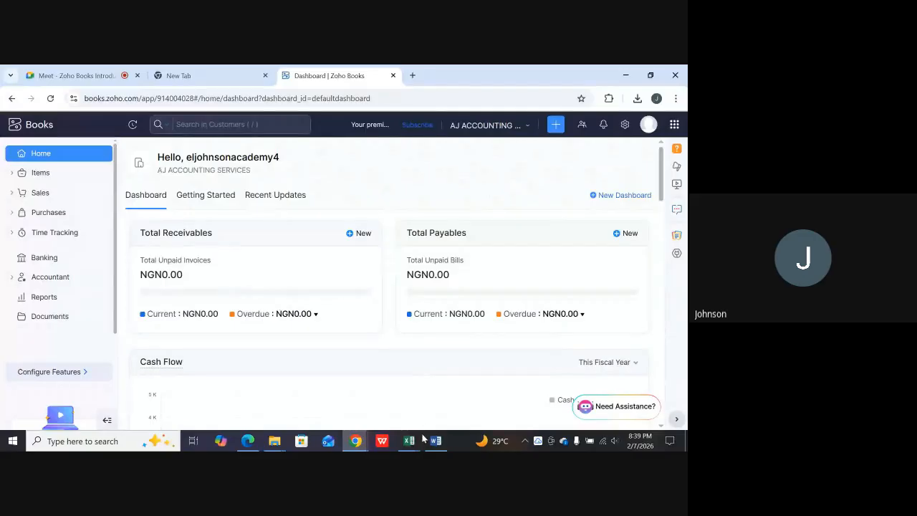
pyautogui.moveTo(410, 446)
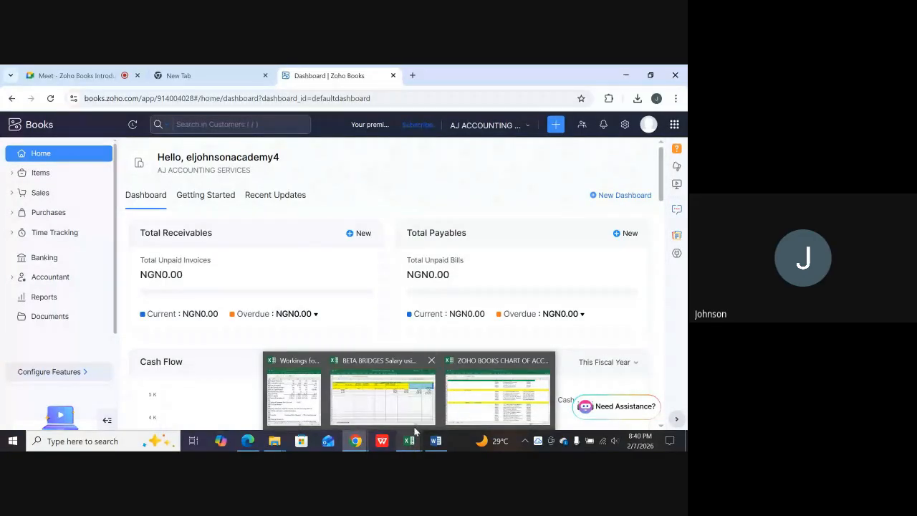
# Bring up the ZOHO BOOKS CHART OF ACCT workbook at the top and point out Staff Debtors code 100041.
pyautogui.click(477, 398)
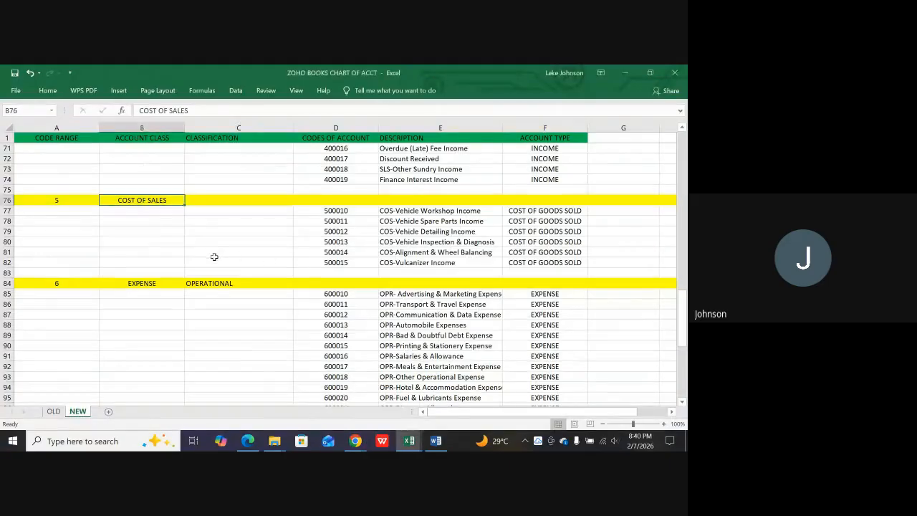
pyautogui.scroll(5, 214, 256)
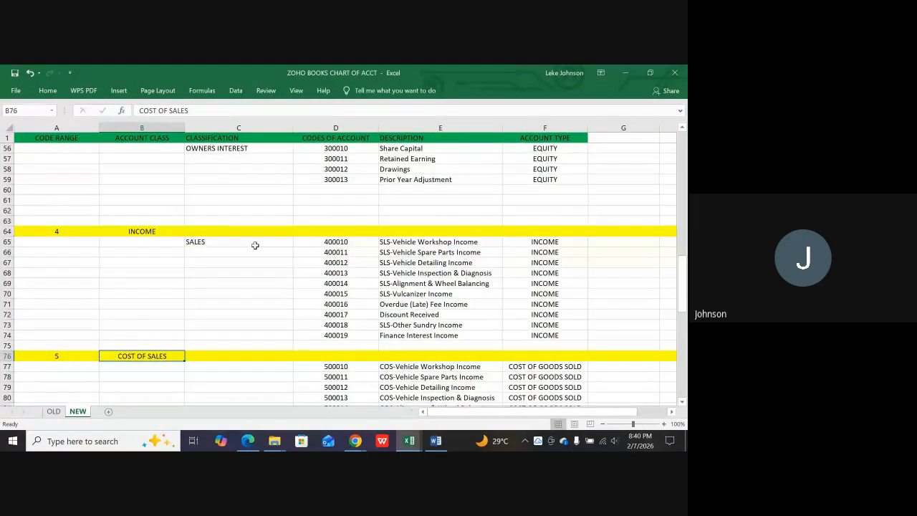
pyautogui.scroll(7, 284, 242)
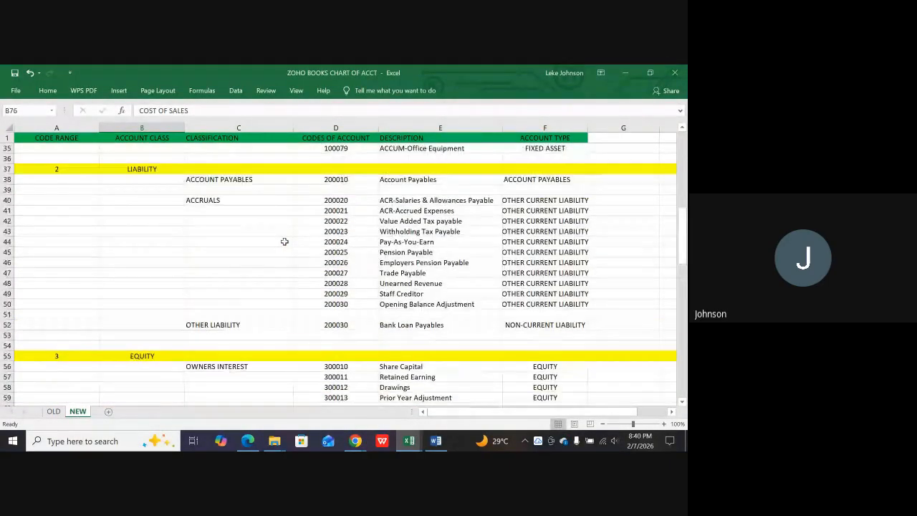
pyautogui.scroll(11, 284, 241)
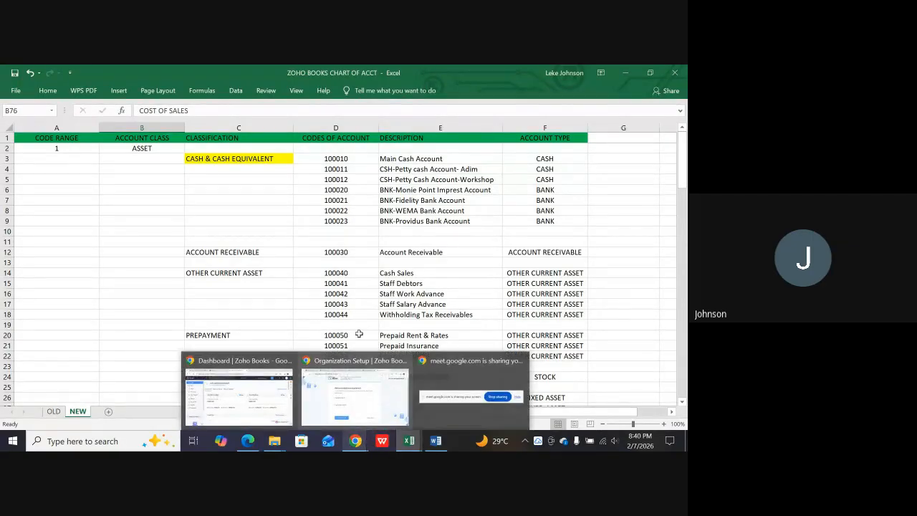
pyautogui.click(352, 280)
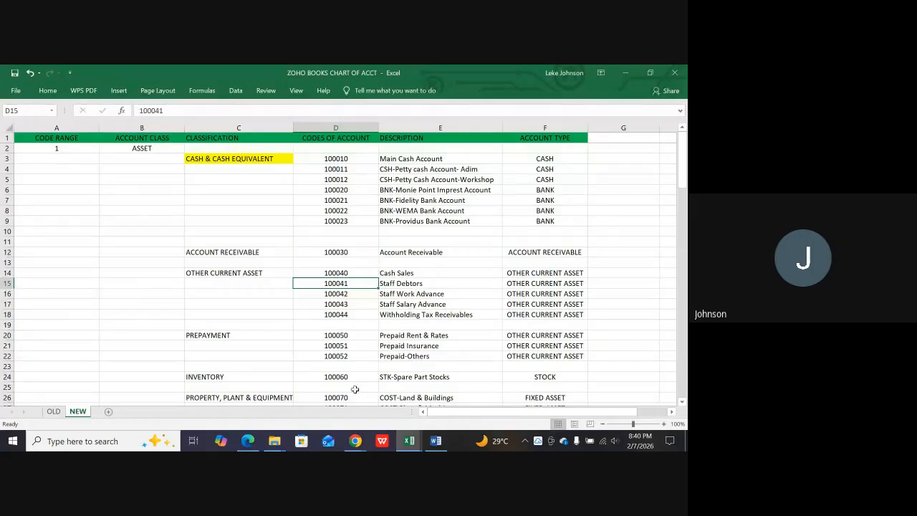
pyautogui.moveTo(356, 444)
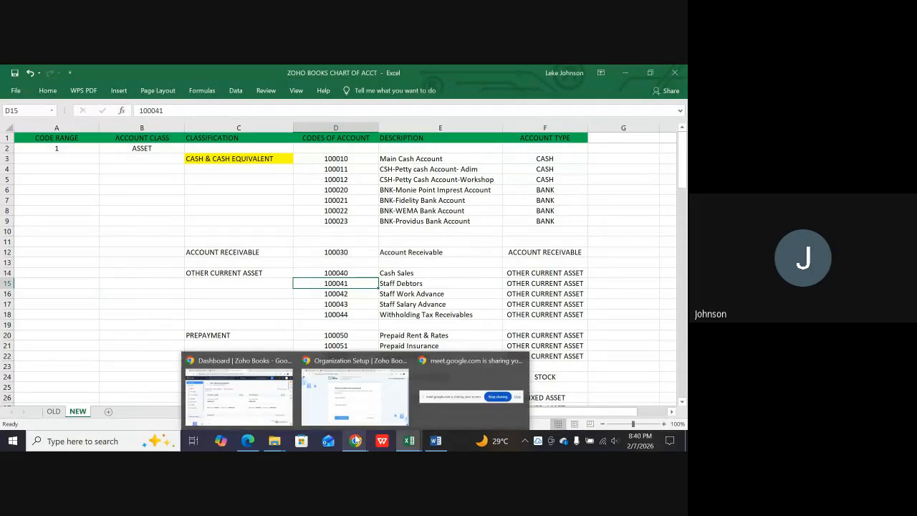
pyautogui.moveTo(353, 396)
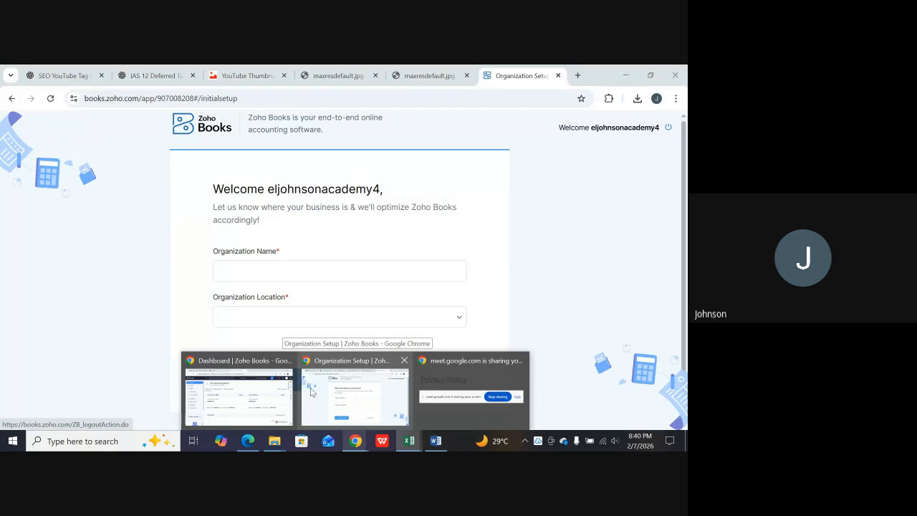
# Return to Zoho Books and open the Items list from the expanded Items sidebar section.
pyautogui.click(240, 394)
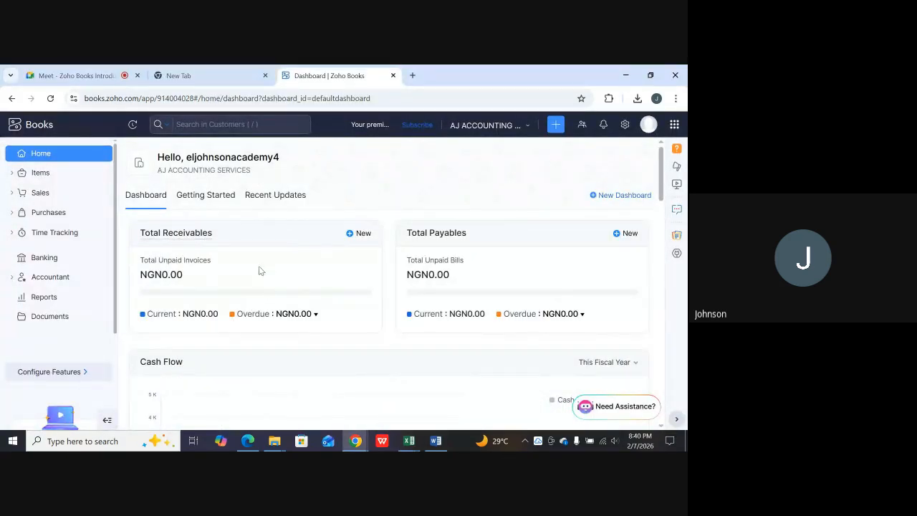
pyautogui.click(46, 176)
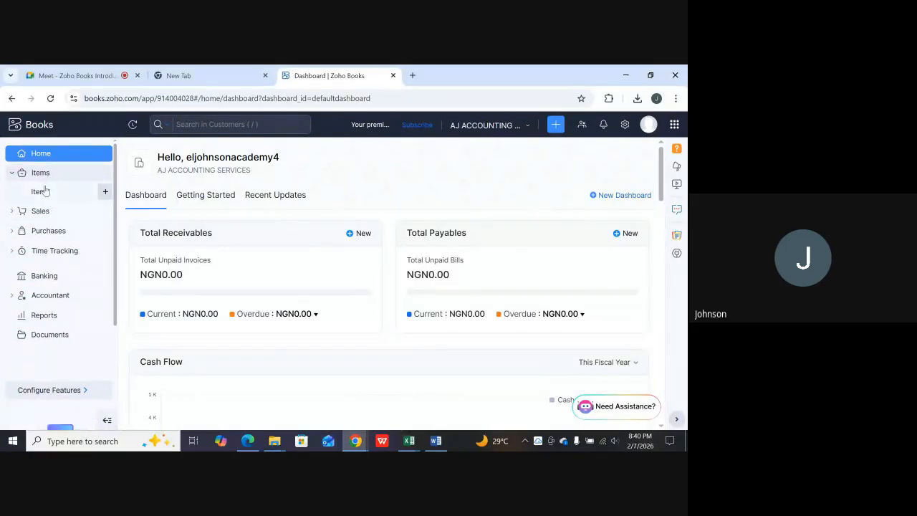
pyautogui.click(41, 194)
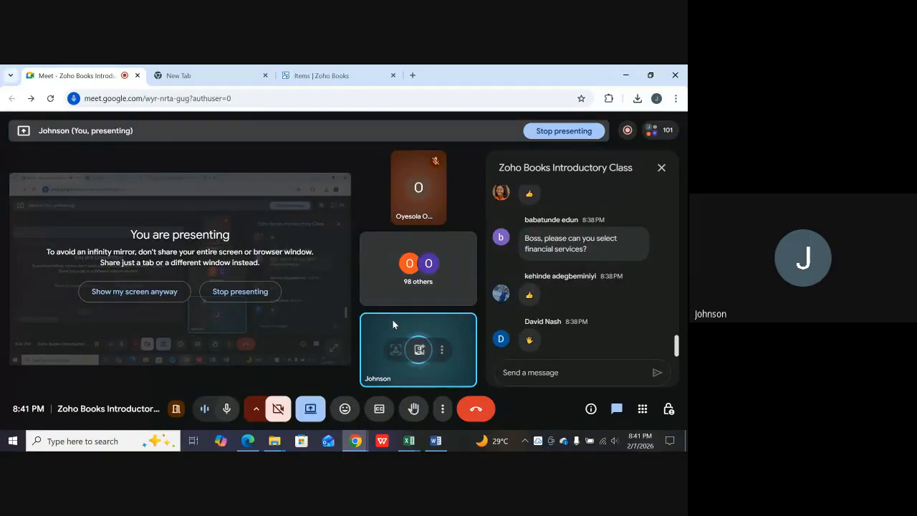
# Scroll through the 101 Meet participants in the People panel, then return to the Zoho Books Items tab.
pyautogui.click(431, 291)
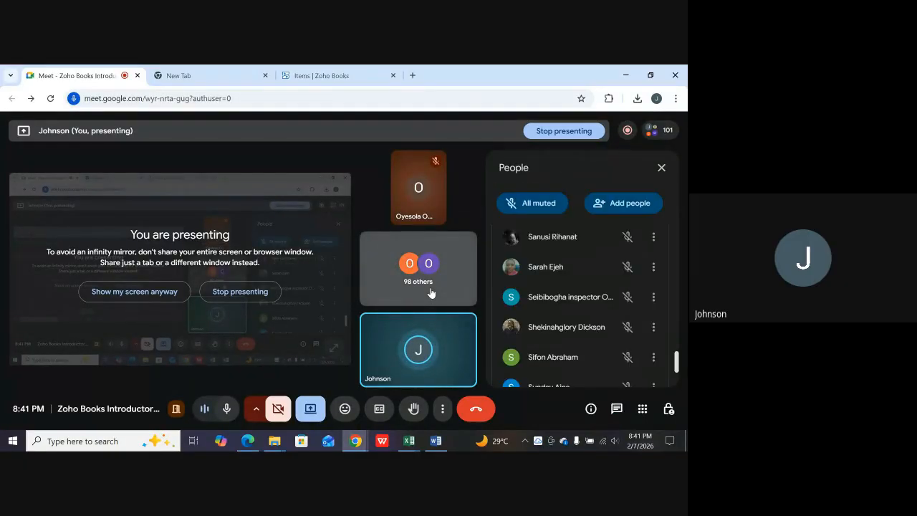
pyautogui.scroll(-10, 566, 296)
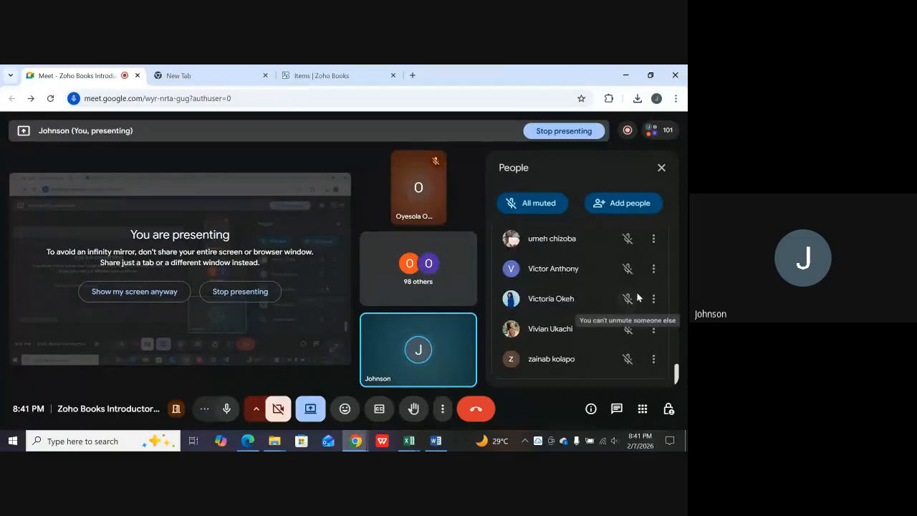
pyautogui.scroll(15, 630, 303)
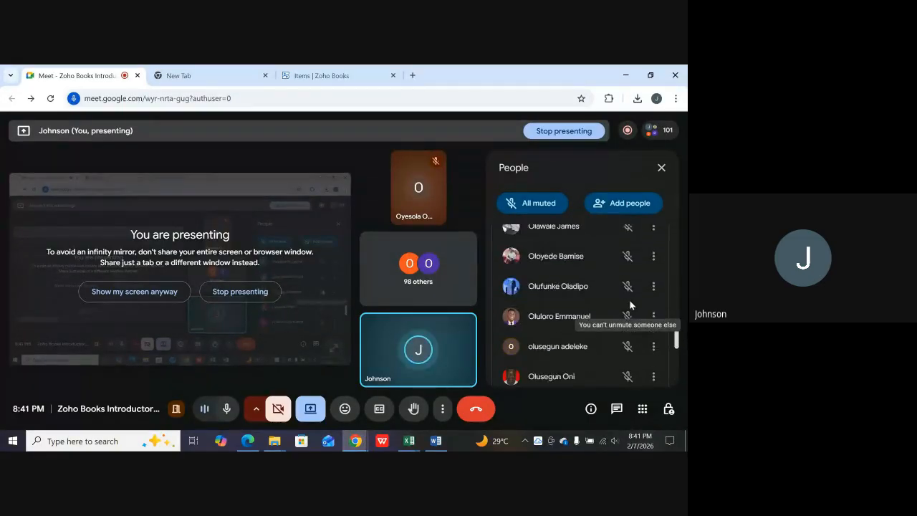
pyautogui.scroll(15, 630, 301)
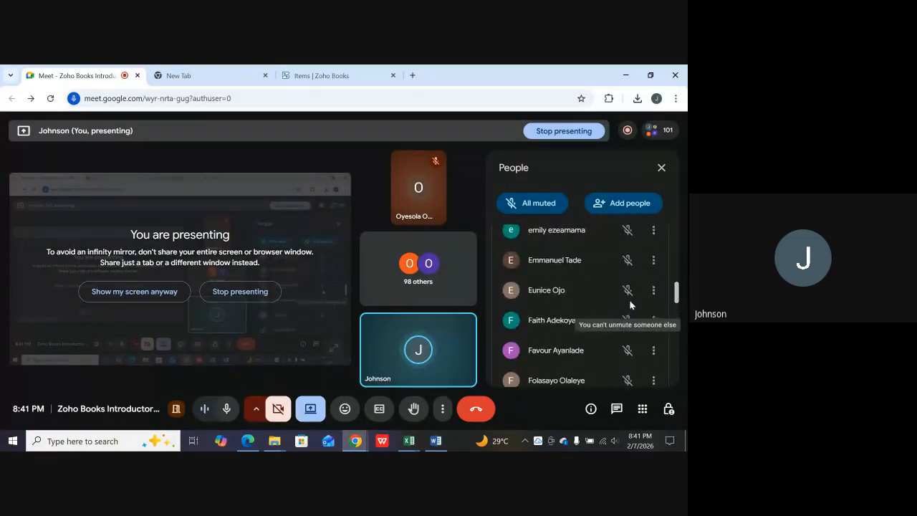
pyautogui.scroll(-10, 629, 302)
pyautogui.scroll(5, 630, 309)
pyautogui.scroll(15, 630, 310)
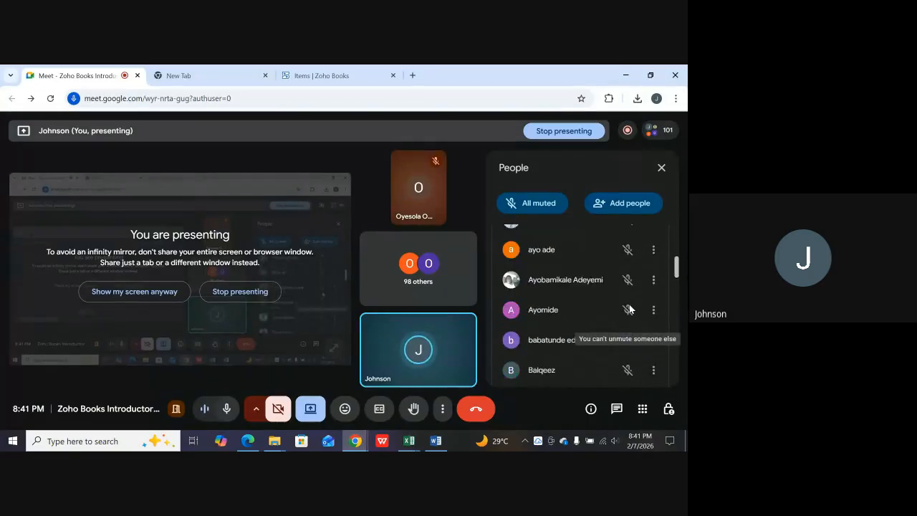
pyautogui.scroll(5, 630, 309)
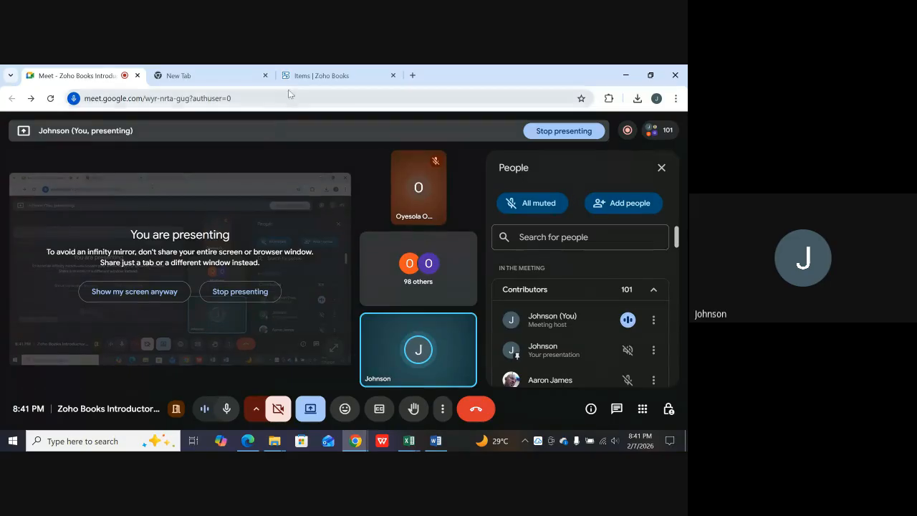
pyautogui.click(316, 74)
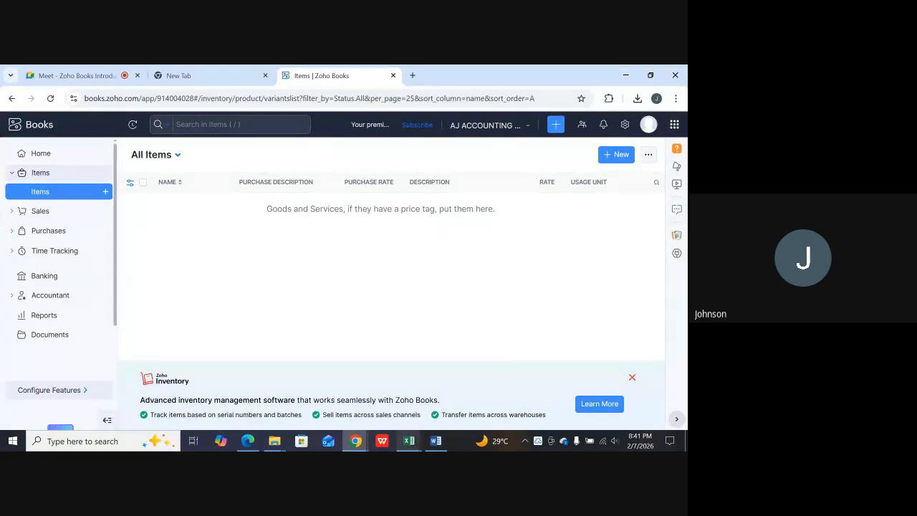
# Bring the ZOHO BOOKS CHART OF ACCT Excel workbook forward from the taskbar.
pyautogui.moveTo(408, 440)
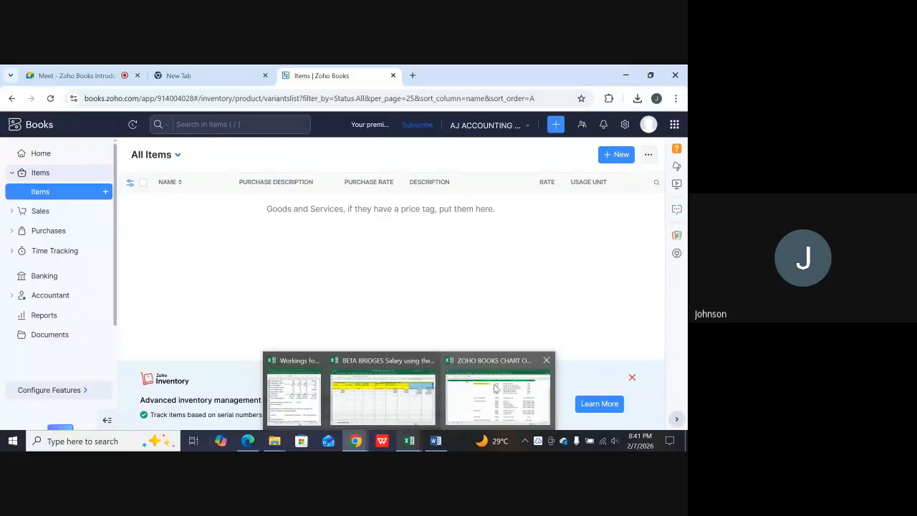
pyautogui.click(495, 387)
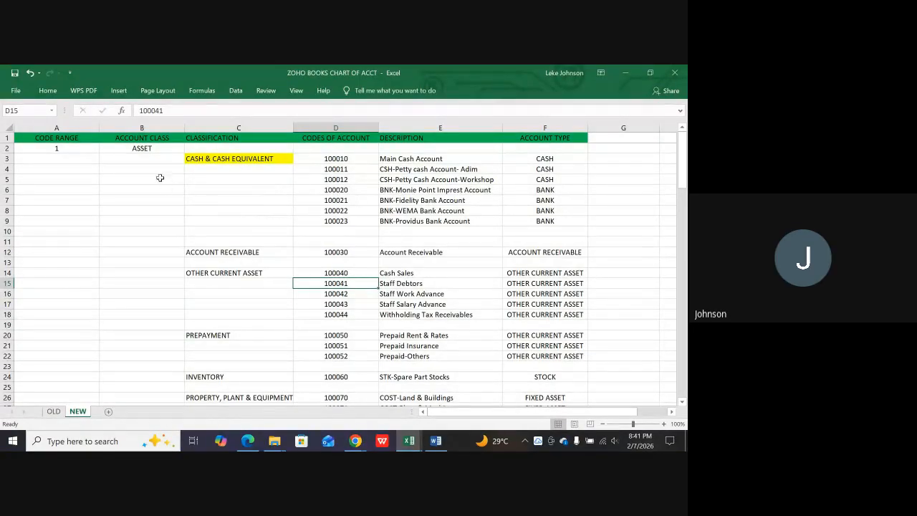
# Point out the ASSET and LIABILITY account classes in the template.
pyautogui.click(149, 149)
pyautogui.scroll(-7, 159, 236)
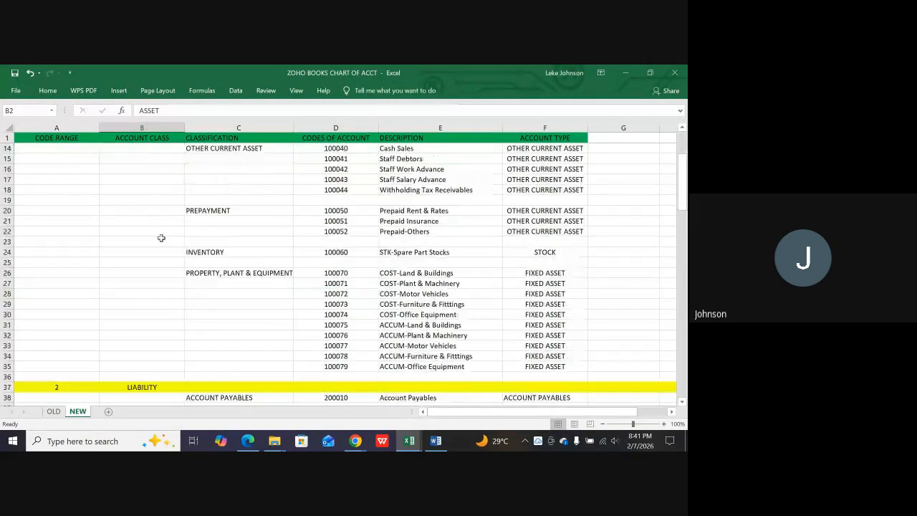
pyautogui.scroll(3, 162, 176)
pyautogui.scroll(4, 162, 175)
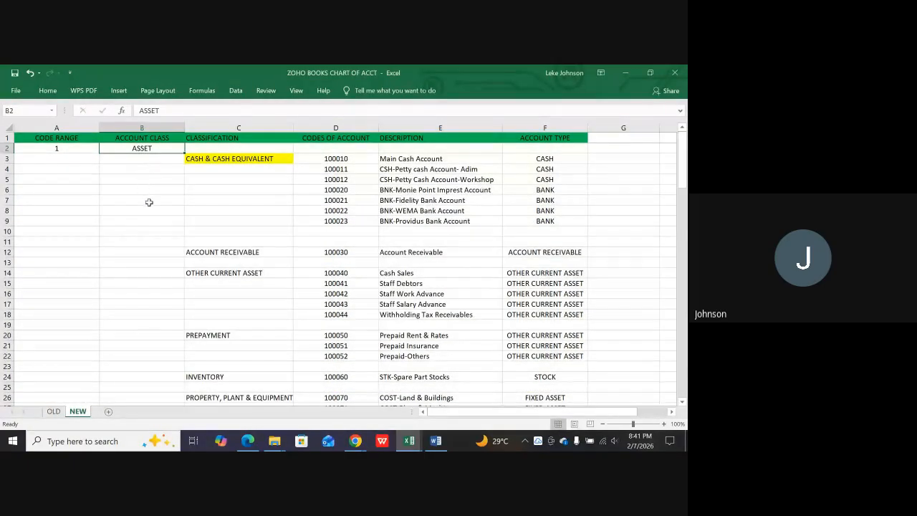
pyautogui.scroll(-4, 165, 193)
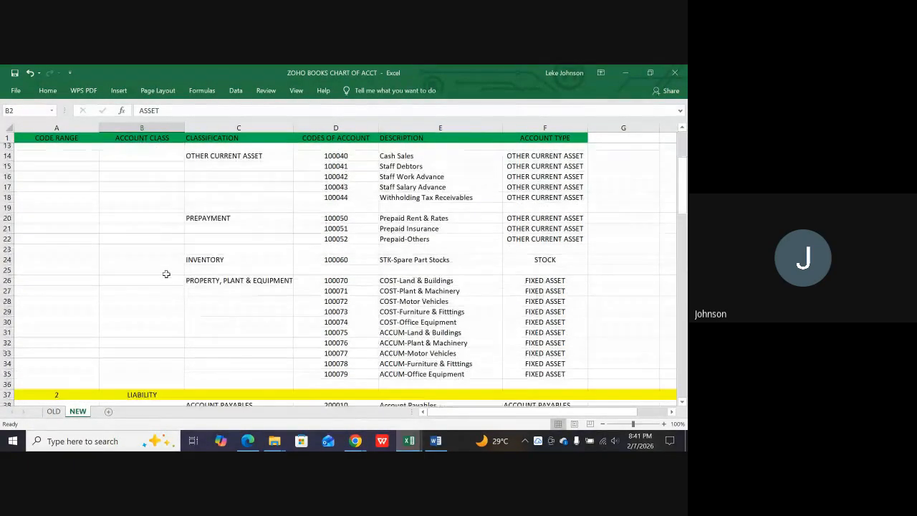
pyautogui.scroll(-2, 165, 274)
pyautogui.click(141, 325)
pyautogui.scroll(-6, 142, 325)
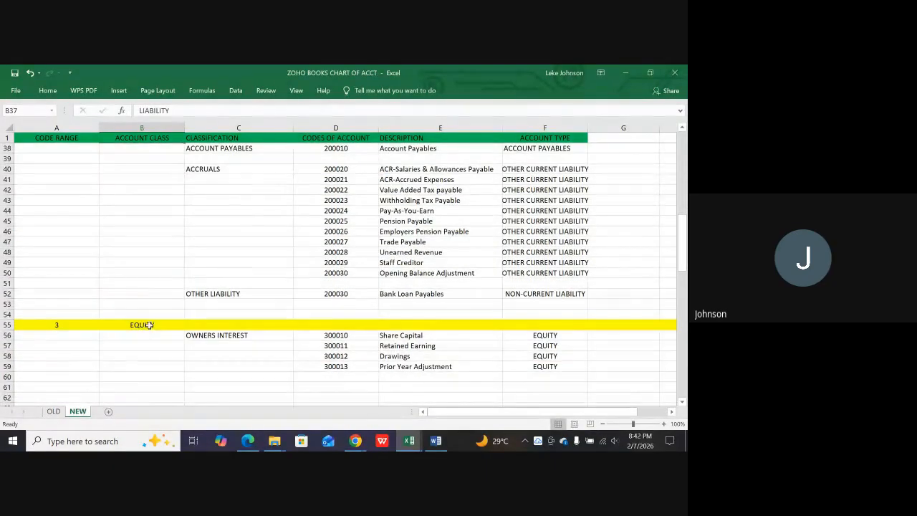
# Highlight the EQUITY, INCOME and COST OF SALES classes, including the SALES income accounts.
pyautogui.click(136, 323)
pyautogui.scroll(-5, 136, 323)
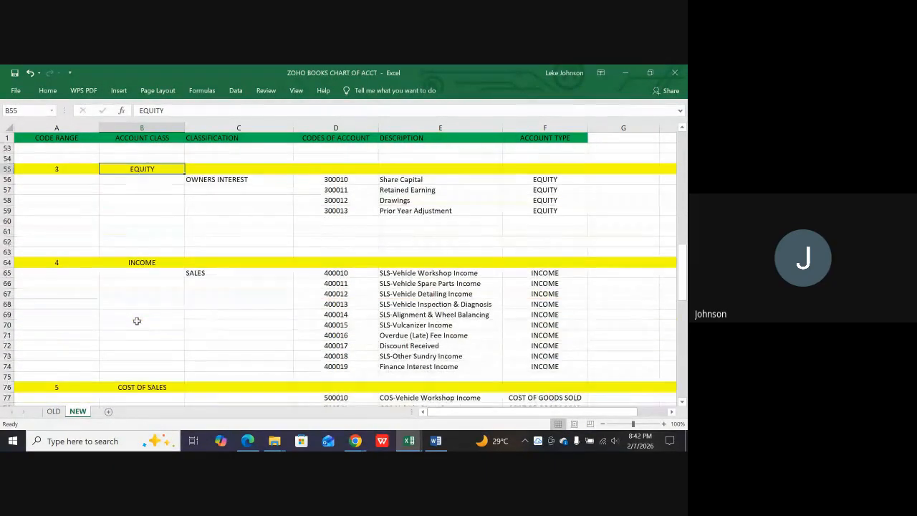
pyautogui.click(141, 263)
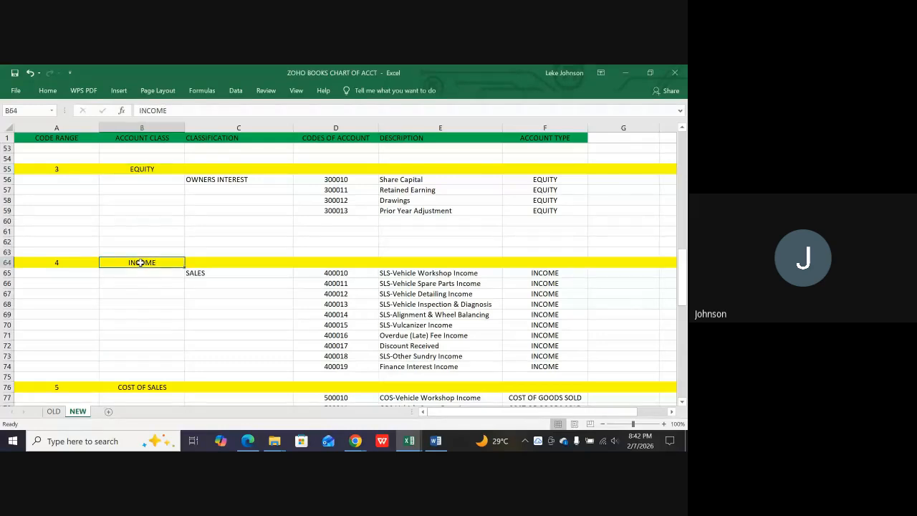
pyautogui.scroll(-2, 136, 323)
pyautogui.click(132, 327)
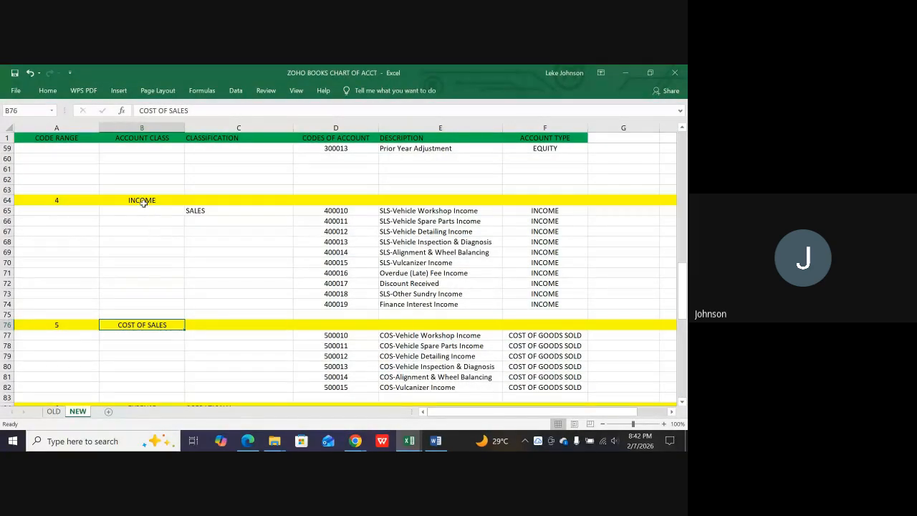
pyautogui.scroll(14, 160, 191)
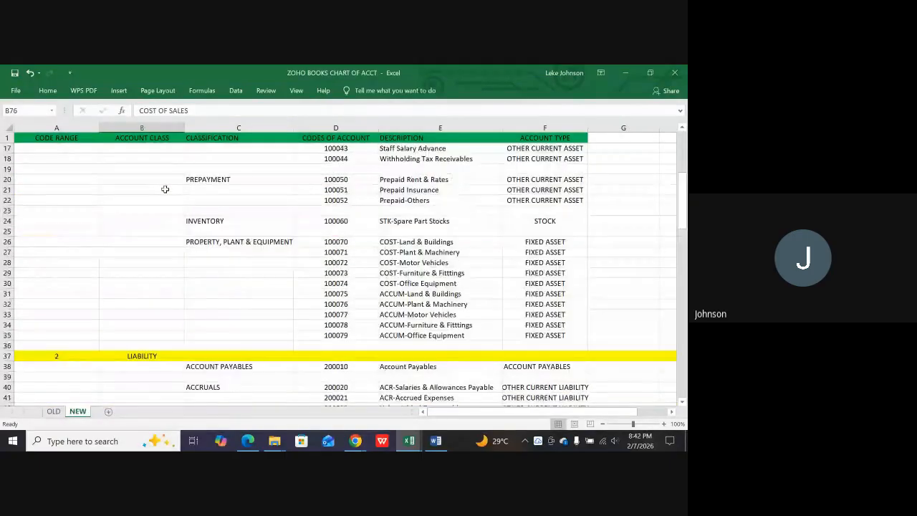
pyautogui.scroll(5, 165, 189)
pyautogui.scroll(-10, 152, 256)
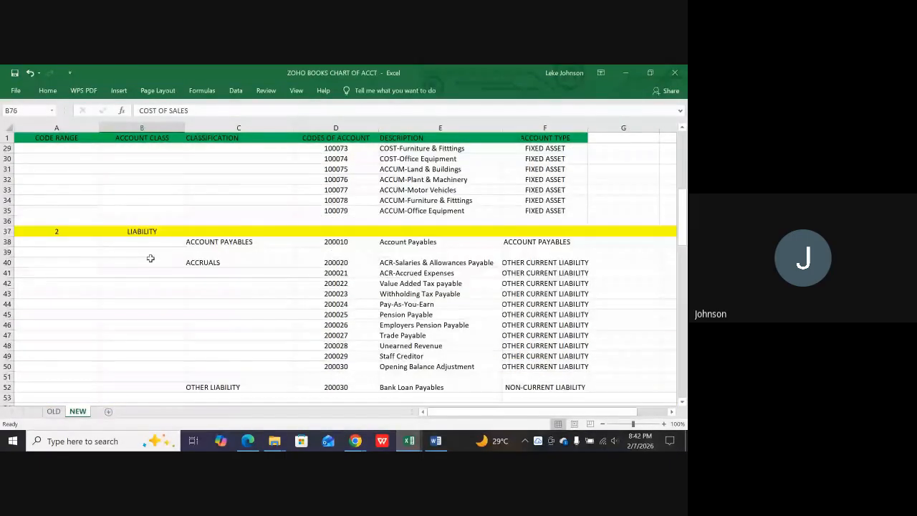
pyautogui.scroll(-2, 153, 272)
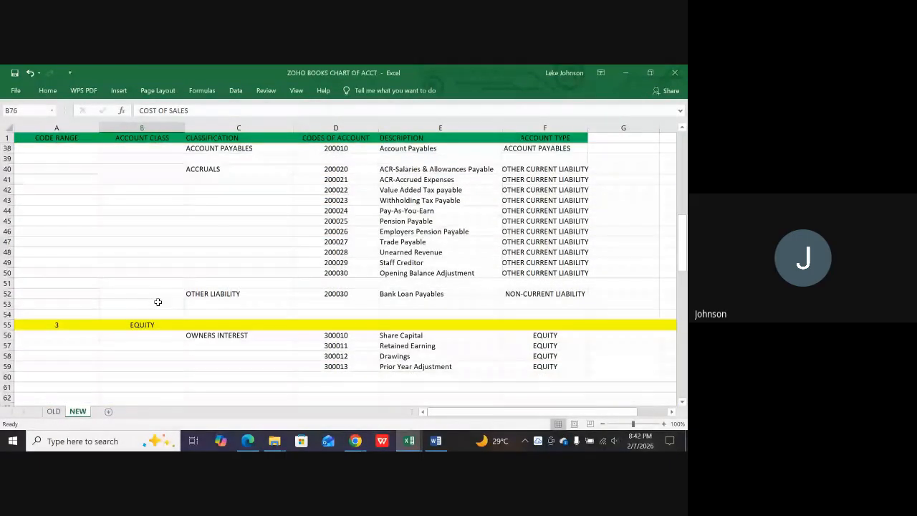
pyautogui.scroll(-3, 158, 301)
pyautogui.click(151, 333)
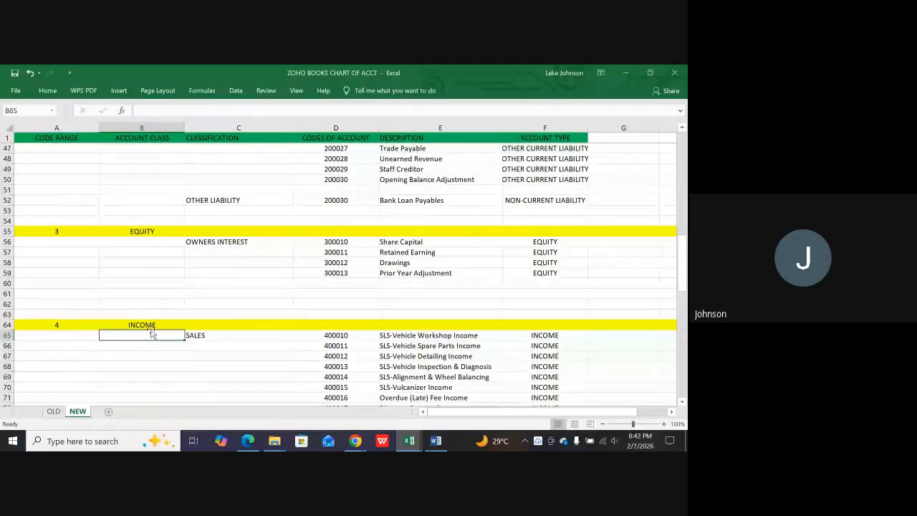
pyautogui.scroll(-4, 150, 331)
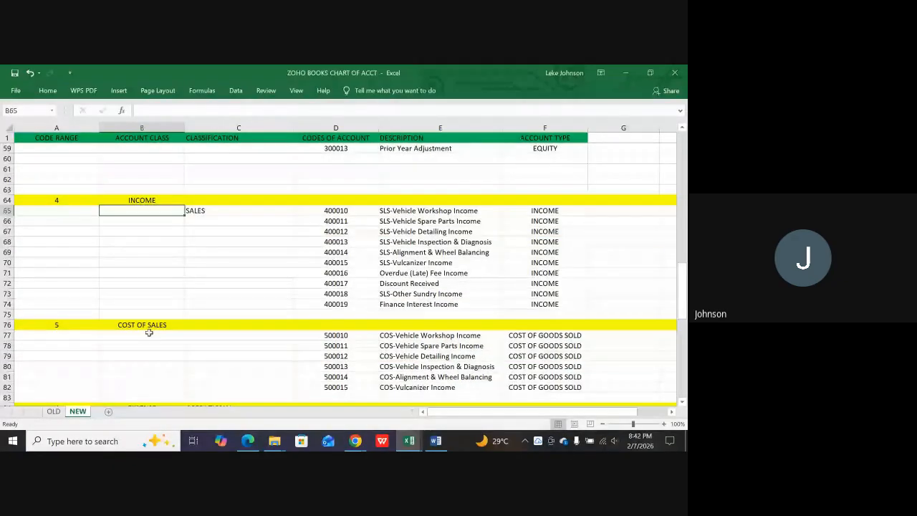
pyautogui.click(148, 325)
# Review the operational and ADMINSTRATIVE expense accounts, then scroll back toward the top.
pyautogui.scroll(-6, 149, 326)
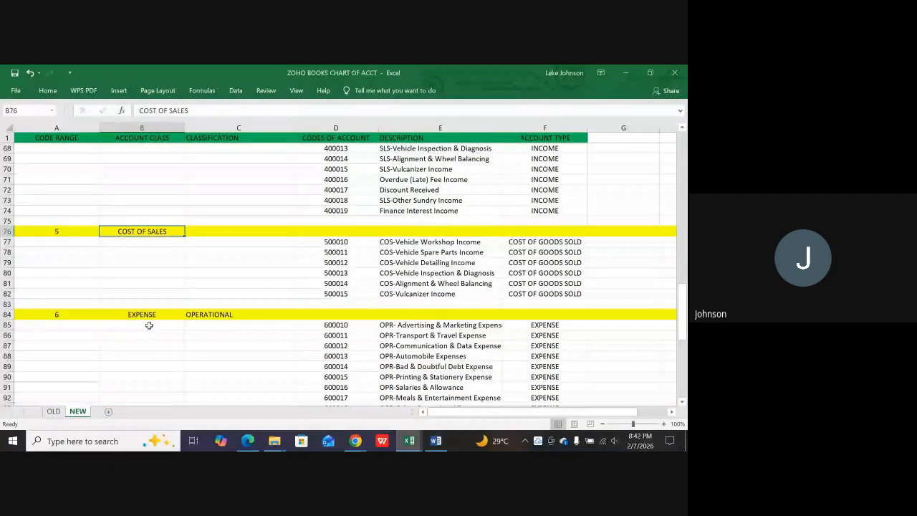
pyautogui.scroll(-3, 149, 325)
pyautogui.scroll(7, 149, 325)
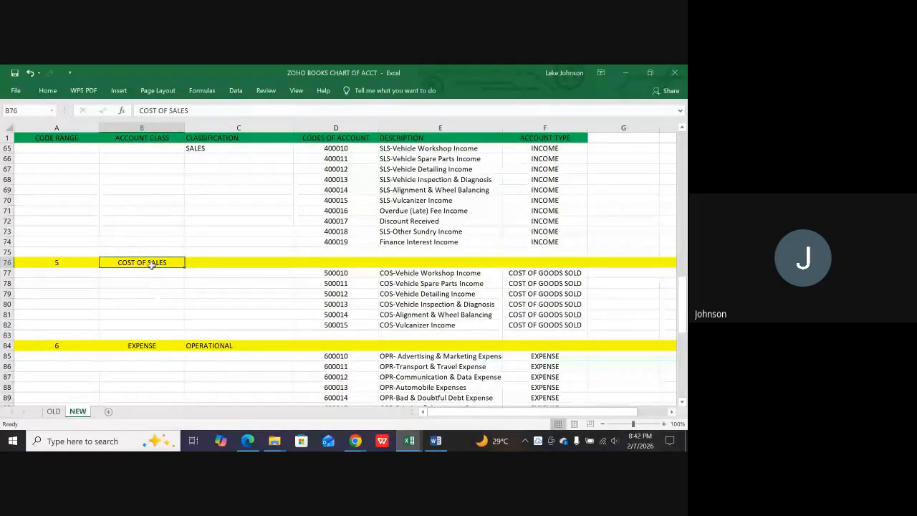
pyautogui.scroll(-2, 164, 273)
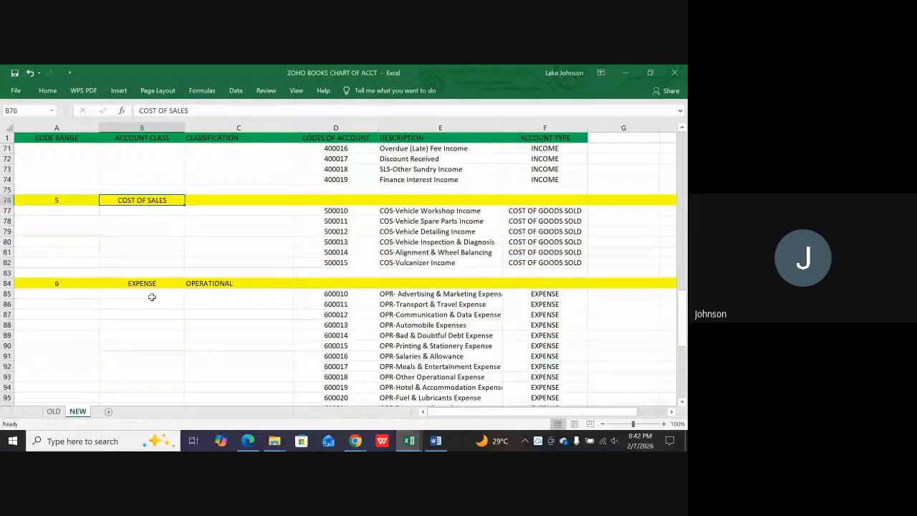
pyautogui.scroll(-3, 220, 350)
pyautogui.scroll(2, 164, 248)
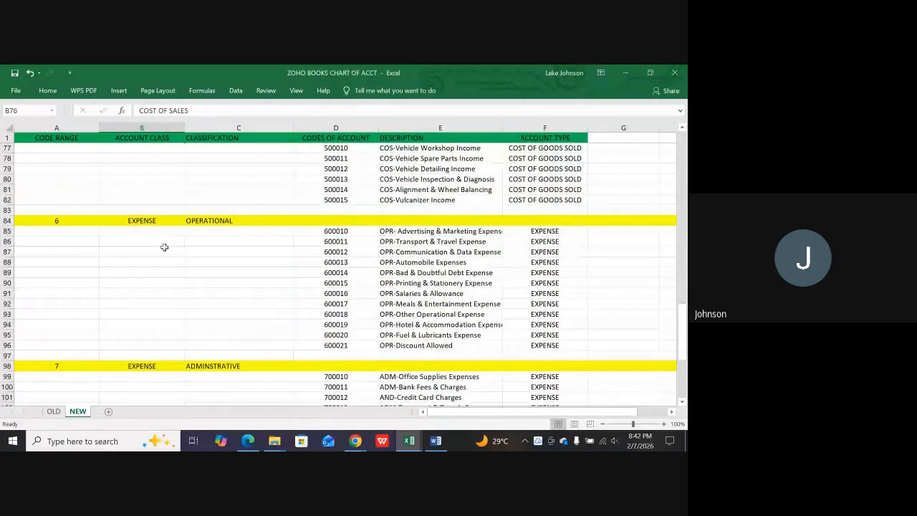
pyautogui.scroll(2, 156, 236)
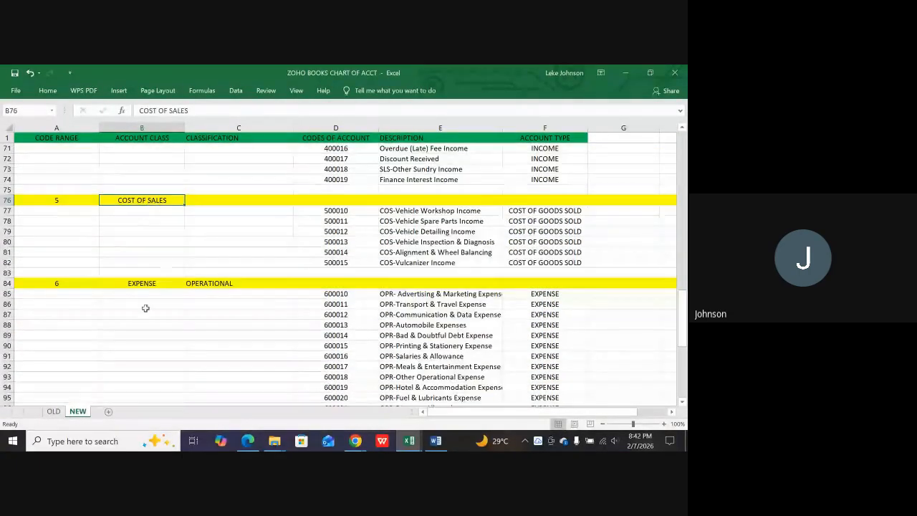
pyautogui.click(228, 292)
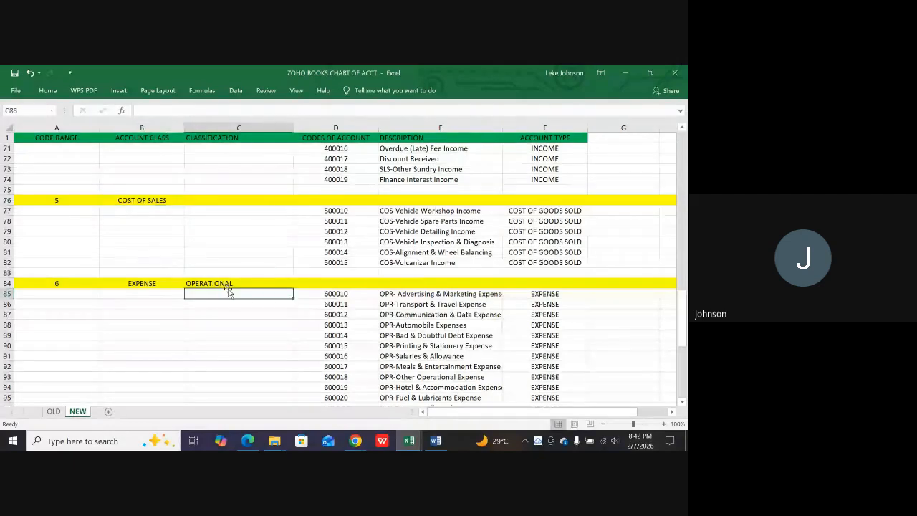
pyautogui.scroll(-2, 227, 316)
pyautogui.scroll(-2, 227, 329)
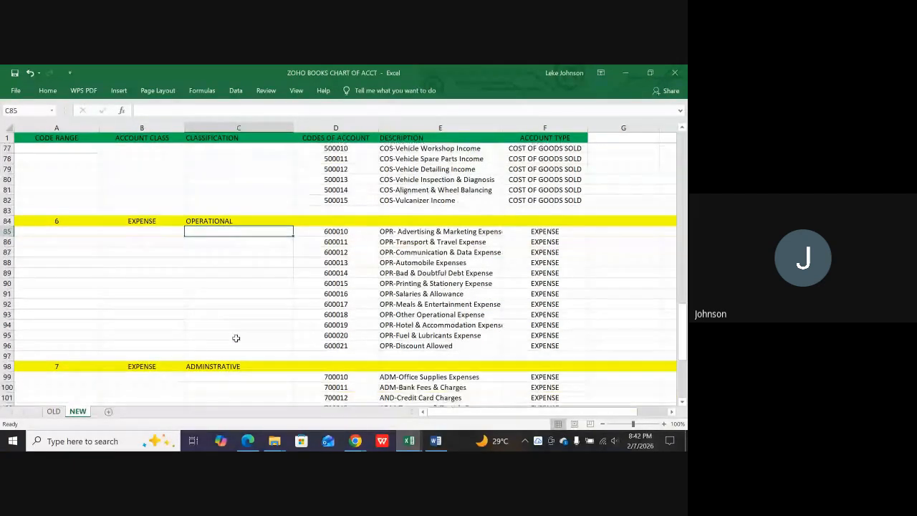
pyautogui.click(223, 334)
pyautogui.scroll(12, 223, 334)
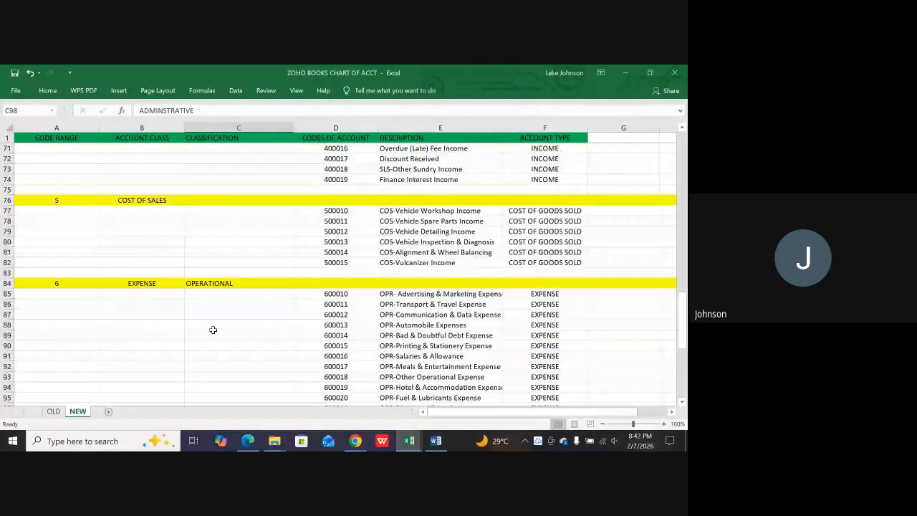
pyautogui.scroll(14, 218, 319)
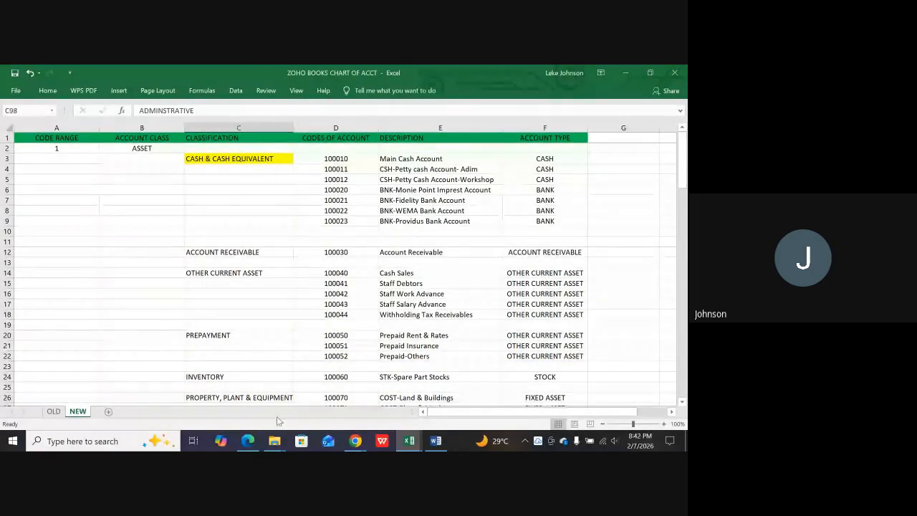
# Switch to Zoho Books and open Accountant > Chart of Accounts to show the Active Accounts list.
pyautogui.moveTo(355, 442)
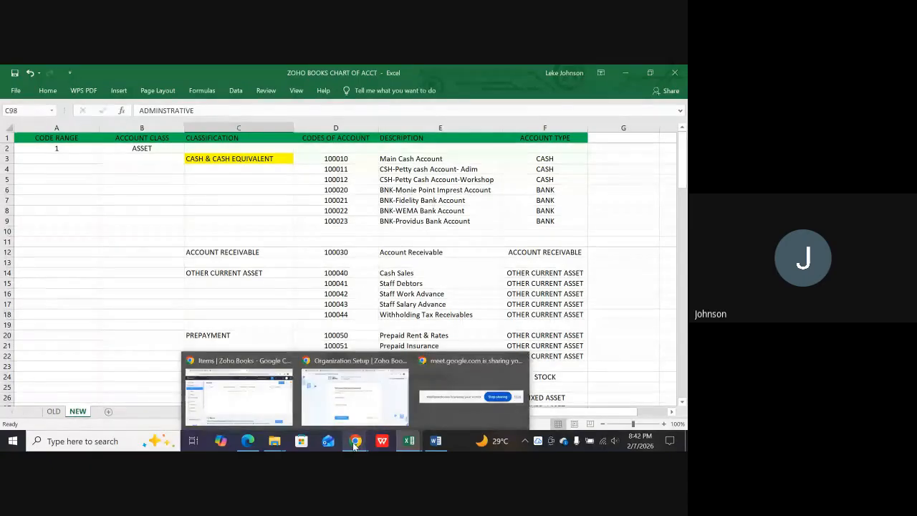
pyautogui.moveTo(351, 408)
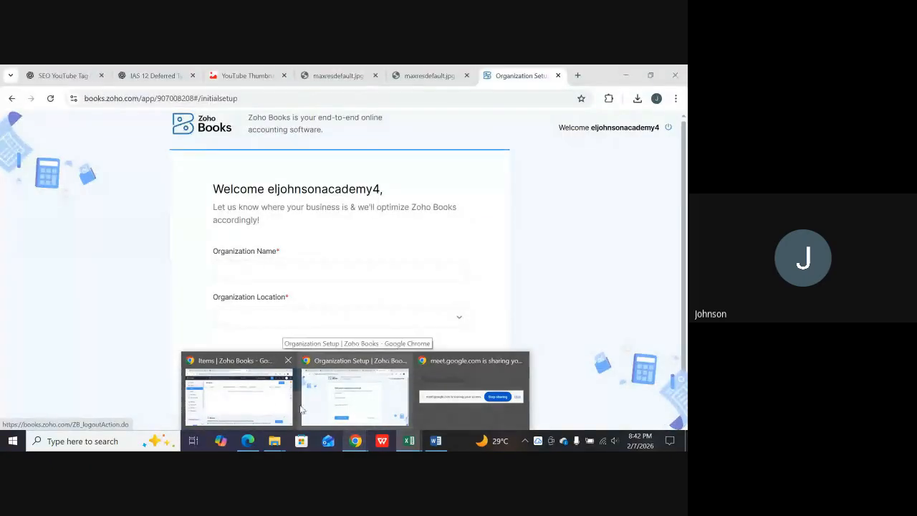
pyautogui.click(240, 375)
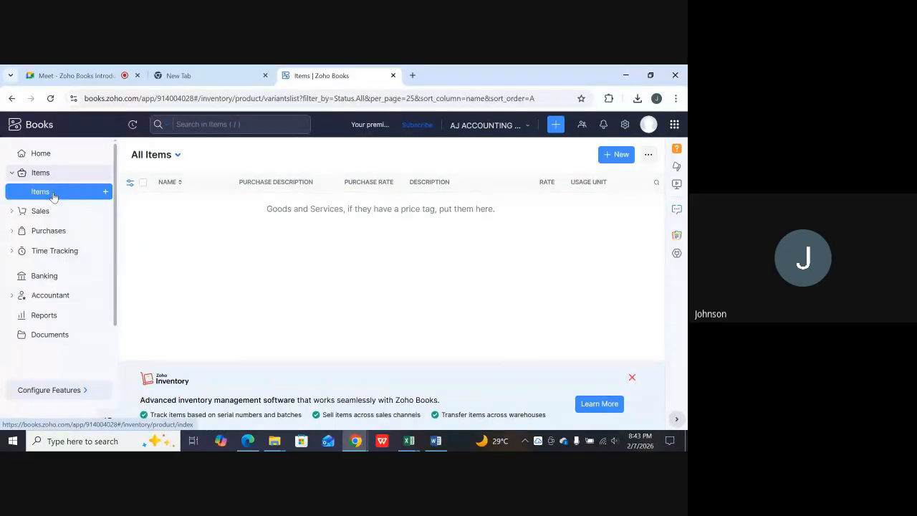
pyautogui.click(57, 296)
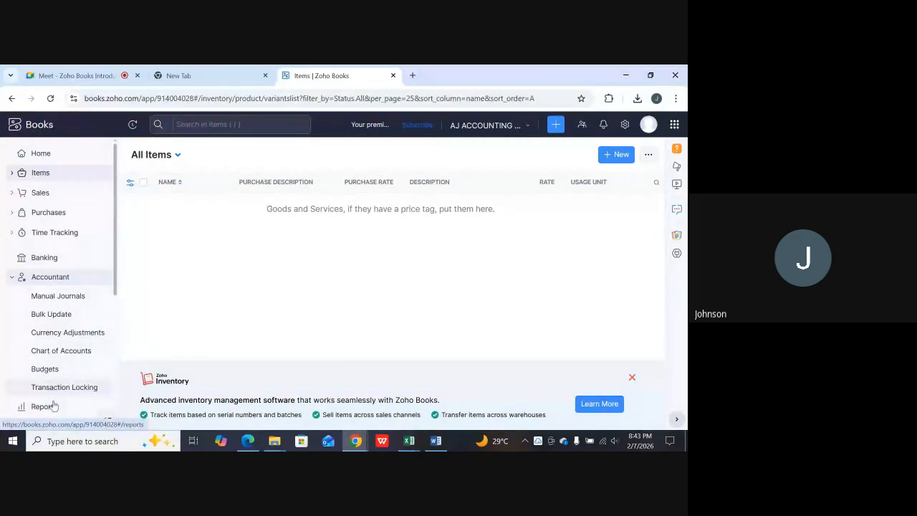
pyautogui.click(51, 352)
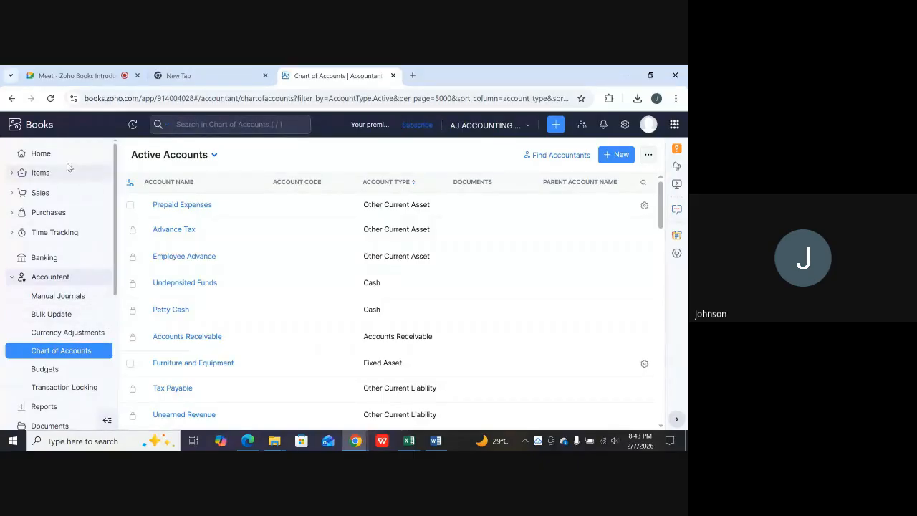
pyautogui.click(40, 173)
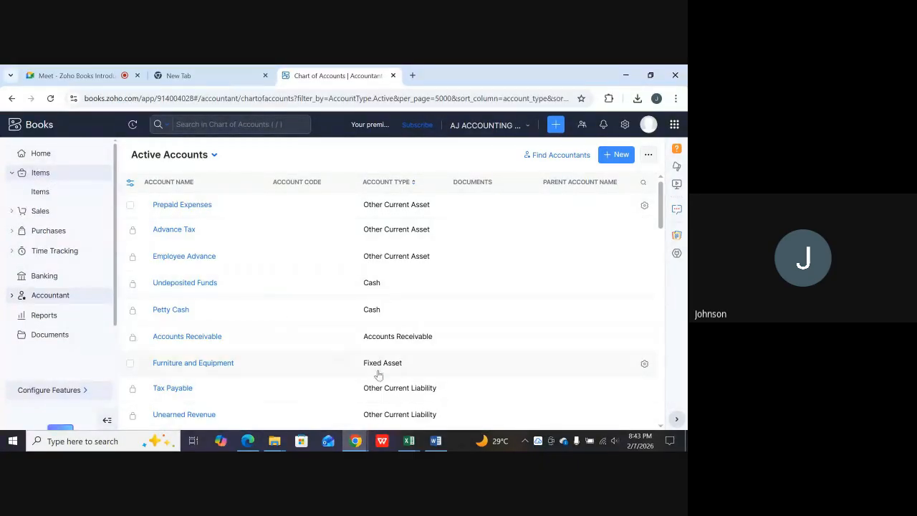
pyautogui.moveTo(410, 445)
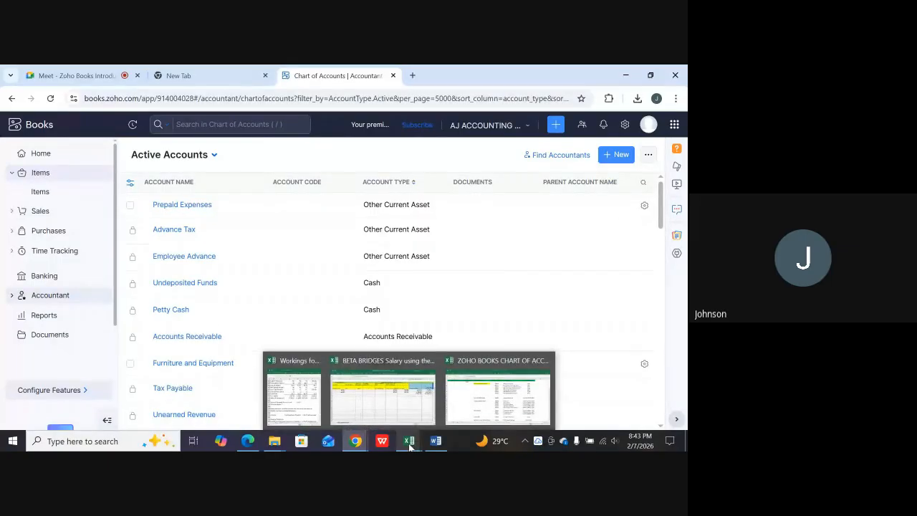
# Bring back the ZOHO BOOKS CHART OF ACCT workbook and scroll down to its EQUITY, INCOME and COST OF SALES accounts.
pyautogui.click(493, 405)
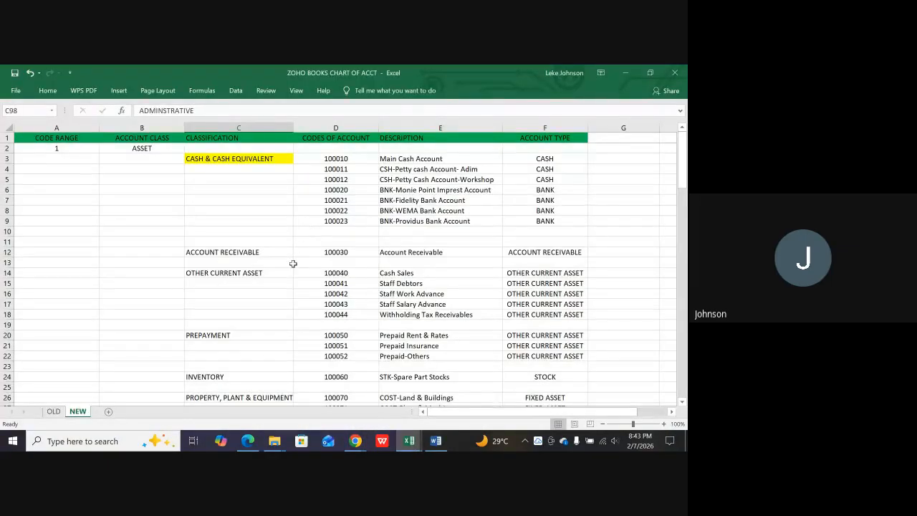
pyautogui.scroll(-6, 293, 264)
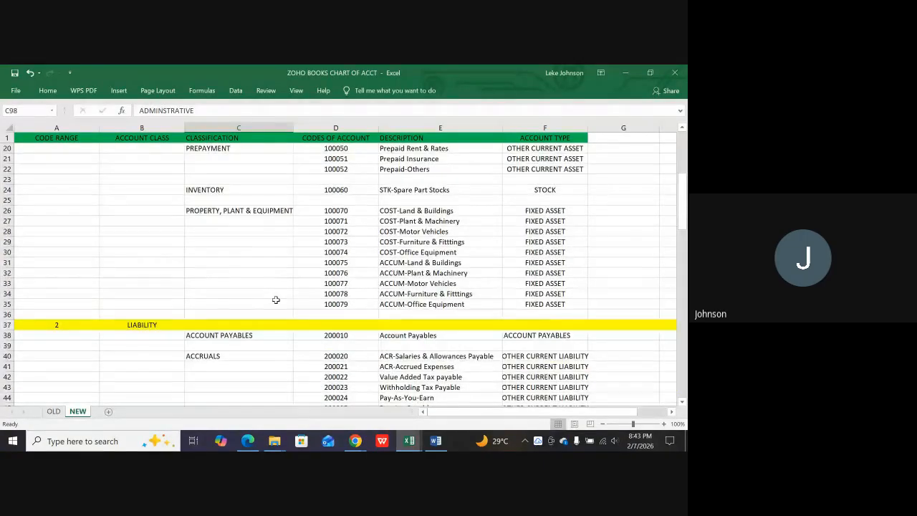
pyautogui.scroll(-1, 277, 300)
pyautogui.scroll(-6, 282, 310)
pyautogui.scroll(-5, 282, 310)
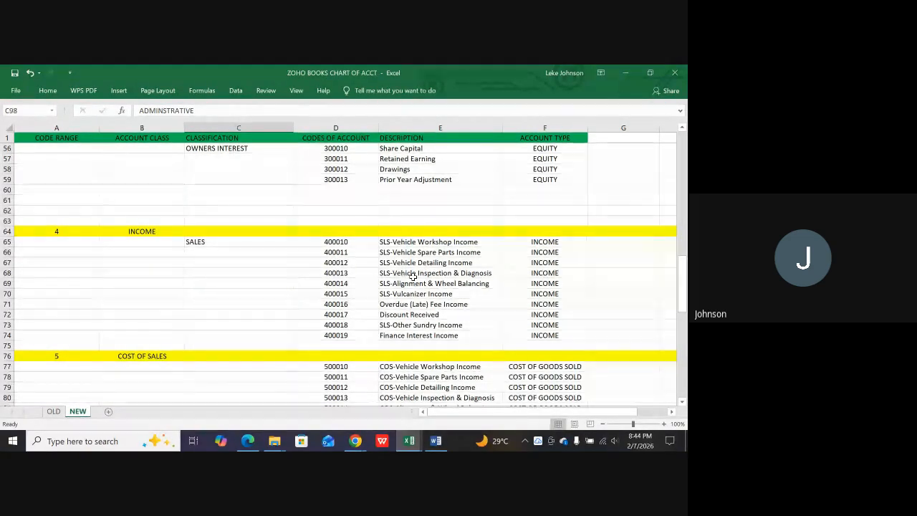
# Copy the SLS-Vehicle Inspection & Diagnosis description from cell E68 and return to Zoho Books.
pyautogui.click(133, 230)
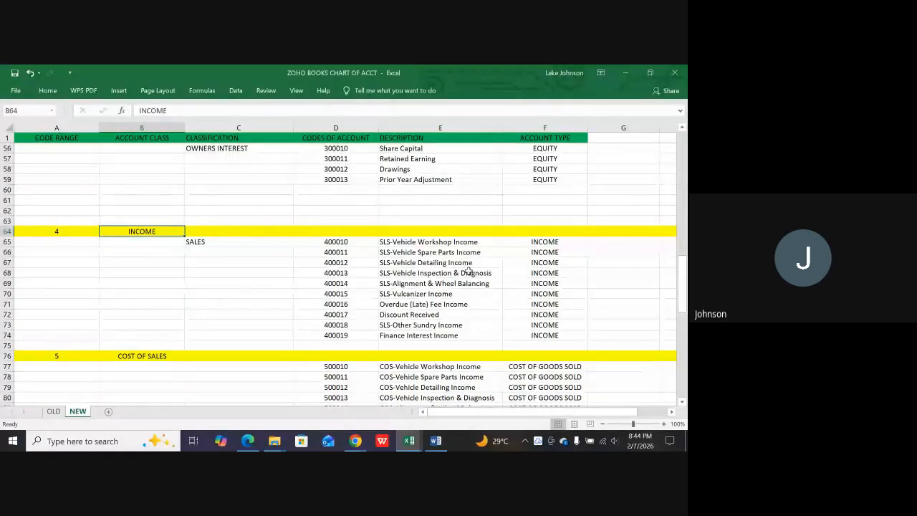
pyautogui.click(418, 278)
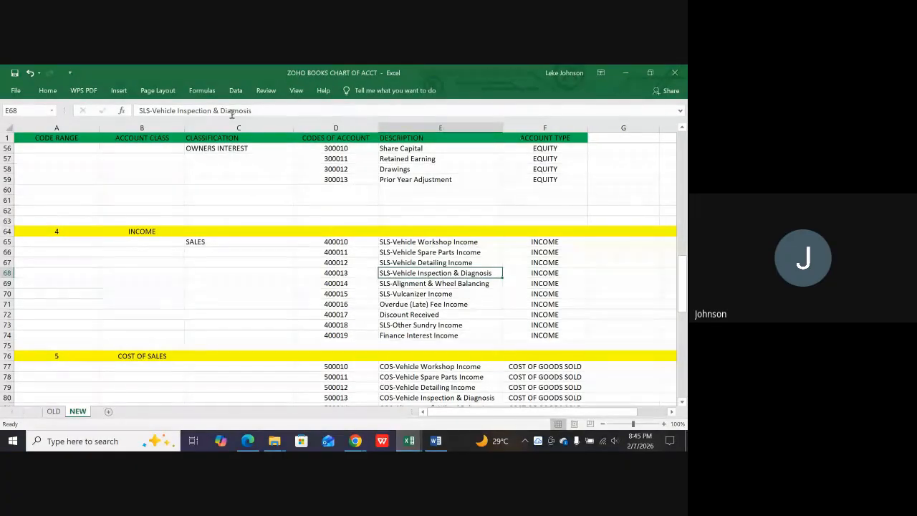
pyautogui.moveTo(257, 109); pyautogui.dragTo(146, 106)
pyautogui.hotkey('ctrl', 'c')
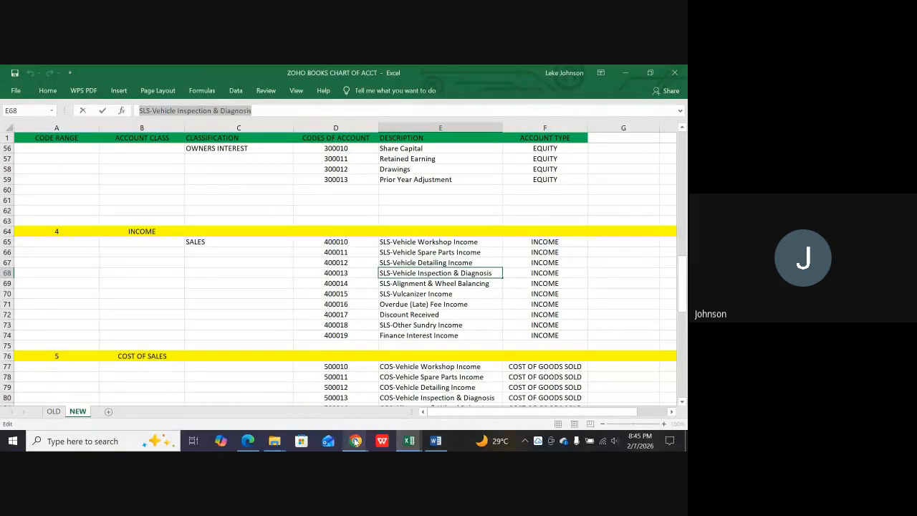
pyautogui.moveTo(355, 441)
pyautogui.click(232, 399)
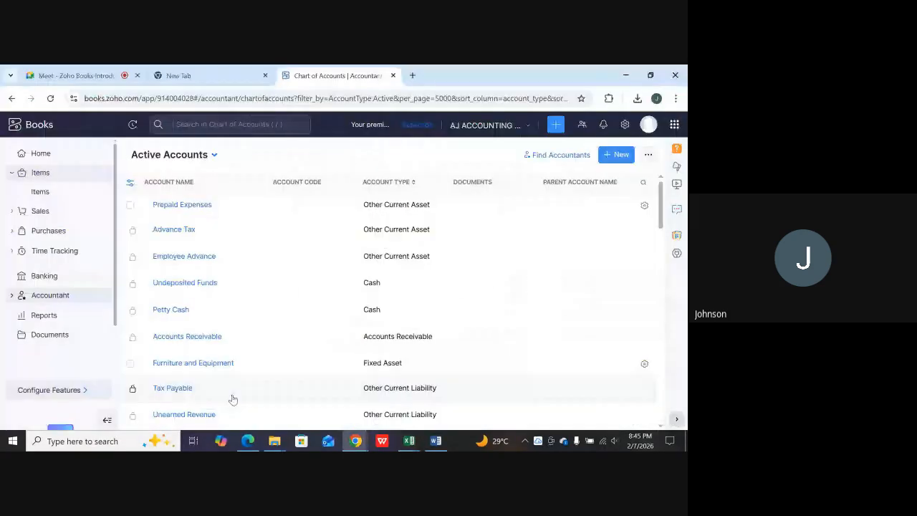
# Start a new item named Vehicle Inspection & Diagnosis, pasting the description without the SLS- prefix.
pyautogui.click(40, 192)
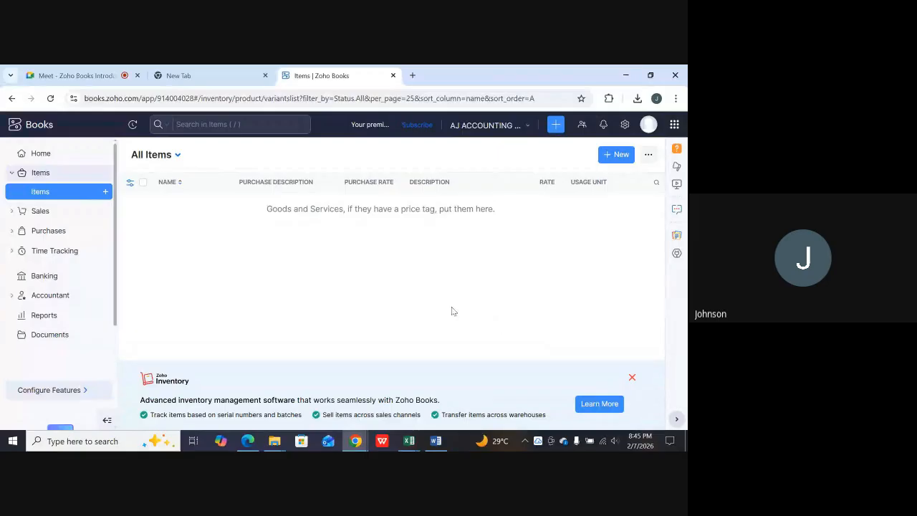
pyautogui.click(615, 156)
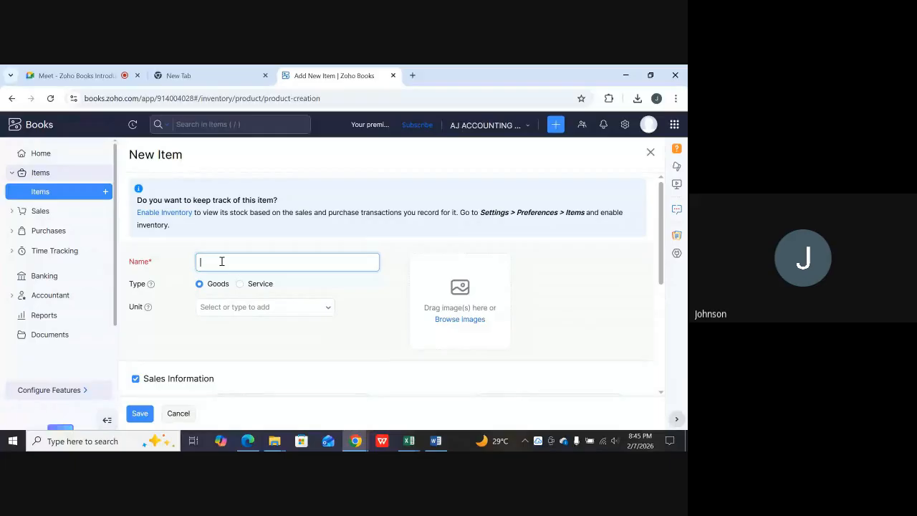
pyautogui.hotkey('ctrl', 'v')
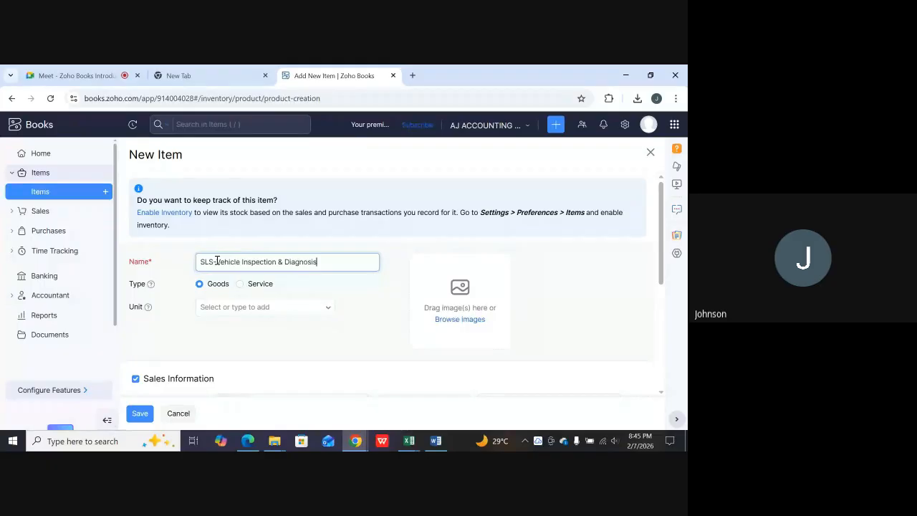
pyautogui.press('BackSpace')
pyautogui.press('BackSpace')
pyautogui.press('BackSpace')
pyautogui.press('BackSpace')
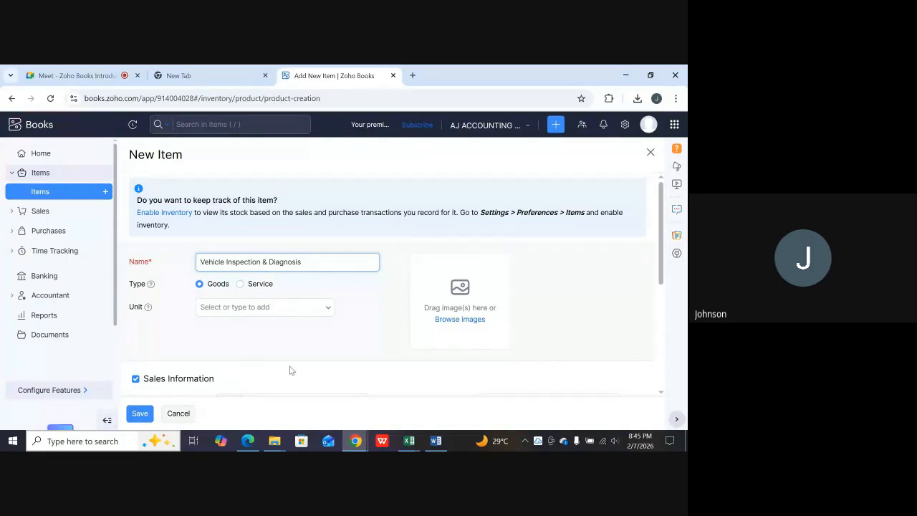
pyautogui.click(75, 77)
pyautogui.scroll(-5, 593, 324)
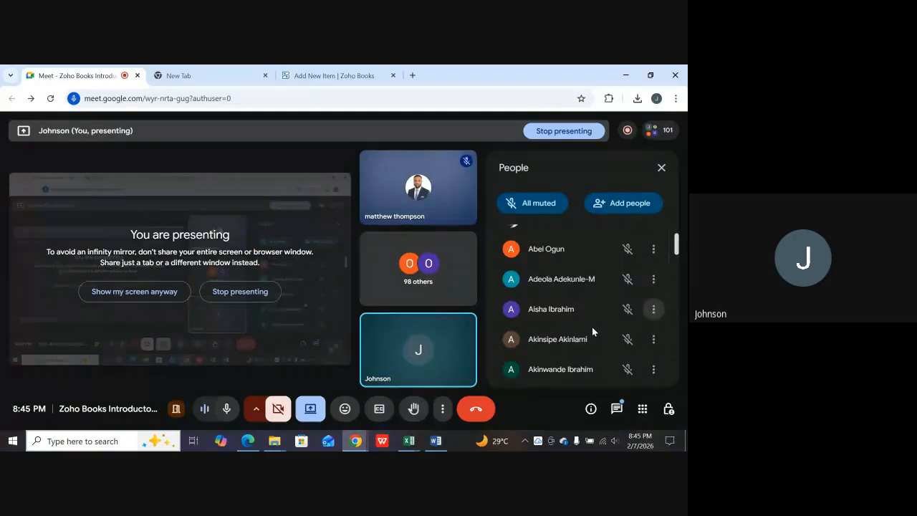
pyautogui.scroll(-1, 609, 351)
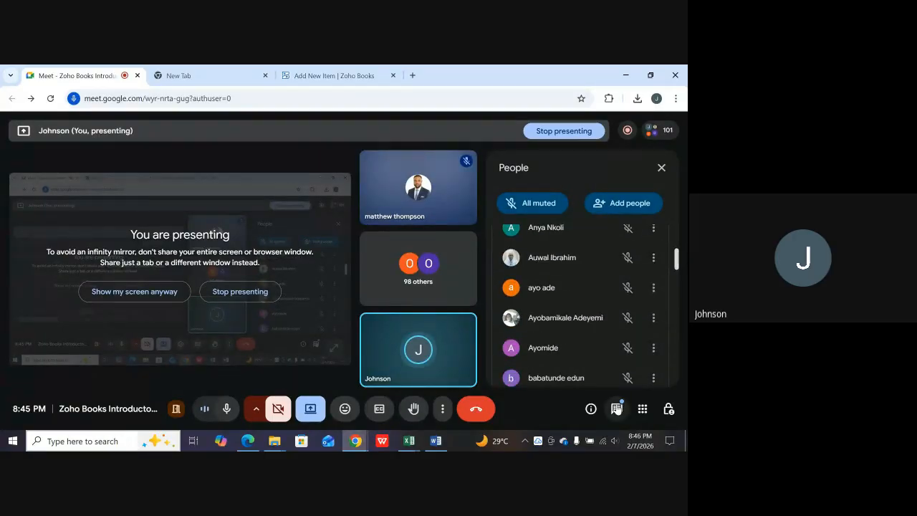
pyautogui.click(616, 408)
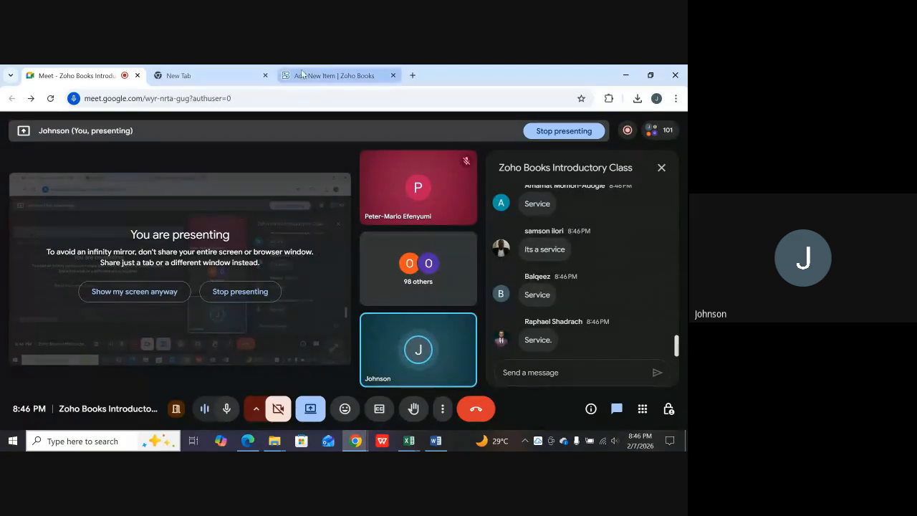
pyautogui.click(323, 77)
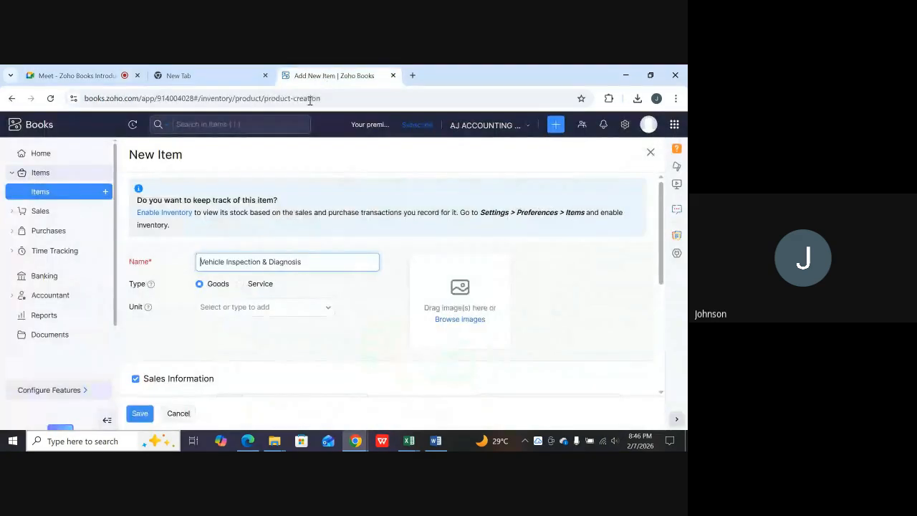
# Make Vehicle Inspection & Diagnosis a Service item with pcs as its unit.
pyautogui.click(241, 284)
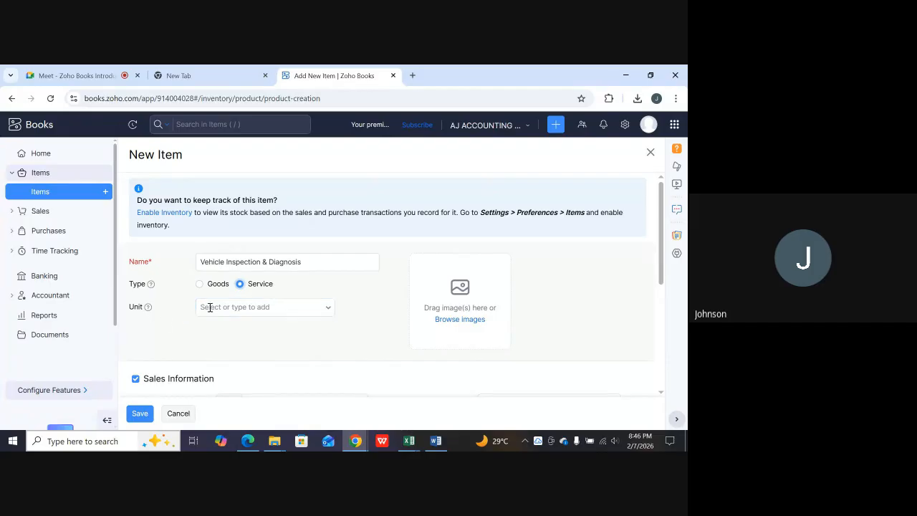
pyautogui.click(305, 308)
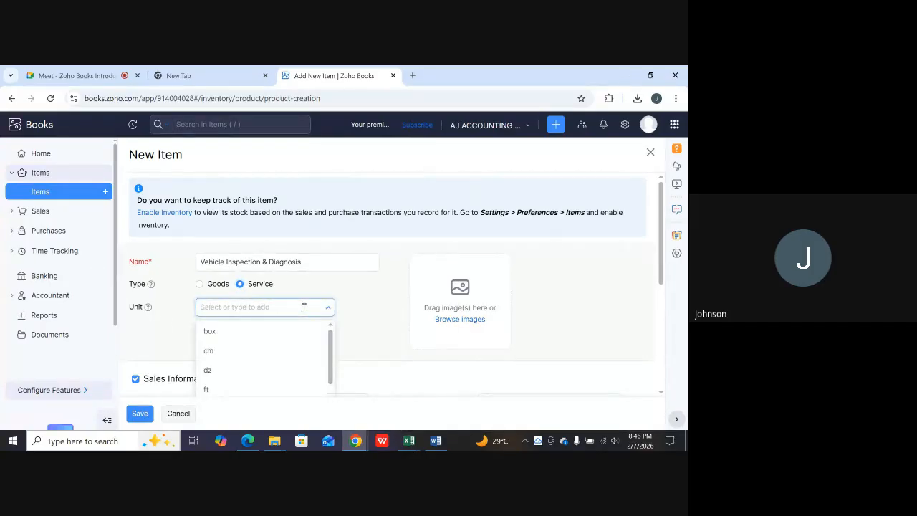
pyautogui.scroll(-2, 304, 307)
pyautogui.scroll(-6, 299, 339)
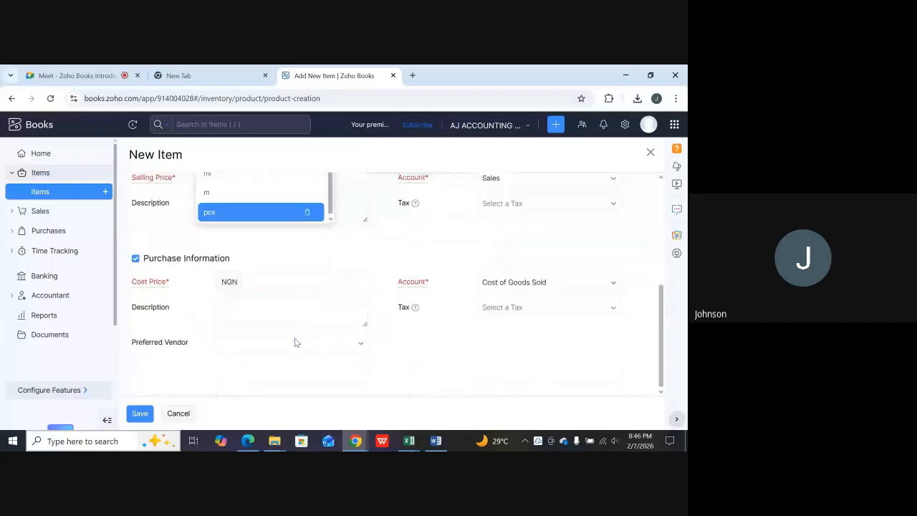
pyautogui.scroll(1, 274, 274)
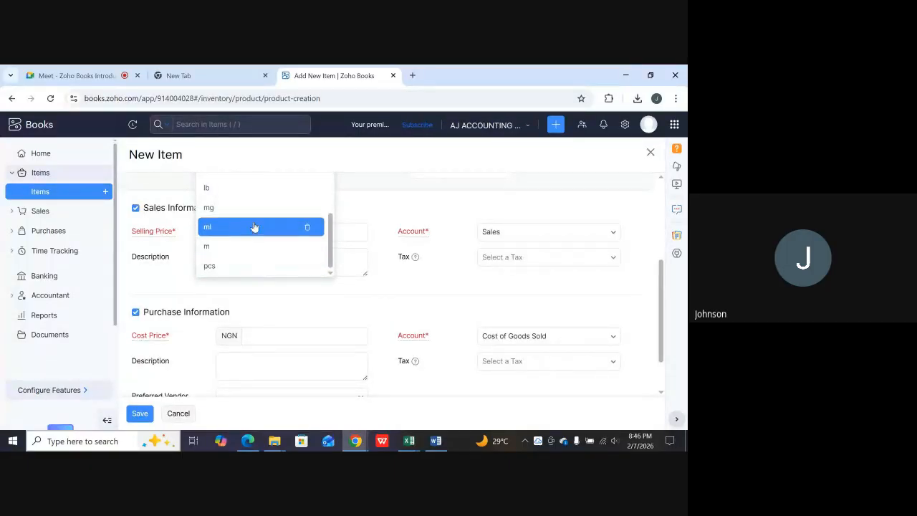
pyautogui.scroll(1, 258, 215)
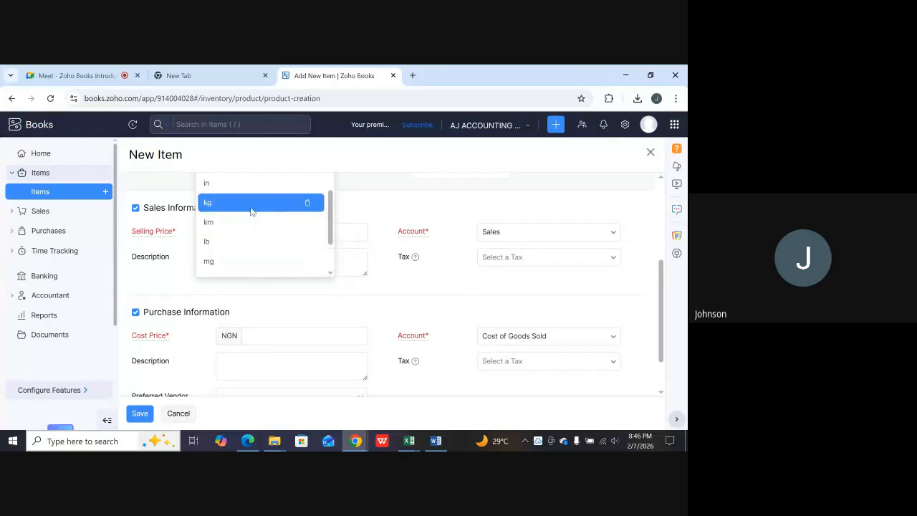
pyautogui.scroll(-3, 277, 250)
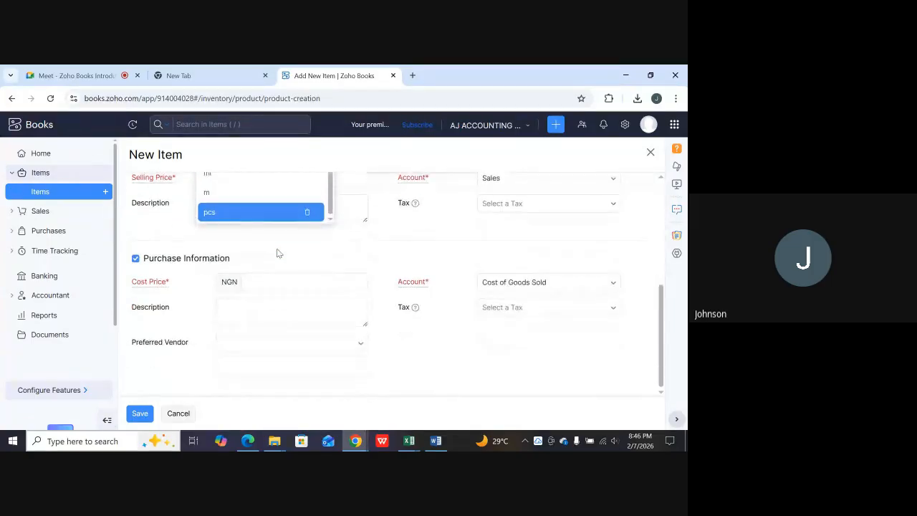
pyautogui.click(252, 212)
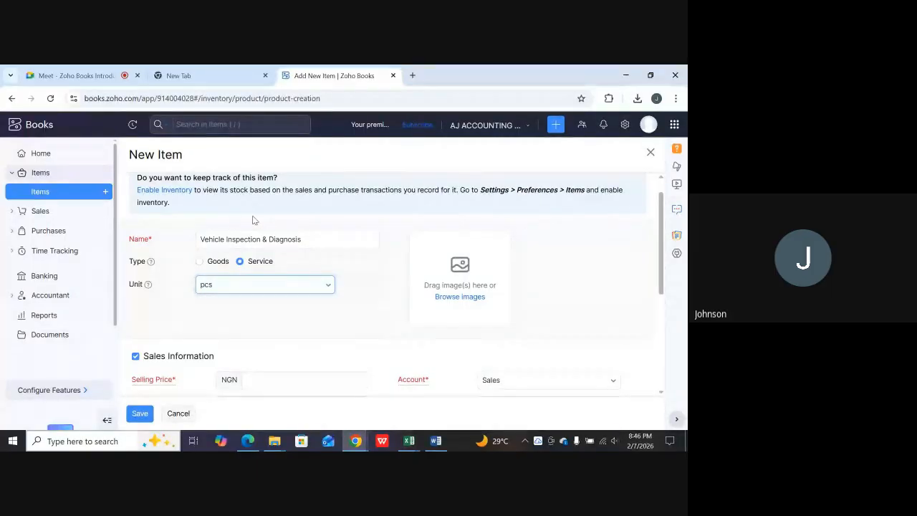
pyautogui.scroll(-3, 276, 217)
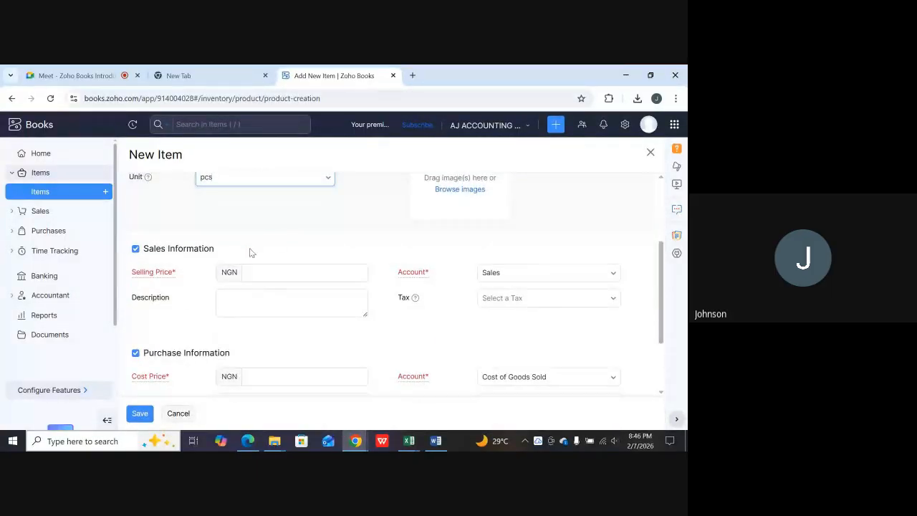
pyautogui.click(243, 251)
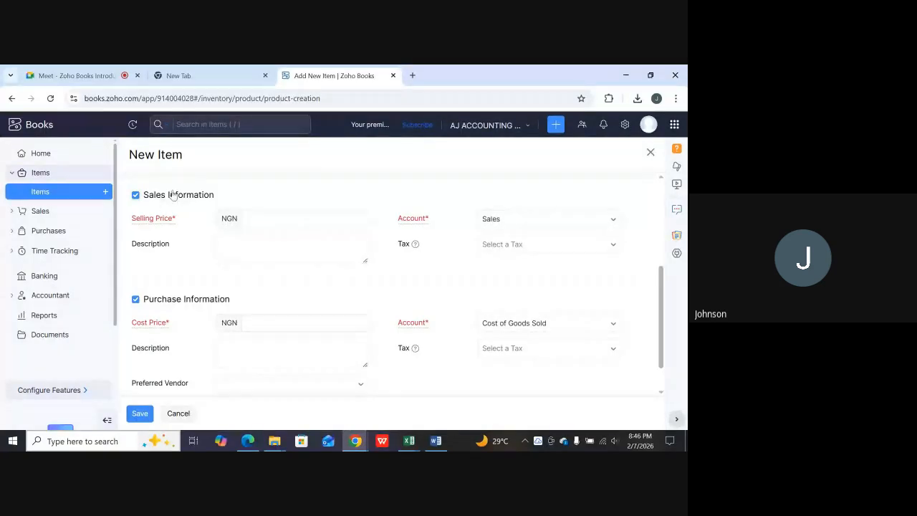
pyautogui.moveTo(151, 218)
pyautogui.scroll(3, 264, 232)
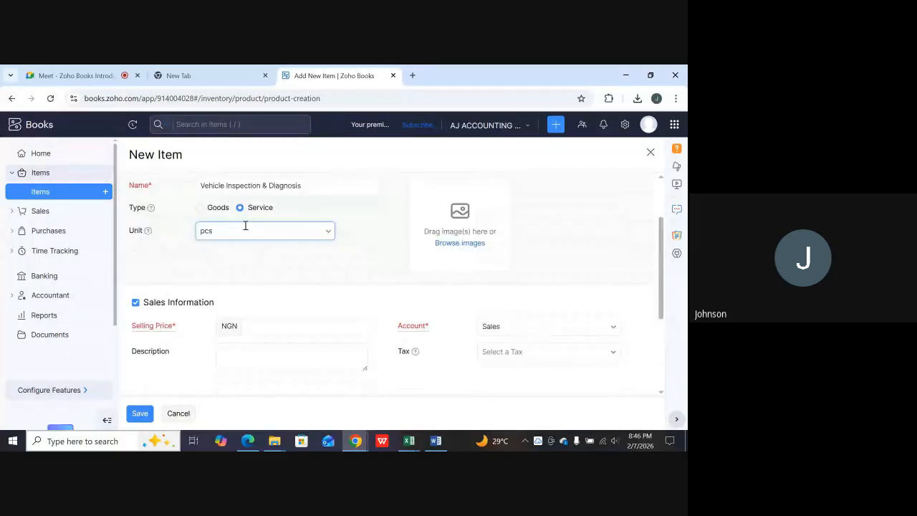
pyautogui.scroll(2, 244, 225)
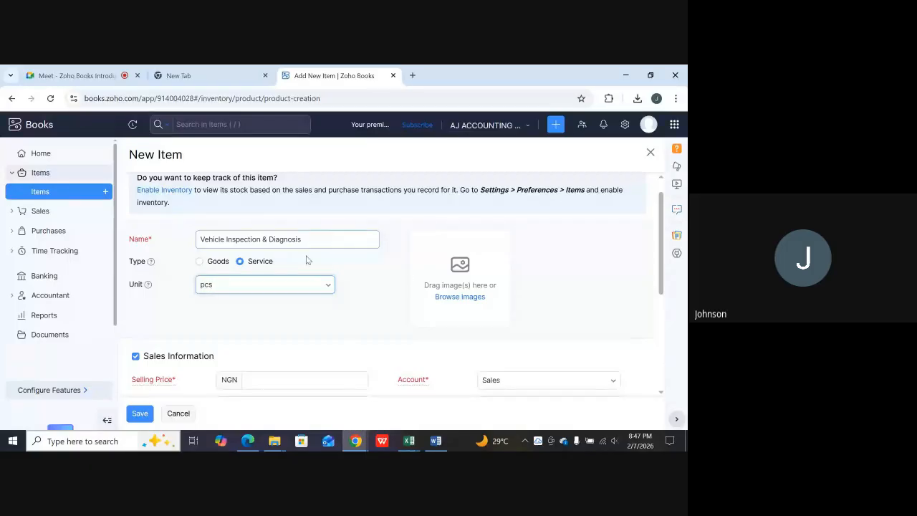
pyautogui.scroll(-3, 293, 311)
# Enter a selling price of 20186.04651, replacing the first attempt of 30000.
pyautogui.click(281, 222)
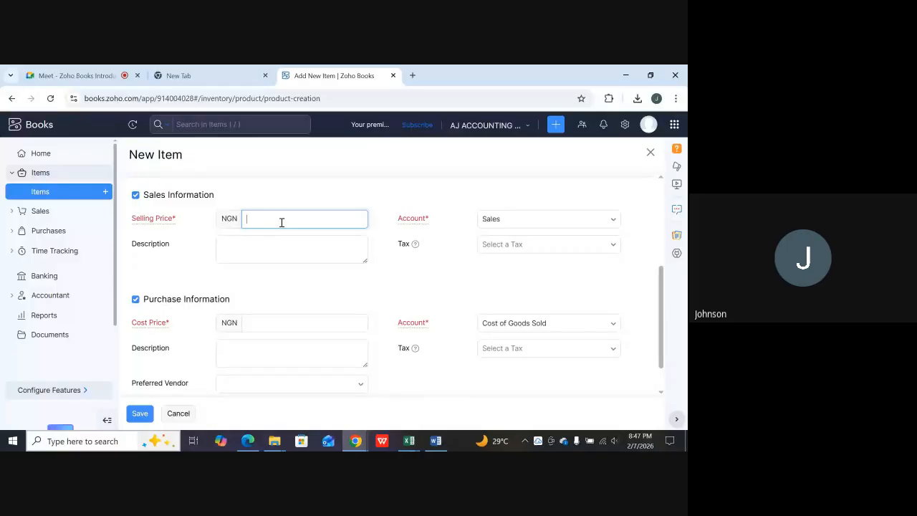
pyautogui.write('20186.04651')
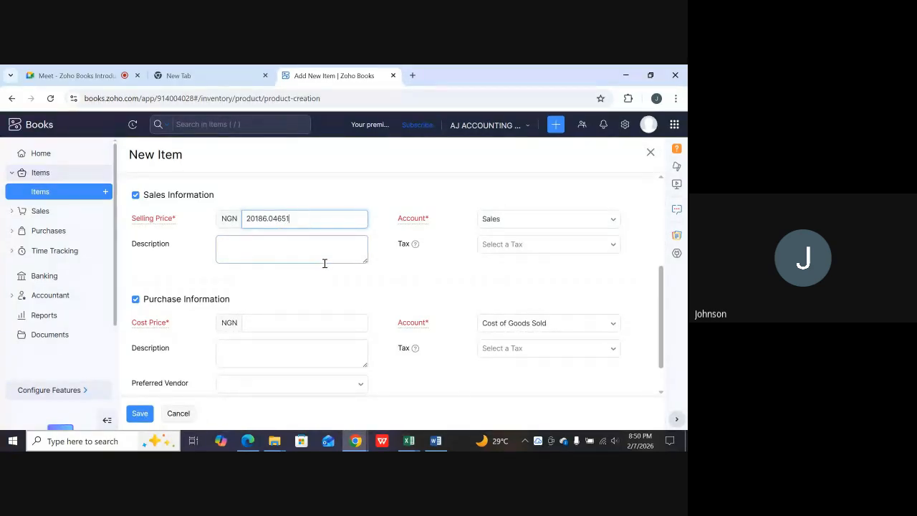
# Enter a cost price of NGN 1 under Cost of Goods Sold and review the Sales and Purchase sections.
pyautogui.moveTo(296, 217); pyautogui.dragTo(240, 222)
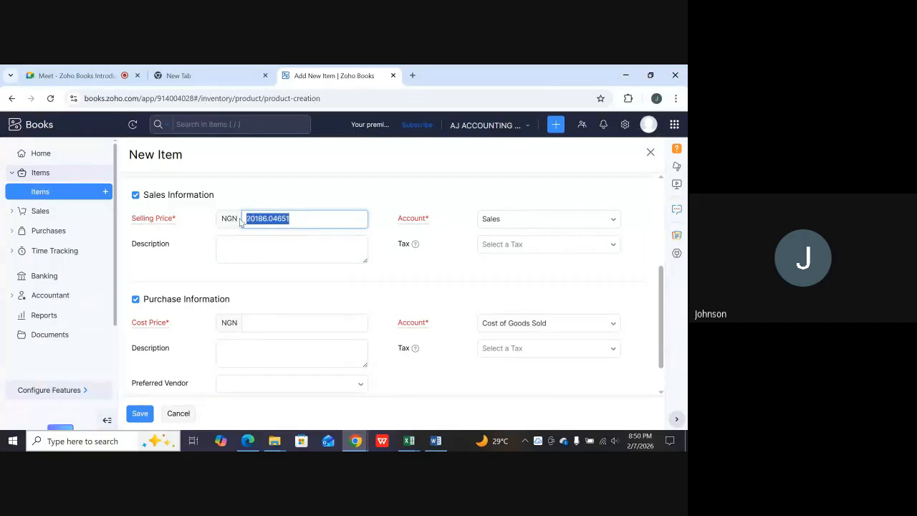
pyautogui.click(265, 254)
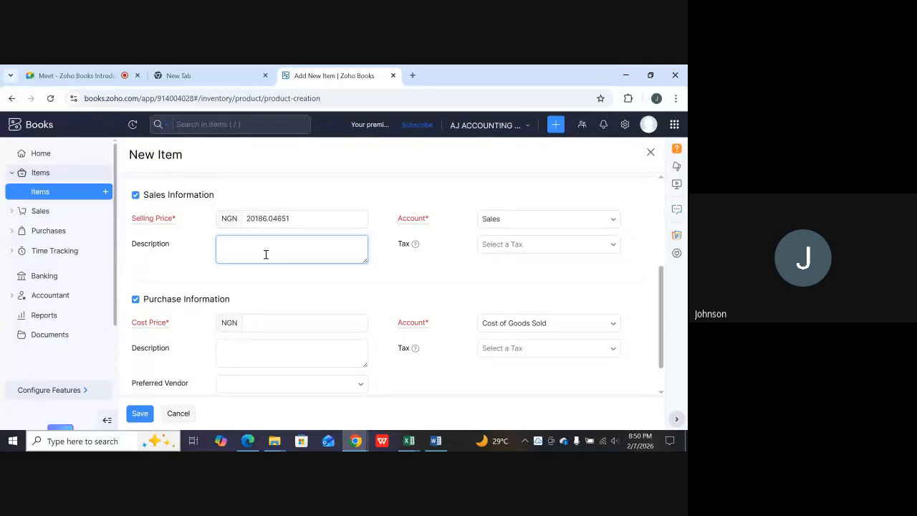
pyautogui.scroll(-1, 262, 253)
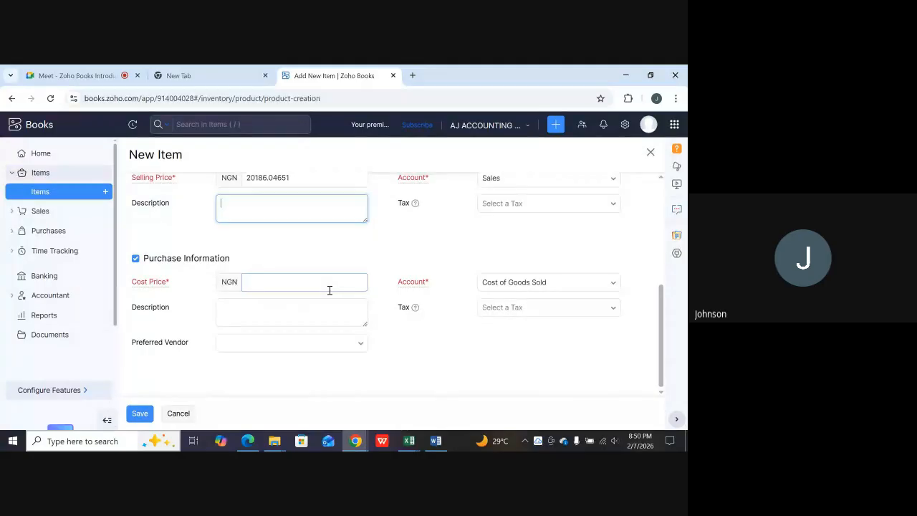
pyautogui.click(287, 283)
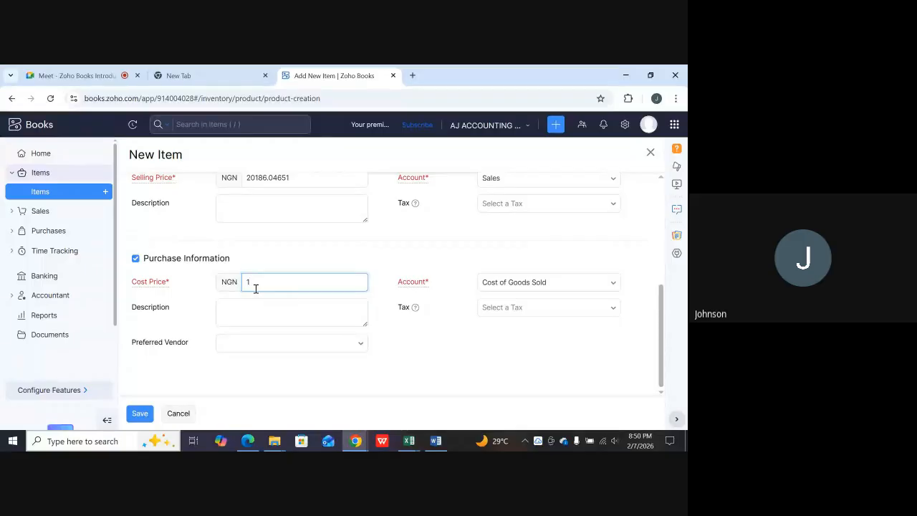
pyautogui.moveTo(154, 283)
pyautogui.write('1')
pyautogui.scroll(3, 358, 337)
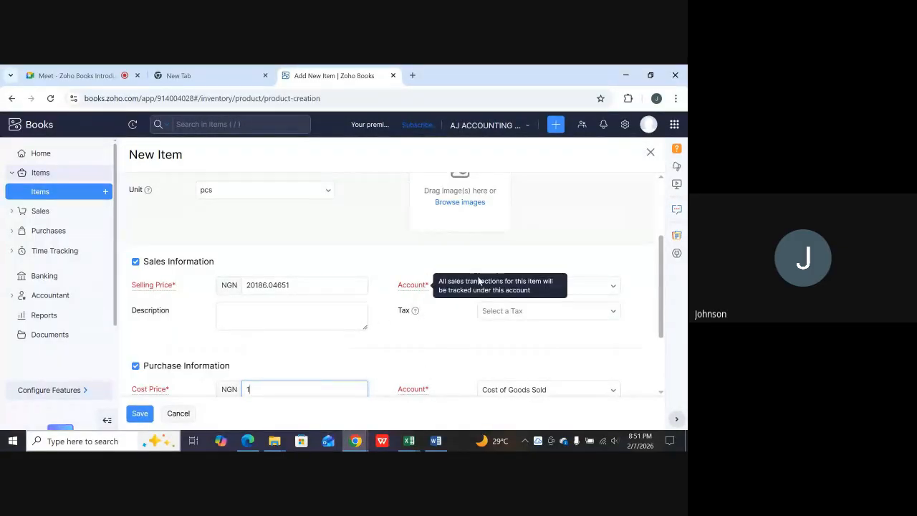
pyautogui.scroll(1, 494, 265)
pyautogui.scroll(-1, 496, 276)
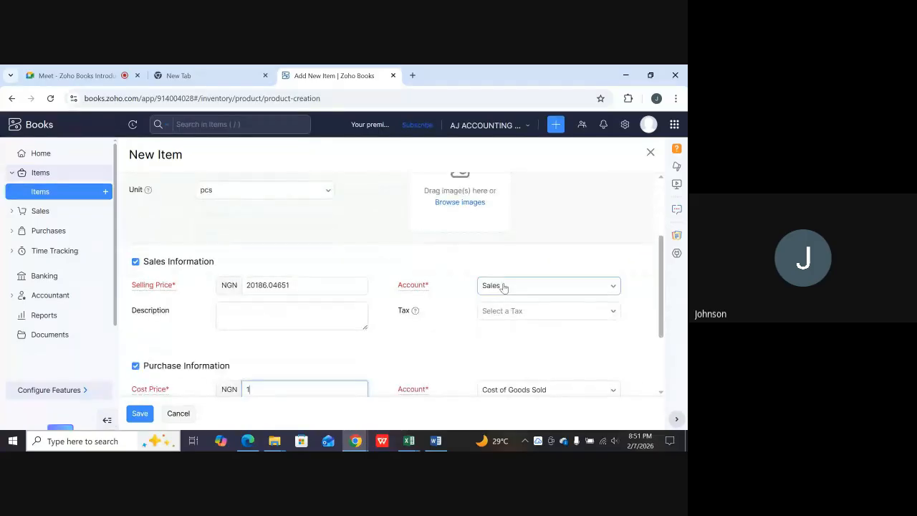
pyautogui.scroll(-1, 507, 292)
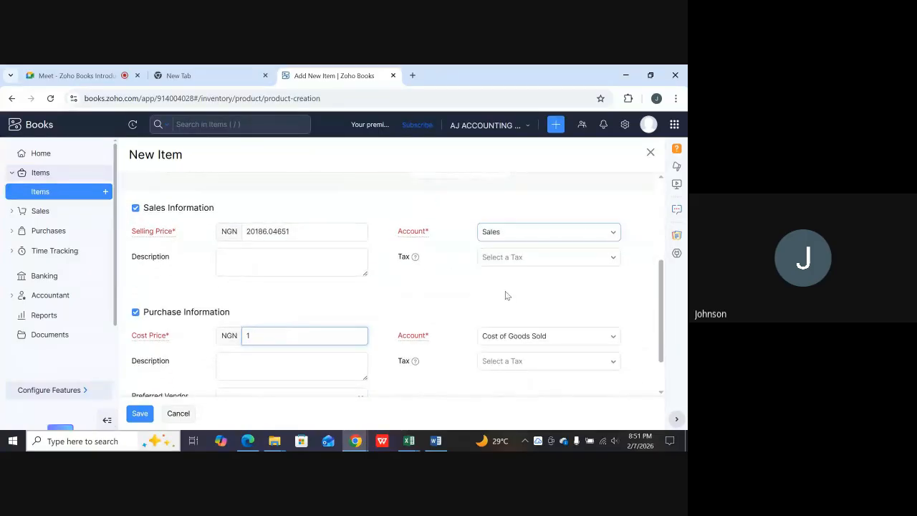
pyautogui.click(529, 263)
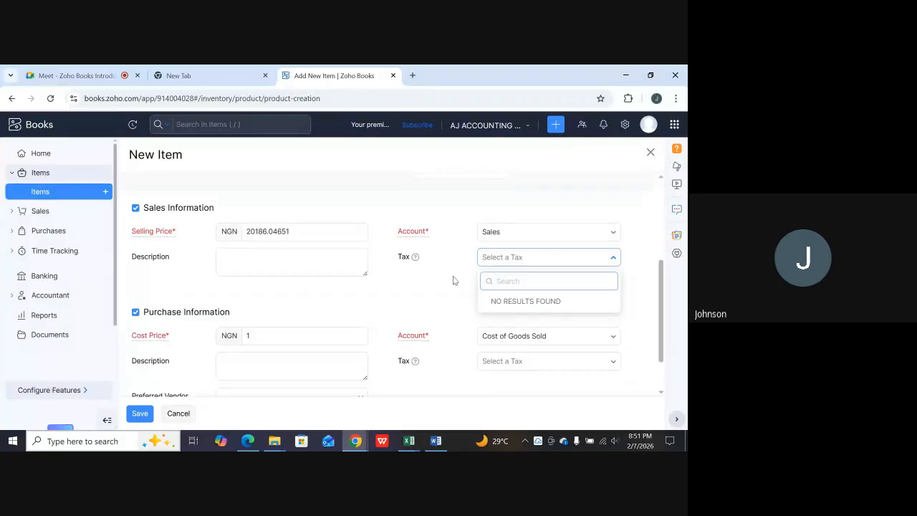
pyautogui.click(519, 303)
pyautogui.click(523, 259)
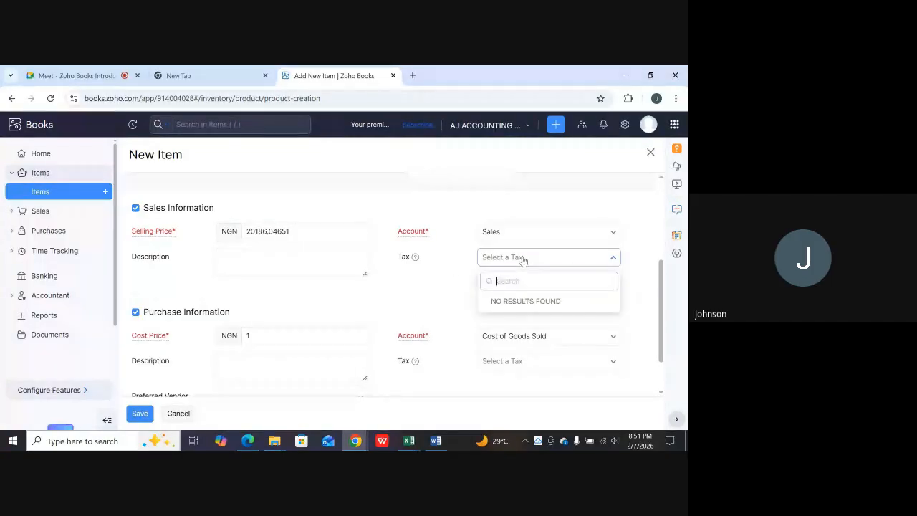
pyautogui.click(521, 313)
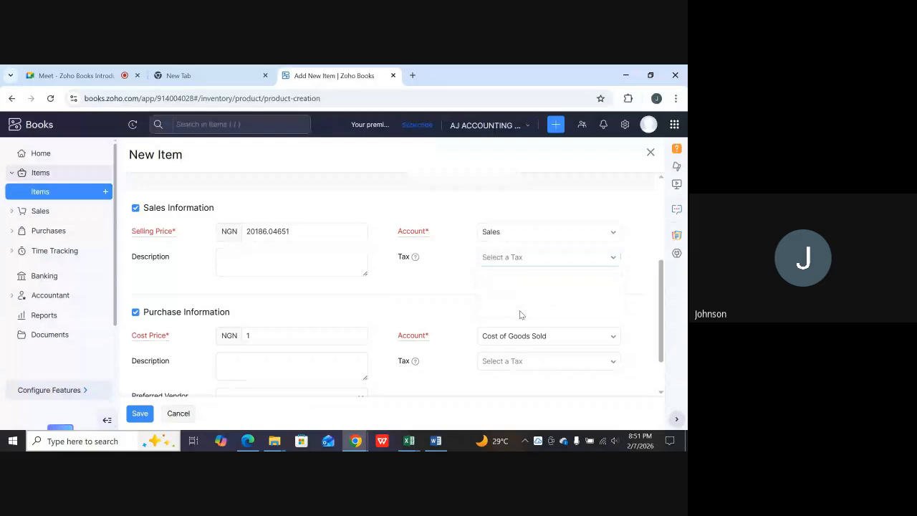
pyautogui.moveTo(415, 260)
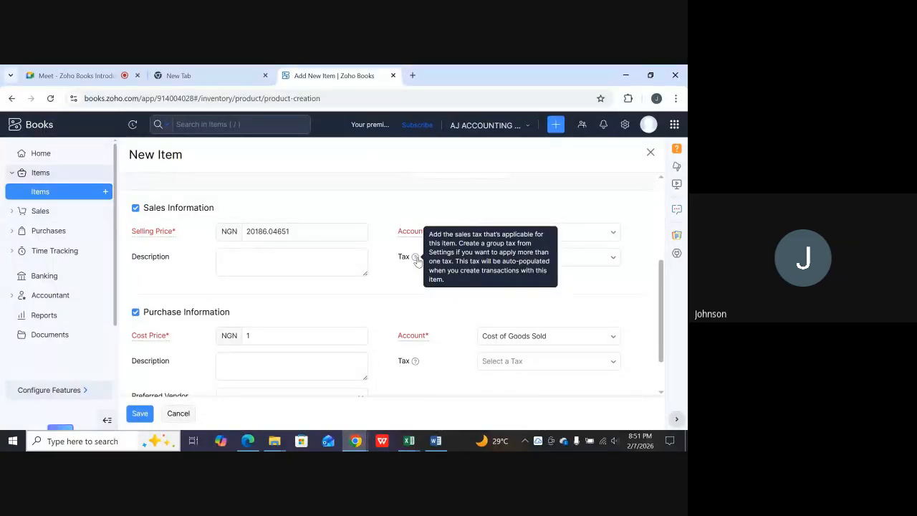
pyautogui.scroll(-1, 492, 282)
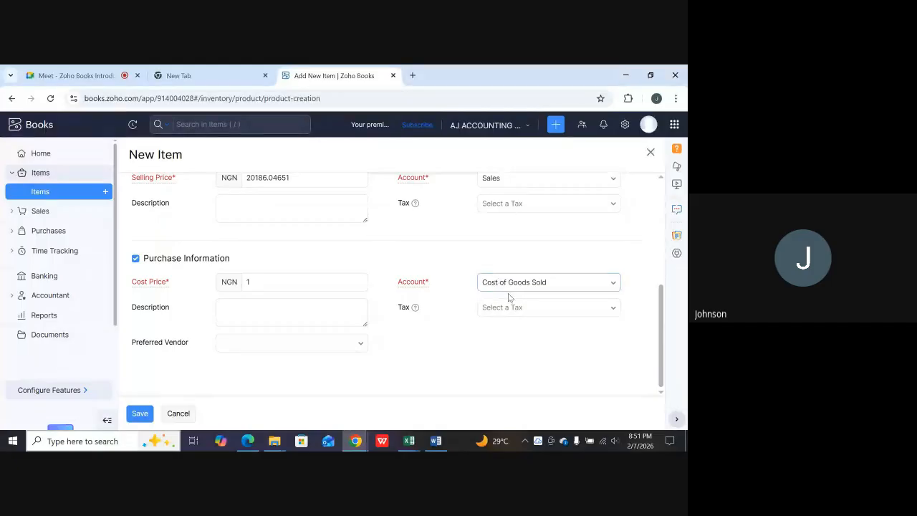
pyautogui.click(541, 317)
pyautogui.click(405, 314)
pyautogui.scroll(2, 515, 280)
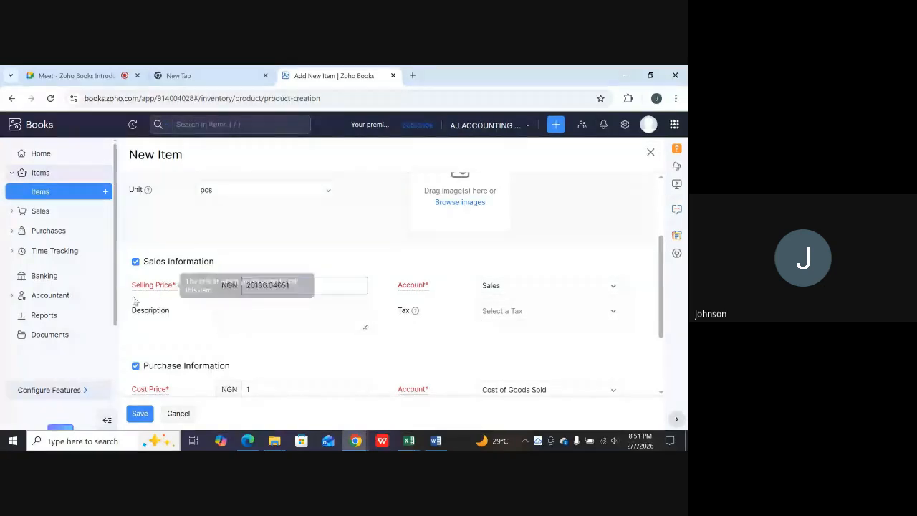
pyautogui.moveTo(415, 310)
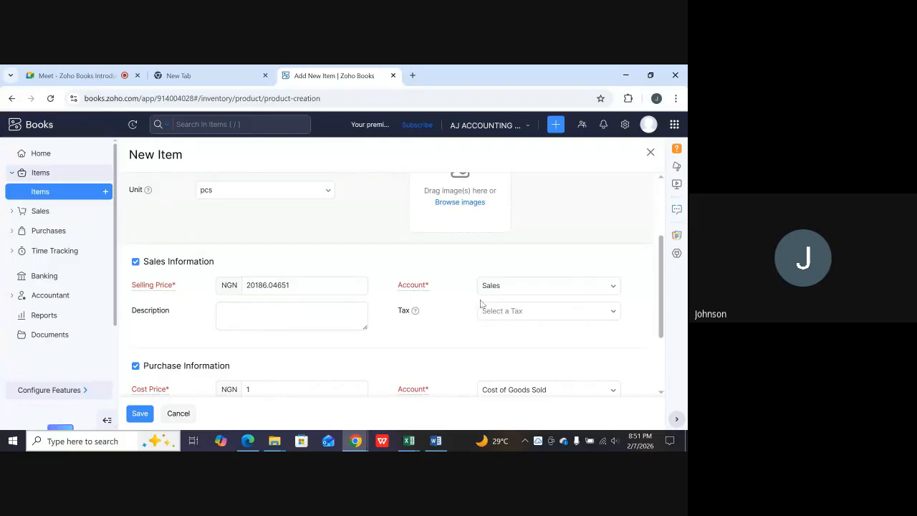
pyautogui.scroll(-2, 266, 285)
pyautogui.scroll(3, 264, 281)
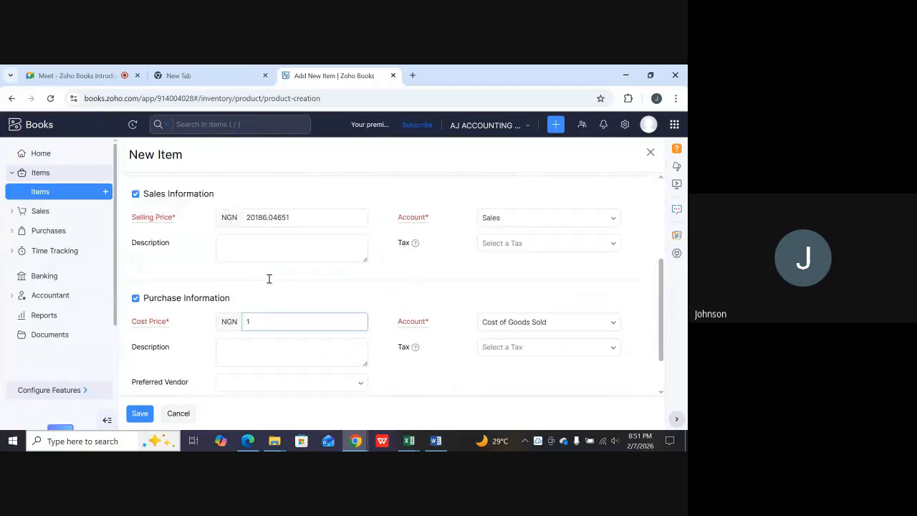
pyautogui.scroll(1, 247, 285)
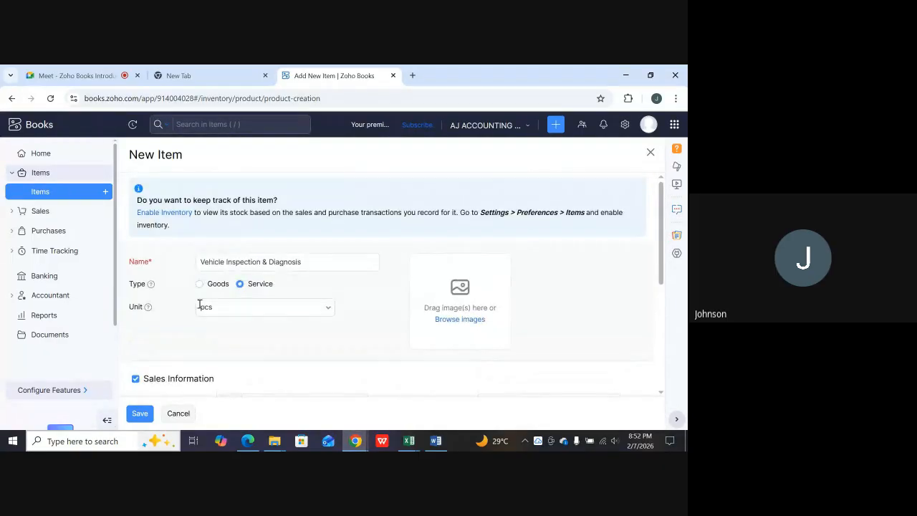
# Save the Vehicle Inspection & Diagnosis service item and expand the Accountant section.
pyautogui.click(139, 413)
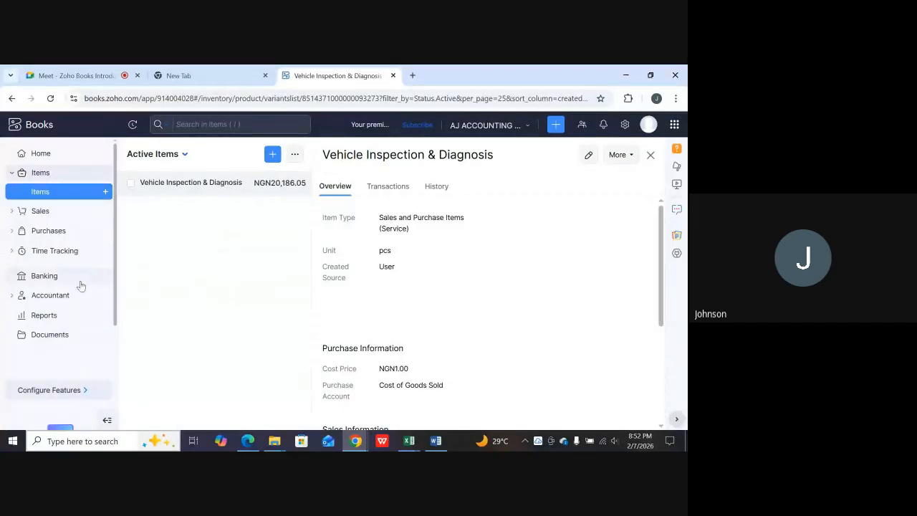
pyautogui.click(59, 296)
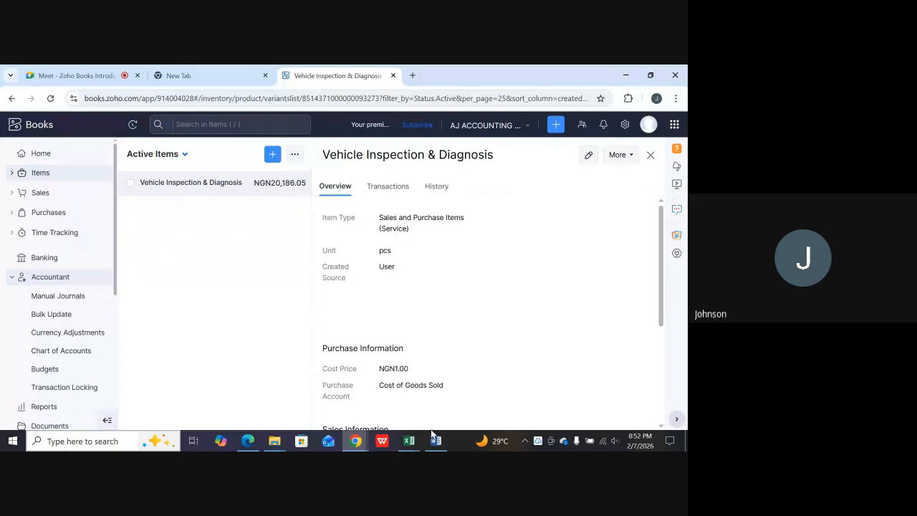
pyautogui.moveTo(437, 446)
pyautogui.moveTo(409, 444)
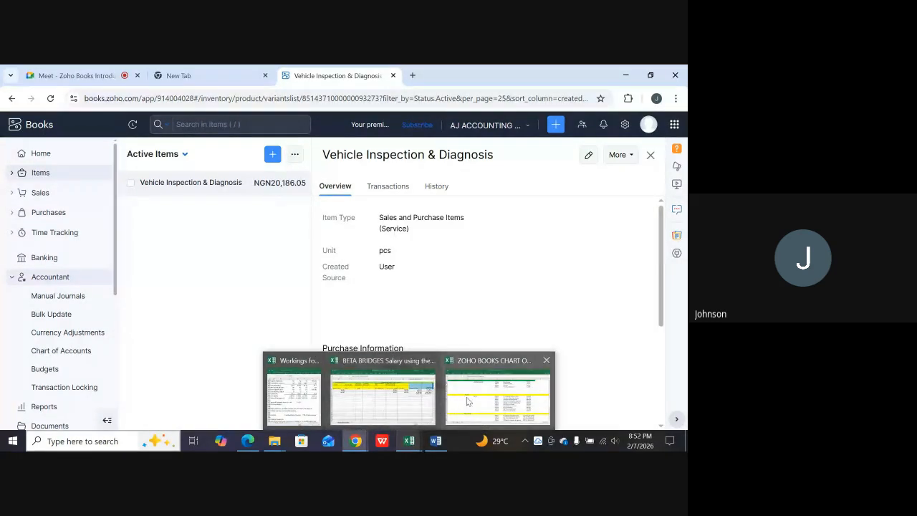
# Fill SLS-Alignment & Wheel Balancing (E69) and SLS-Vehicle Inspection & Diagnosis (E68) yellow.
pyautogui.click(506, 401)
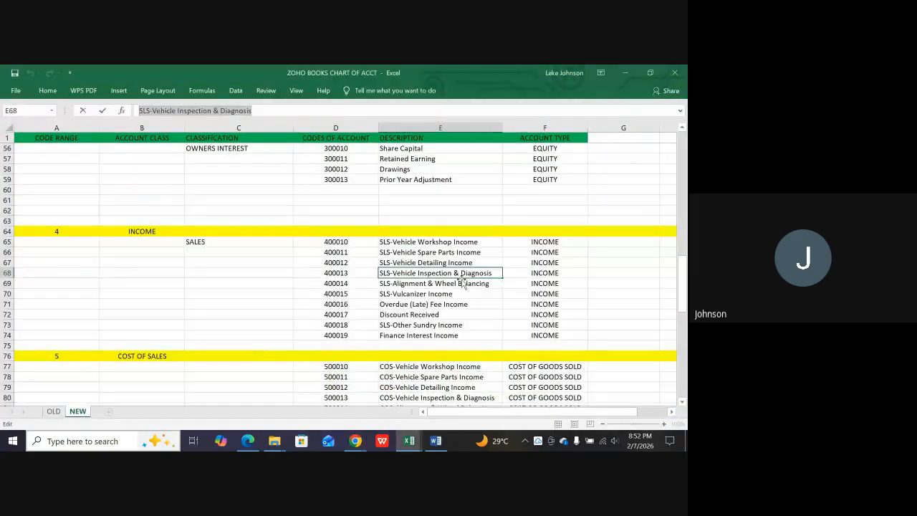
pyautogui.click(417, 244)
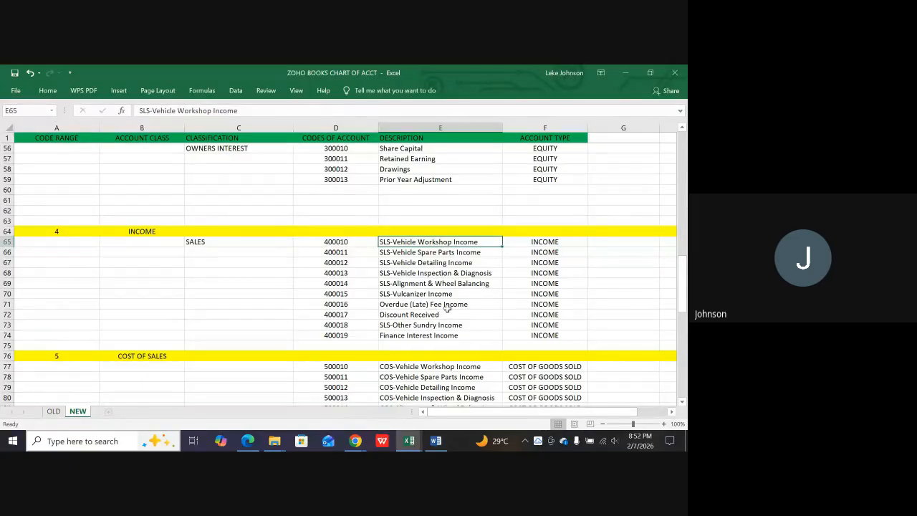
pyautogui.click(407, 284)
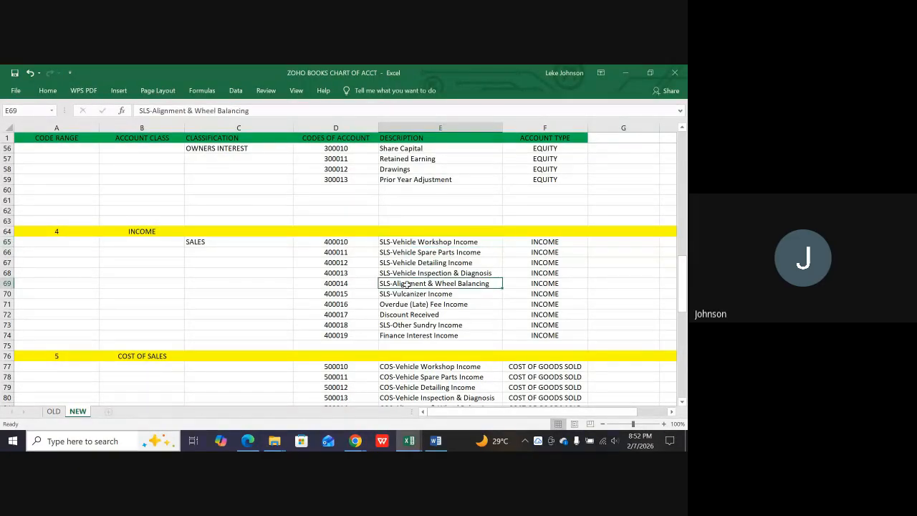
pyautogui.click(47, 90)
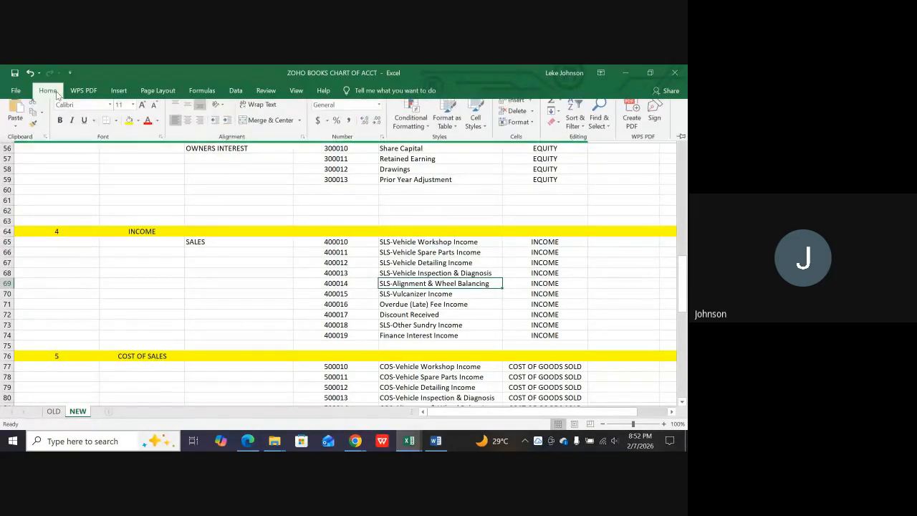
pyautogui.click(130, 128)
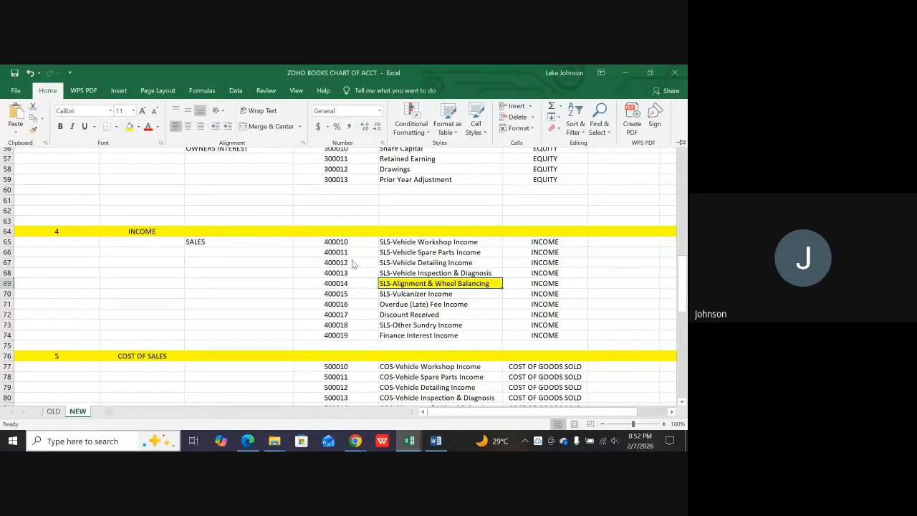
pyautogui.click(466, 291)
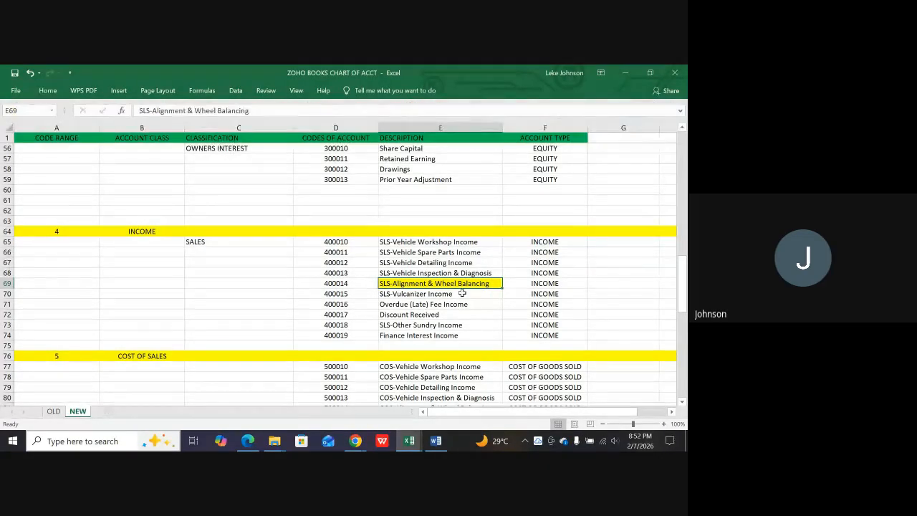
pyautogui.click(417, 273)
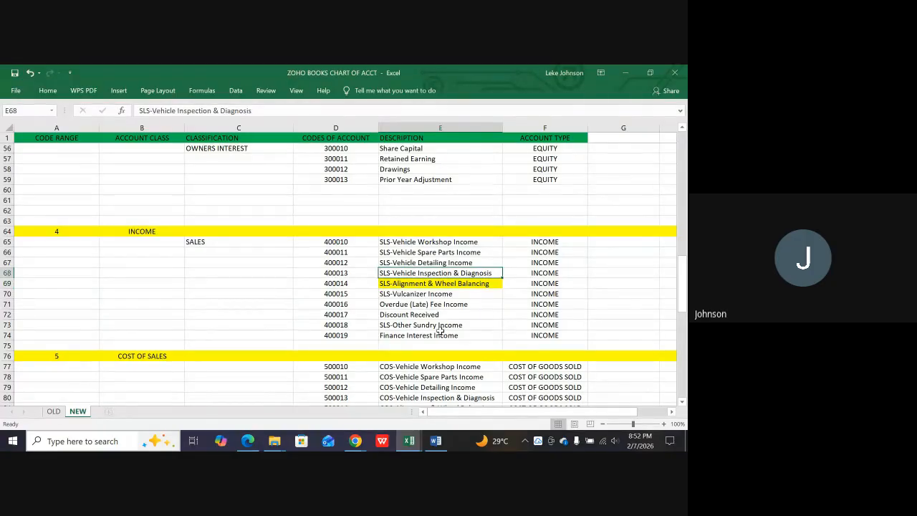
pyautogui.click(423, 284)
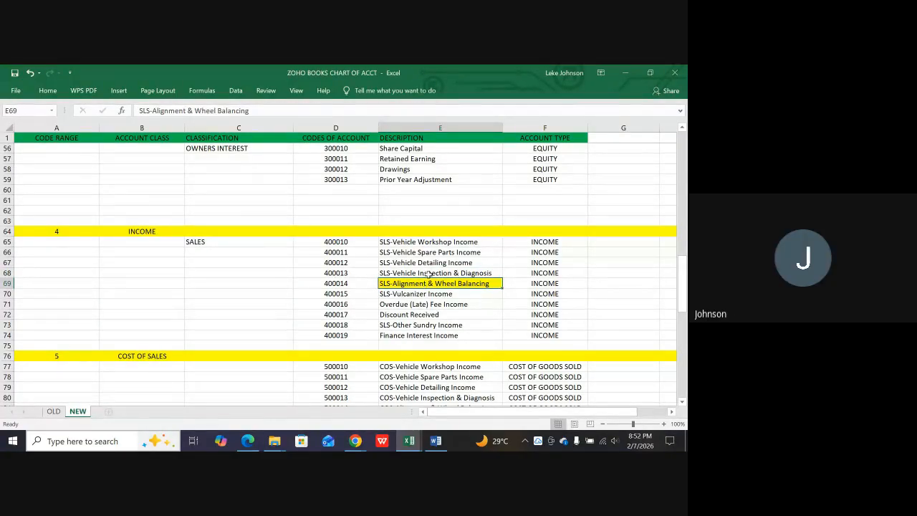
pyautogui.click(417, 275)
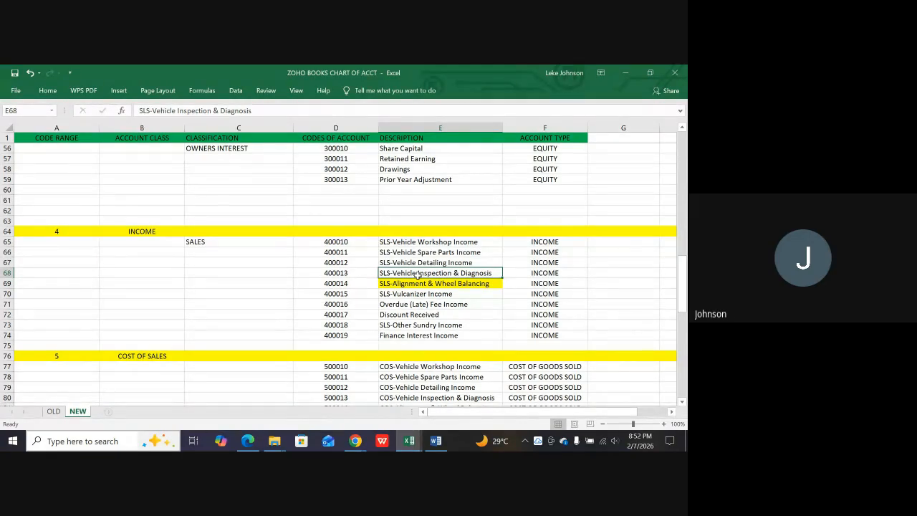
pyautogui.press('F4')
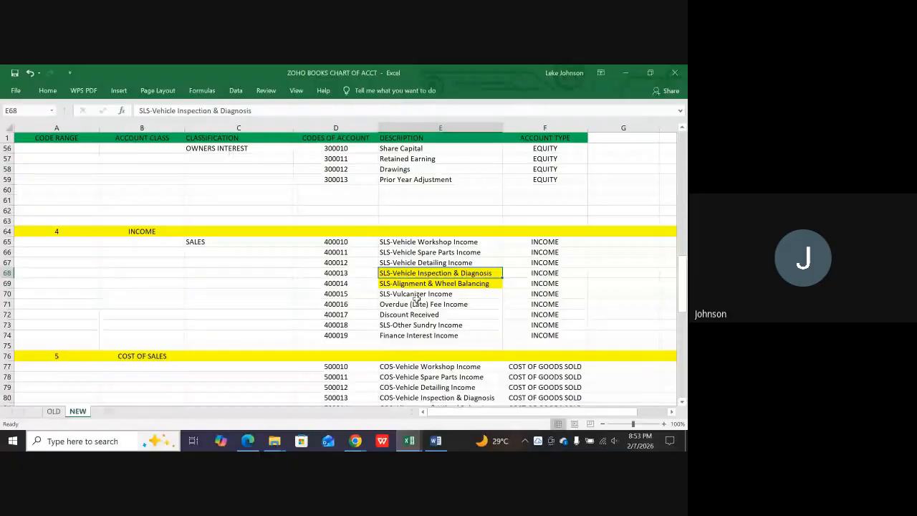
# Set the SLS-Vulcanizer Income cell to white fill.
pyautogui.click(425, 294)
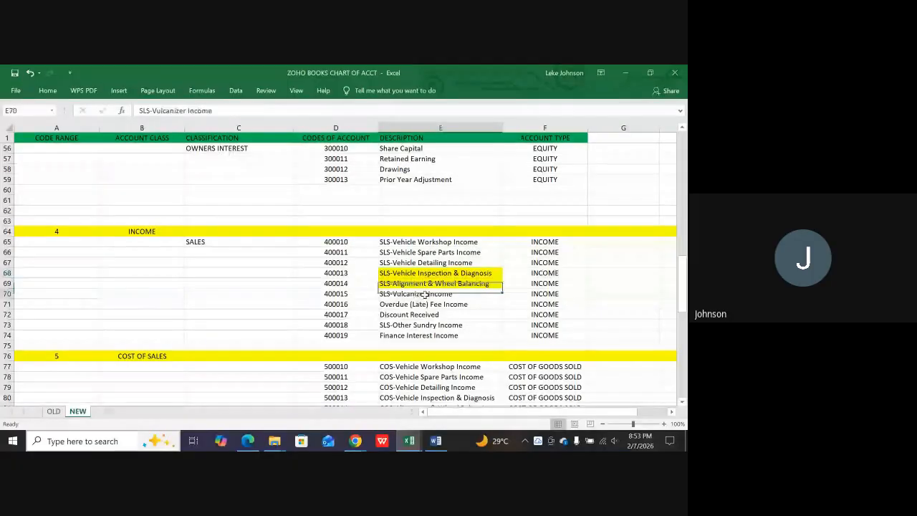
pyautogui.click(14, 91)
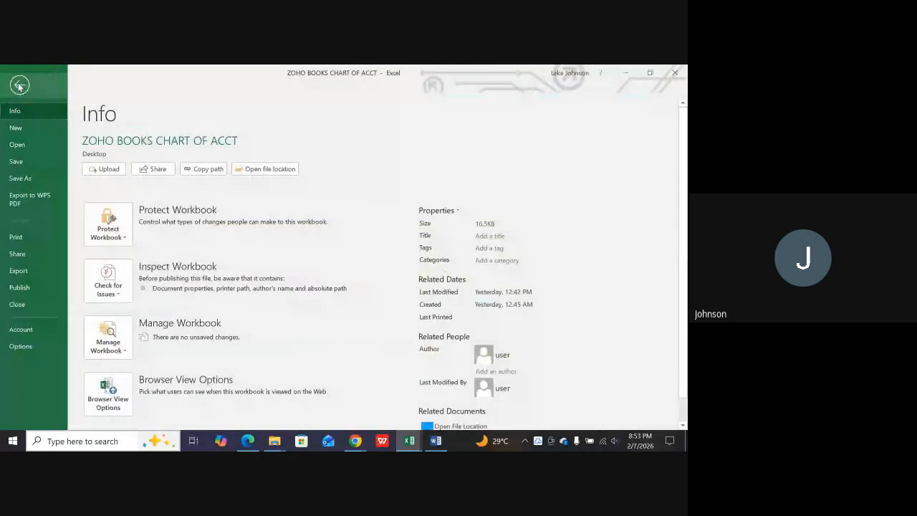
pyautogui.click(12, 86)
pyautogui.click(44, 91)
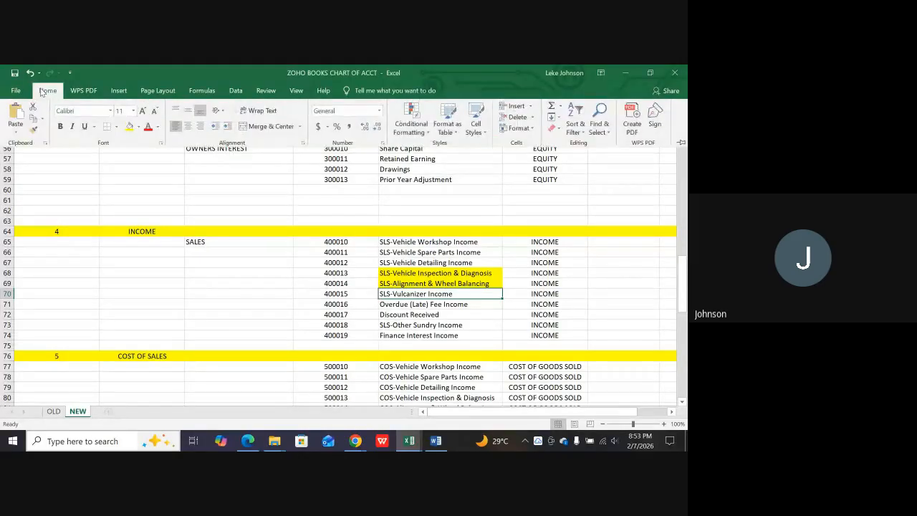
pyautogui.click(139, 129)
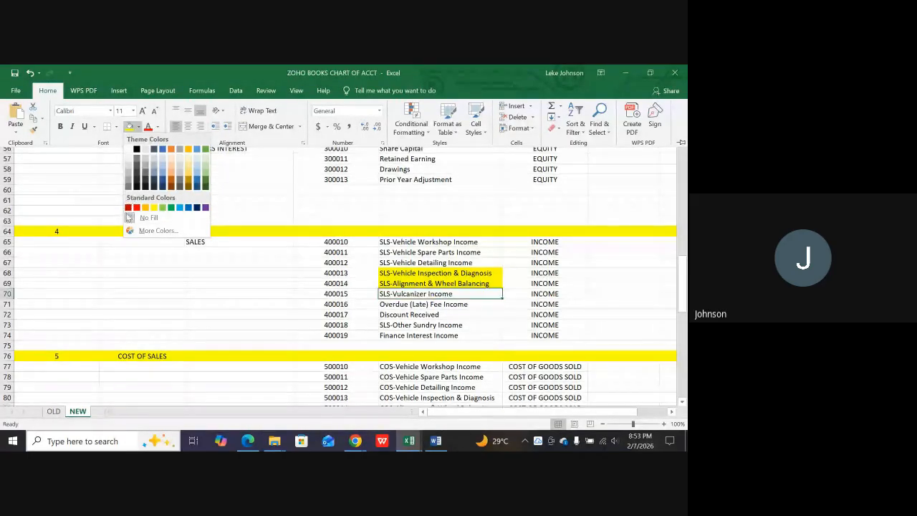
pyautogui.click(129, 150)
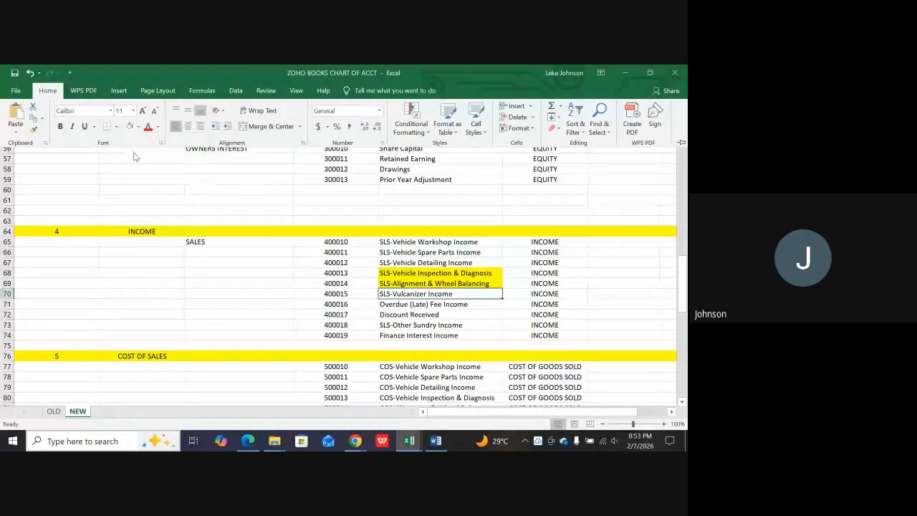
# Remove the yellow fill from the SLS-Alignment & Wheel Balancing cell.
pyautogui.click(422, 283)
pyautogui.click(419, 283)
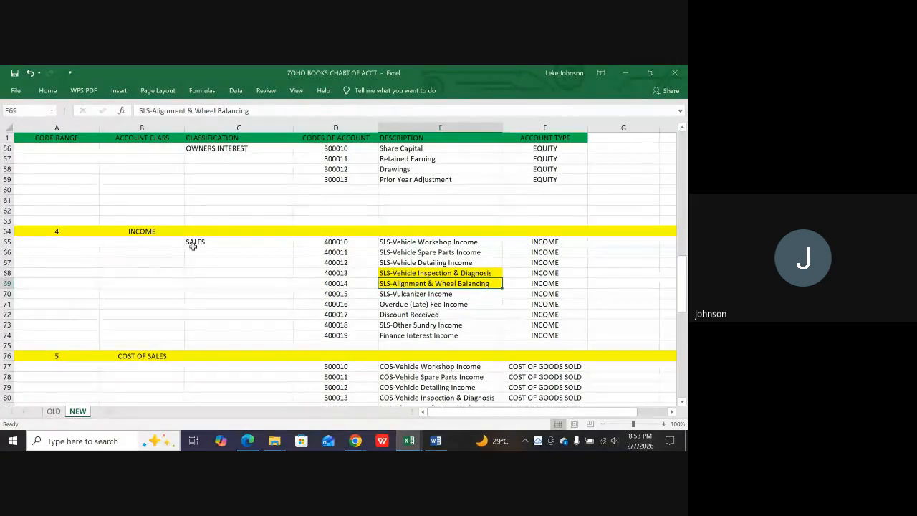
pyautogui.click(47, 91)
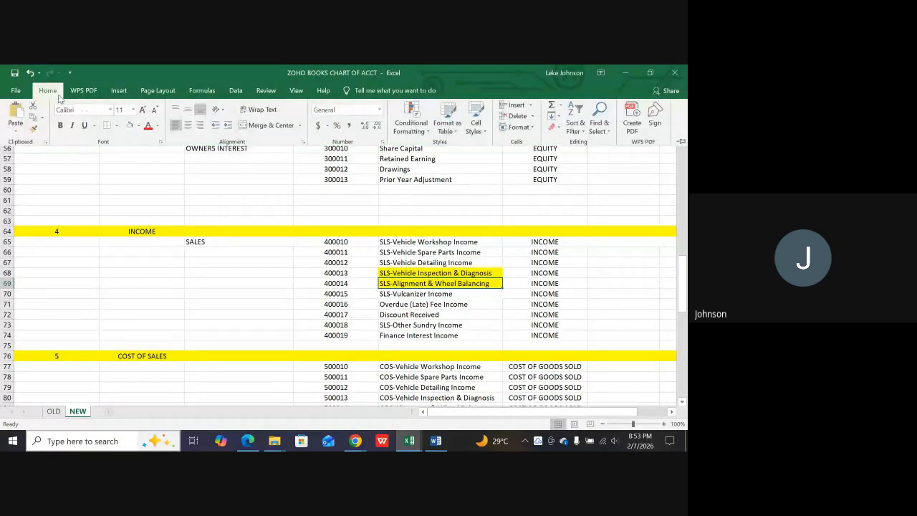
pyautogui.click(130, 126)
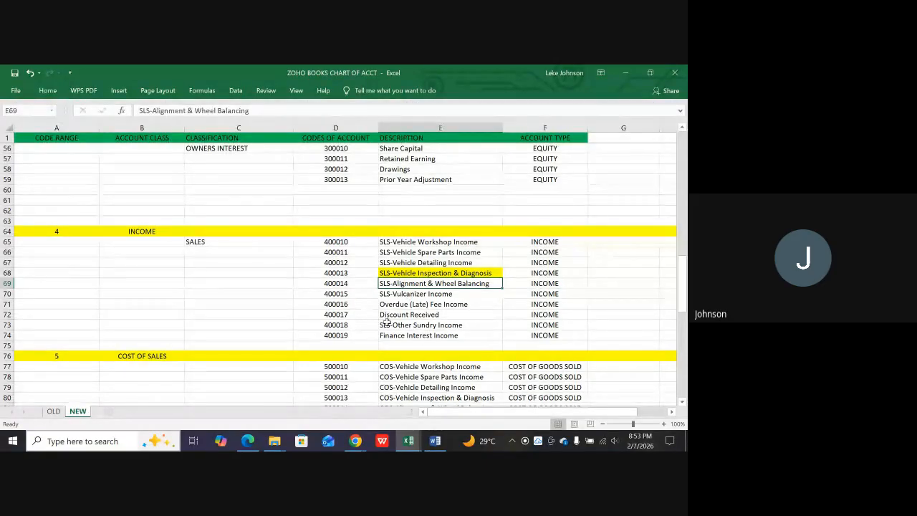
# Copy the name Vehicle Workshop Income from E65 and return to Zoho Books.
pyautogui.click(438, 295)
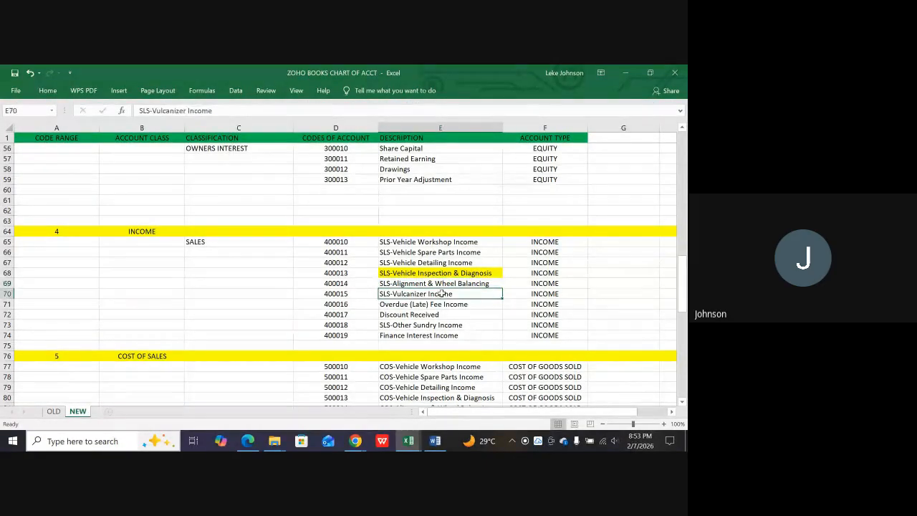
pyautogui.click(438, 273)
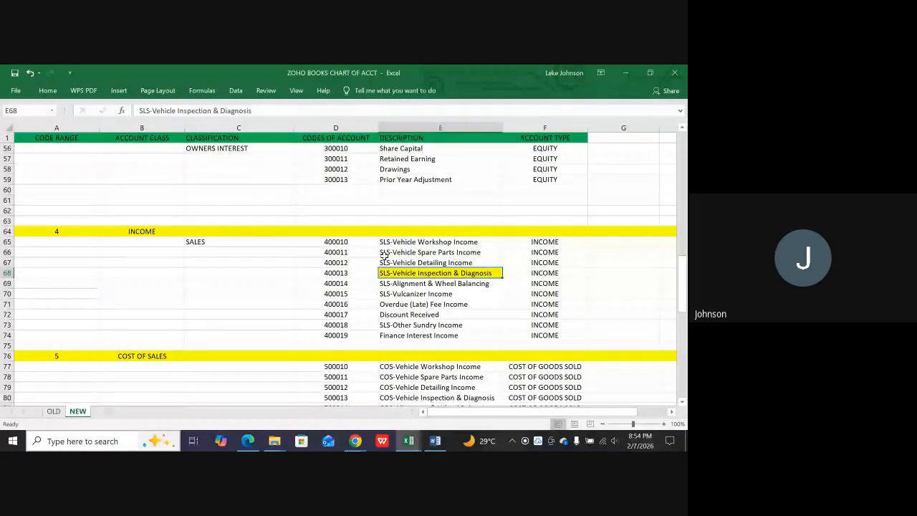
pyautogui.click(422, 242)
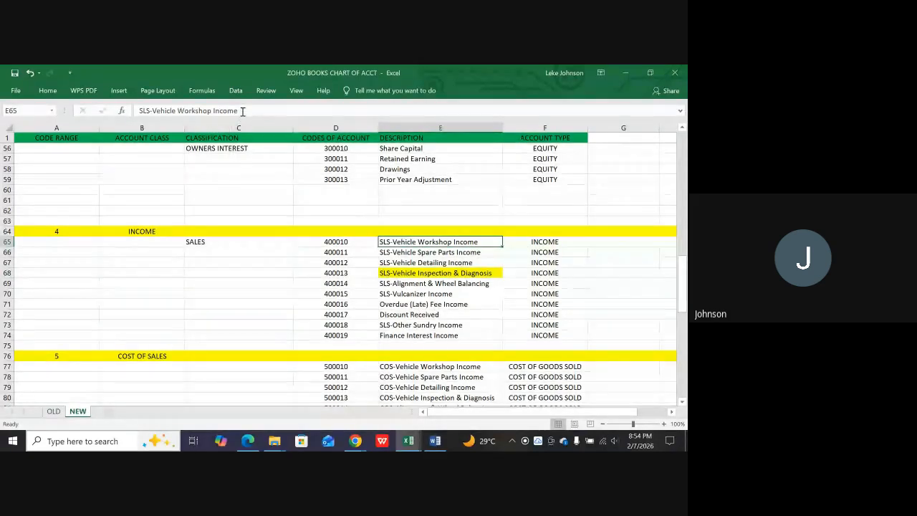
pyautogui.moveTo(238, 111); pyautogui.dragTo(151, 111)
pyautogui.hotkey('ctrl', 'c')
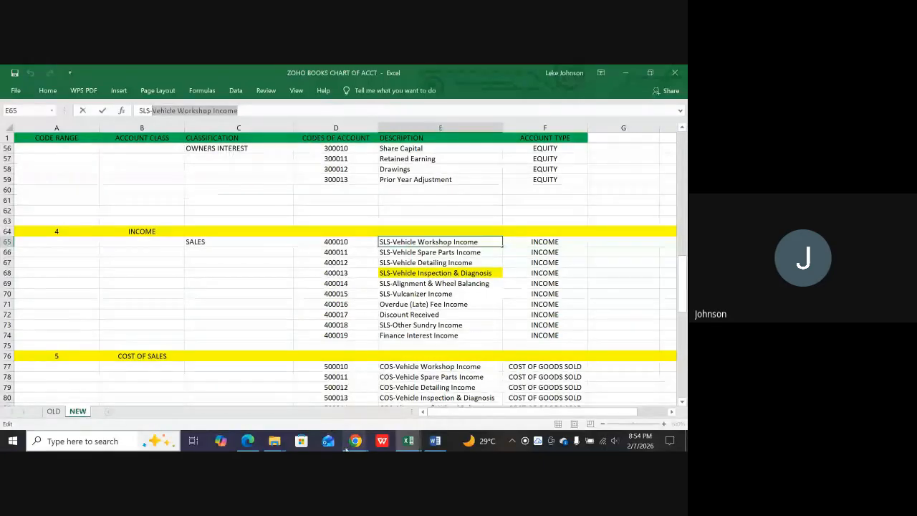
pyautogui.moveTo(358, 436)
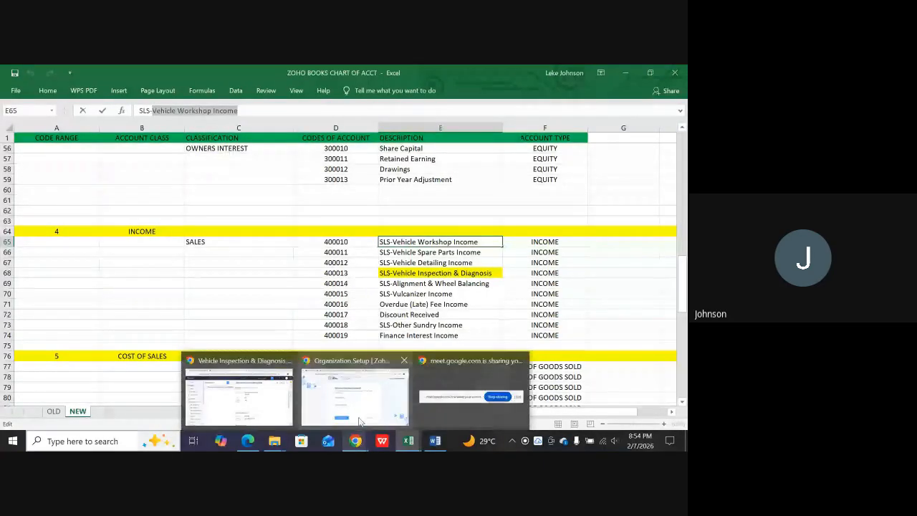
pyautogui.moveTo(253, 392)
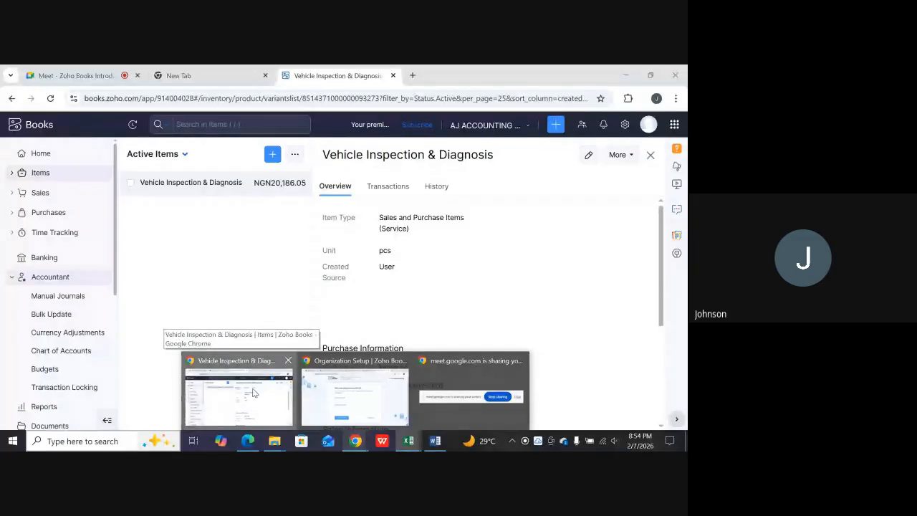
# Start another new item named Vehicle Workshop Income by pasting the copied name.
pyautogui.click(253, 392)
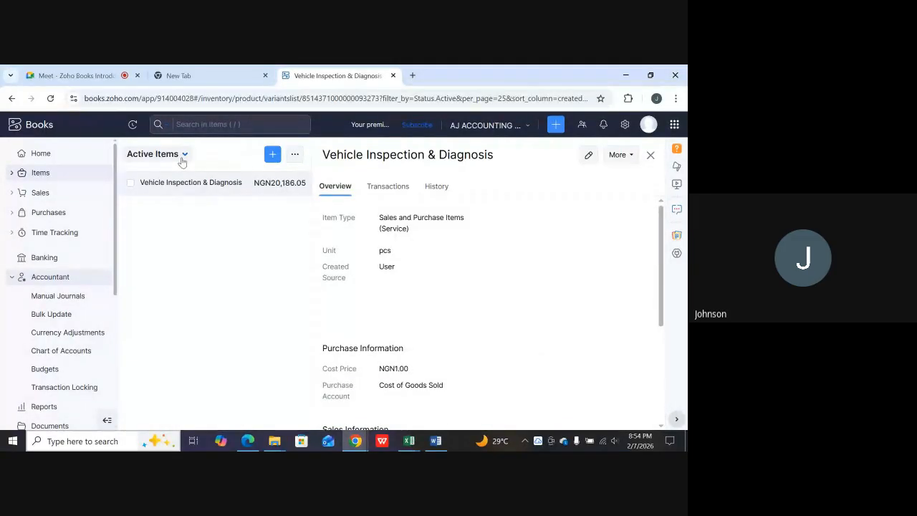
pyautogui.click(272, 154)
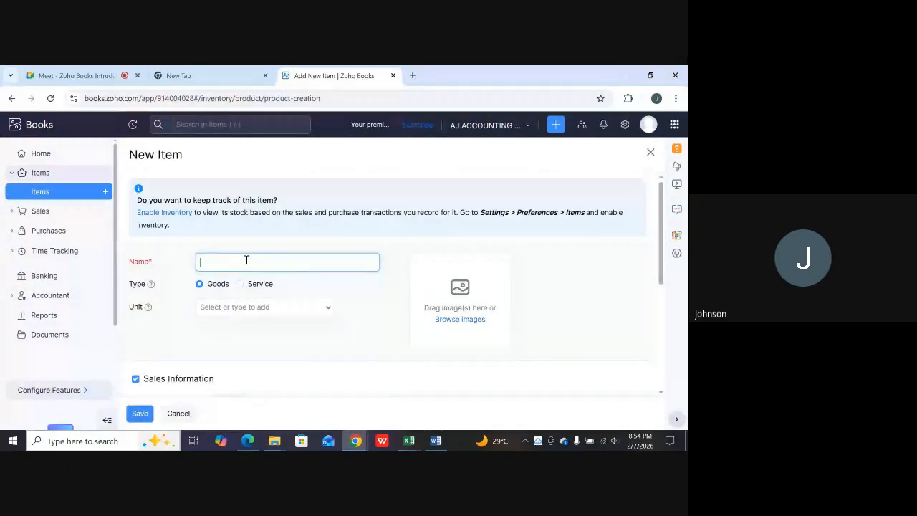
pyautogui.hotkey('ctrl', 'v')
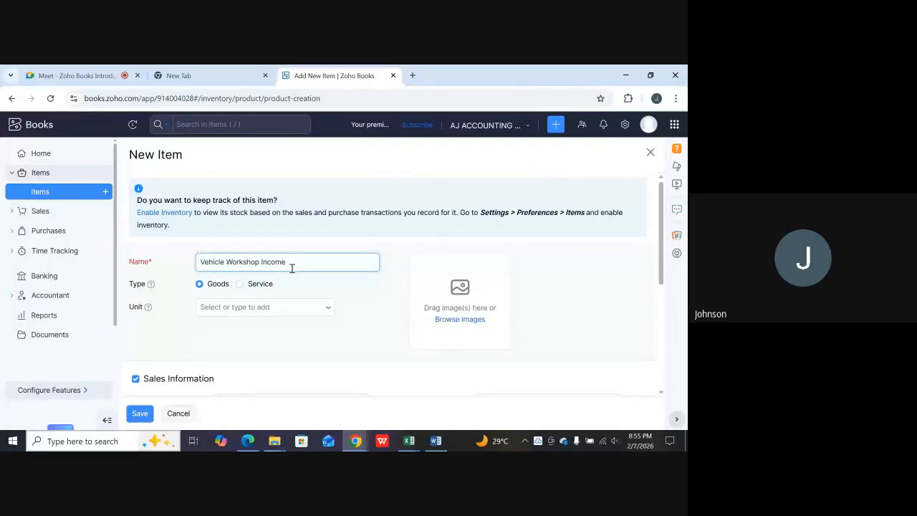
pyautogui.moveTo(288, 262); pyautogui.dragTo(194, 260)
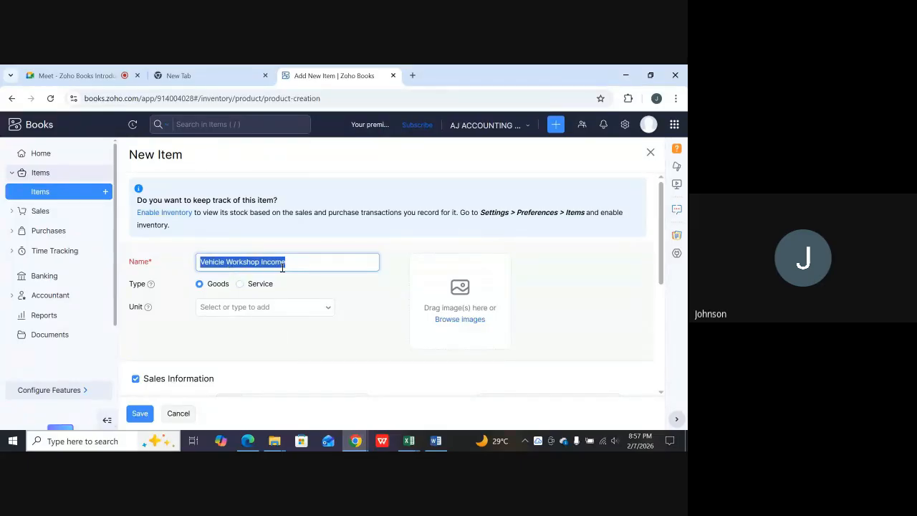
pyautogui.click(209, 262)
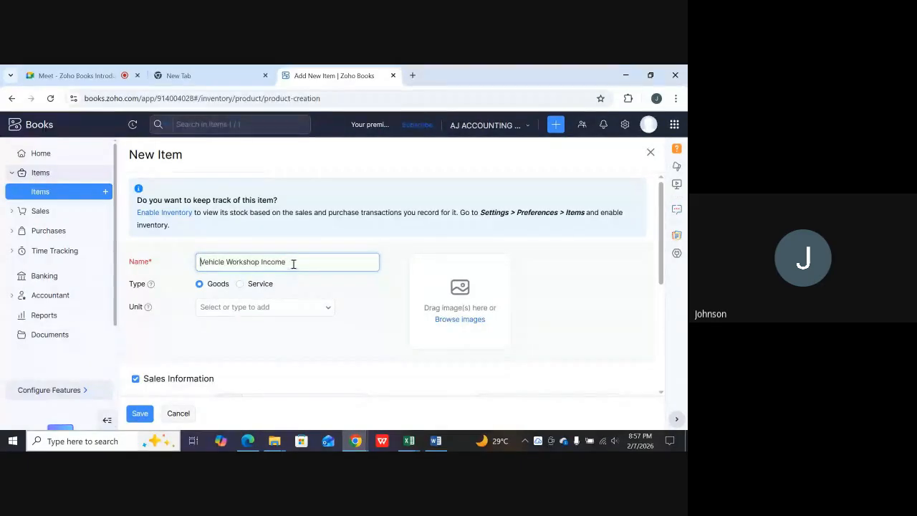
# Make Vehicle Workshop Income a Service item with pcs as its unit.
pyautogui.click(240, 284)
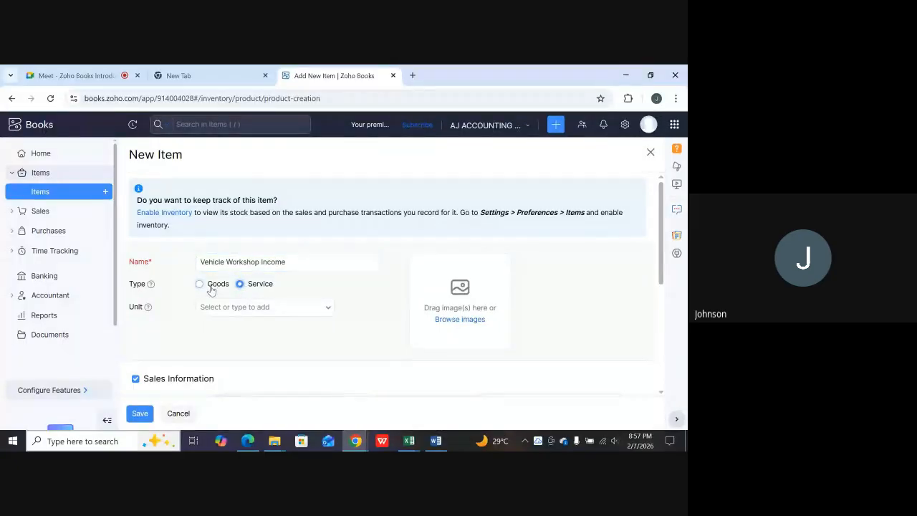
pyautogui.click(275, 306)
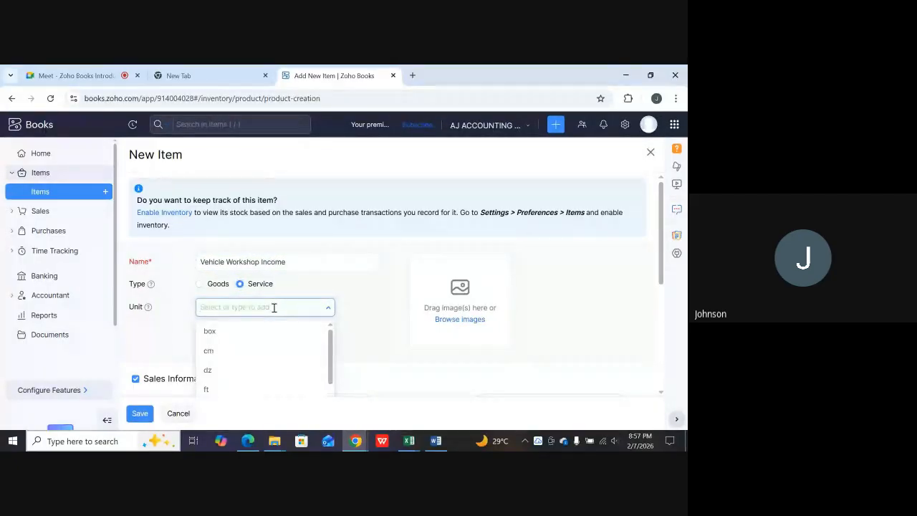
pyautogui.scroll(-5, 262, 351)
pyautogui.scroll(-3, 234, 221)
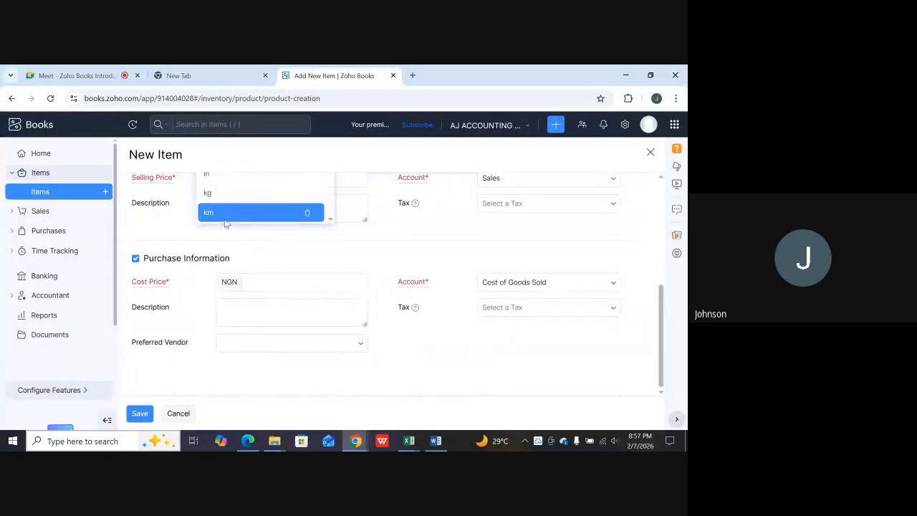
pyautogui.click(225, 214)
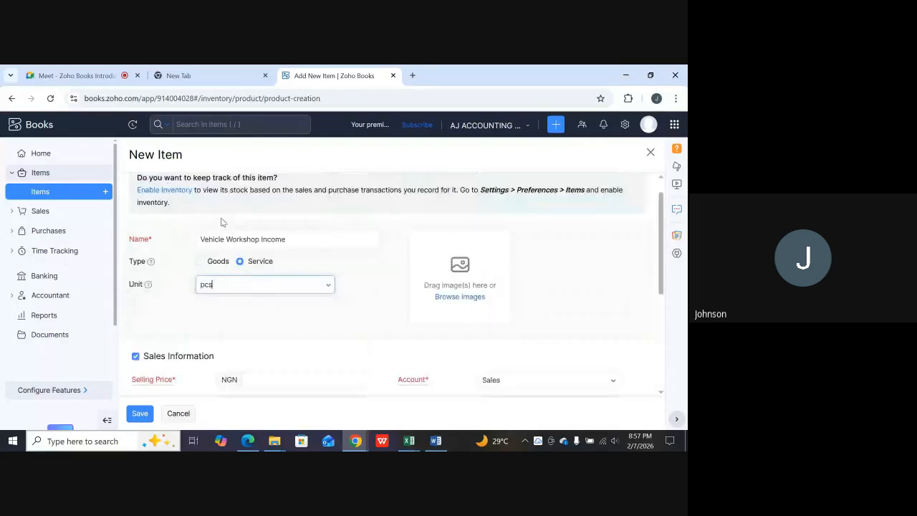
pyautogui.scroll(-3, 270, 269)
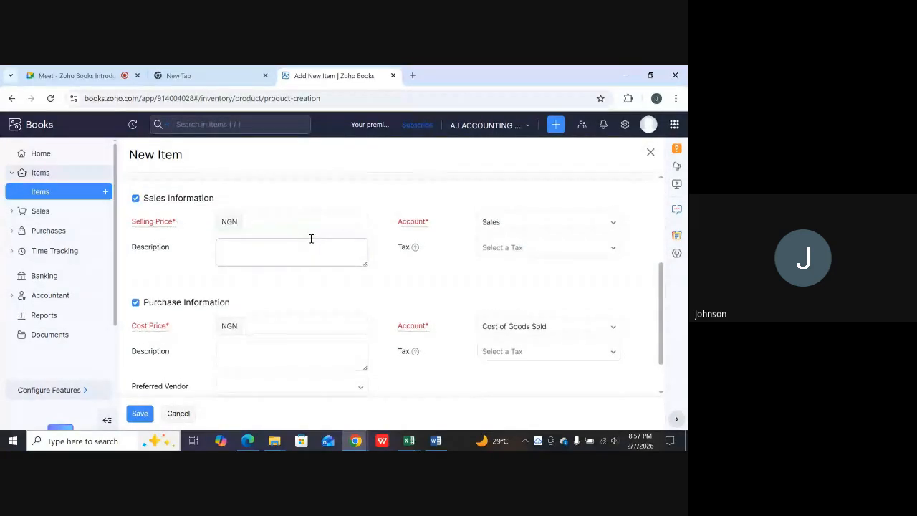
pyautogui.scroll(3, 311, 236)
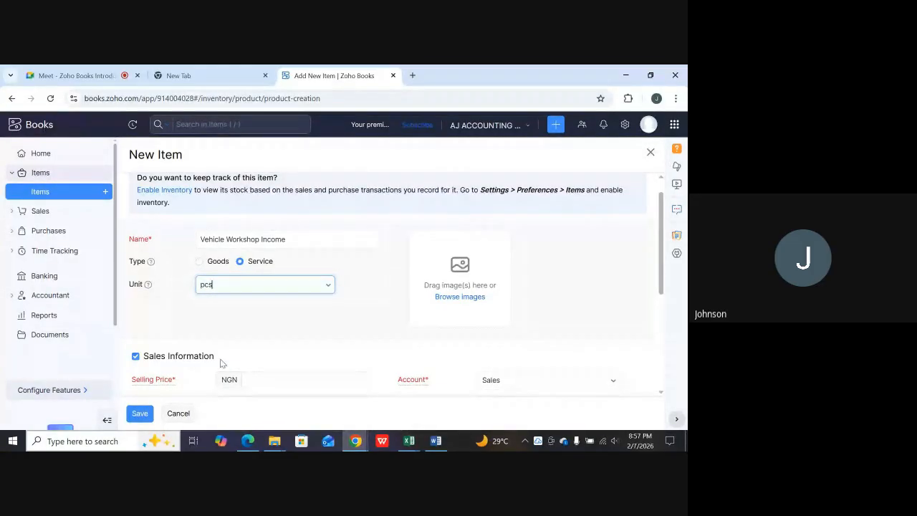
pyautogui.scroll(-3, 218, 360)
# Give the item a selling price of NGN 1, keeping Sales as the account.
pyautogui.click(292, 266)
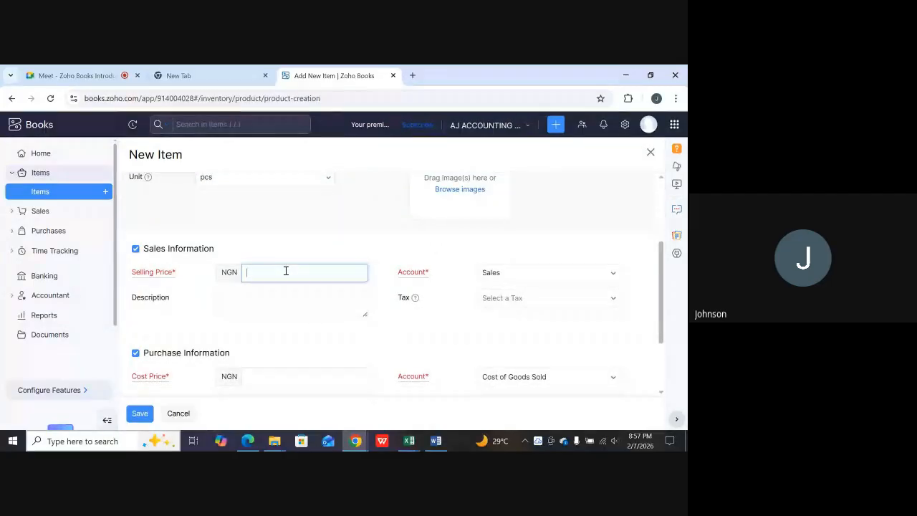
pyautogui.write('1')
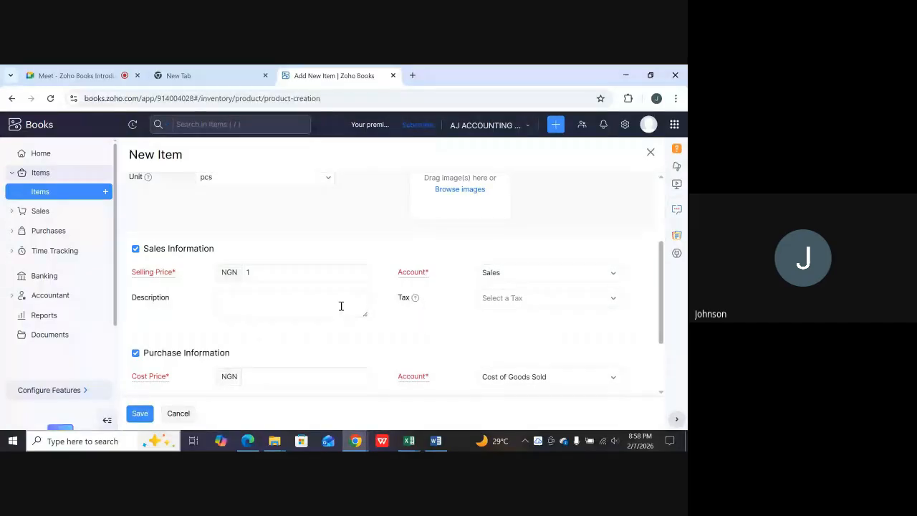
pyautogui.scroll(3, 278, 293)
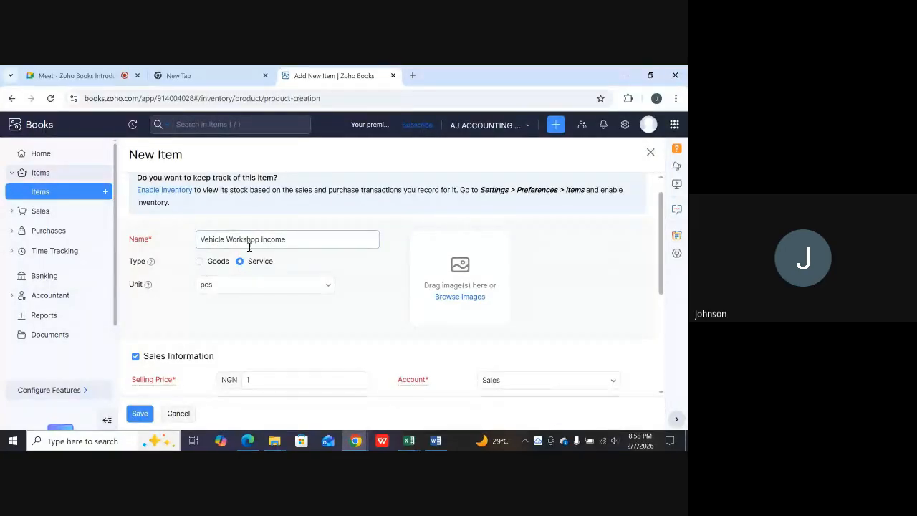
pyautogui.scroll(-2, 550, 366)
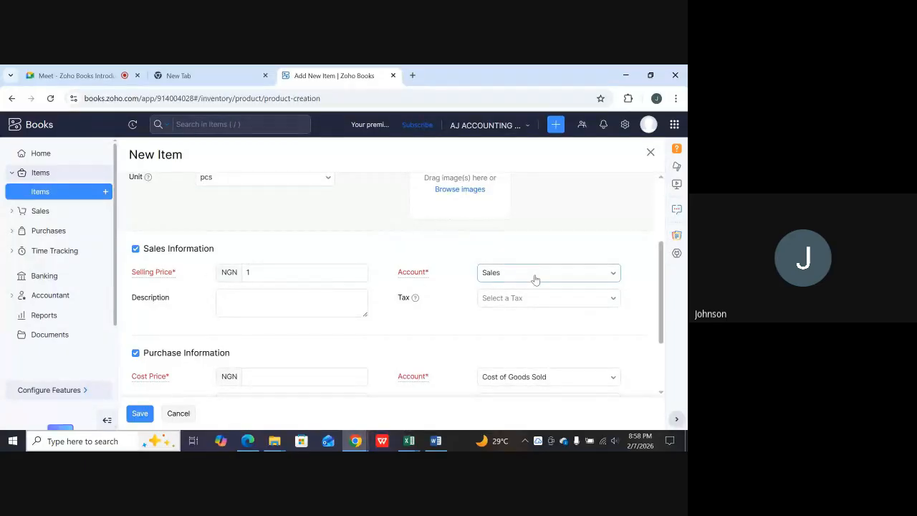
pyautogui.click(583, 278)
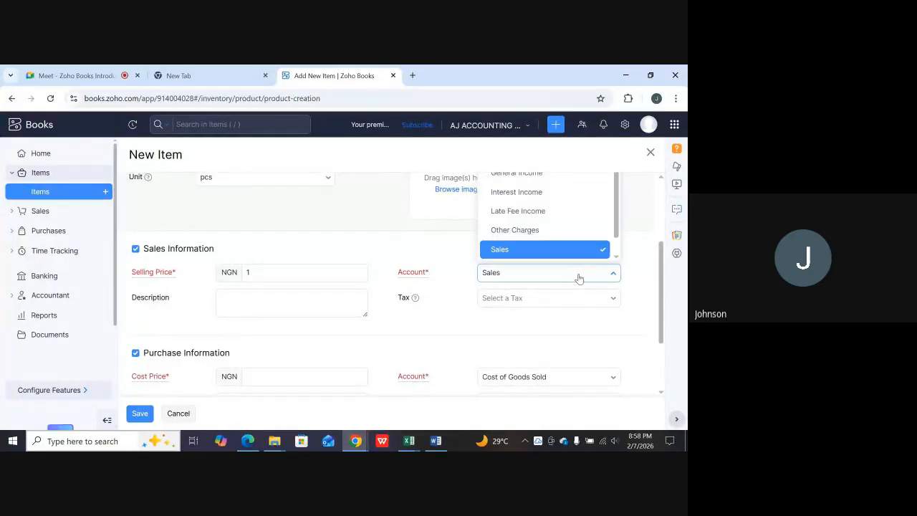
pyautogui.click(578, 278)
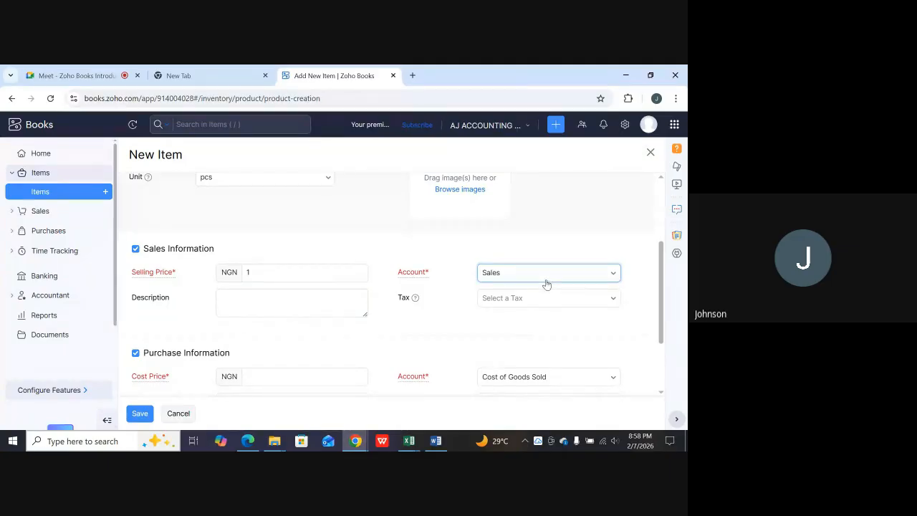
# Scroll to Purchase Information, with Cost of Goods Sold as account, and select the Cost Price field.
pyautogui.scroll(-1, 341, 313)
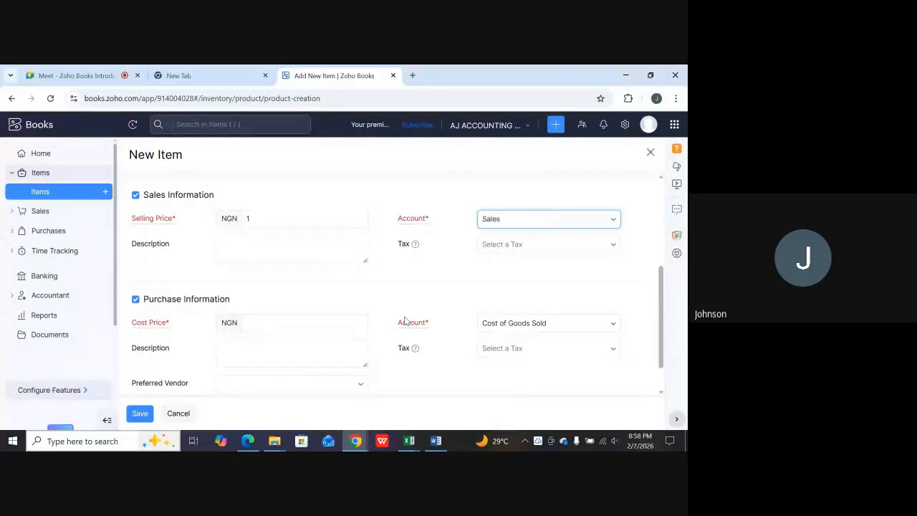
pyautogui.moveTo(403, 329)
pyautogui.scroll(-1, 179, 316)
pyautogui.scroll(-1, 179, 316)
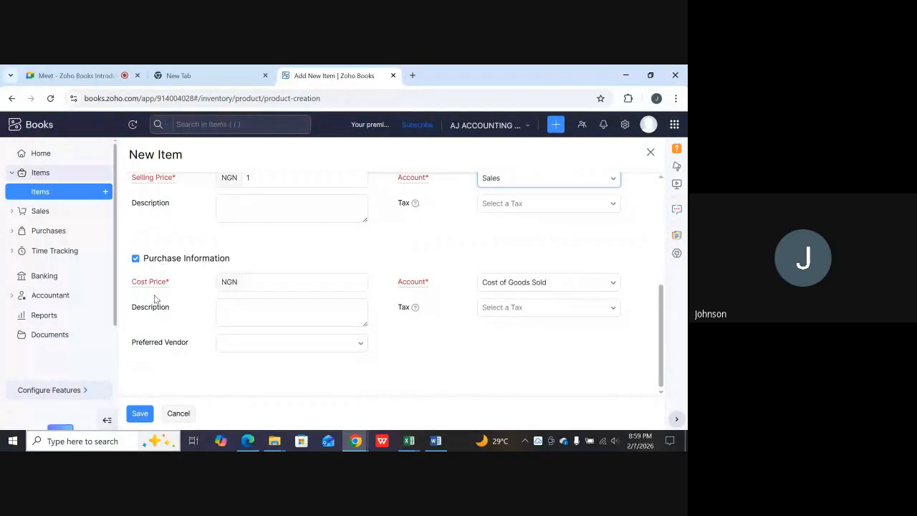
pyautogui.scroll(2, 440, 253)
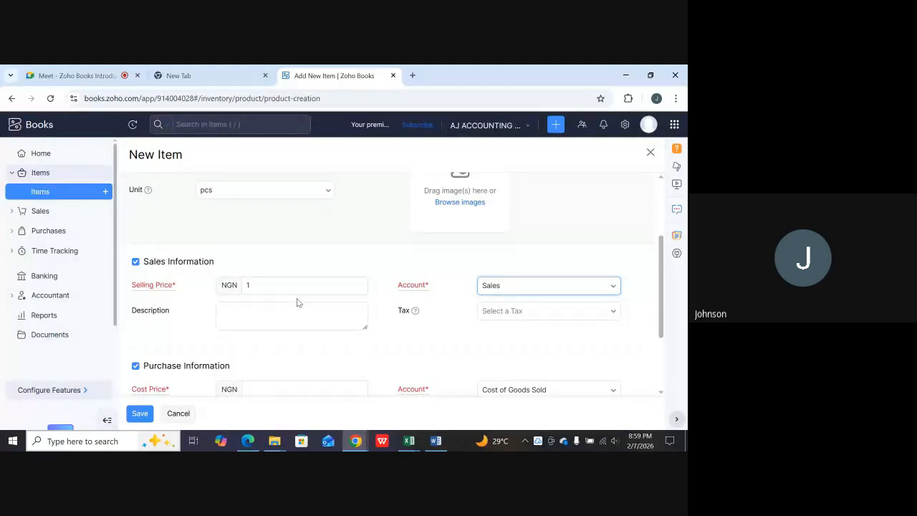
pyautogui.scroll(-3, 280, 369)
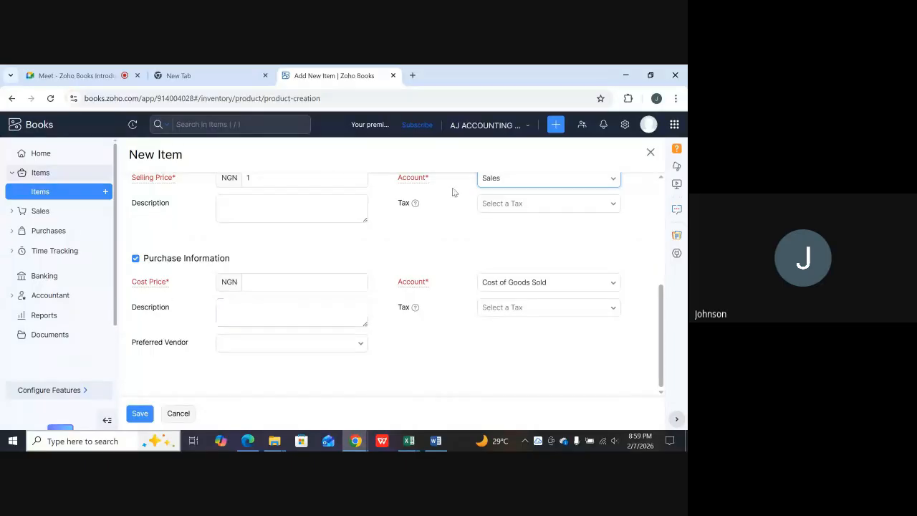
pyautogui.scroll(3, 244, 255)
pyautogui.scroll(-1, 371, 319)
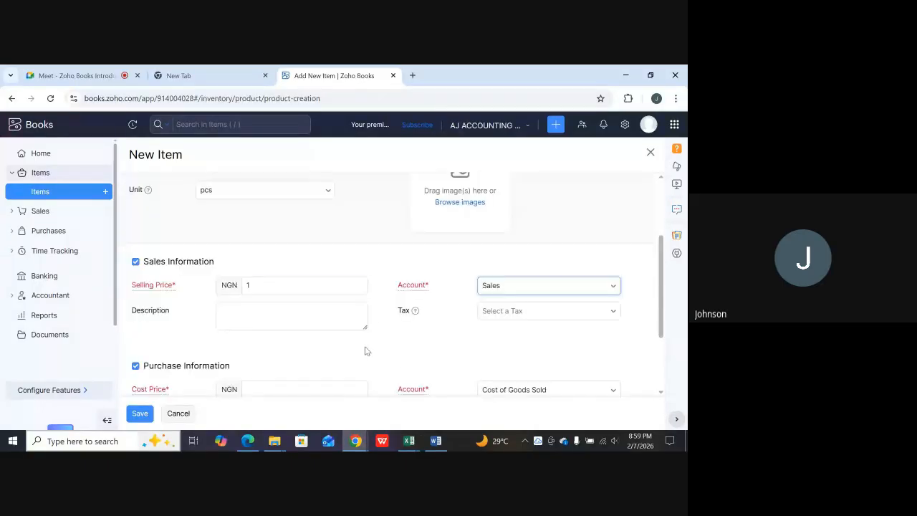
pyautogui.scroll(-1, 322, 294)
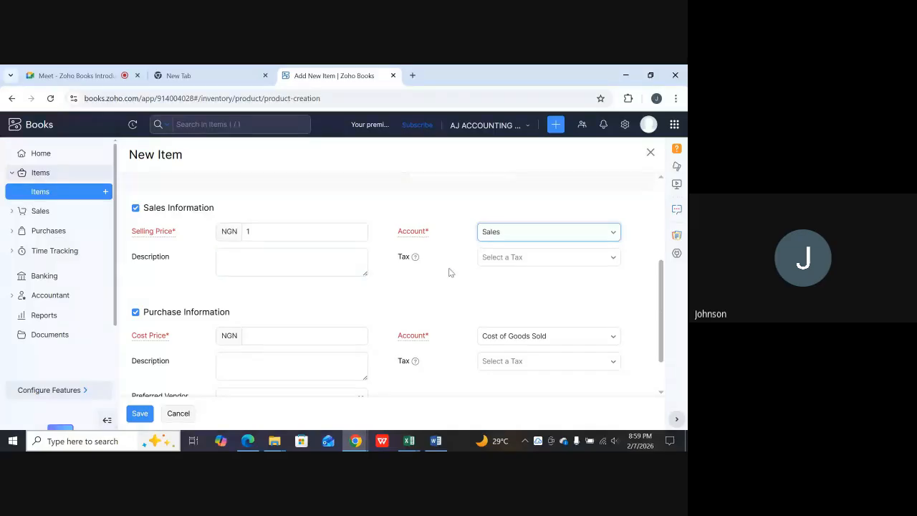
pyautogui.moveTo(414, 257)
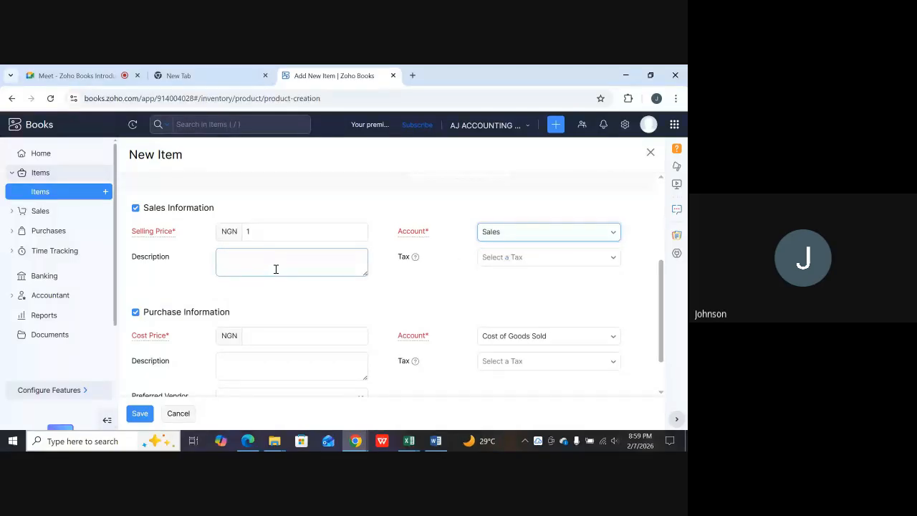
pyautogui.scroll(-1, 272, 280)
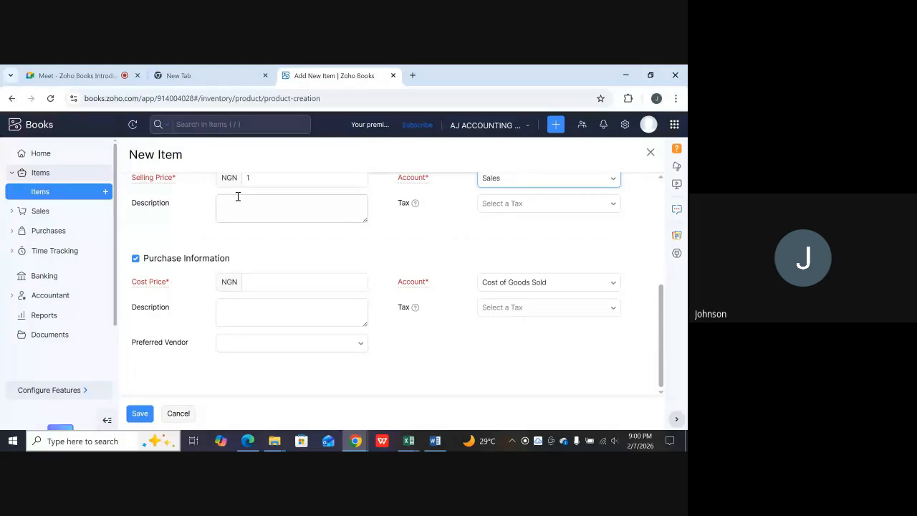
pyautogui.click(265, 281)
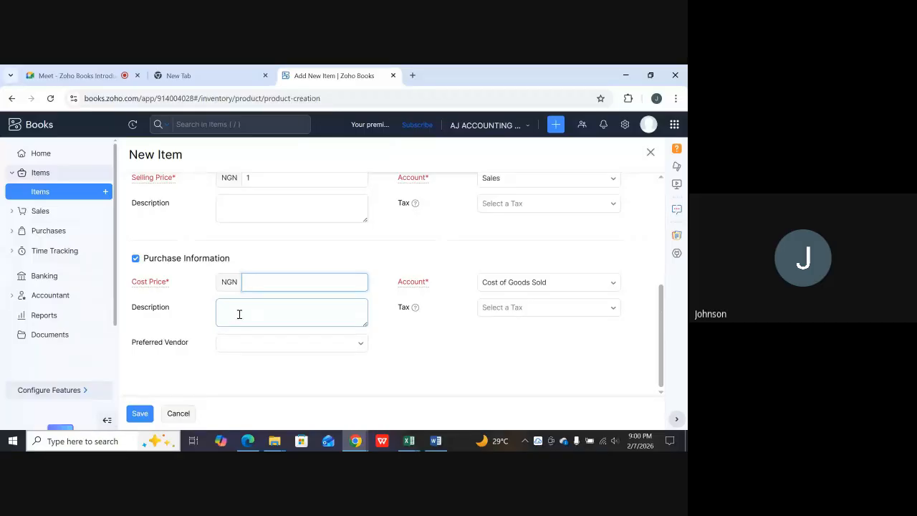
# Save the Vehicle Workshop Income item with cost price NGN 1 to Cost of Goods Sold.
pyautogui.scroll(1, 323, 269)
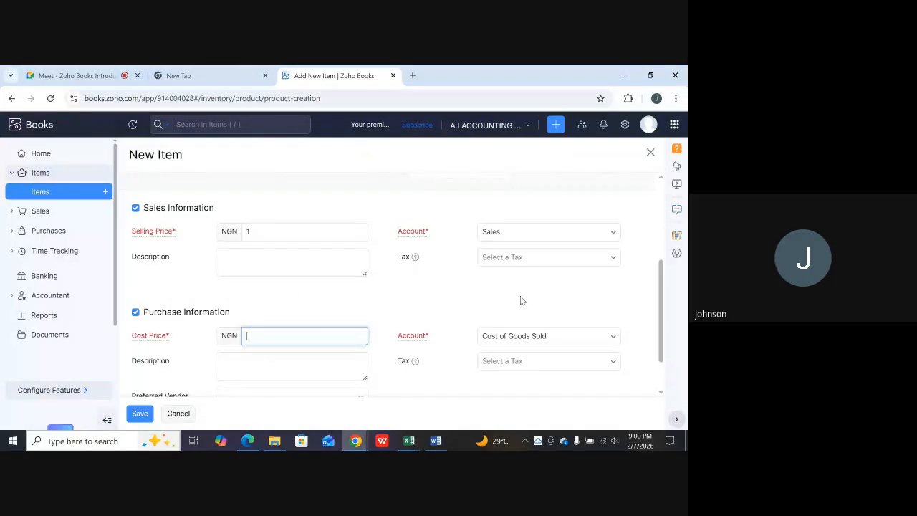
pyautogui.scroll(3, 522, 301)
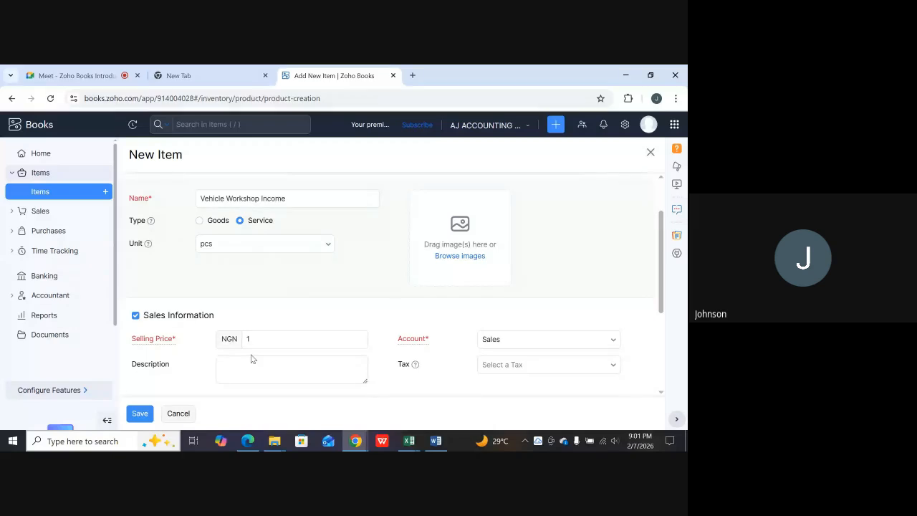
pyautogui.scroll(-5, 252, 358)
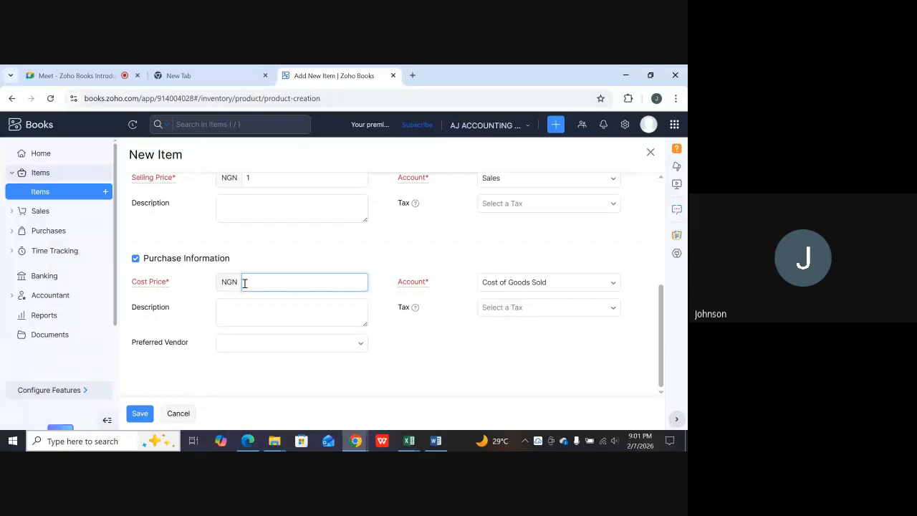
pyautogui.scroll(3, 321, 294)
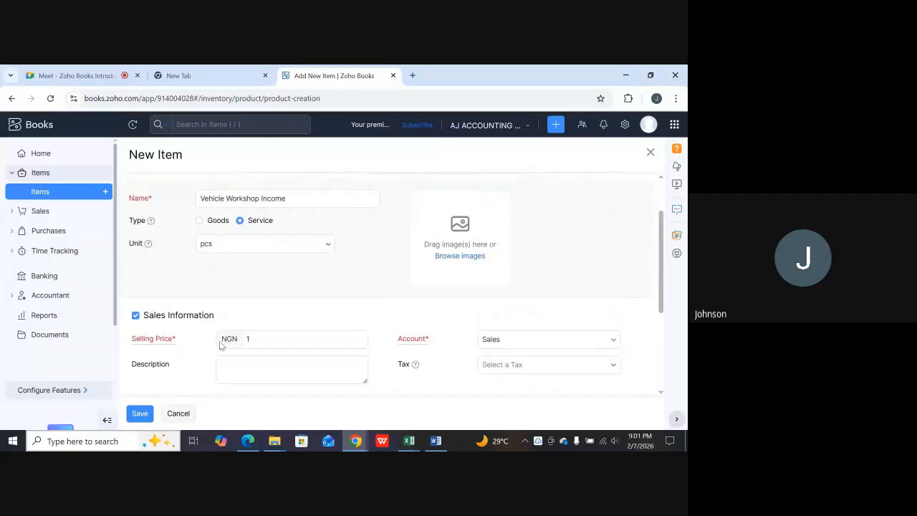
pyautogui.scroll(-1, 220, 344)
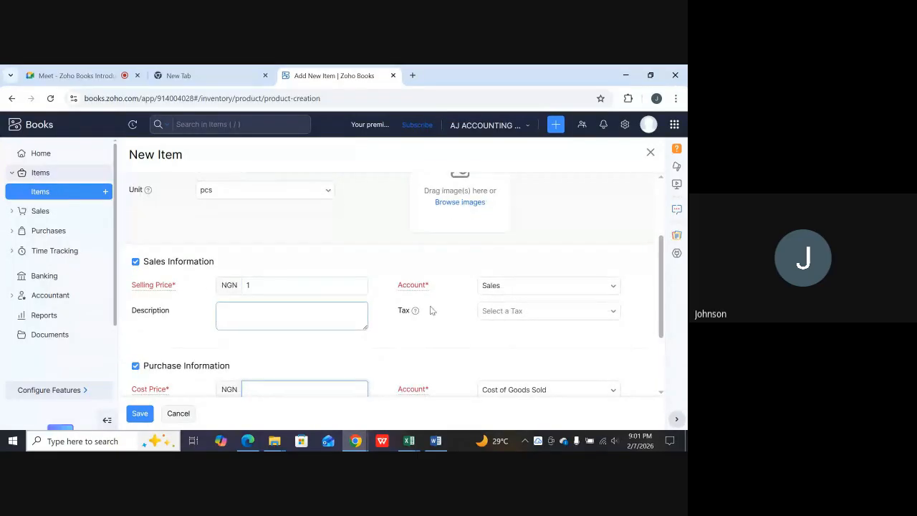
pyautogui.scroll(-2, 268, 319)
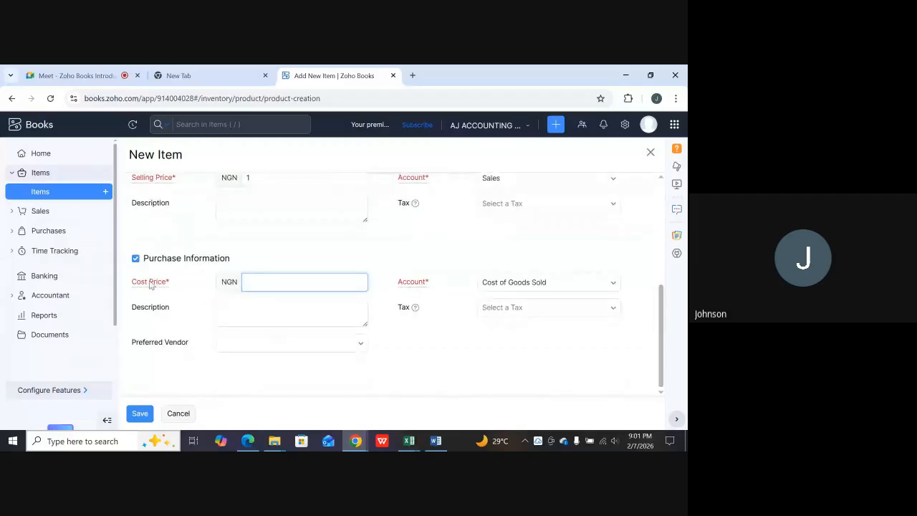
pyautogui.scroll(2, 258, 284)
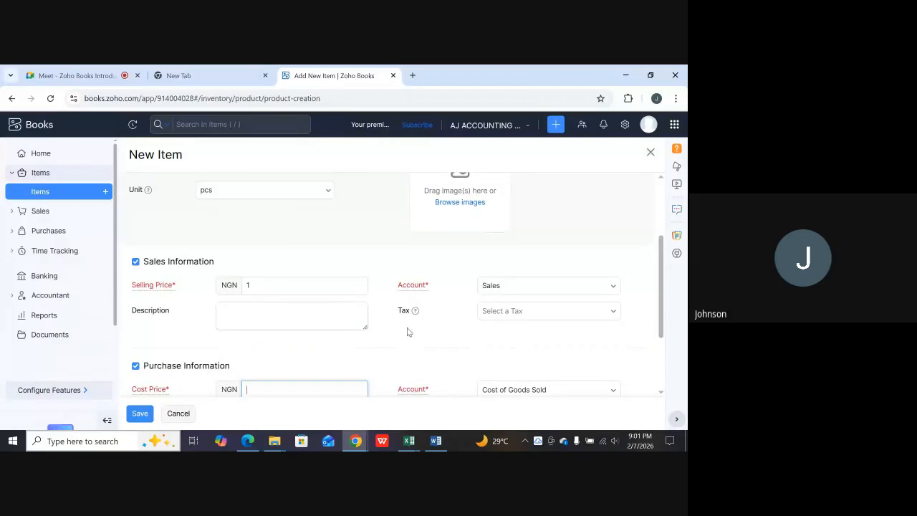
pyautogui.scroll(-2, 361, 321)
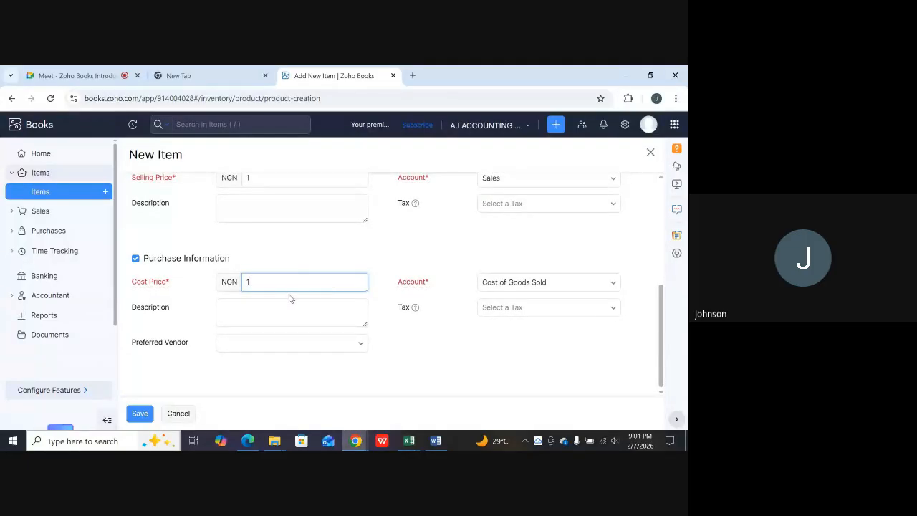
pyautogui.scroll(2, 284, 247)
pyautogui.scroll(-2, 260, 278)
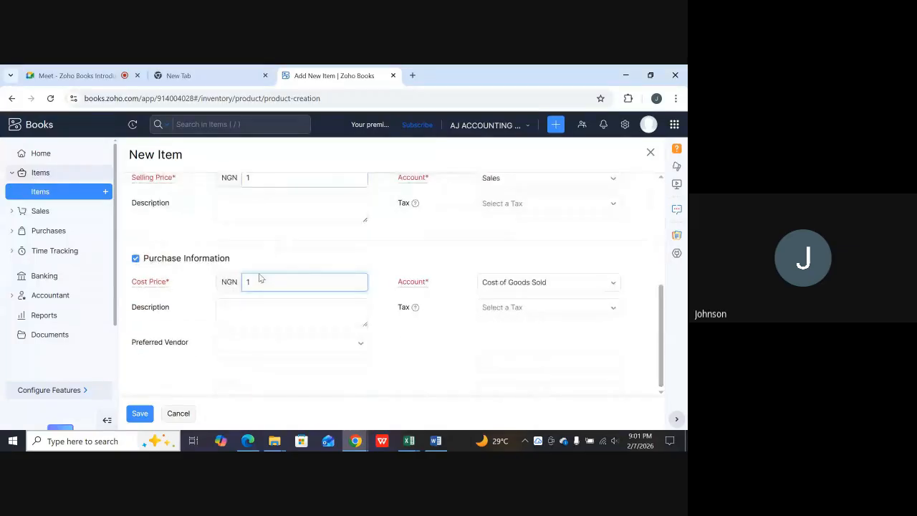
pyautogui.click(139, 415)
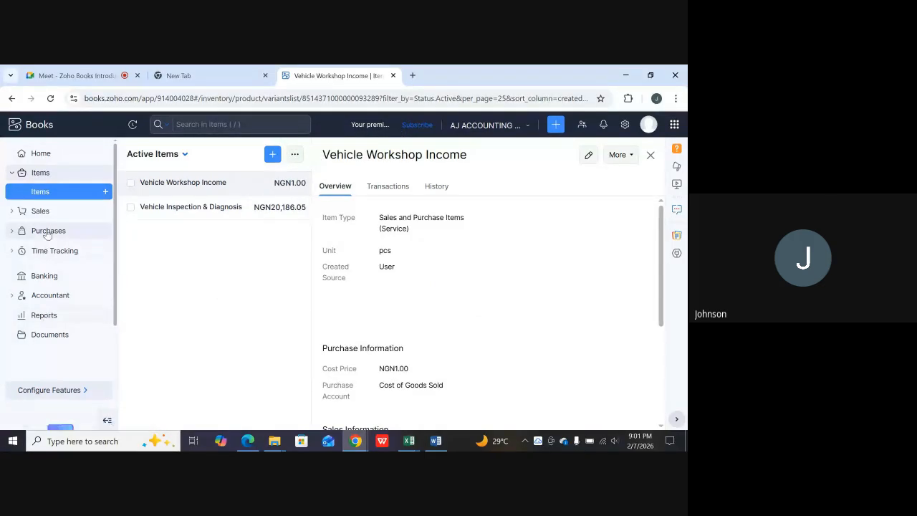
# Go to Sales > Invoices and start a new invoice.
pyautogui.click(50, 212)
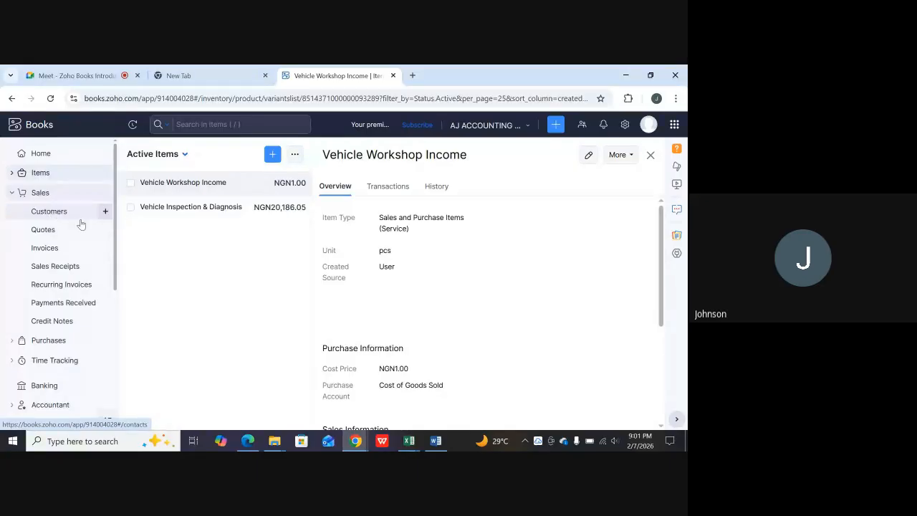
pyautogui.click(50, 250)
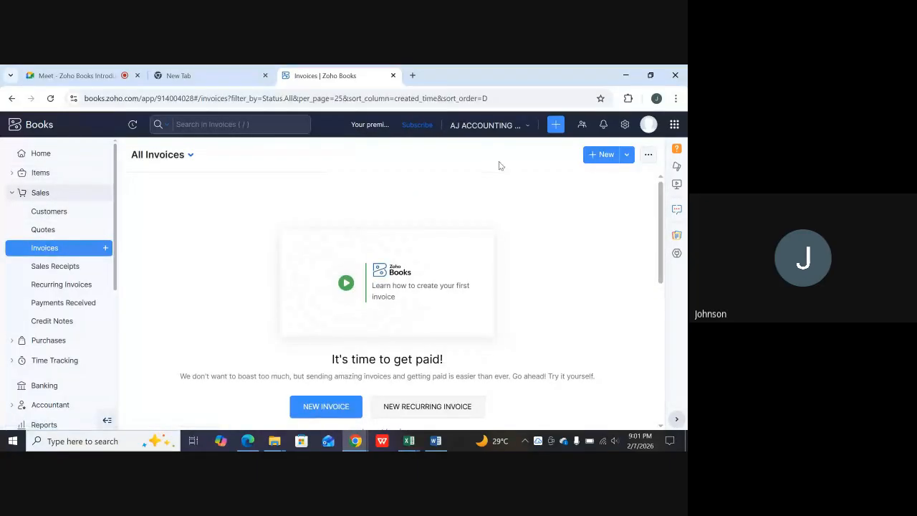
pyautogui.click(604, 155)
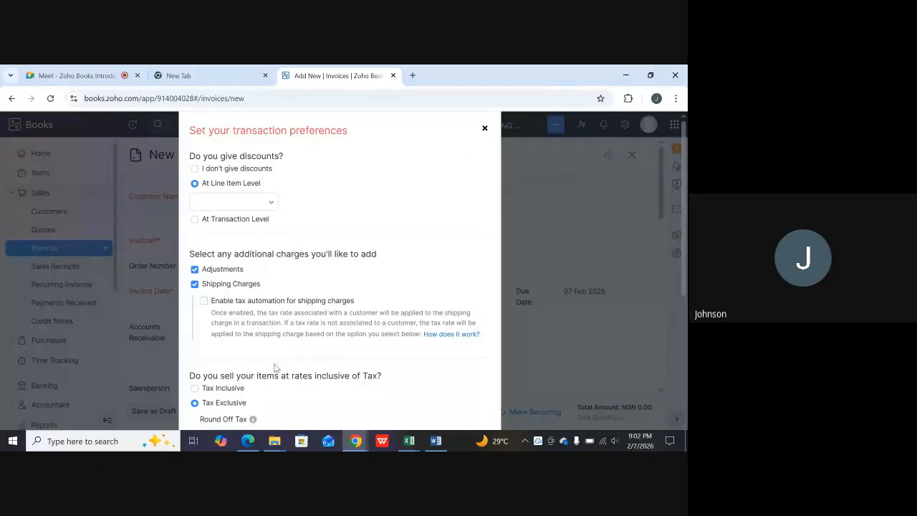
# Set transaction preferences to allow Tax Inclusive or Tax Exclusive item rates and save them.
pyautogui.scroll(-3, 287, 350)
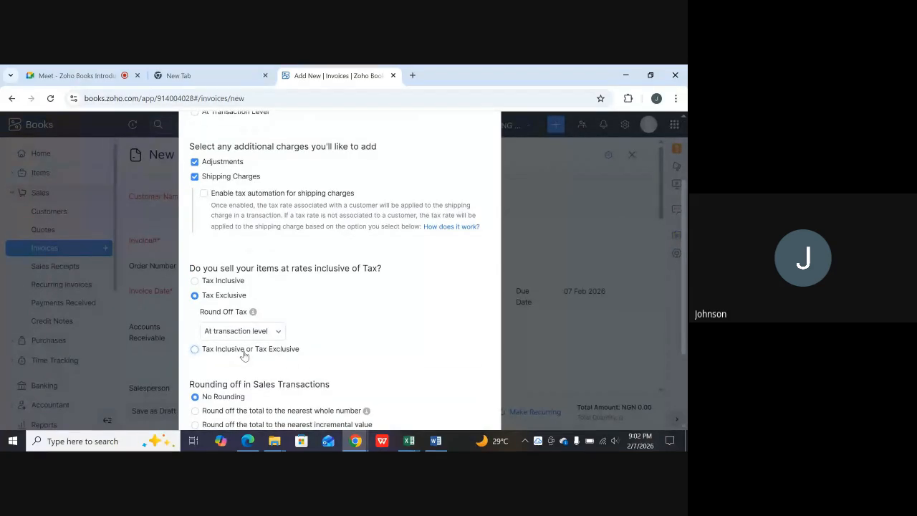
pyautogui.click(194, 349)
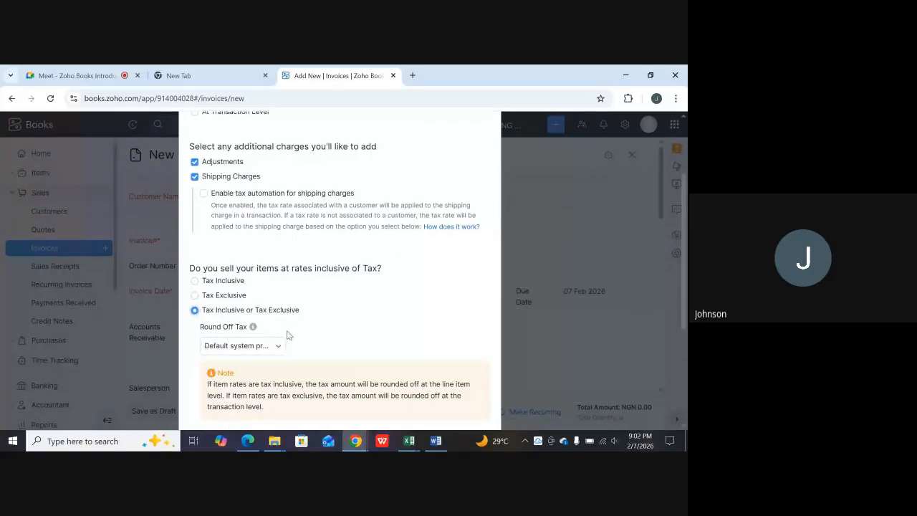
pyautogui.scroll(-1, 286, 331)
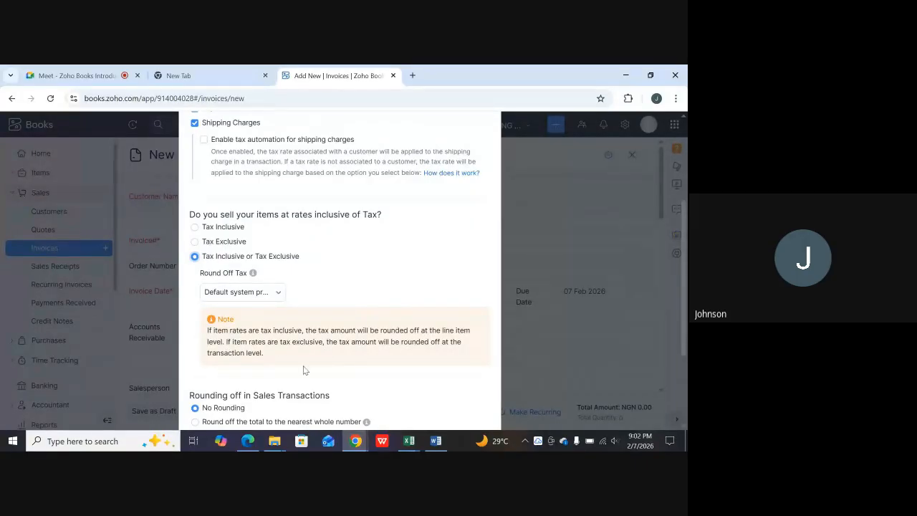
pyautogui.scroll(-2, 279, 345)
pyautogui.scroll(-2, 280, 345)
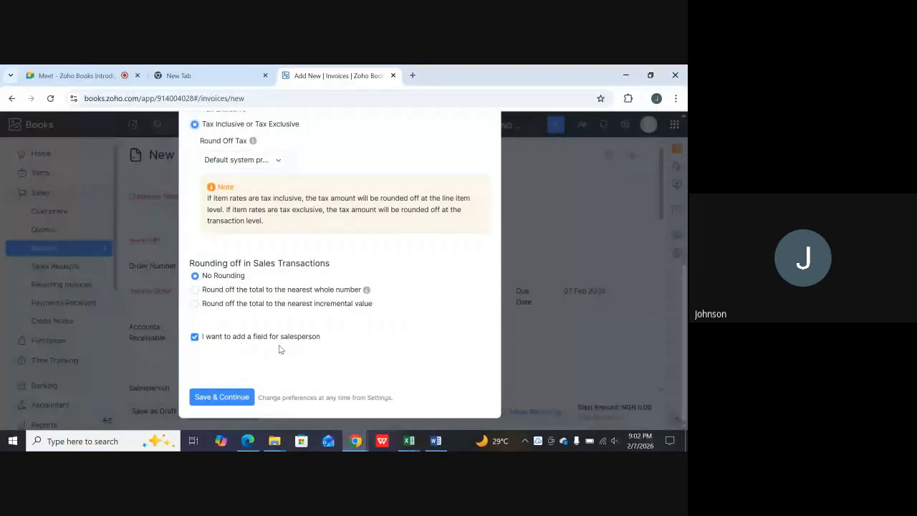
pyautogui.scroll(1, 258, 345)
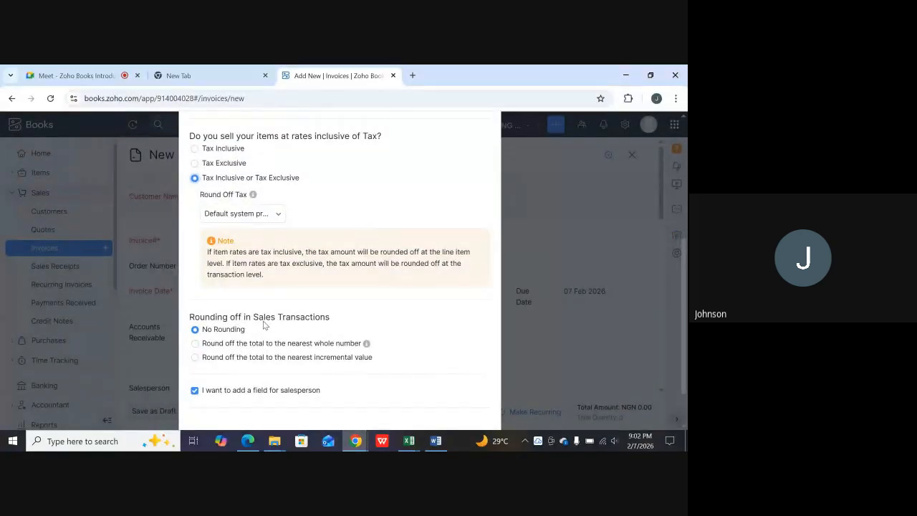
pyautogui.scroll(3, 214, 347)
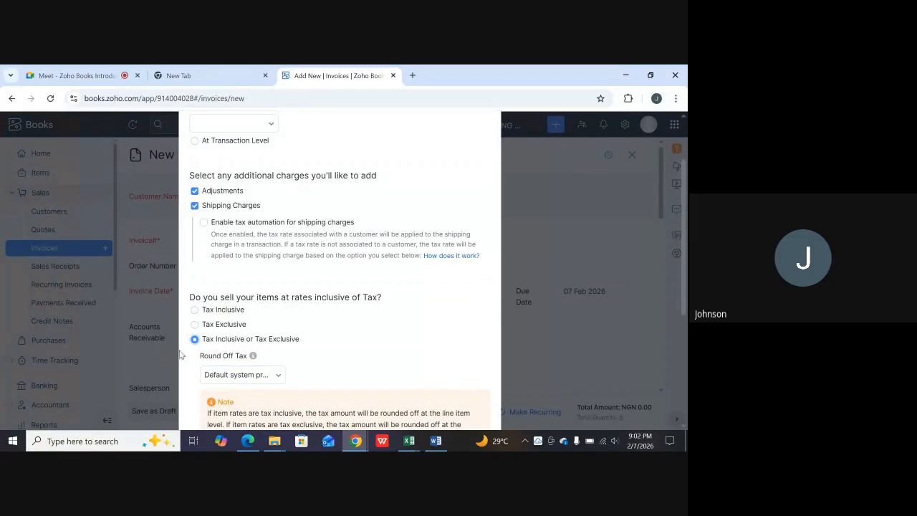
pyautogui.scroll(1, 283, 296)
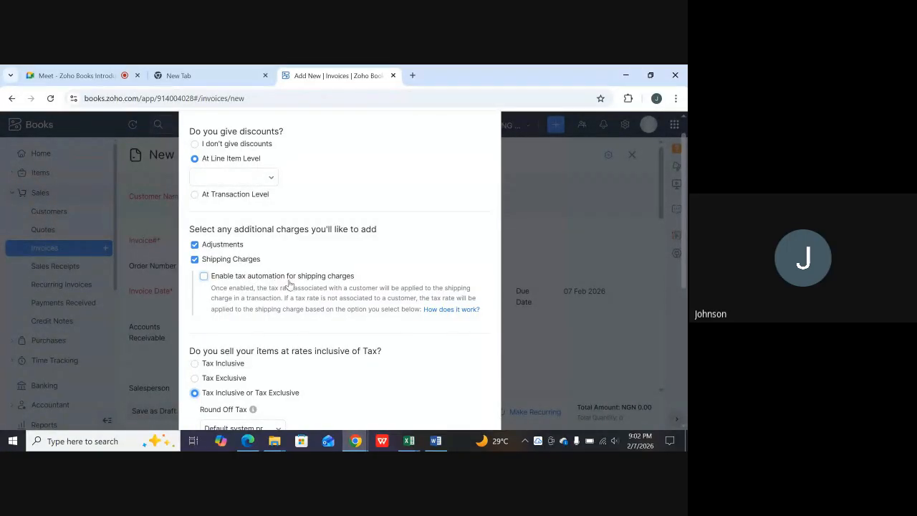
pyautogui.scroll(1, 260, 290)
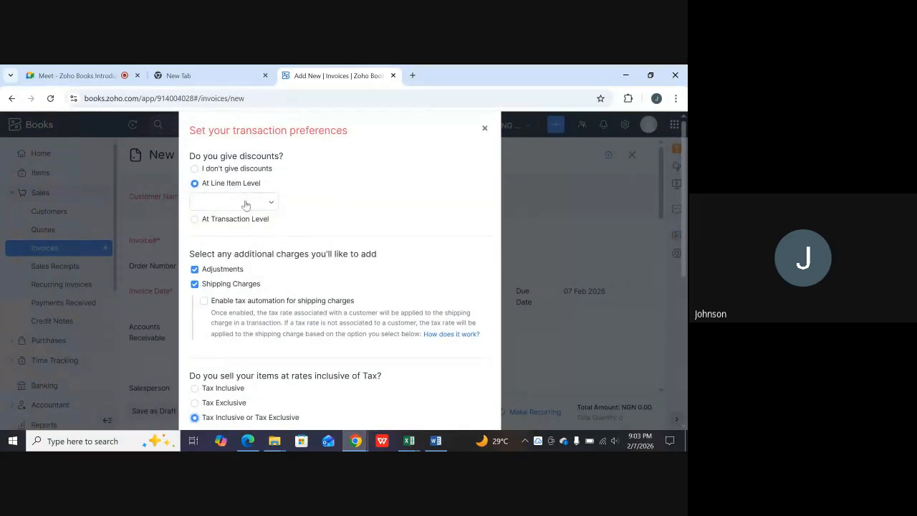
pyautogui.scroll(-5, 360, 262)
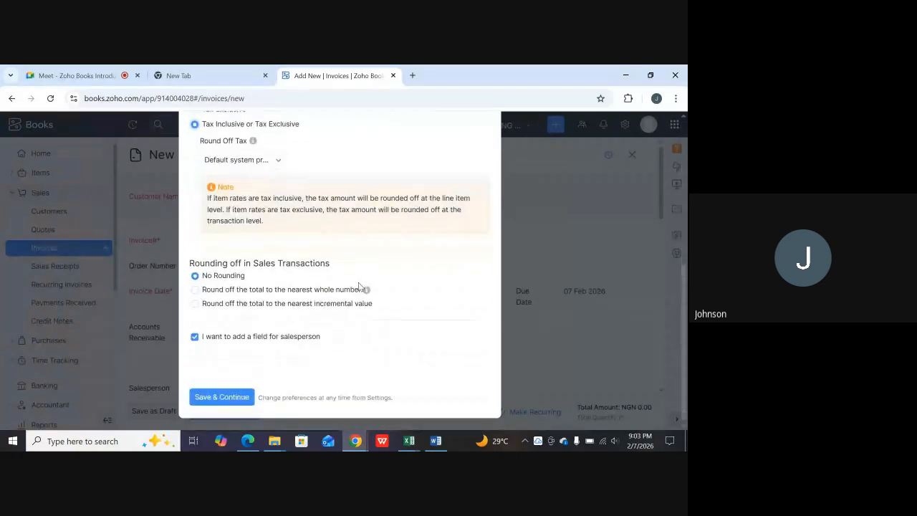
pyautogui.click(218, 398)
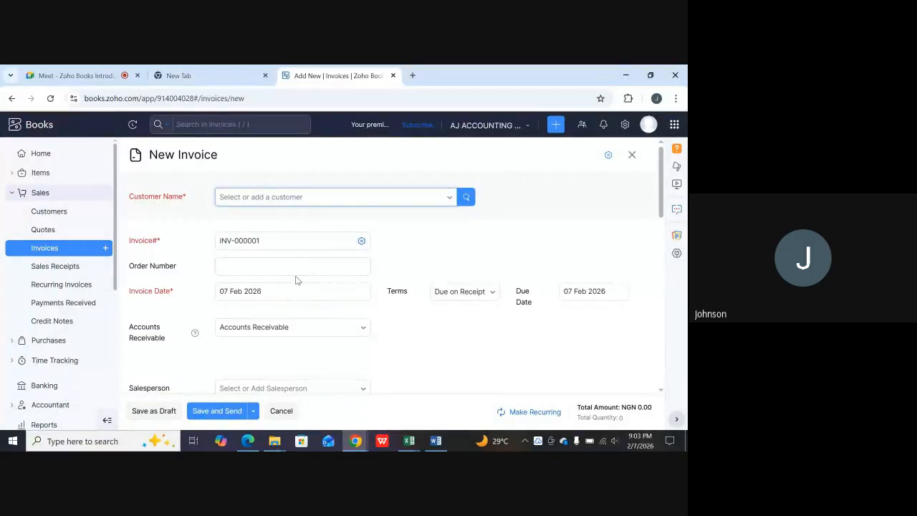
# Check the invoice date and customer list on INV-000001 without choosing a customer.
pyautogui.click(253, 291)
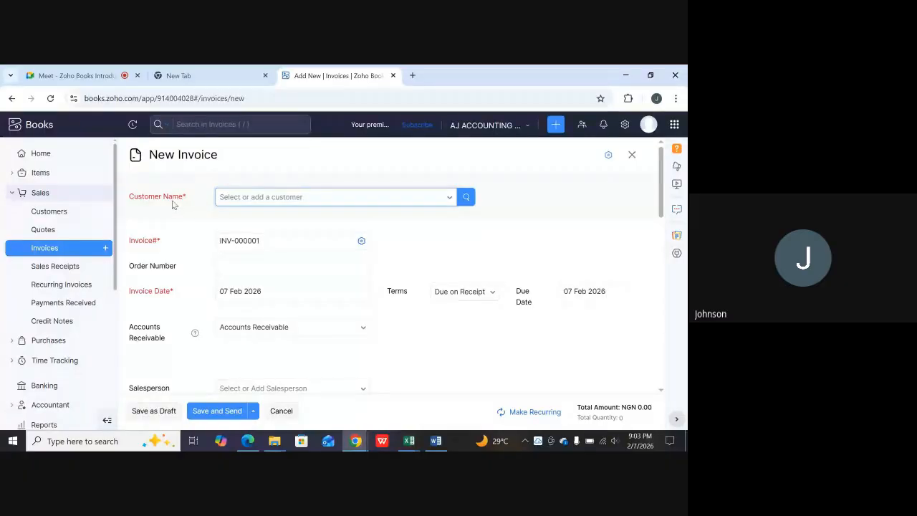
pyautogui.click(449, 198)
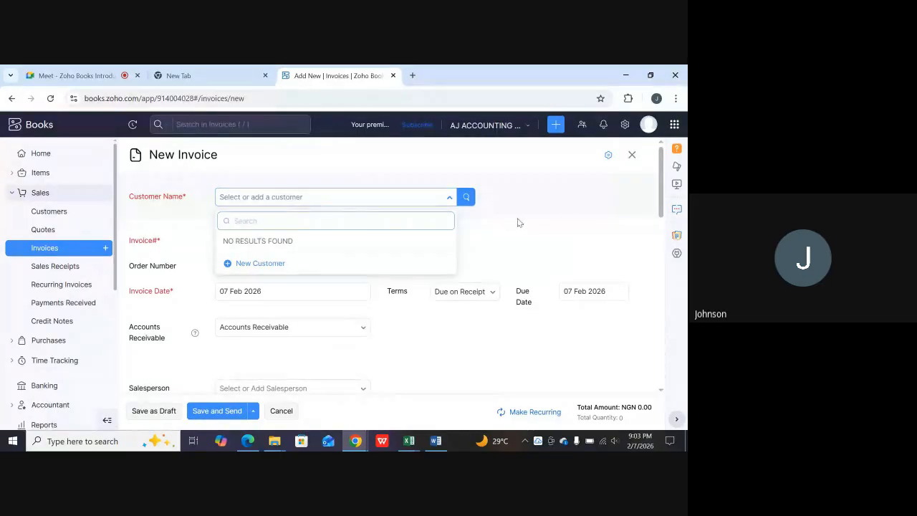
pyautogui.click(468, 237)
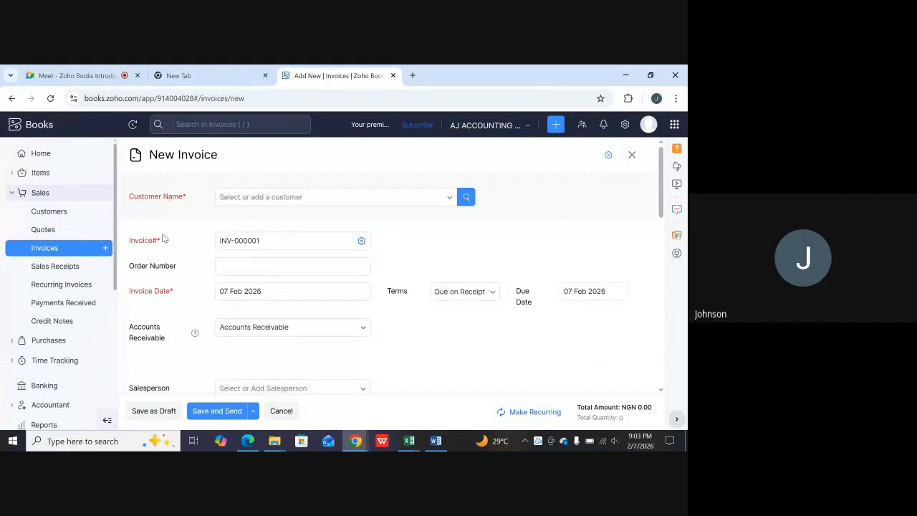
# Review the item dropdown and keep Tax Exclusive as the invoice's tax preference.
pyautogui.scroll(-3, 186, 256)
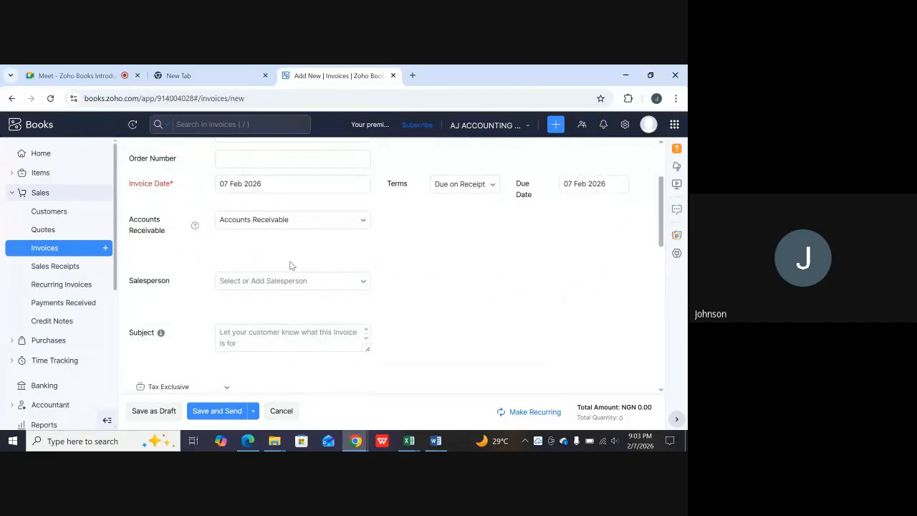
pyautogui.scroll(1, 363, 269)
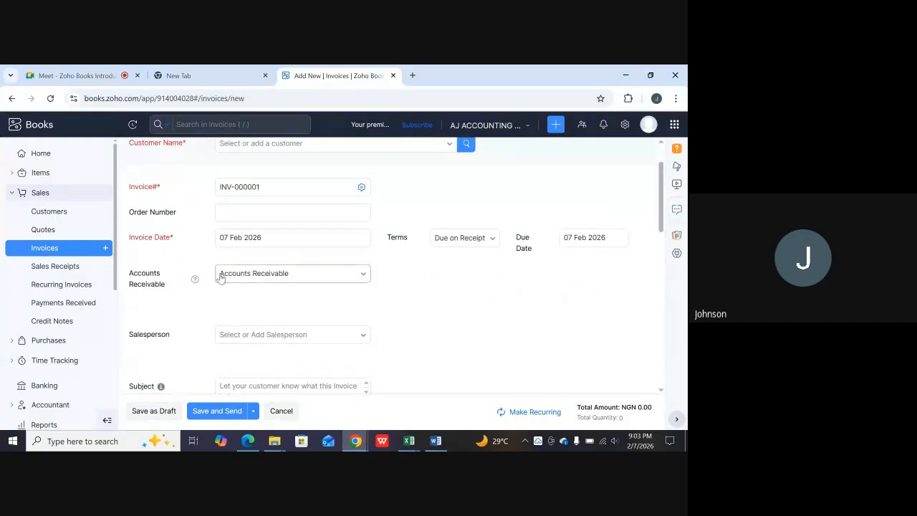
pyautogui.scroll(-1, 179, 306)
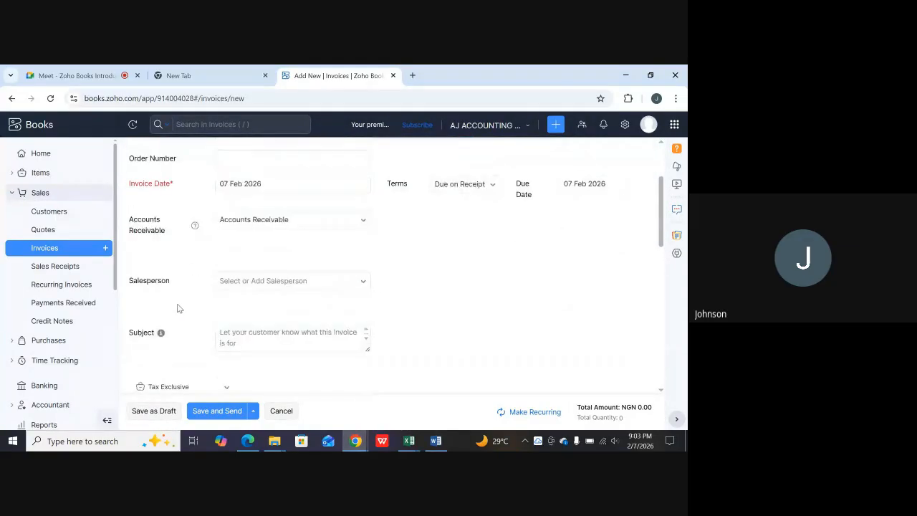
pyautogui.scroll(-1, 241, 274)
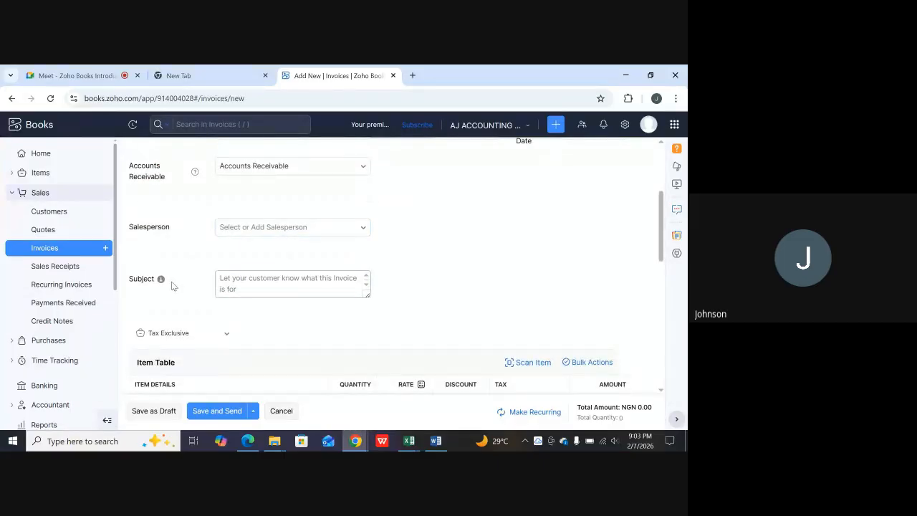
pyautogui.scroll(-3, 240, 280)
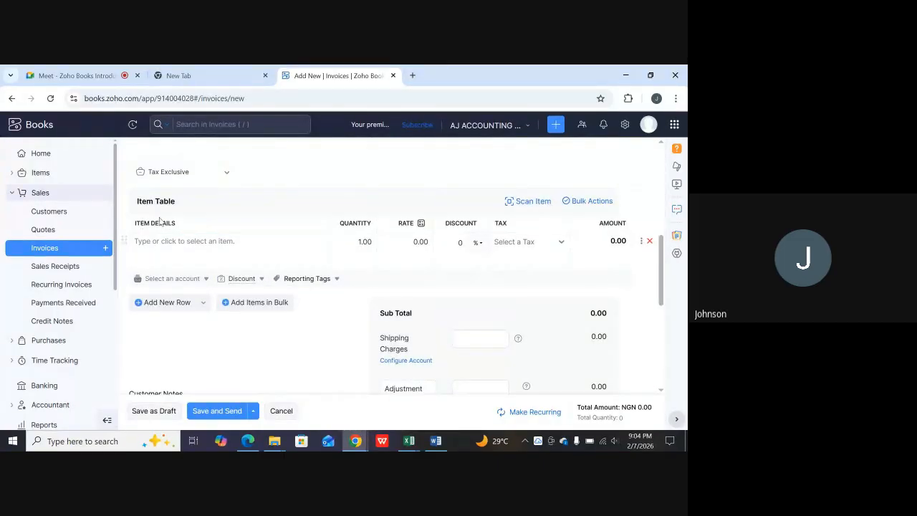
pyautogui.click(166, 245)
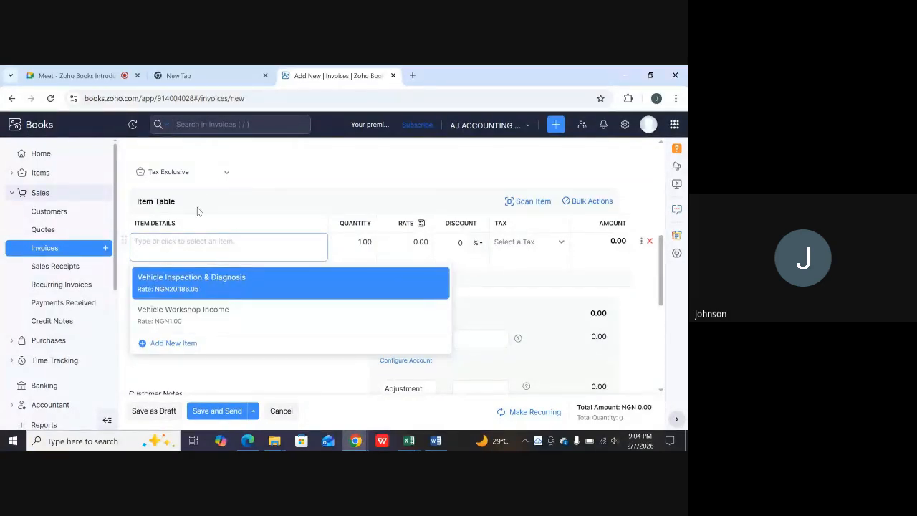
pyautogui.click(289, 195)
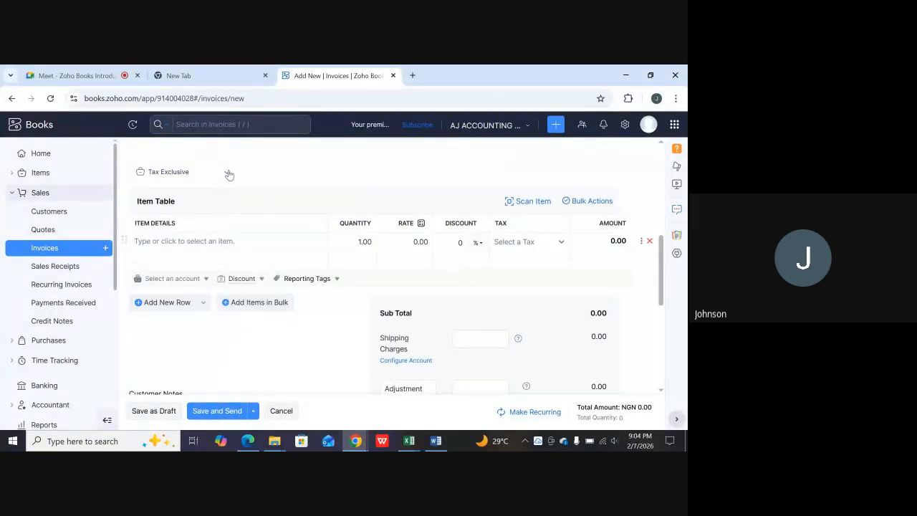
pyautogui.click(227, 176)
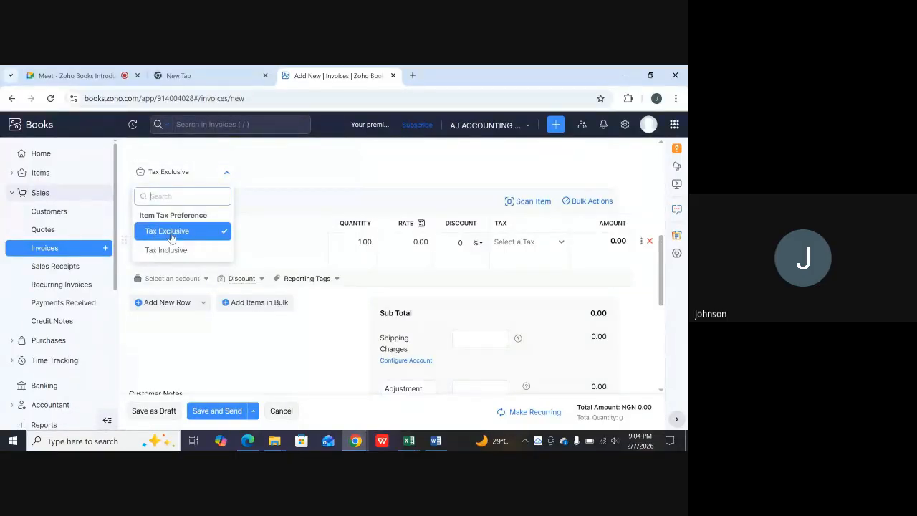
pyautogui.click(293, 200)
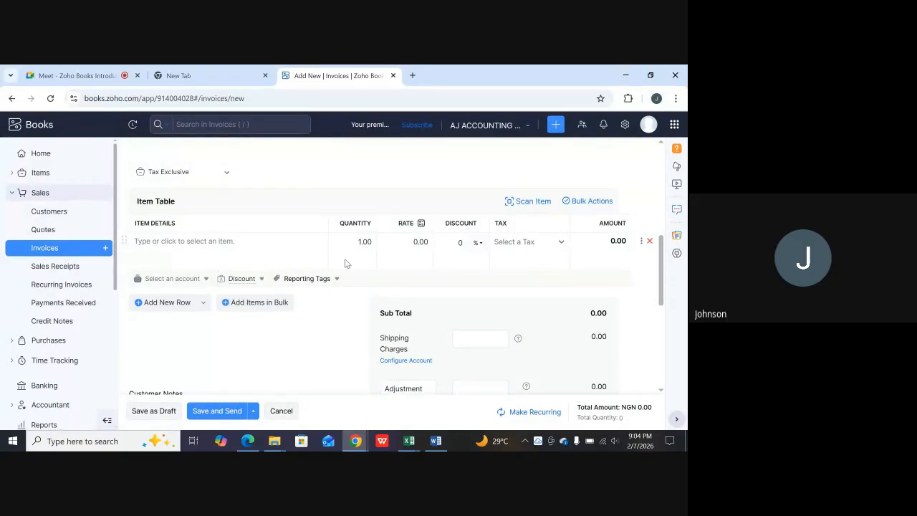
pyautogui.scroll(5, 352, 242)
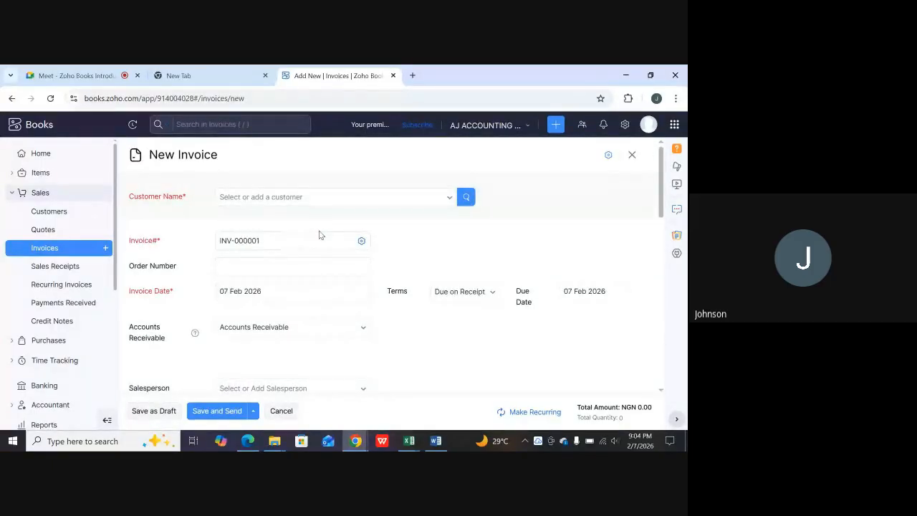
pyautogui.click(35, 174)
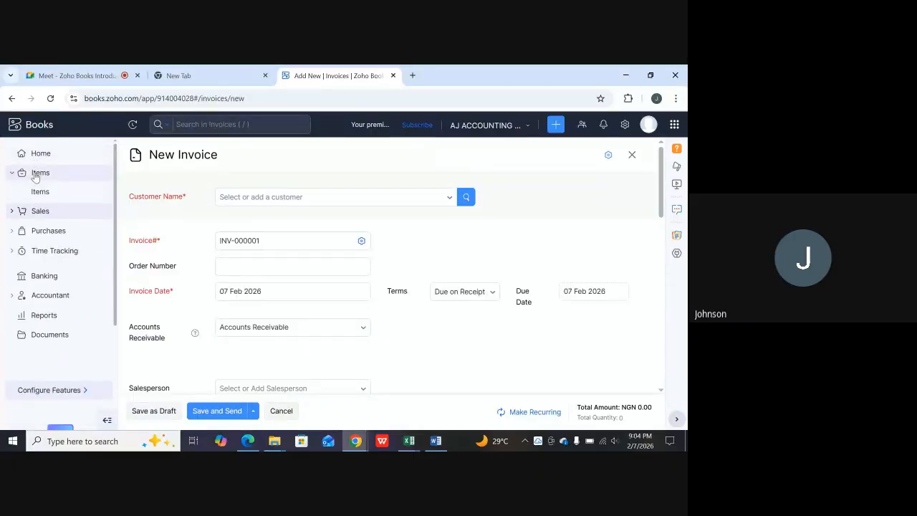
# View the two active items, then switch to the ZOHO BOOKS CHART OF ACCT Excel workbook.
pyautogui.click(40, 192)
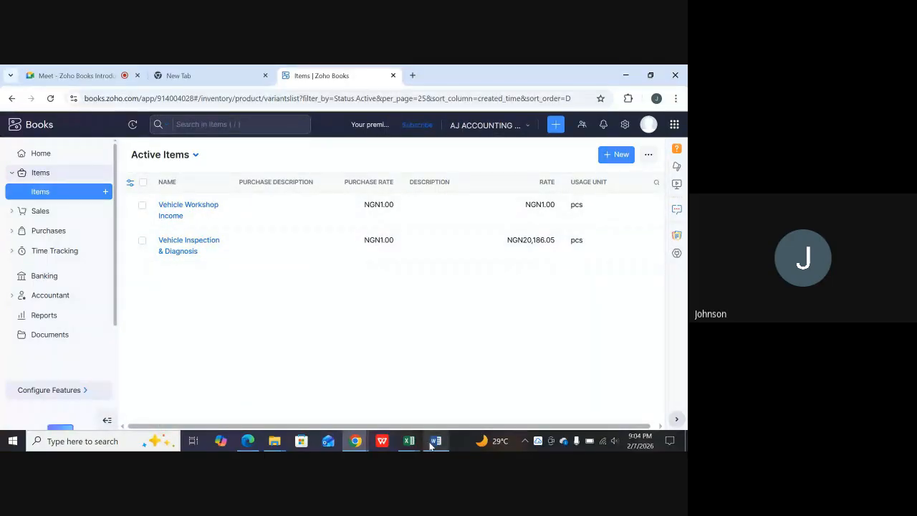
pyautogui.moveTo(409, 441)
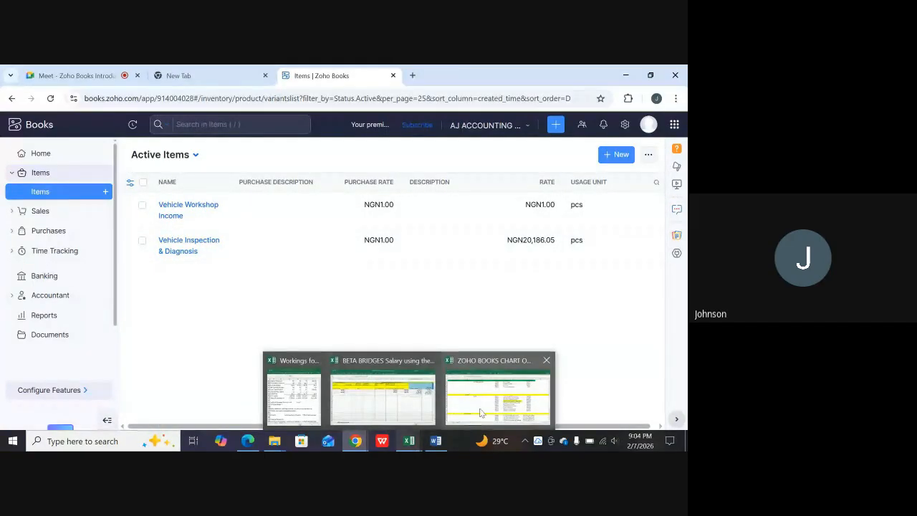
pyautogui.click(481, 412)
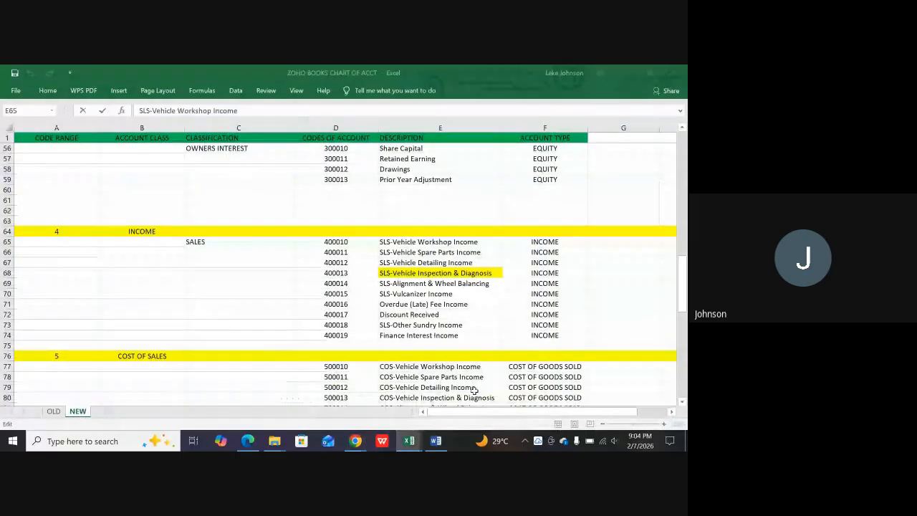
# Review the INCOME block including E68, then enter code range 1 in cell A2 beside ASSET.
pyautogui.moveTo(129, 231); pyautogui.dragTo(546, 335)
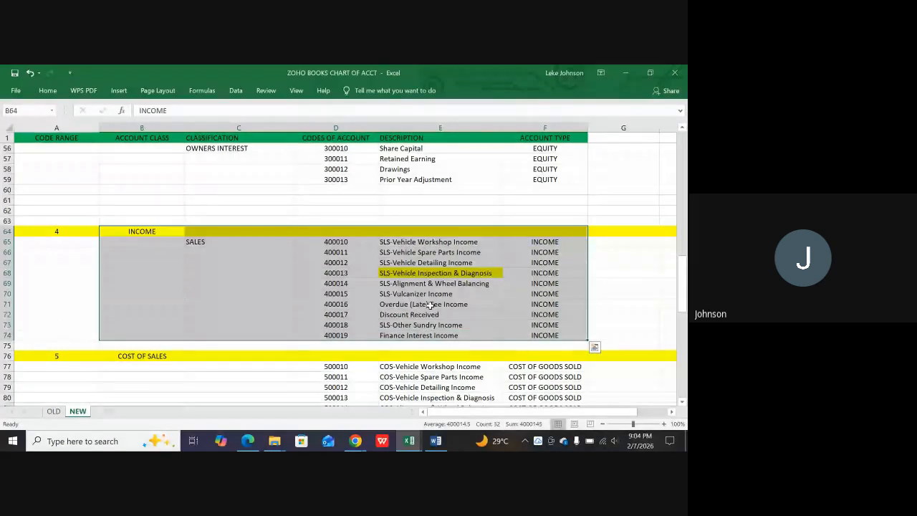
pyautogui.click(429, 272)
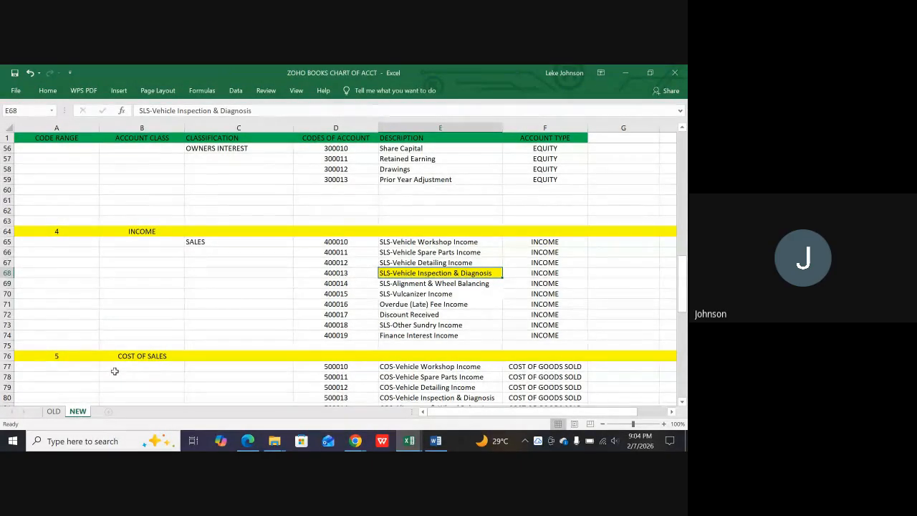
pyautogui.scroll(9, 64, 262)
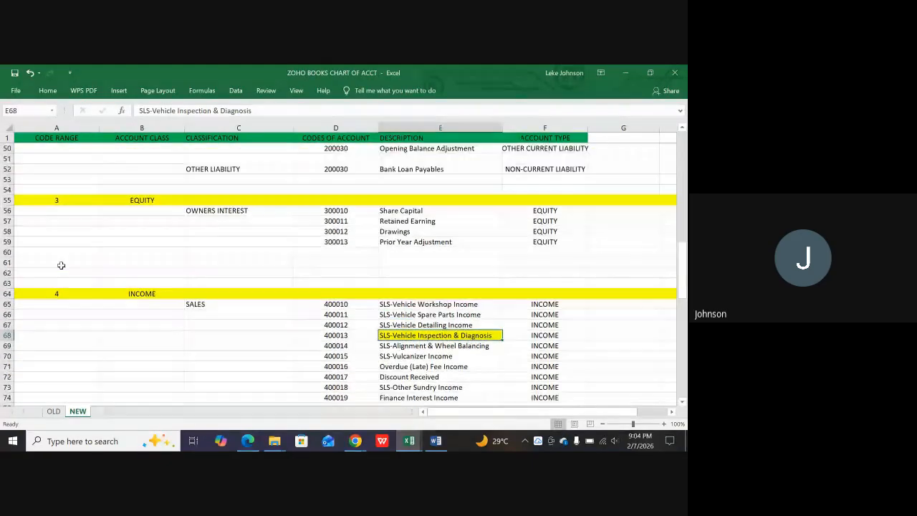
pyautogui.scroll(9, 63, 257)
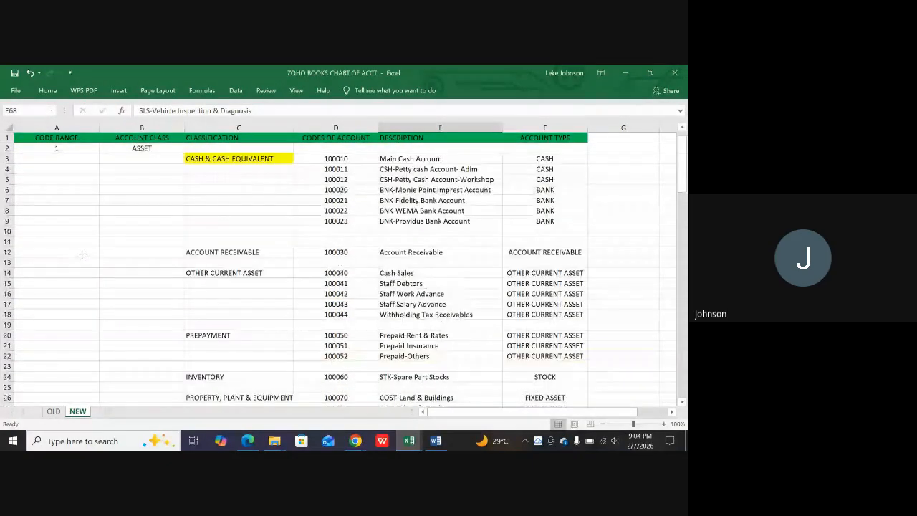
pyautogui.click(59, 146)
pyautogui.write('1')
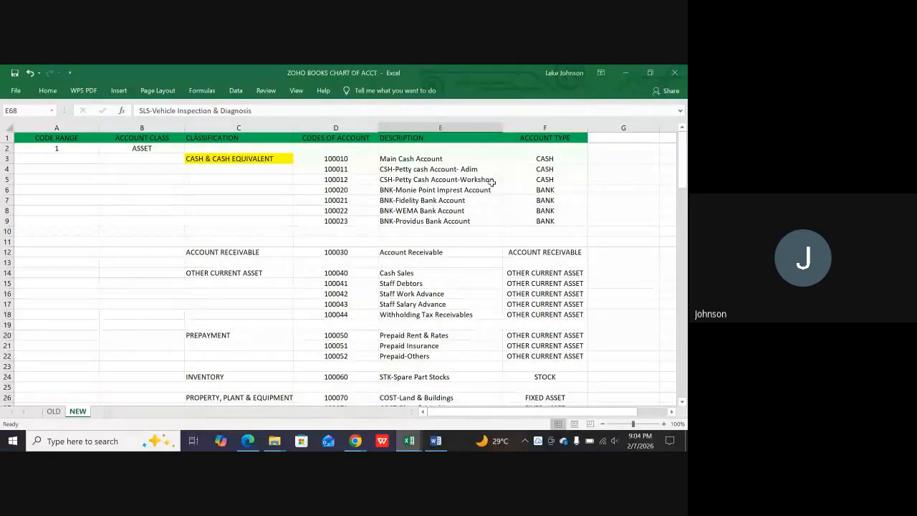
pyautogui.scroll(-5, 467, 268)
pyautogui.scroll(5, 406, 340)
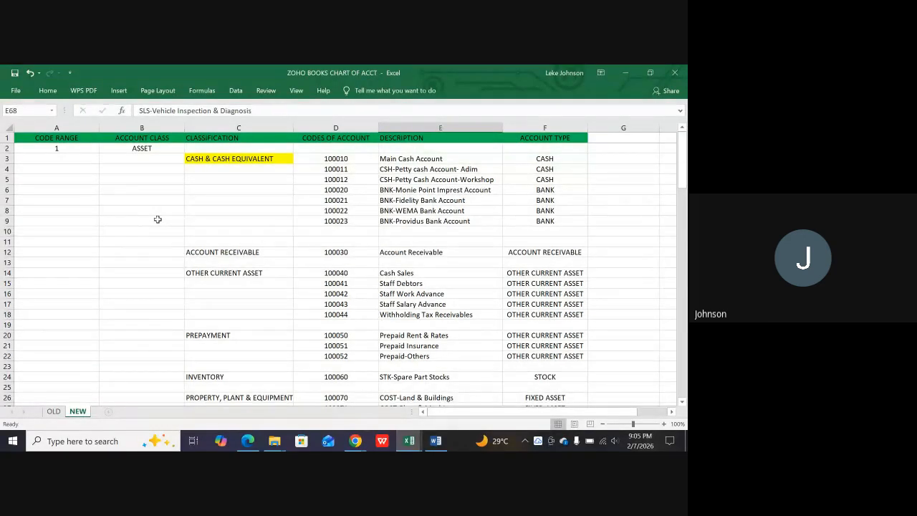
pyautogui.scroll(-1, 222, 210)
pyautogui.scroll(-1, 229, 222)
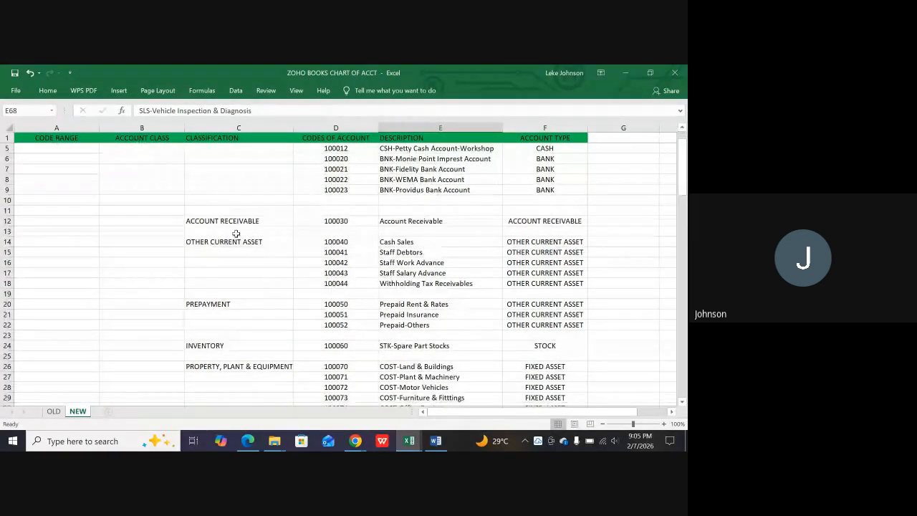
pyautogui.scroll(1, 236, 233)
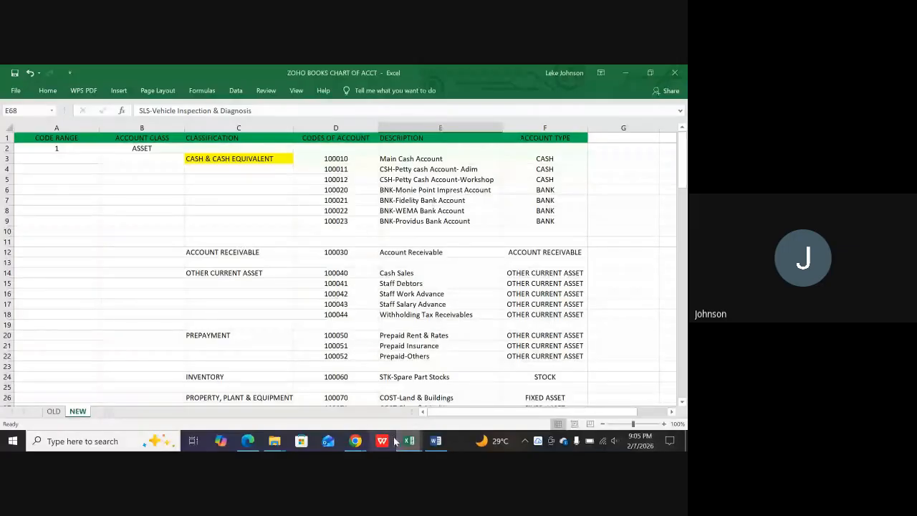
pyautogui.moveTo(354, 444)
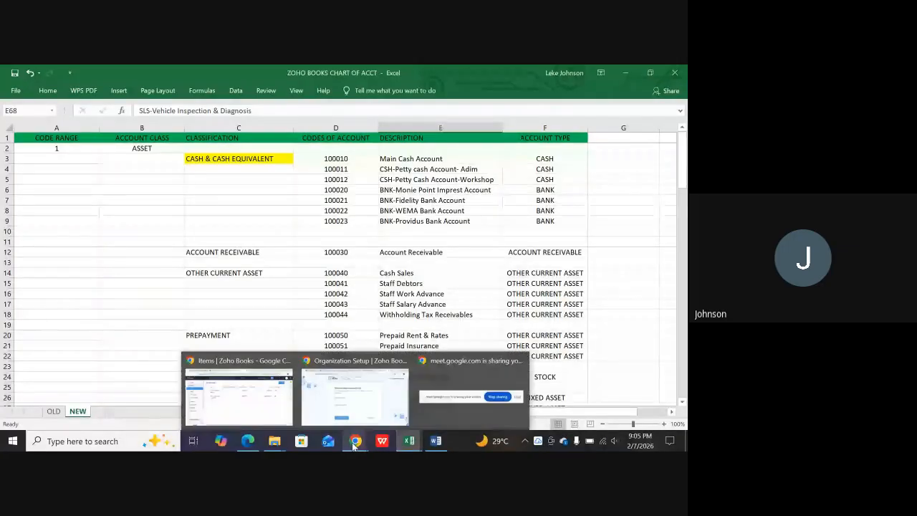
pyautogui.moveTo(354, 387)
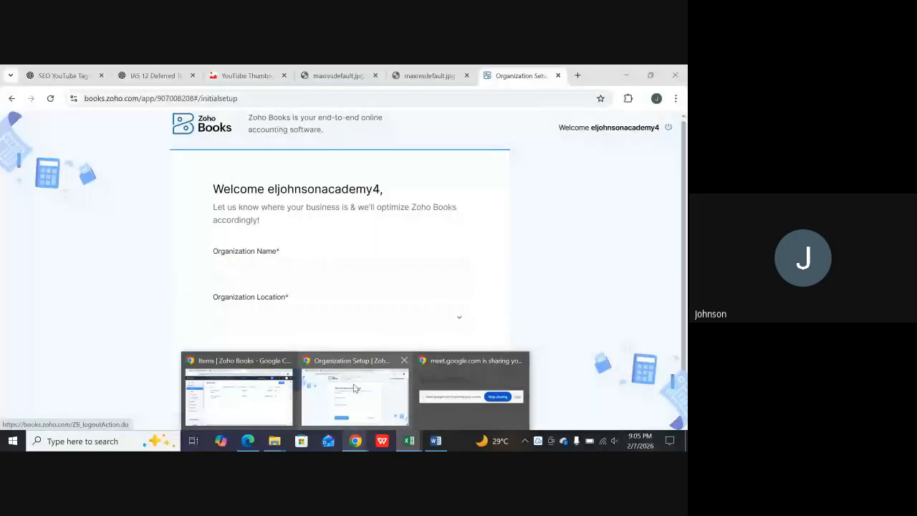
# Bring the Zoho Books browser back and switch to the Google Meet class tab.
pyautogui.click(280, 387)
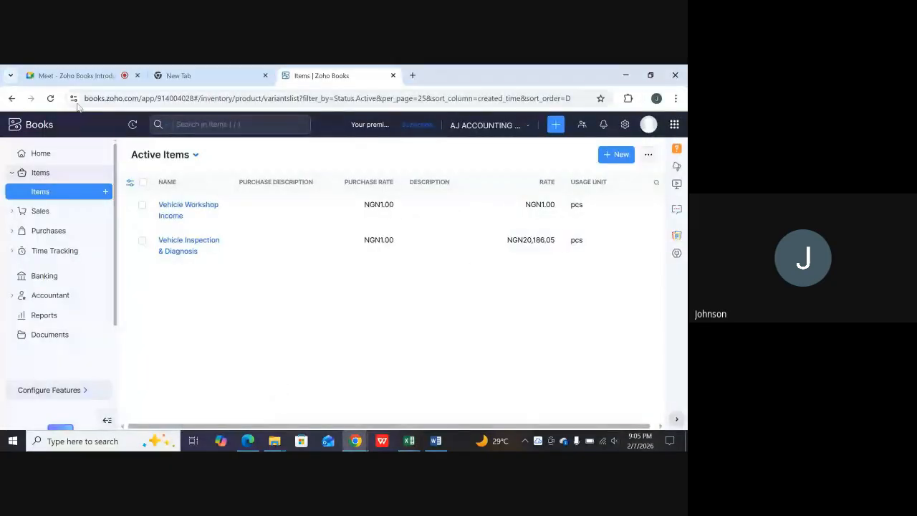
pyautogui.click(65, 75)
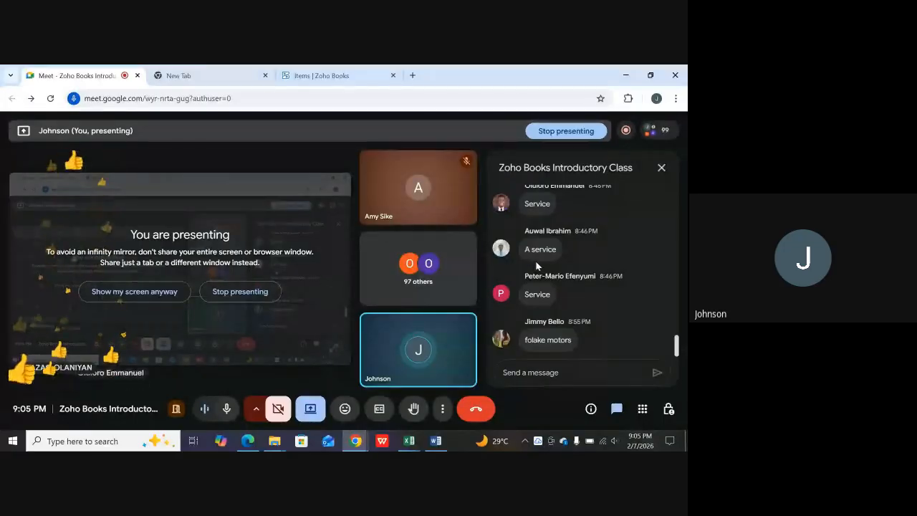
# Check the meeting's recording status and chat, then return to the Zoho Books Items tab.
pyautogui.click(628, 130)
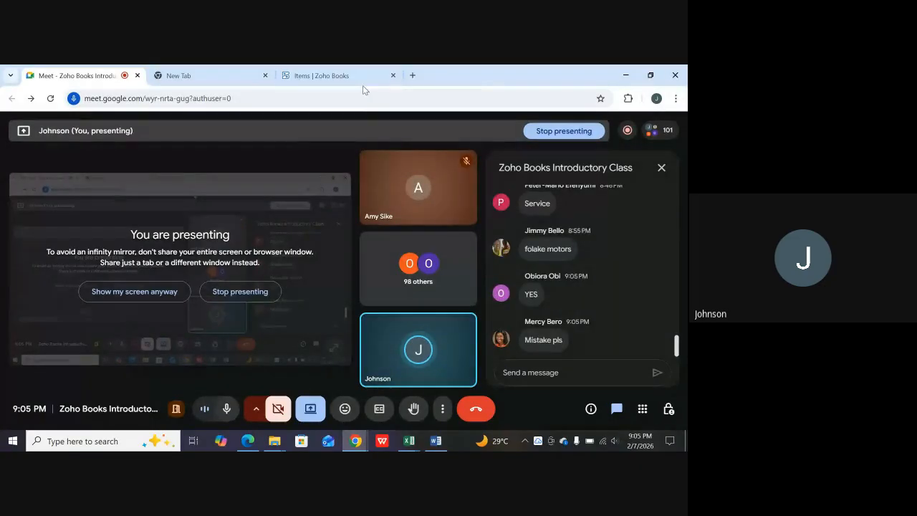
pyautogui.click(327, 77)
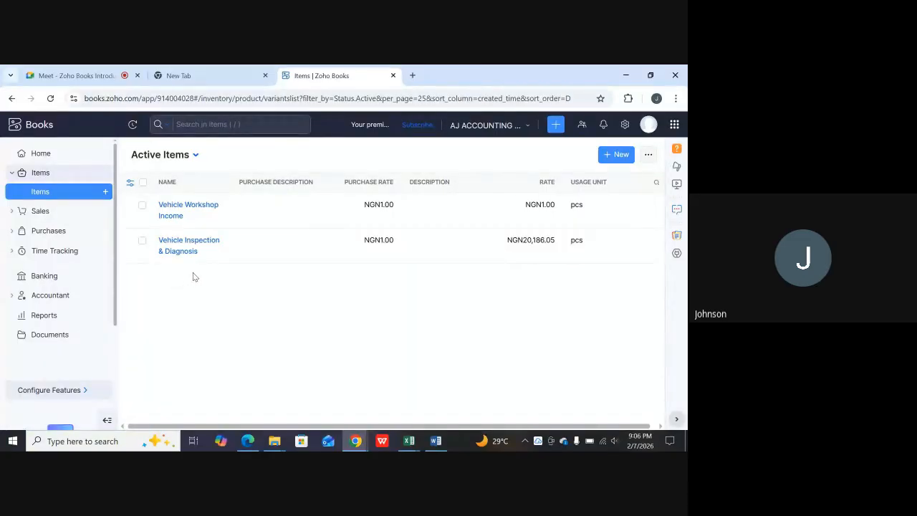
# Open Chart of Accounts from the Accountant section.
pyautogui.click(62, 297)
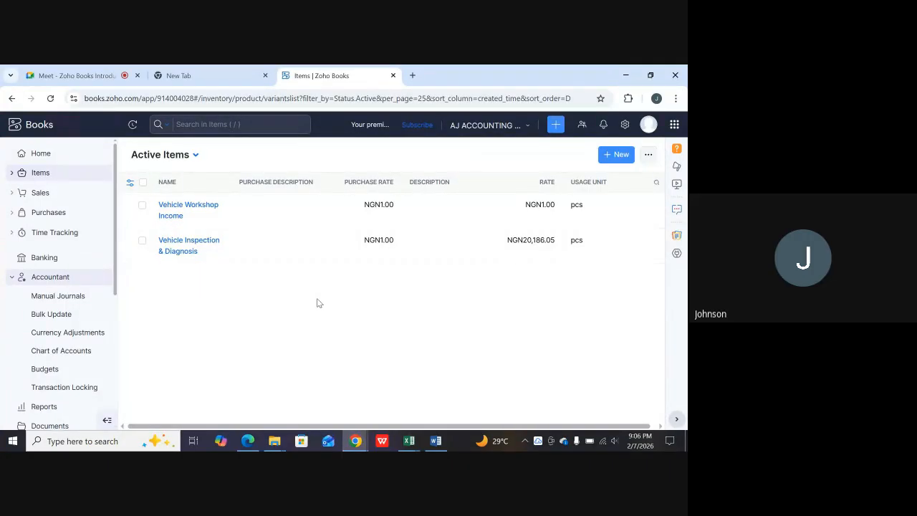
pyautogui.click(71, 357)
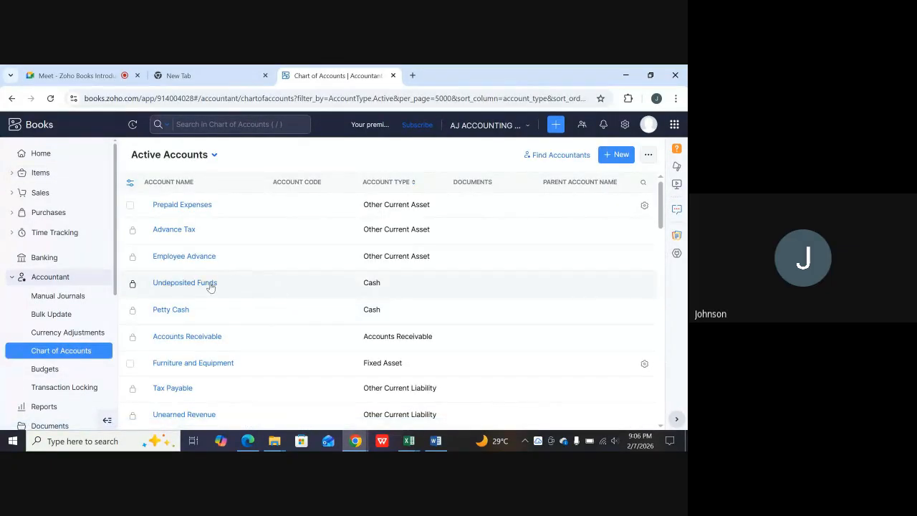
pyautogui.scroll(-1, 225, 282)
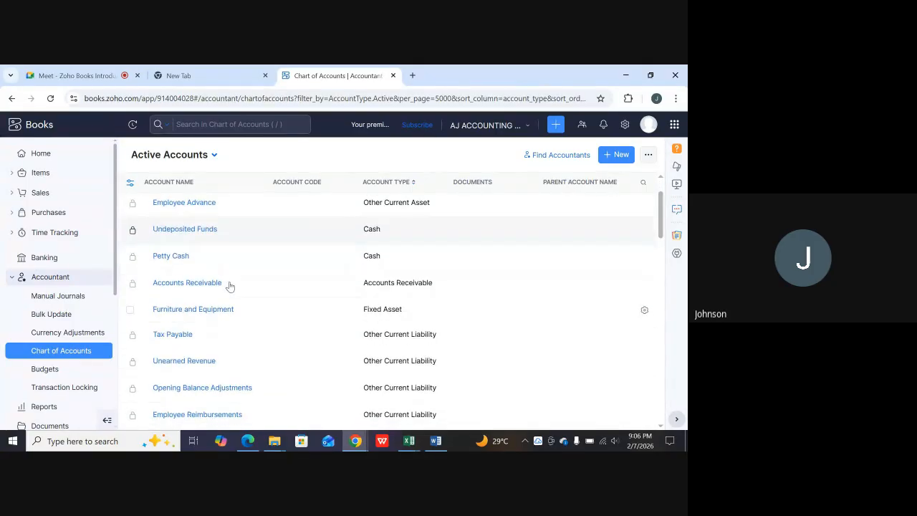
pyautogui.scroll(-1, 231, 287)
pyautogui.scroll(-1, 243, 304)
pyautogui.scroll(-1, 248, 306)
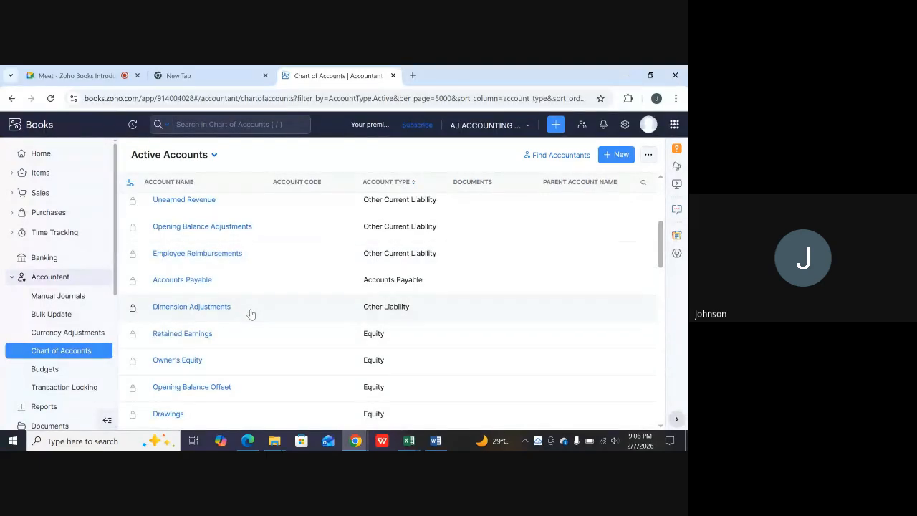
pyautogui.scroll(-1, 251, 314)
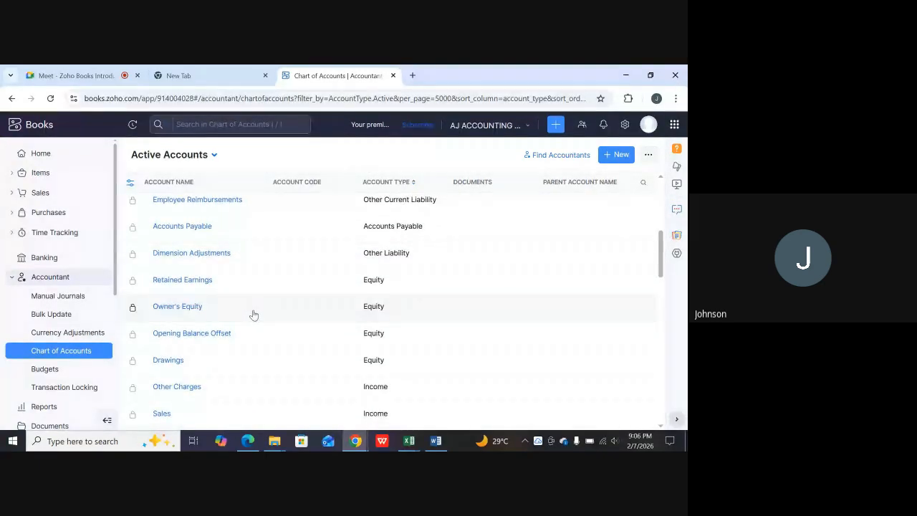
pyautogui.scroll(-1, 255, 315)
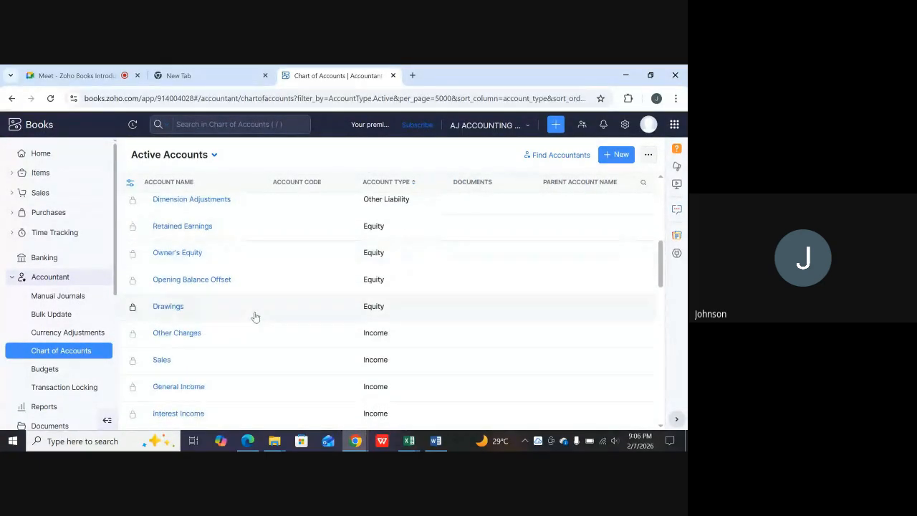
pyautogui.scroll(-2, 256, 319)
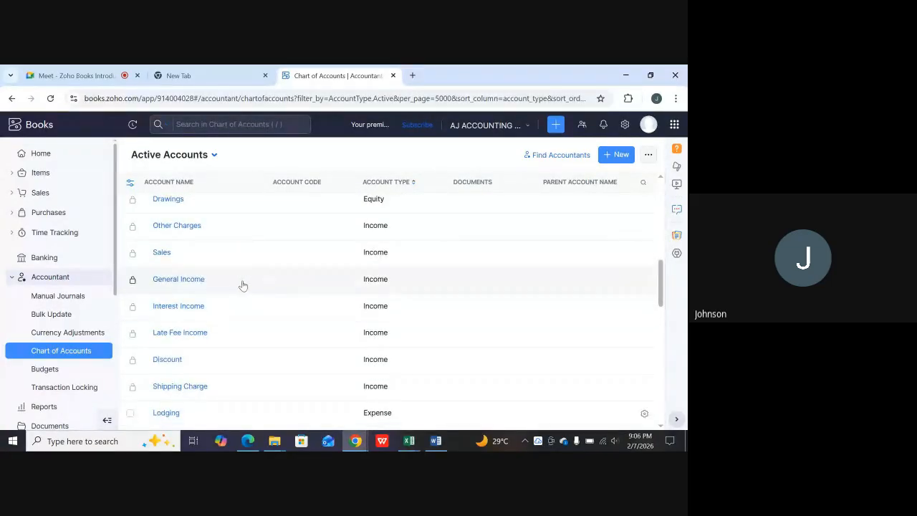
pyautogui.scroll(-1, 240, 309)
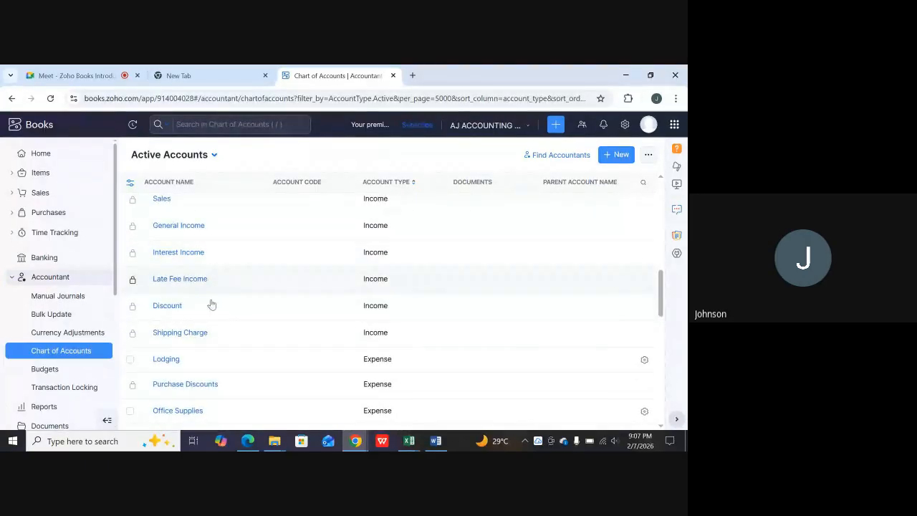
pyautogui.scroll(-1, 195, 341)
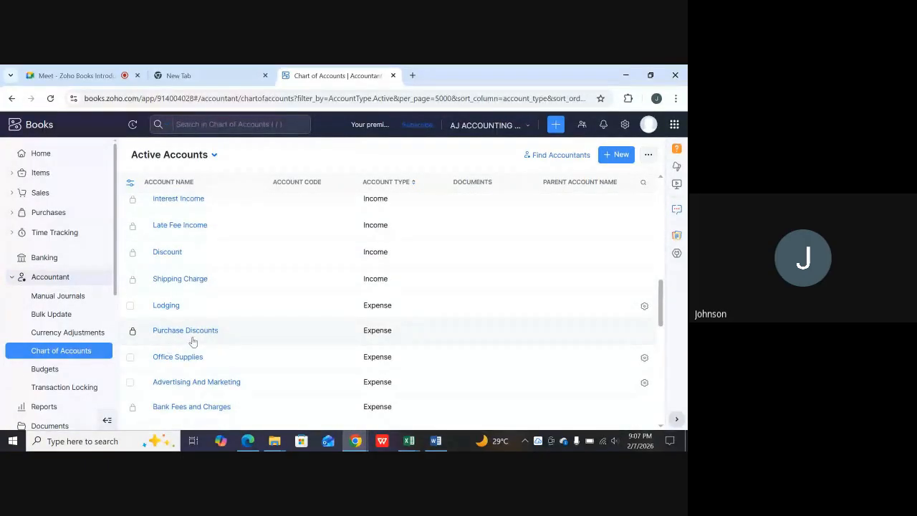
pyautogui.scroll(-1, 201, 351)
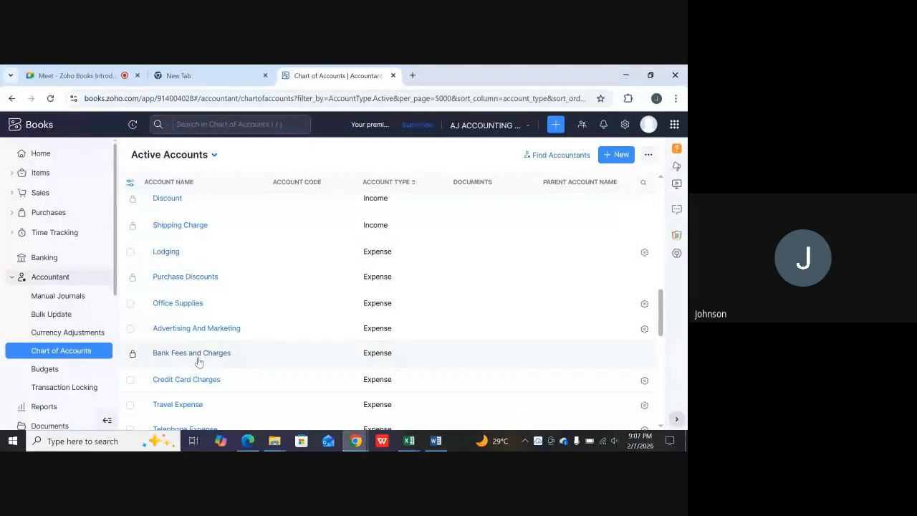
pyautogui.scroll(-8, 276, 332)
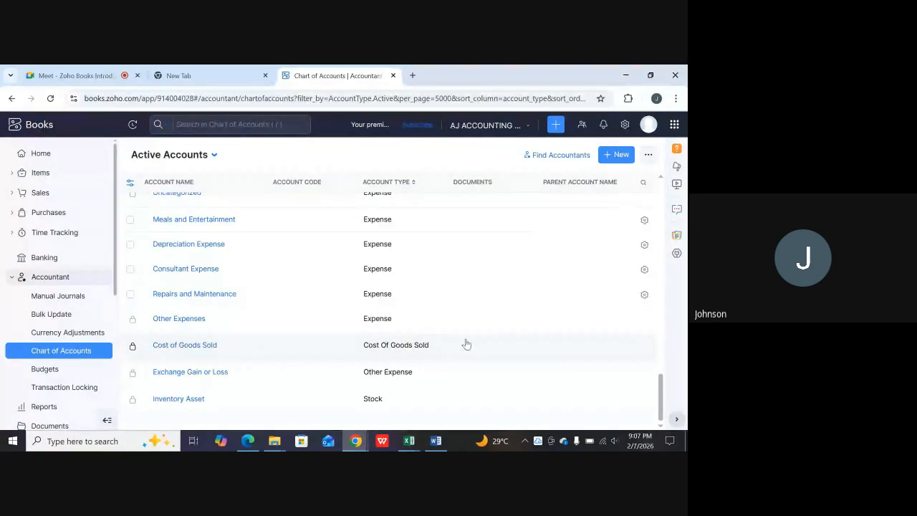
pyautogui.scroll(15, 321, 358)
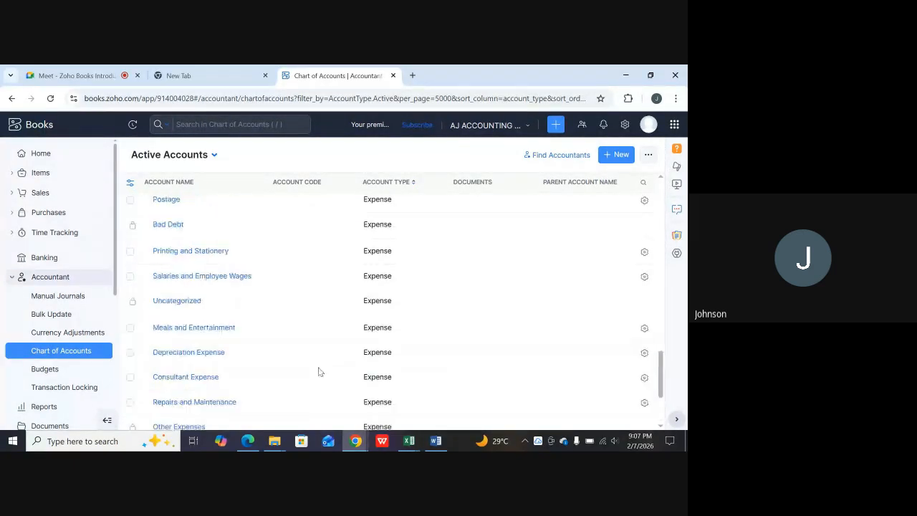
pyautogui.scroll(3, 321, 363)
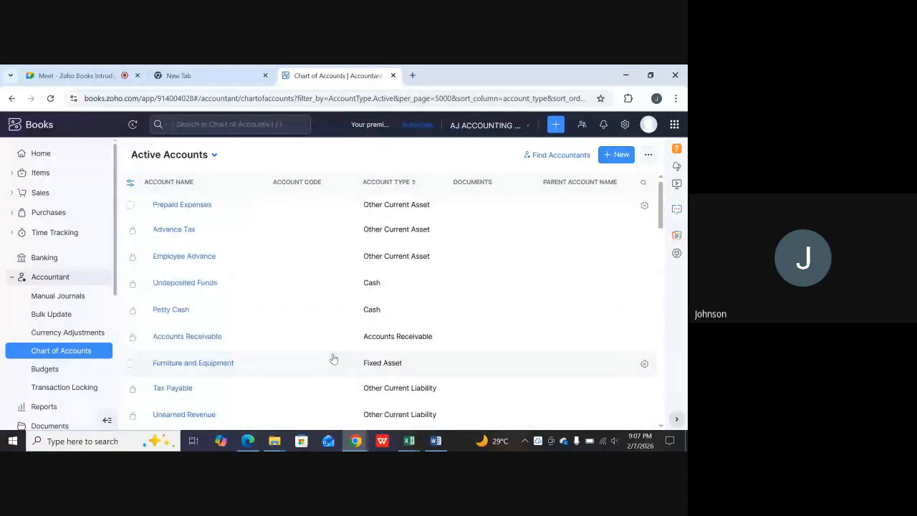
pyautogui.scroll(-2, 293, 284)
pyautogui.scroll(-15, 301, 301)
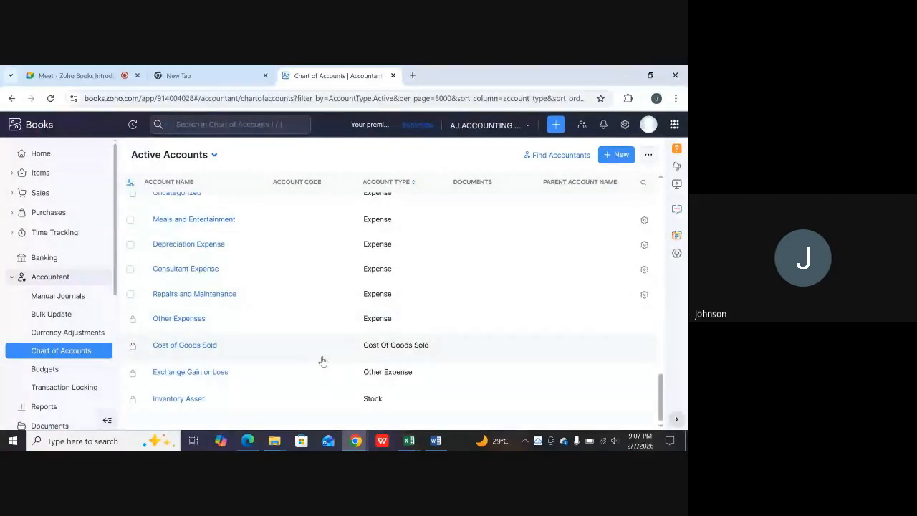
pyautogui.scroll(10, 313, 375)
pyautogui.scroll(10, 316, 363)
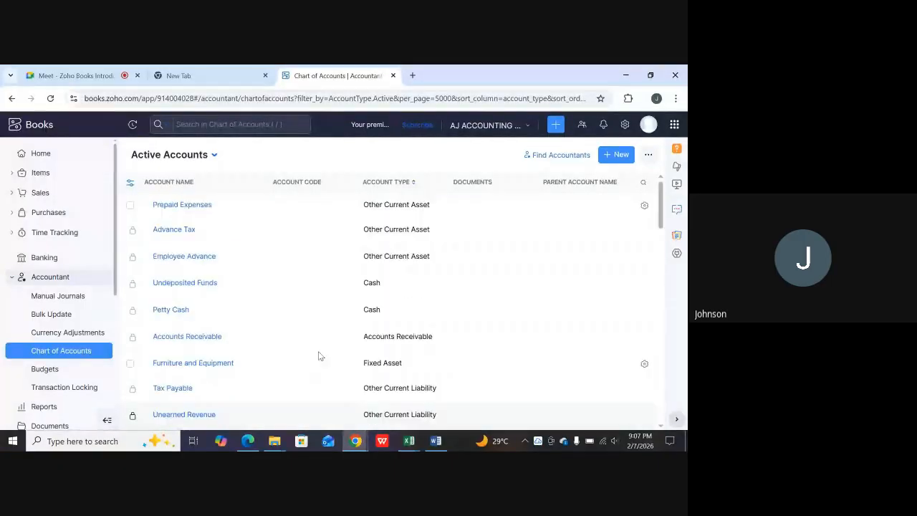
pyautogui.scroll(-1, 308, 271)
pyautogui.scroll(-15, 303, 272)
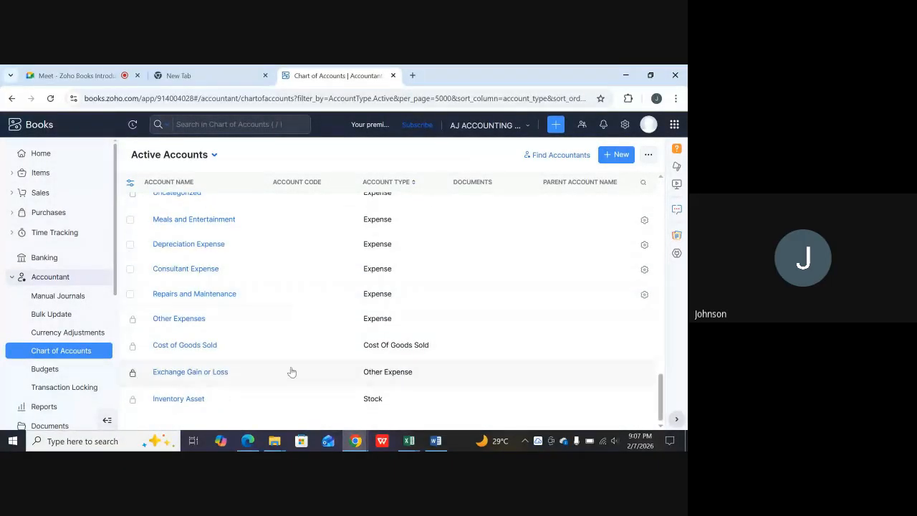
pyautogui.scroll(10, 283, 321)
pyautogui.scroll(8, 287, 316)
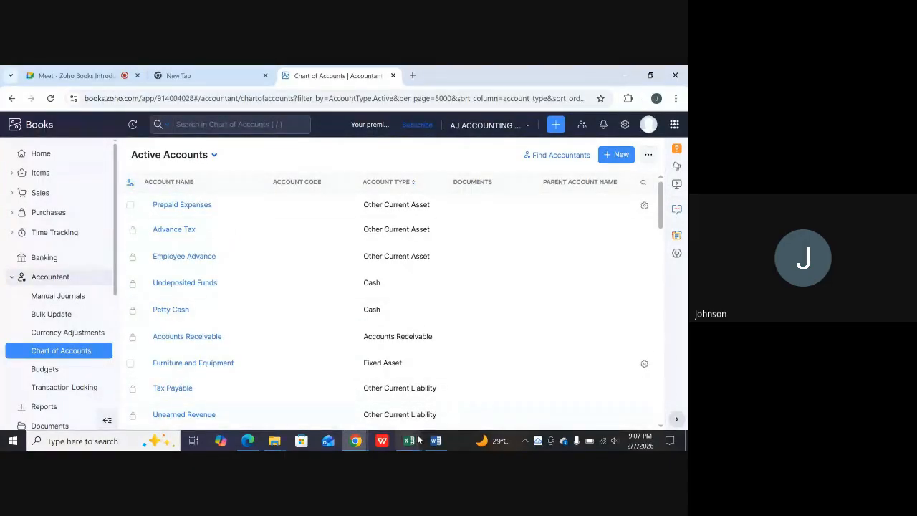
pyautogui.moveTo(409, 440)
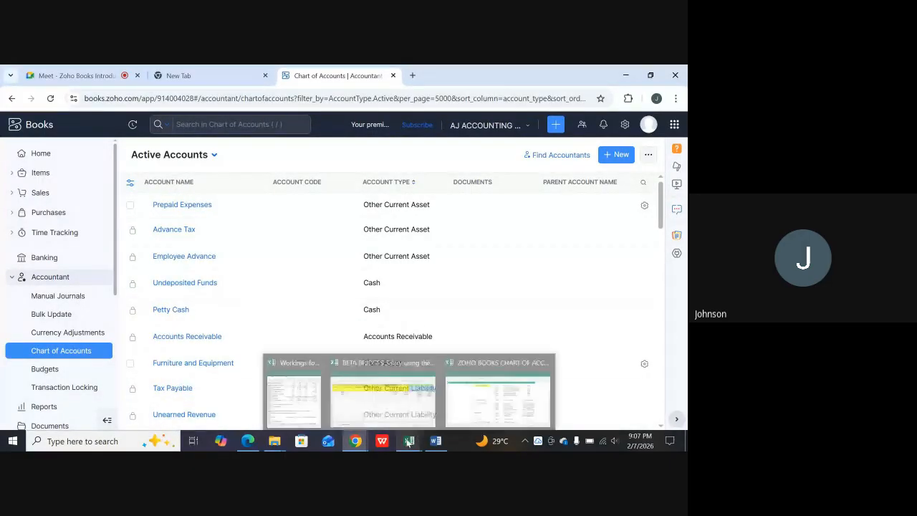
# Bring up the chart-of-accounts workbook and review the ASSET class on the NEW sheet.
pyautogui.click(464, 394)
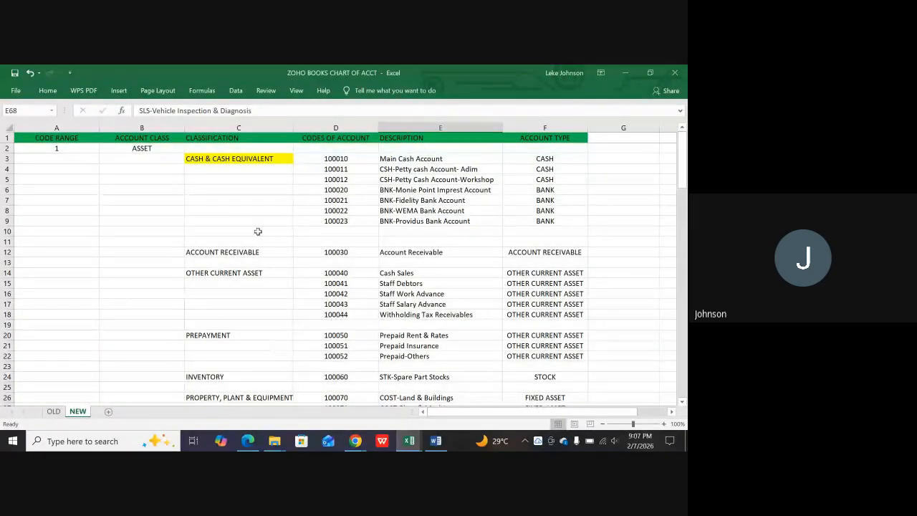
pyautogui.click(143, 149)
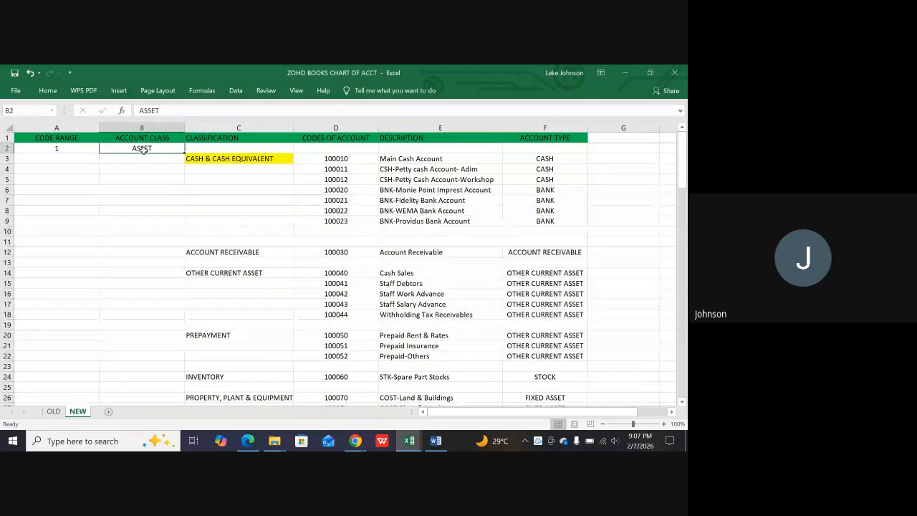
pyautogui.scroll(-5, 159, 256)
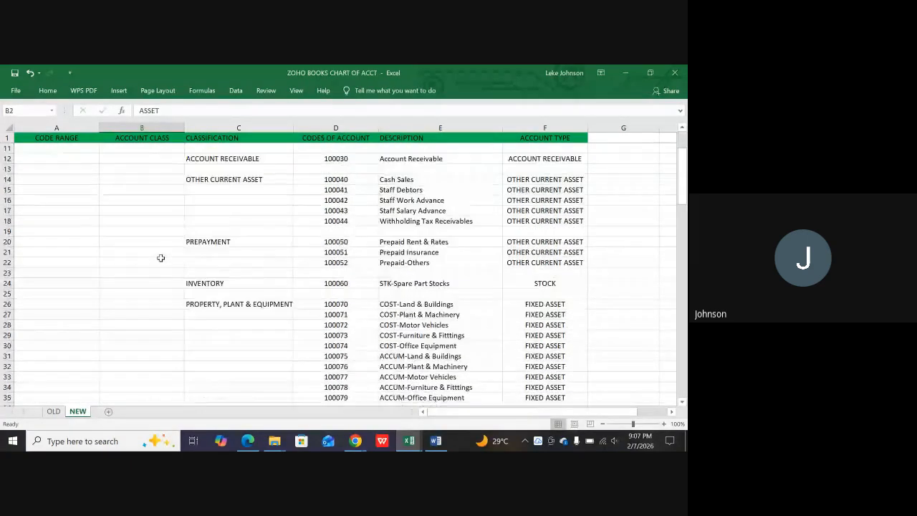
pyautogui.scroll(-16, 161, 258)
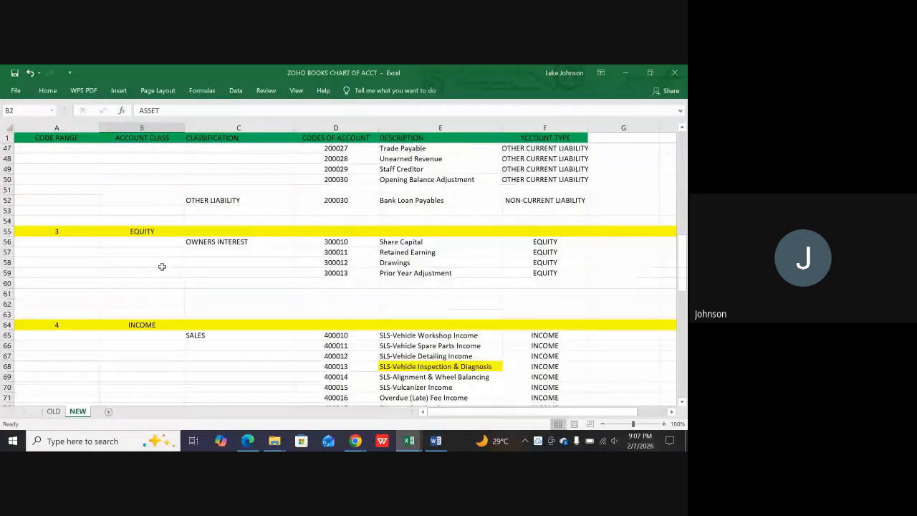
pyautogui.scroll(-3, 162, 264)
pyautogui.scroll(3, 162, 267)
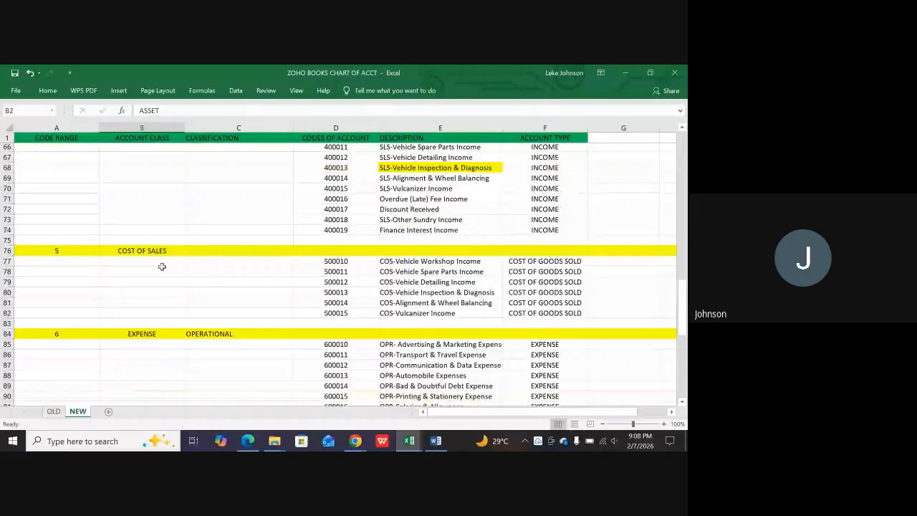
pyautogui.scroll(-7, 164, 267)
pyautogui.scroll(7, 164, 260)
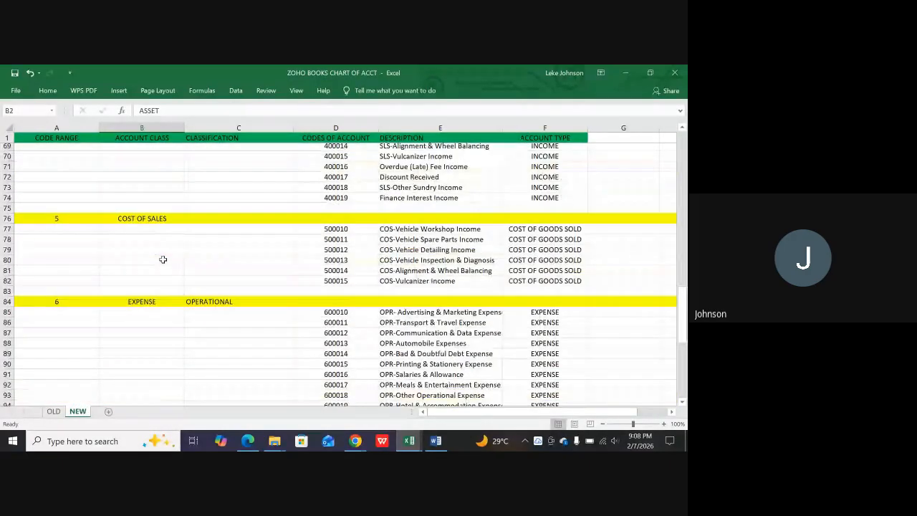
pyautogui.scroll(-3, 147, 255)
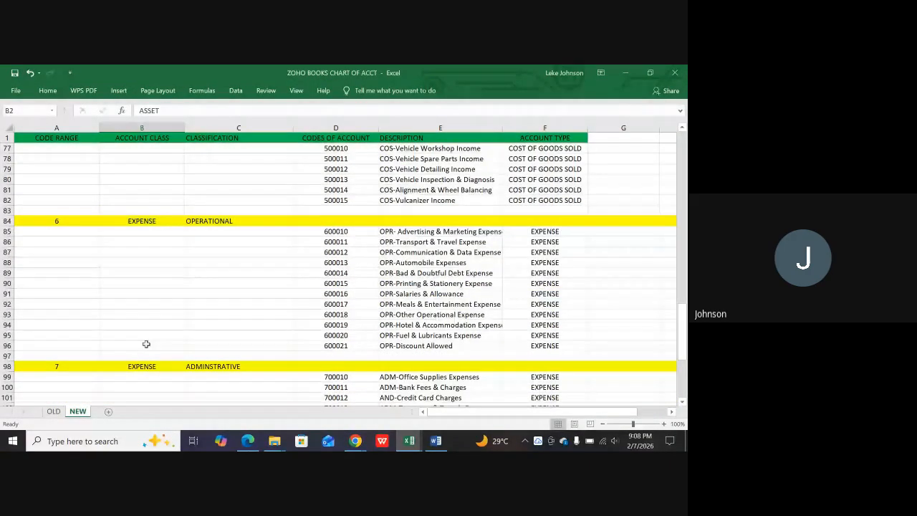
pyautogui.scroll(3, 148, 344)
# Walk through the COST OF SALES, OPERATIONAL and administrative expense classes.
pyautogui.click(140, 228)
pyautogui.scroll(-1, 143, 291)
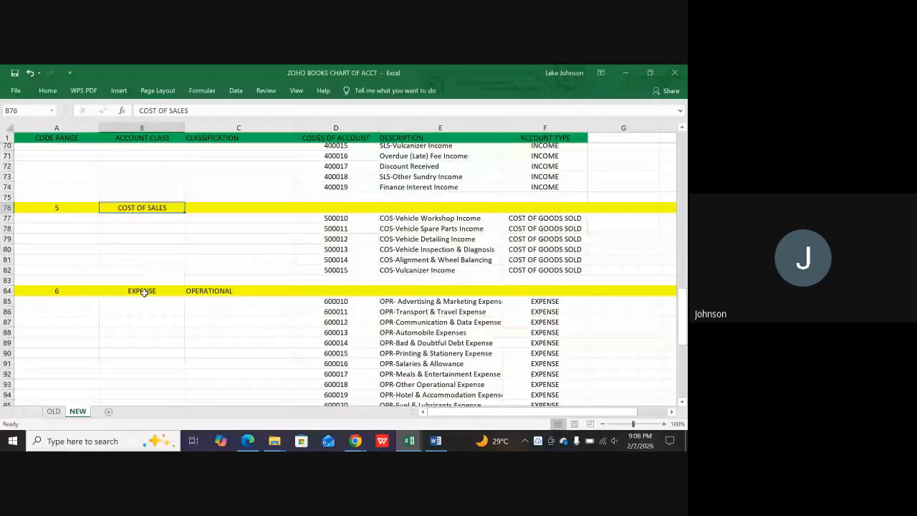
pyautogui.scroll(-1, 144, 292)
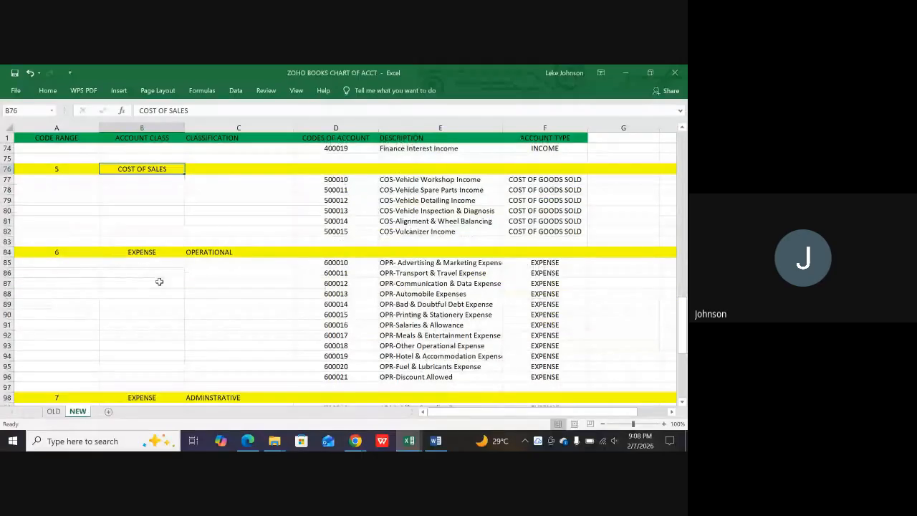
pyautogui.click(211, 252)
pyautogui.scroll(-3, 205, 289)
pyautogui.click(219, 311)
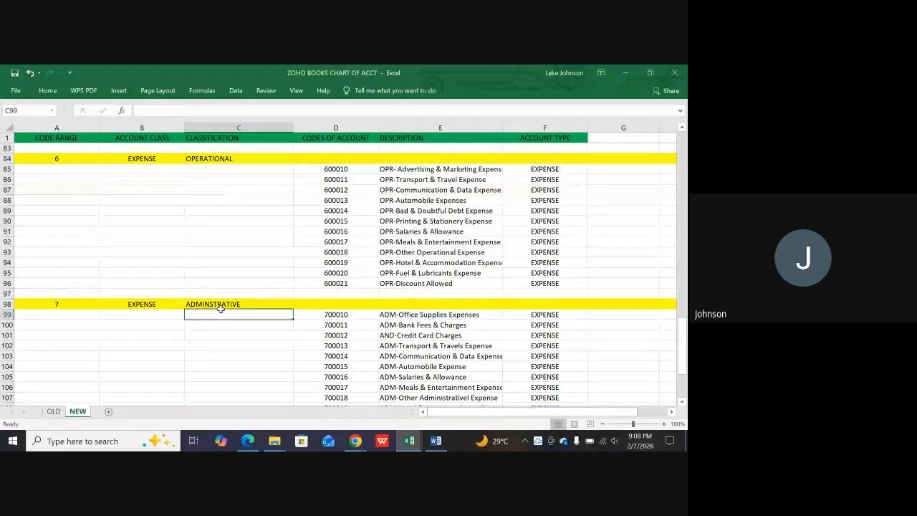
pyautogui.scroll(5, 222, 297)
pyautogui.scroll(7, 223, 291)
pyautogui.scroll(-8, 224, 291)
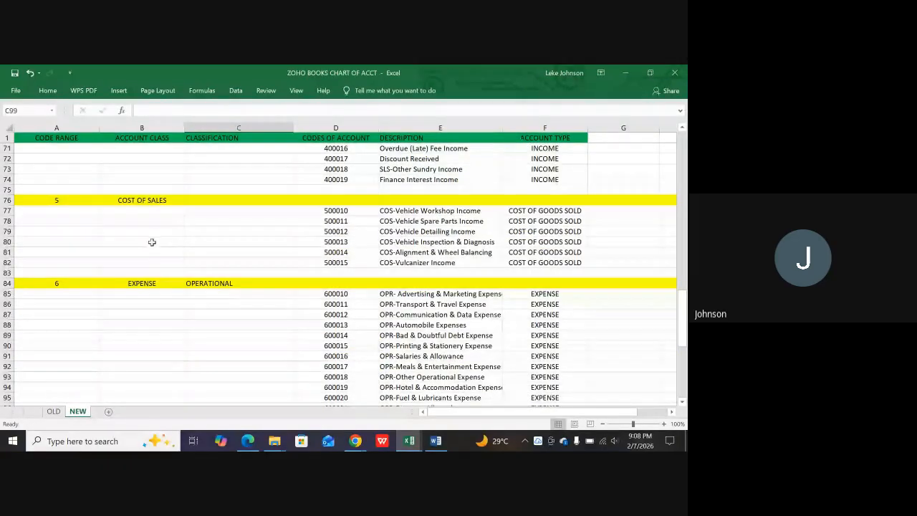
pyautogui.scroll(-3, 415, 272)
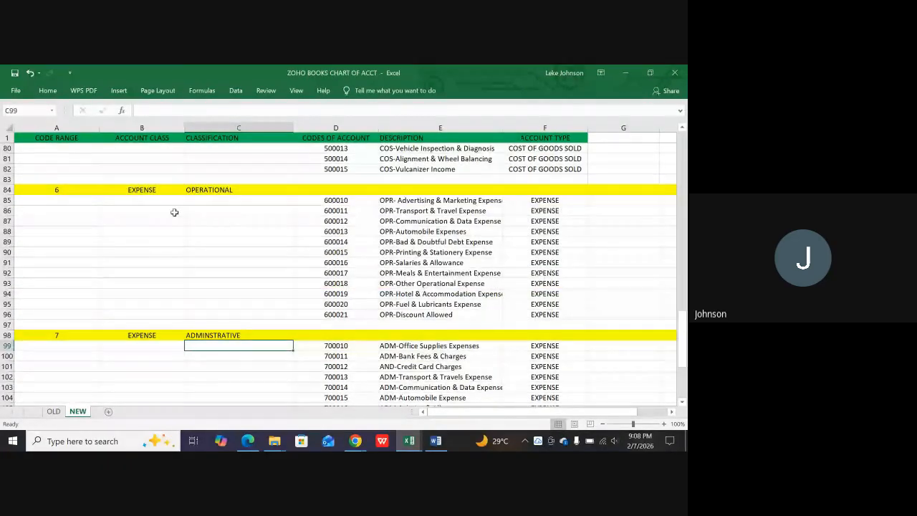
pyautogui.click(204, 197)
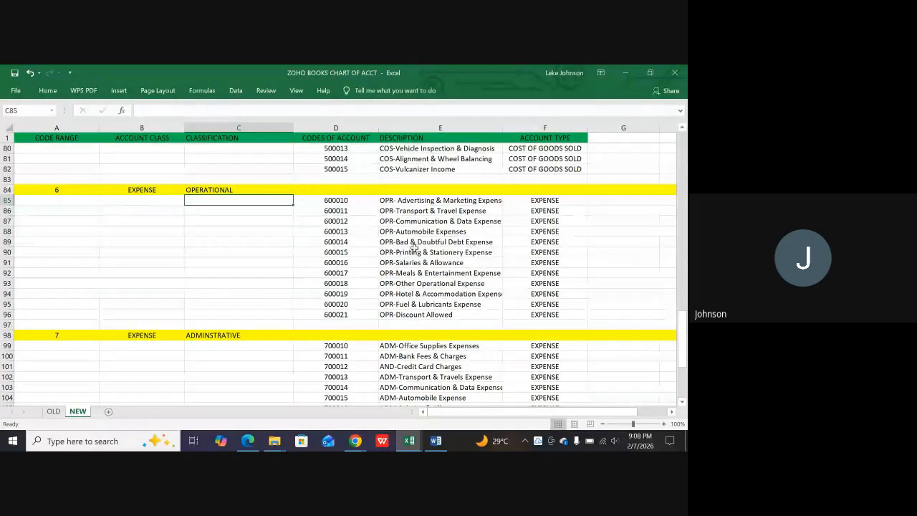
pyautogui.scroll(-2, 370, 300)
pyautogui.scroll(-5, 378, 213)
pyautogui.scroll(8, 391, 258)
pyautogui.scroll(7, 400, 293)
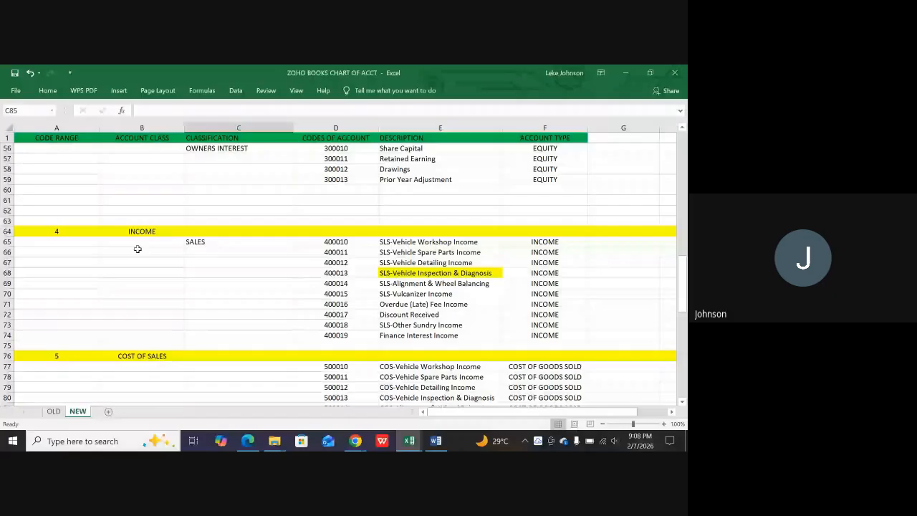
pyautogui.scroll(-2, 395, 272)
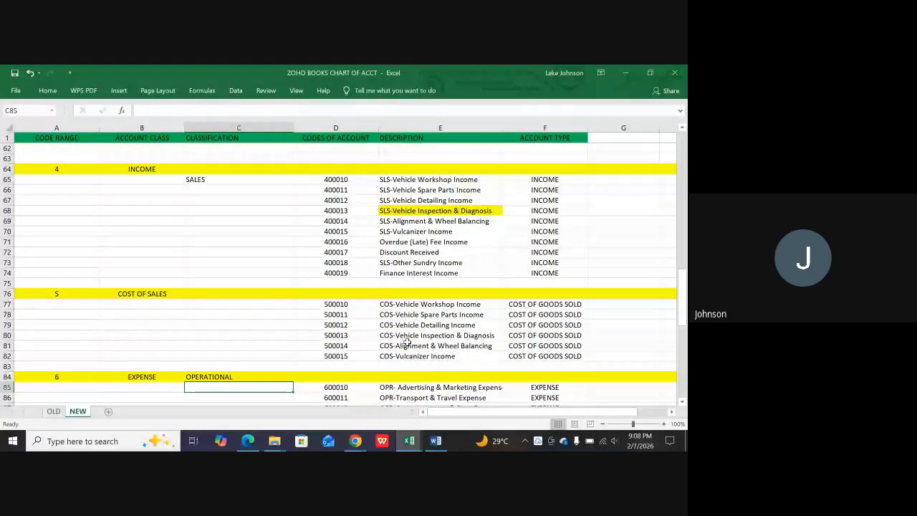
pyautogui.click(408, 337)
pyautogui.click(420, 223)
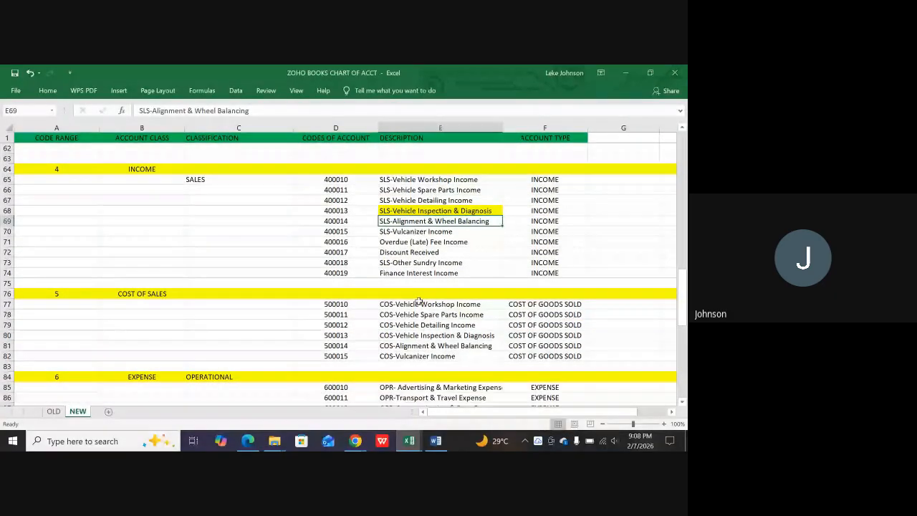
pyautogui.click(422, 326)
pyautogui.click(414, 252)
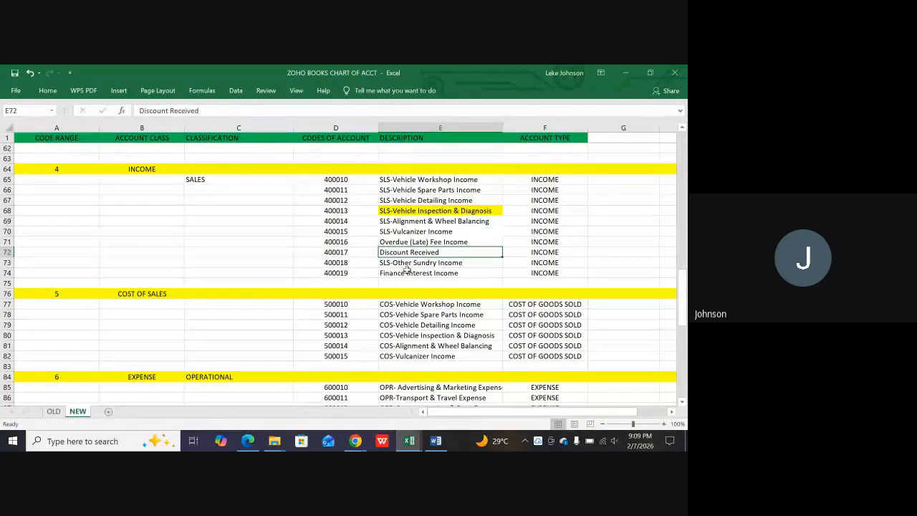
pyautogui.click(263, 237)
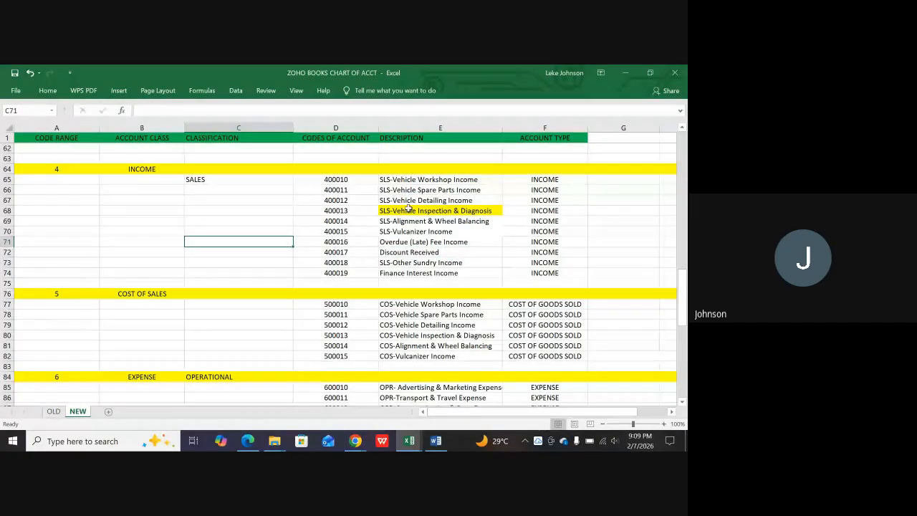
pyautogui.click(36, 169)
pyautogui.moveTo(35, 169); pyautogui.dragTo(568, 366)
pyautogui.scroll(6, 403, 302)
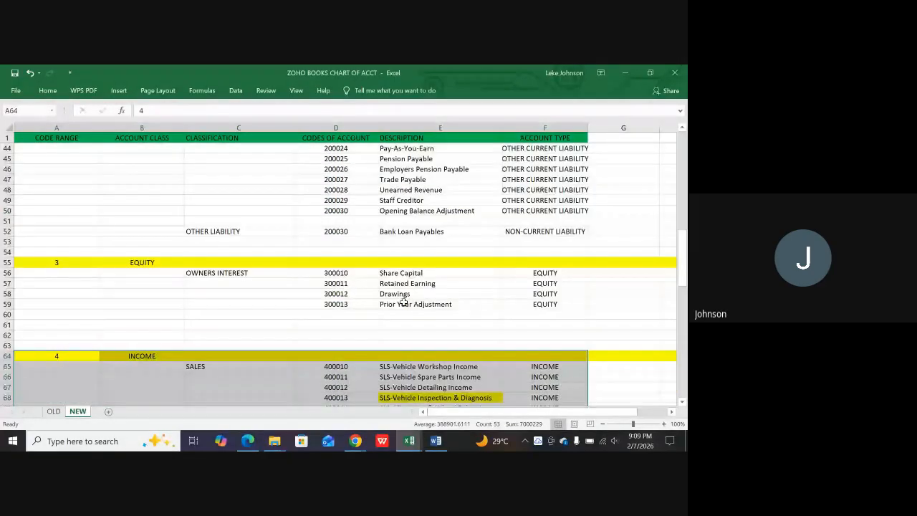
pyautogui.scroll(2, 403, 301)
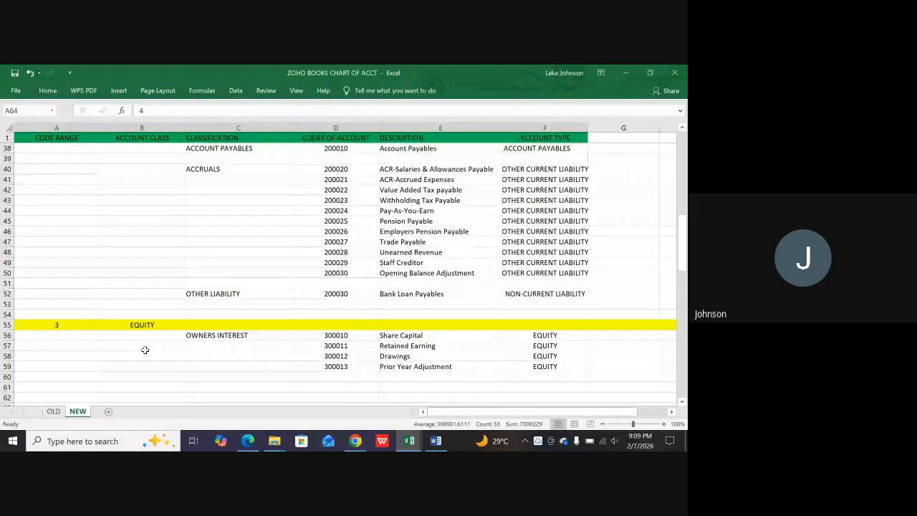
pyautogui.click(142, 325)
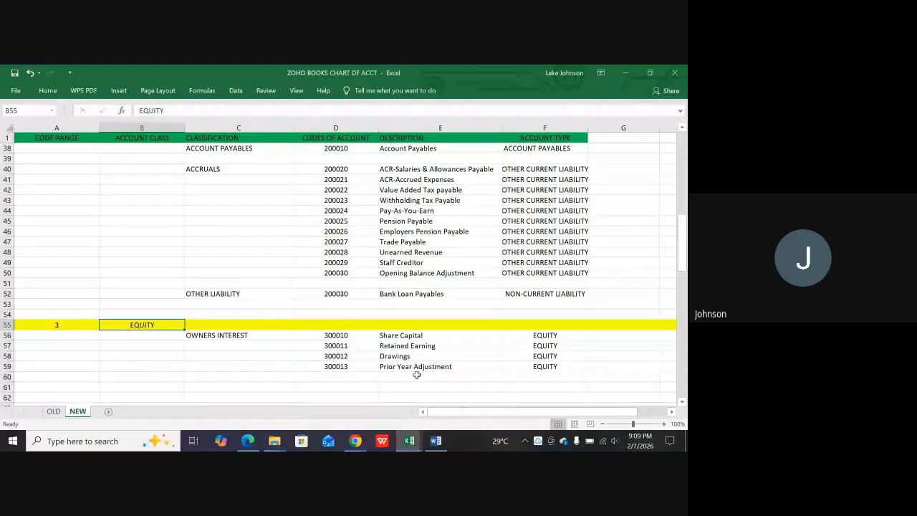
pyautogui.scroll(9, 288, 354)
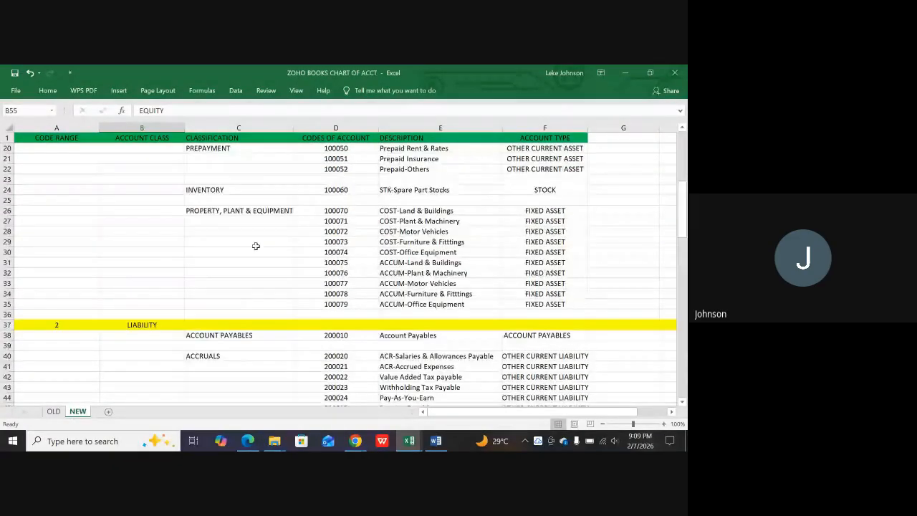
pyautogui.scroll(3, 282, 254)
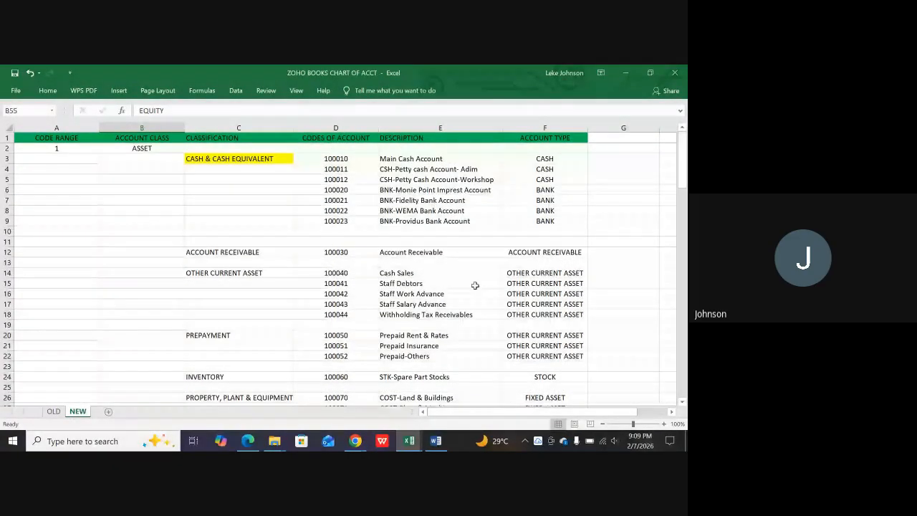
pyautogui.click(207, 159)
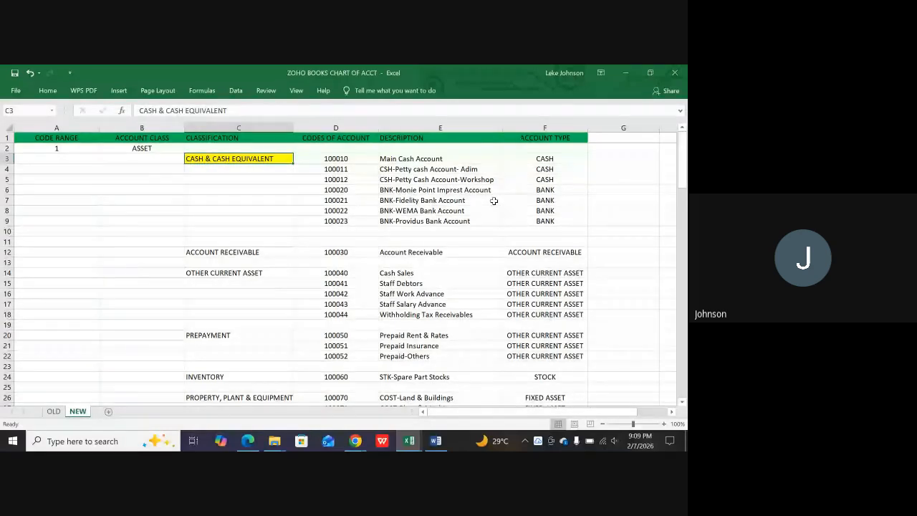
pyautogui.click(232, 250)
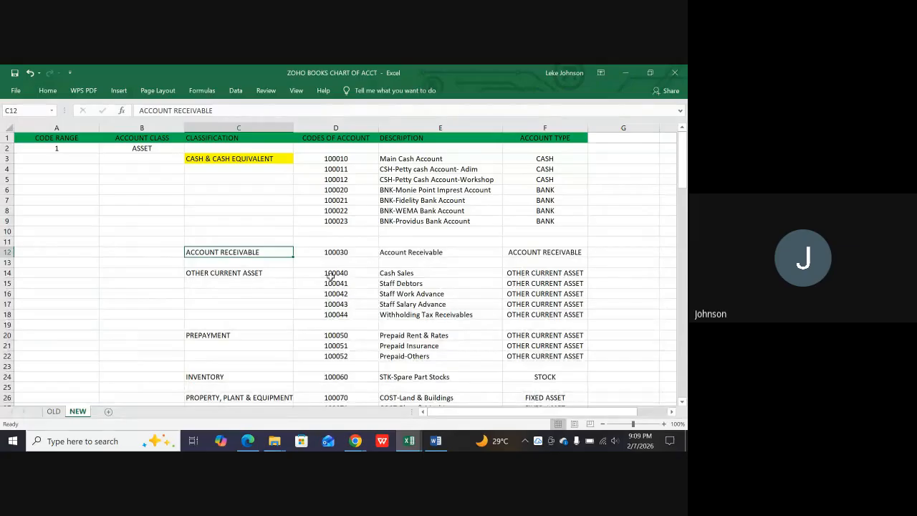
pyautogui.scroll(-1, 215, 332)
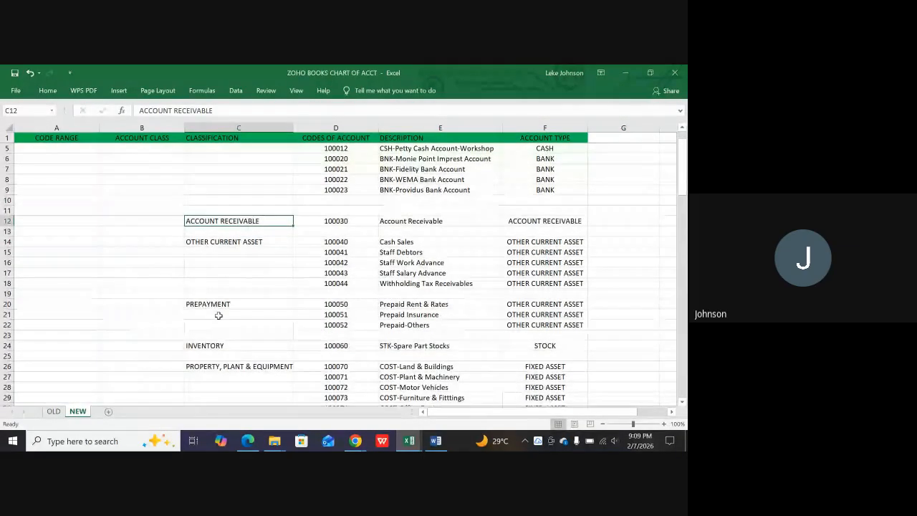
pyautogui.click(216, 305)
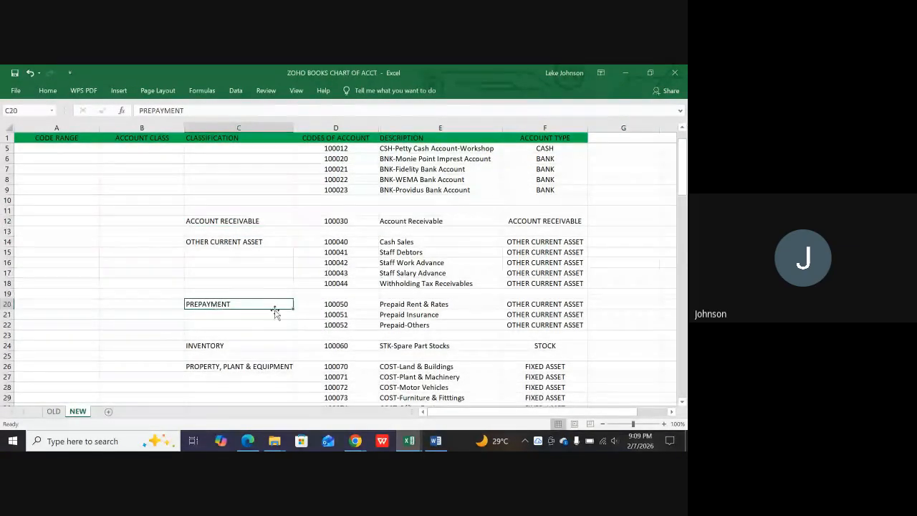
pyautogui.scroll(-1, 287, 314)
pyautogui.click(215, 315)
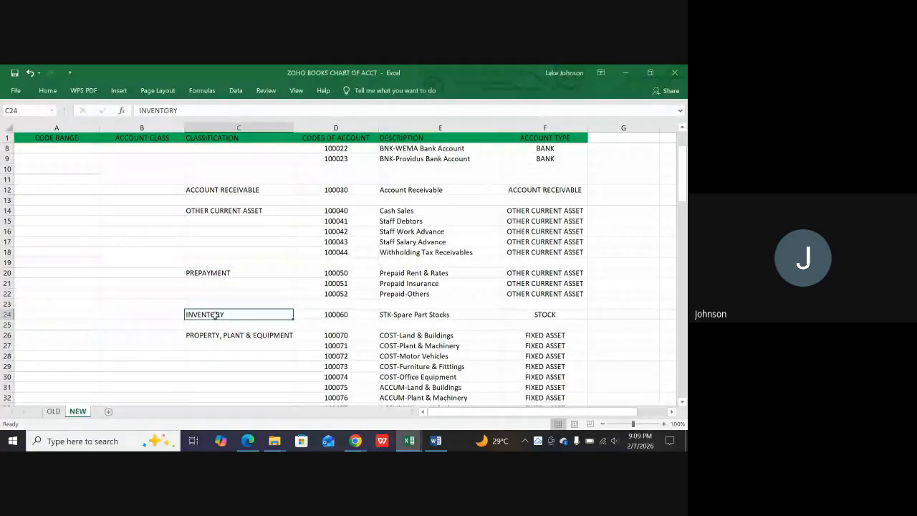
pyautogui.scroll(-1, 215, 315)
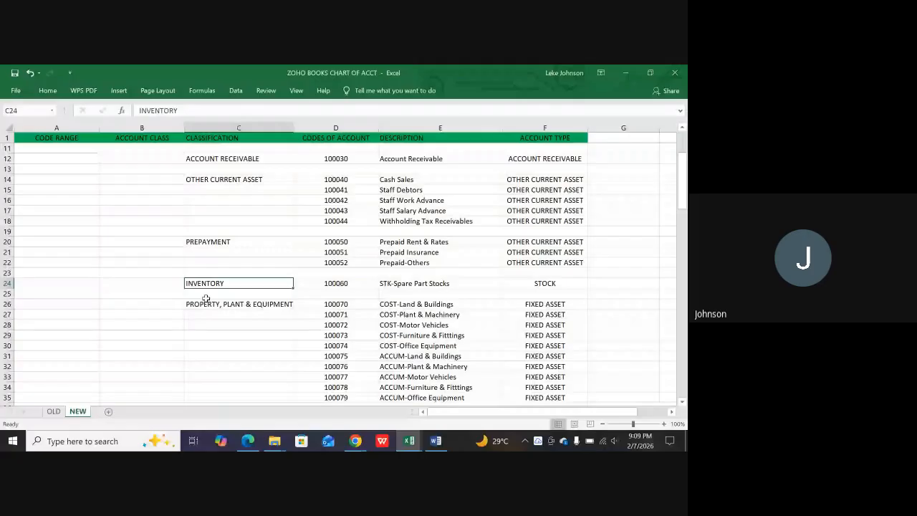
pyautogui.click(205, 301)
pyautogui.scroll(3, 216, 169)
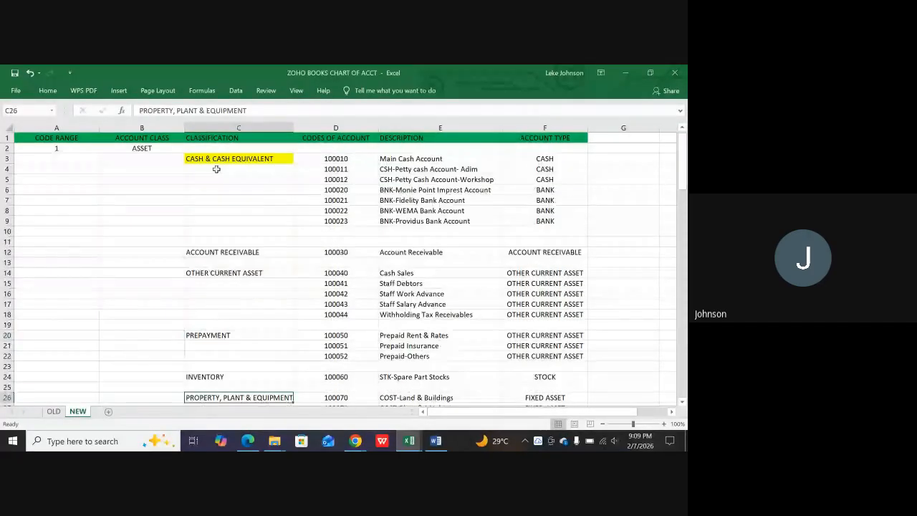
pyautogui.scroll(-5, 359, 315)
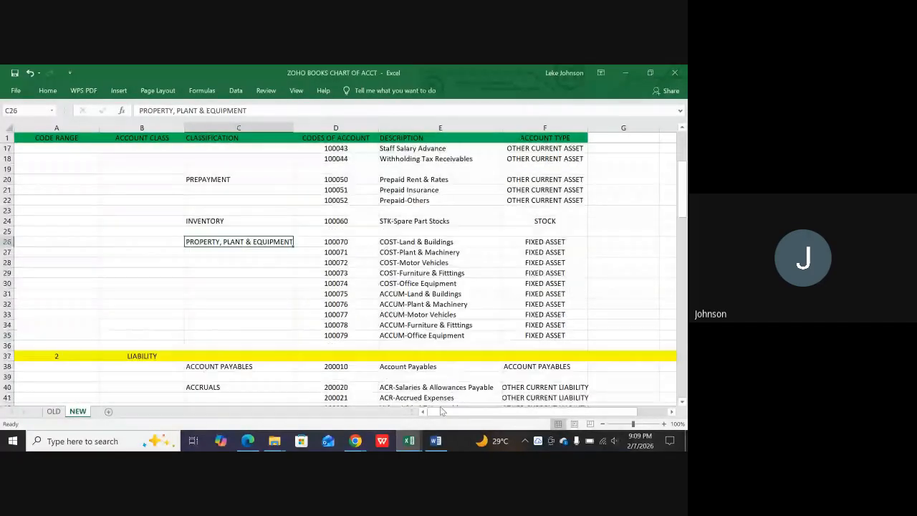
pyautogui.scroll(-8, 324, 383)
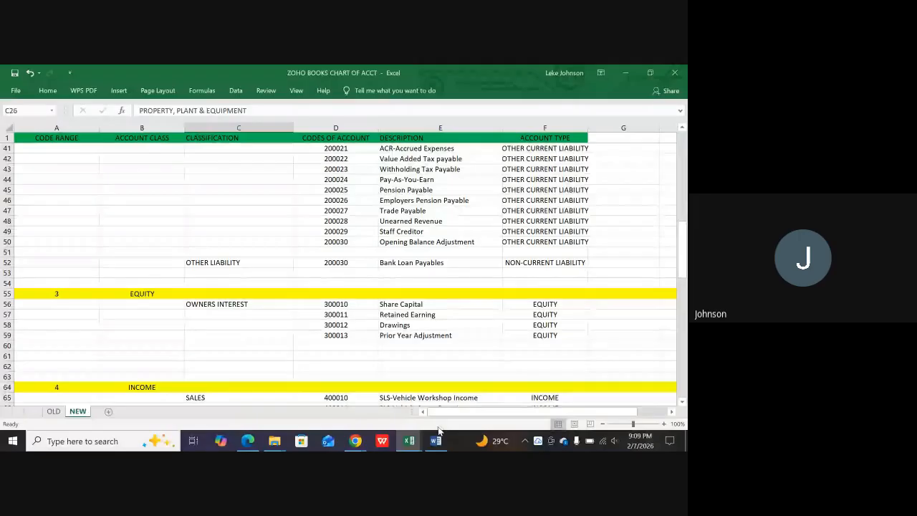
pyautogui.scroll(4, 324, 383)
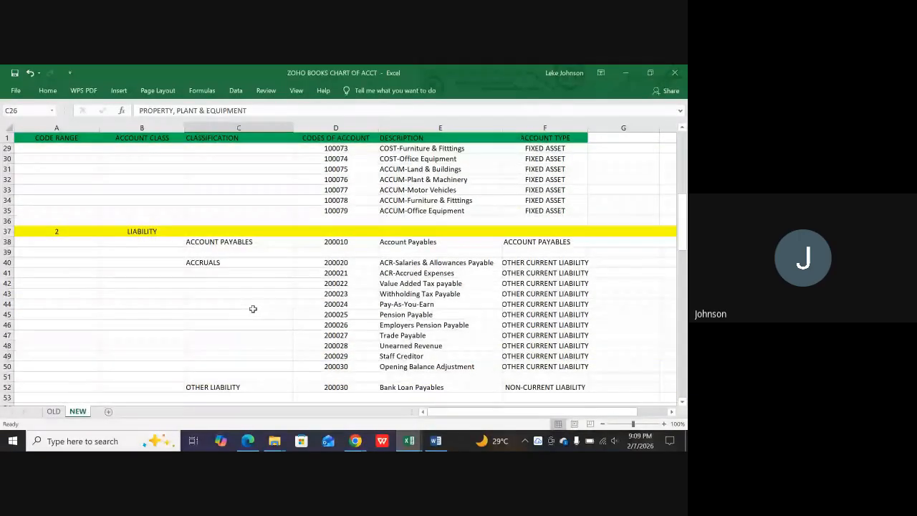
pyautogui.scroll(-6, 253, 309)
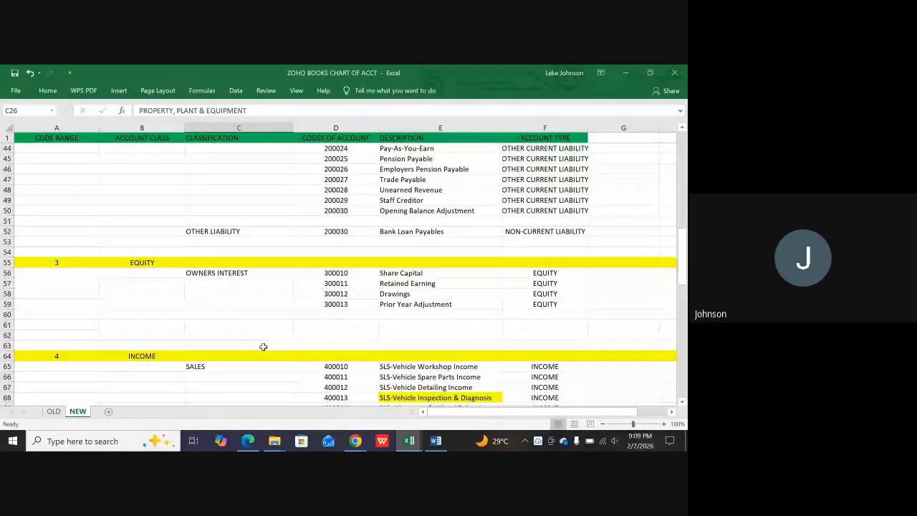
pyautogui.scroll(-1, 285, 365)
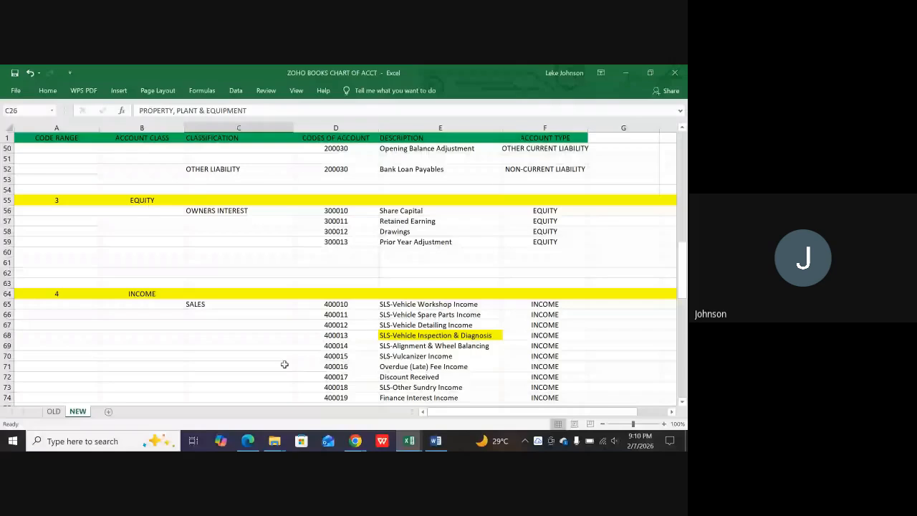
pyautogui.scroll(-4, 291, 361)
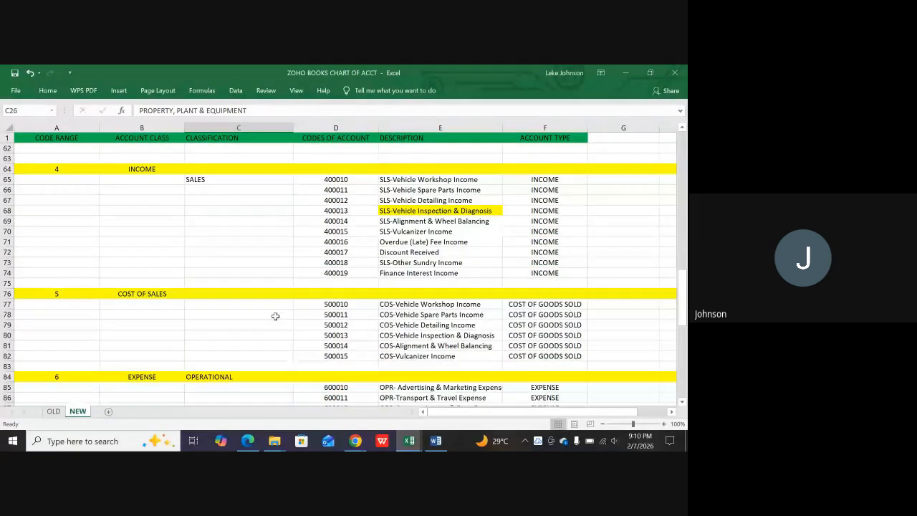
pyautogui.scroll(19, 275, 316)
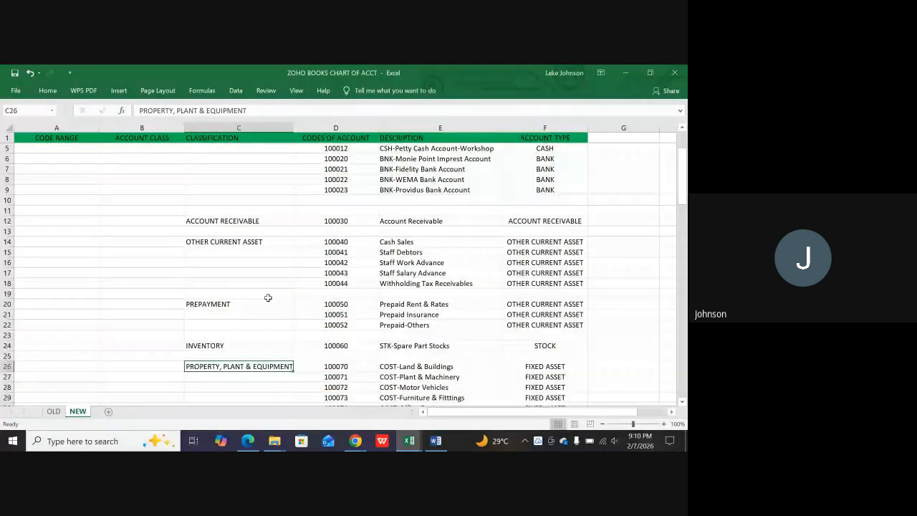
pyautogui.scroll(1, 268, 298)
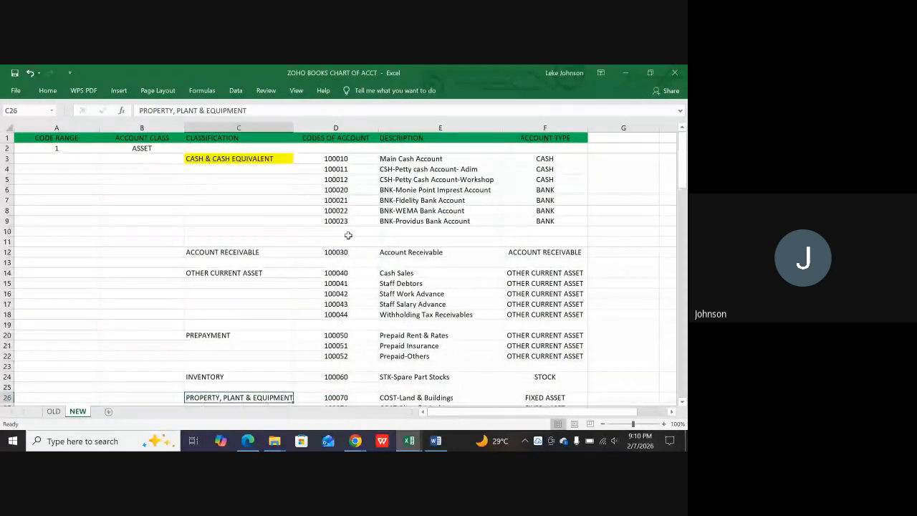
pyautogui.click(50, 137)
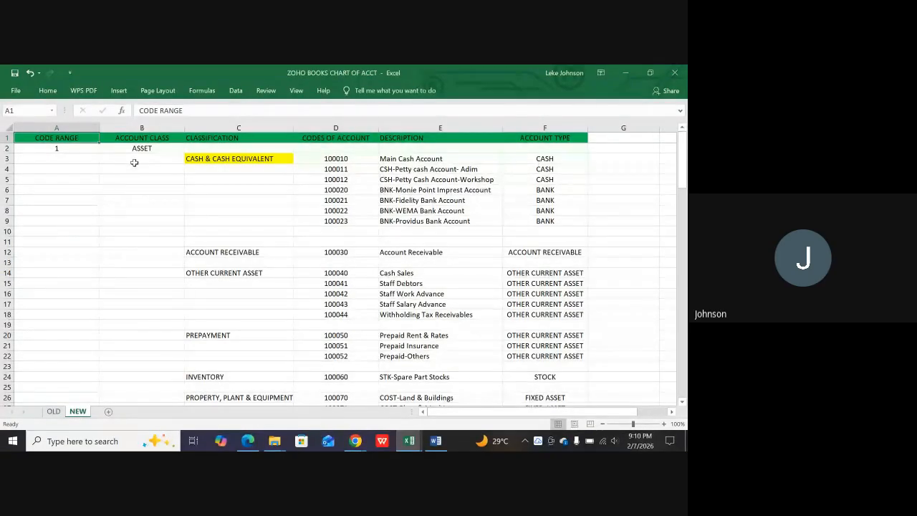
pyautogui.click(142, 137)
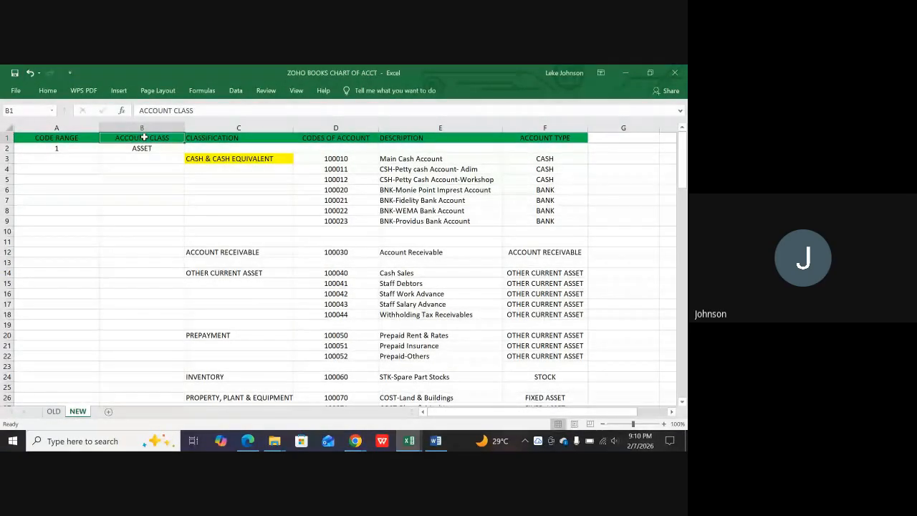
pyautogui.click(217, 137)
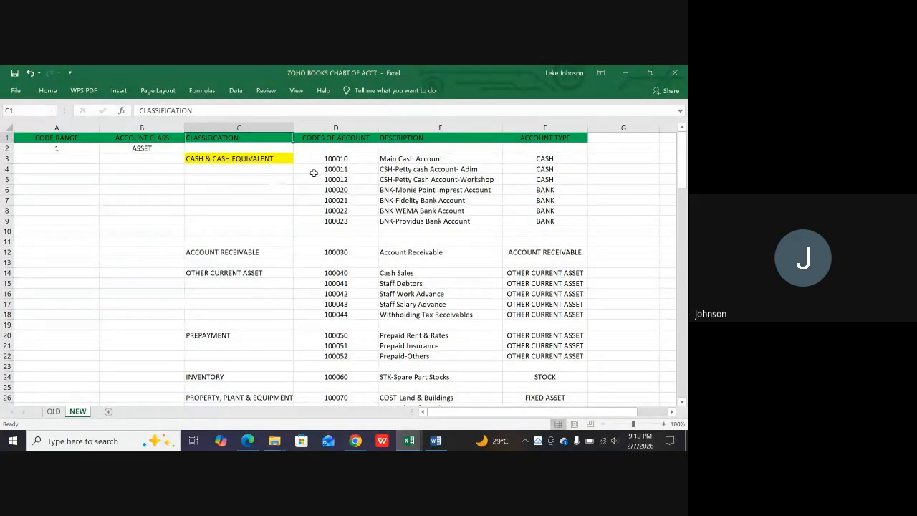
pyautogui.click(331, 139)
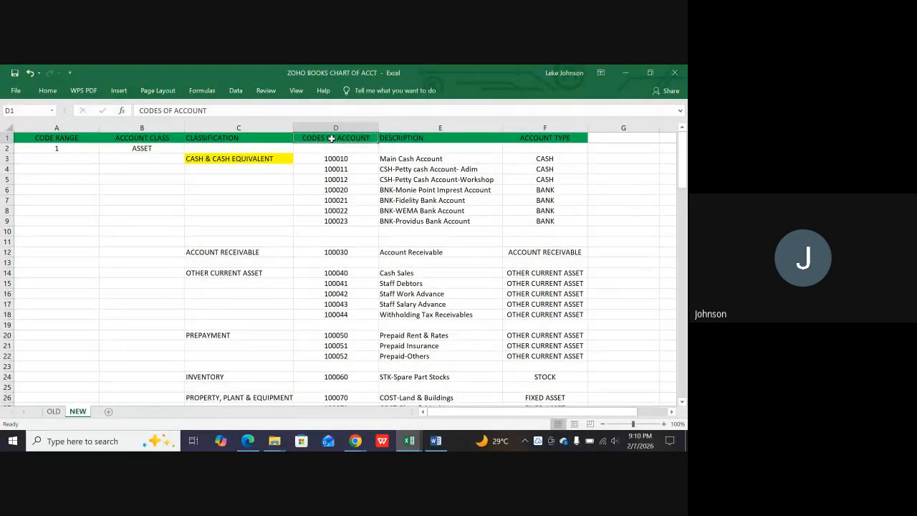
pyautogui.click(415, 139)
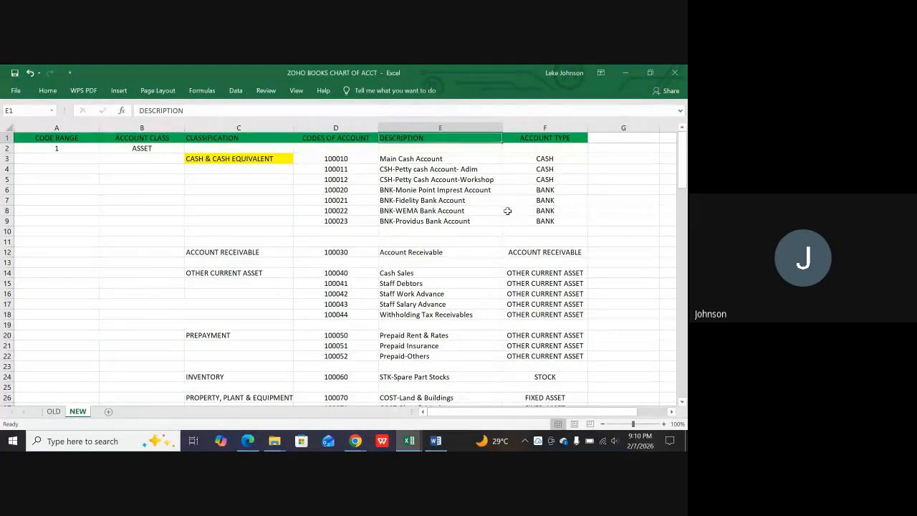
pyautogui.click(550, 139)
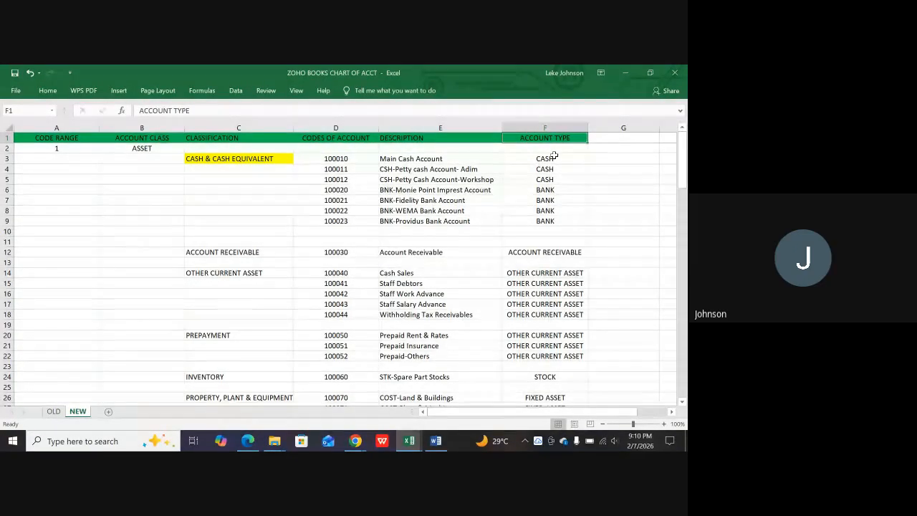
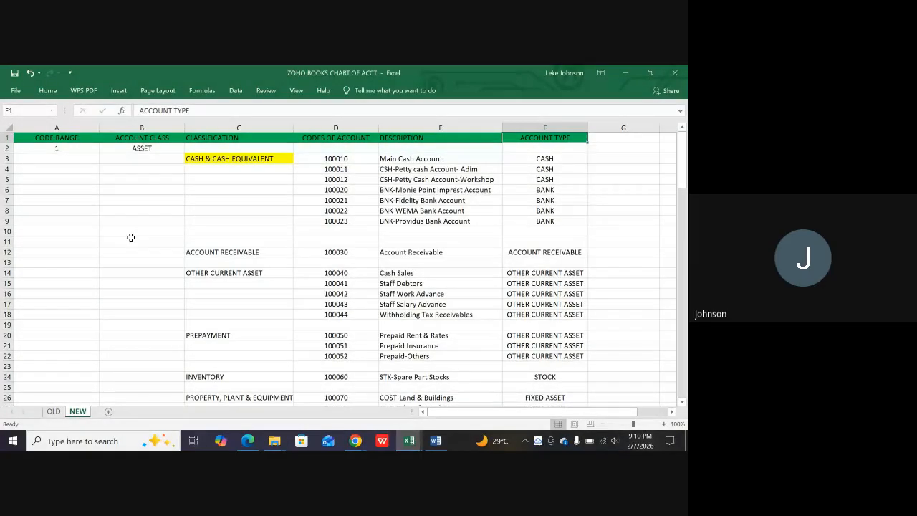
# Insert a new blank Sheet1 after the NEW chart-of-accounts sheet.
pyautogui.click(108, 412)
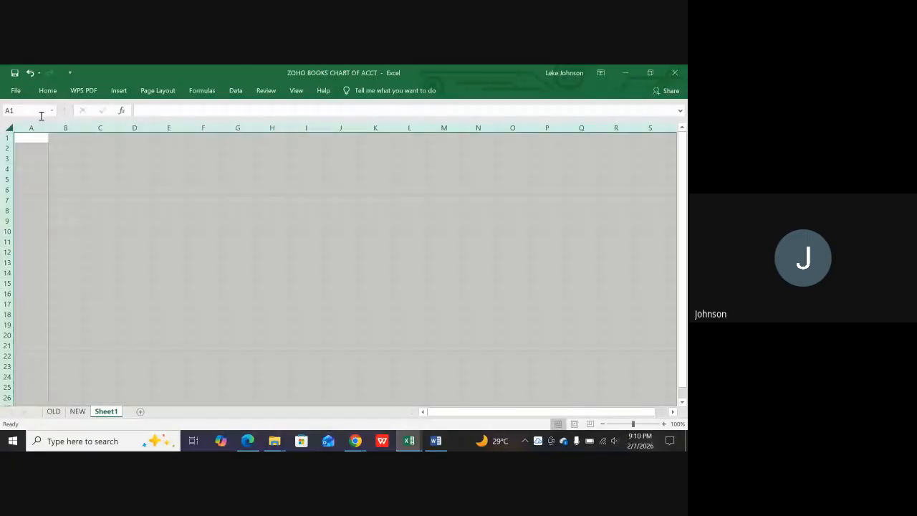
# Fill the whole of Sheet1 white so the gridlines disappear.
pyautogui.click(49, 94)
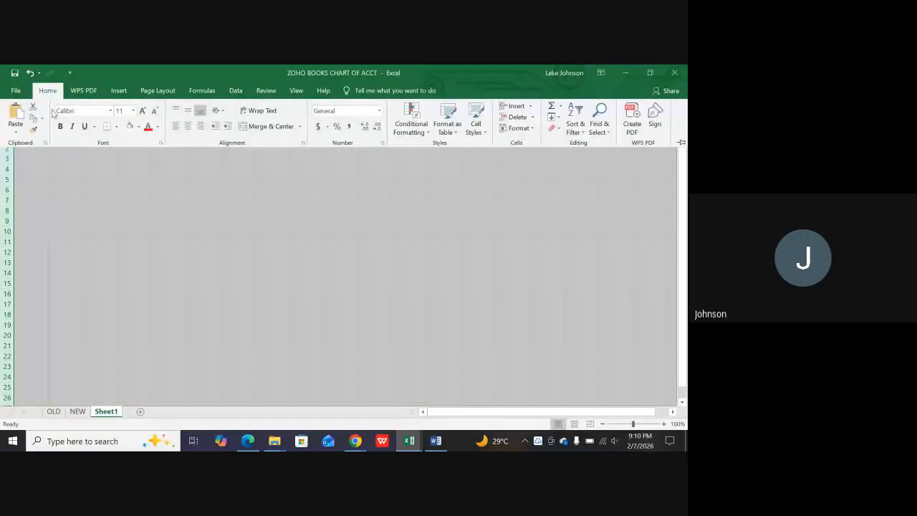
pyautogui.click(139, 127)
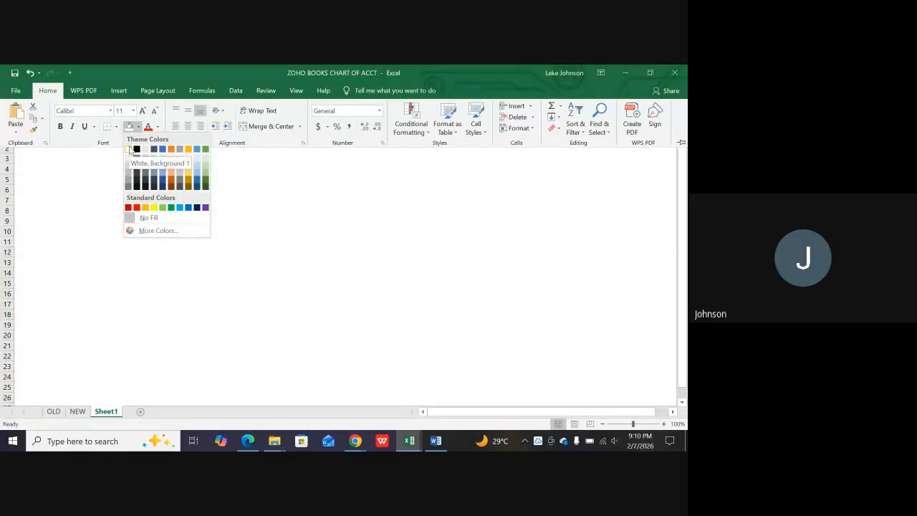
pyautogui.click(129, 169)
pyautogui.click(106, 243)
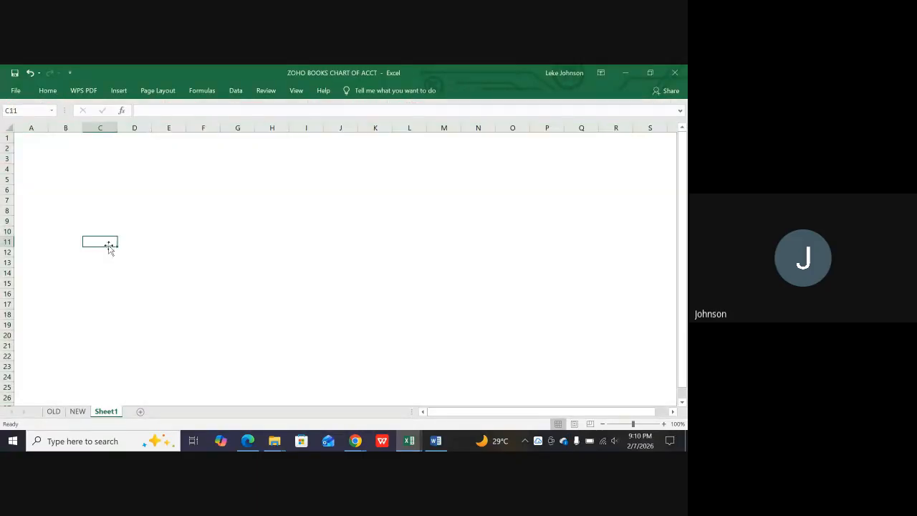
# Type the title 'How to create the Chart of Account for any organization' in C5.
pyautogui.click(96, 178)
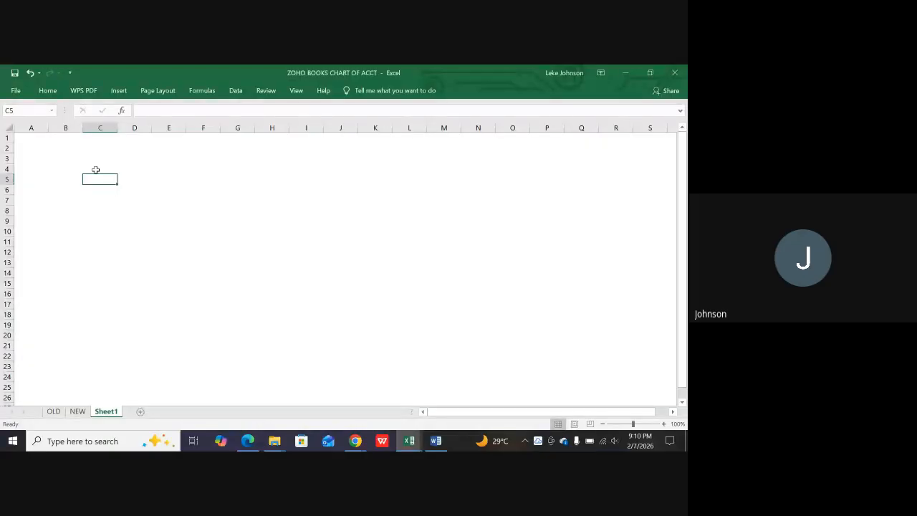
pyautogui.write('Use')
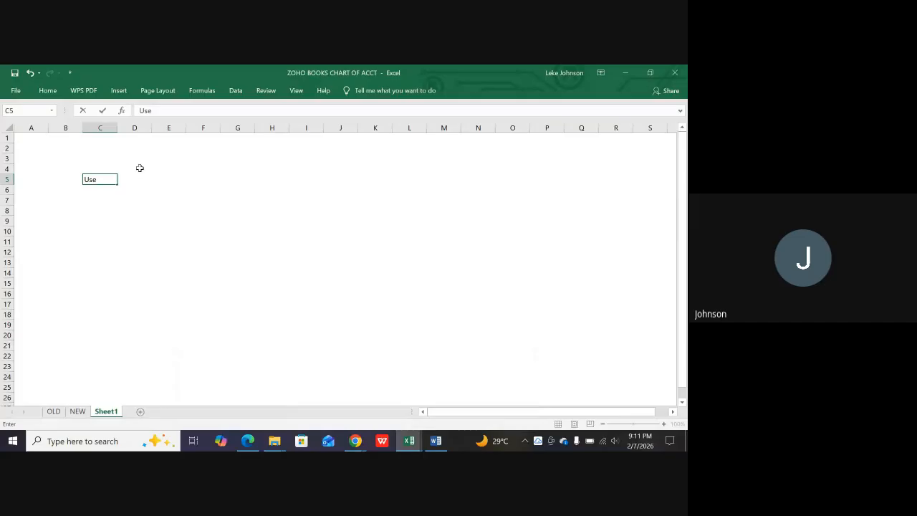
pyautogui.click(133, 175)
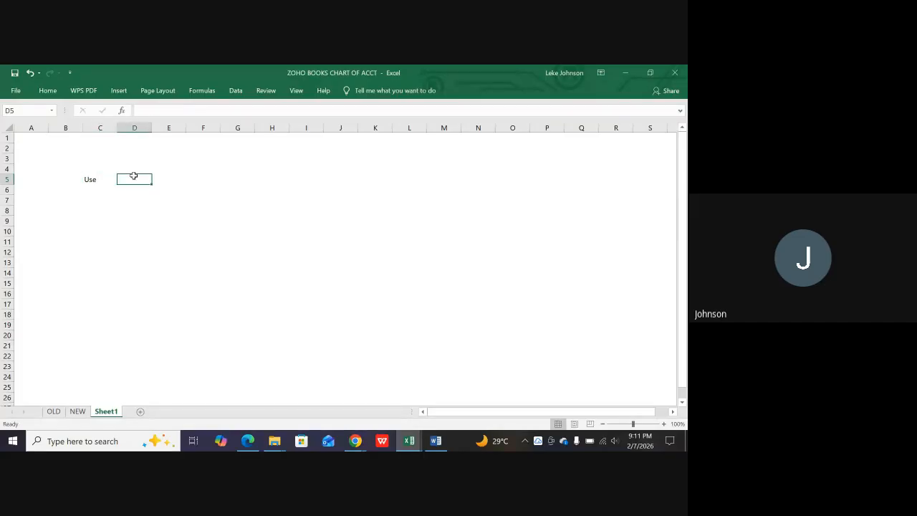
pyautogui.click(93, 179)
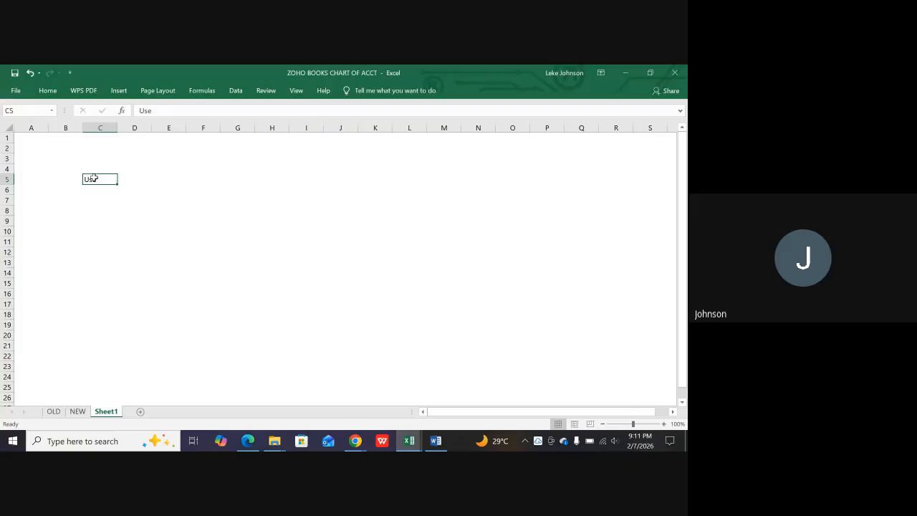
pyautogui.press('BackSpace')
pyautogui.write('How to c')
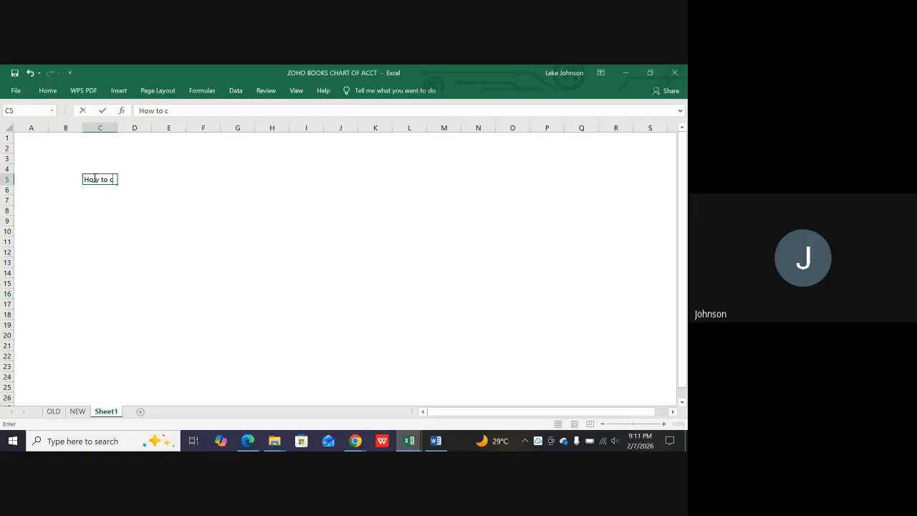
pyautogui.write('reate the Chart o')
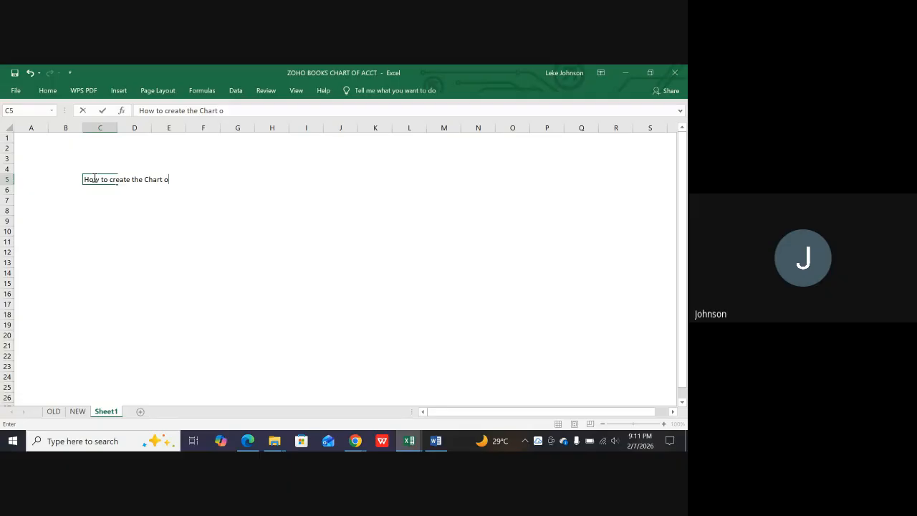
pyautogui.write('f Account for any o')
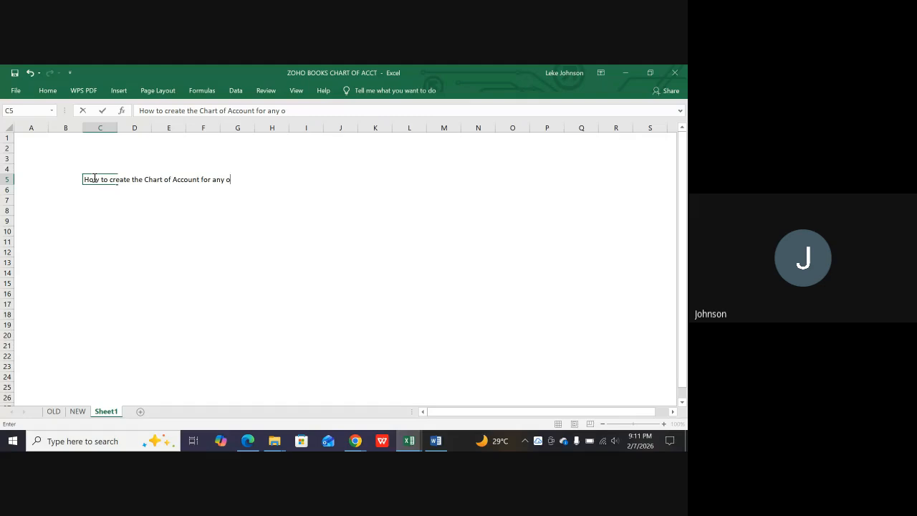
pyautogui.write('rganiization')
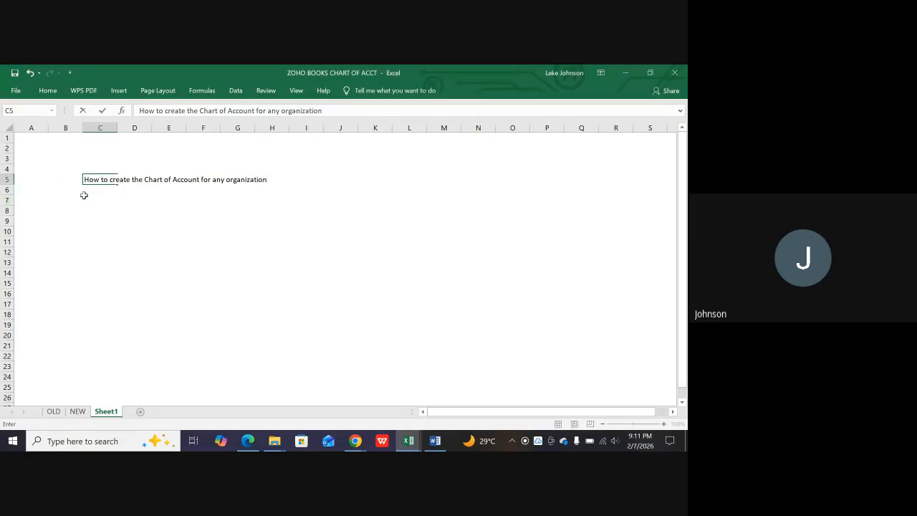
pyautogui.click(84, 179)
# Merge and centre the title across C5:I5 with a light green fill.
pyautogui.click(75, 211)
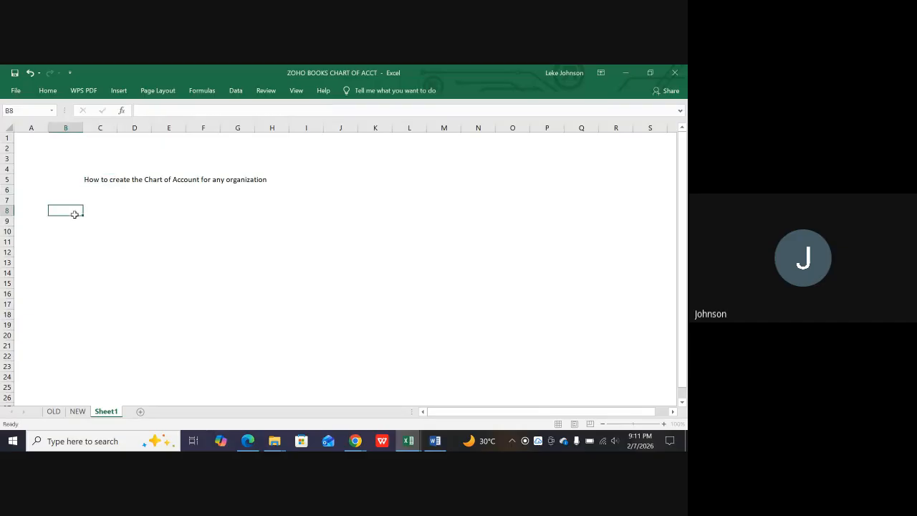
pyautogui.click(84, 180)
pyautogui.moveTo(84, 180); pyautogui.dragTo(321, 180)
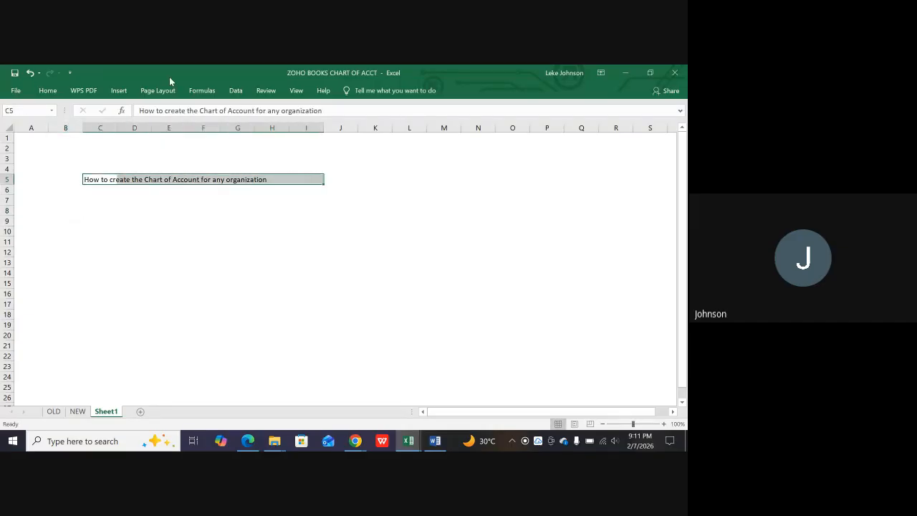
pyautogui.click(47, 91)
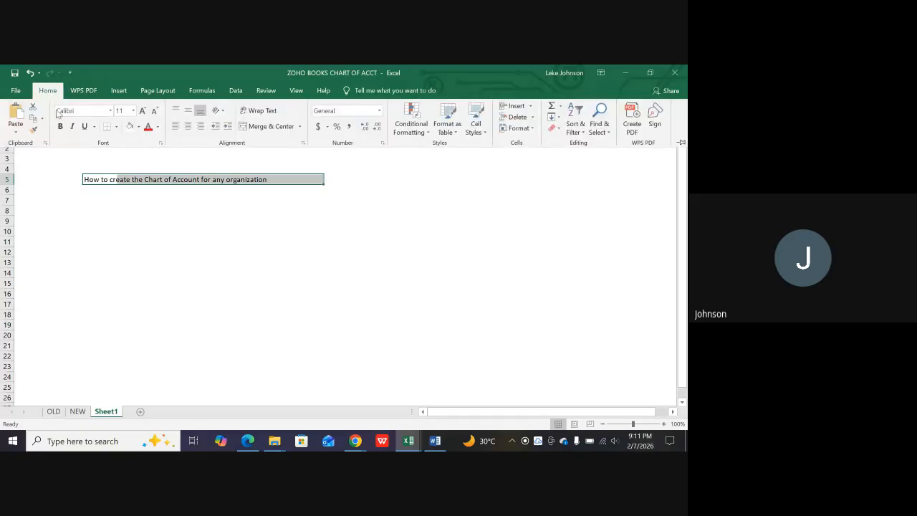
pyautogui.click(280, 127)
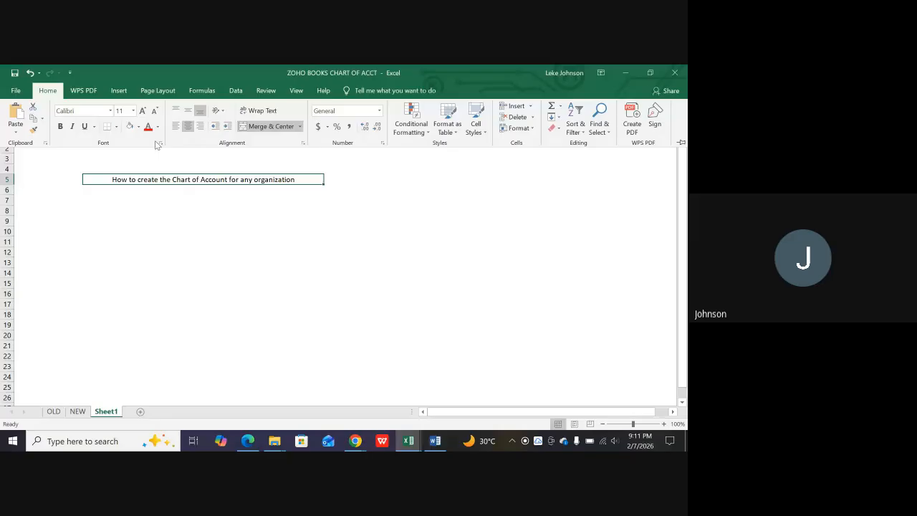
pyautogui.click(139, 127)
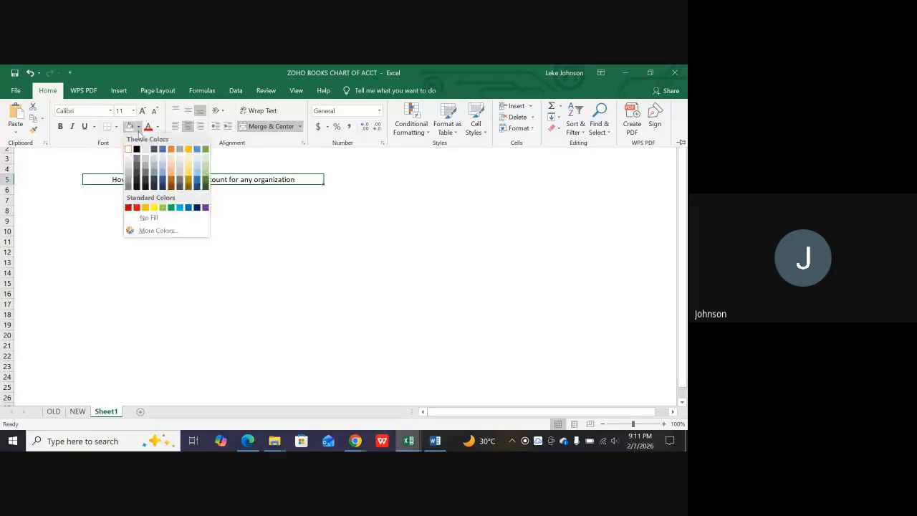
pyautogui.click(166, 209)
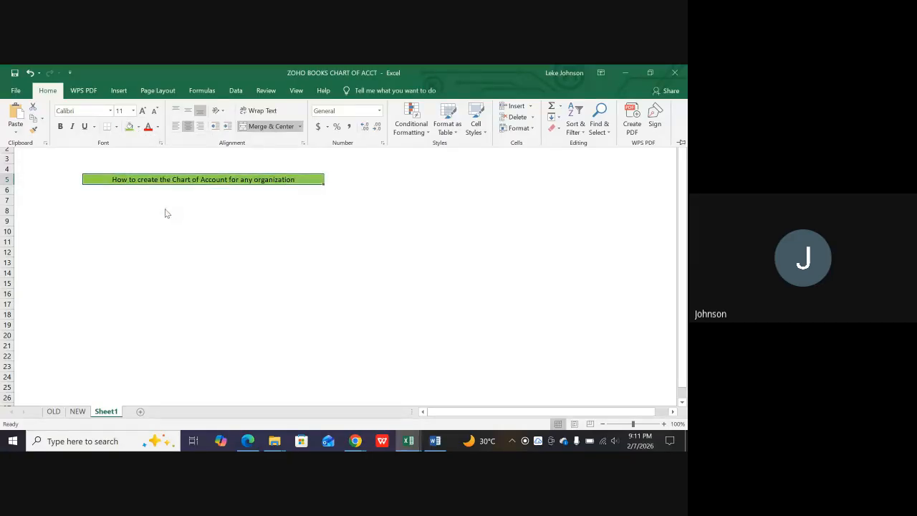
# Make row 5 taller, middle-align the title and set it to 18 pt.
pyautogui.click(9, 184)
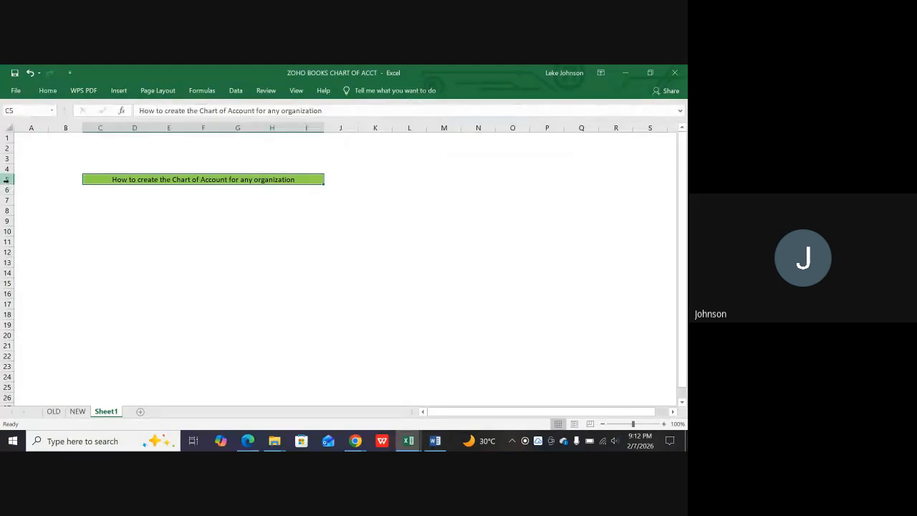
pyautogui.moveTo(9, 184); pyautogui.dragTo(8, 203)
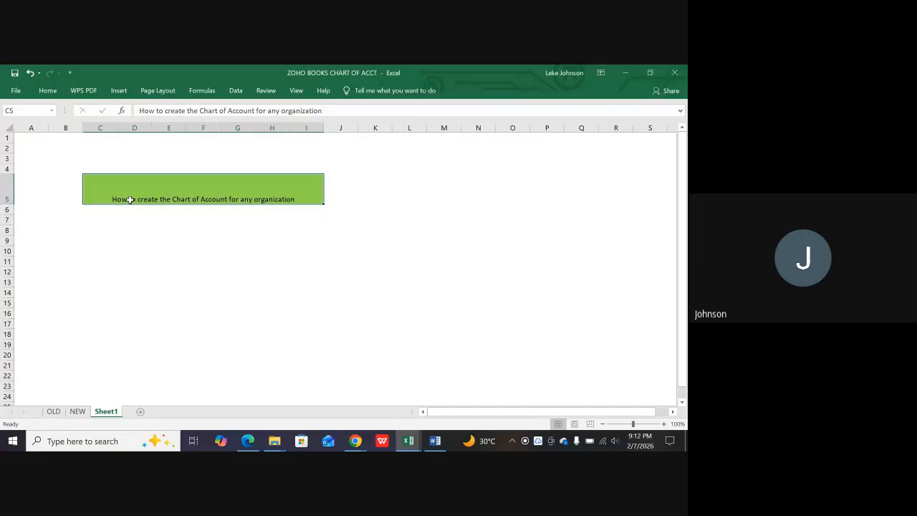
pyautogui.click(46, 91)
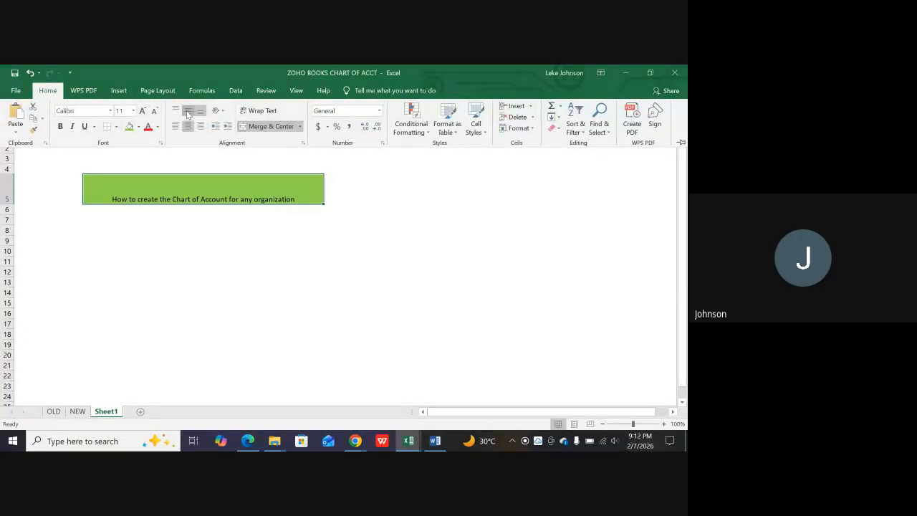
pyautogui.click(186, 111)
pyautogui.click(174, 113)
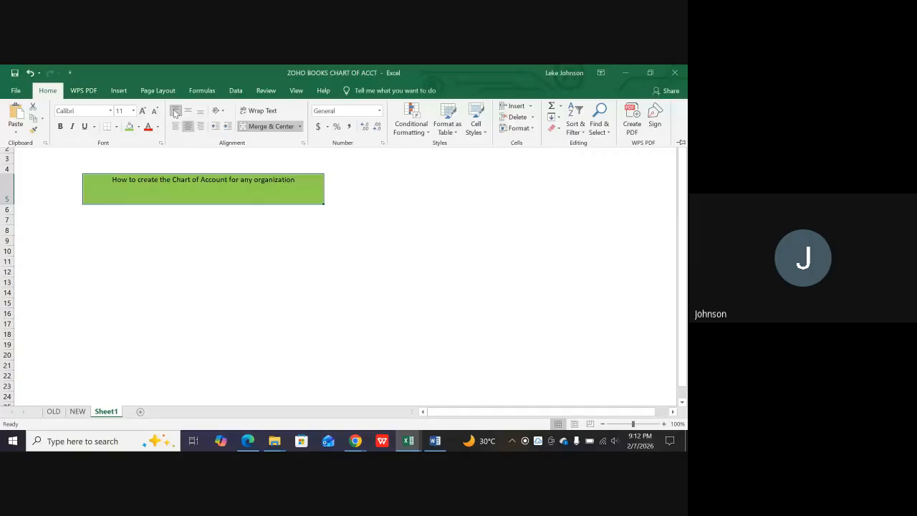
pyautogui.click(176, 111)
pyautogui.click(185, 113)
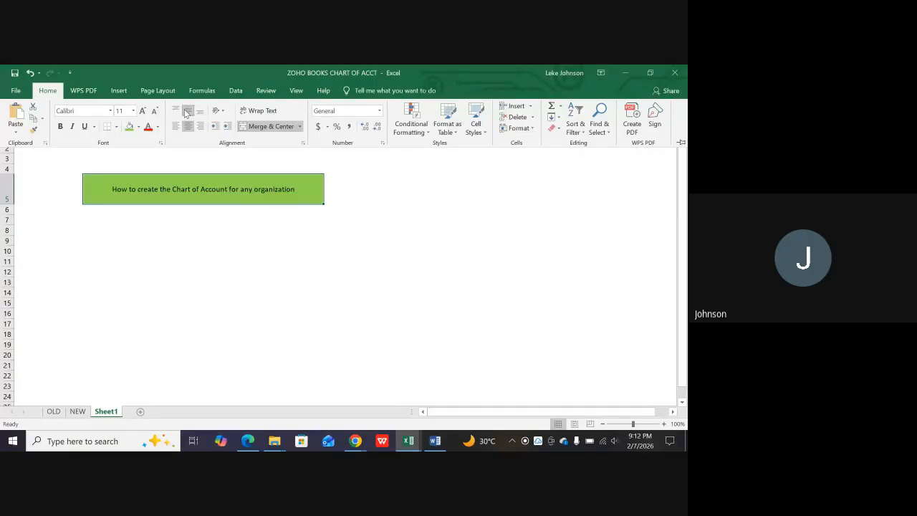
pyautogui.click(133, 111)
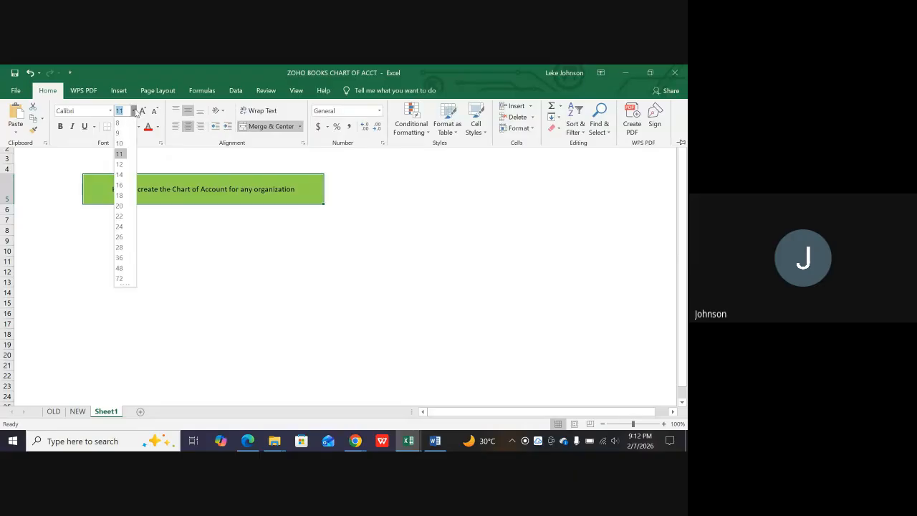
pyautogui.click(119, 196)
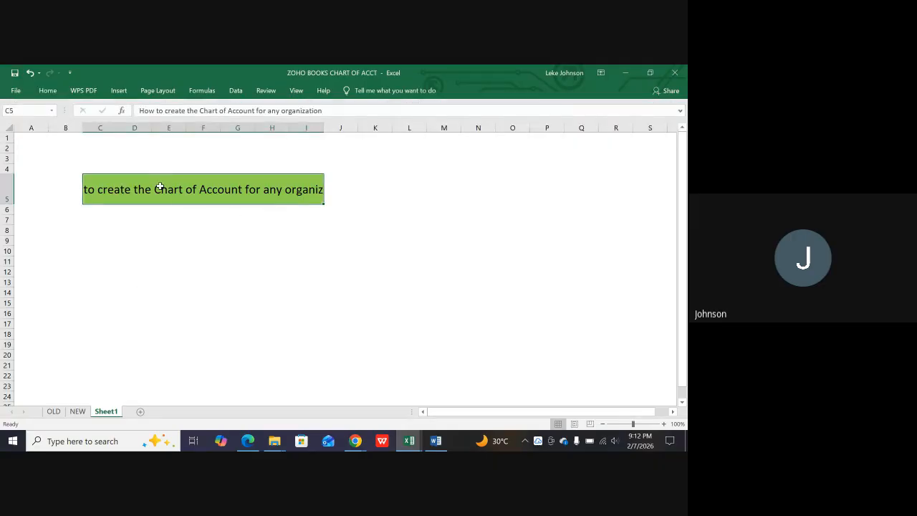
# Extend the merged title across C5:K5.
pyautogui.moveTo(159, 186); pyautogui.dragTo(371, 179)
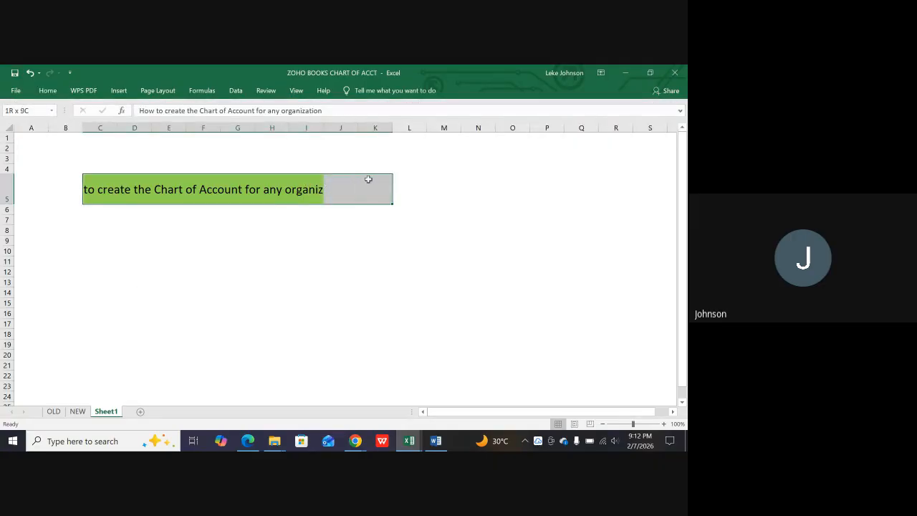
pyautogui.click(46, 90)
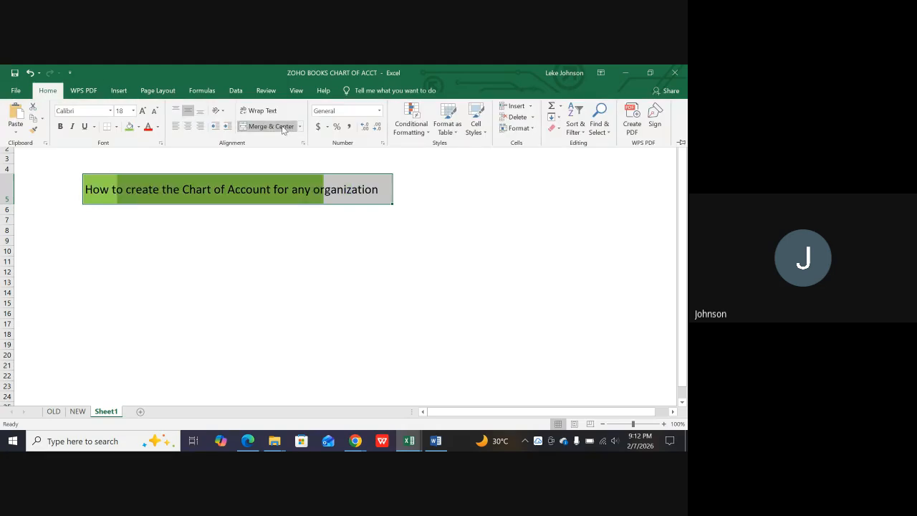
pyautogui.click(272, 126)
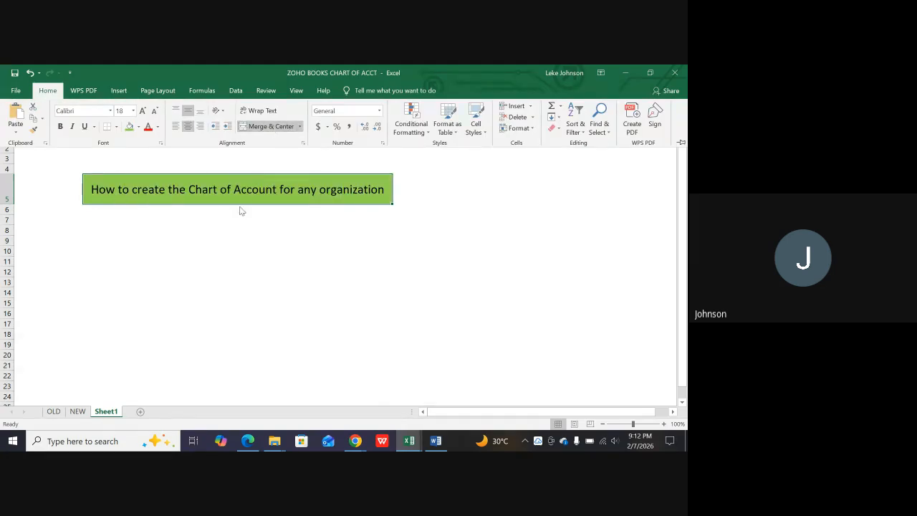
pyautogui.click(234, 251)
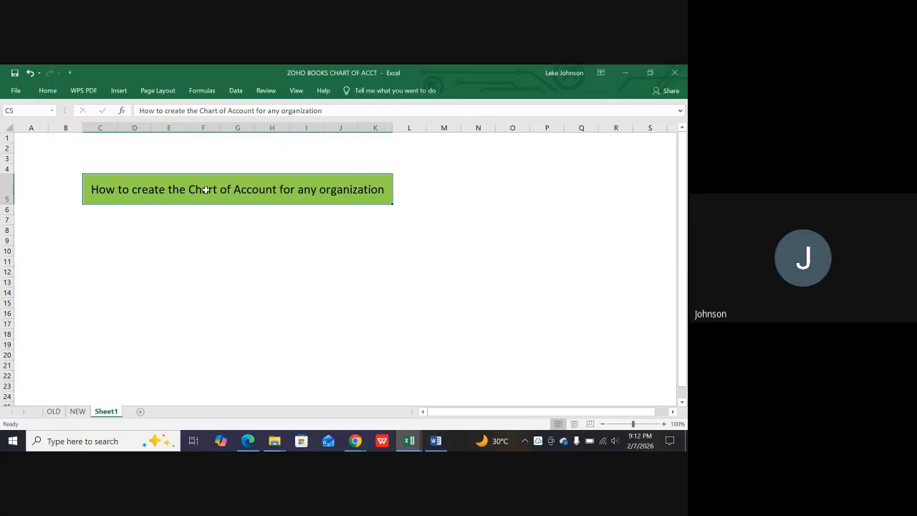
pyautogui.click(184, 243)
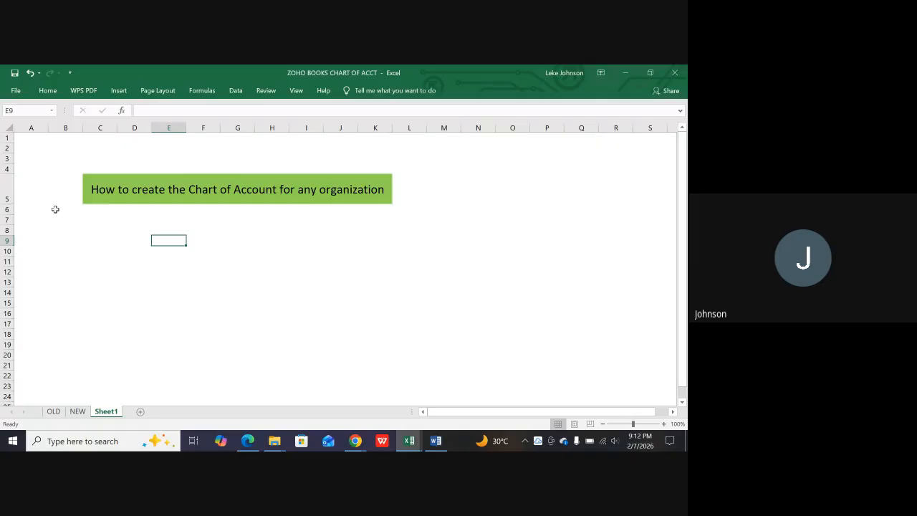
# Enter the heading '1 Use the Element of Account' in B8.
pyautogui.click(74, 228)
pyautogui.write('1')
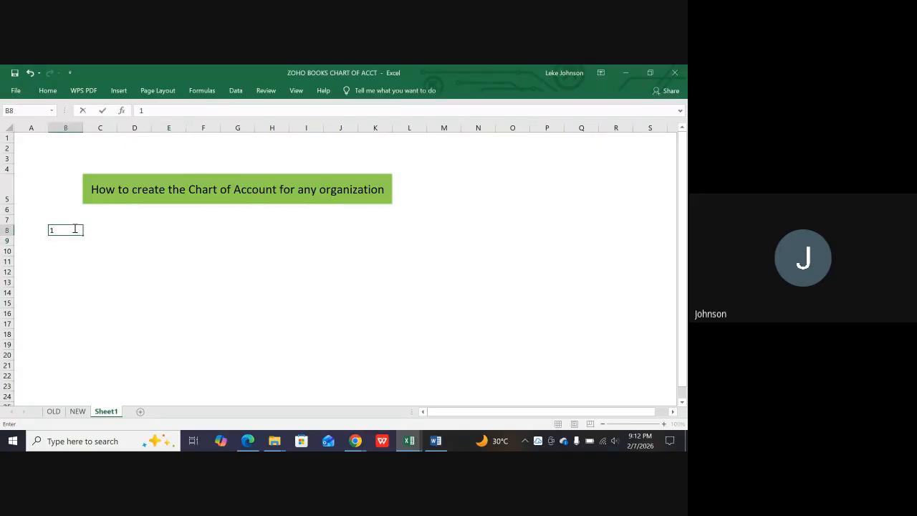
pyautogui.write(' Use the Element of Accoun')
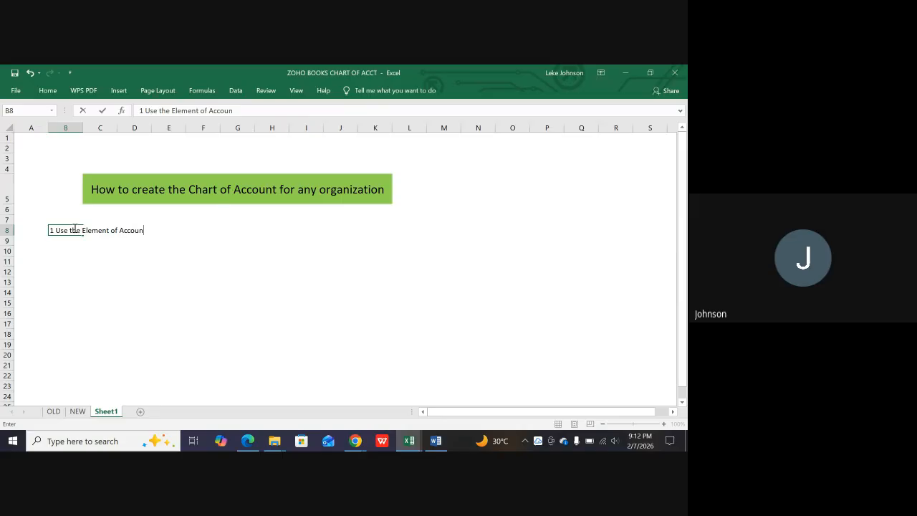
pyautogui.write('y')
pyautogui.click(45, 279)
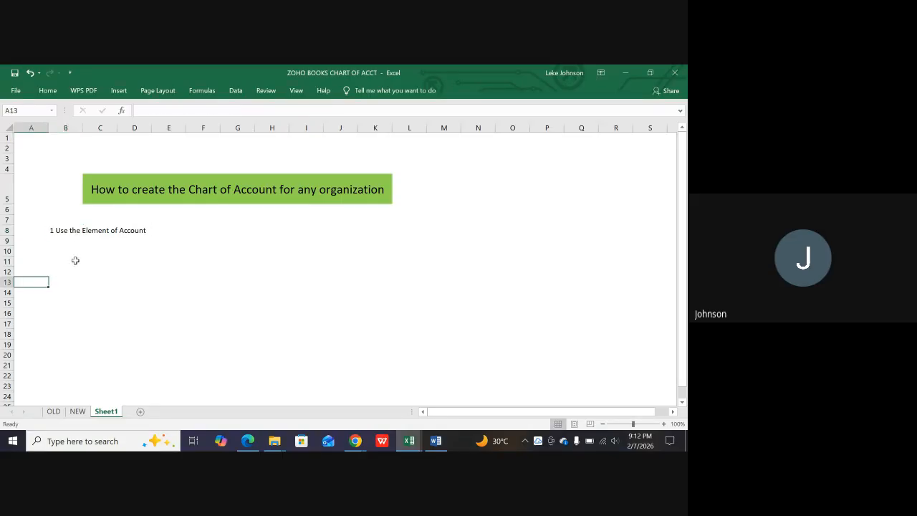
# List elements 1 ASSET, 2 LIABILITY, 3 EQUITY, 4 INCOME, 5 EXPENSES in B10:C14.
pyautogui.click(73, 249)
pyautogui.write('1')
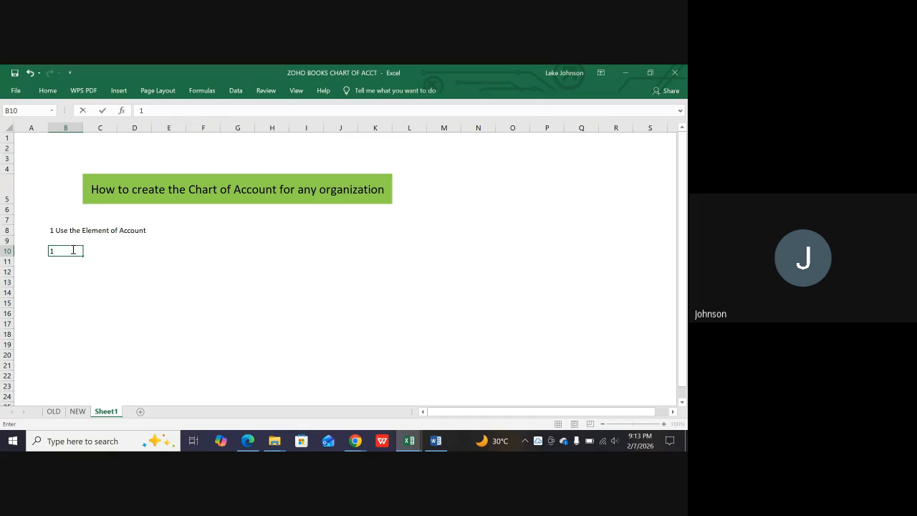
pyautogui.press('Tab')
pyautogui.write('ASSET')
pyautogui.press('Return')
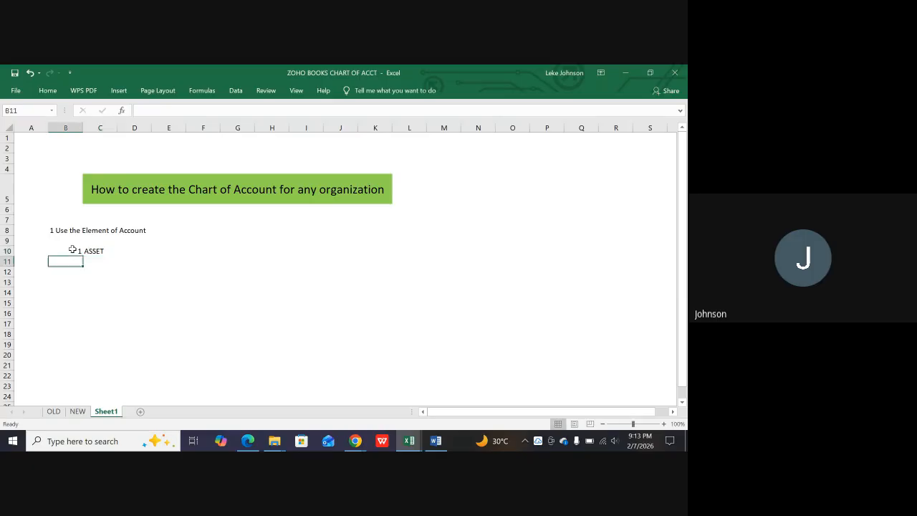
pyautogui.write('2')
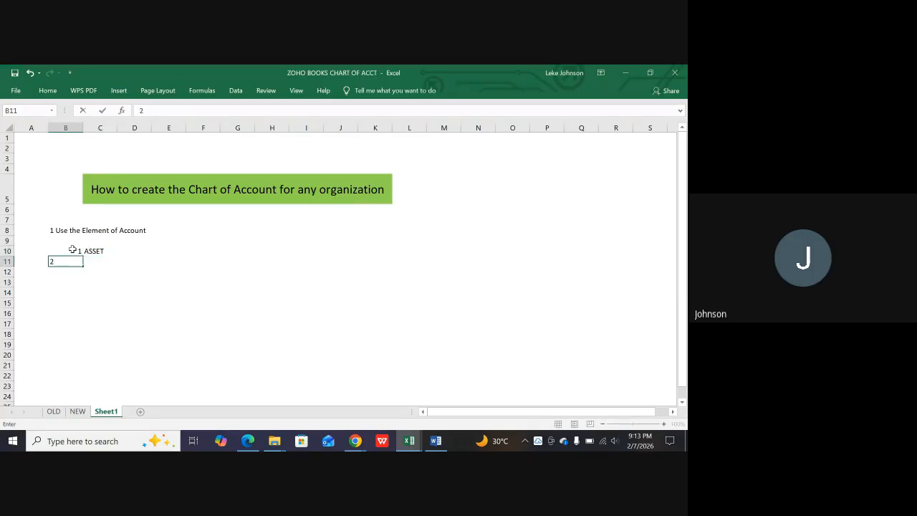
pyautogui.press('Tab')
pyautogui.write('LIABILITY')
pyautogui.press('Return')
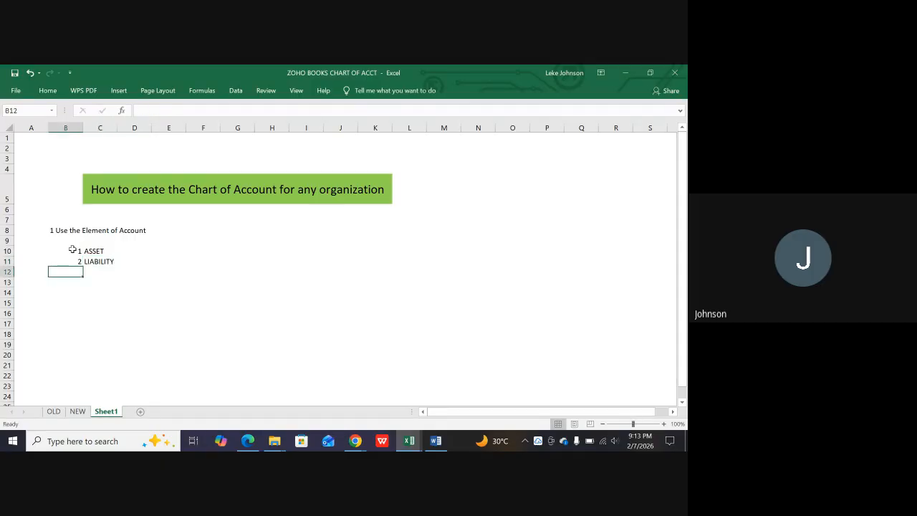
pyautogui.write('3')
pyautogui.press('Tab')
pyautogui.write('EQ')
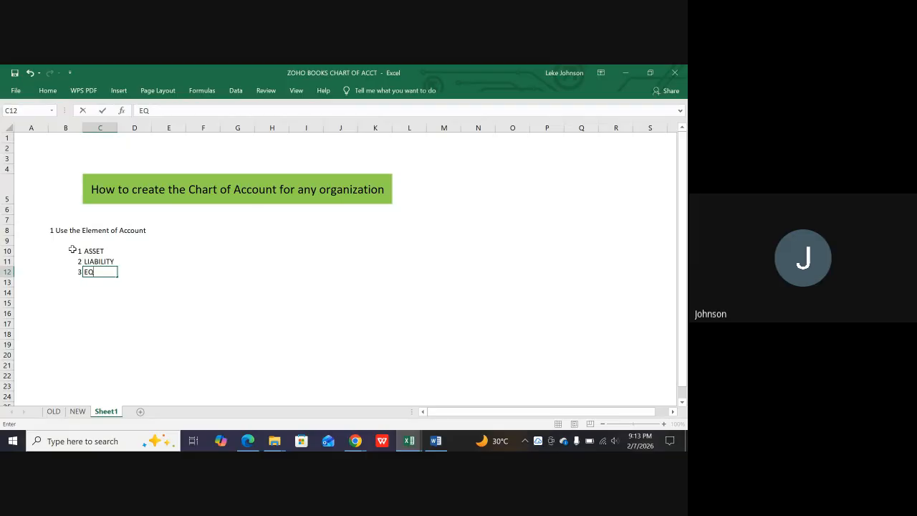
pyautogui.write('UITY')
pyautogui.press('Return')
pyautogui.write('4')
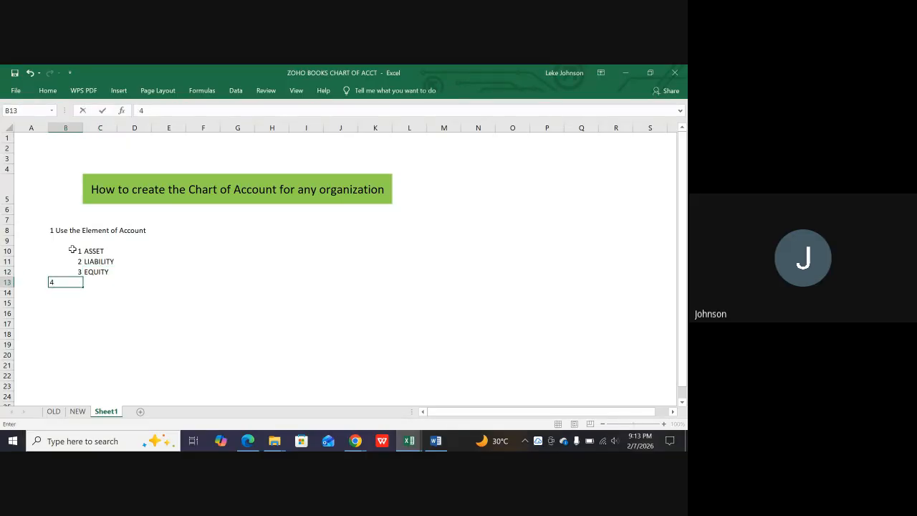
pyautogui.press('Tab')
pyautogui.write('IN')
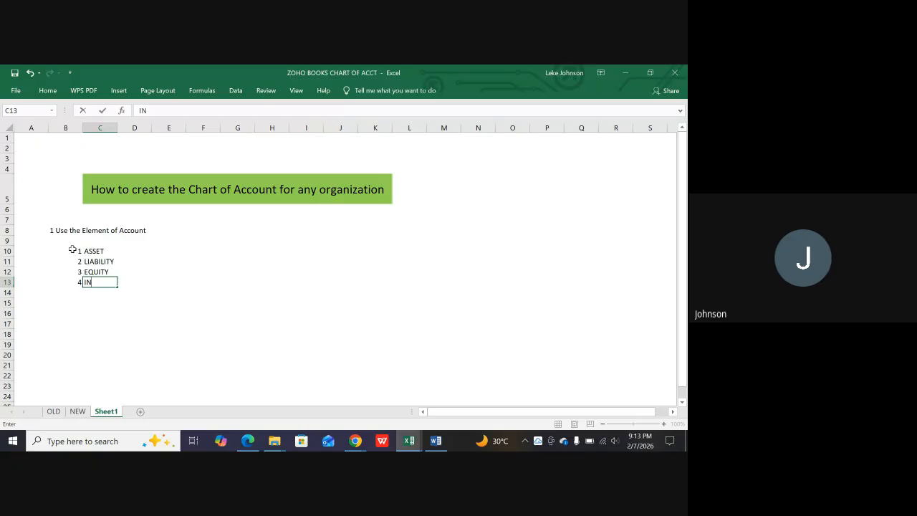
pyautogui.write('COME')
pyautogui.press('Return')
pyautogui.write('5')
pyautogui.press('Tab')
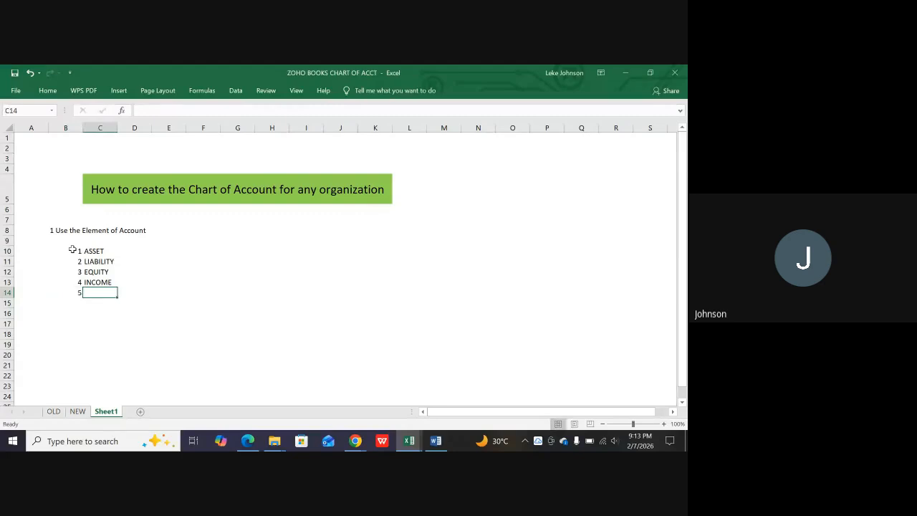
pyautogui.write('EXP')
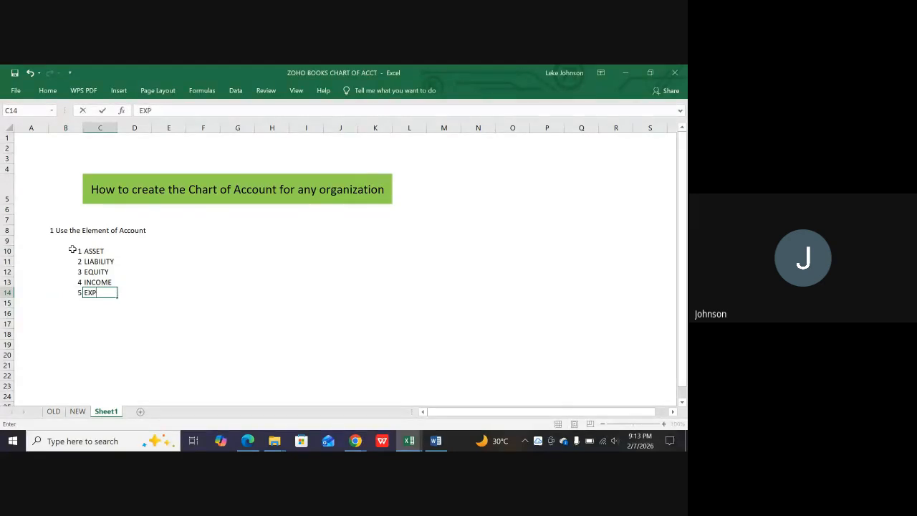
pyautogui.write('ENSES')
# Add expense sub-lines 1 COST OF SALE, 2 OPERATIONAL EXPENSES, 3 ADMINISTRATIVE EXPENSES in E14:F16.
pyautogui.press('Tab')
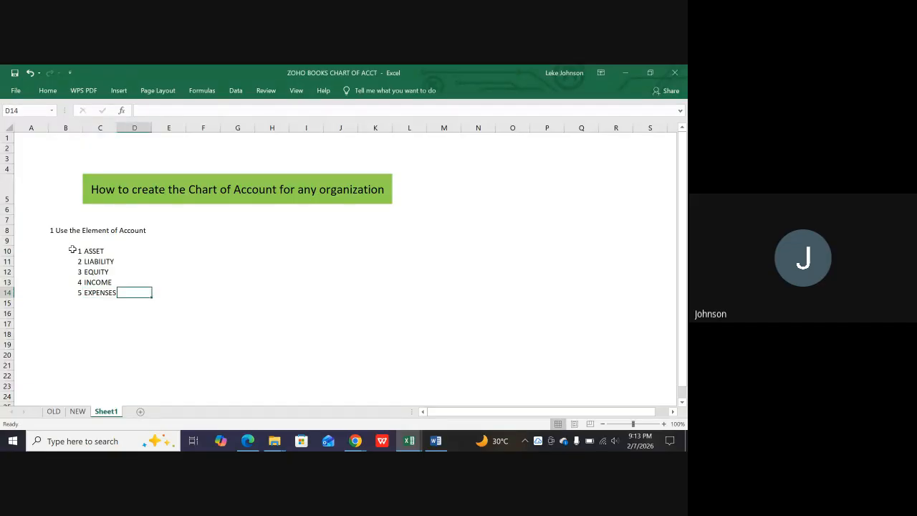
pyautogui.press('Tab')
pyautogui.write('1')
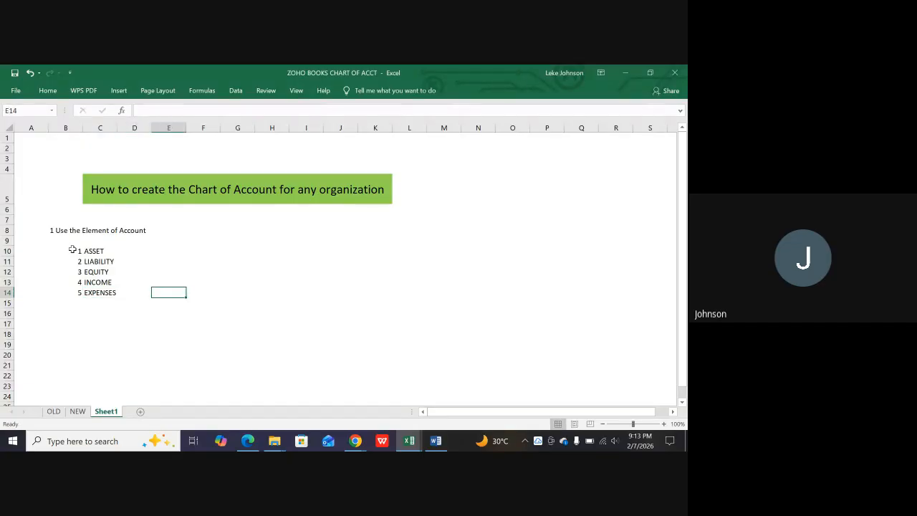
pyautogui.press('Tab')
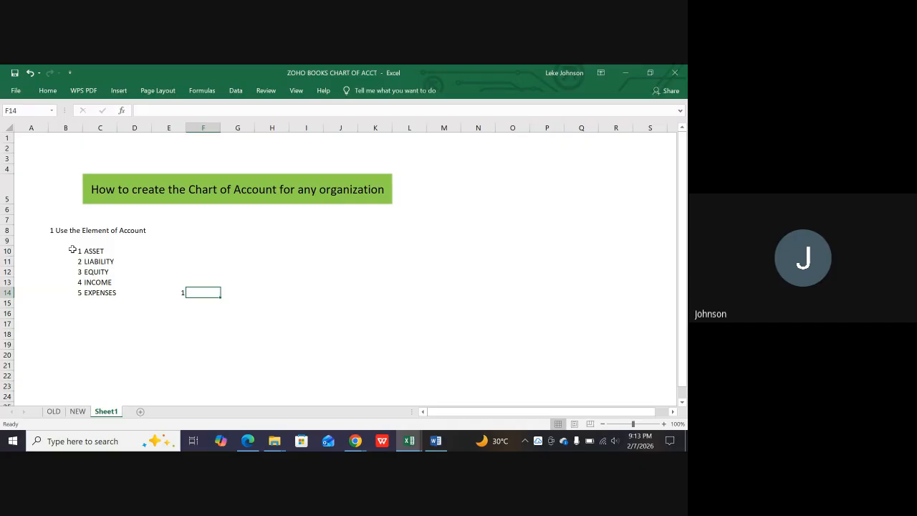
pyautogui.write('COS')
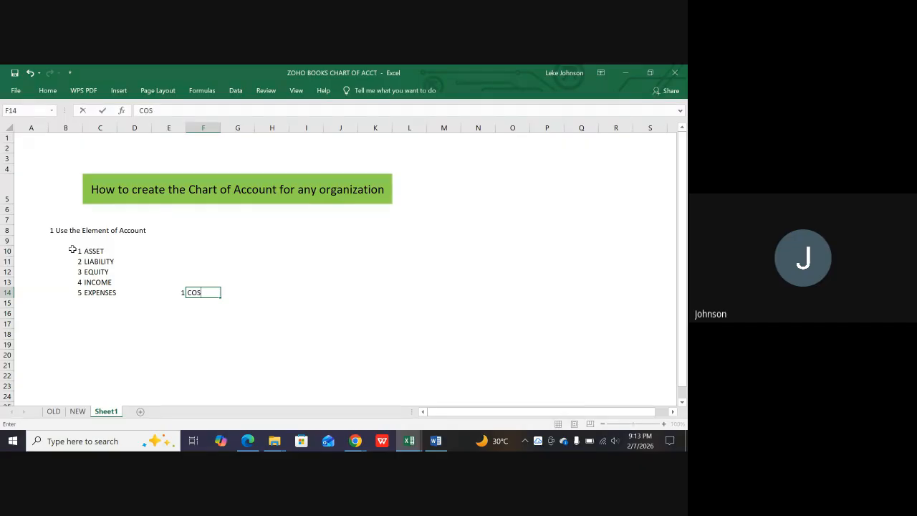
pyautogui.write('T OF SALE')
pyautogui.press('Return')
pyautogui.press('Right')
pyautogui.press('Right')
pyautogui.press('Right')
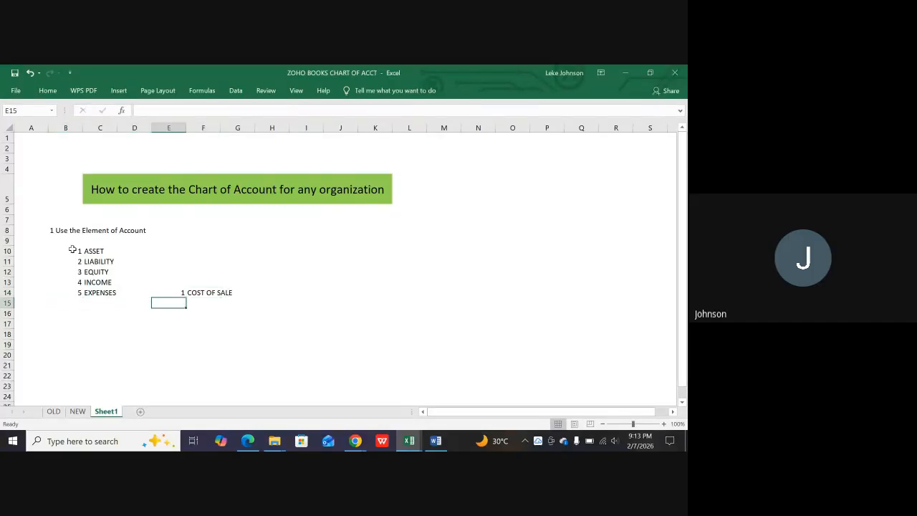
pyautogui.write('2')
pyautogui.press('Right')
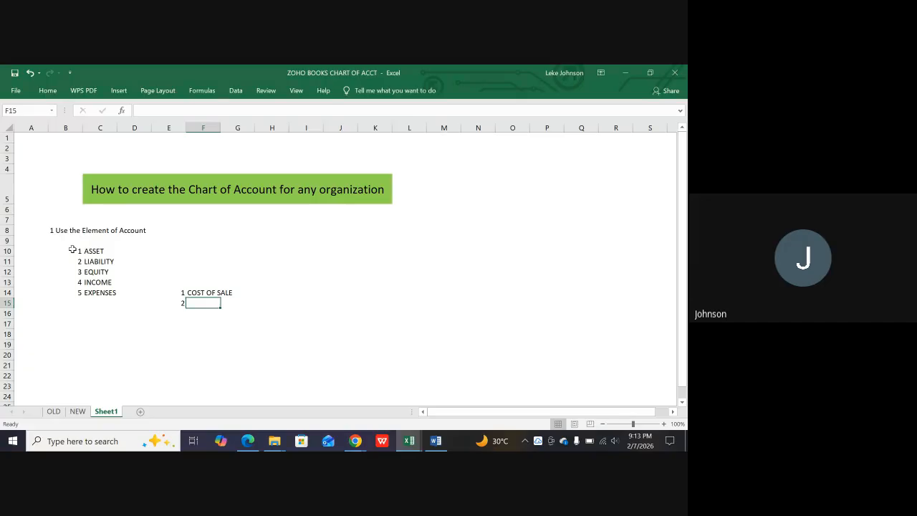
pyautogui.write('OPERE')
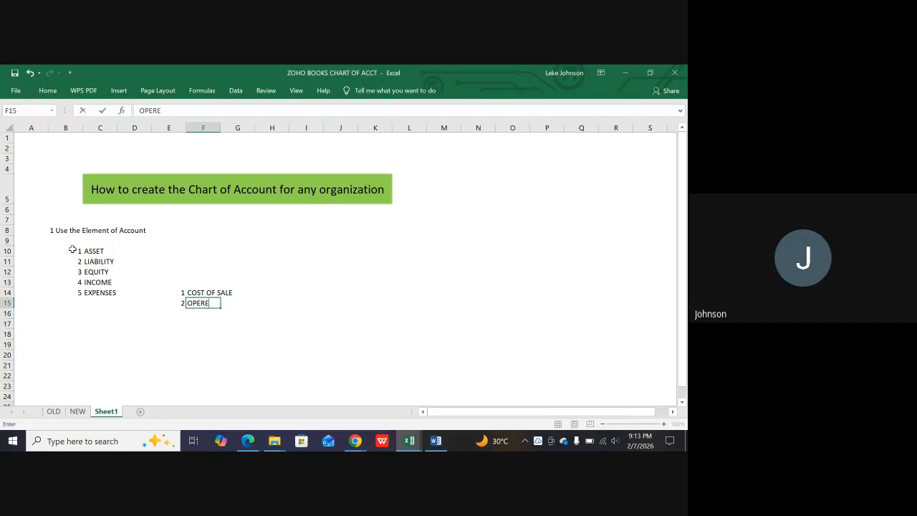
pyautogui.press('BackSpace')
pyautogui.write('ATIONAL EXPENSES')
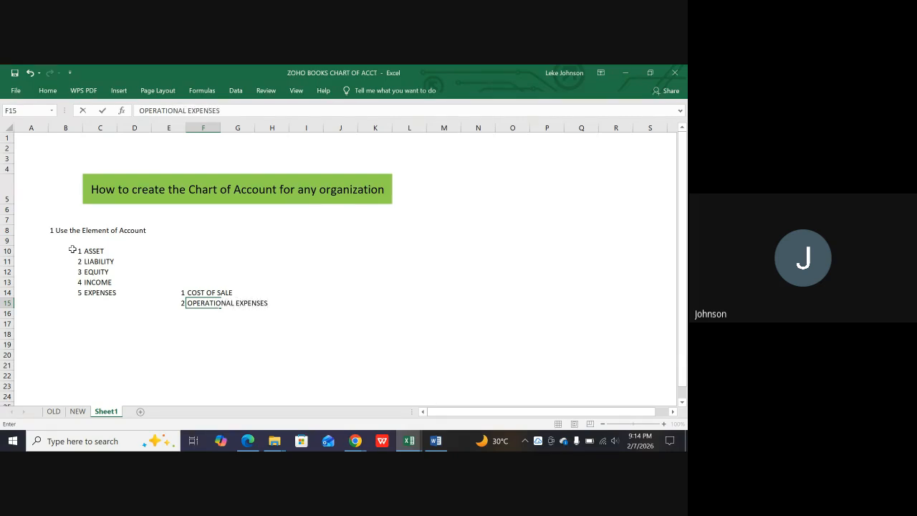
pyautogui.press('Return')
pyautogui.write('3')
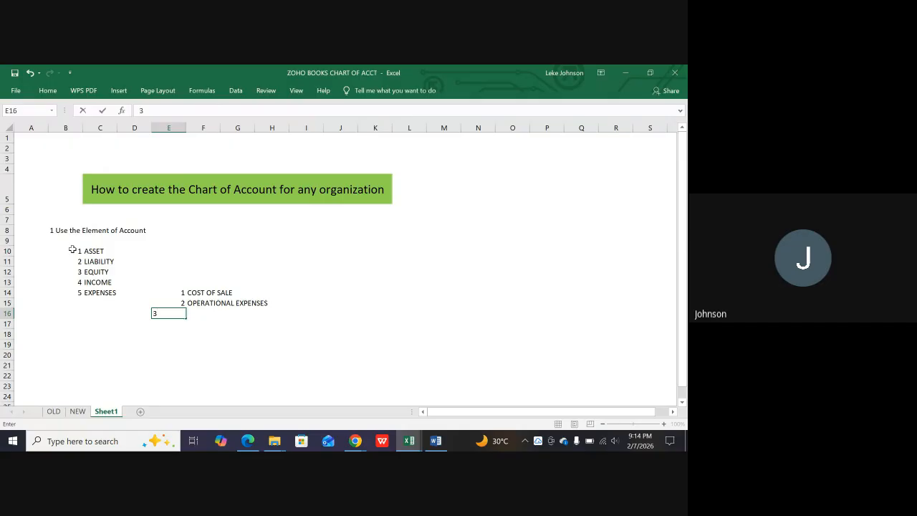
pyautogui.press('Tab')
pyautogui.write('ADMINISTRATIVE EXPENSES')
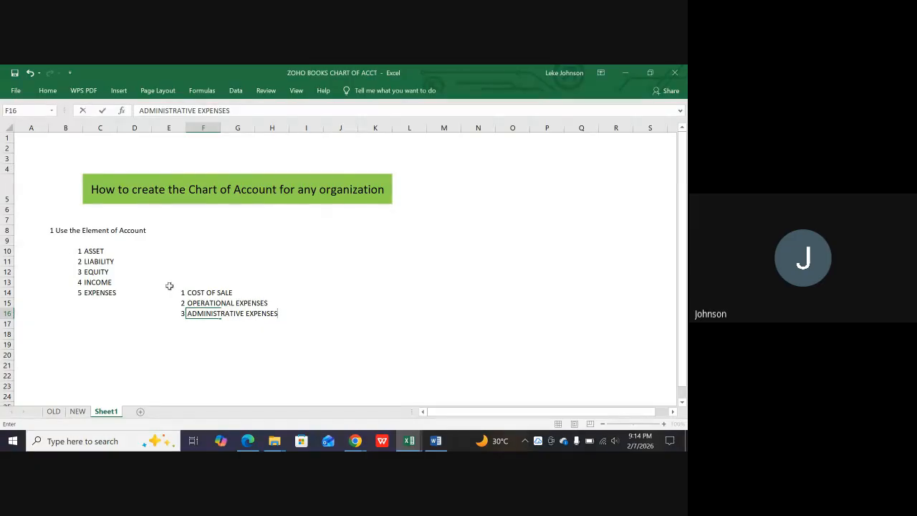
pyautogui.click(189, 316)
# Label B9 'CODE RANGE' above the numbered element list.
pyautogui.click(172, 333)
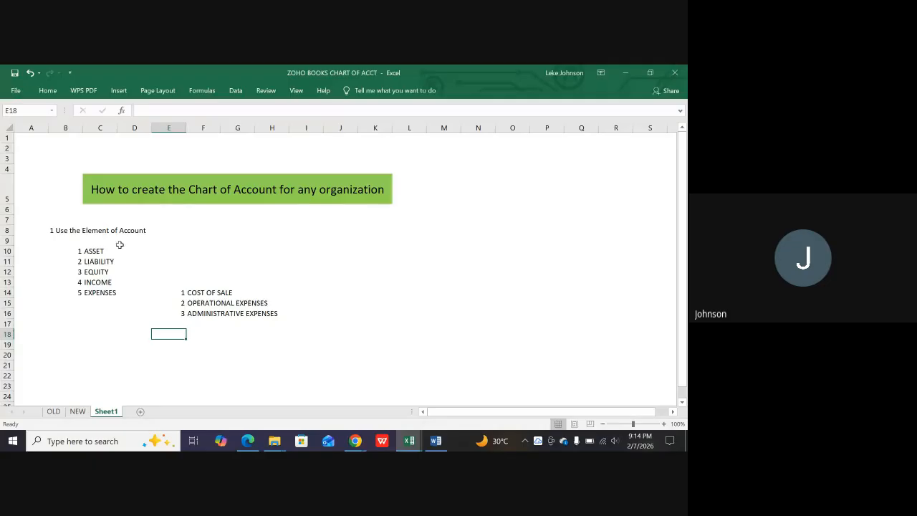
pyautogui.click(90, 240)
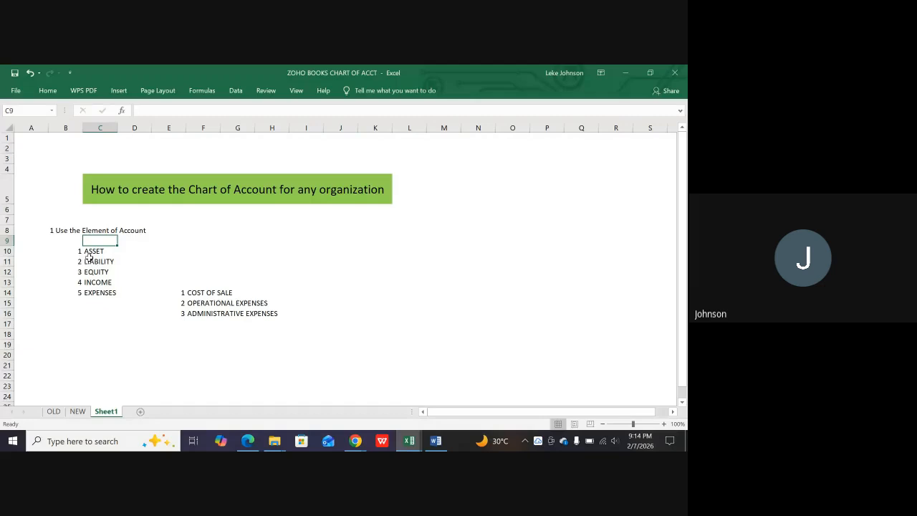
pyautogui.click(63, 238)
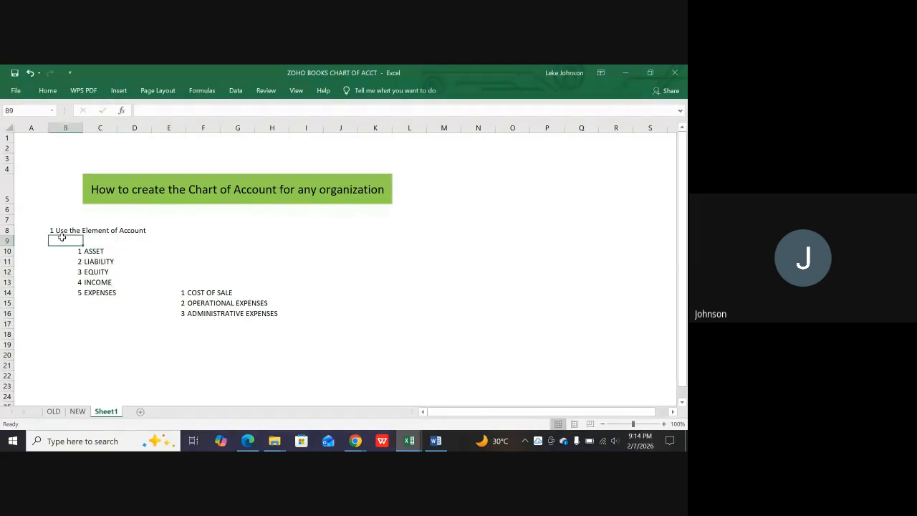
pyautogui.write('c')
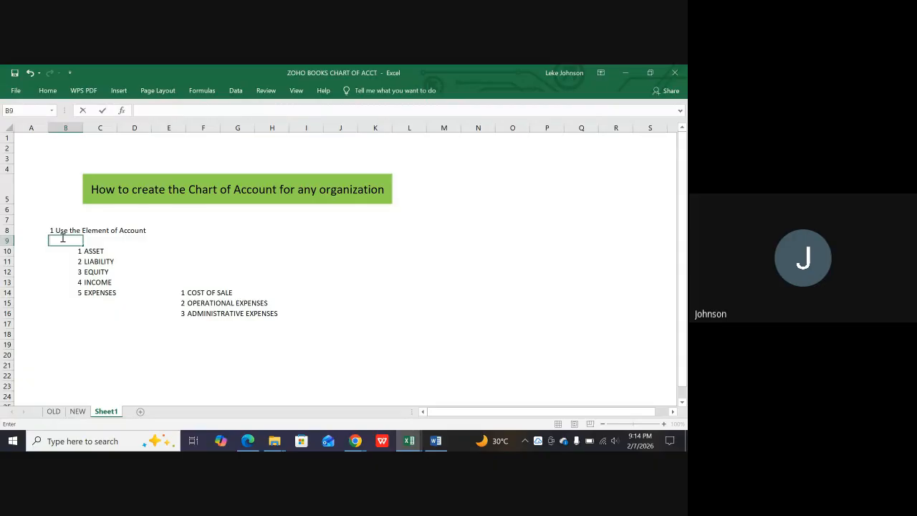
pyautogui.write('ODE RANGE')
pyautogui.press('Tab')
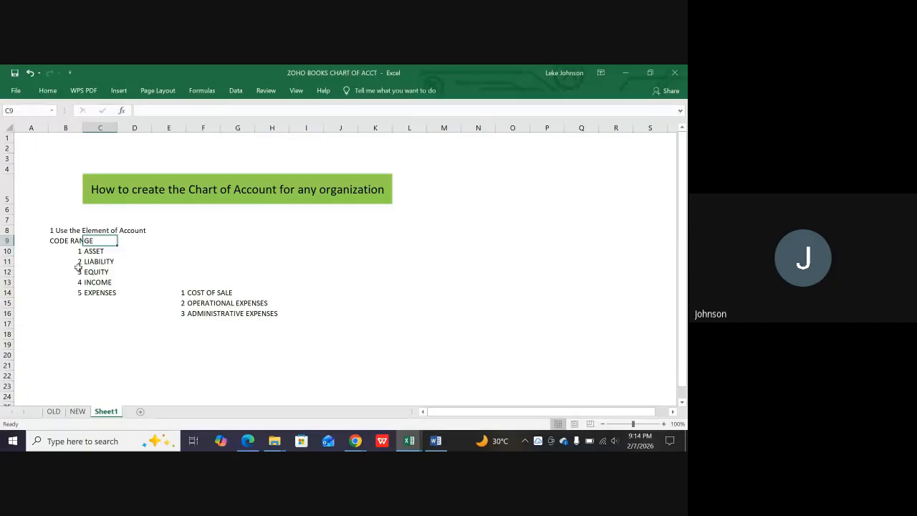
pyautogui.click(72, 251)
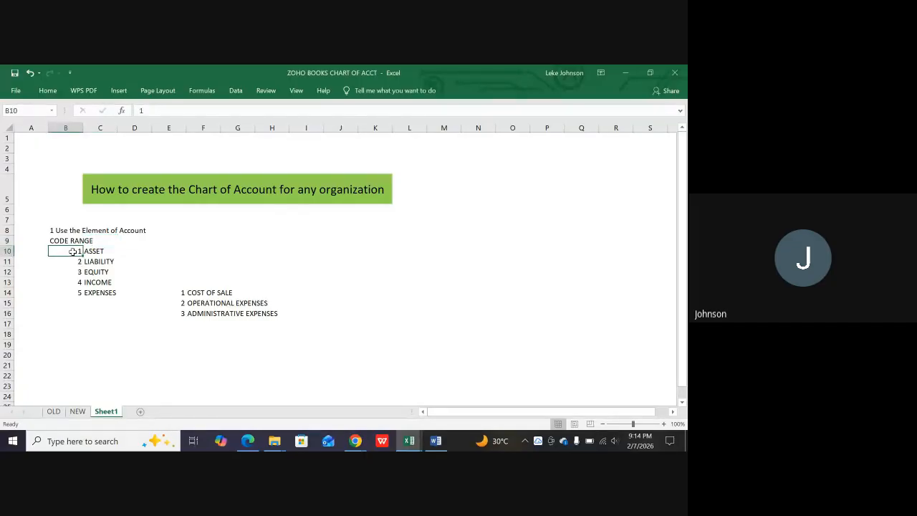
pyautogui.click(87, 295)
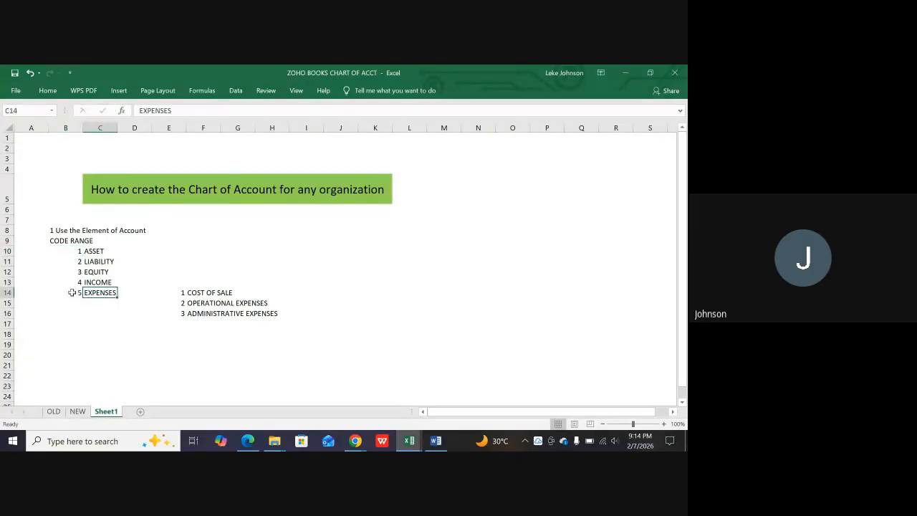
# Renumber the expense sub-lines 5, 6 and 7, leaving EXPENSES itself uncoded.
pyautogui.click(181, 294)
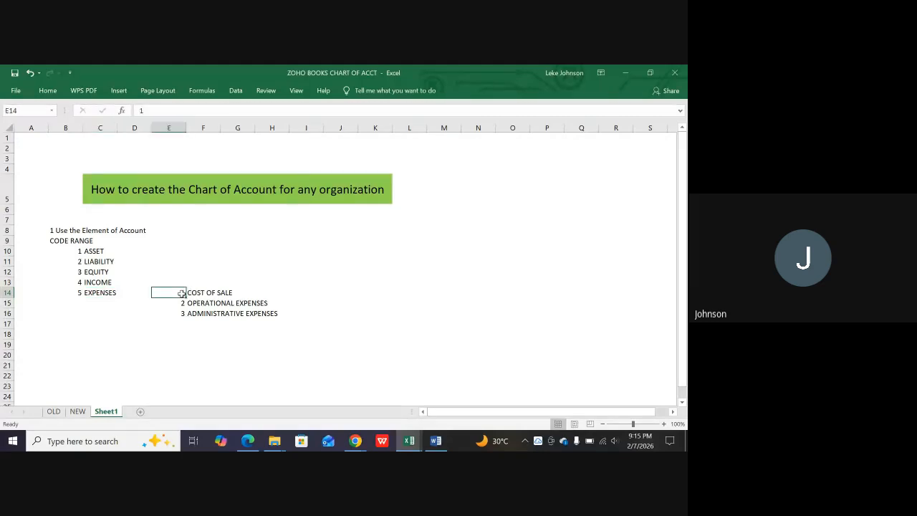
pyautogui.write('5')
pyautogui.press('Return')
pyautogui.write('6')
pyautogui.press('Return')
pyautogui.write('7')
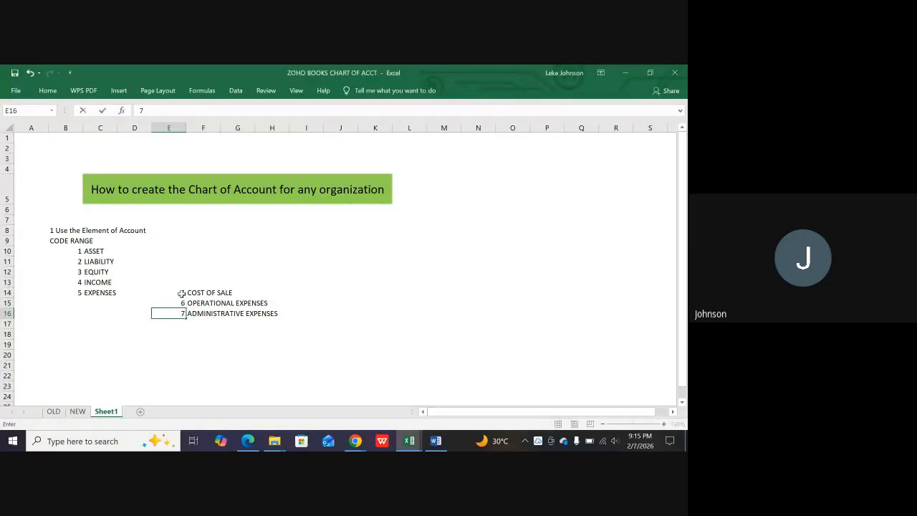
pyautogui.click(76, 293)
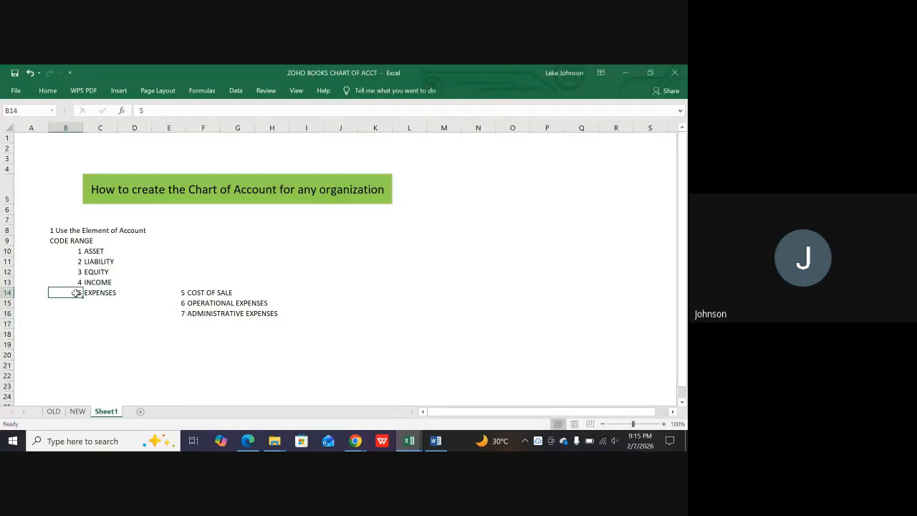
pyautogui.click(166, 242)
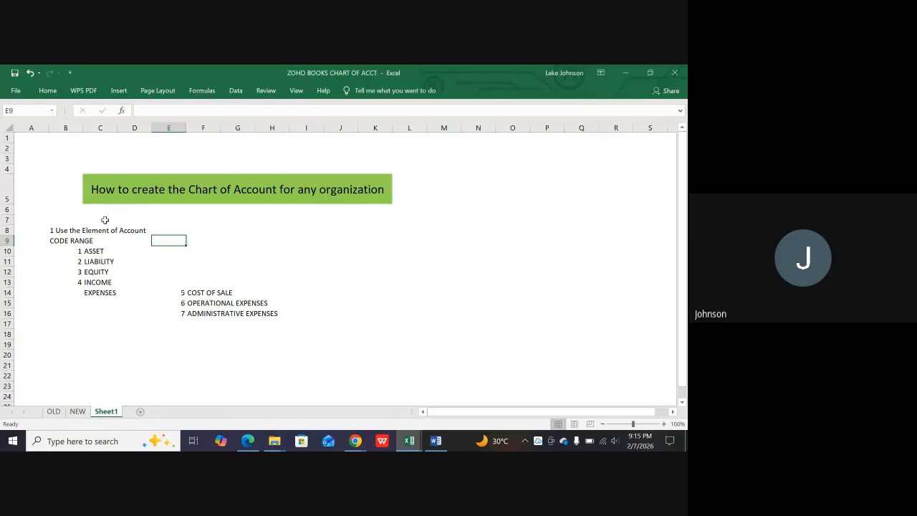
pyautogui.click(76, 252)
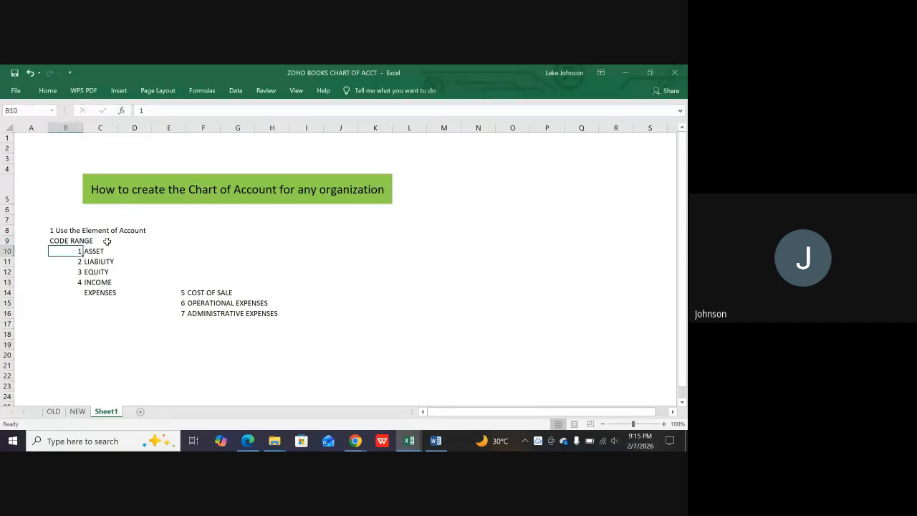
pyautogui.click(164, 243)
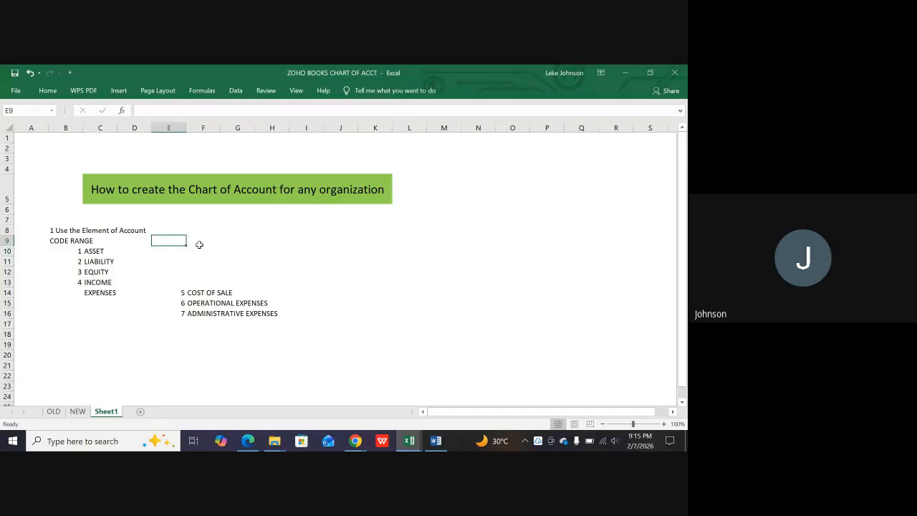
# Add a CODE OF ACCOUNT column in G9 with codes 100000, 200000, 300000, 400000.
pyautogui.click(236, 239)
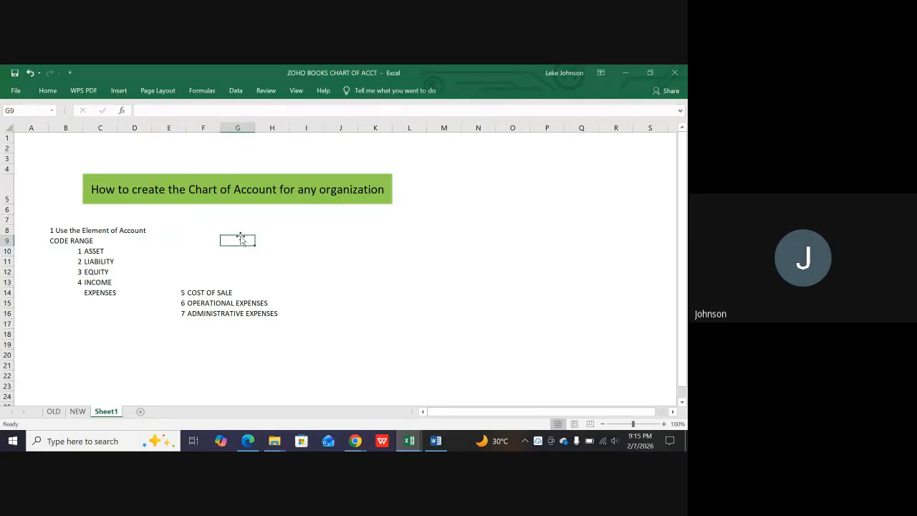
pyautogui.write('CODE OF ACCOUNT')
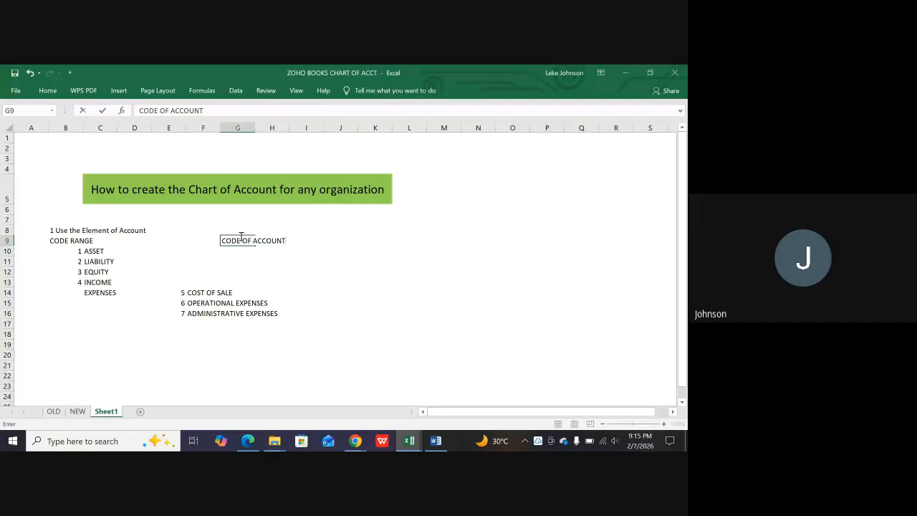
pyautogui.press('Tab')
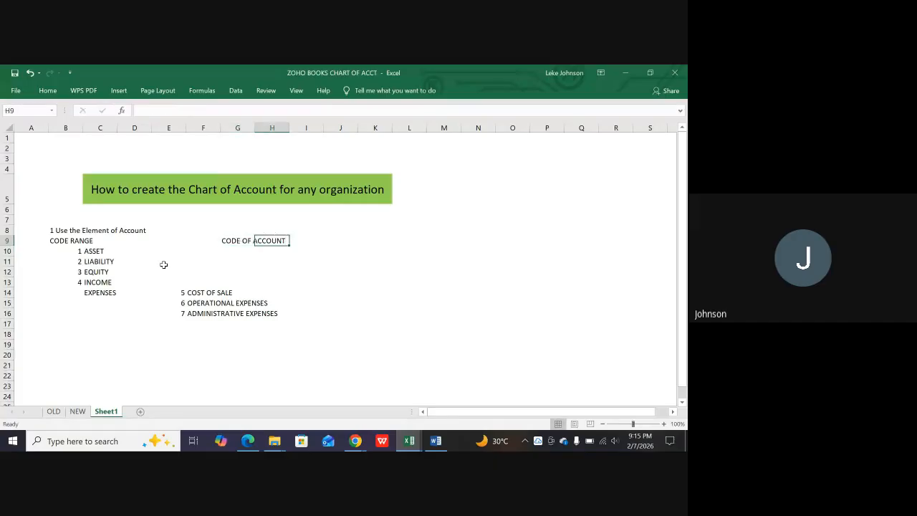
pyautogui.click(235, 250)
pyautogui.write('100000')
pyautogui.press('Return')
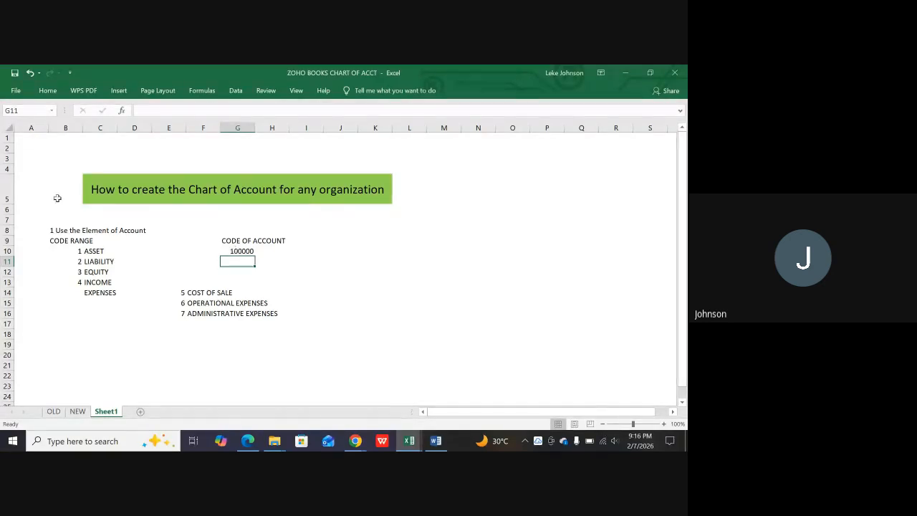
pyautogui.click(70, 262)
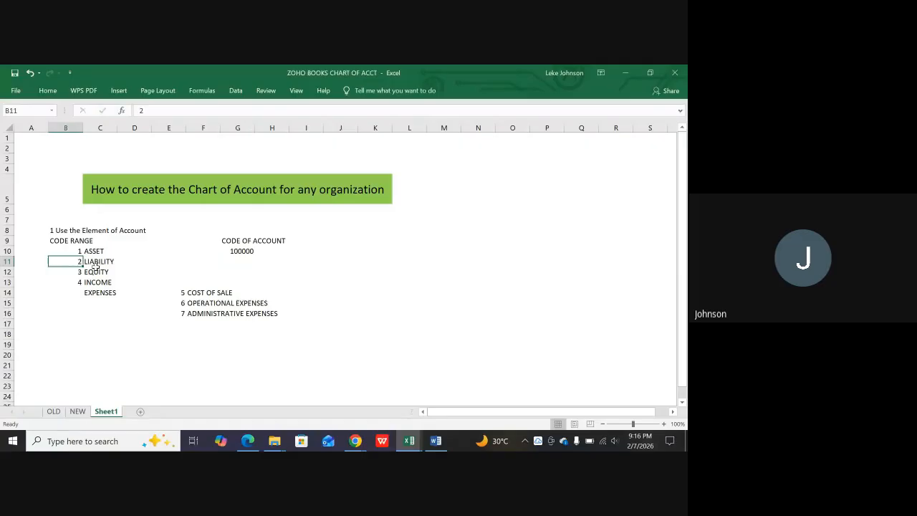
pyautogui.click(237, 263)
pyautogui.write('200000')
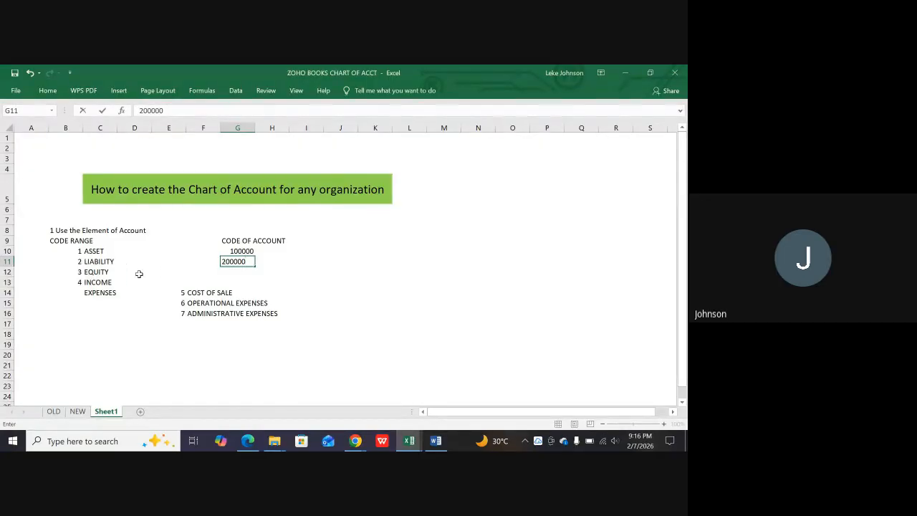
pyautogui.click(235, 272)
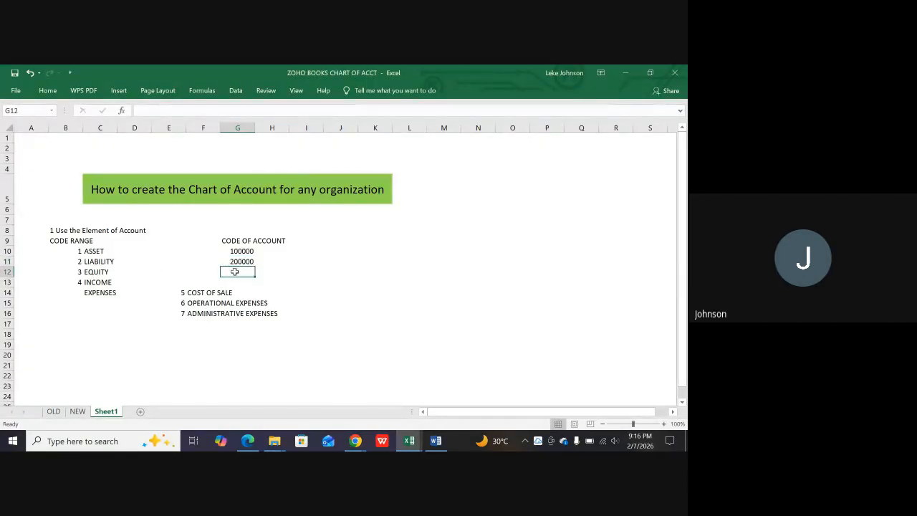
pyautogui.write('300000')
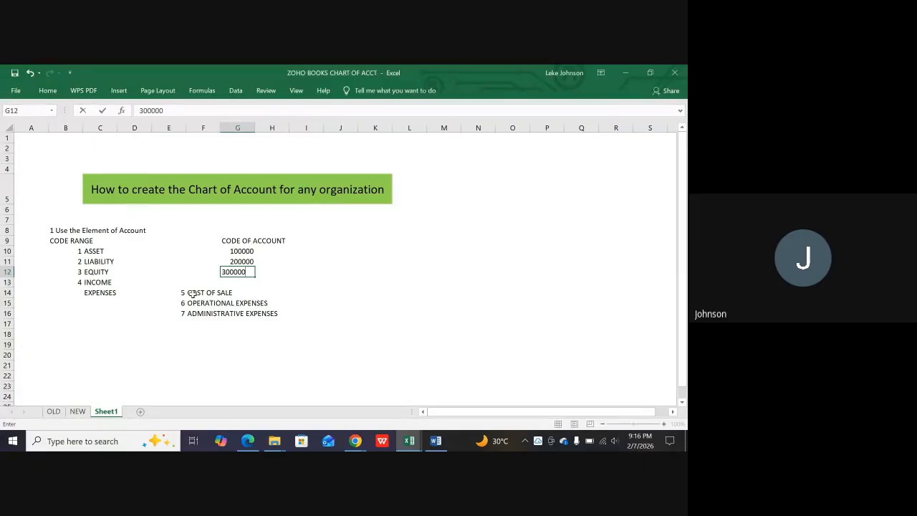
pyautogui.click(236, 284)
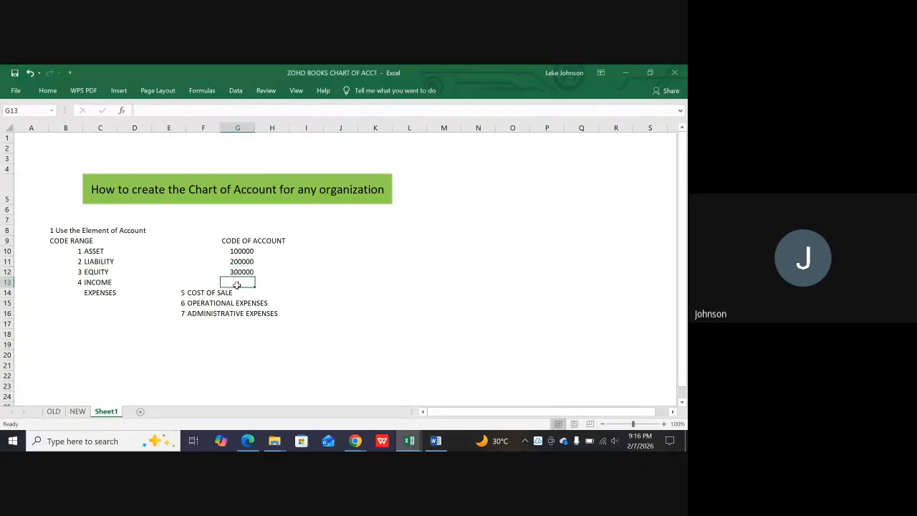
pyautogui.write('400000')
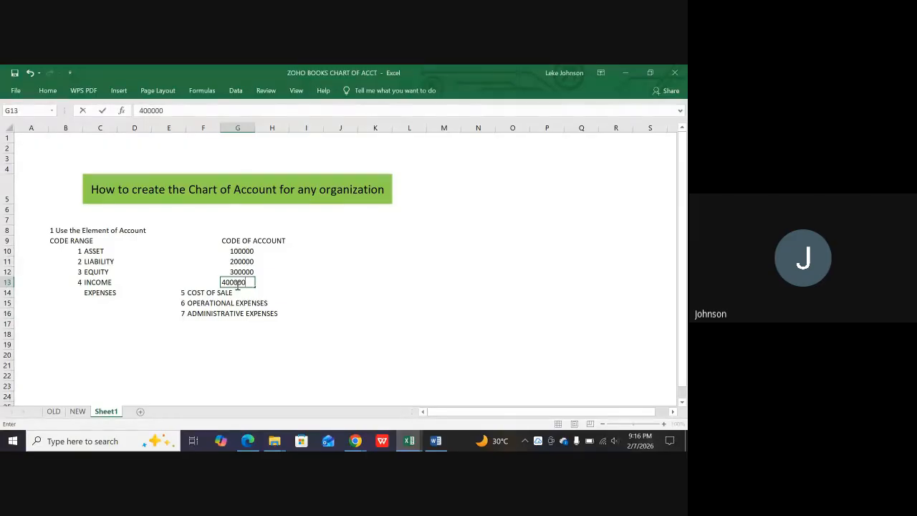
pyautogui.click(288, 293)
# Enter codes 500000, 600000 and 700000 beside the three expense lines.
pyautogui.click(309, 293)
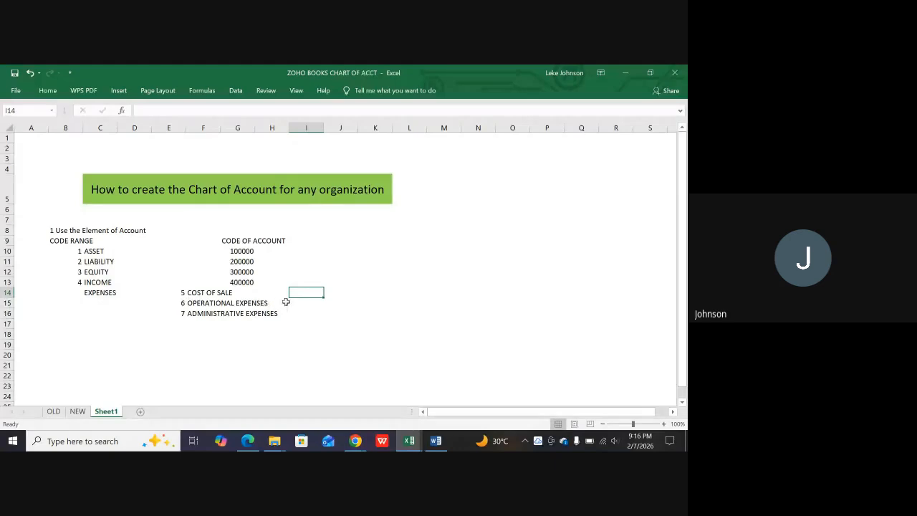
pyautogui.write('500000')
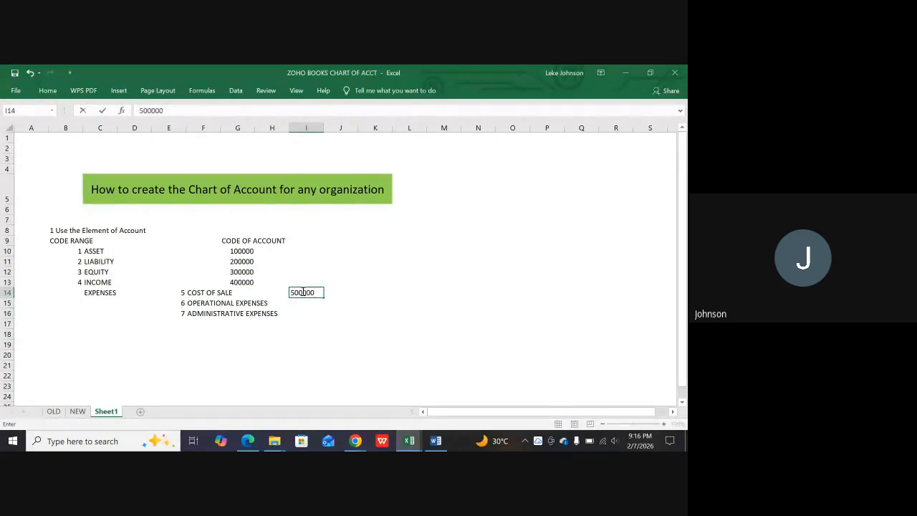
pyautogui.press('Return')
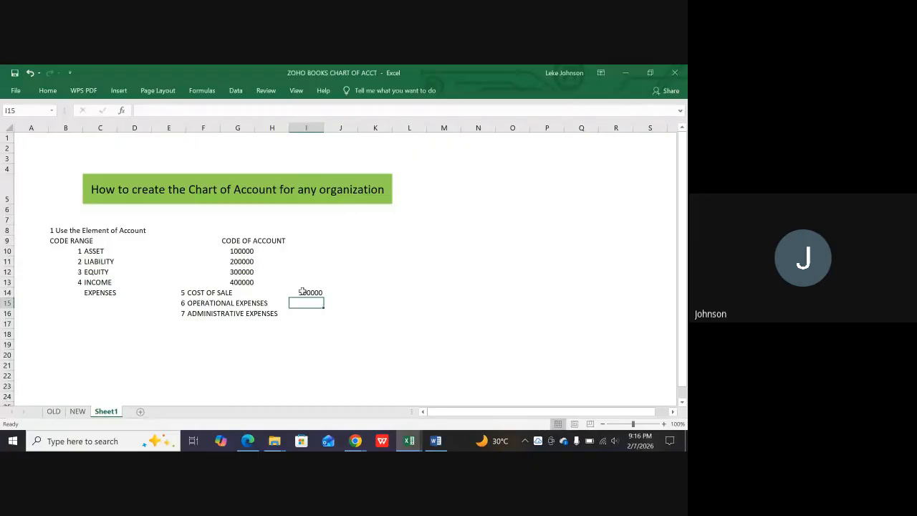
pyautogui.write('600000')
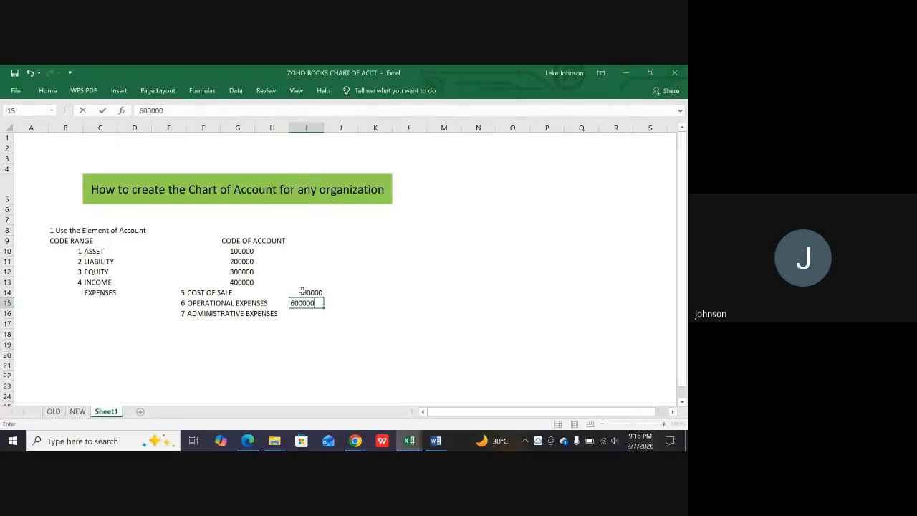
pyautogui.press('Return')
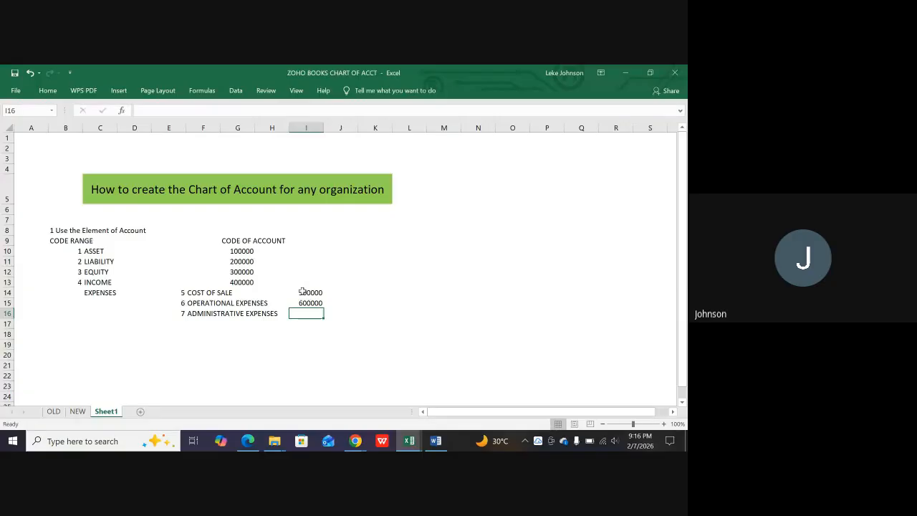
pyautogui.write('700000')
pyautogui.press('Return')
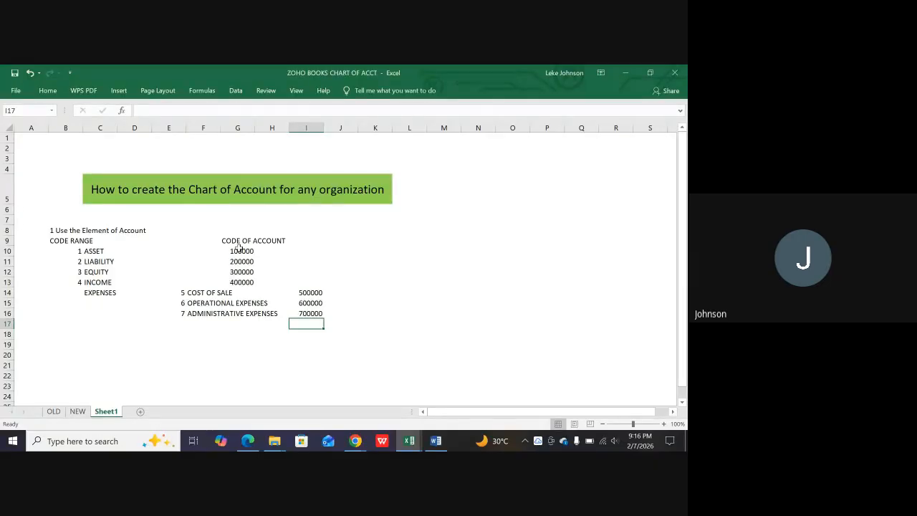
# Shift the CODE OF ACCOUNT block two columns to the right.
pyautogui.moveTo(238, 241); pyautogui.dragTo(300, 314)
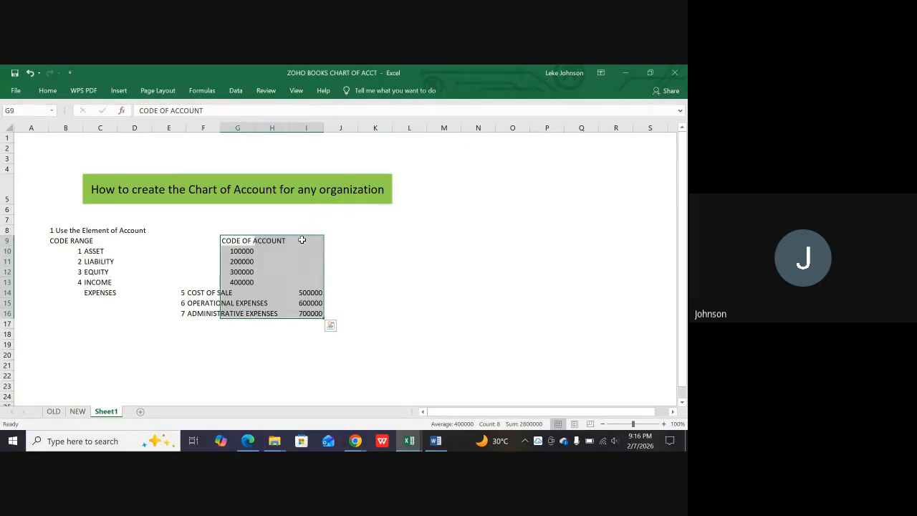
pyautogui.moveTo(301, 240); pyautogui.dragTo(371, 250)
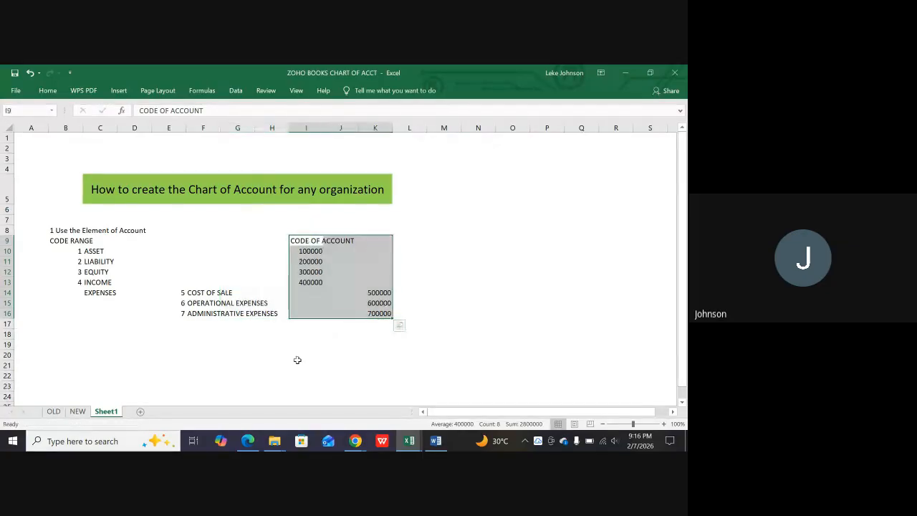
pyautogui.click(295, 363)
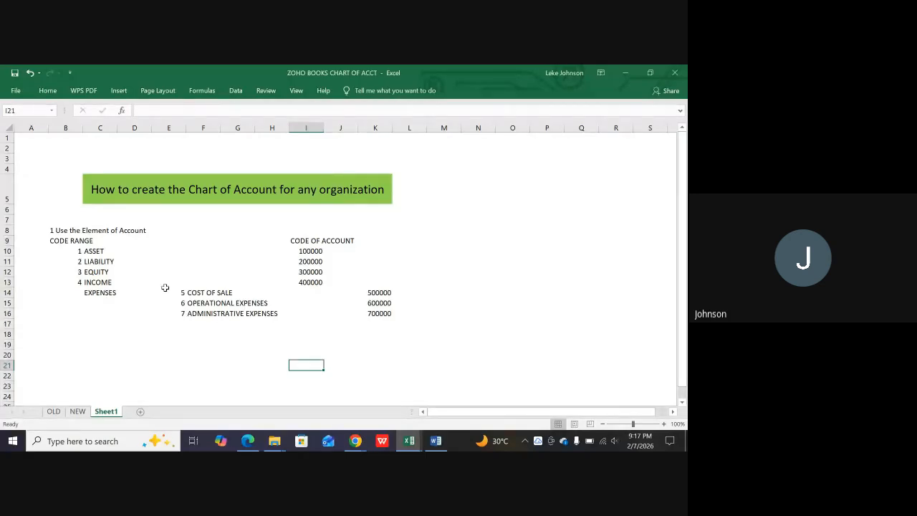
# Move the three expense lines into B14:C16 under INCOME, replacing the EXPENSES cell.
pyautogui.click(200, 290)
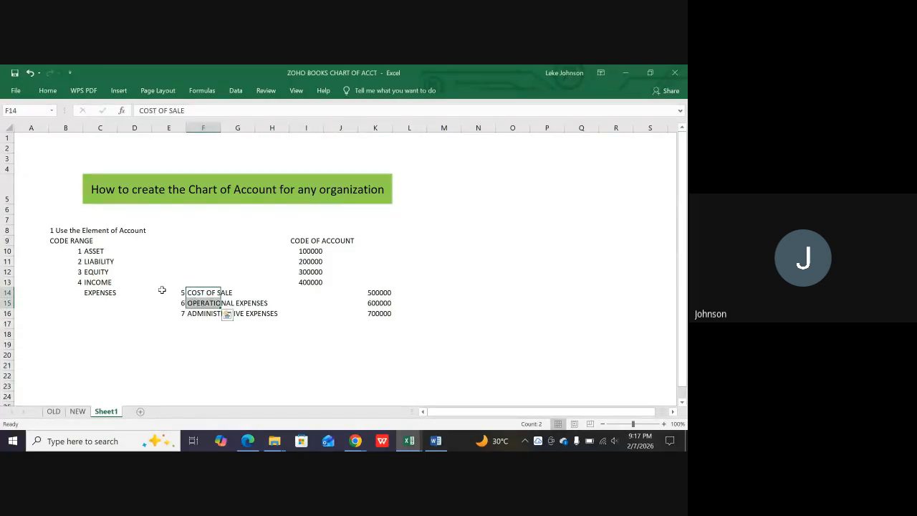
pyautogui.moveTo(176, 293); pyautogui.dragTo(215, 315)
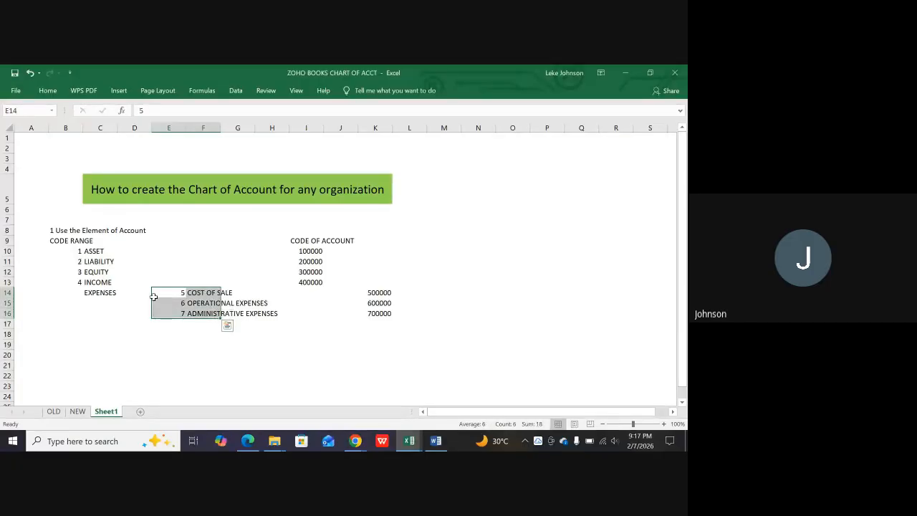
pyautogui.moveTo(153, 296); pyautogui.dragTo(82, 298)
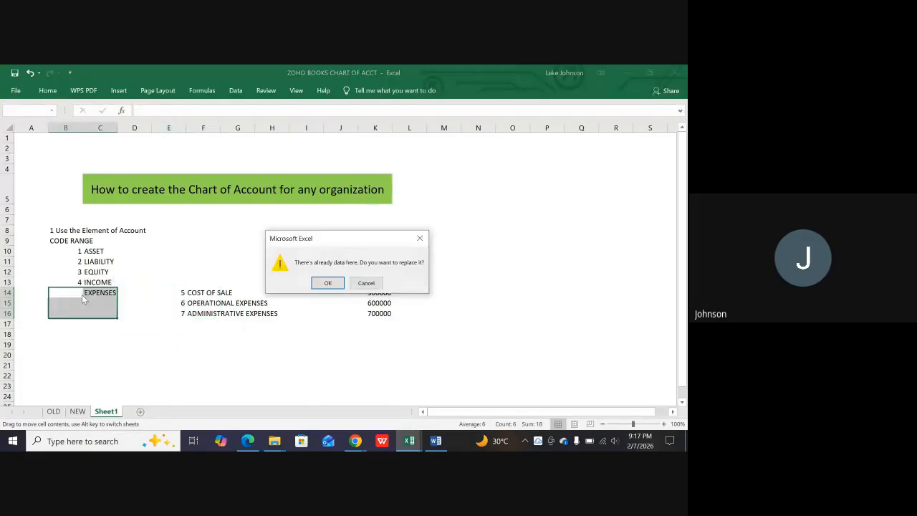
pyautogui.click(326, 282)
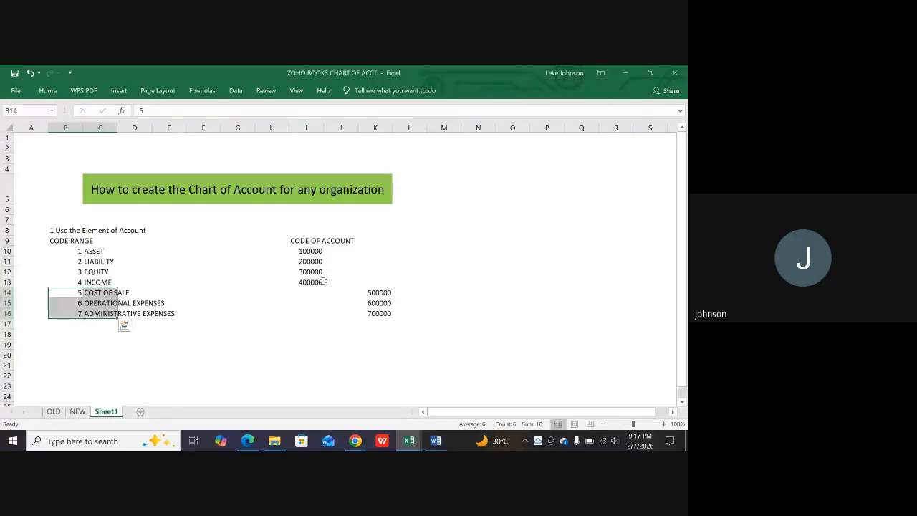
pyautogui.click(272, 324)
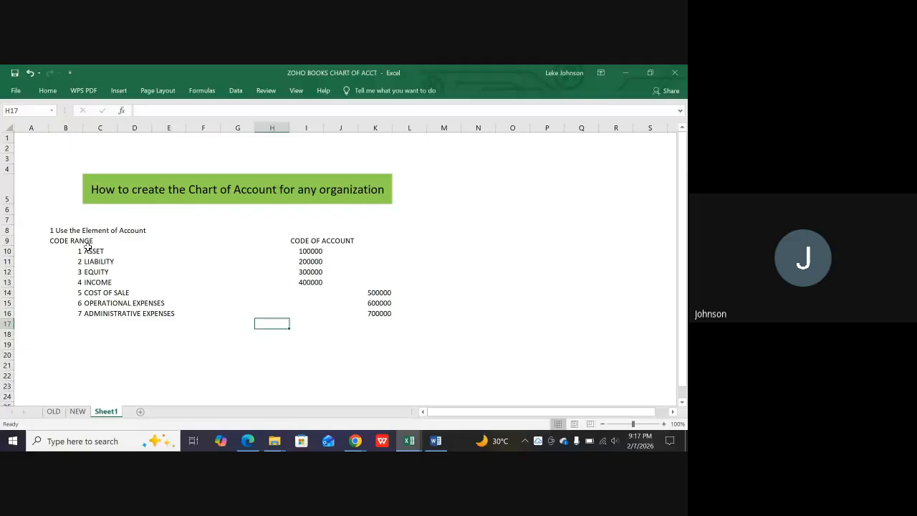
# Head C9 'ACCOUNT CLASS' and line up the 500000–700000 codes under the other account codes.
pyautogui.click(111, 347)
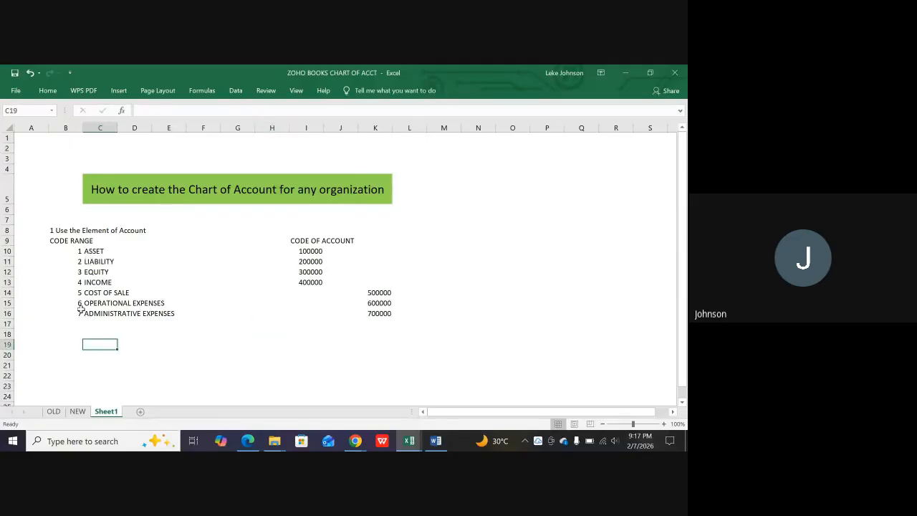
pyautogui.click(100, 240)
pyautogui.write('a')
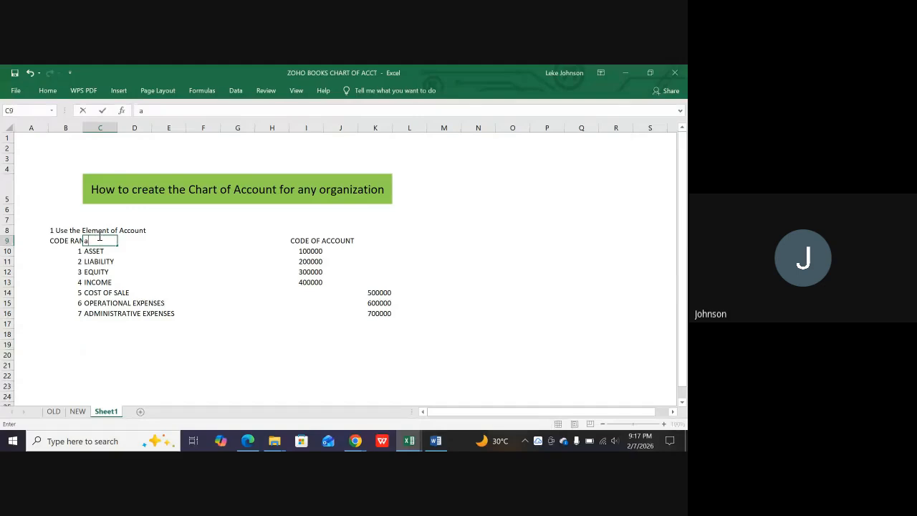
pyautogui.write('ccoun')
pyautogui.press('BackSpace')
pyautogui.press('BackSpace')
pyautogui.press('BackSpace')
pyautogui.press('BackSpace')
pyautogui.write('ACCOUNT CLASS')
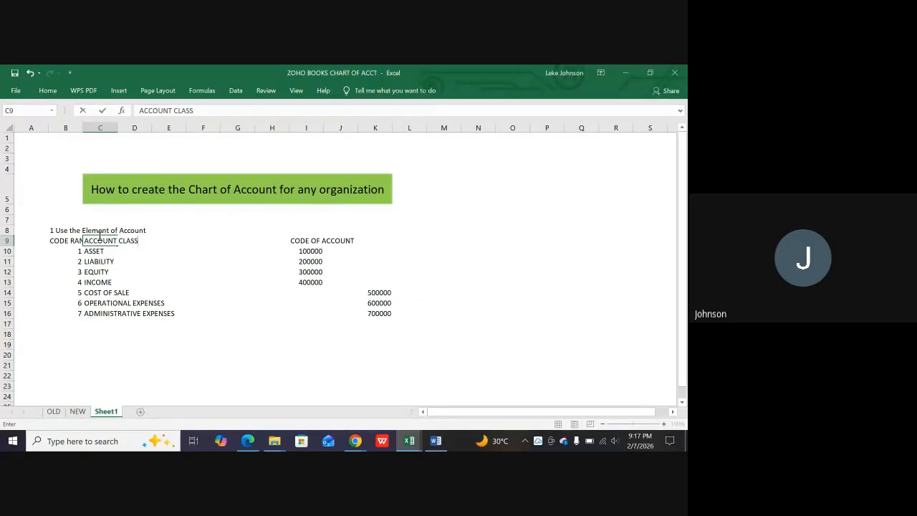
pyautogui.press('Return')
pyautogui.moveTo(377, 294); pyautogui.dragTo(289, 305)
pyautogui.click(283, 363)
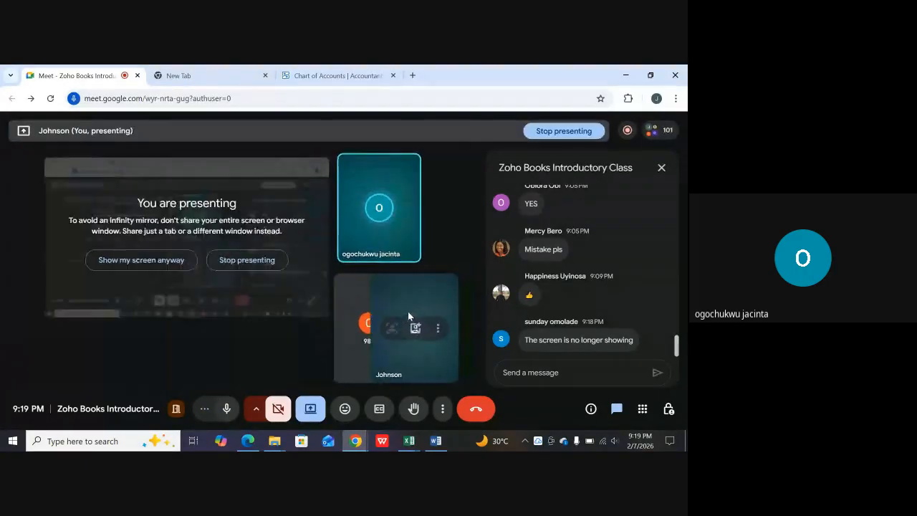
# Mute the participant for everyone in the Google Meet call.
pyautogui.moveTo(417, 186)
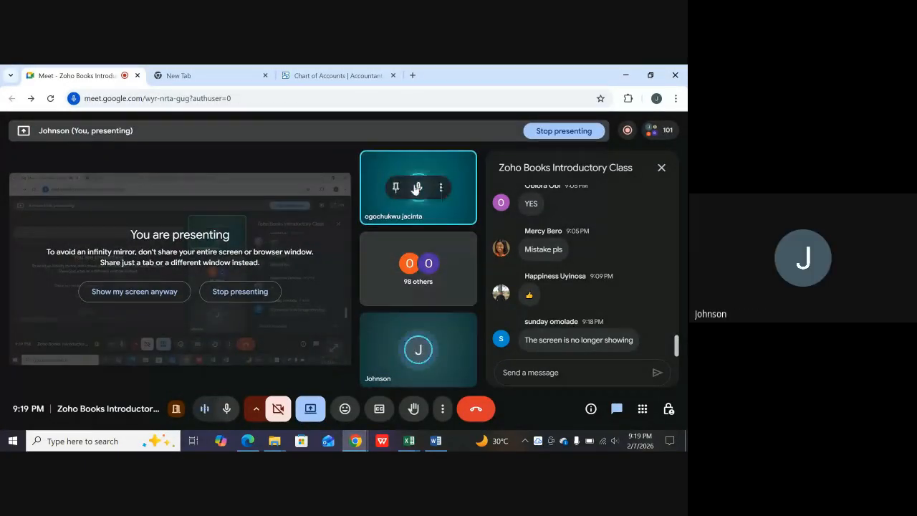
pyautogui.click(419, 187)
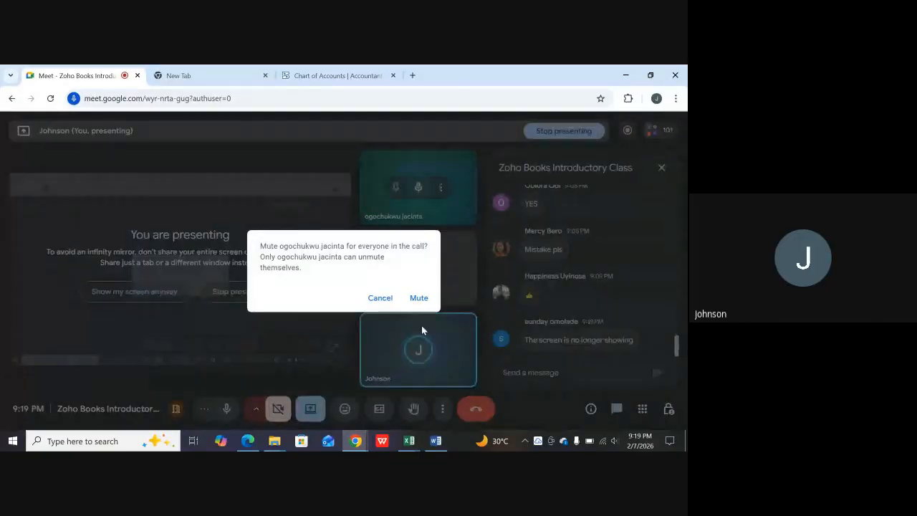
pyautogui.click(418, 298)
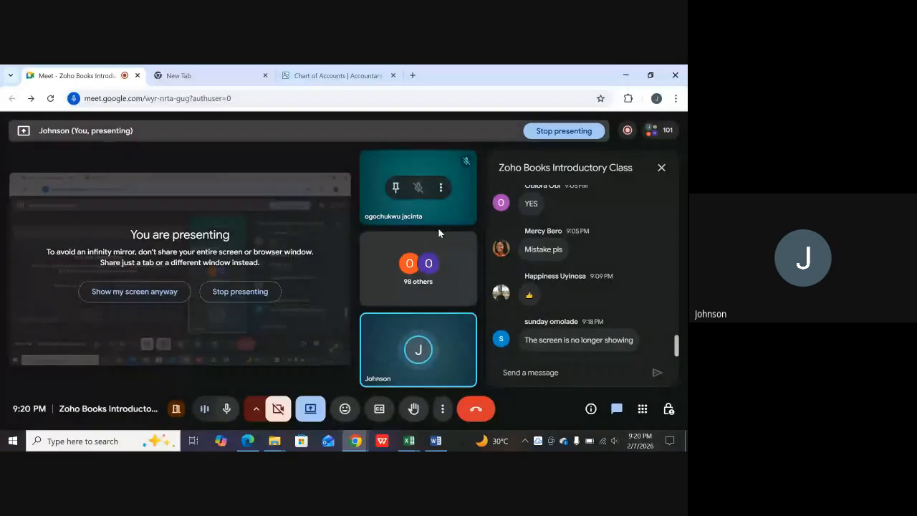
# Open the People list from the '98 others' tile, browse it, then return to the Excel workbook.
pyautogui.click(431, 271)
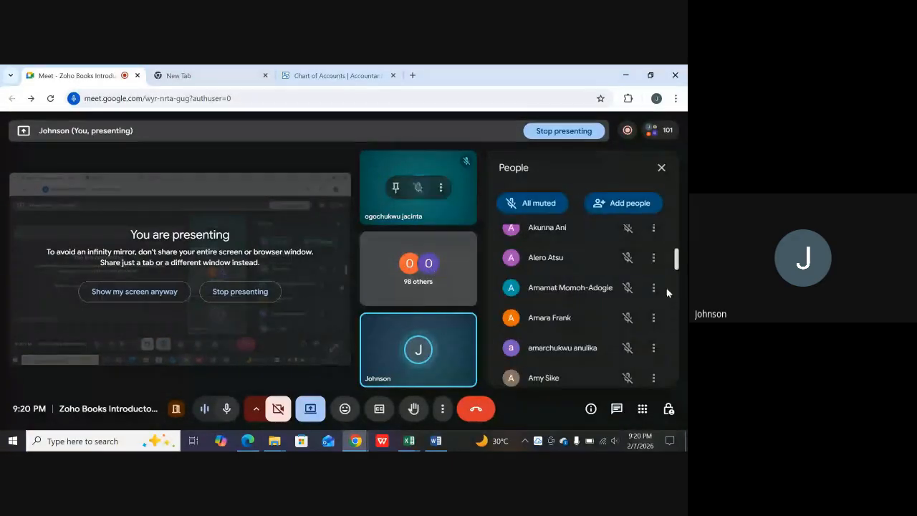
pyautogui.scroll(-2, 579, 280)
pyautogui.scroll(2, 579, 279)
pyautogui.scroll(5, 577, 274)
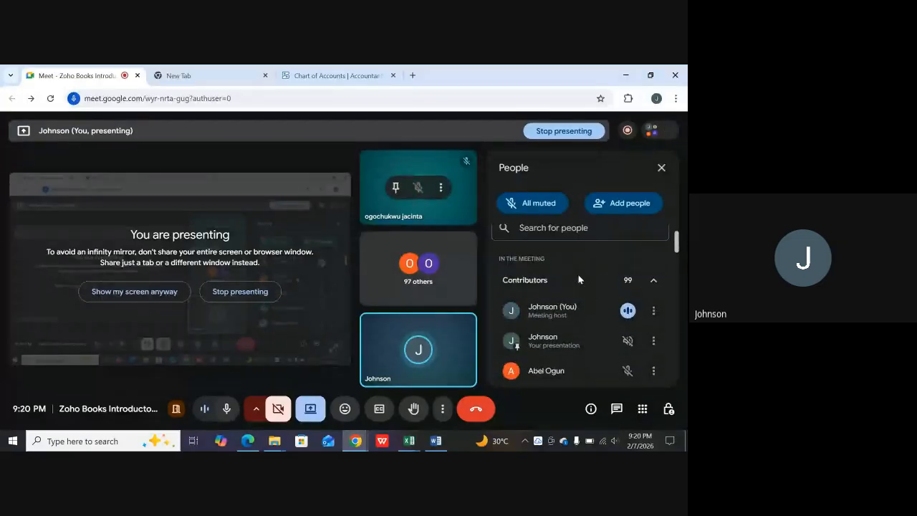
pyautogui.scroll(-2, 587, 293)
pyautogui.scroll(-8, 598, 309)
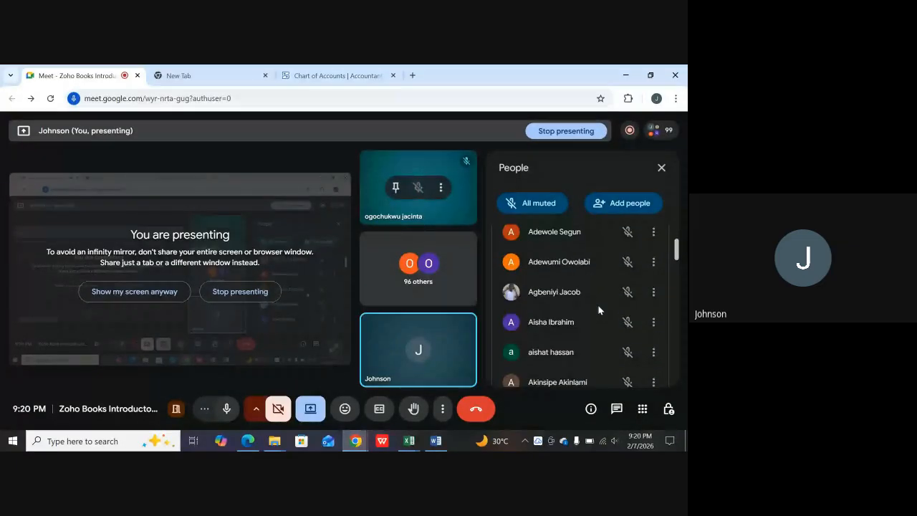
pyautogui.scroll(-10, 598, 326)
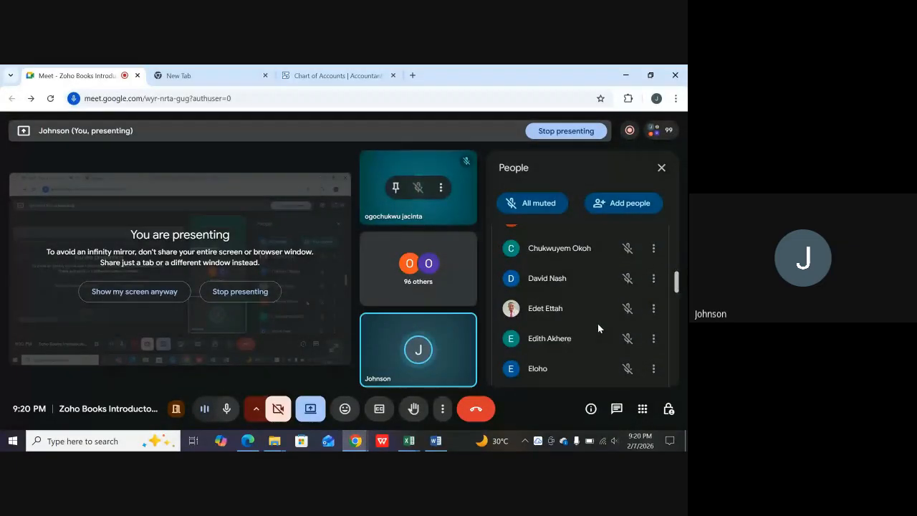
pyautogui.scroll(-10, 598, 329)
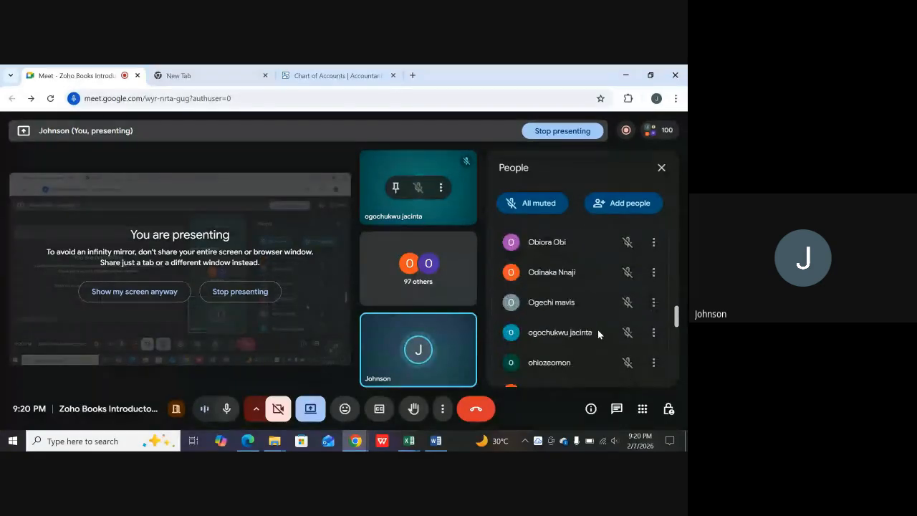
pyautogui.scroll(-12, 598, 329)
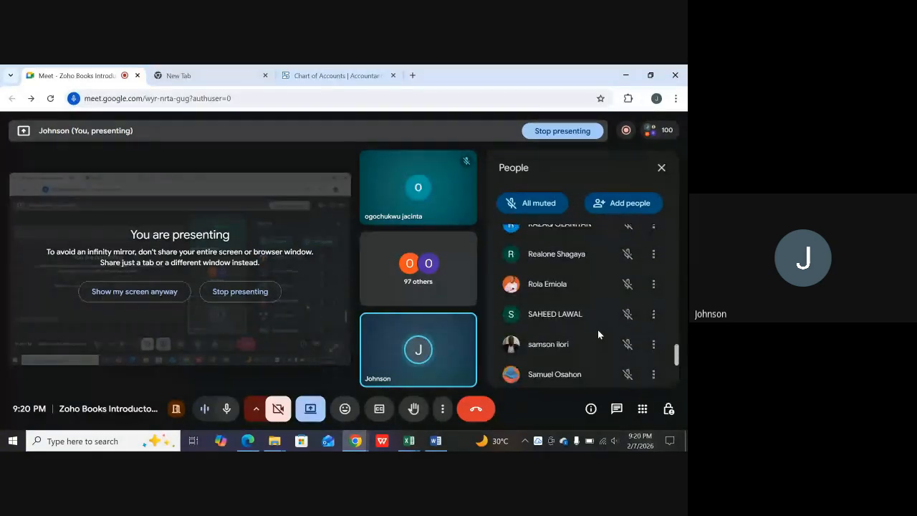
pyautogui.scroll(1, 597, 330)
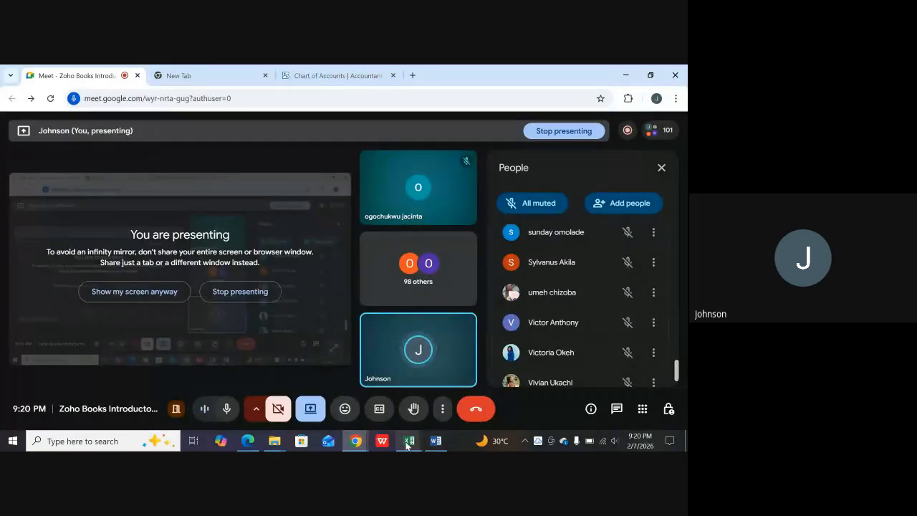
pyautogui.moveTo(409, 441)
pyautogui.click(472, 396)
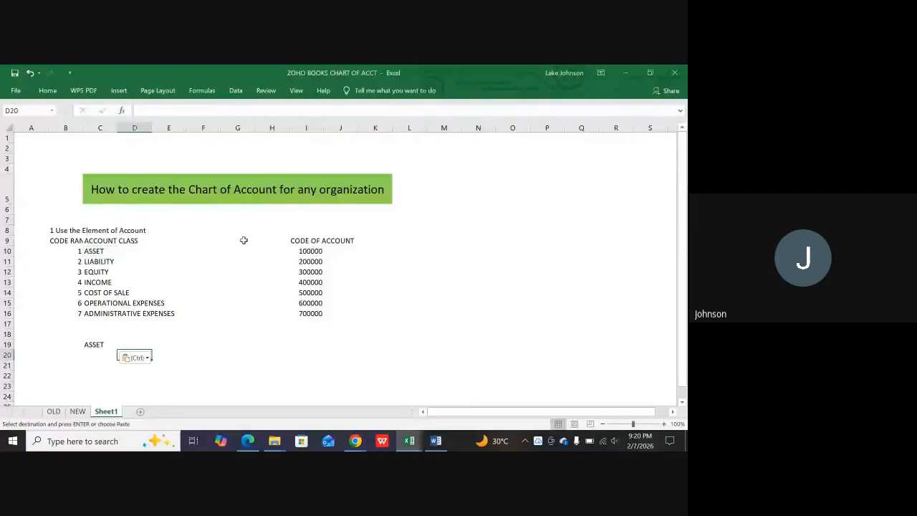
# After reviewing the class list, enter code 1 in B19 beside the copied ASSET heading.
pyautogui.click(91, 251)
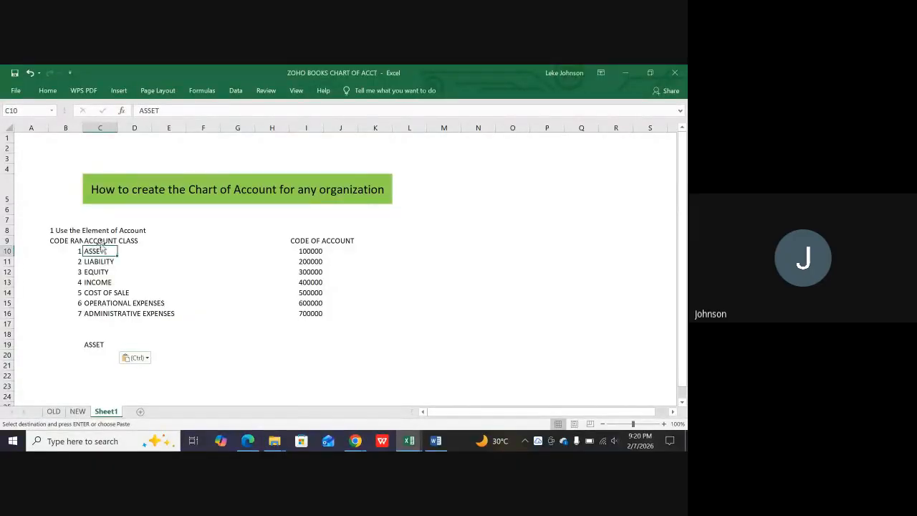
pyautogui.click(102, 240)
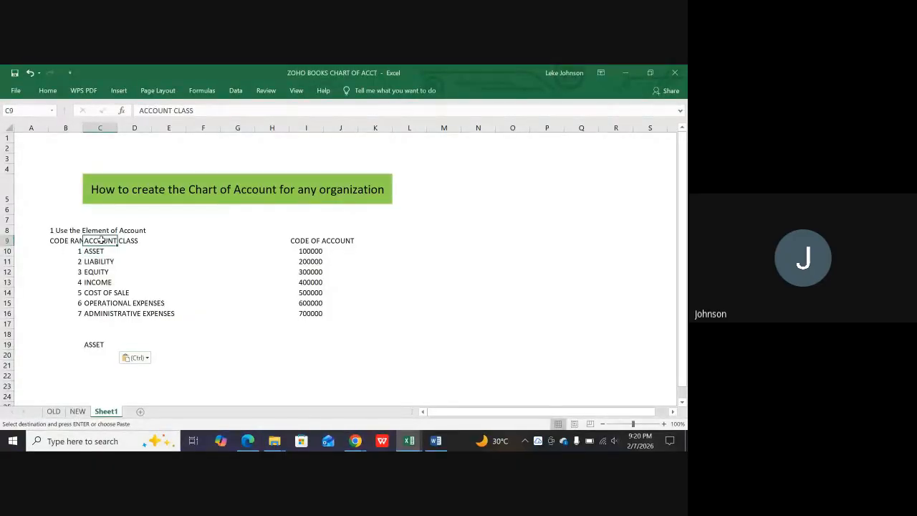
pyautogui.moveTo(93, 252); pyautogui.dragTo(95, 318)
pyautogui.click(231, 334)
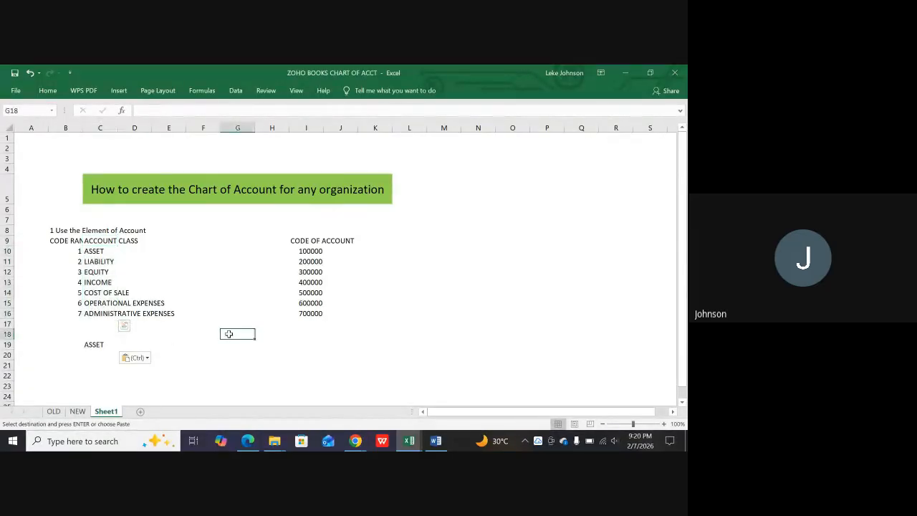
pyautogui.click(99, 252)
pyautogui.click(93, 343)
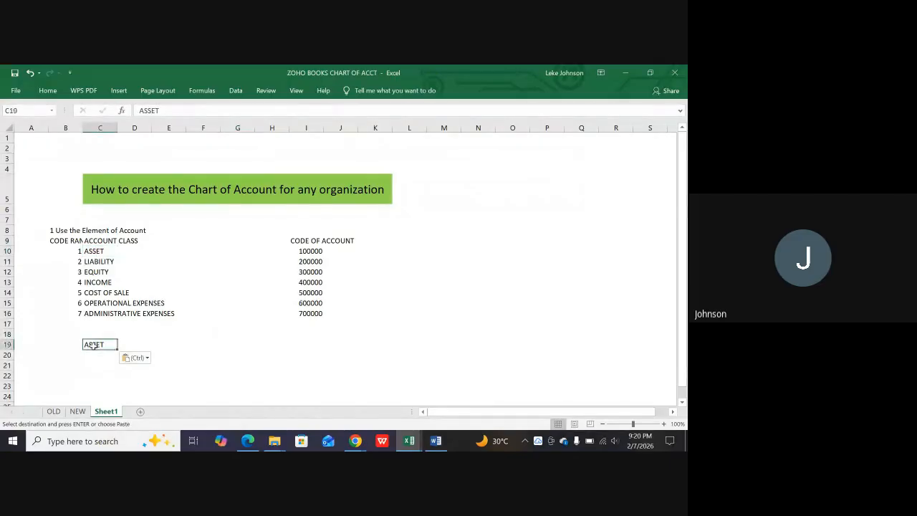
pyautogui.click(163, 353)
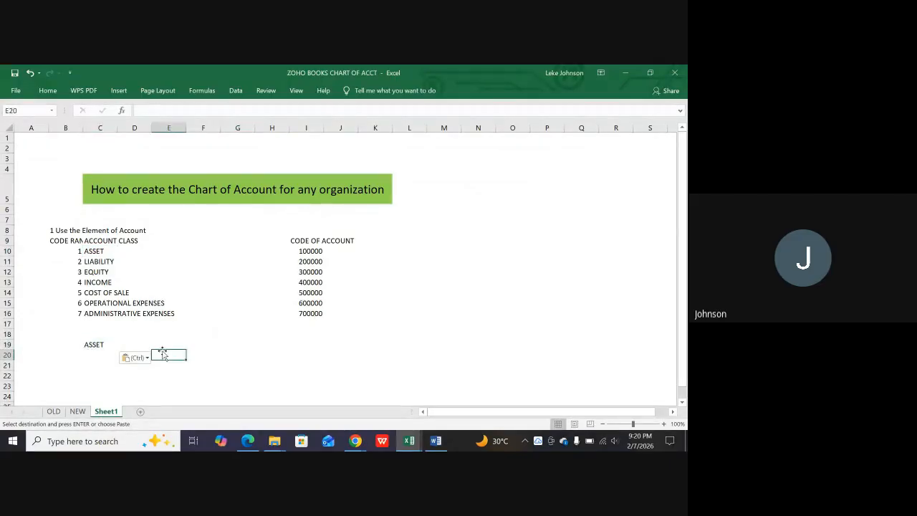
pyautogui.click(81, 347)
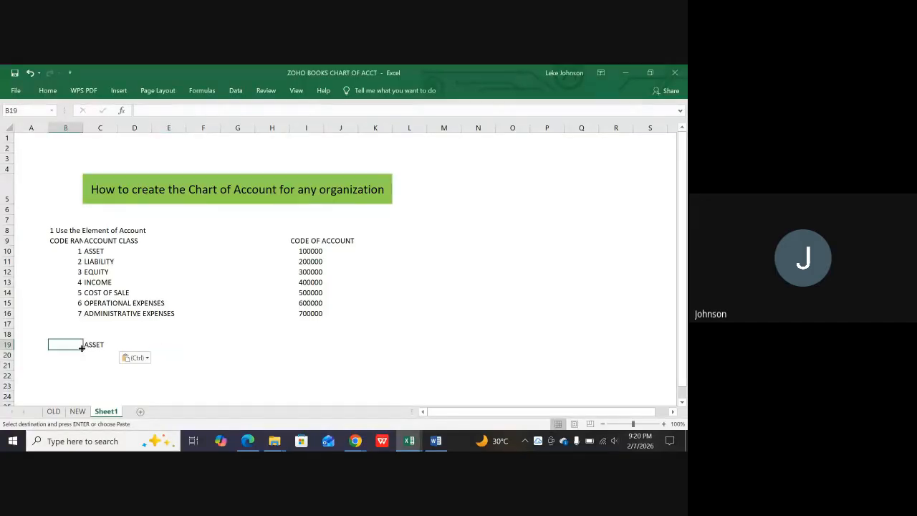
pyautogui.write('1')
pyautogui.click(126, 347)
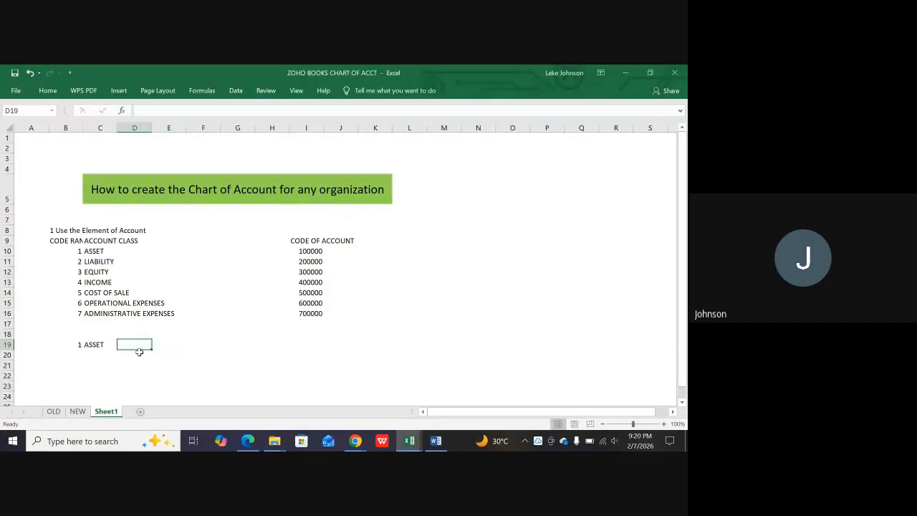
pyautogui.click(141, 353)
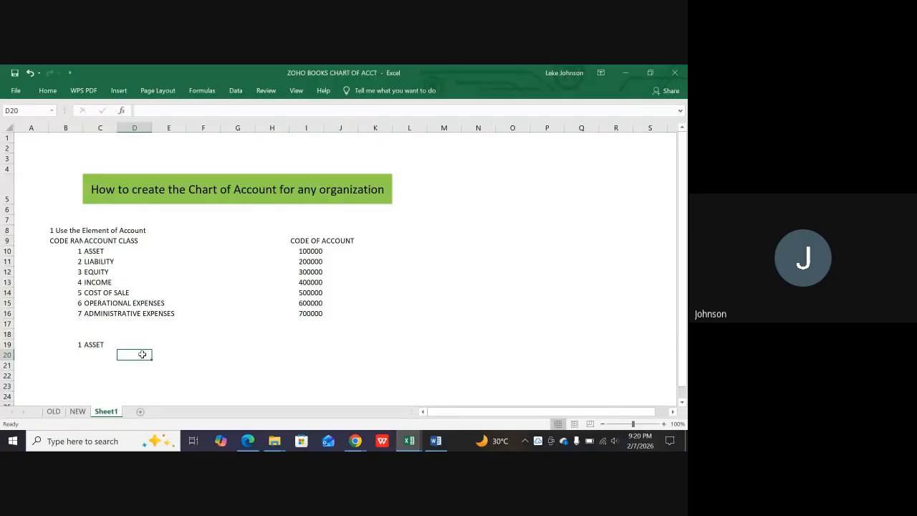
# Enter CASH & CASH EQUIVALENT in D20 under the 1 ASSET heading.
pyautogui.write('CASH')
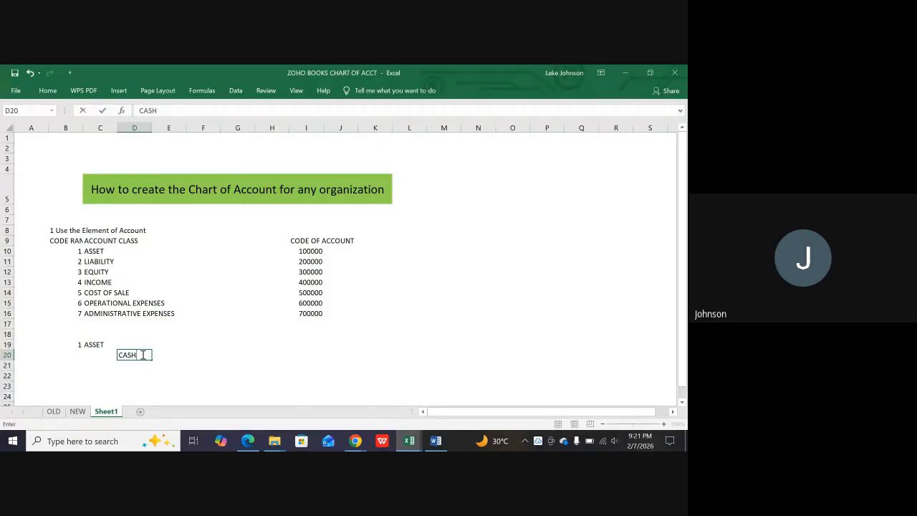
pyautogui.write(' & CASH EQUIVALENT')
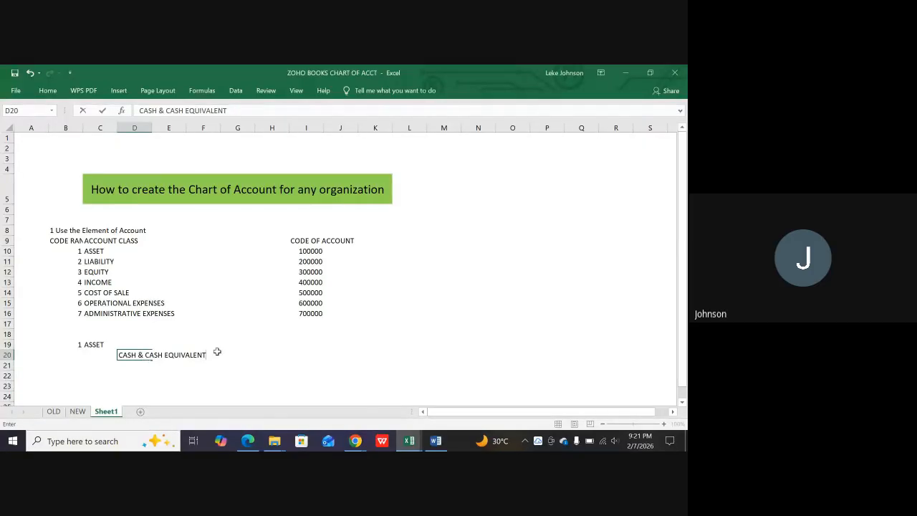
pyautogui.click(153, 337)
pyautogui.click(131, 344)
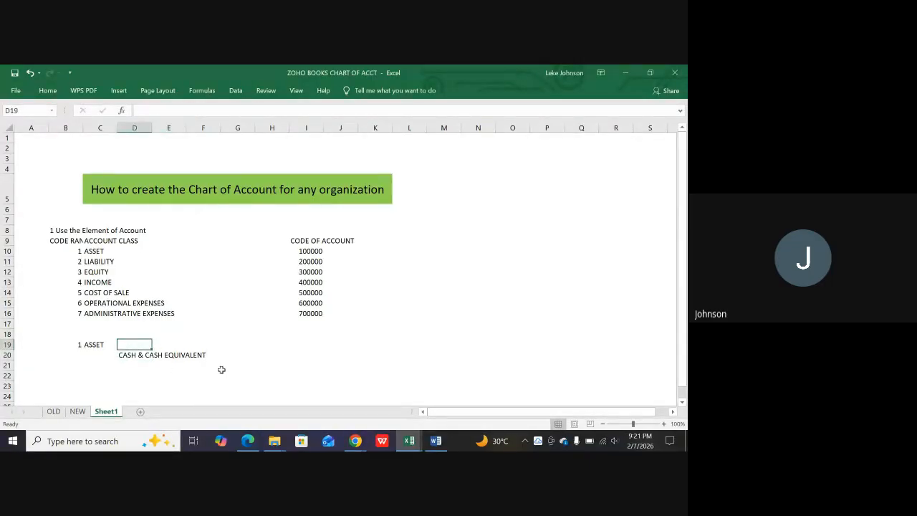
pyautogui.click(356, 442)
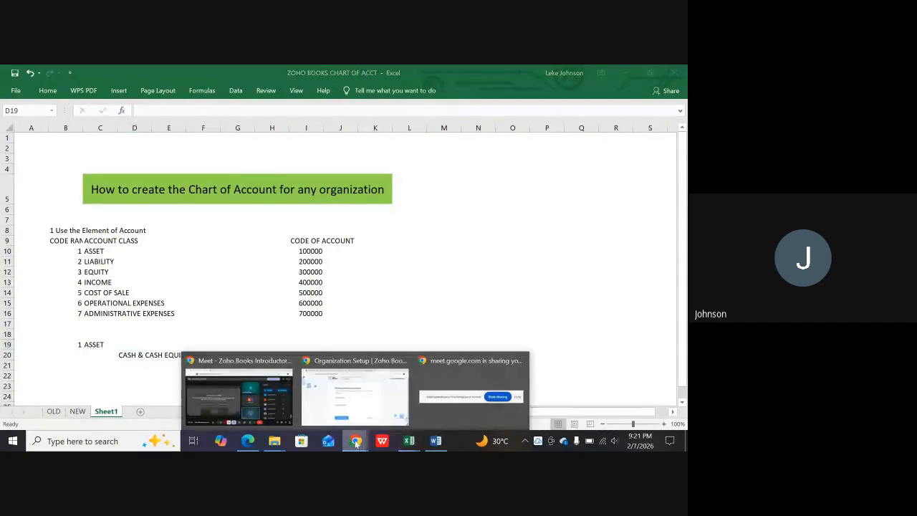
pyautogui.click(253, 399)
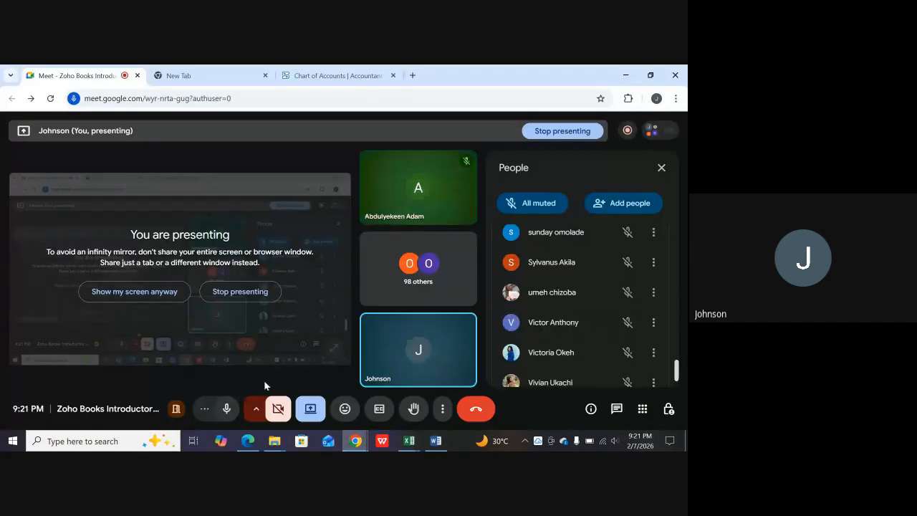
pyautogui.scroll(-2, 536, 328)
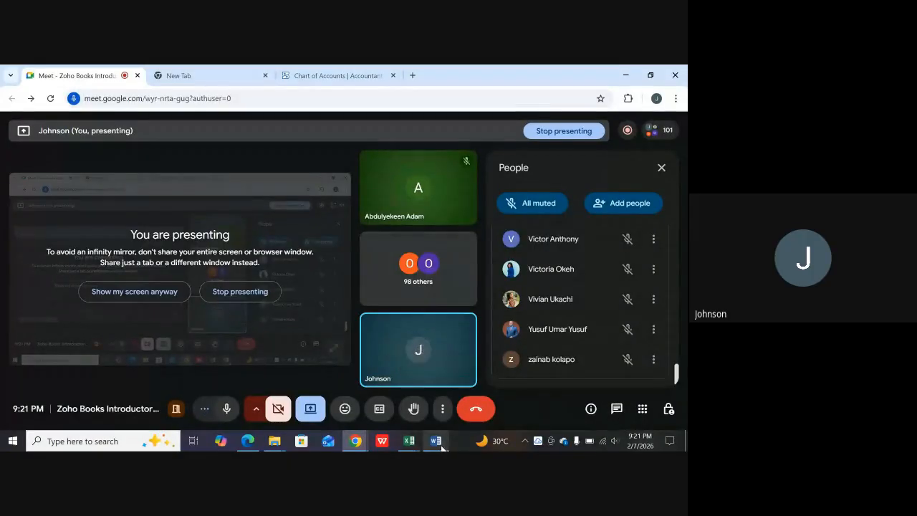
pyautogui.moveTo(412, 444)
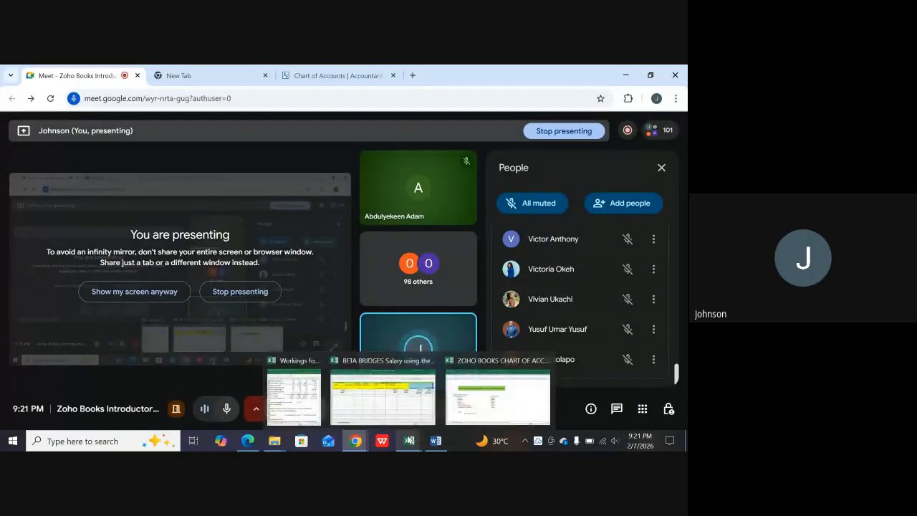
pyautogui.click(476, 389)
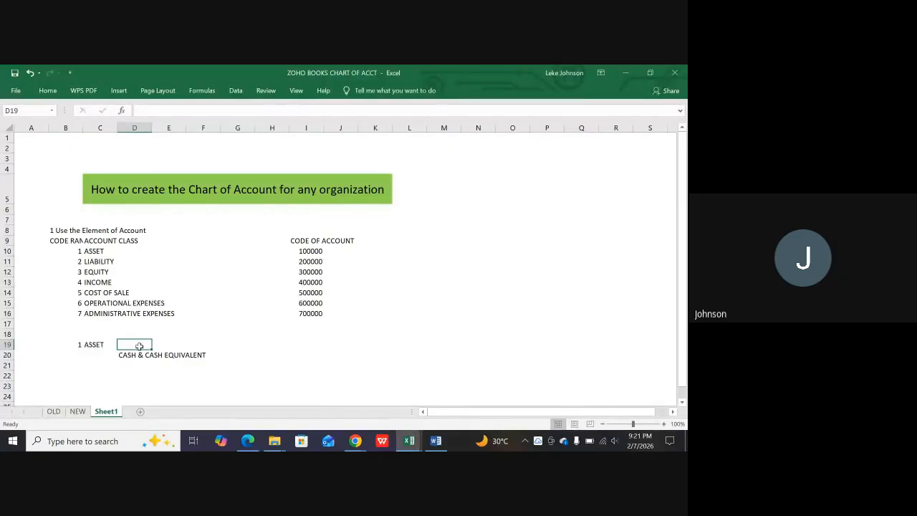
# Add a CLASSIFICATION heading in D19 and select cells G19–H20 beside it.
pyautogui.write('C')
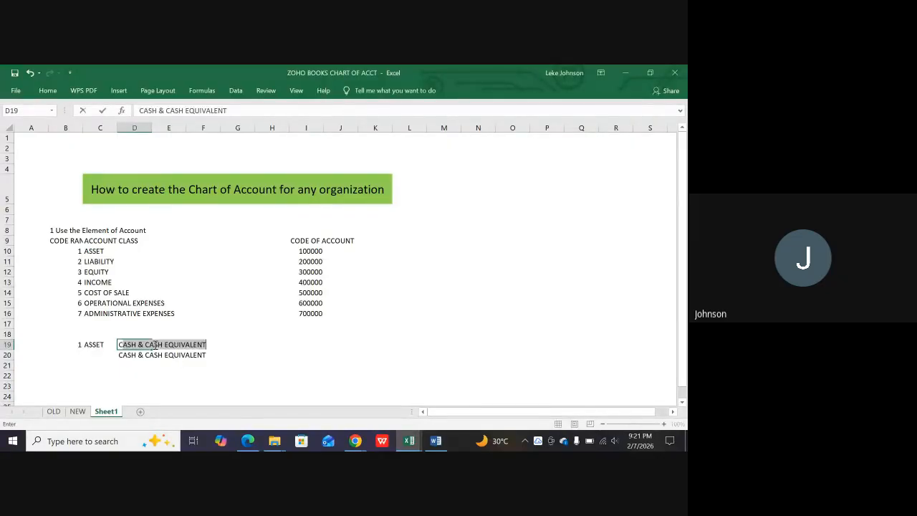
pyautogui.write('LA')
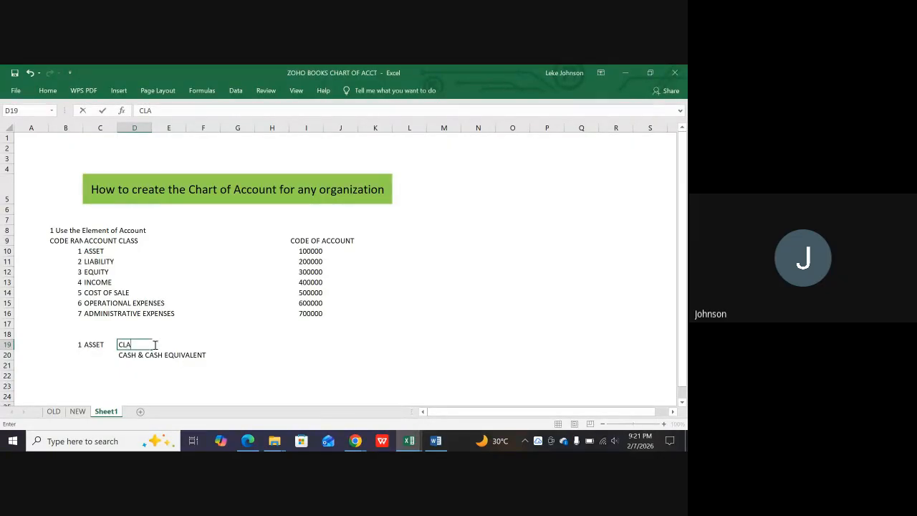
pyautogui.write('SSIFICATION')
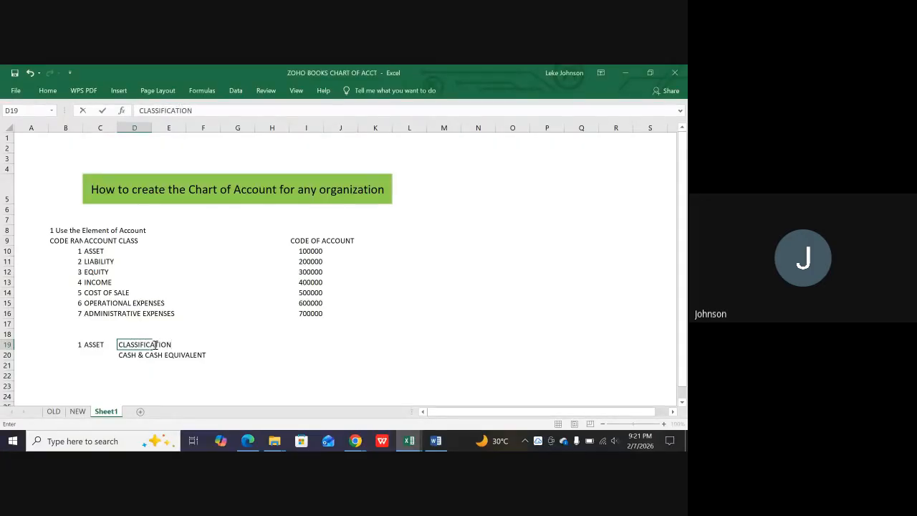
pyautogui.click(154, 345)
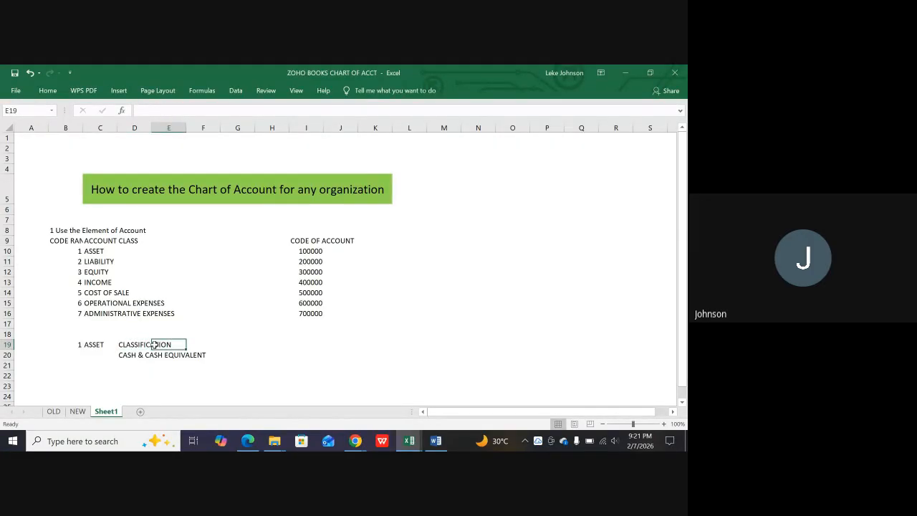
pyautogui.click(240, 348)
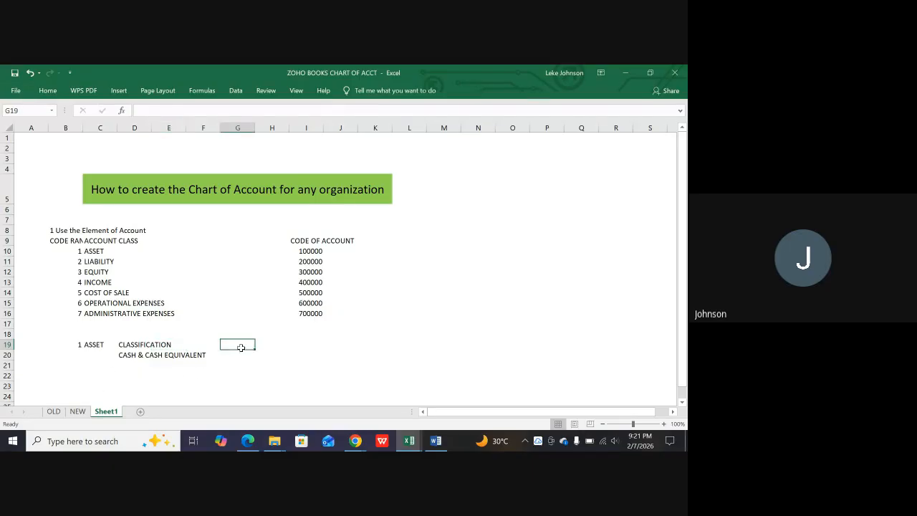
pyautogui.click(256, 333)
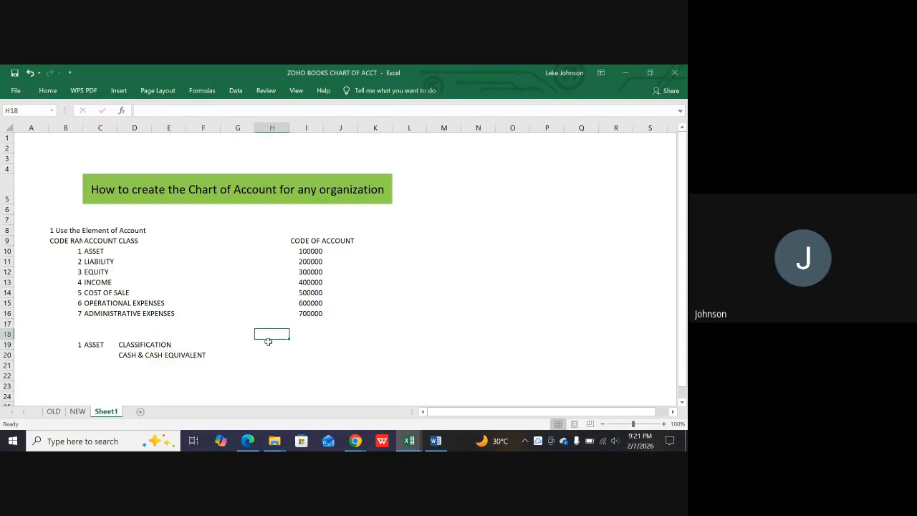
pyautogui.click(267, 344)
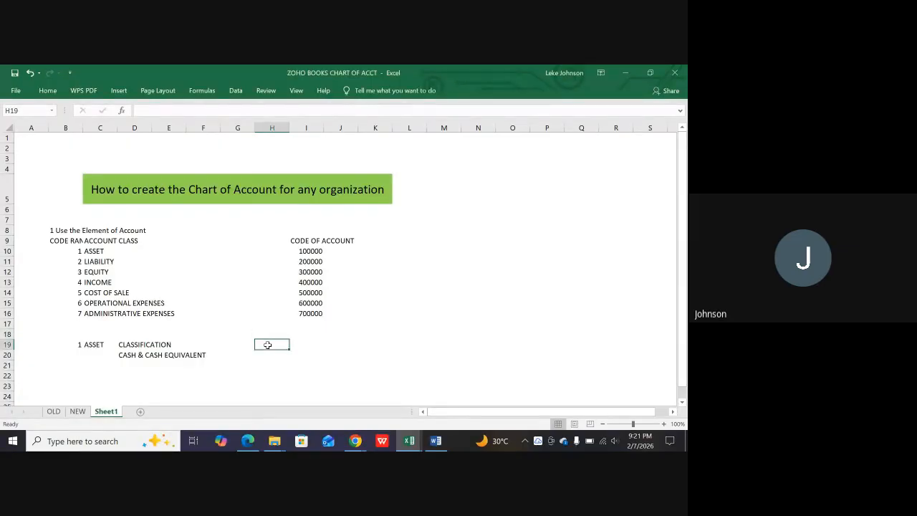
pyautogui.click(300, 355)
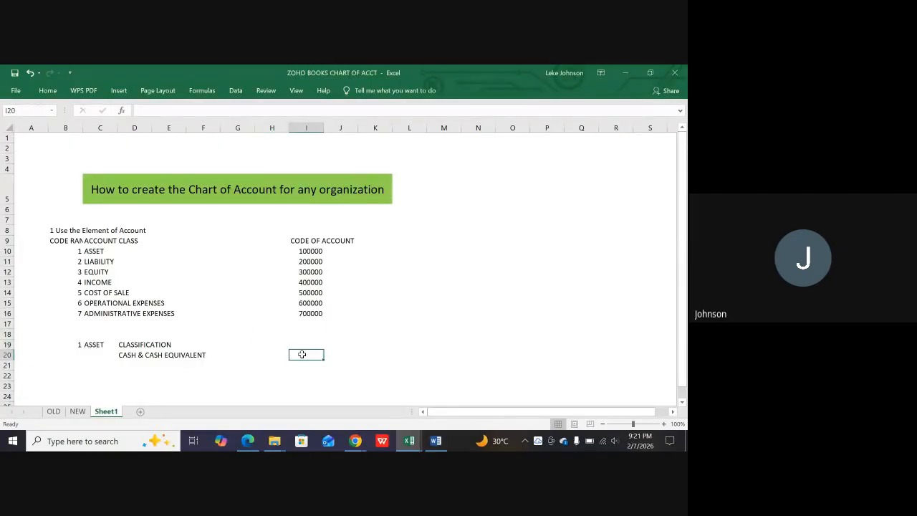
pyautogui.click(278, 352)
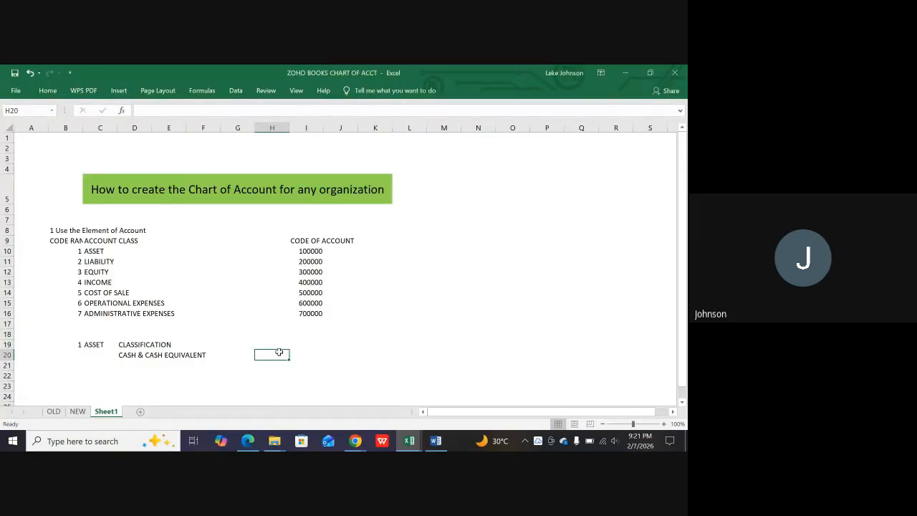
# Compare with the ASSET code 100000 above and delete the CLASSIFICATION label from D19.
pyautogui.click(239, 336)
pyautogui.click(109, 248)
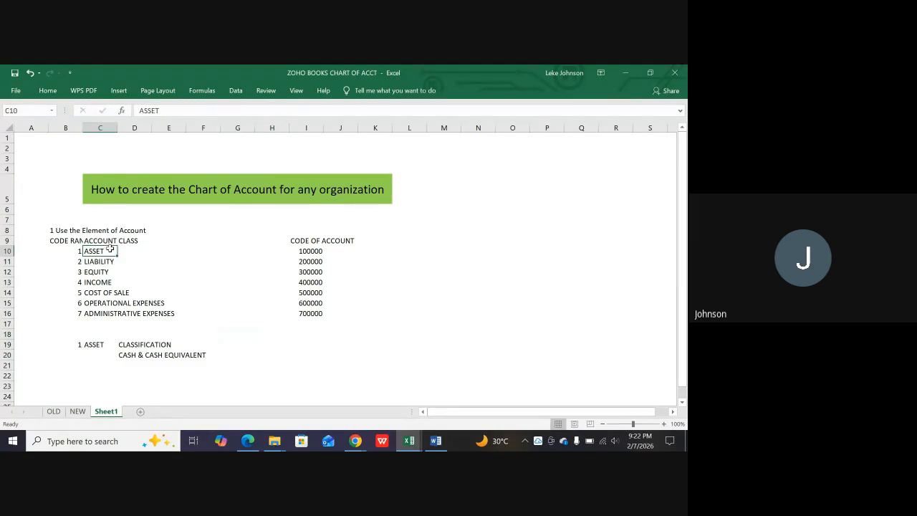
pyautogui.click(307, 250)
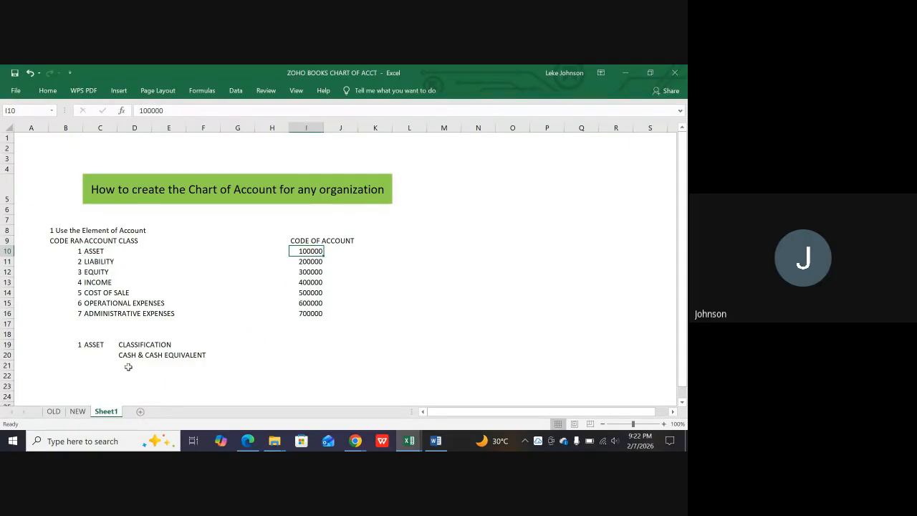
pyautogui.click(134, 345)
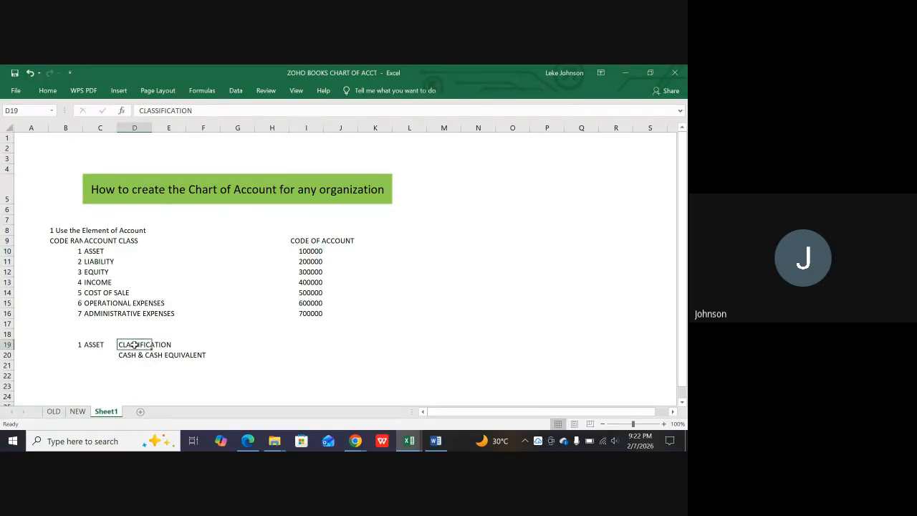
pyautogui.press('Delete')
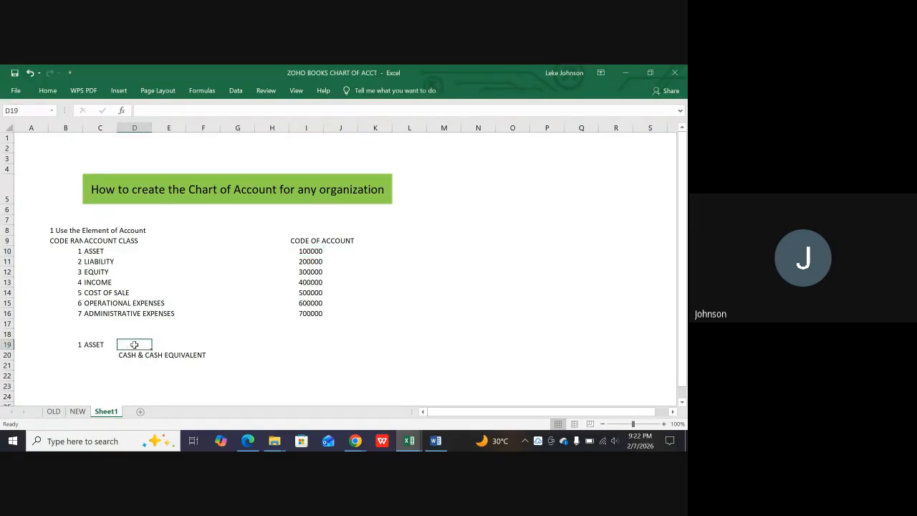
# Add a CODES heading in G19 and type 100010 in G20.
pyautogui.click(237, 353)
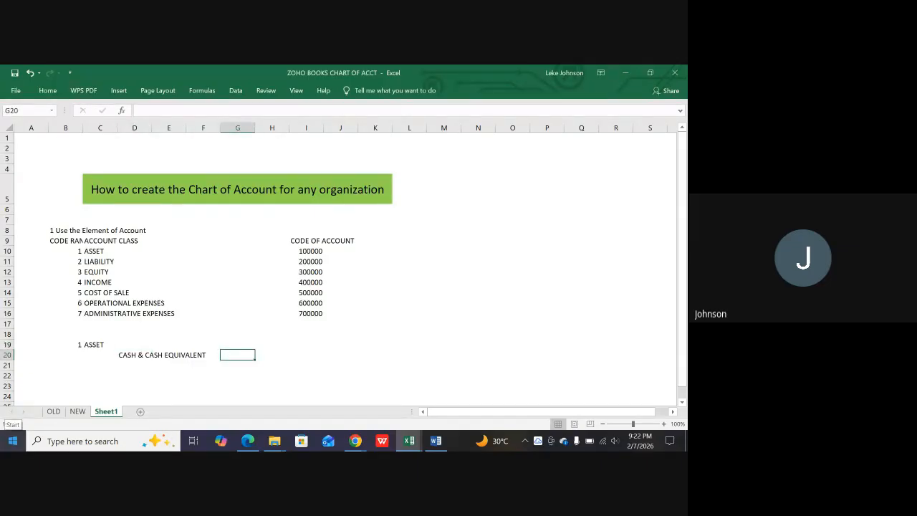
pyautogui.press('Up')
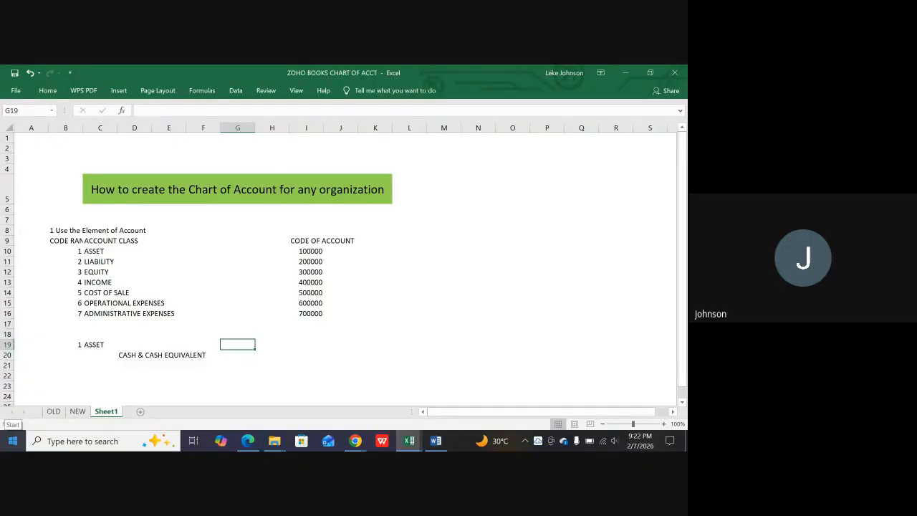
pyautogui.write('CODE')
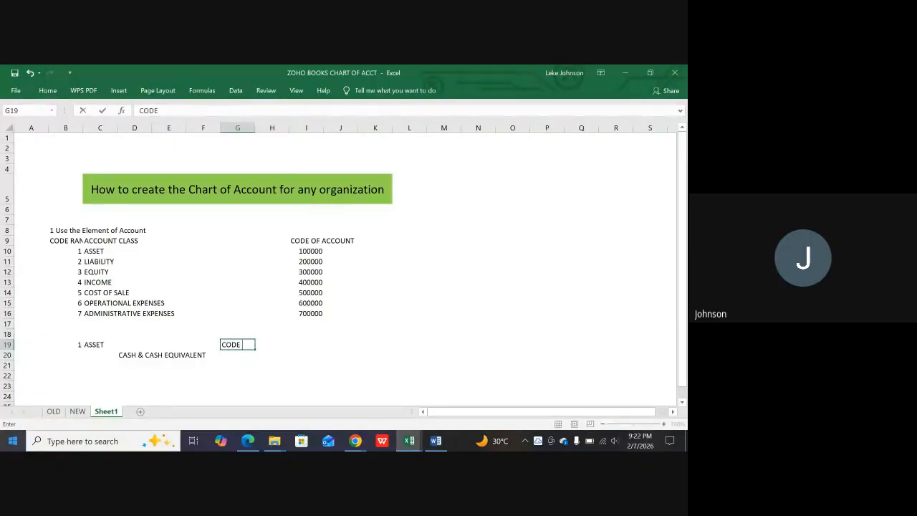
pyautogui.write('S')
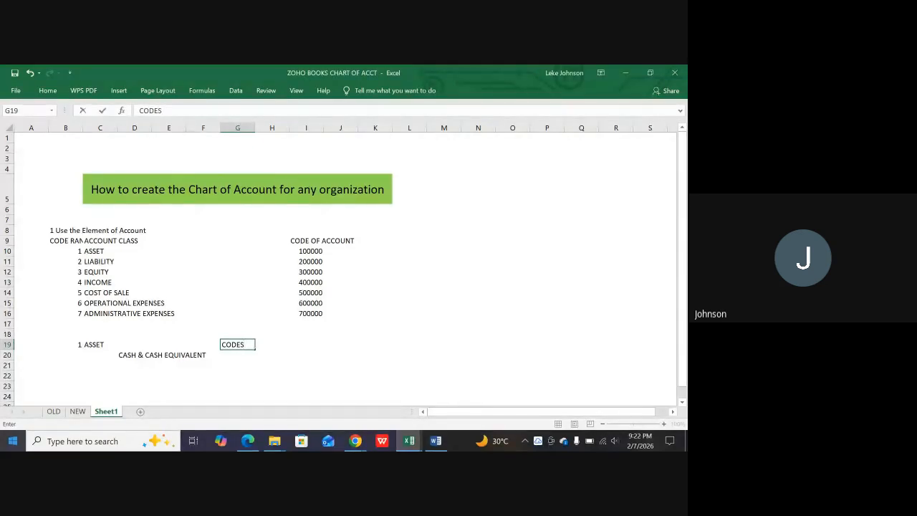
pyautogui.press('Return')
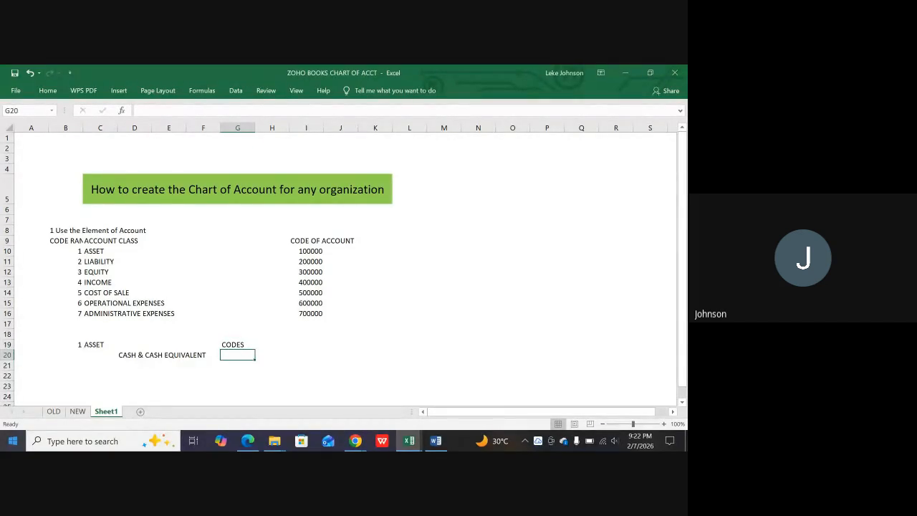
pyautogui.write('1000')
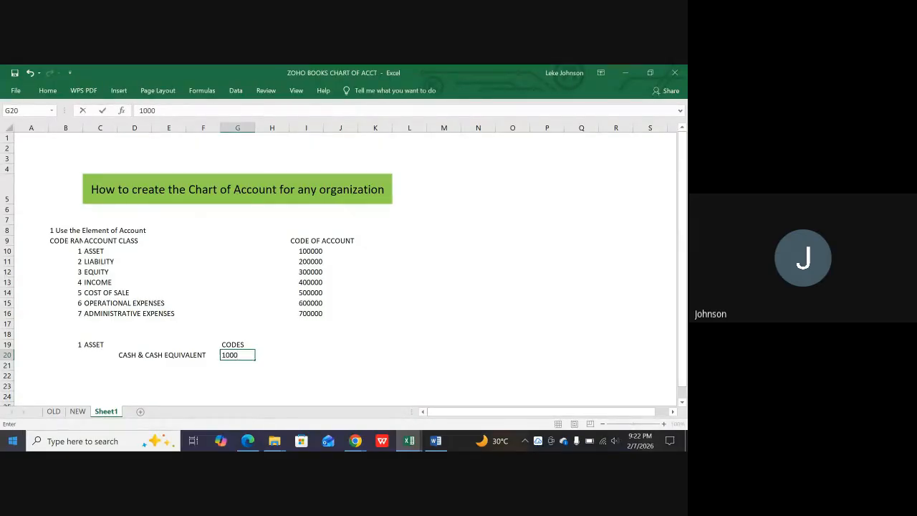
pyautogui.write('10')
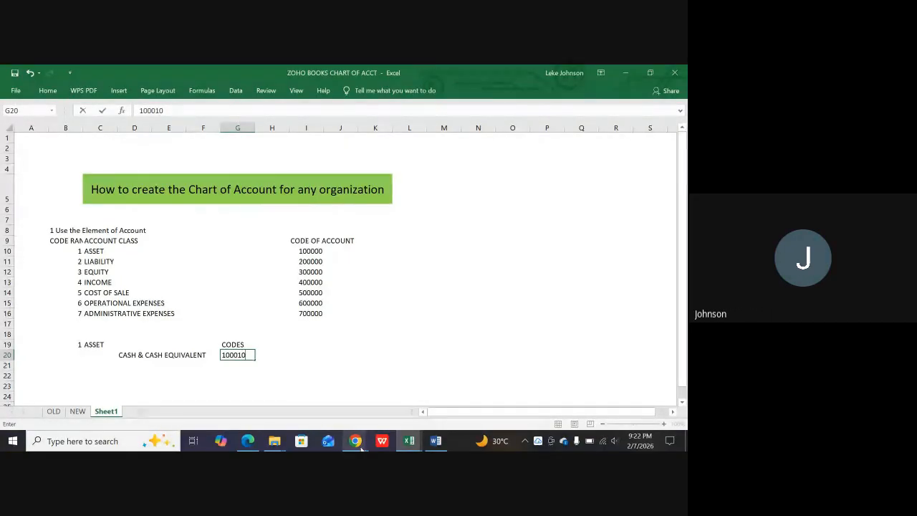
pyautogui.moveTo(356, 441)
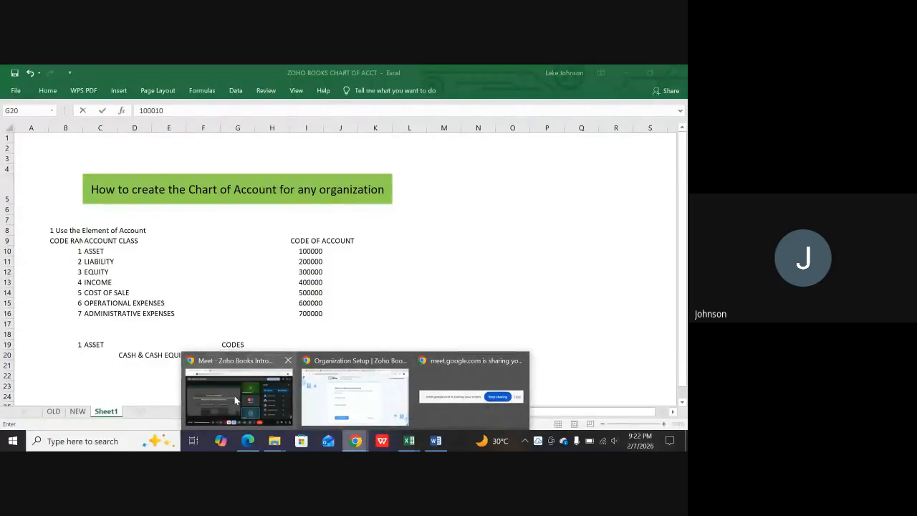
pyautogui.click(240, 387)
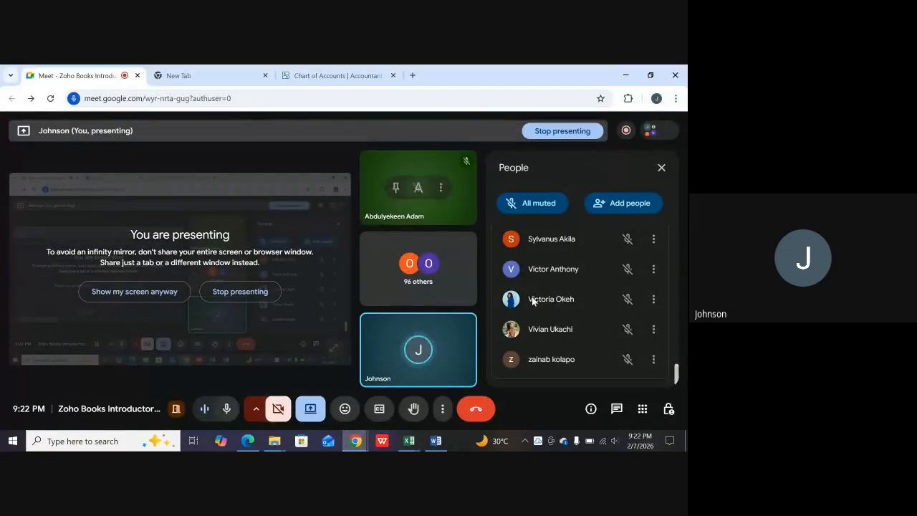
pyautogui.scroll(10, 591, 296)
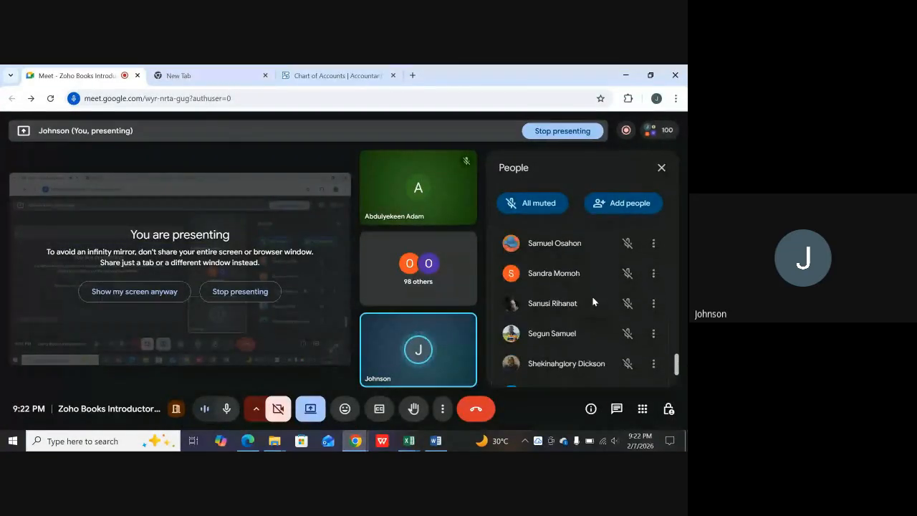
pyautogui.scroll(15, 593, 301)
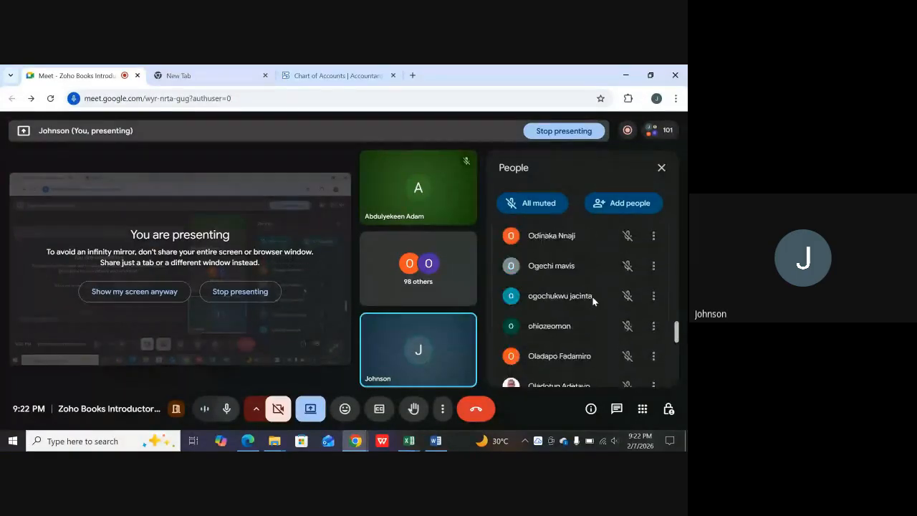
pyautogui.scroll(15, 592, 300)
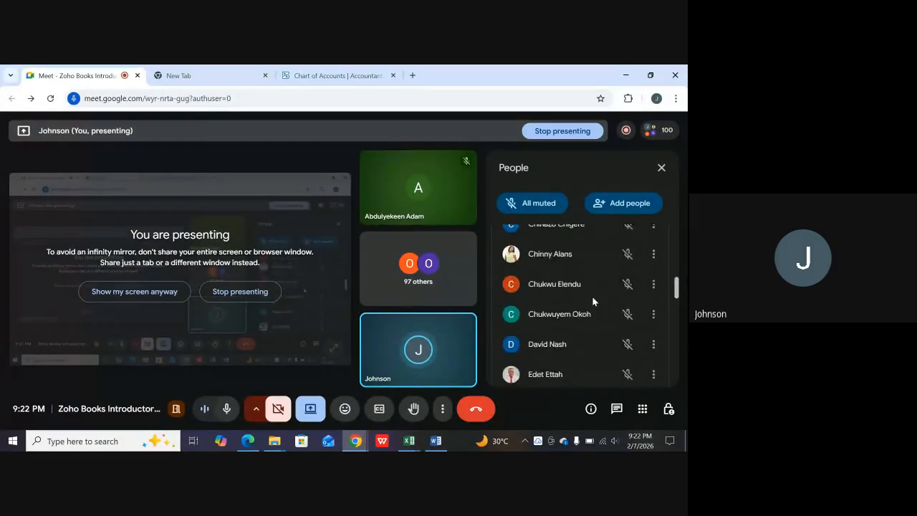
pyautogui.scroll(8, 591, 296)
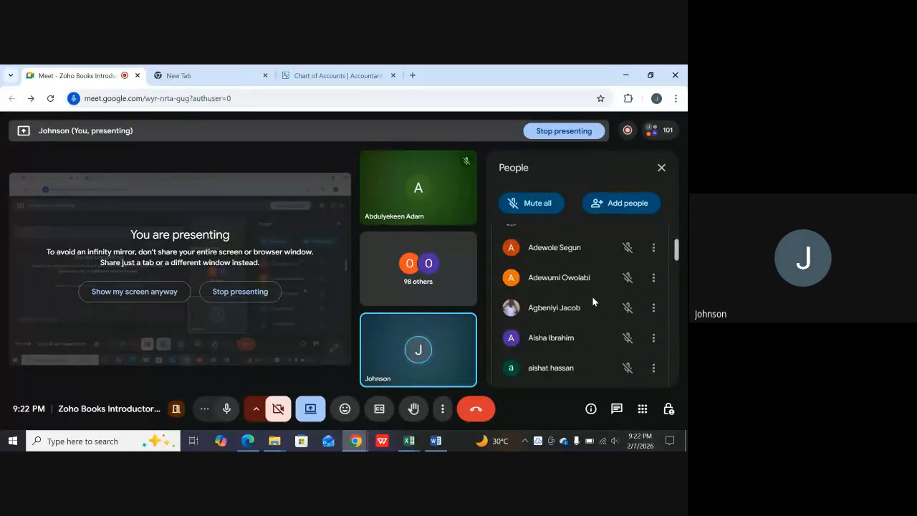
pyautogui.scroll(-3, 592, 301)
pyautogui.scroll(-3, 592, 296)
pyautogui.scroll(10, 592, 296)
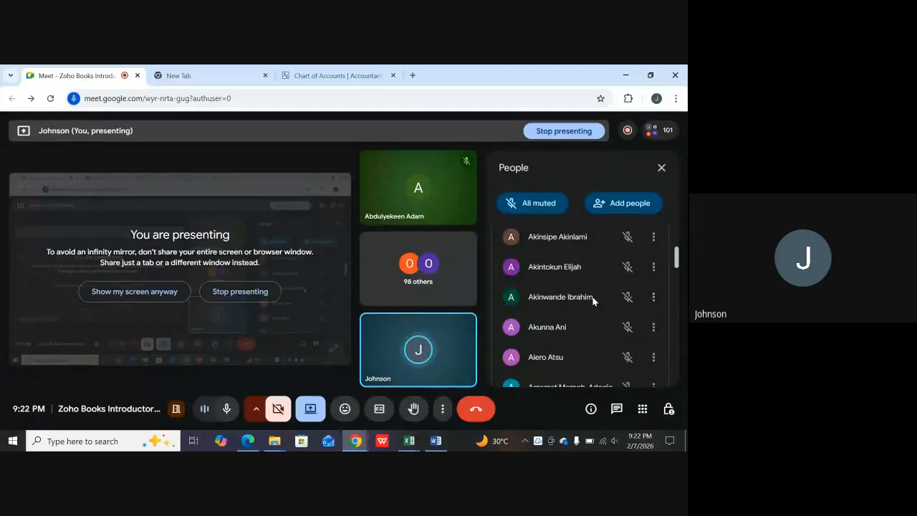
pyautogui.scroll(-10, 592, 301)
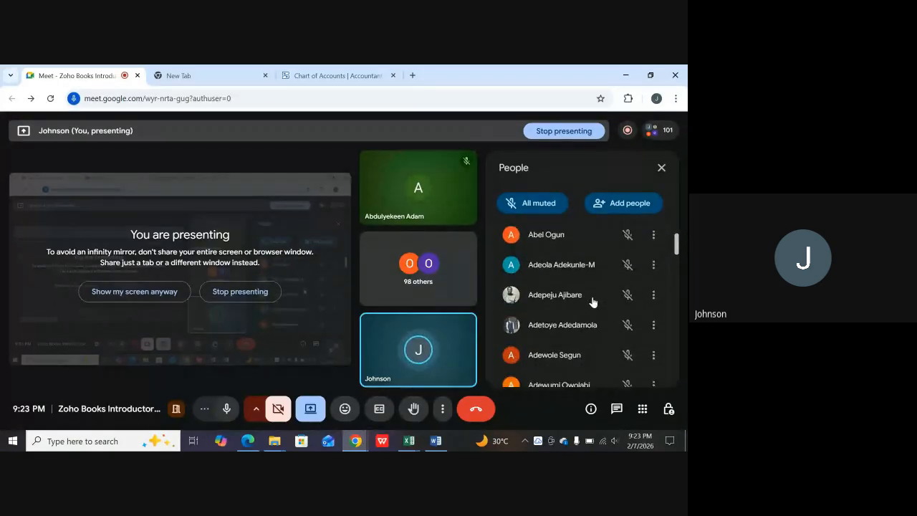
pyautogui.scroll(-15, 593, 301)
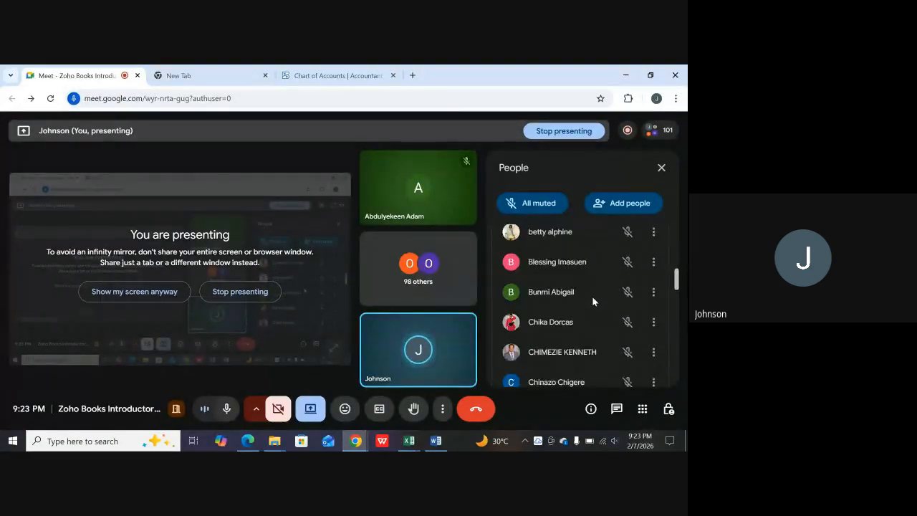
pyautogui.scroll(-15, 592, 301)
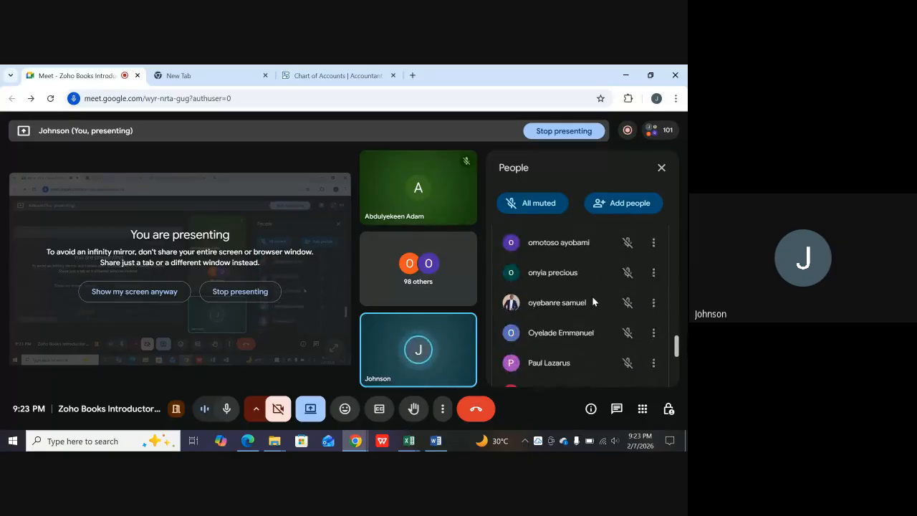
pyautogui.scroll(-2, 593, 301)
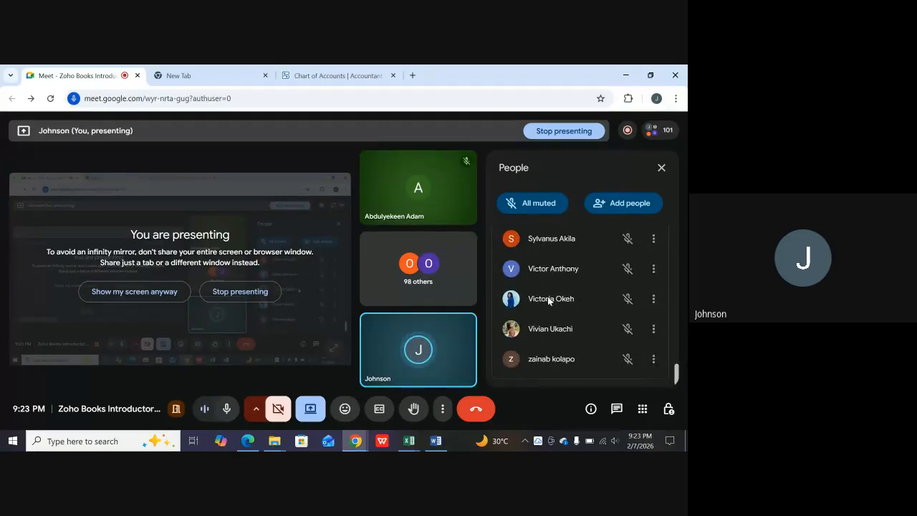
pyautogui.click(410, 445)
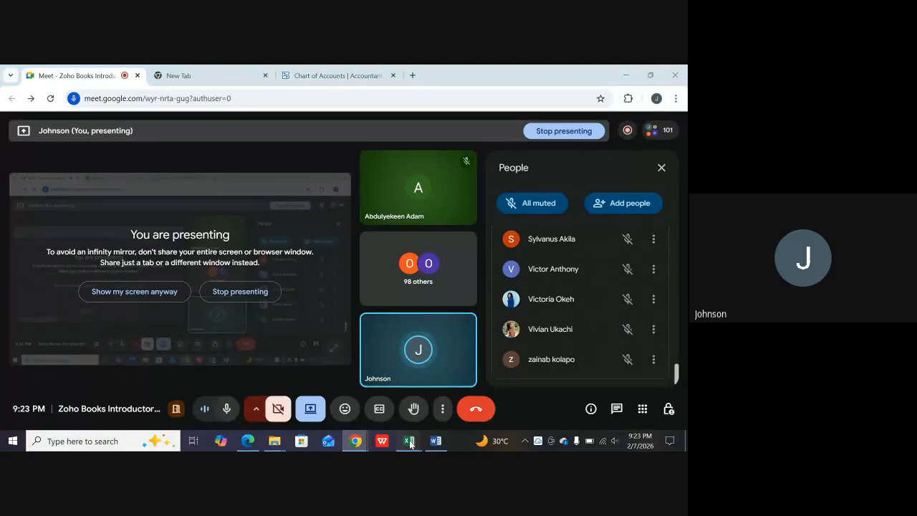
pyautogui.click(505, 394)
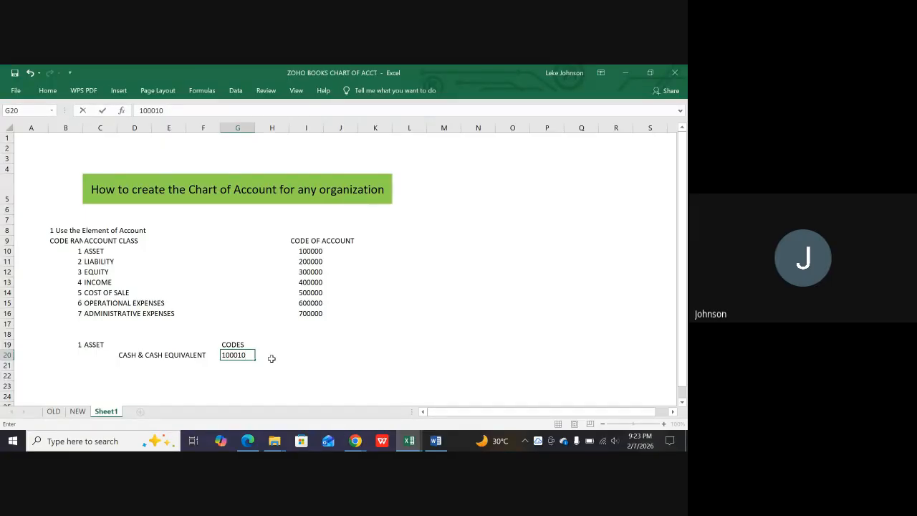
# Commit code 100010 and name the account MAIN CASH ACCOUNT in H20.
pyautogui.click(271, 358)
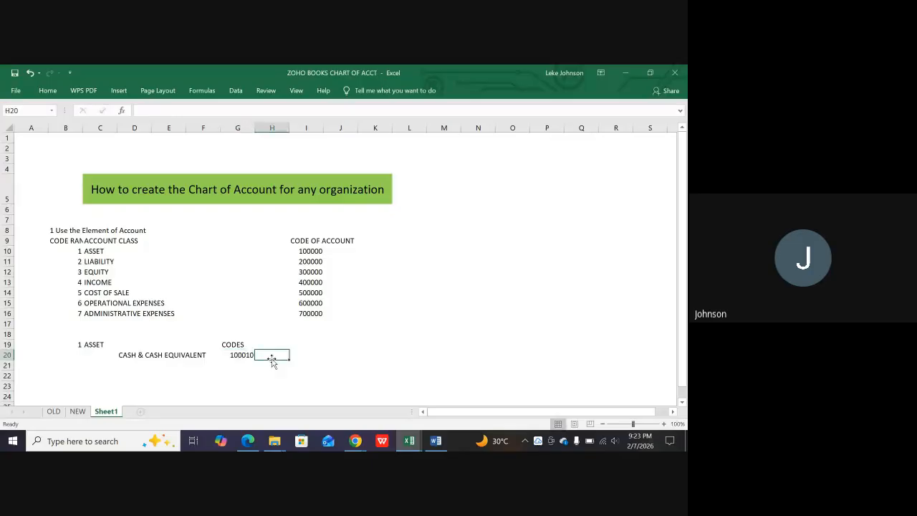
pyautogui.write('m')
pyautogui.press('BackSpace')
pyautogui.write('MAI')
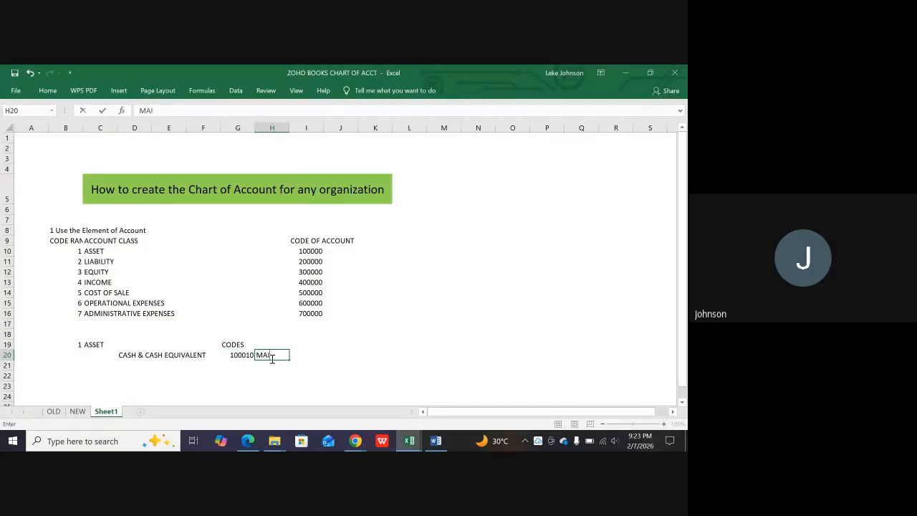
pyautogui.write('N CASH ACCOUNT')
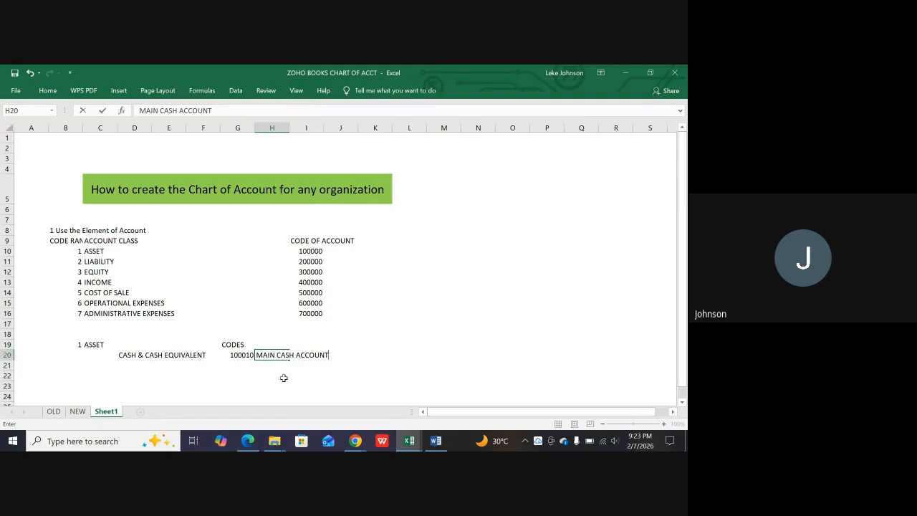
pyautogui.press('Tab')
pyautogui.press('Tab')
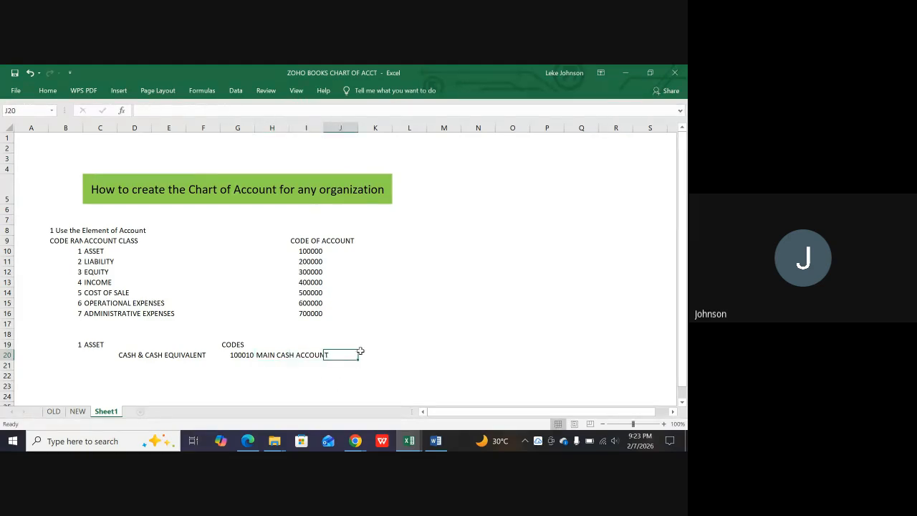
# Add an ACCOUNT heading in K18 and mark the main account's type as CASH.
pyautogui.click(360, 331)
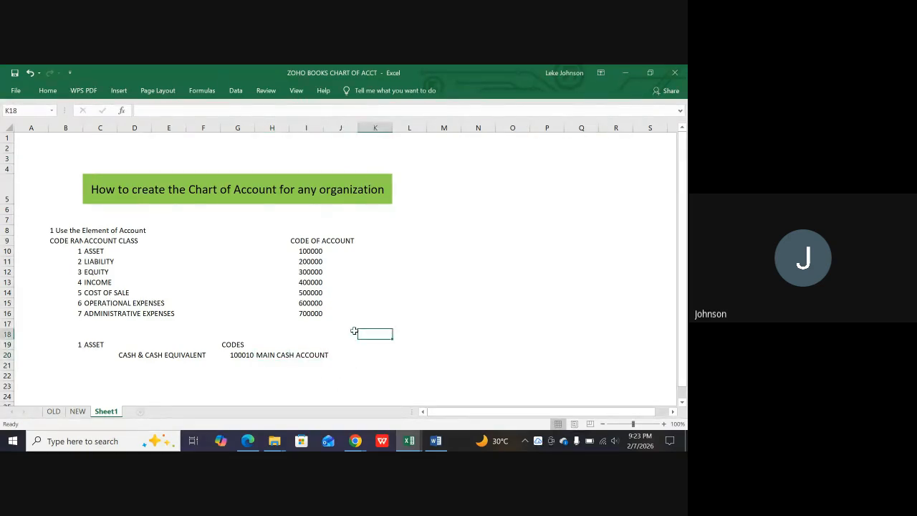
pyautogui.write('ACCOUNT')
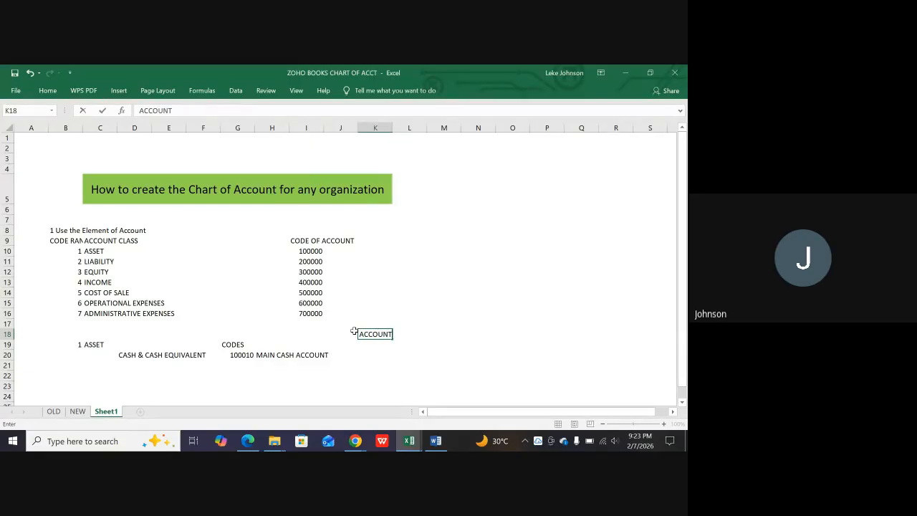
pyautogui.press('Return')
pyautogui.press('Return')
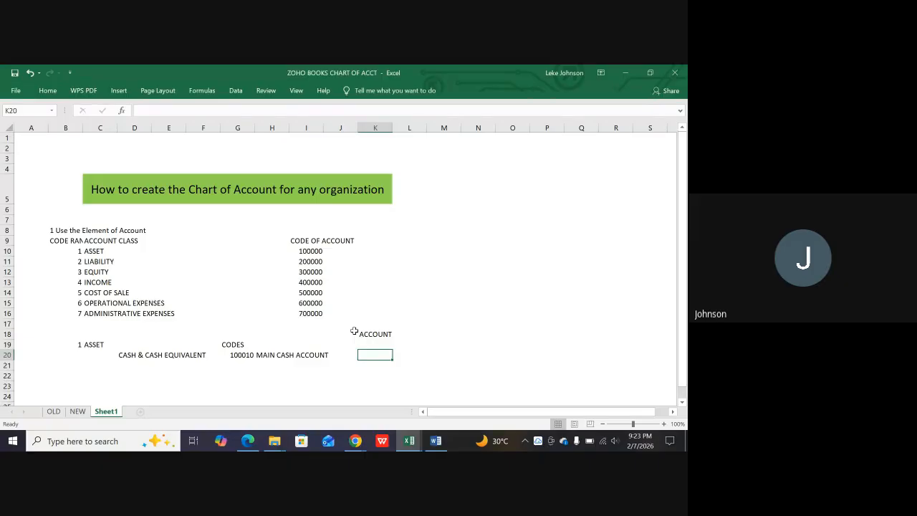
pyautogui.write('CA')
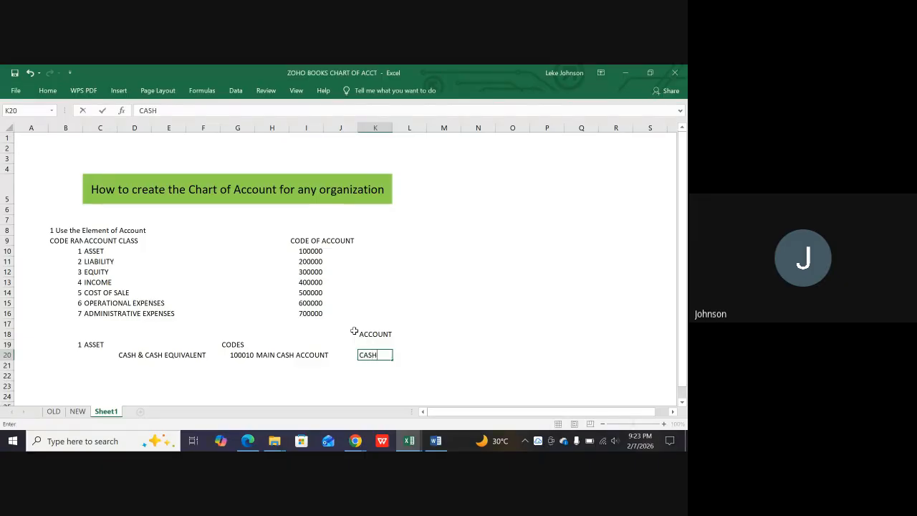
pyautogui.write('SH')
pyautogui.press('Return')
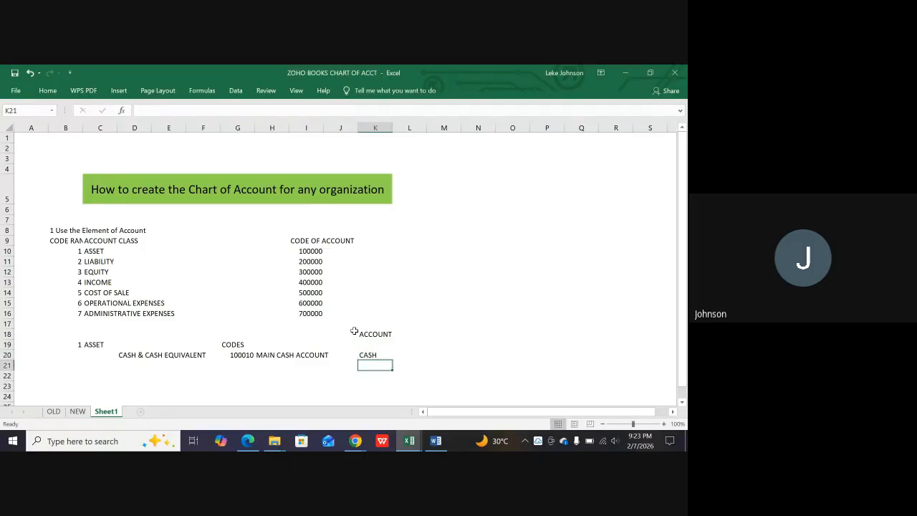
# Add CSH-Petty cash account- Admin in H21 with account type CASH filled down.
pyautogui.click(269, 366)
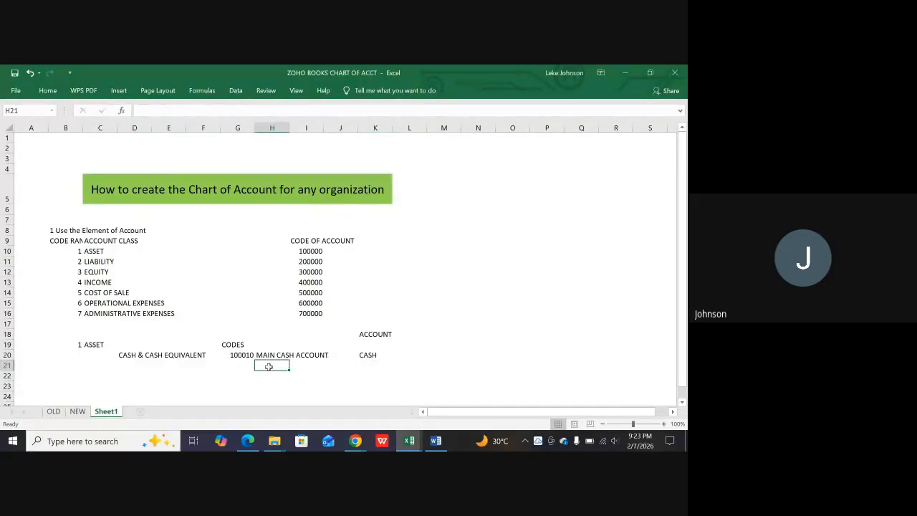
pyautogui.write('CSH-')
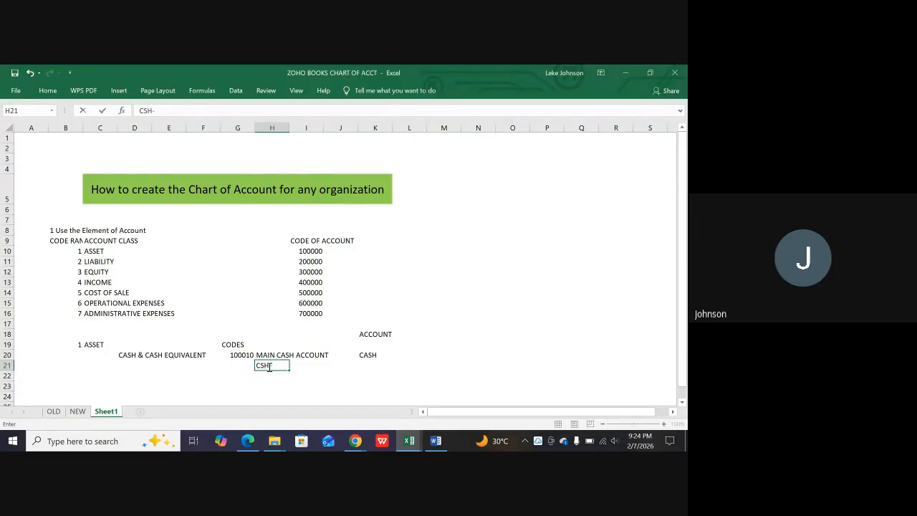
pyautogui.write('P')
pyautogui.write('Petty cash account')
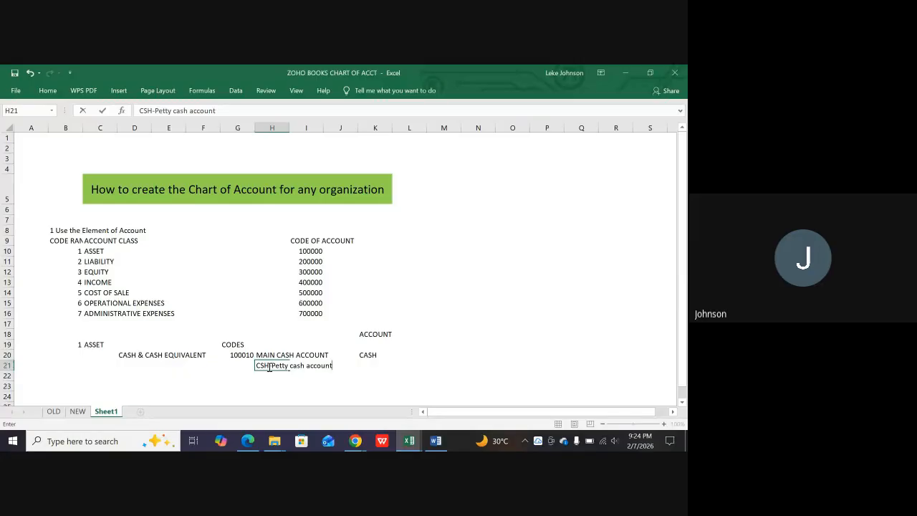
pyautogui.write('- Admin')
pyautogui.press('Tab')
pyautogui.press('Tab')
pyautogui.press('Tab')
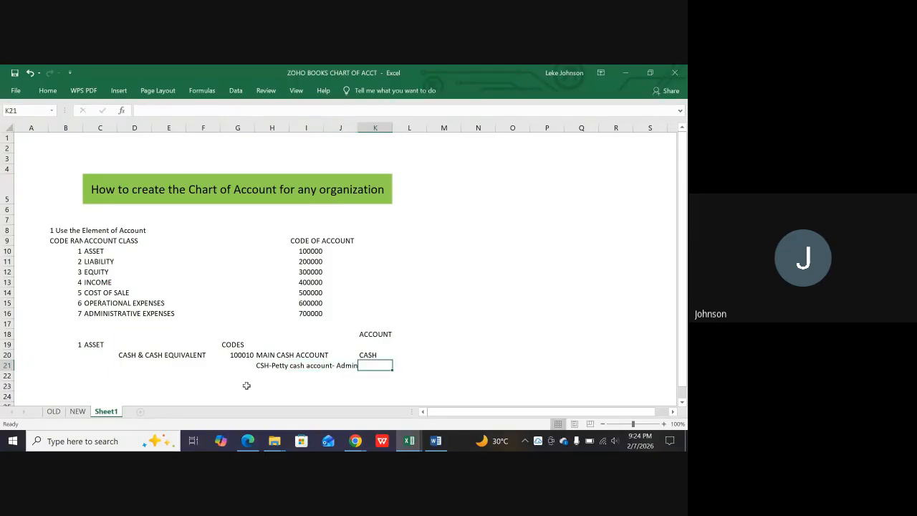
pyautogui.hotkey('ctrl', 'd')
# Add CSH-Petty Cash Account-Workshop in H22 with account type CASH filled down into K22.
pyautogui.click(259, 374)
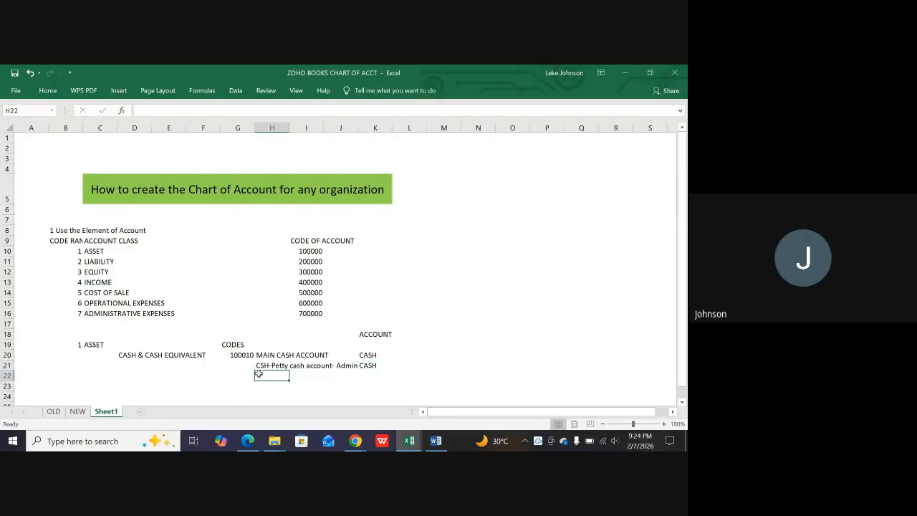
pyautogui.write('C')
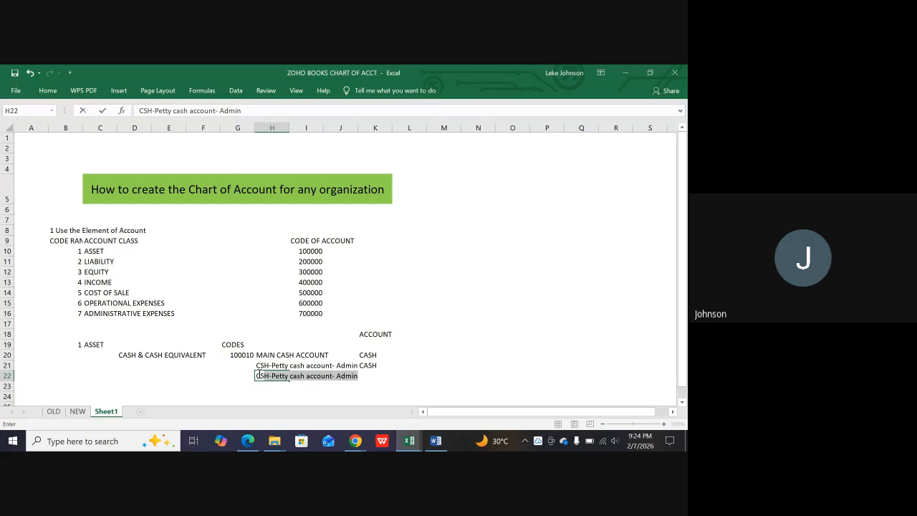
pyautogui.write('SH-Petty Cash ')
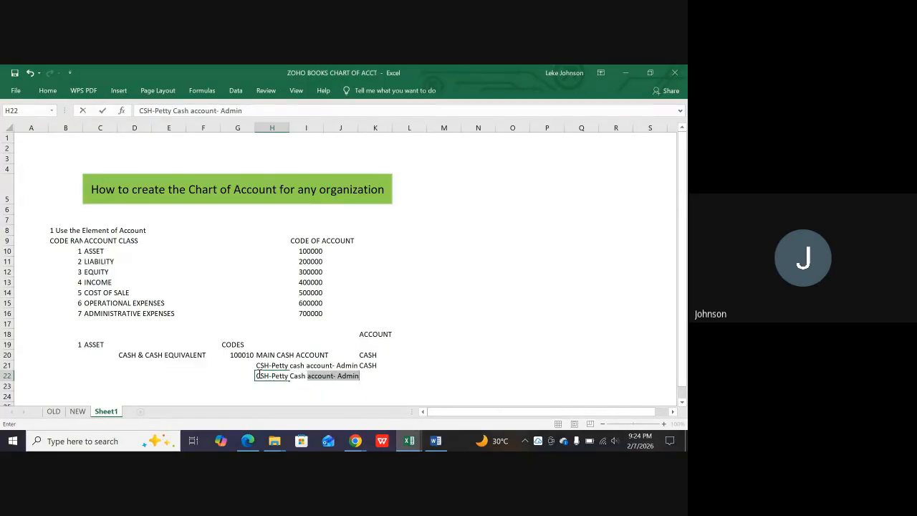
pyautogui.write('Account')
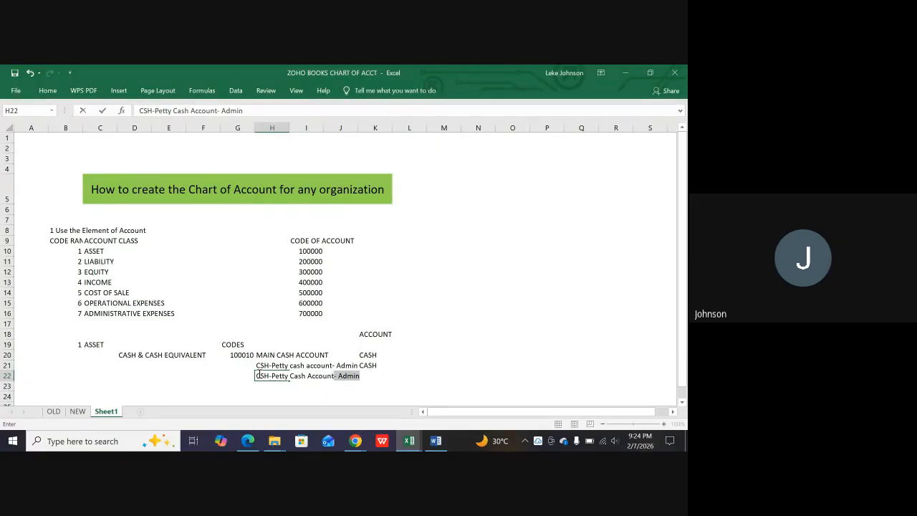
pyautogui.write('-Workshop')
pyautogui.press('Tab')
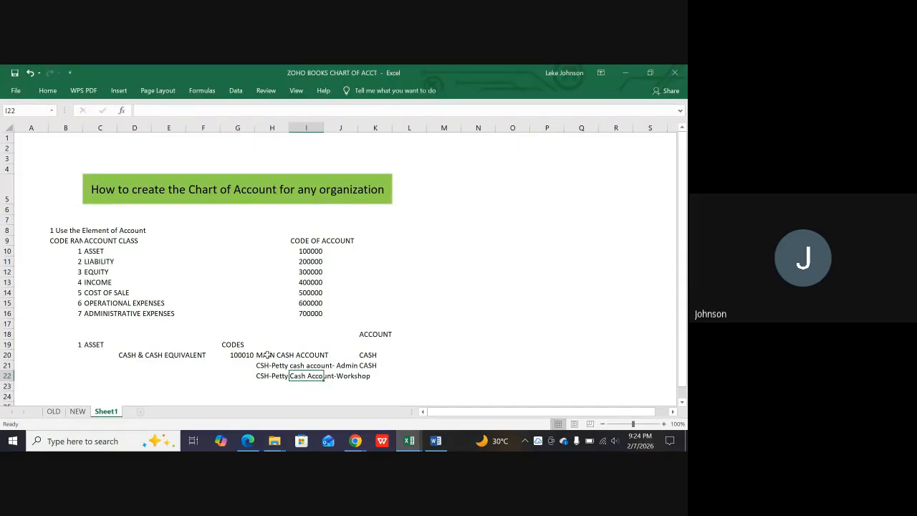
pyautogui.scroll(-3, 136, 336)
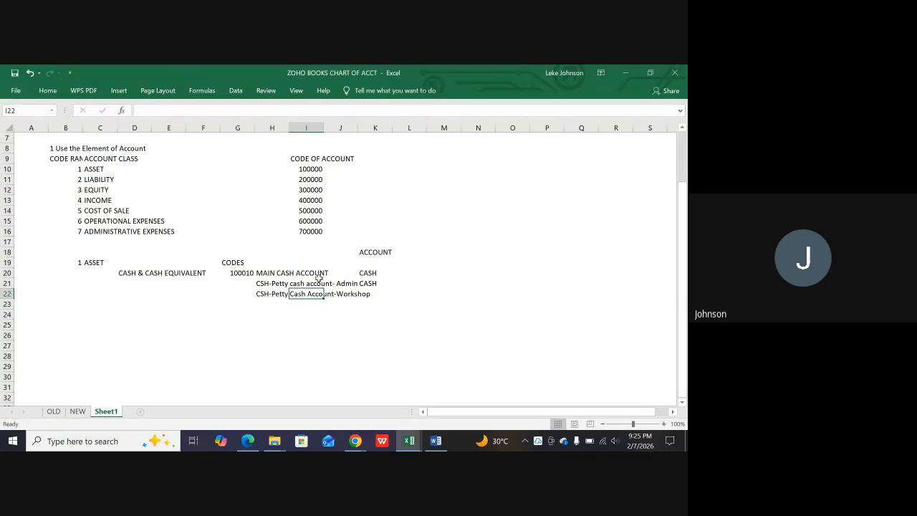
pyautogui.click(371, 295)
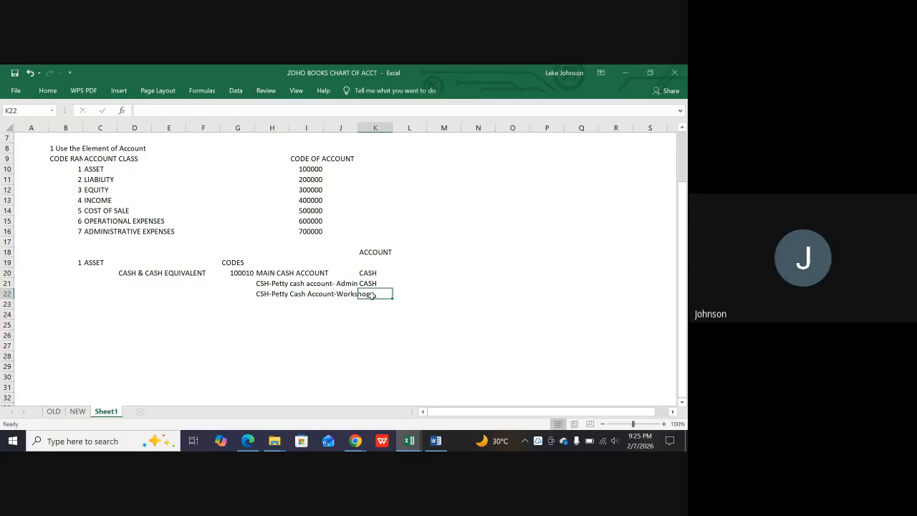
pyautogui.hotkey('ctrl', 'd')
# Add BNK-Providus Bank in H23 with account type BANK in K23.
pyautogui.click(275, 304)
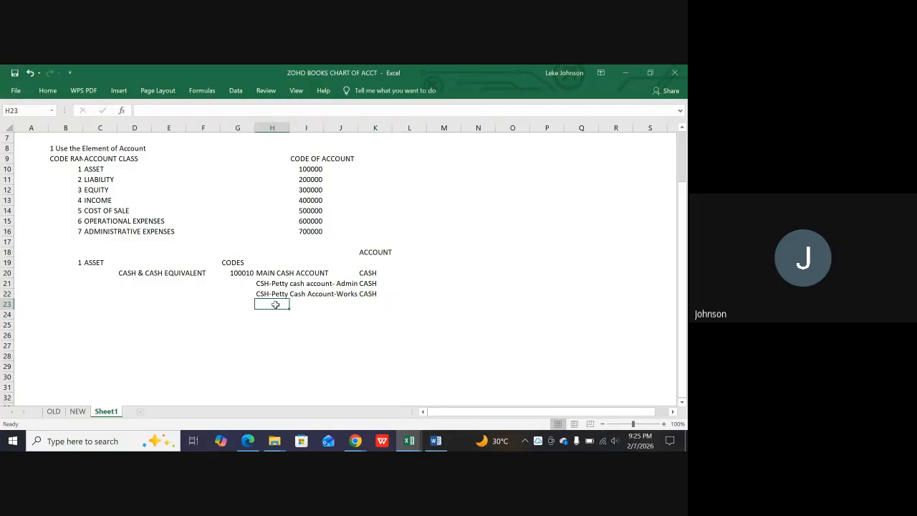
pyautogui.write('BNK')
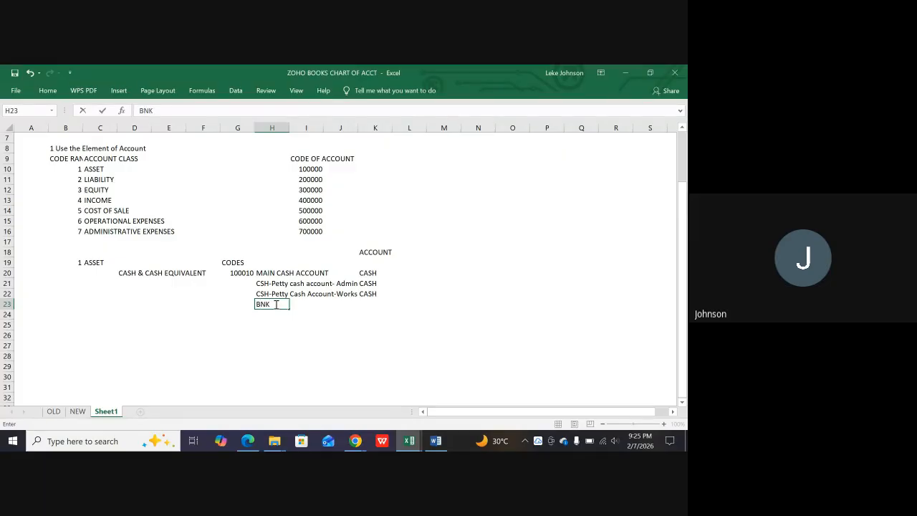
pyautogui.write('-Monie')
pyautogui.press('BackSpace')
pyautogui.press('BackSpace')
pyautogui.press('BackSpace')
pyautogui.press('BackSpace')
pyautogui.press('BackSpace')
pyautogui.write('Providus Bank')
pyautogui.press('Tab')
pyautogui.press('Tab')
pyautogui.press('Tab')
pyautogui.write('BANK')
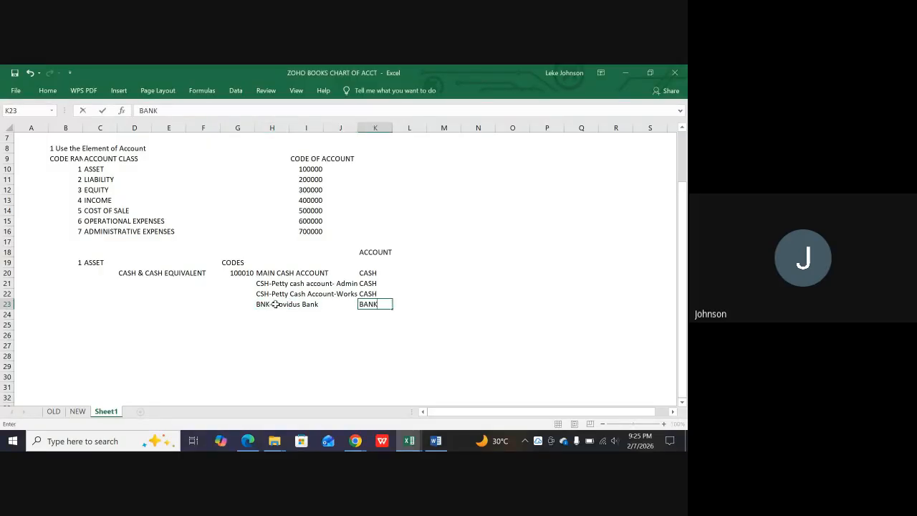
pyautogui.press('Return')
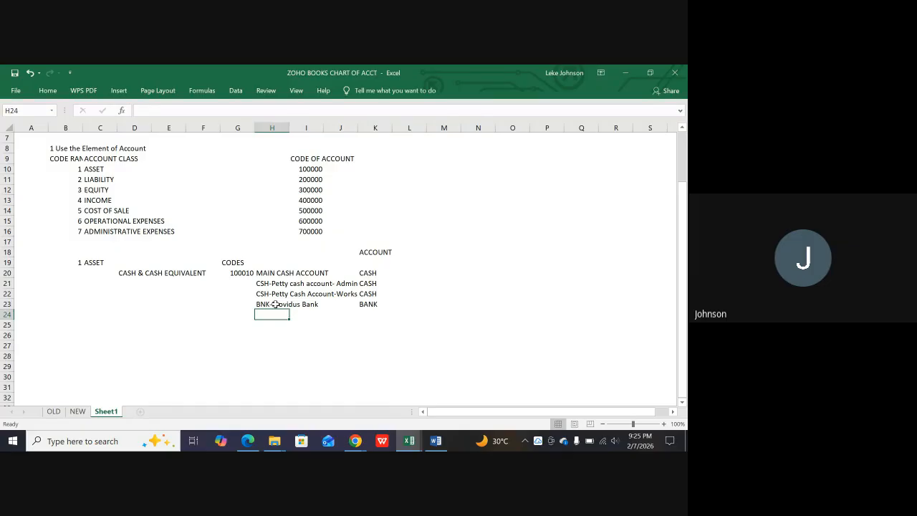
# Add BNK-ZENITH BANK in H24 and fill BANK down into K24.
pyautogui.write('BNK')
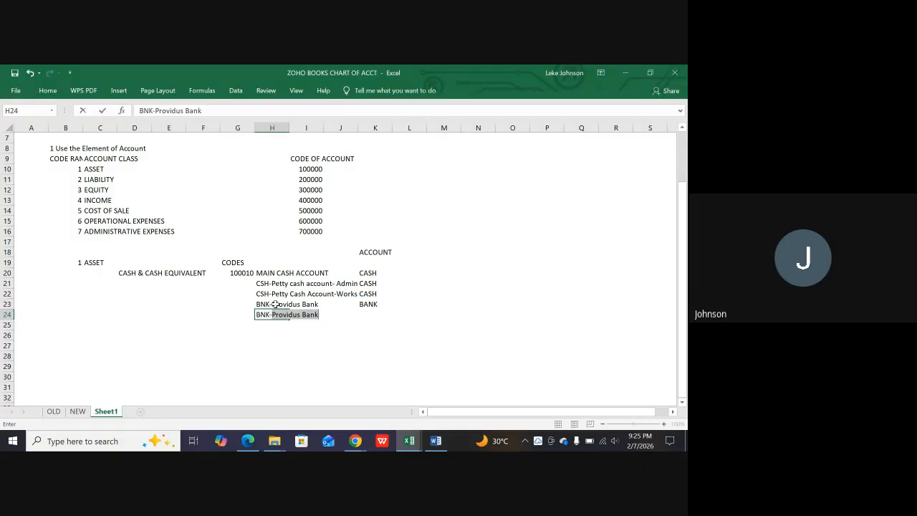
pyautogui.write('-Zenit')
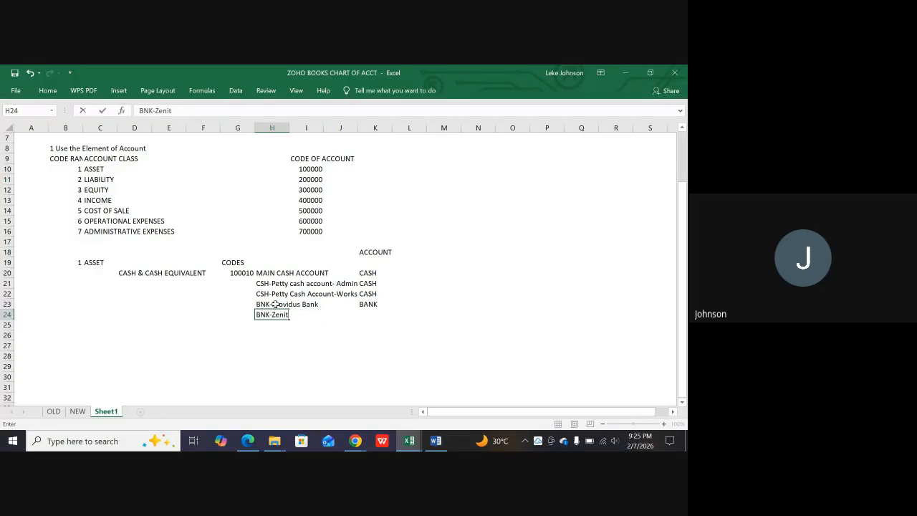
pyautogui.press('BackSpace')
pyautogui.press('BackSpace')
pyautogui.press('BackSpace')
pyautogui.write('ENITH BANK')
pyautogui.press('Tab')
pyautogui.press('Tab')
pyautogui.press('Tab')
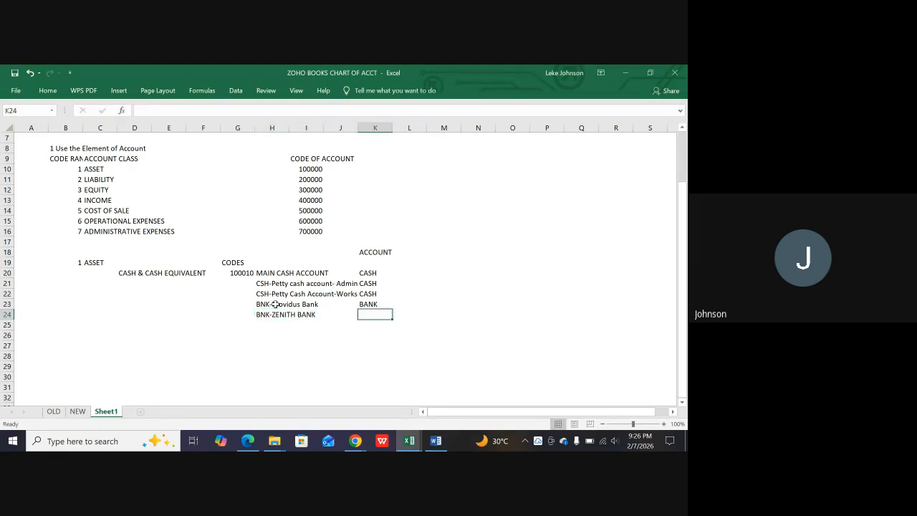
pyautogui.hotkey('ctrl', 'd')
# Fill the account codes from 100010 as a counting series down to row 24.
pyautogui.click(242, 273)
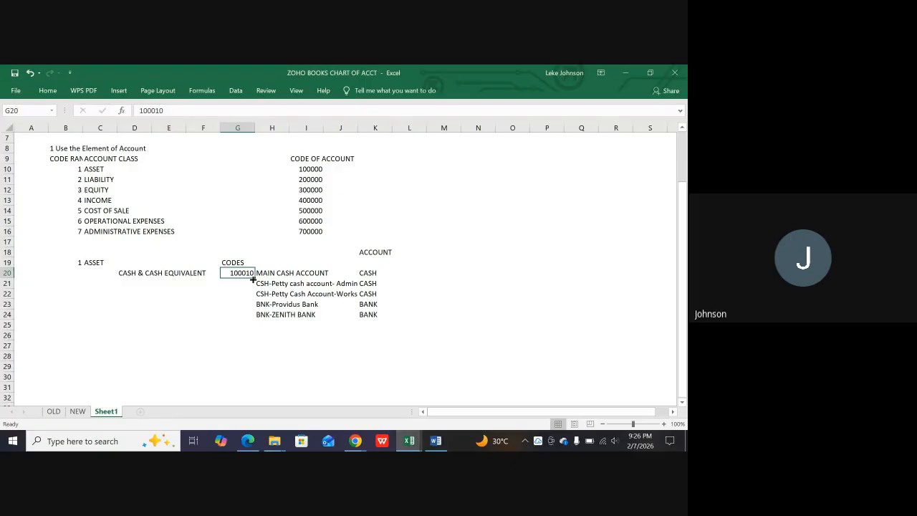
pyautogui.moveTo(254, 279); pyautogui.dragTo(255, 279)
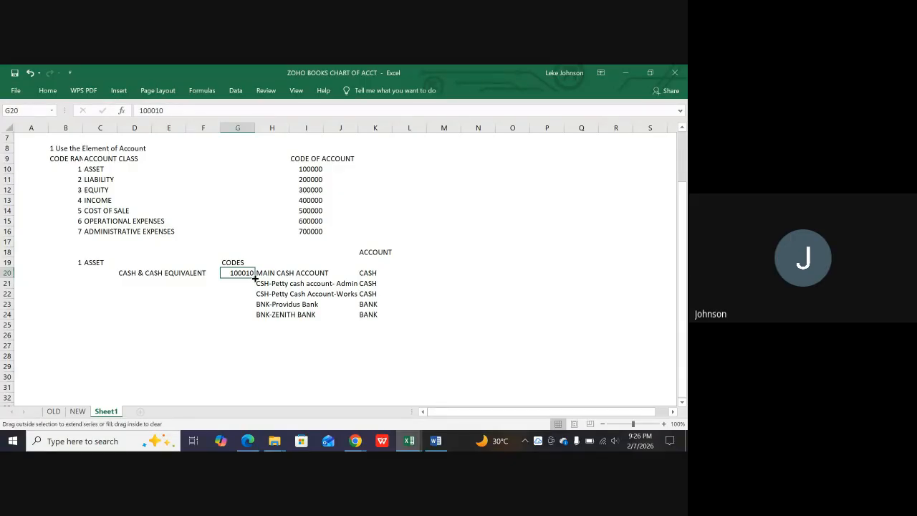
pyautogui.press('ctrl')
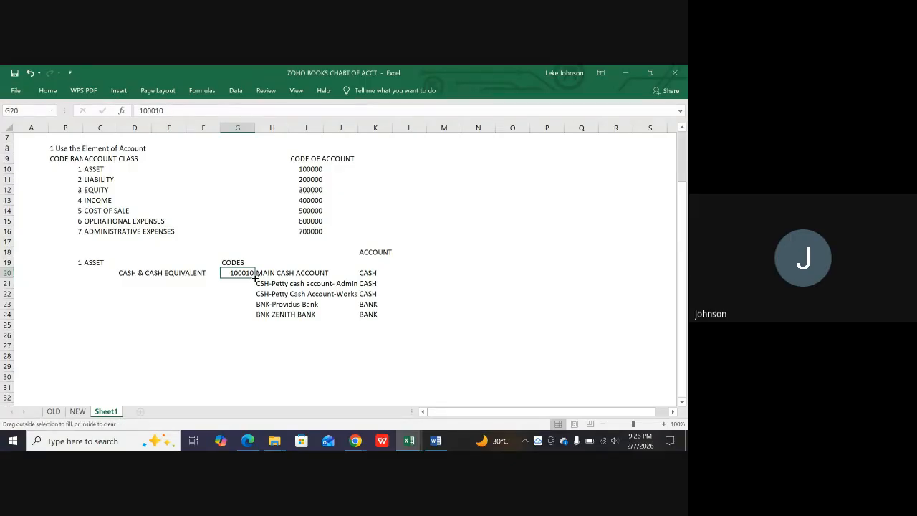
pyautogui.moveTo(255, 279); pyautogui.dragTo(250, 315)
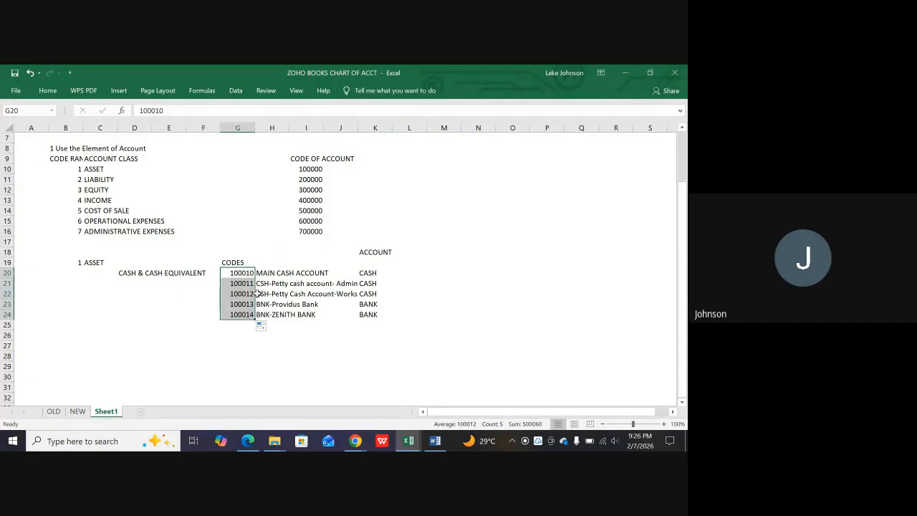
# Change the Workshop row's code to 100020 and extend that series down the bank rows.
pyautogui.click(246, 294)
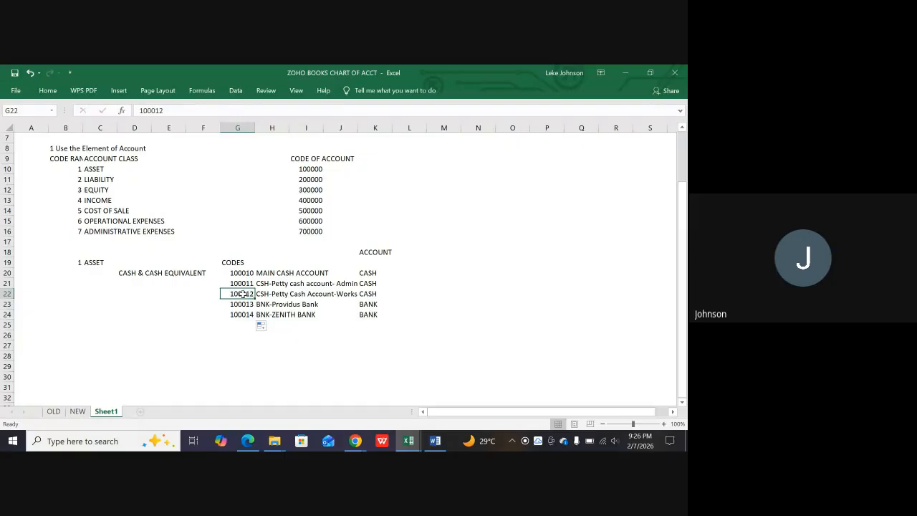
pyautogui.click(156, 110)
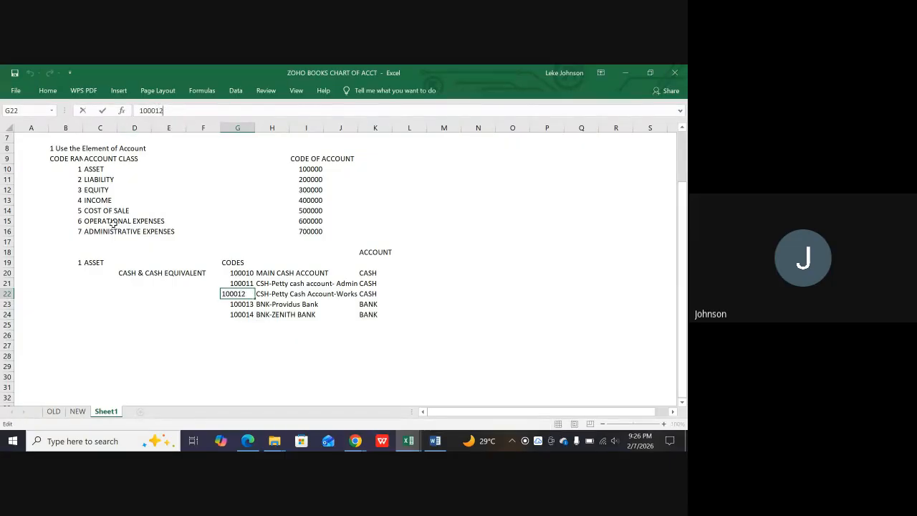
pyautogui.press('BackSpace')
pyautogui.press('BackSpace')
pyautogui.write('20')
pyautogui.press('Return')
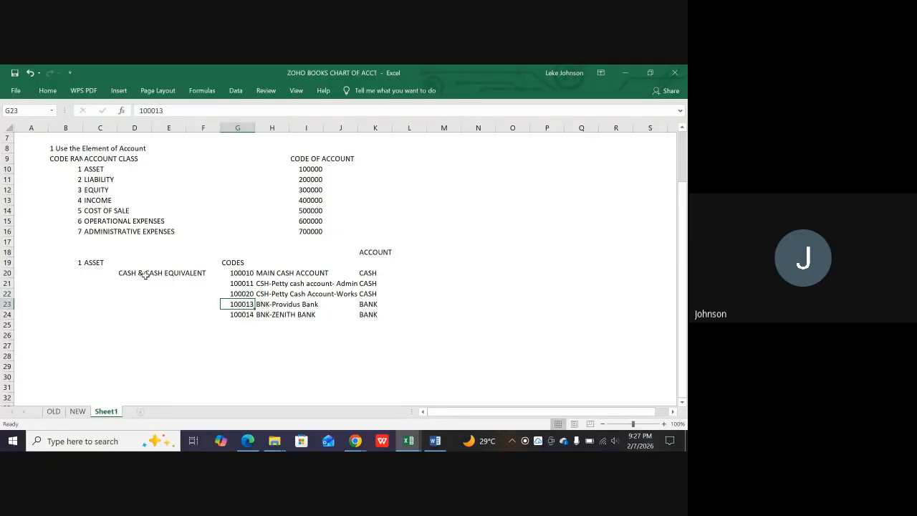
pyautogui.click(229, 294)
pyautogui.moveTo(254, 299); pyautogui.dragTo(251, 318)
pyautogui.click(327, 326)
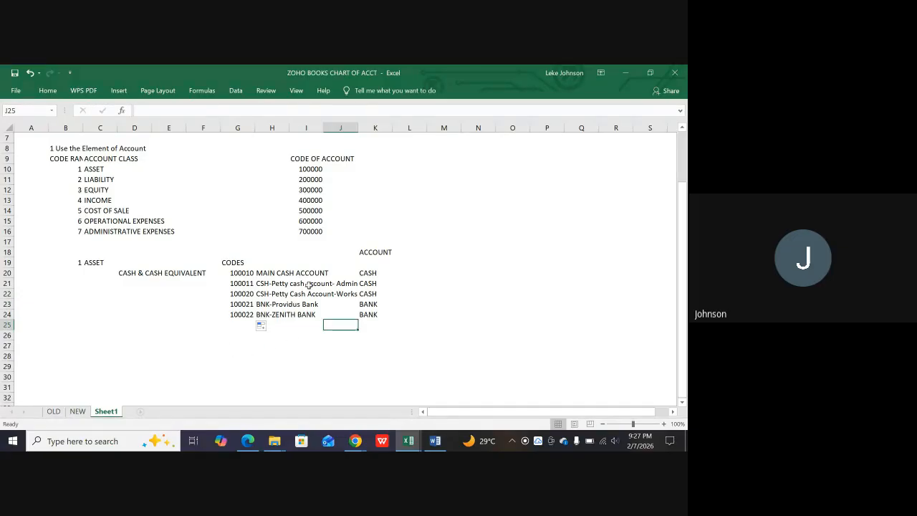
# Move the 100020 code from the petty cash row into the Providus Bank row G23.
pyautogui.click(365, 275)
pyautogui.moveTo(365, 275); pyautogui.dragTo(367, 284)
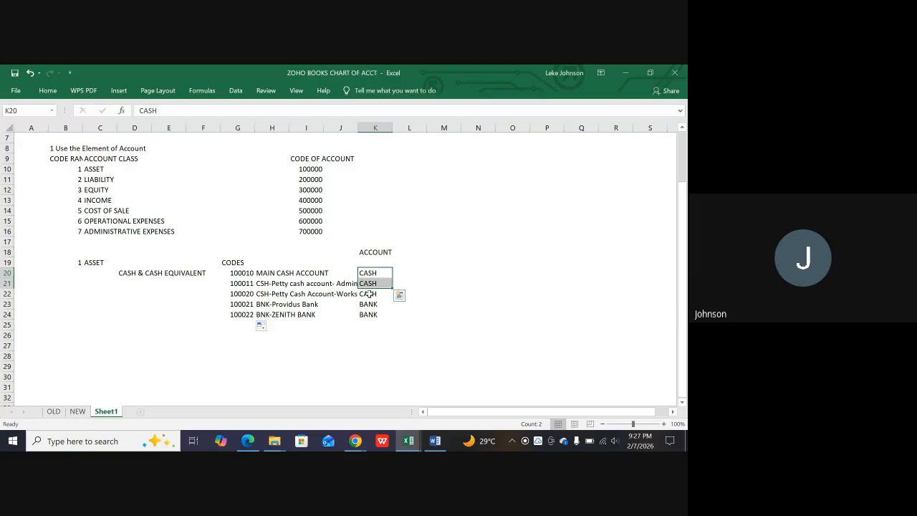
pyautogui.click(245, 296)
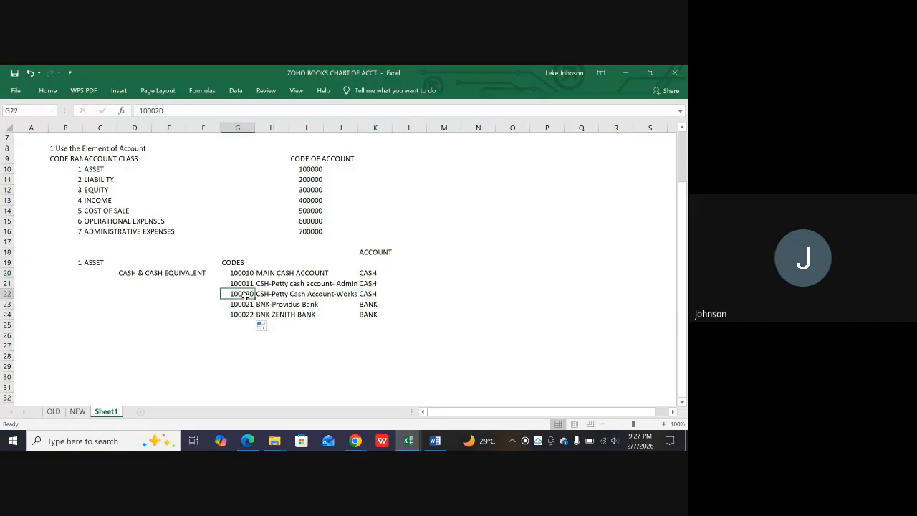
pyautogui.hotkey('ctrl', 'c')
pyautogui.click(245, 305)
pyautogui.press('Return')
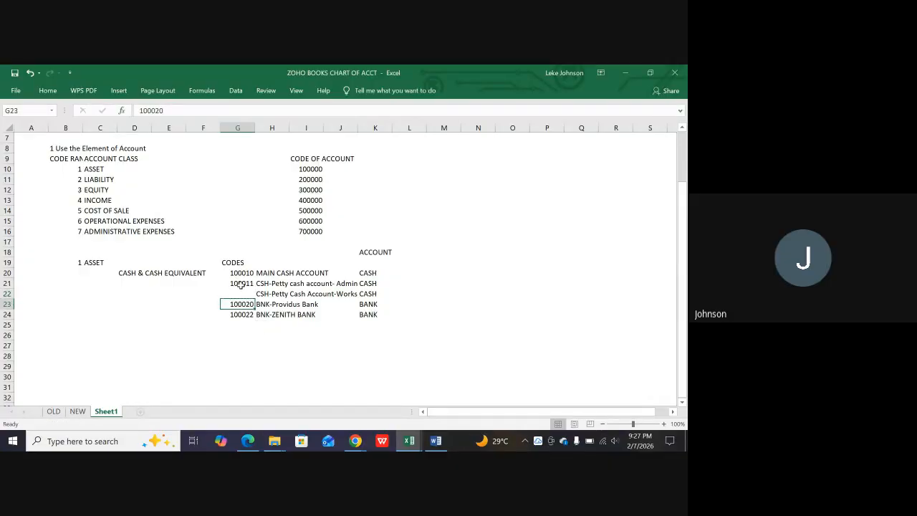
# Restore 100012 for the Workshop row and extend bank codes 100020–100022 down to row 25.
pyautogui.click(242, 284)
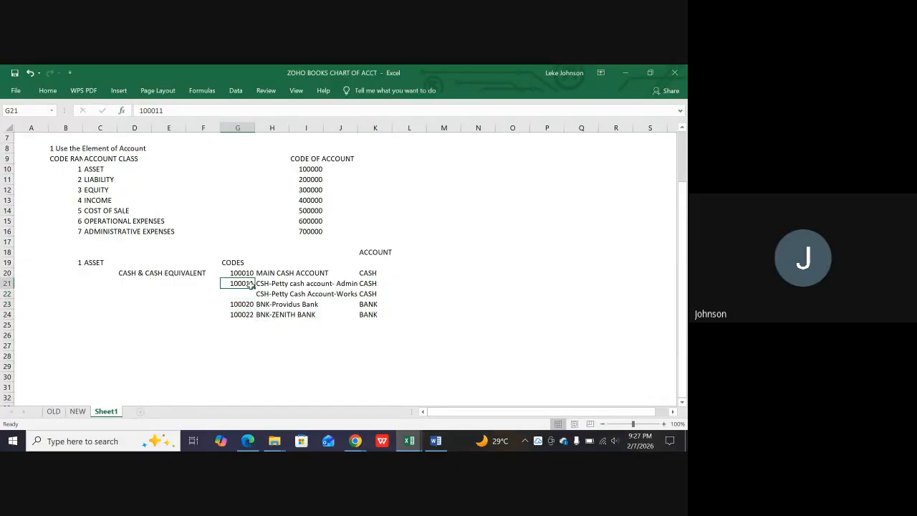
pyautogui.moveTo(255, 289); pyautogui.dragTo(256, 298)
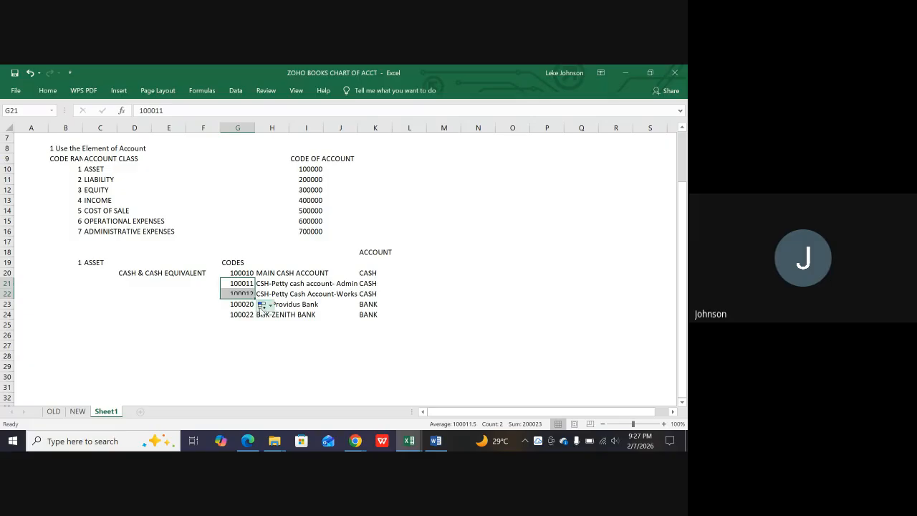
pyautogui.click(306, 345)
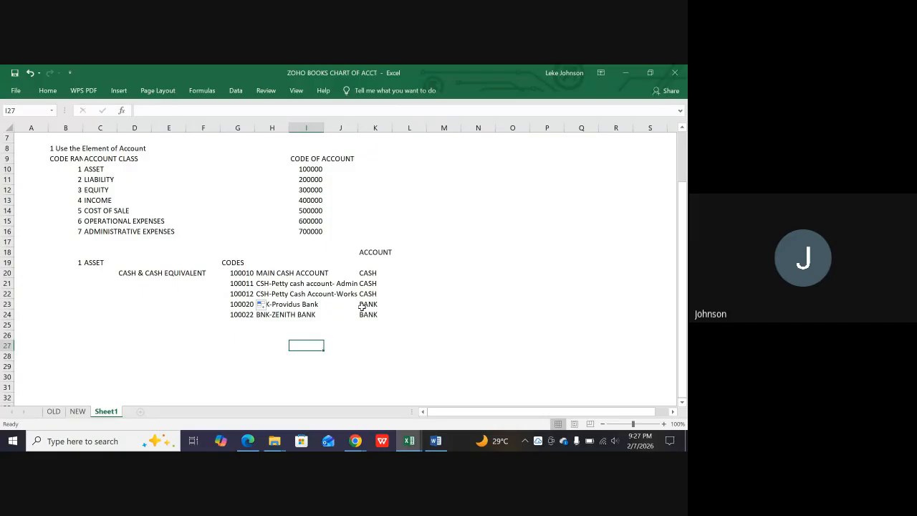
pyautogui.click(249, 303)
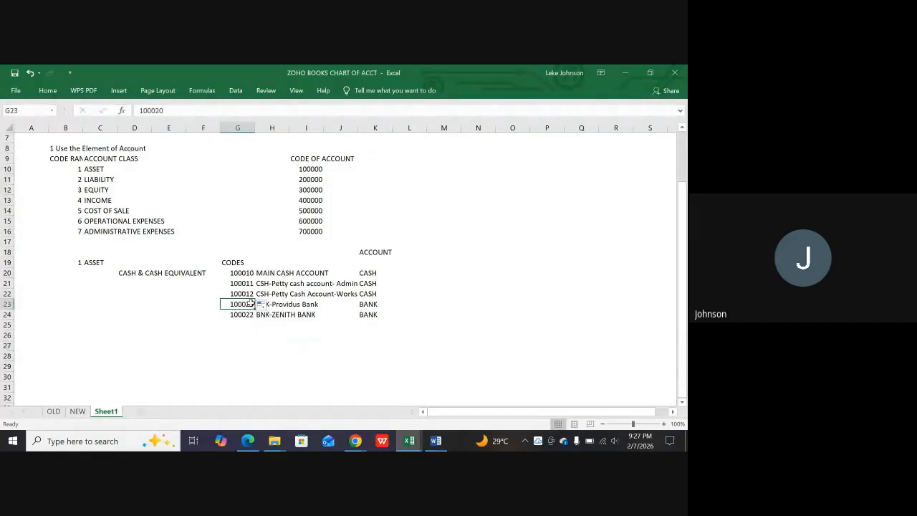
pyautogui.moveTo(255, 309); pyautogui.dragTo(255, 330)
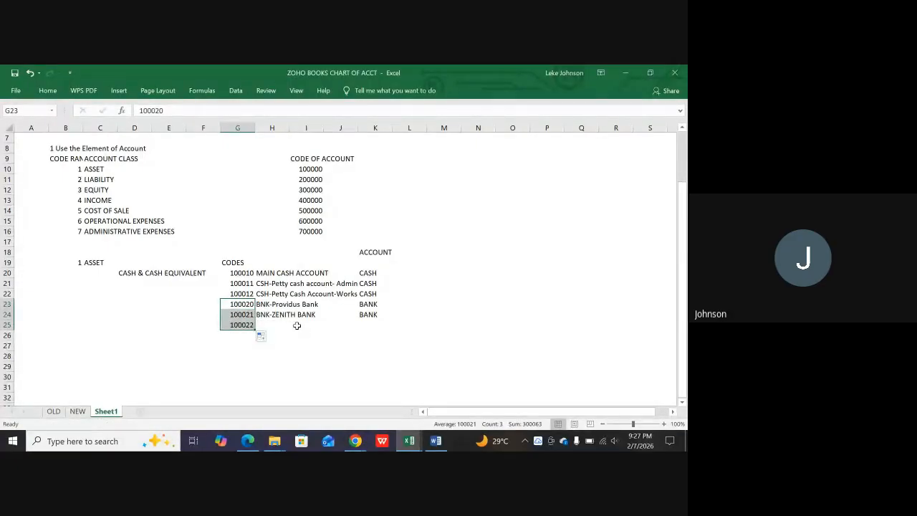
# Add bank account BNK-GTB in H25 and copy the BANK type down into K25.
pyautogui.click(297, 324)
pyautogui.click(267, 323)
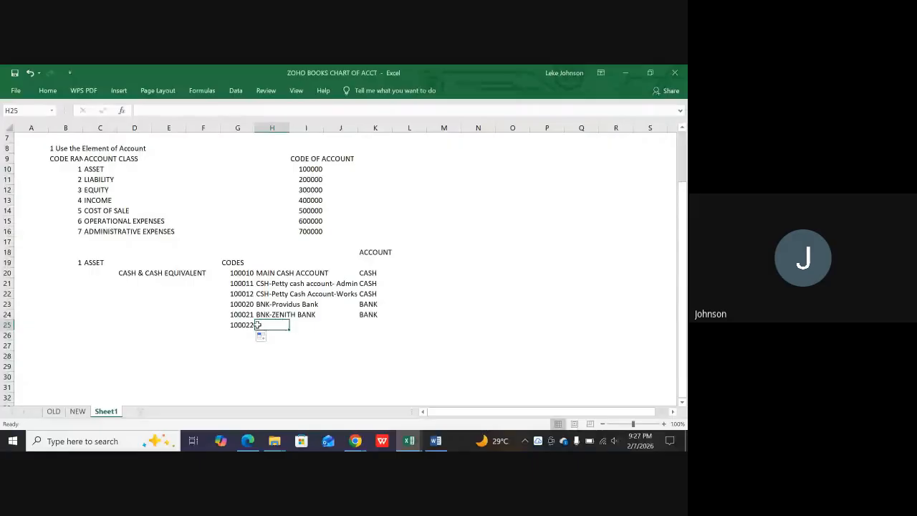
pyautogui.write('BNK')
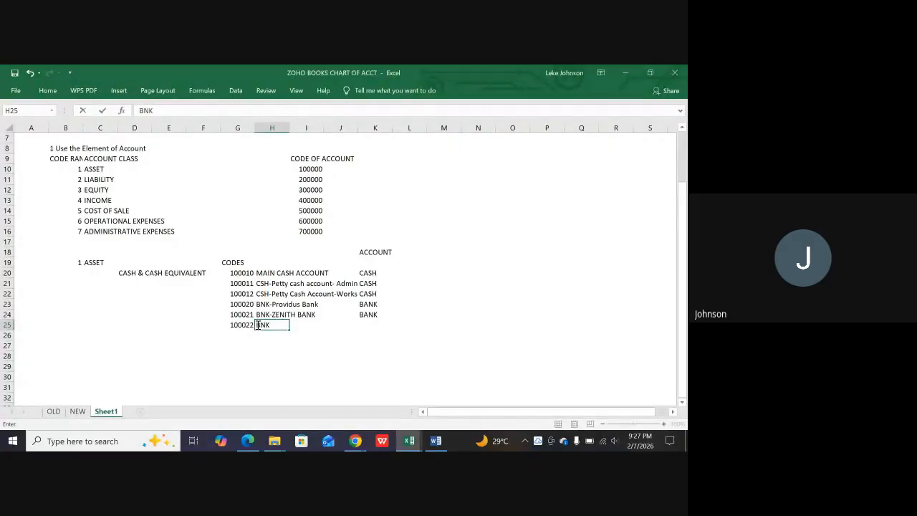
pyautogui.write('-')
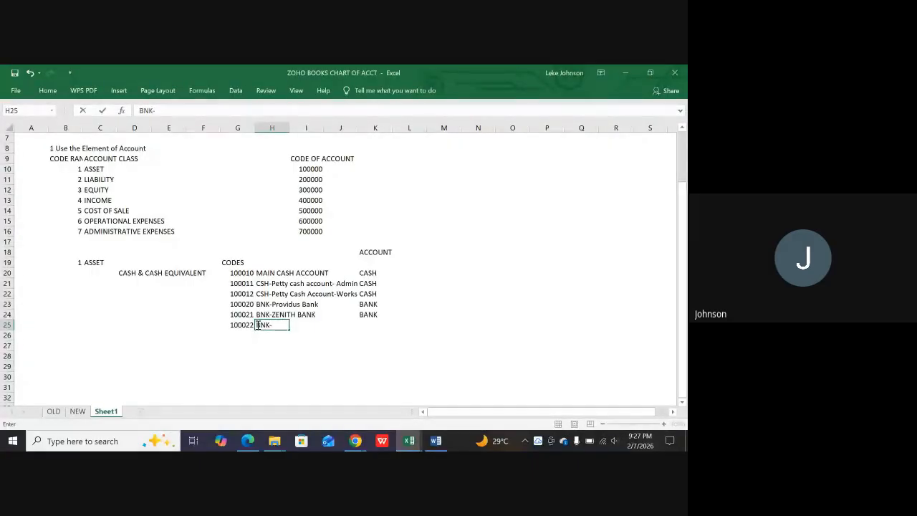
pyautogui.write('g')
pyautogui.press('BackSpace')
pyautogui.write('GTB')
pyautogui.press('Tab')
pyautogui.press('Tab')
pyautogui.press('Tab')
pyautogui.hotkey('ctrl', 'd')
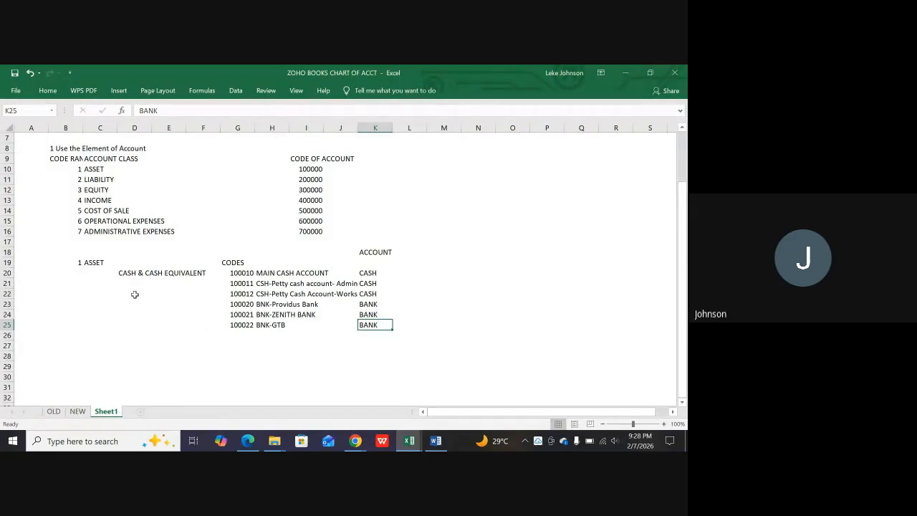
# Fill row 27: heading ACCOUNT RECEIVABLE in D27, code 100030, name and type ACCOUNT RECEIVABLE in H27 and K27.
pyautogui.click(153, 345)
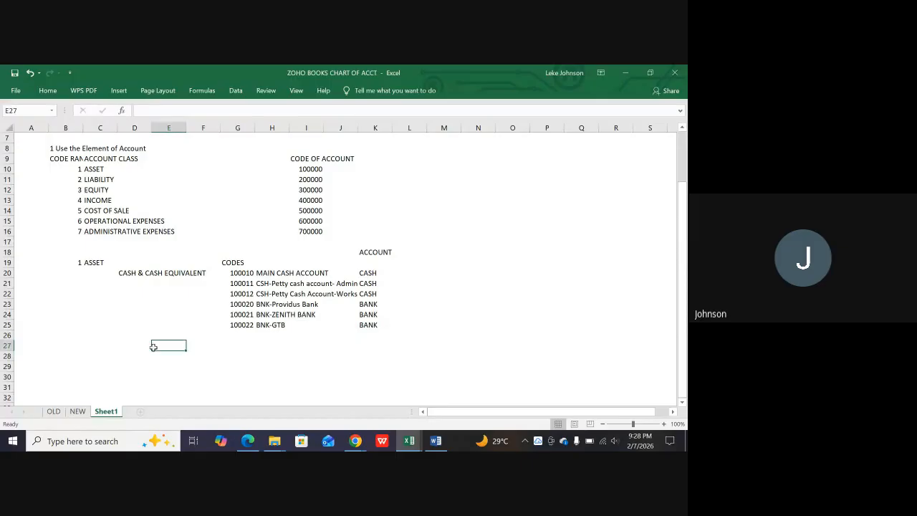
pyautogui.click(133, 347)
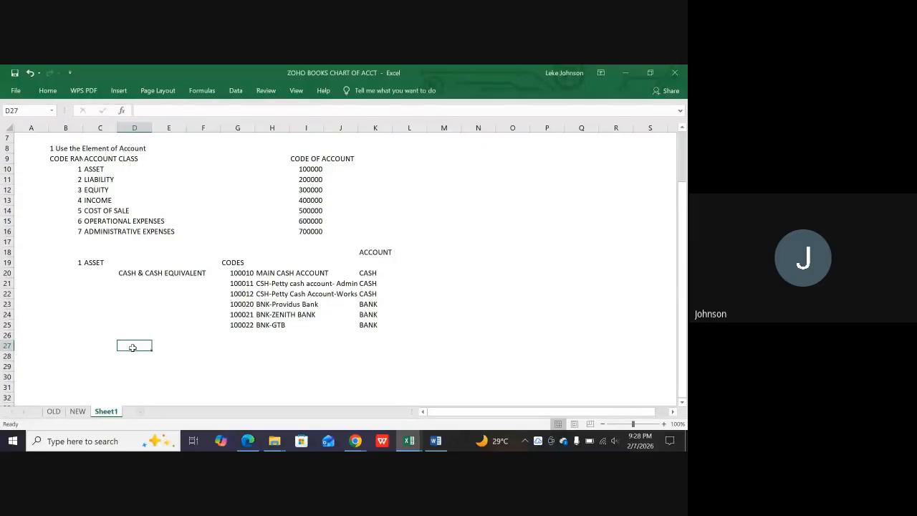
pyautogui.write('ACC')
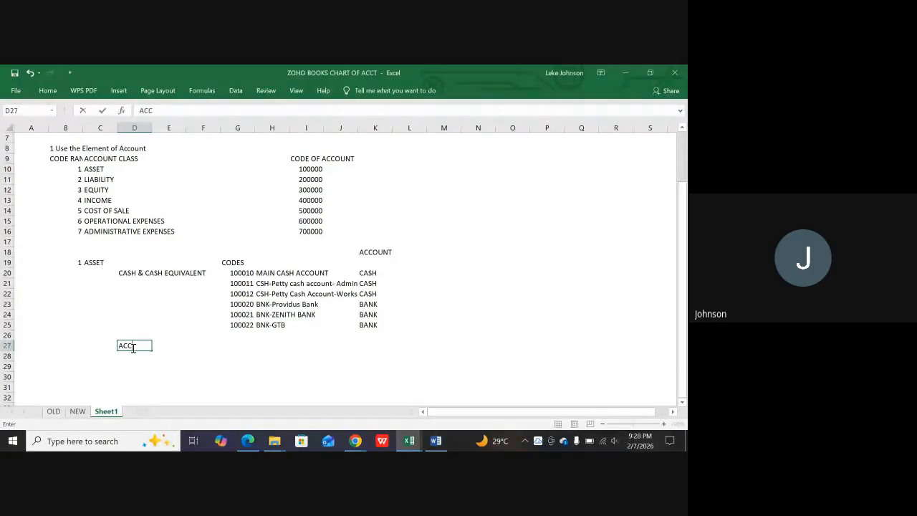
pyautogui.write('OUNT RECEIVABLE')
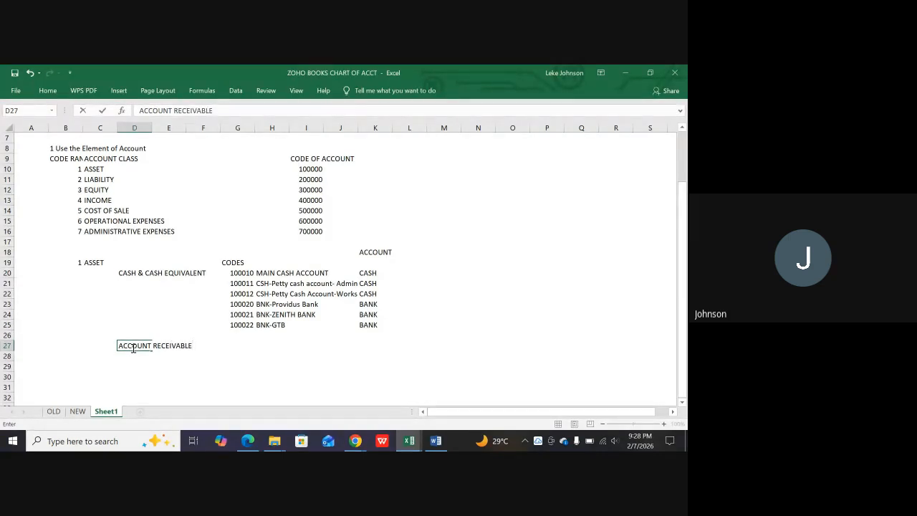
pyautogui.press('Tab')
pyautogui.press('Tab')
pyautogui.press('Tab')
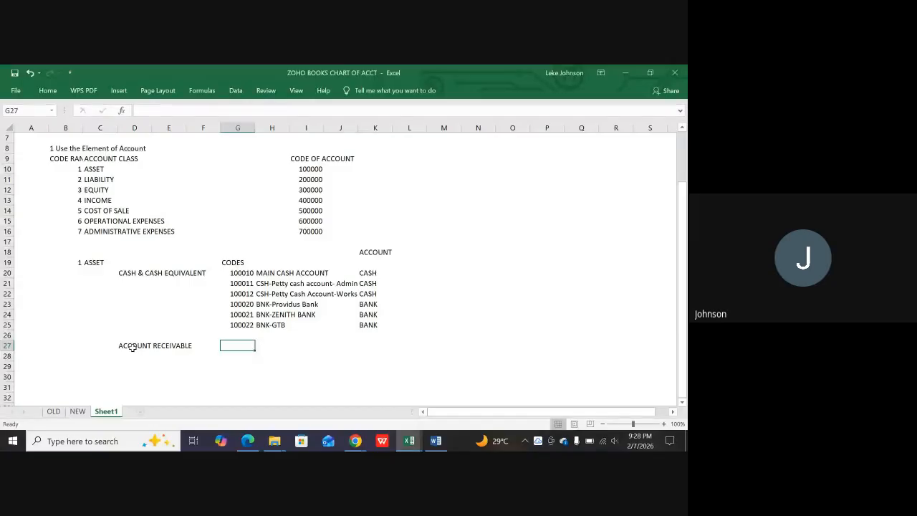
pyautogui.write('1000')
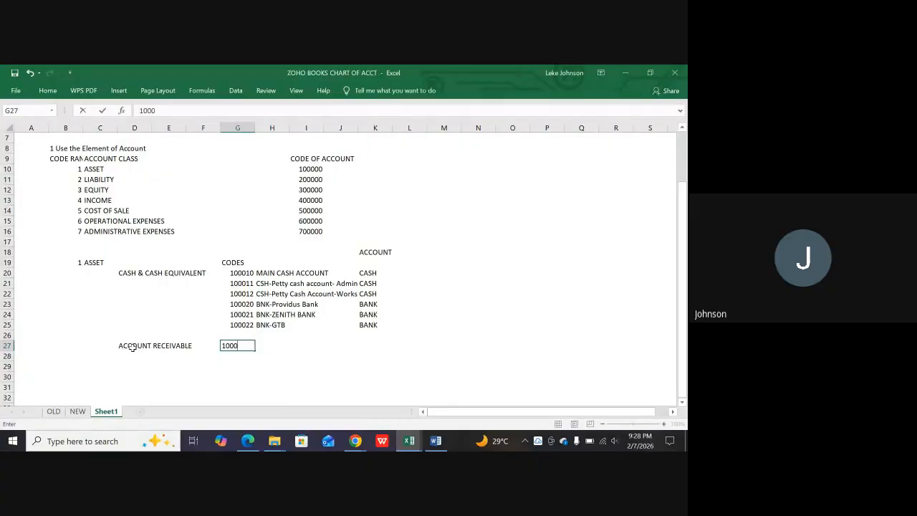
pyautogui.write('30')
pyautogui.press('Tab')
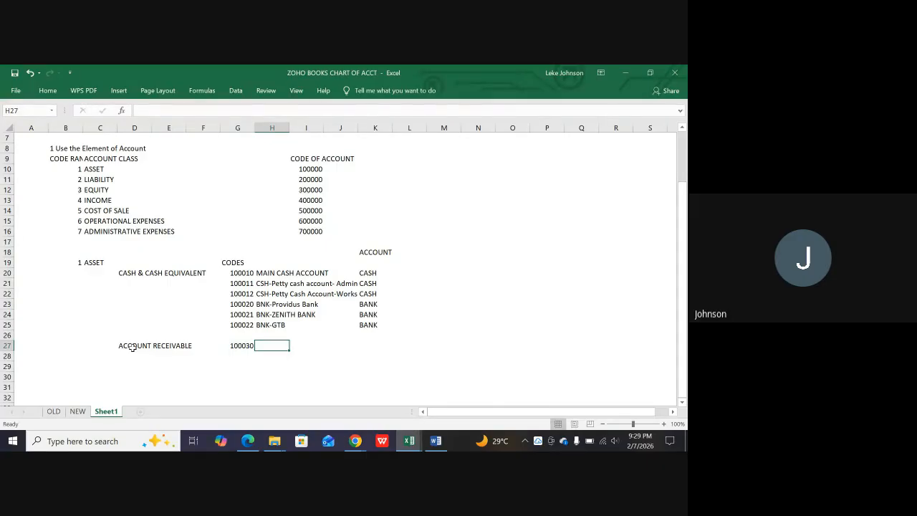
pyautogui.write('ACC')
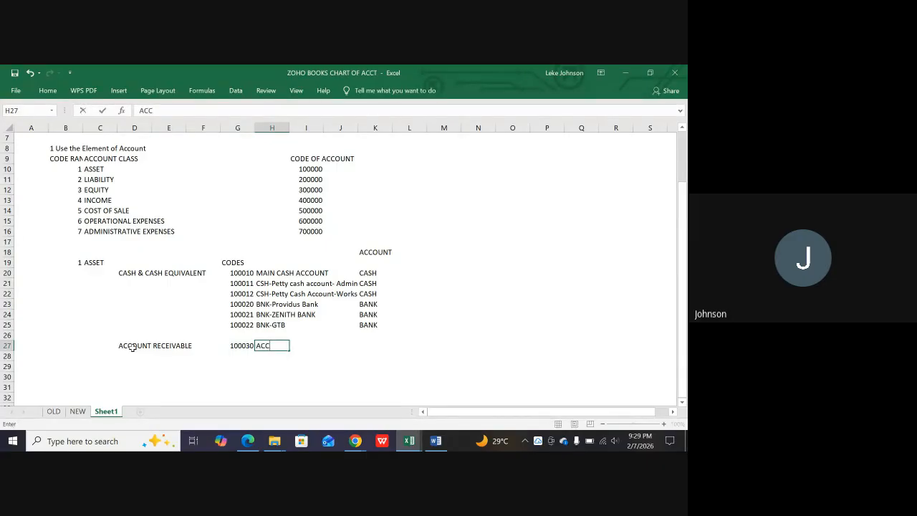
pyautogui.write('OUNT RECEIV')
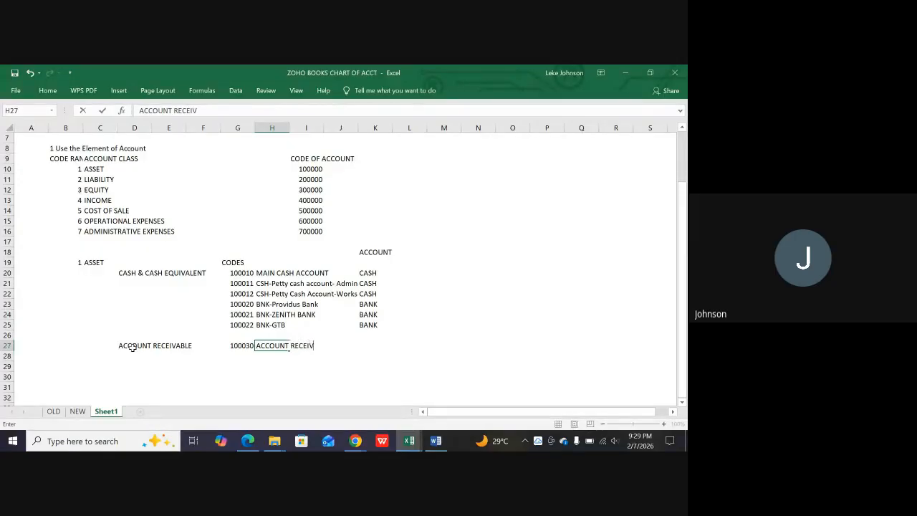
pyautogui.write('ABLE')
pyautogui.press('Tab')
pyautogui.press('Tab')
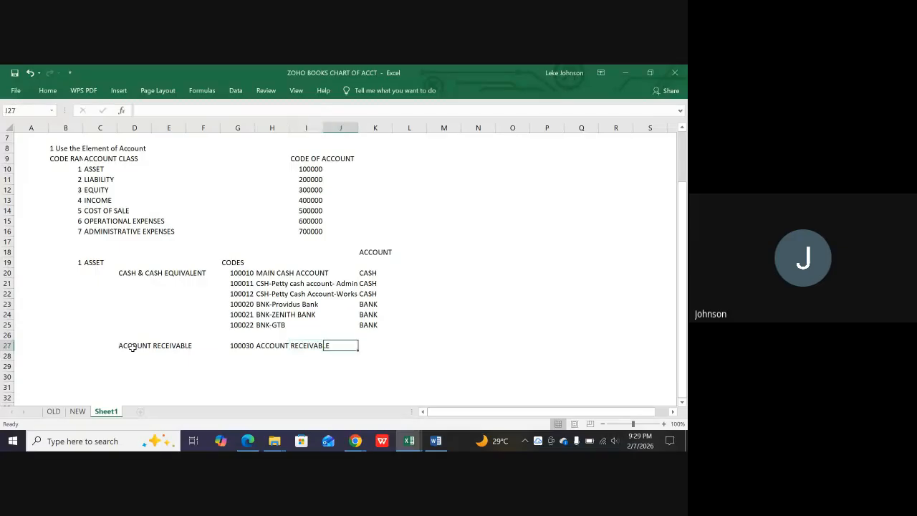
pyautogui.press('Tab')
pyautogui.write('ACCOUNT RECEIVABLE')
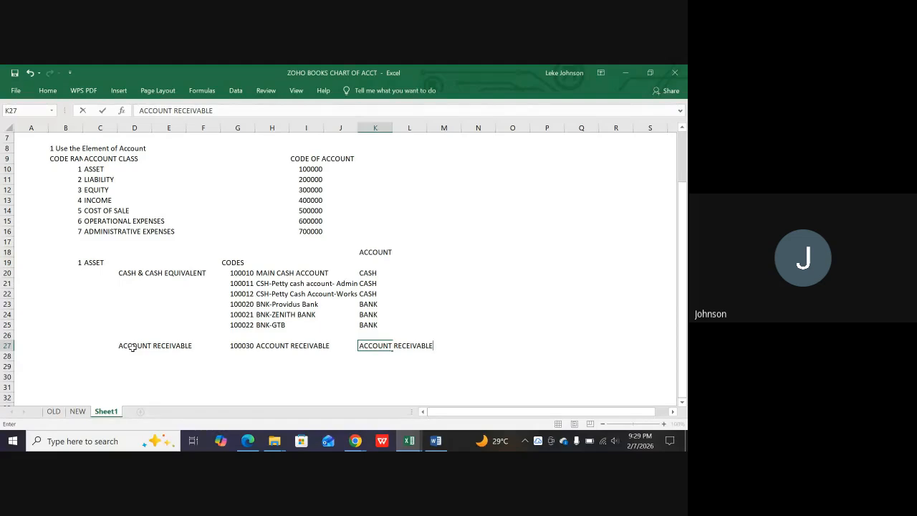
pyautogui.press('Return')
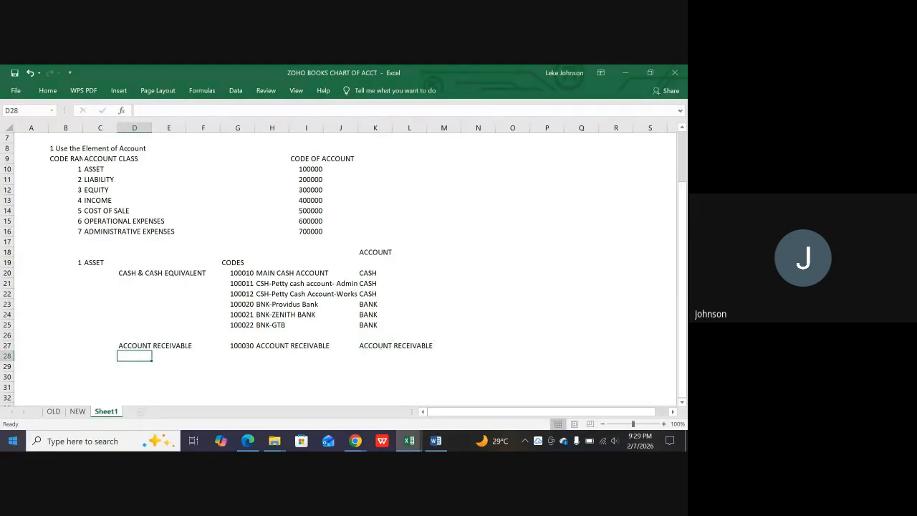
pyautogui.press('Return')
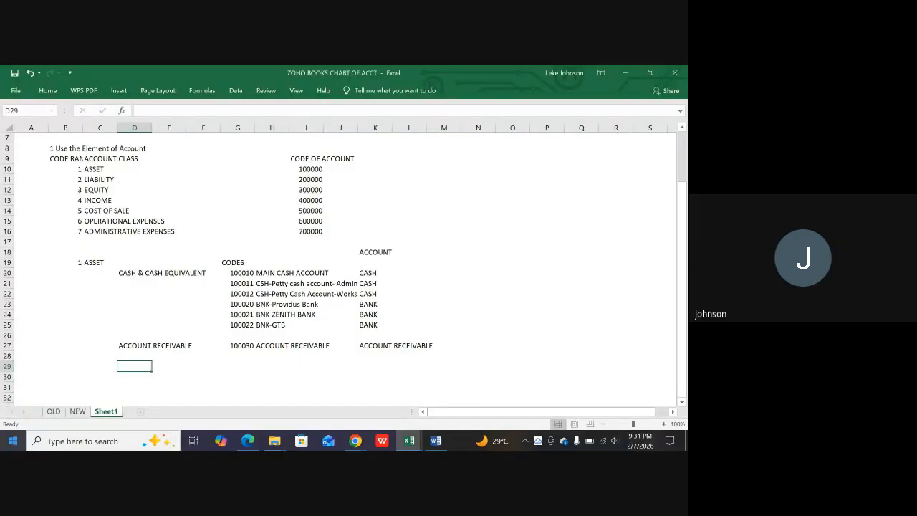
# Fill row 29 with the OTHER CURRENT ASSET heading, code 100040, Cash Sales, and type other current Asset.
pyautogui.write('OTHER')
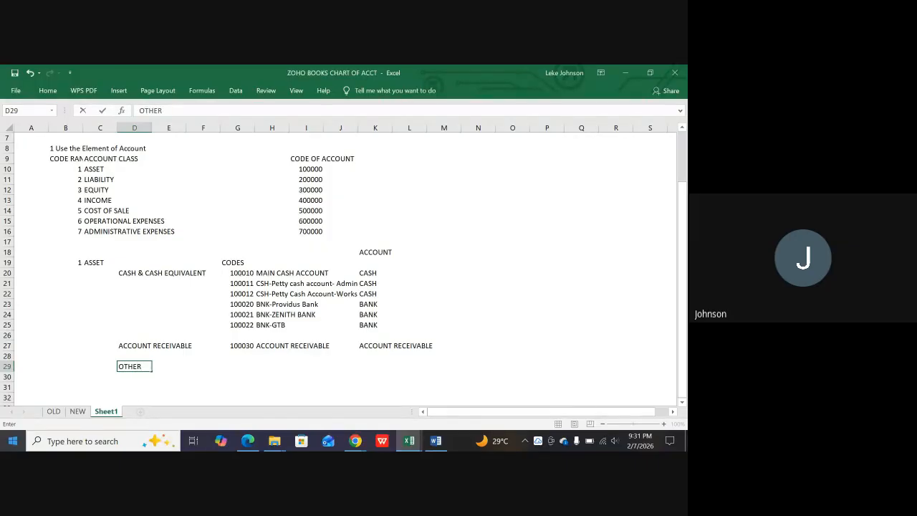
pyautogui.write(' CURRENT ASSET')
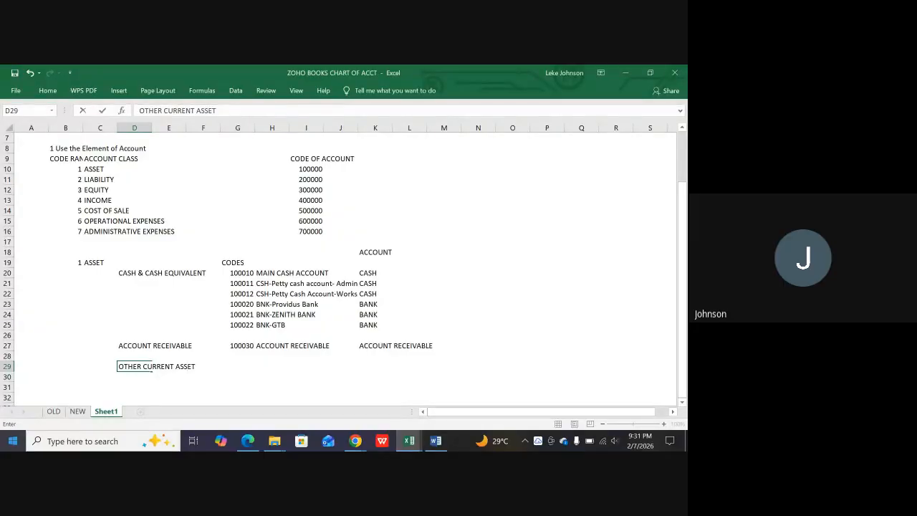
pyautogui.press('Tab')
pyautogui.press('Tab')
pyautogui.press('Tab')
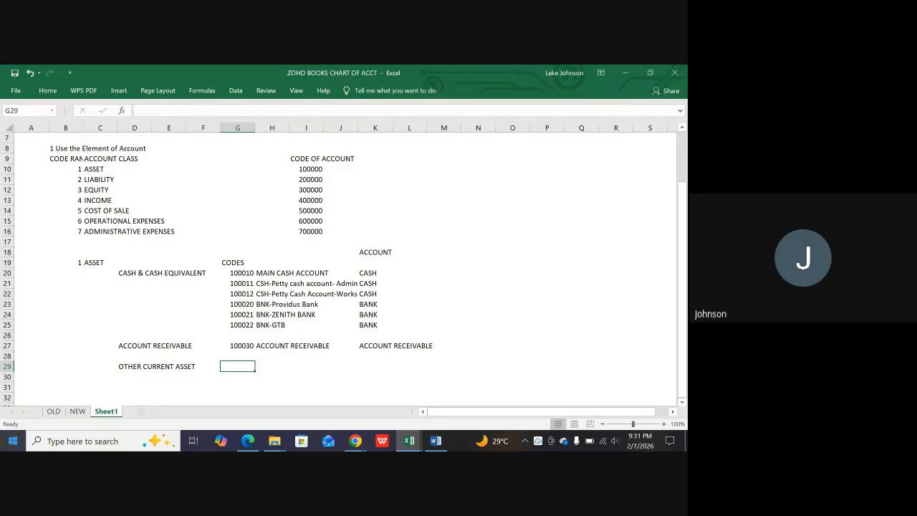
pyautogui.write('1')
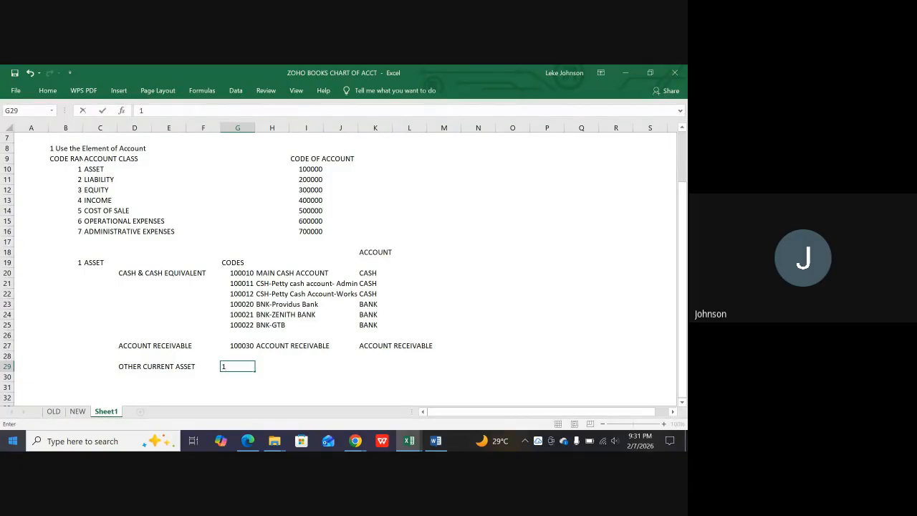
pyautogui.write('00040')
pyautogui.press('Tab')
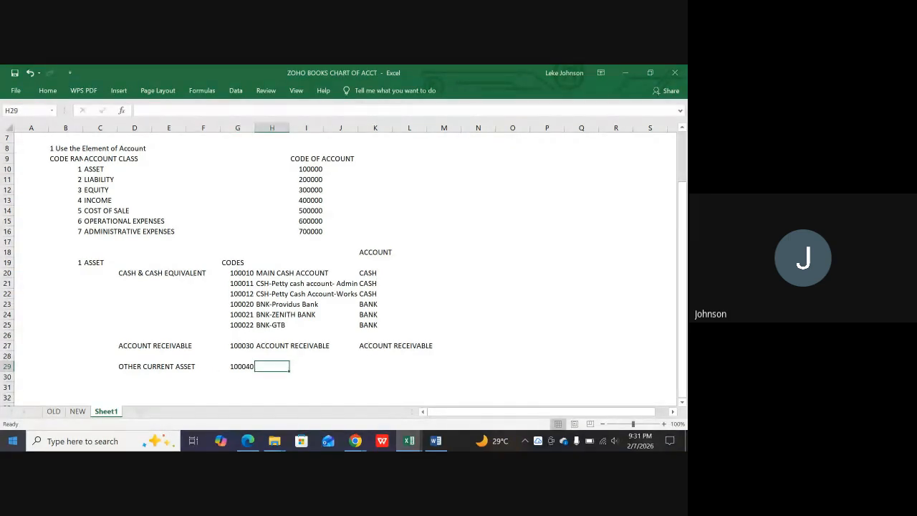
pyautogui.write('Cash')
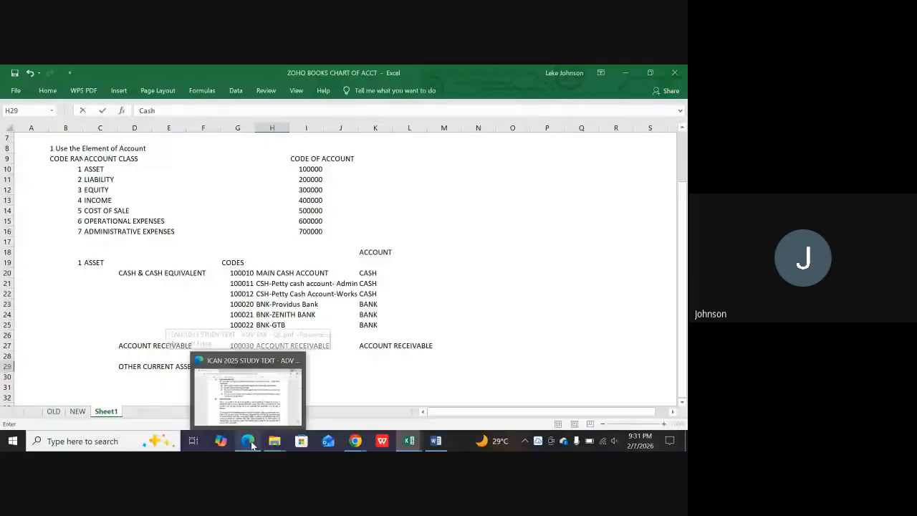
pyautogui.write('SAle')
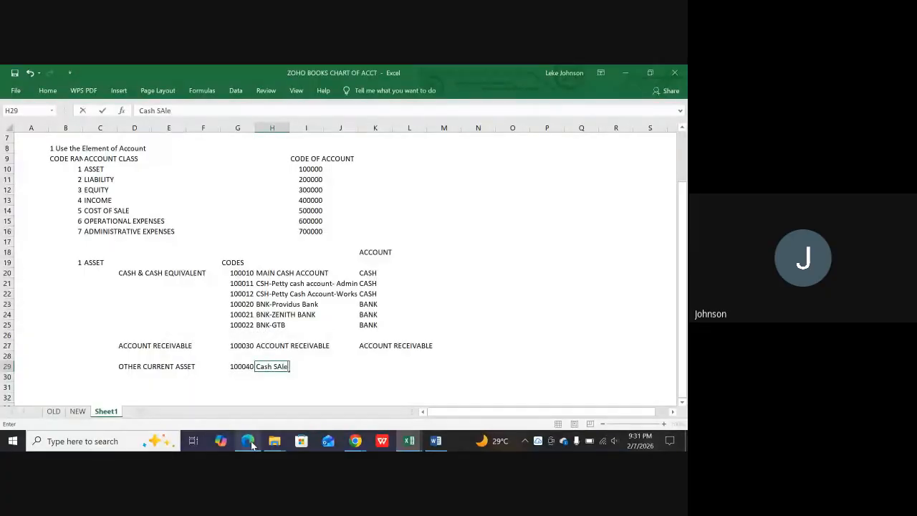
pyautogui.write('s')
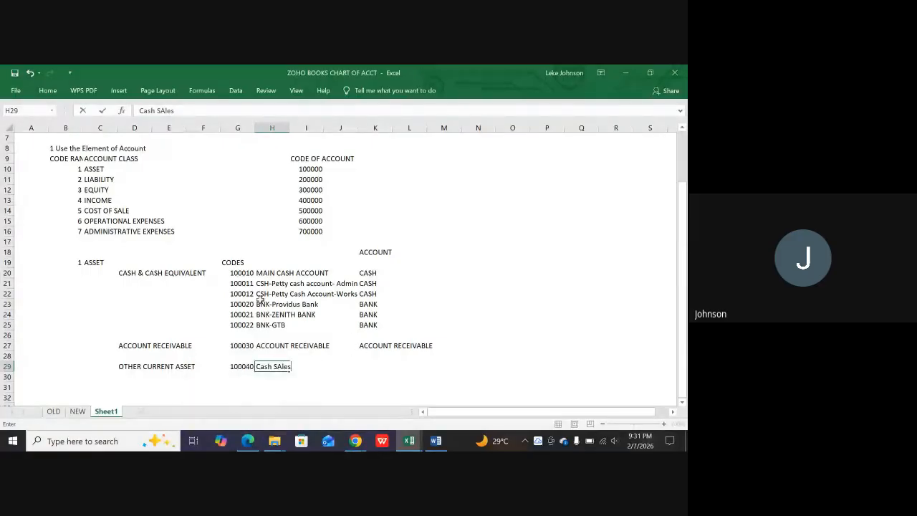
pyautogui.click(314, 371)
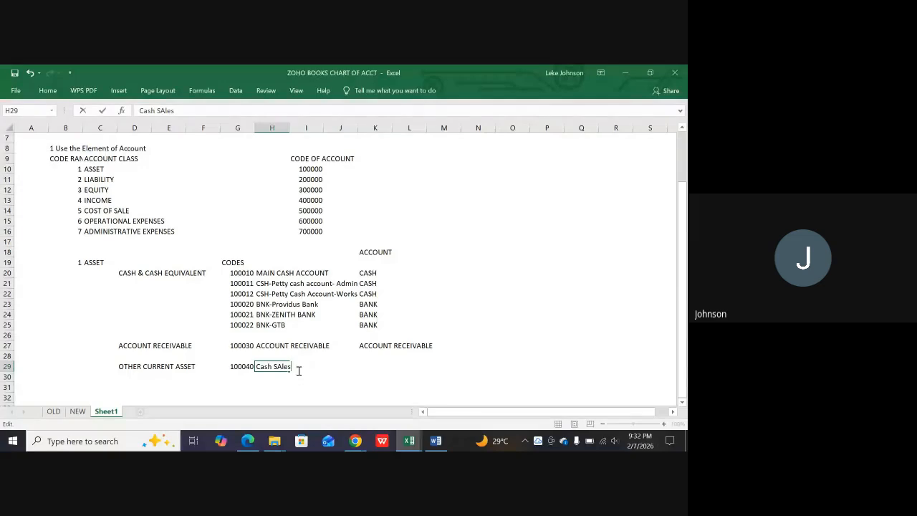
pyautogui.press('Tab')
pyautogui.press('Tab')
pyautogui.press('Tab')
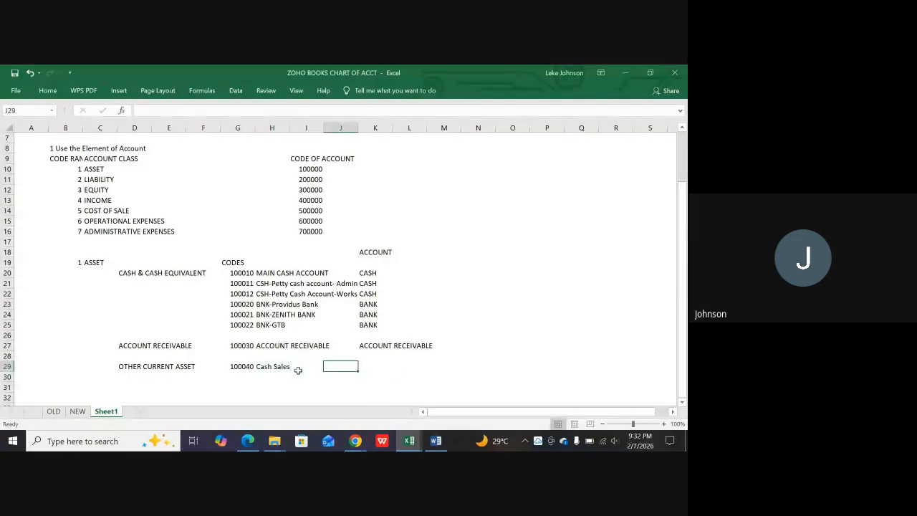
pyautogui.write('ot')
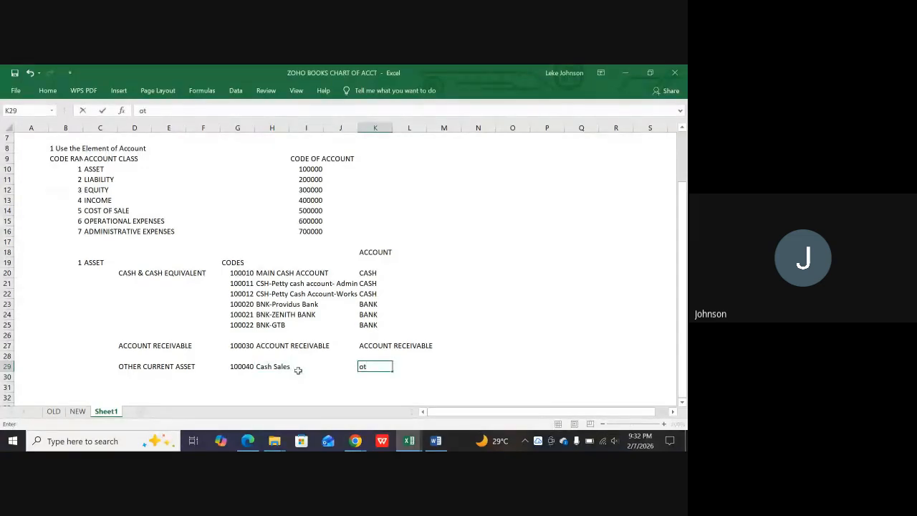
pyautogui.write('her')
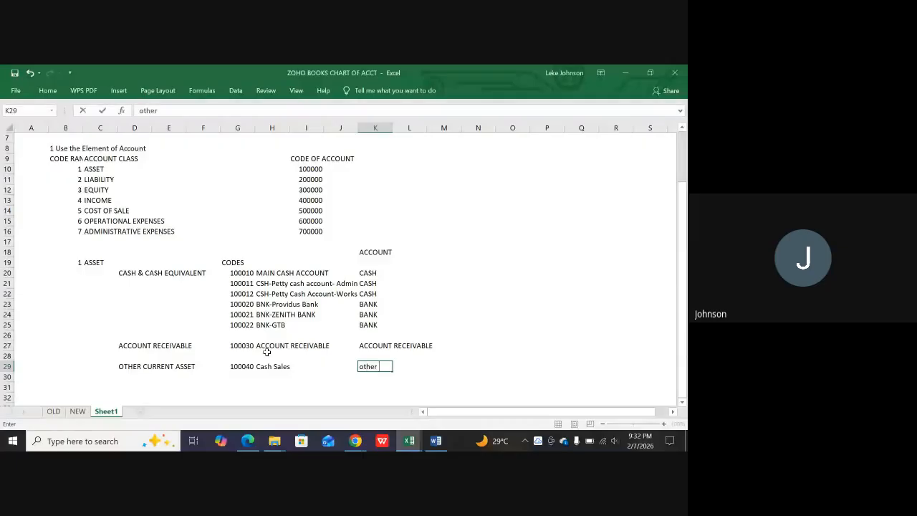
pyautogui.write(' current Asset')
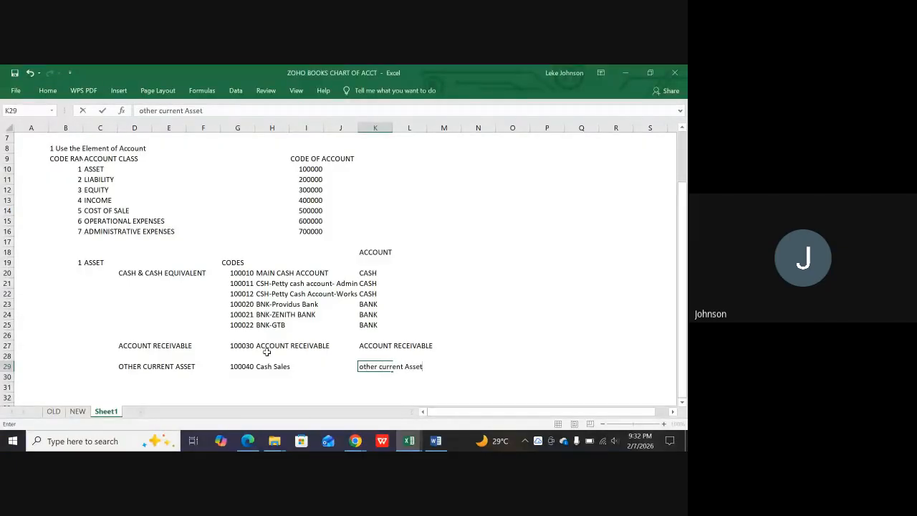
pyautogui.press('Return')
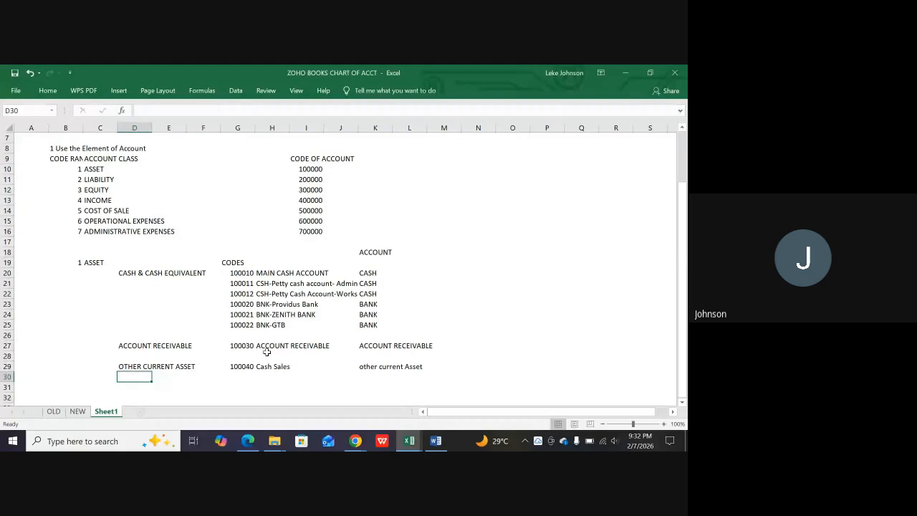
# List Staff Debtor, Staff Work Advance, Staff Salary Advance and Withholding Tax Receivable in H30:H33.
pyautogui.press('Right')
pyautogui.press('Right')
pyautogui.press('Right')
pyautogui.press('Right')
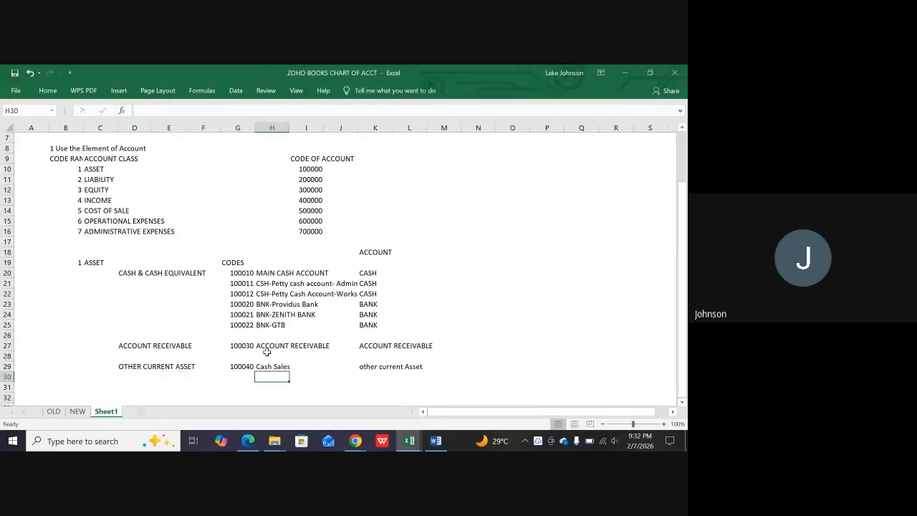
pyautogui.write('Staff De')
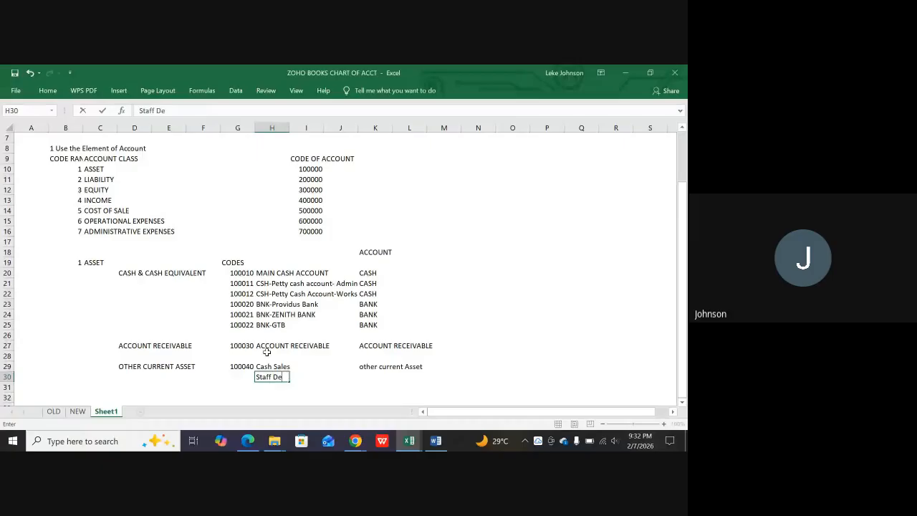
pyautogui.write('btor')
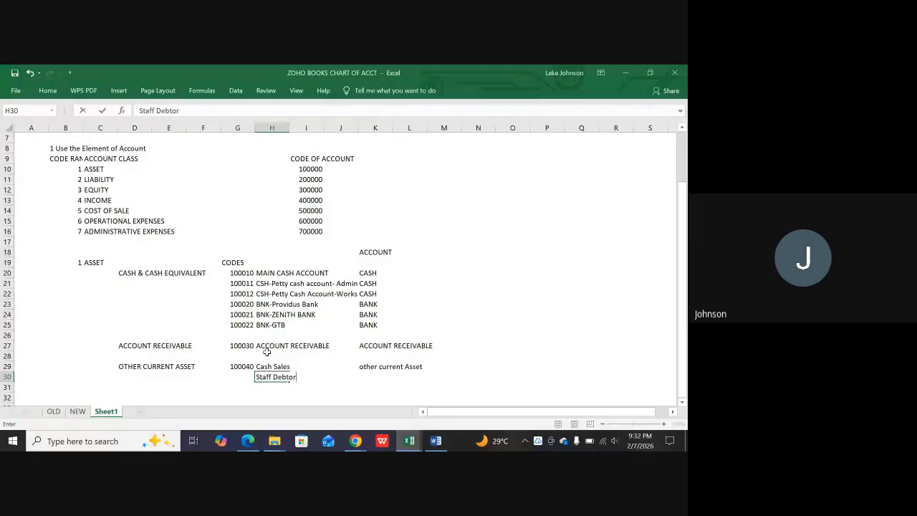
pyautogui.press('Return')
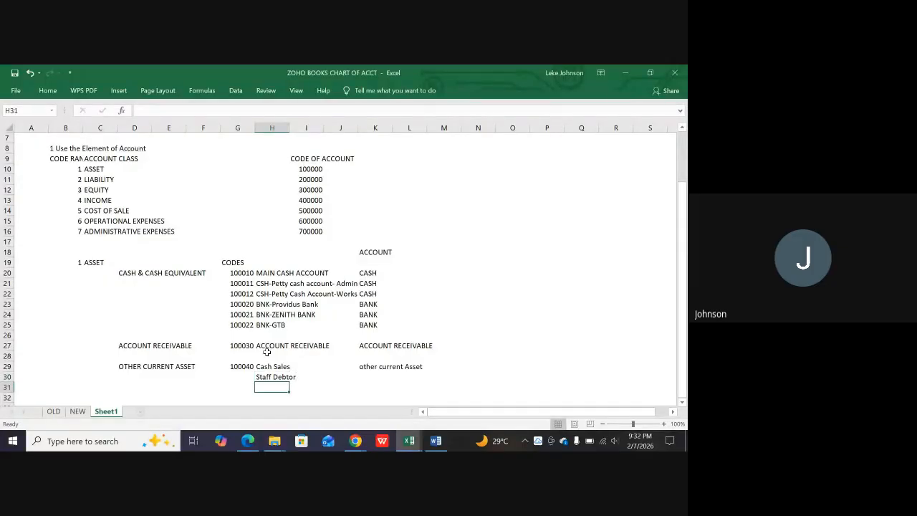
pyautogui.write('Staf')
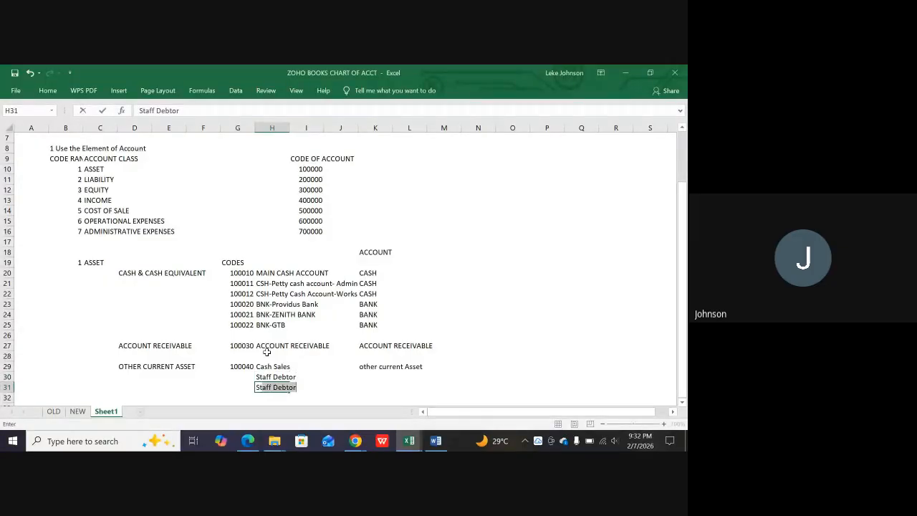
pyautogui.write('f Work Advance')
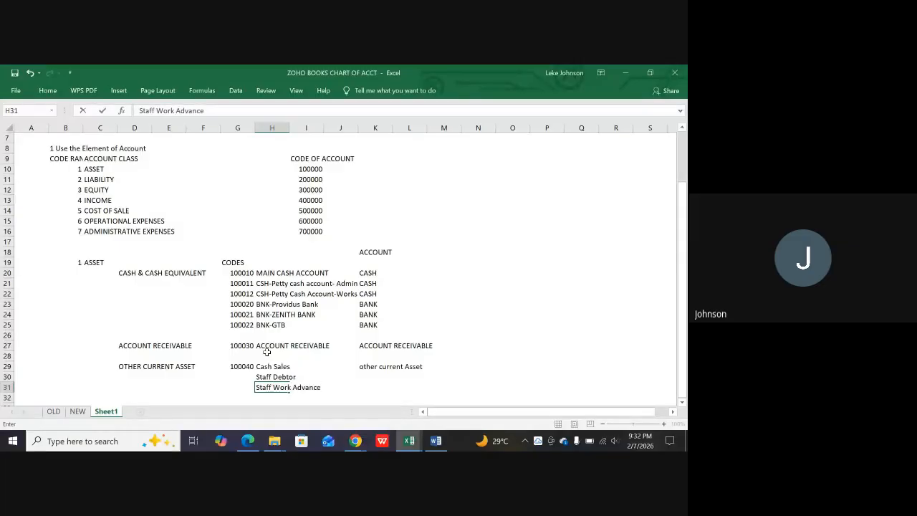
pyautogui.press('Return')
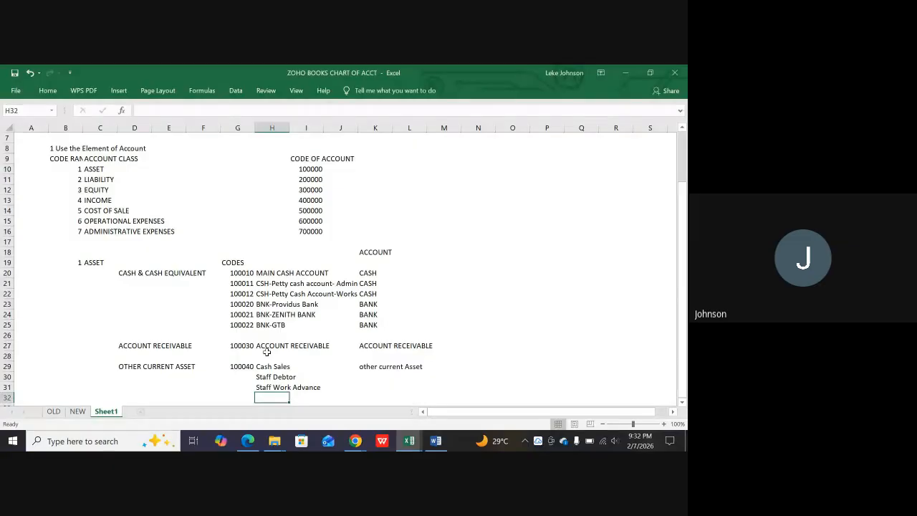
pyautogui.write('Sta')
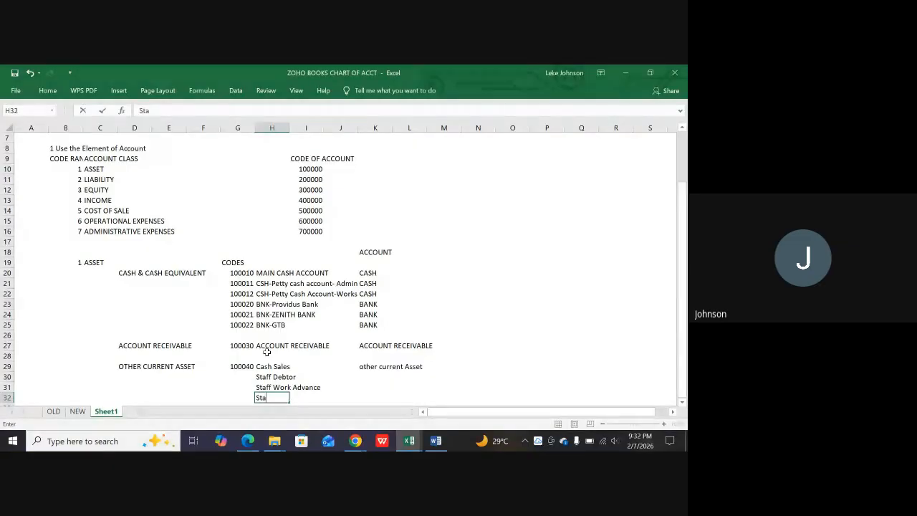
pyautogui.write('ff Salary Advance')
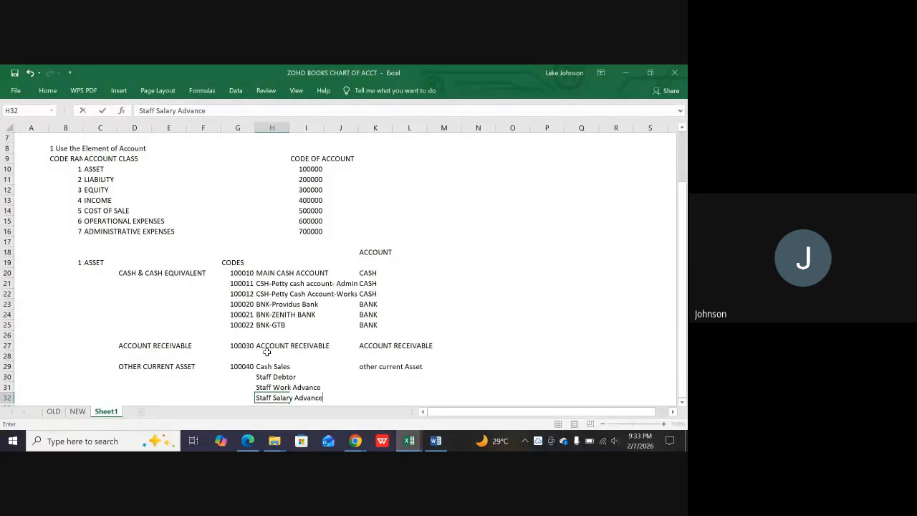
pyautogui.press('Return')
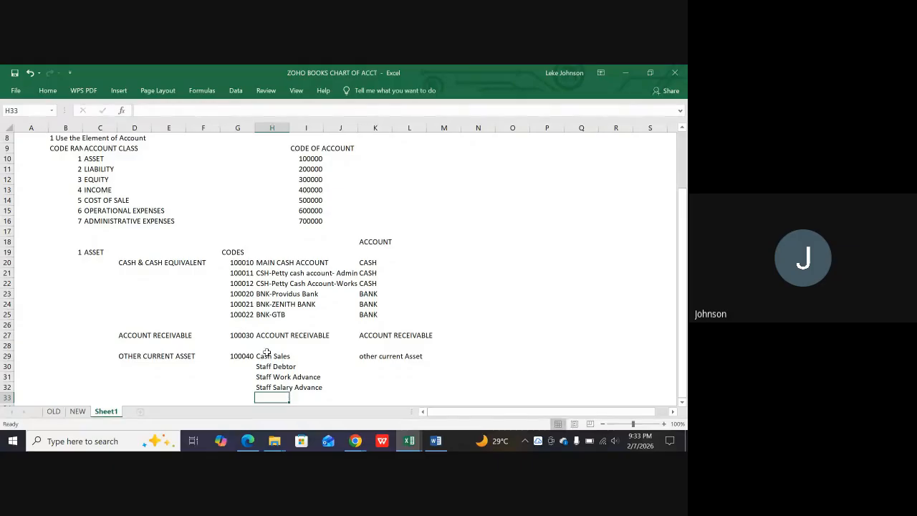
pyautogui.write('W')
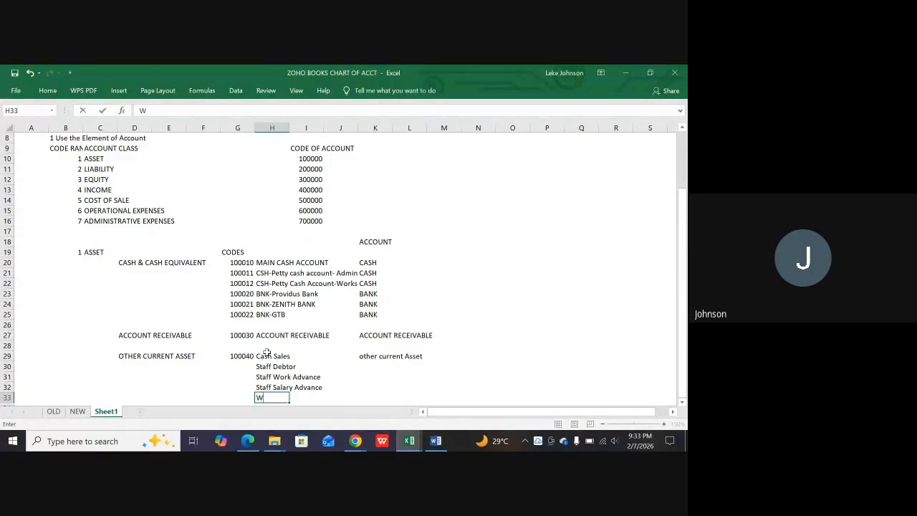
pyautogui.write('ithholding')
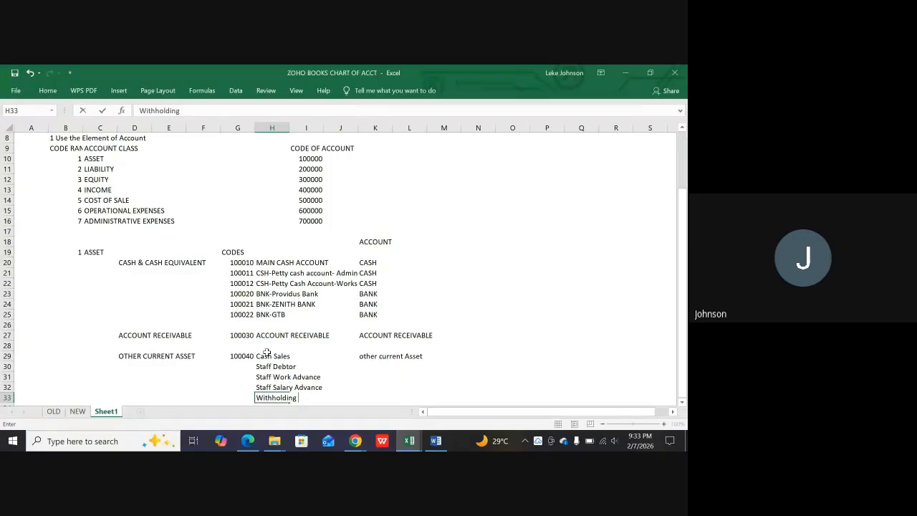
pyautogui.write(' Tax Receivable')
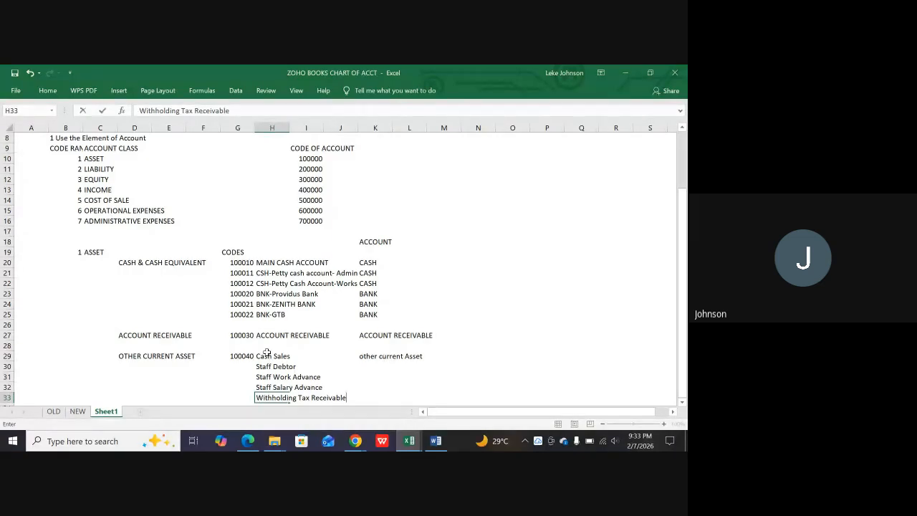
pyautogui.click(367, 353)
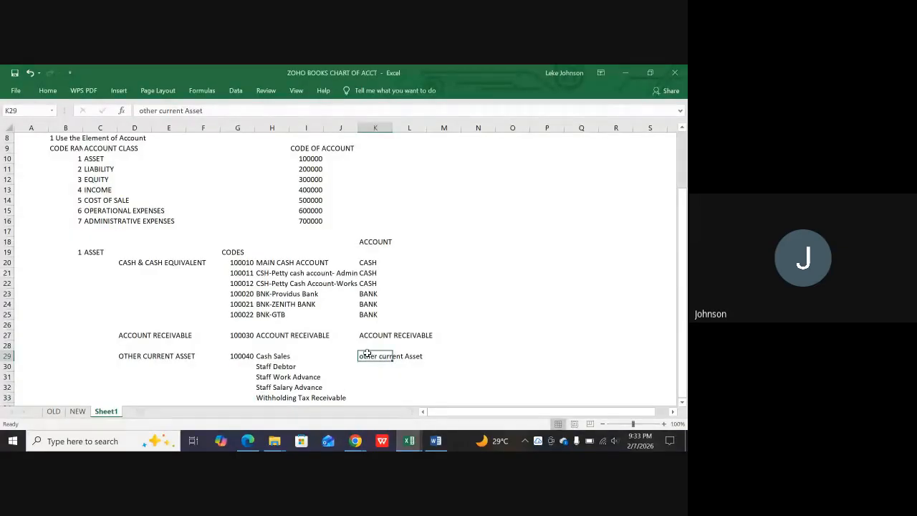
# Retype K29 as uppercase OTHER CURRENT ASSET and copy it into K30:K33.
pyautogui.write('OTHER')
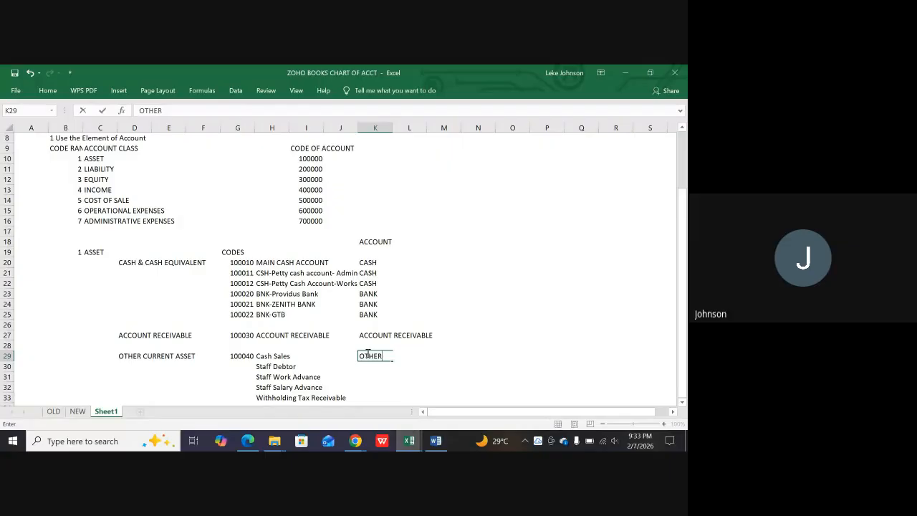
pyautogui.write(' CURRENT ')
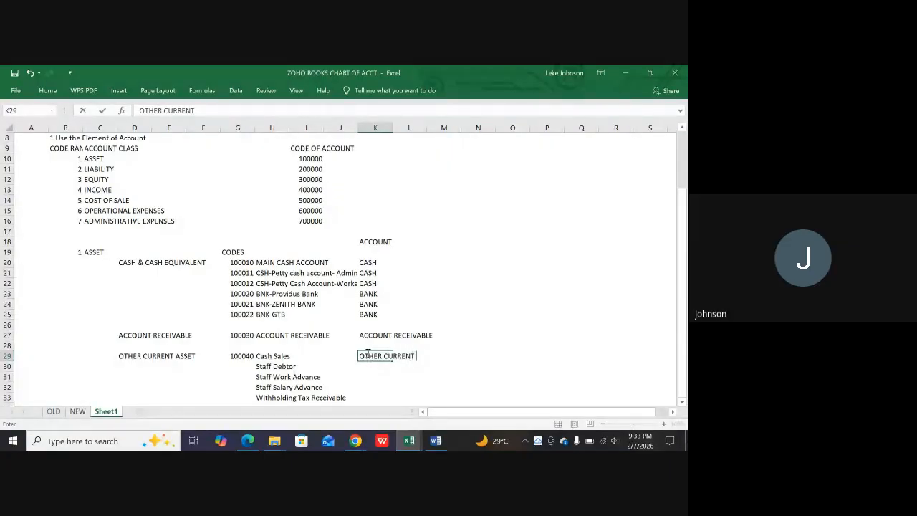
pyautogui.write('ASSET')
pyautogui.press('Return')
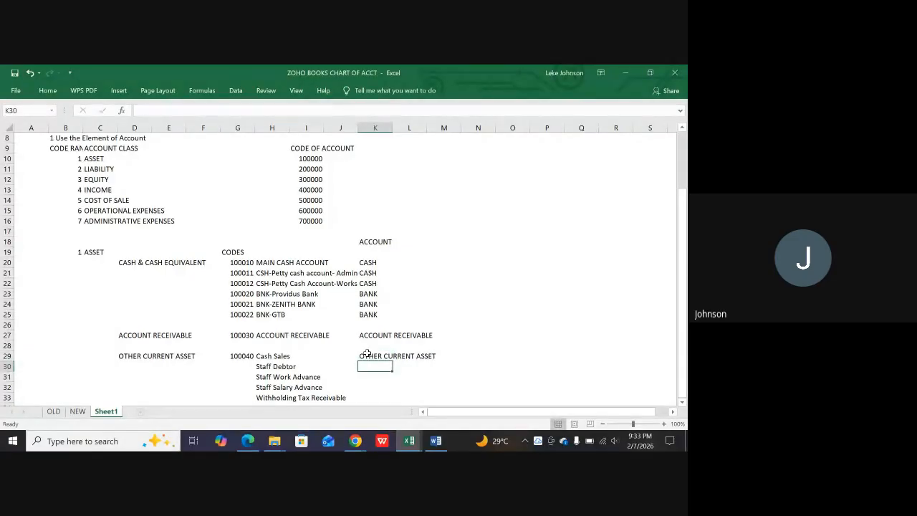
pyautogui.click(366, 353)
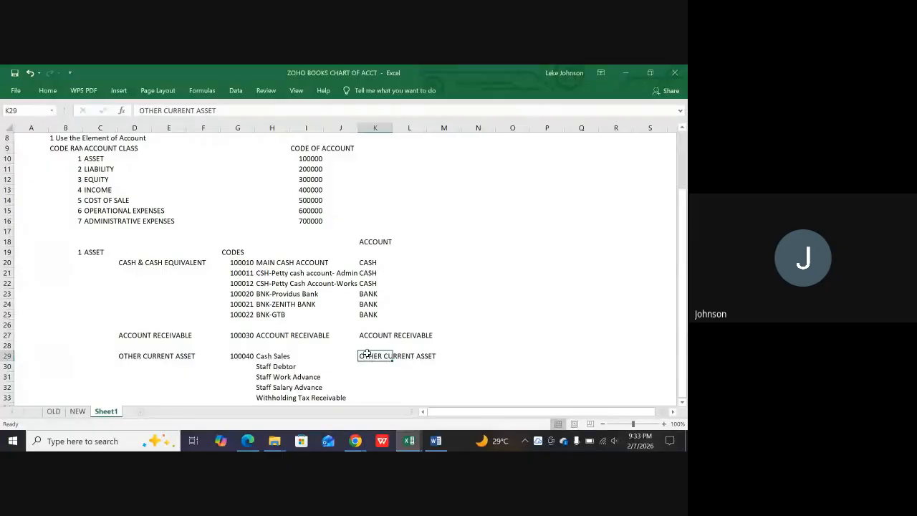
pyautogui.hotkey('ctrl', 'c')
pyautogui.press('Down')
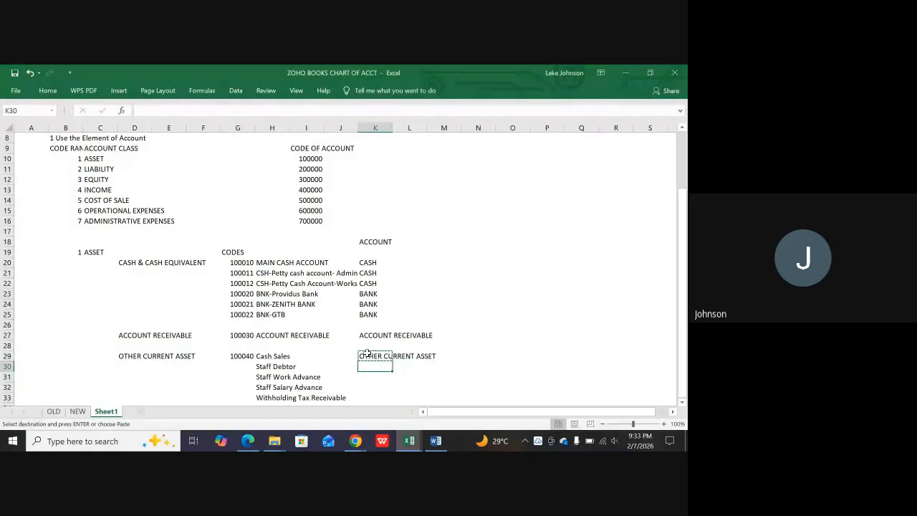
pyautogui.hotkey('shift', 'Down')
pyautogui.hotkey('shift', 'Down')
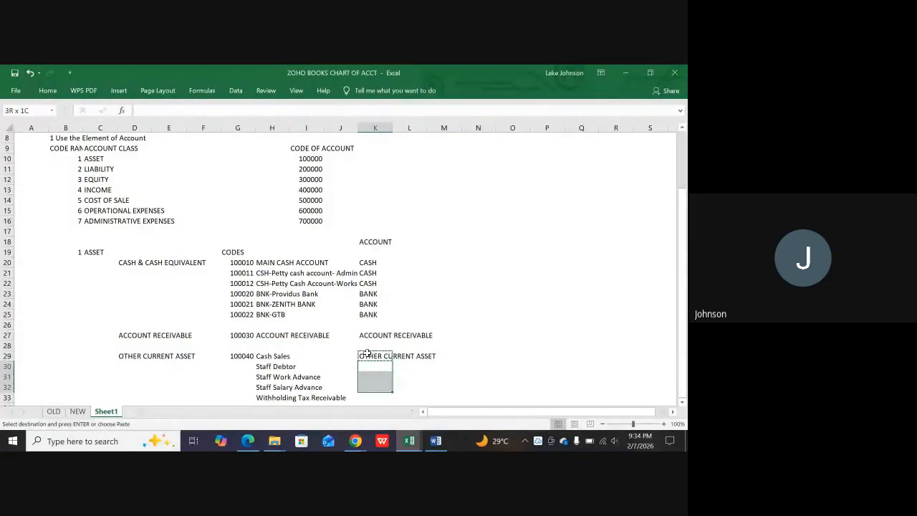
pyautogui.hotkey('shift', 'Down')
pyautogui.hotkey('ctrl', 'v')
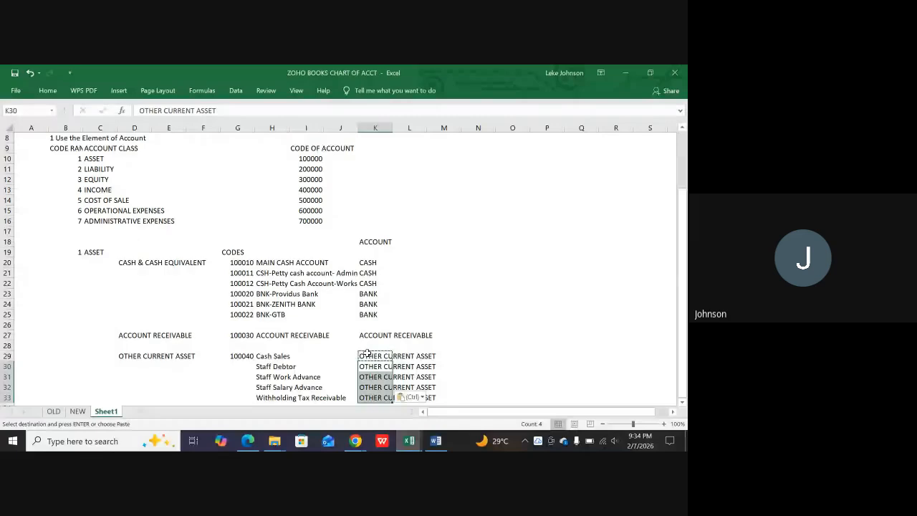
pyautogui.scroll(-2, 359, 383)
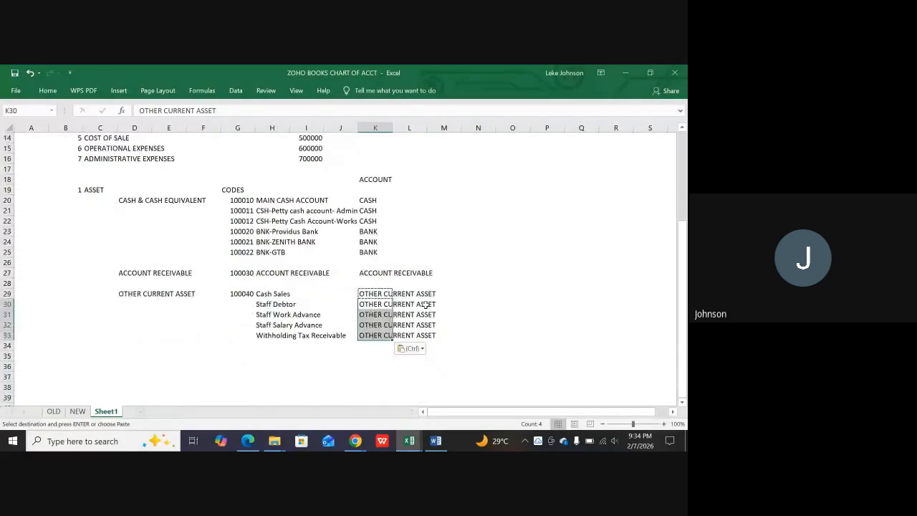
pyautogui.click(467, 283)
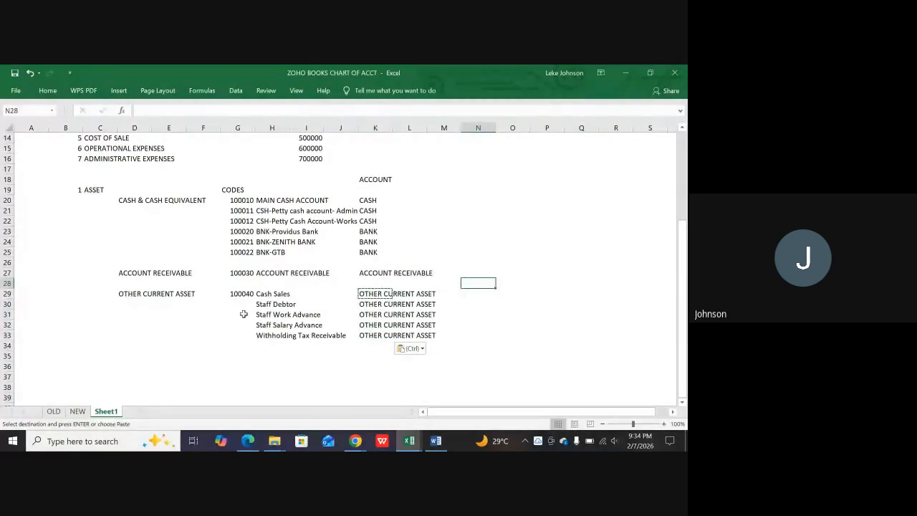
# Extend code 100040 down the column to fill 100041–100044 in rows 30–33.
pyautogui.click(233, 293)
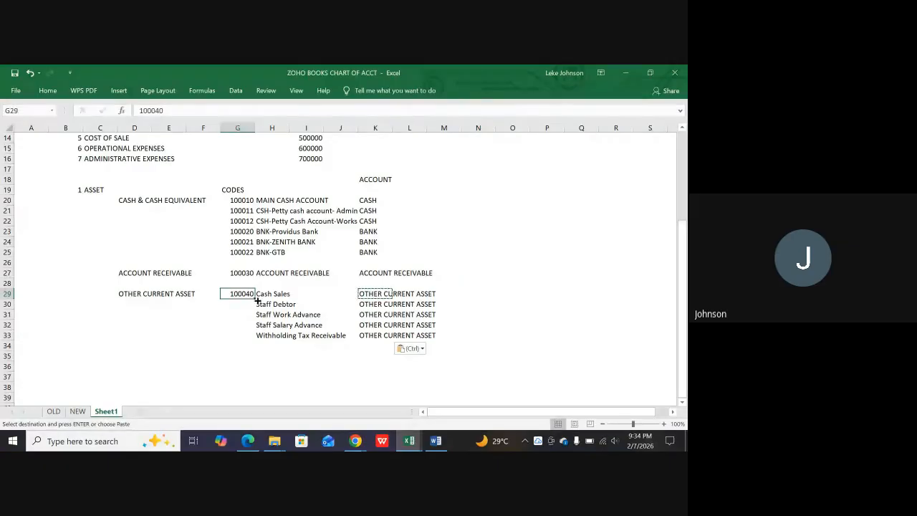
pyautogui.moveTo(255, 298); pyautogui.dragTo(251, 295)
pyautogui.press('ctrl')
pyautogui.click(234, 305)
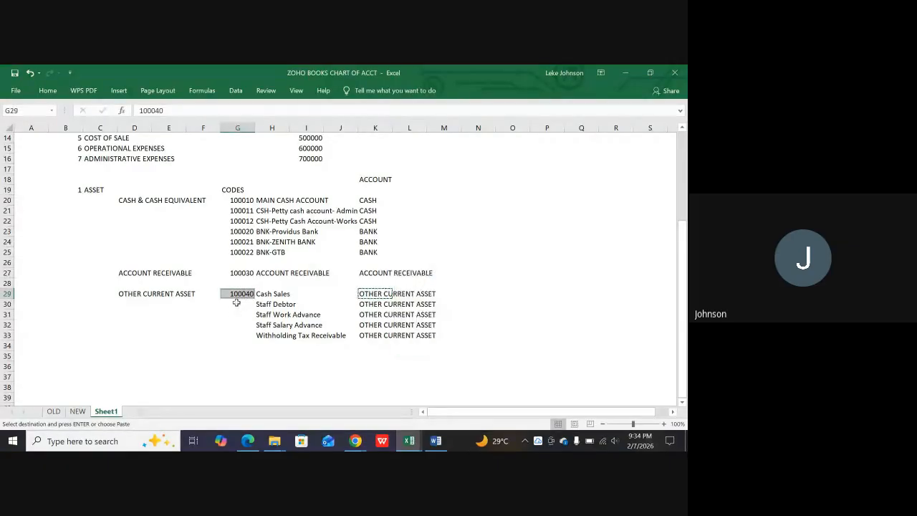
pyautogui.click(233, 302)
pyautogui.click(244, 294)
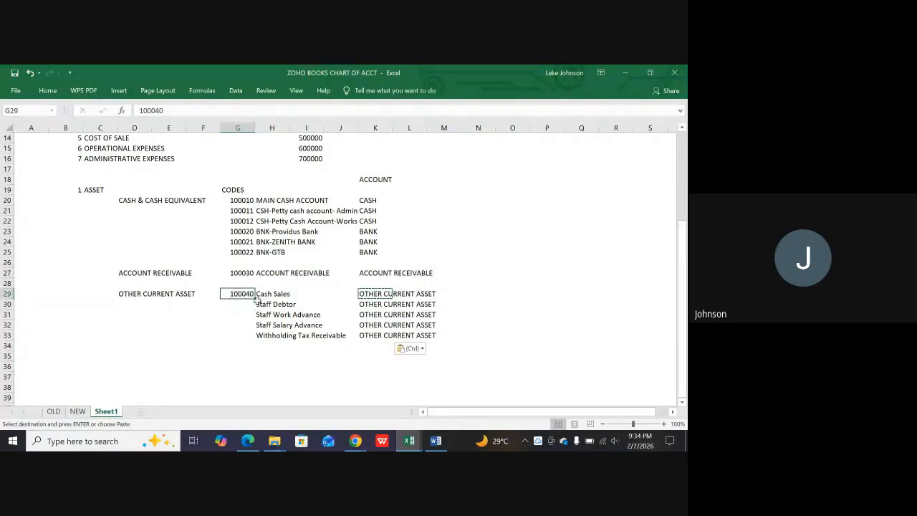
pyautogui.moveTo(254, 299); pyautogui.dragTo(252, 347)
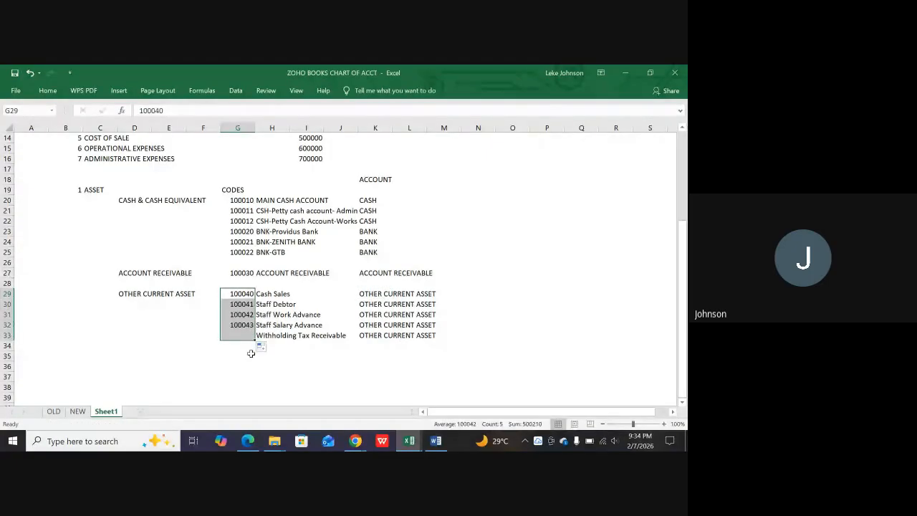
pyautogui.click(206, 326)
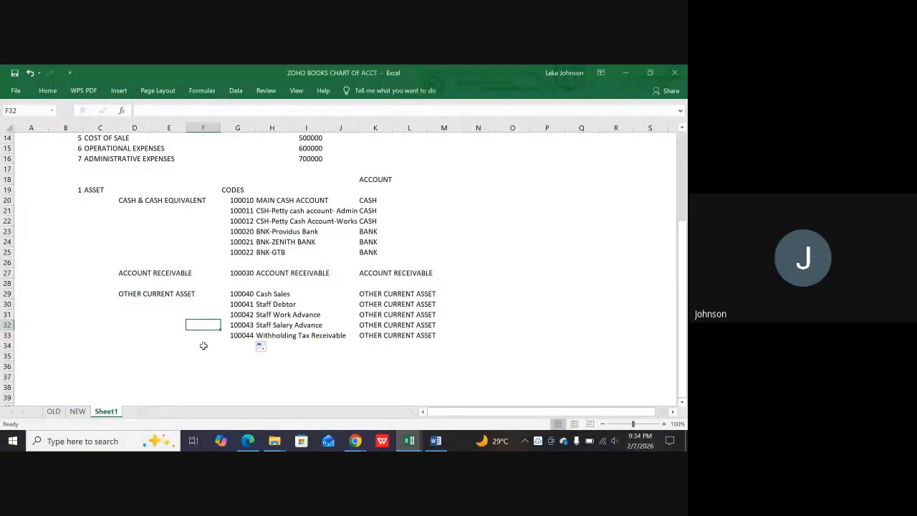
# Enter the PREPAYMENT group heading in D35.
pyautogui.click(173, 351)
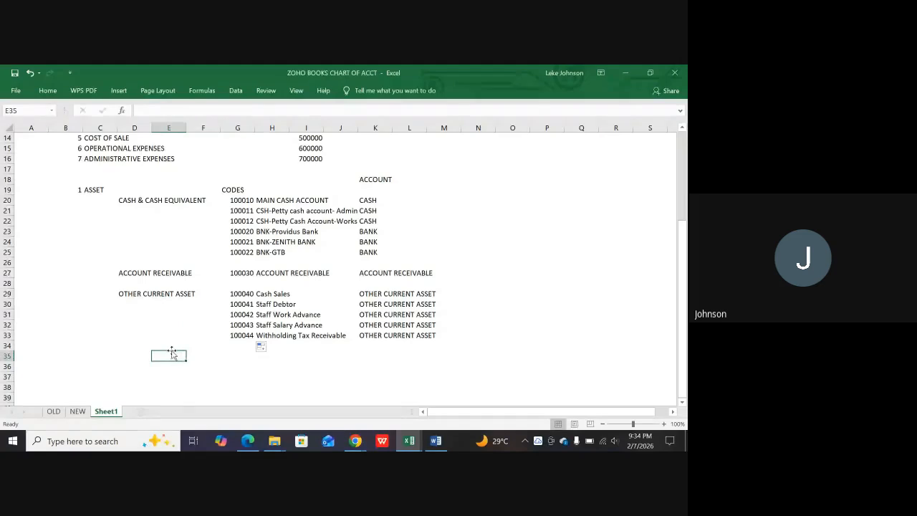
pyautogui.click(134, 352)
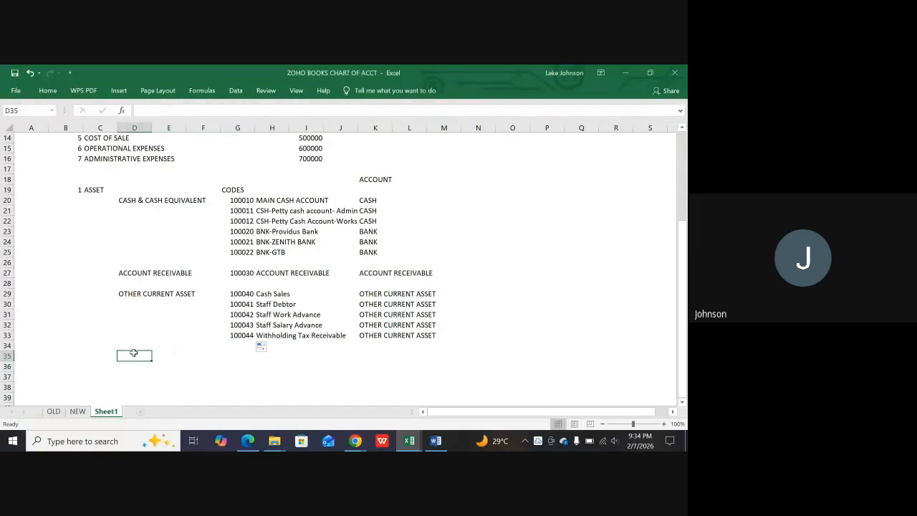
pyautogui.write('RE')
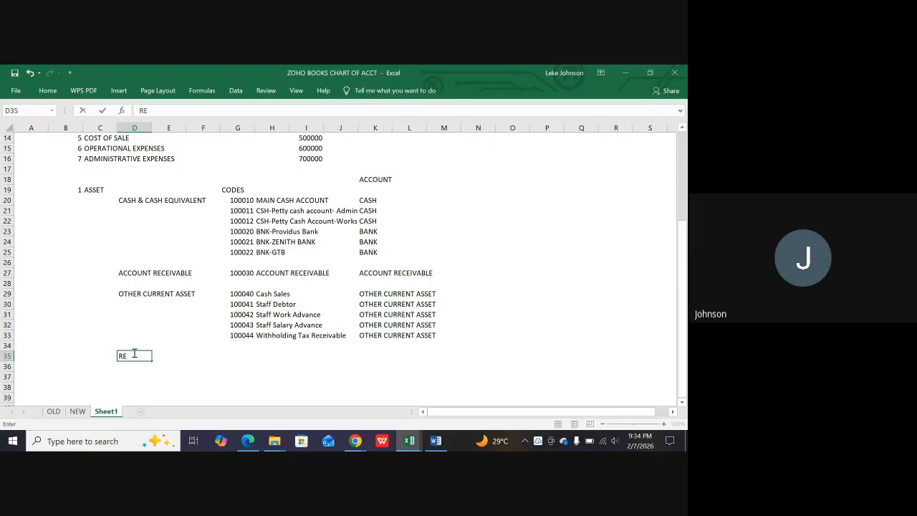
pyautogui.press('BackSpace')
pyautogui.press('BackSpace')
pyautogui.write('PREPAYMENT')
pyautogui.press('Tab')
pyautogui.press('Tab')
pyautogui.press('Tab')
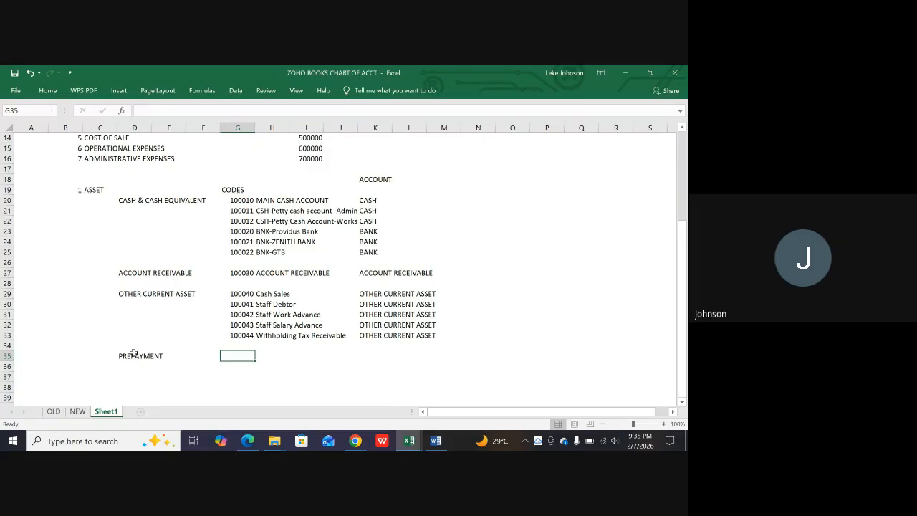
# Add code 100050 and account Prepaid Rent & Rates in row 35.
pyautogui.write('1000')
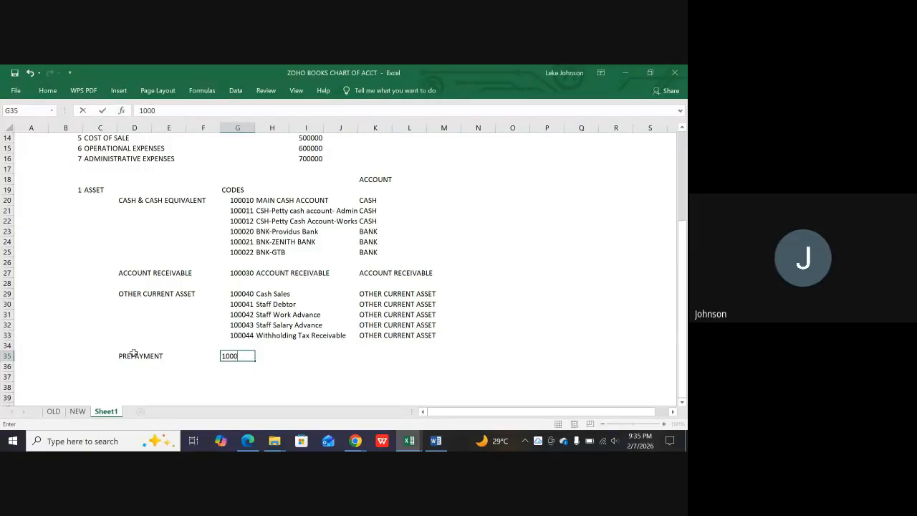
pyautogui.write('50')
pyautogui.press('Tab')
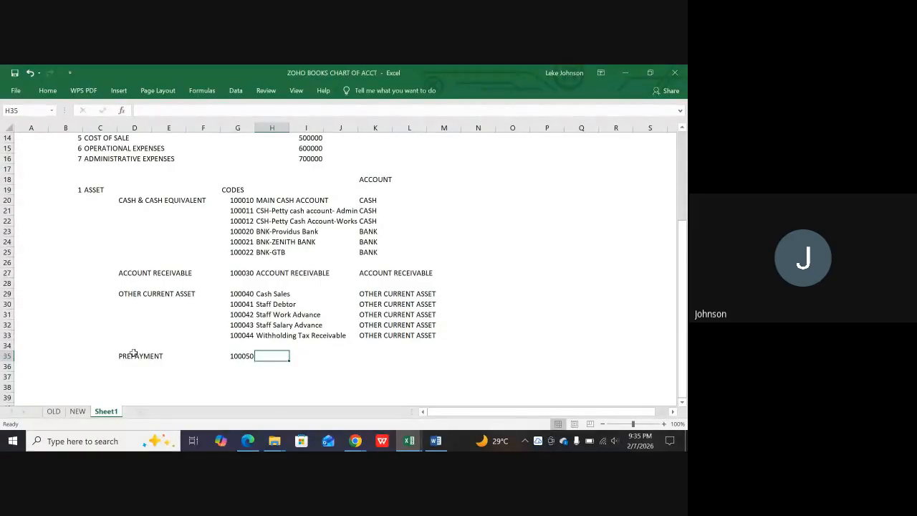
pyautogui.write('Prepai9d')
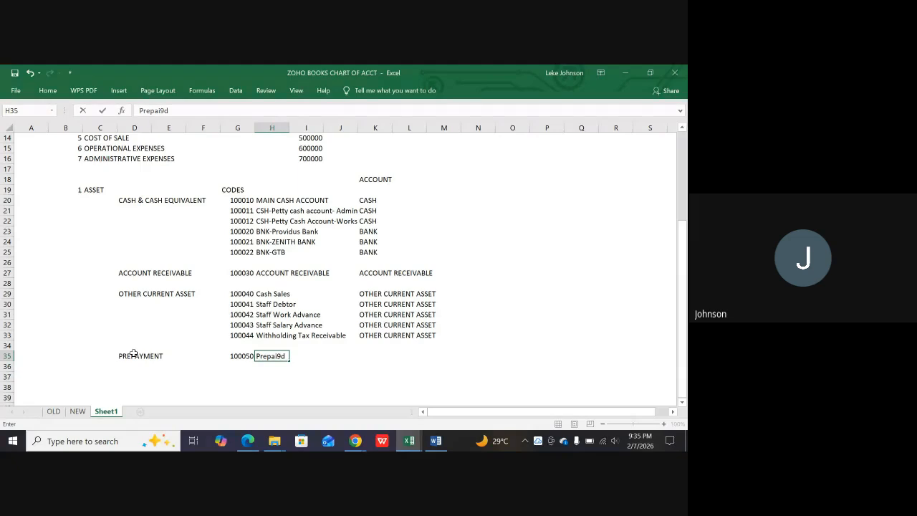
pyautogui.press('BackSpace')
pyautogui.press('BackSpace')
pyautogui.write('d Rent &')
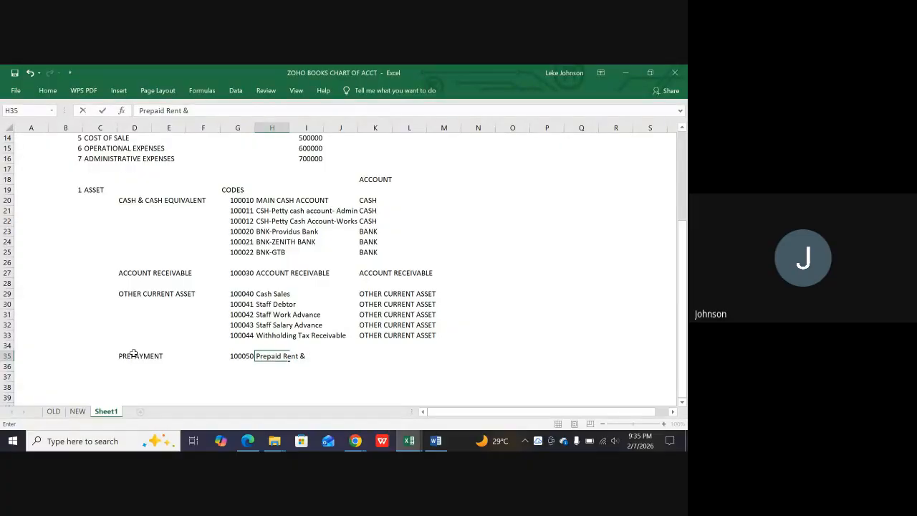
pyautogui.write(' Rates')
pyautogui.press('Tab')
pyautogui.press('Tab')
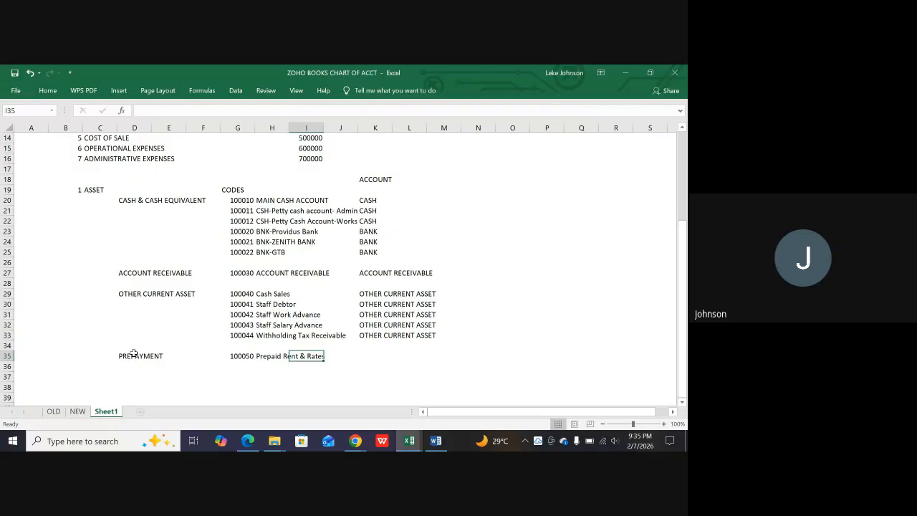
pyautogui.press('Tab')
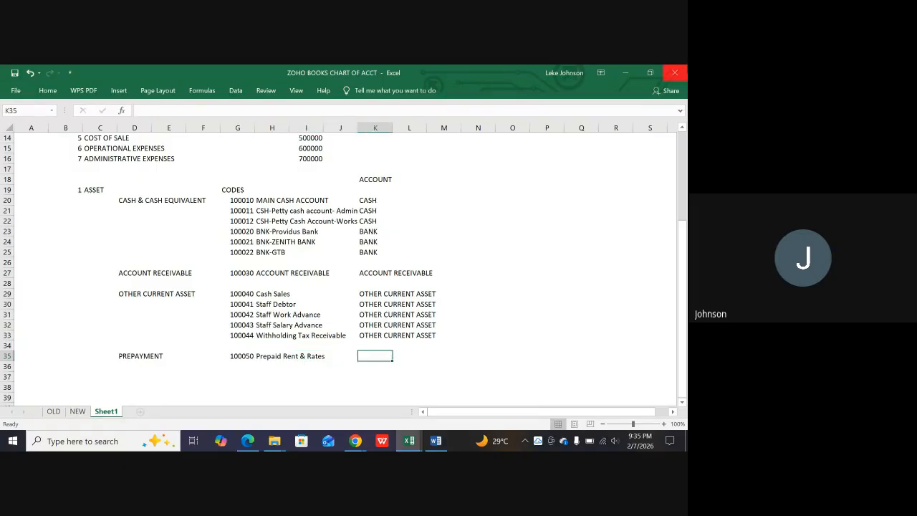
# Copy the OTHER CURRENT ASSET type from K33 into K35:K39.
pyautogui.press('Up')
pyautogui.press('Up')
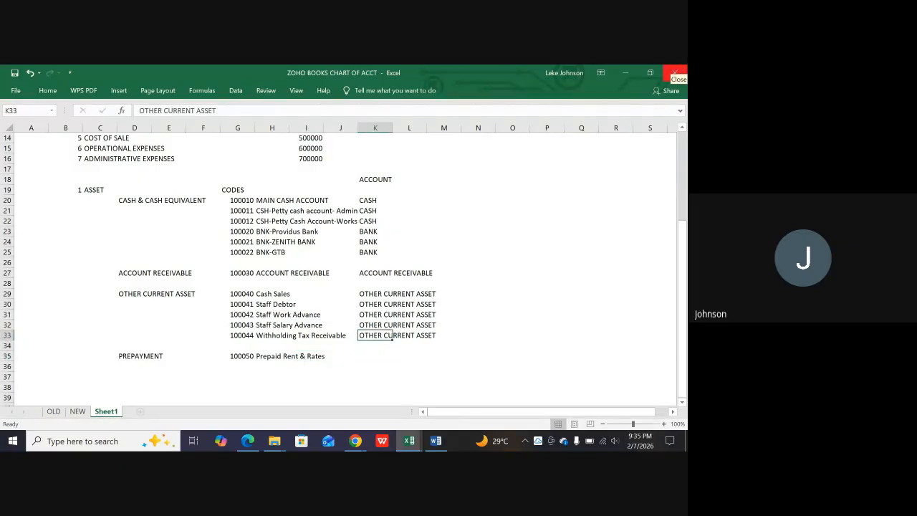
pyautogui.hotkey('ctrl', 'c')
pyautogui.press('Down')
pyautogui.press('Down')
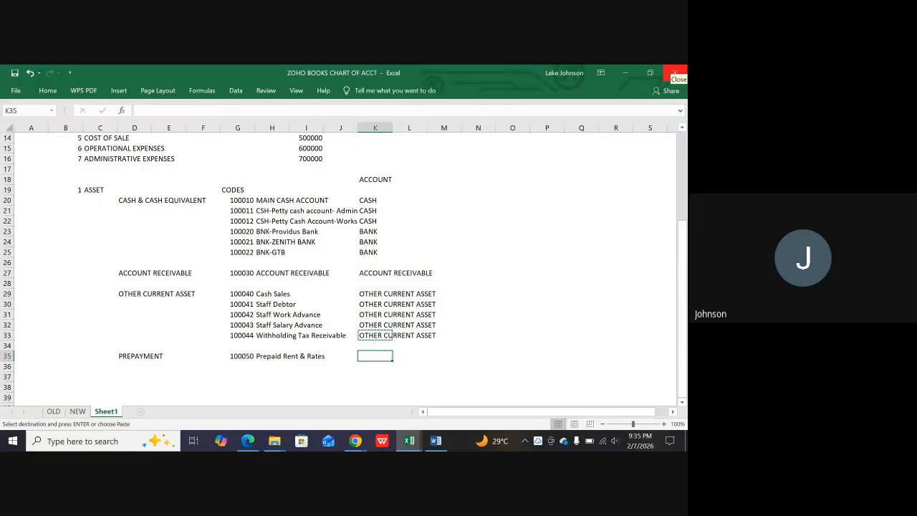
pyautogui.hotkey('shift', 'Down')
pyautogui.hotkey('shift', 'Down')
pyautogui.hotkey('shift', 'Down')
pyautogui.hotkey('shift', 'Down')
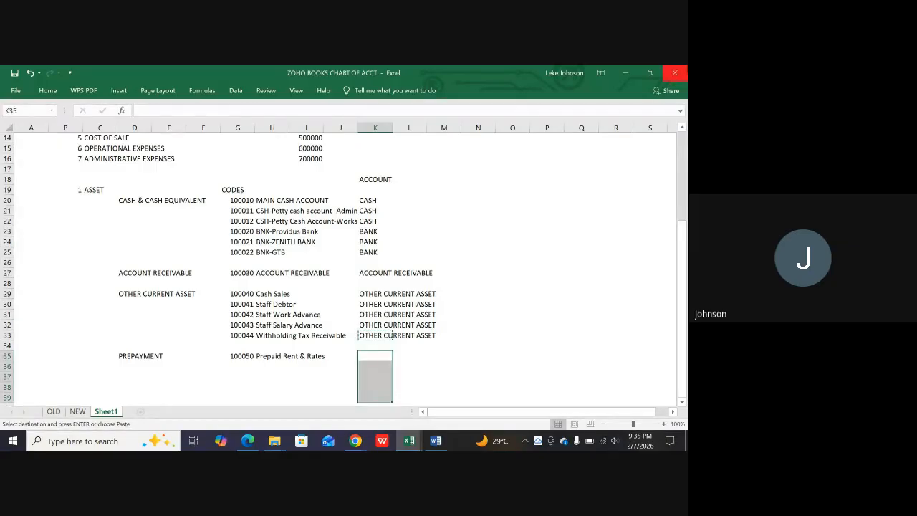
pyautogui.hotkey('ctrl', 'v')
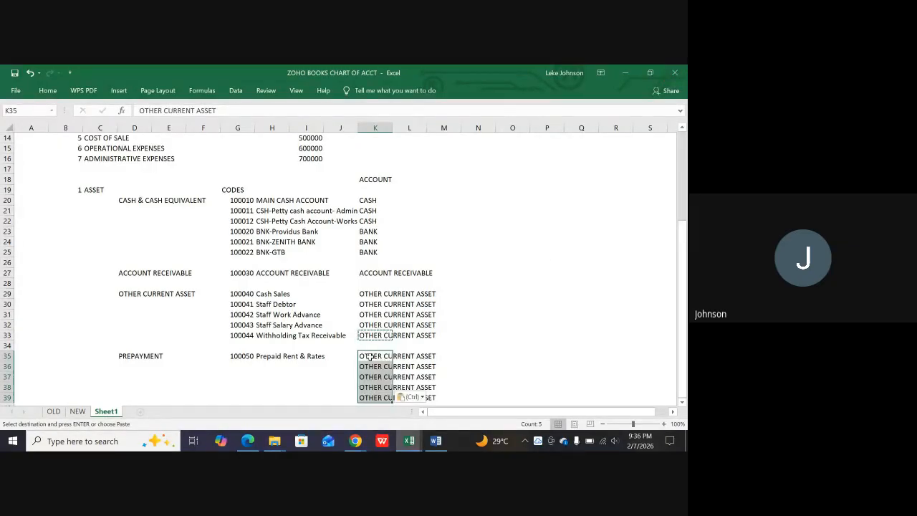
# Add accounts Prepaid Insurance and Prepaid-Other in H36:H37.
pyautogui.click(269, 369)
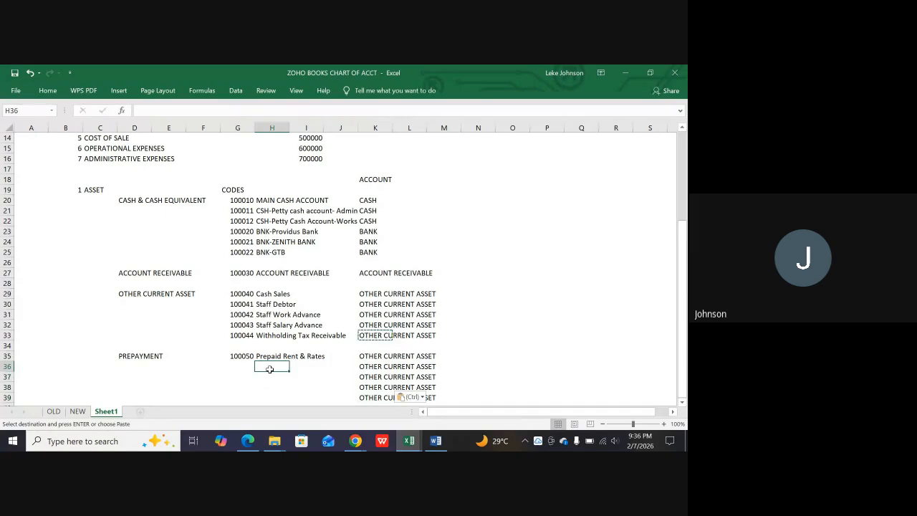
pyautogui.write('Prepaid')
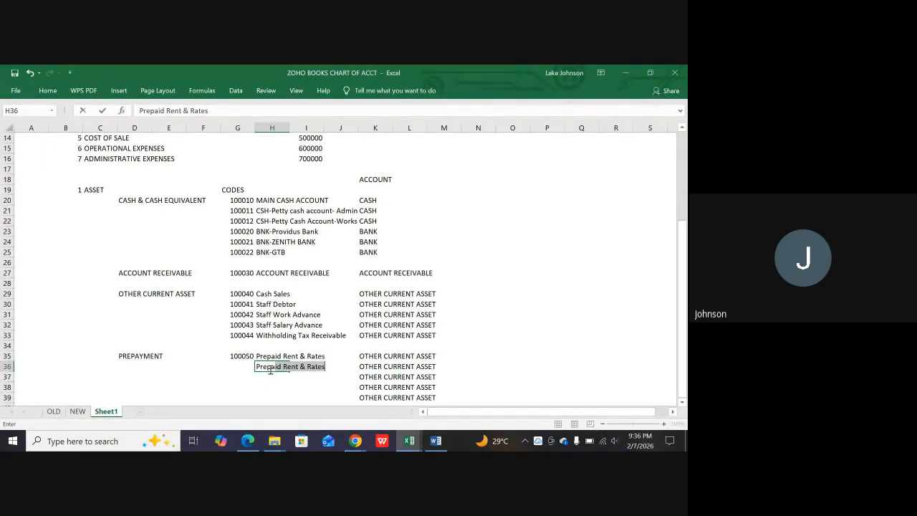
pyautogui.write(' Insu')
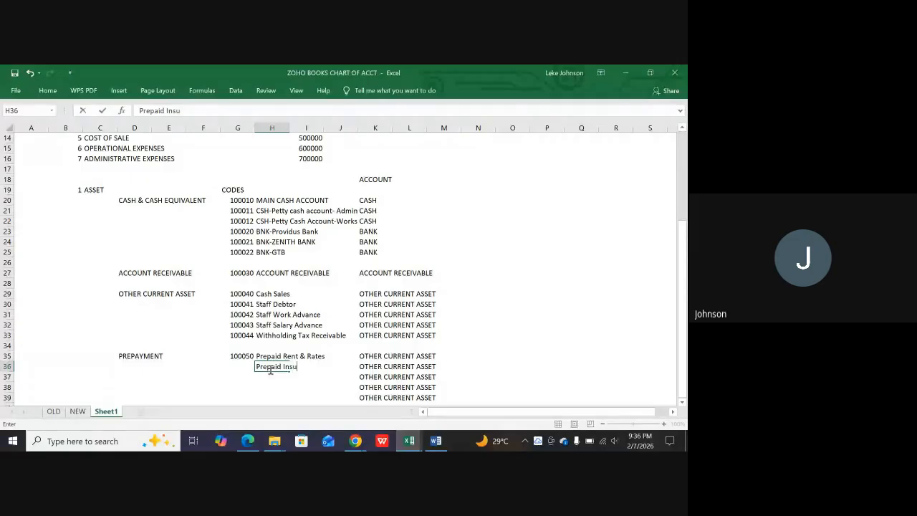
pyautogui.write('rance')
pyautogui.press('Return')
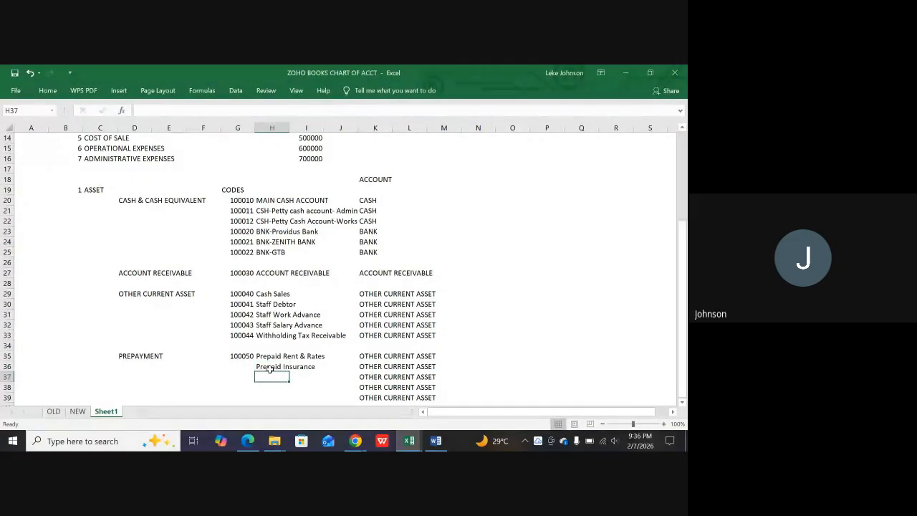
pyautogui.write('PRe')
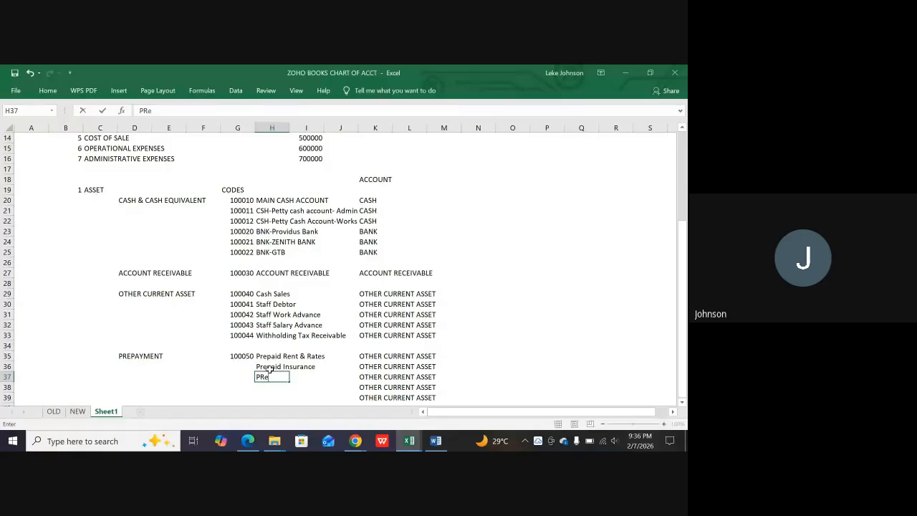
pyautogui.write('pi')
pyautogui.write('a')
pyautogui.press('BackSpace')
pyautogui.press('BackSpace')
pyautogui.write('aid-Other')
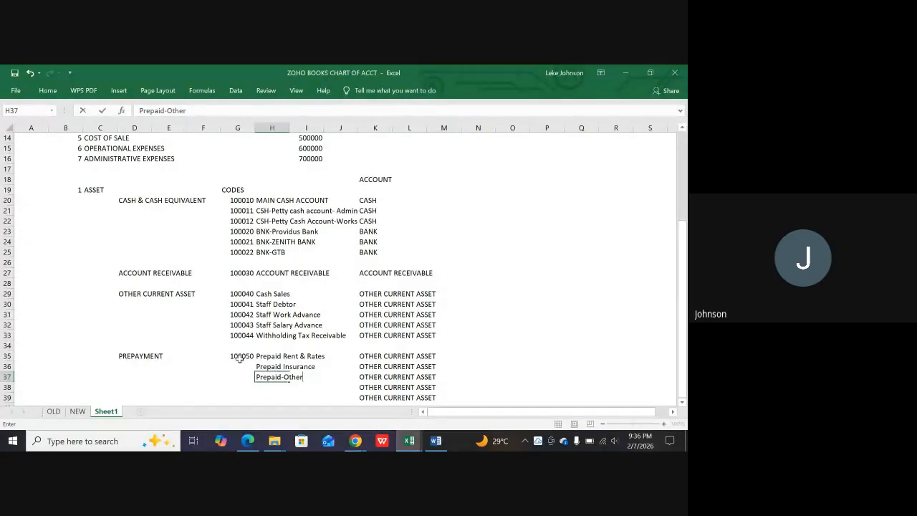
# Fill codes 100051–100052 and clear the stray type entries in K38:K39.
pyautogui.click(241, 355)
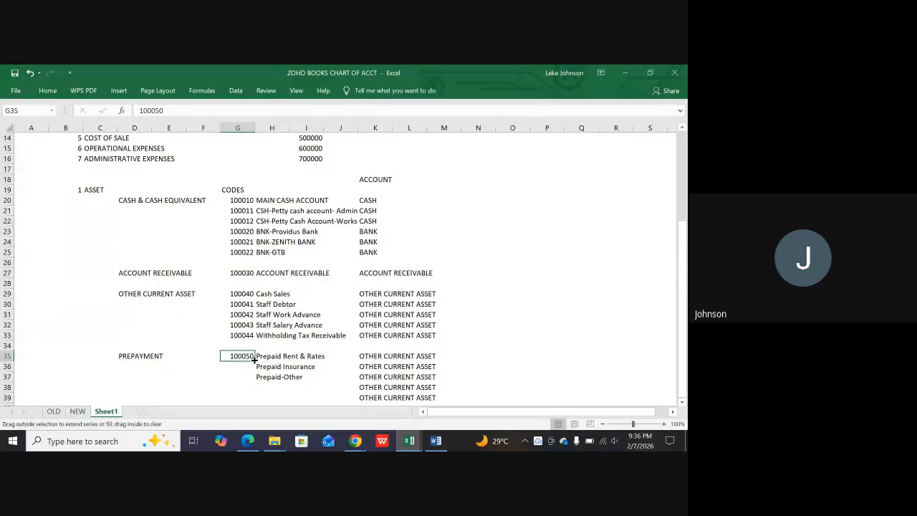
pyautogui.moveTo(254, 360); pyautogui.dragTo(255, 384)
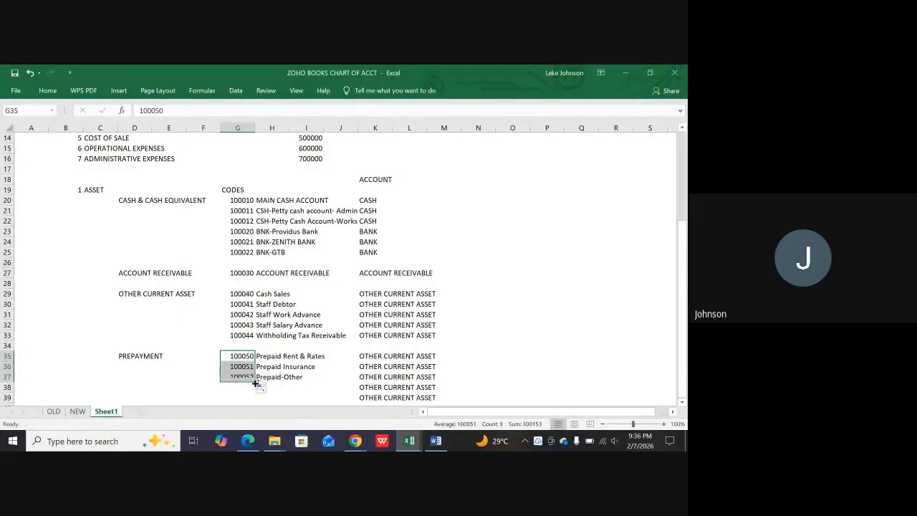
pyautogui.click(365, 387)
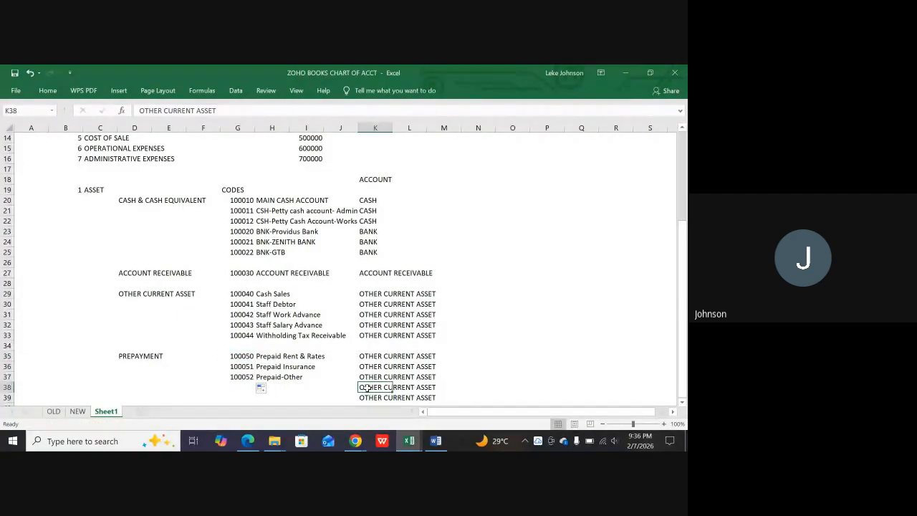
pyautogui.moveTo(365, 387); pyautogui.dragTo(365, 395)
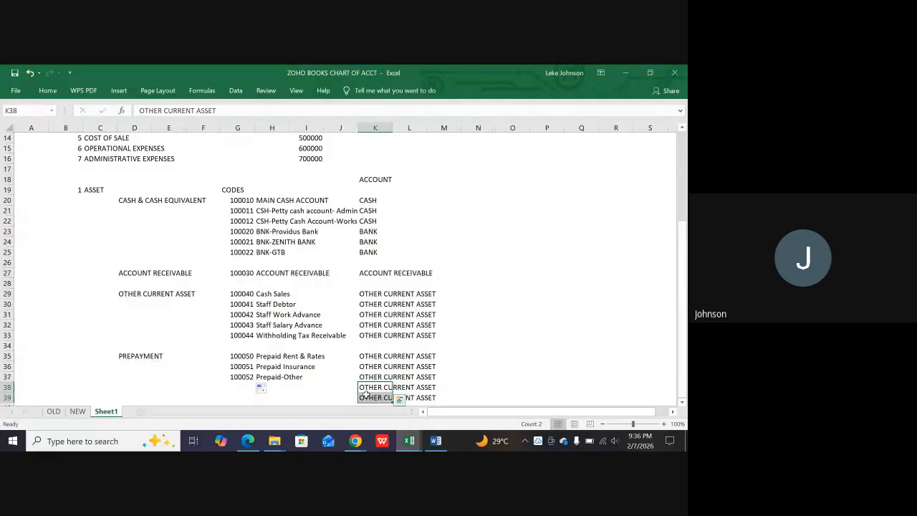
pyautogui.press('Delete')
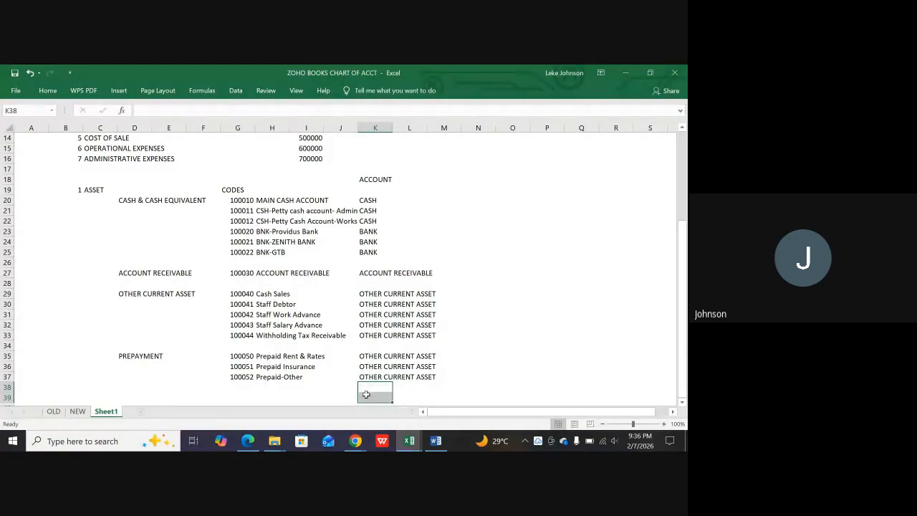
pyautogui.scroll(-1, 212, 384)
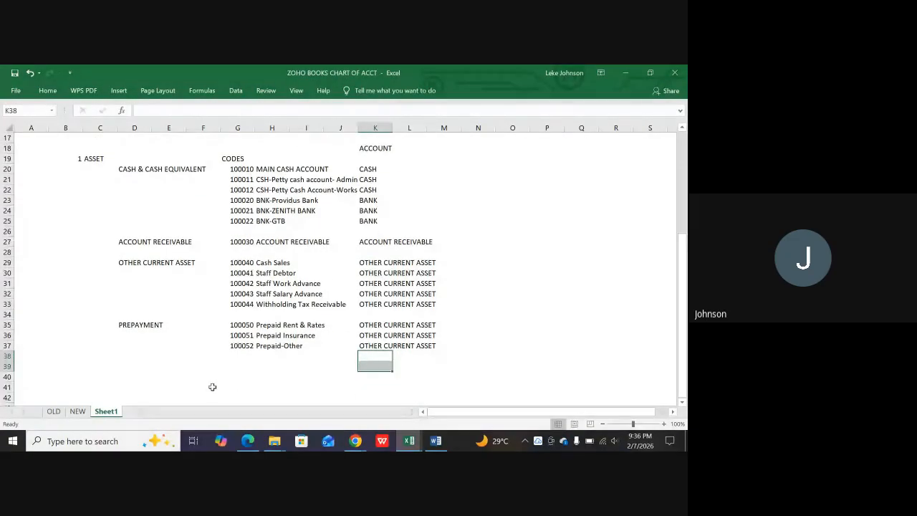
# Start the INVENTORY group in row 39 with code 100060.
pyautogui.click(205, 376)
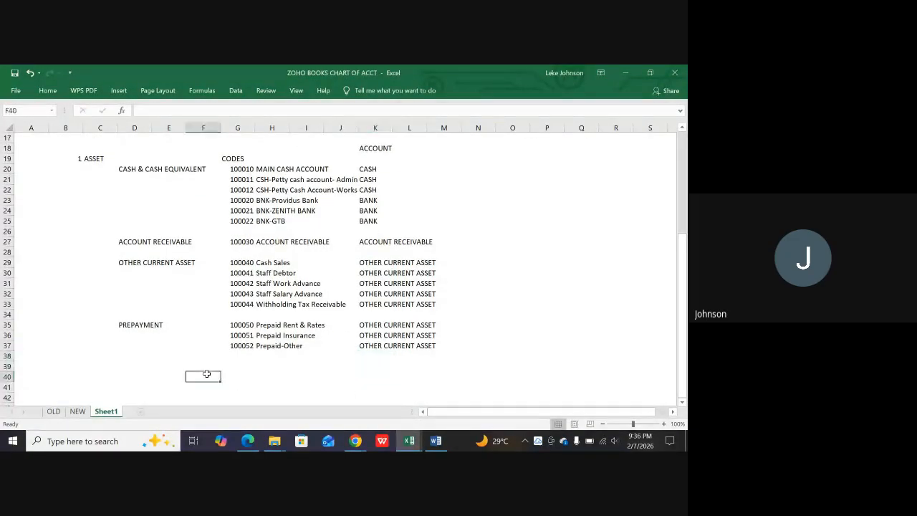
pyautogui.click(141, 366)
pyautogui.write('INVENT')
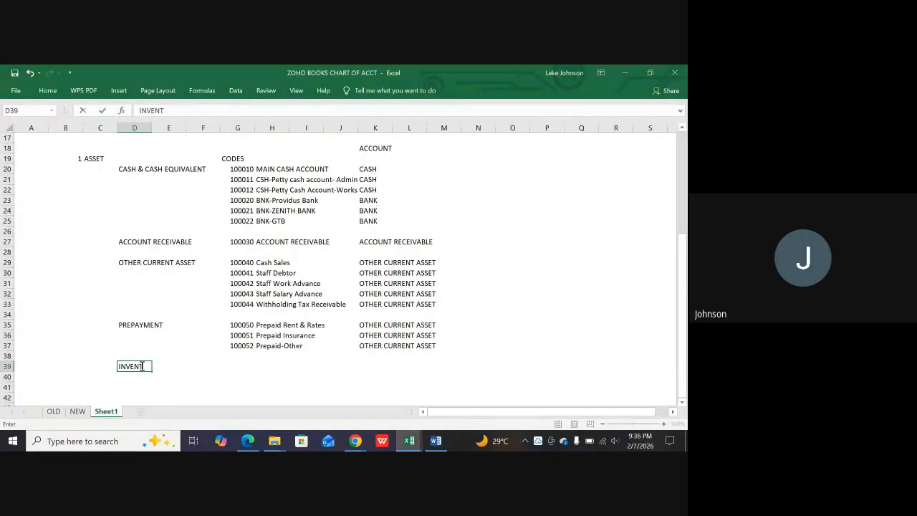
pyautogui.write('ORY')
pyautogui.press('Tab')
pyautogui.press('Tab')
pyautogui.press('Tab')
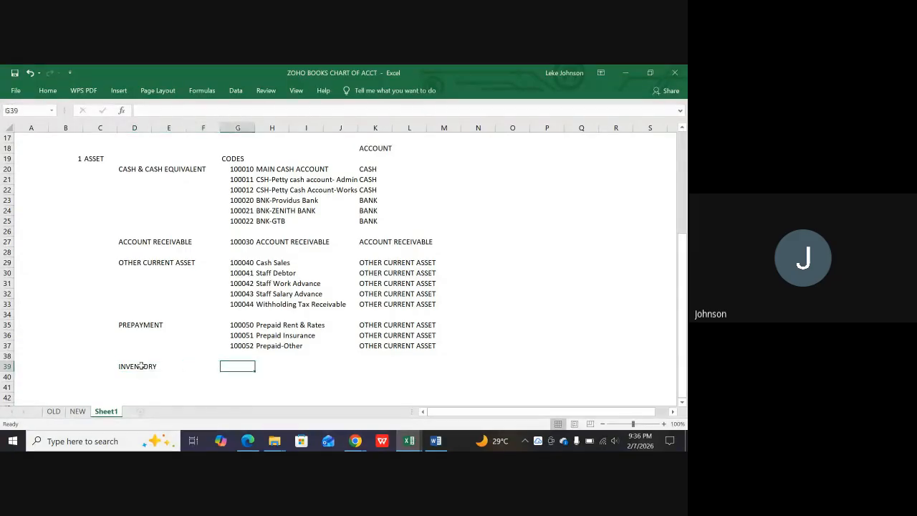
pyautogui.write('10')
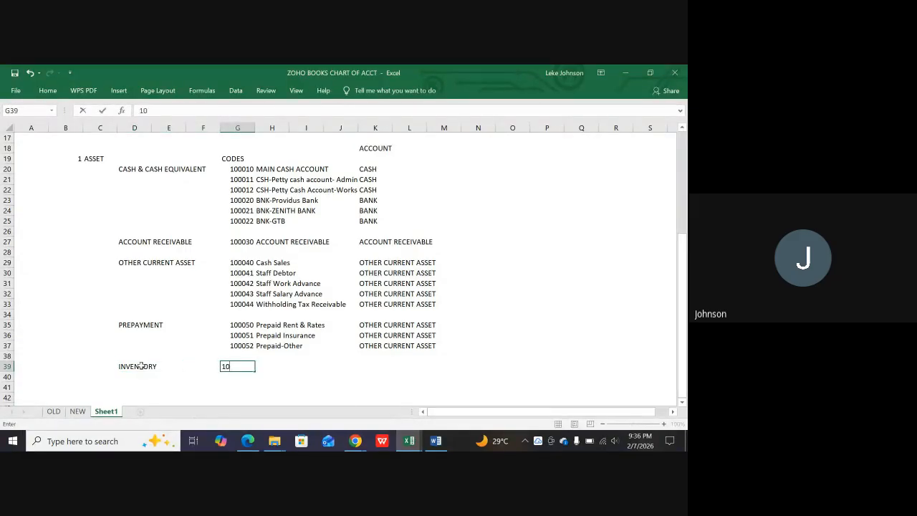
pyautogui.write('0060')
pyautogui.press('Tab')
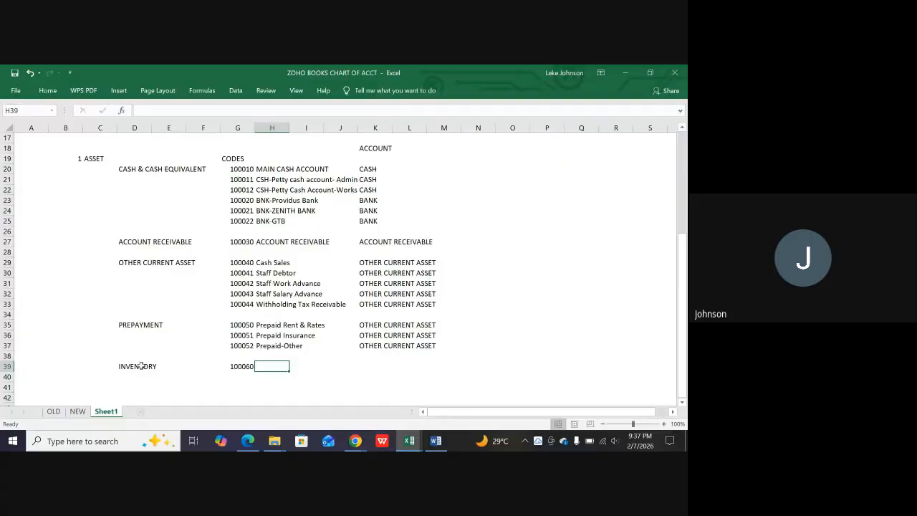
# Name the inventory account STK-Spare Part and give it the type Stocik.
pyautogui.write('ST')
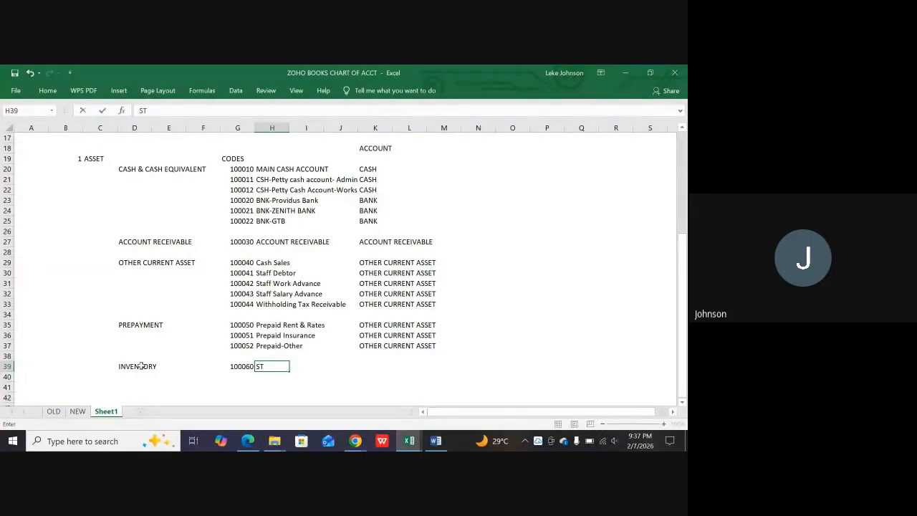
pyautogui.write('K_')
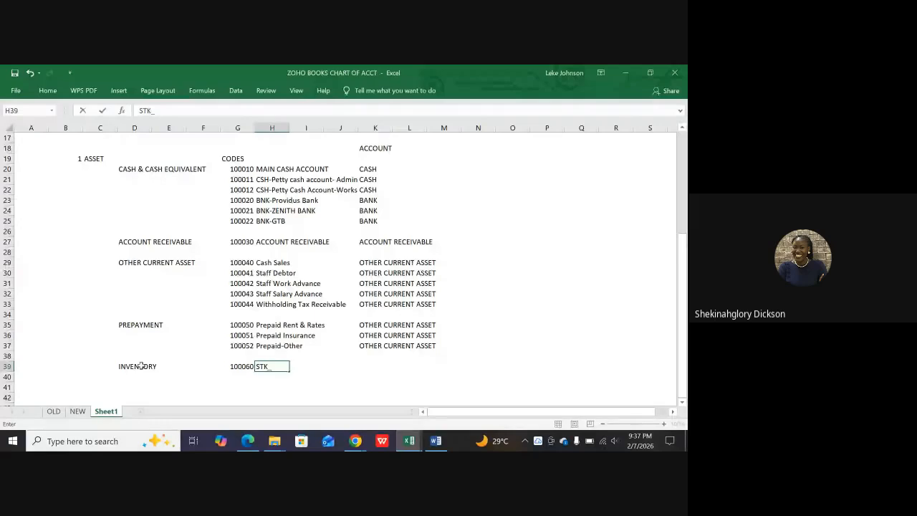
pyautogui.press('BackSpace')
pyautogui.write('-')
pyautogui.write('S')
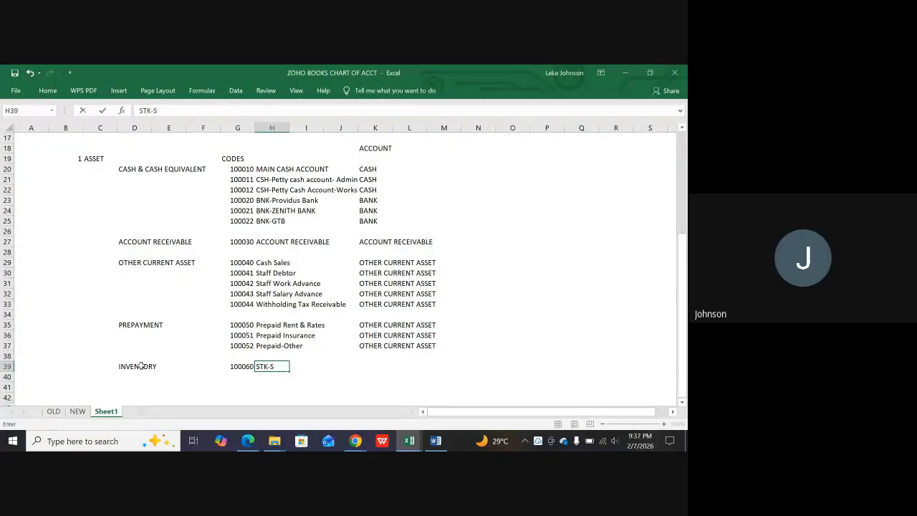
pyautogui.write('pare')
pyautogui.write('Part')
pyautogui.press('Tab')
pyautogui.press('Tab')
pyautogui.press('Tab')
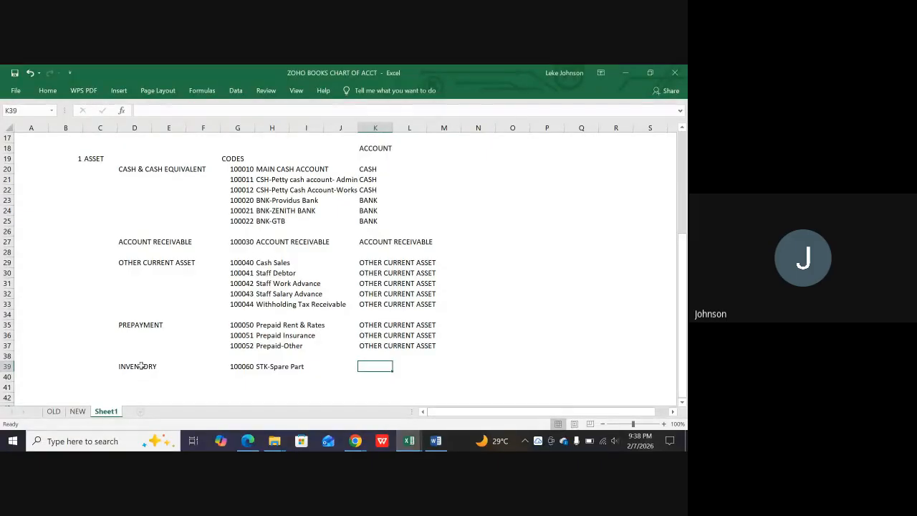
pyautogui.write('S')
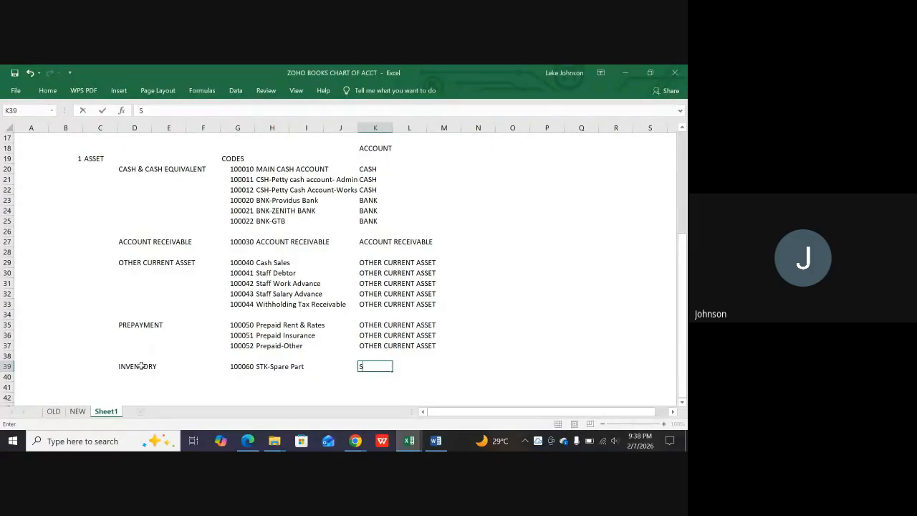
pyautogui.write('tocik')
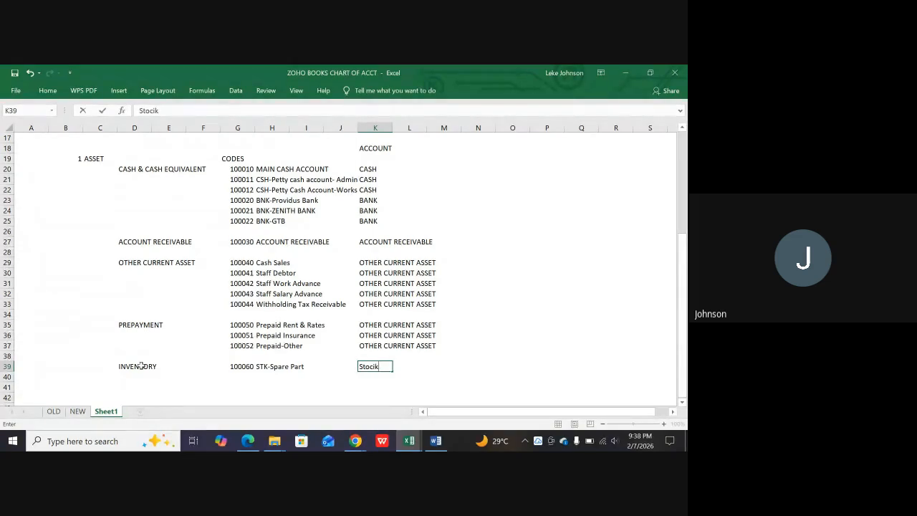
pyautogui.click(141, 372)
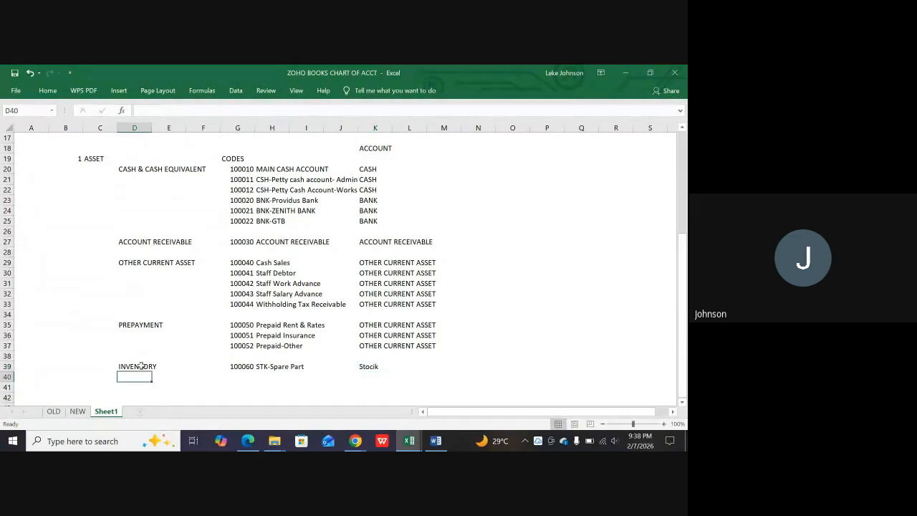
# Enter the PROPERTY, PLANT & EQUIPMENT group heading in D41.
pyautogui.press('Down')
pyautogui.write('PROPERTY')
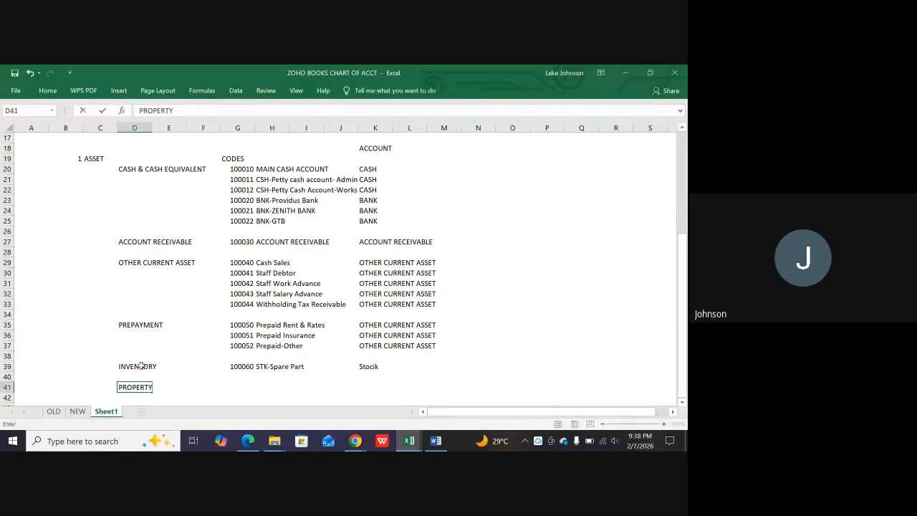
pyautogui.write(', PLANT A')
pyautogui.press('BackSpace')
pyautogui.write('& EQU')
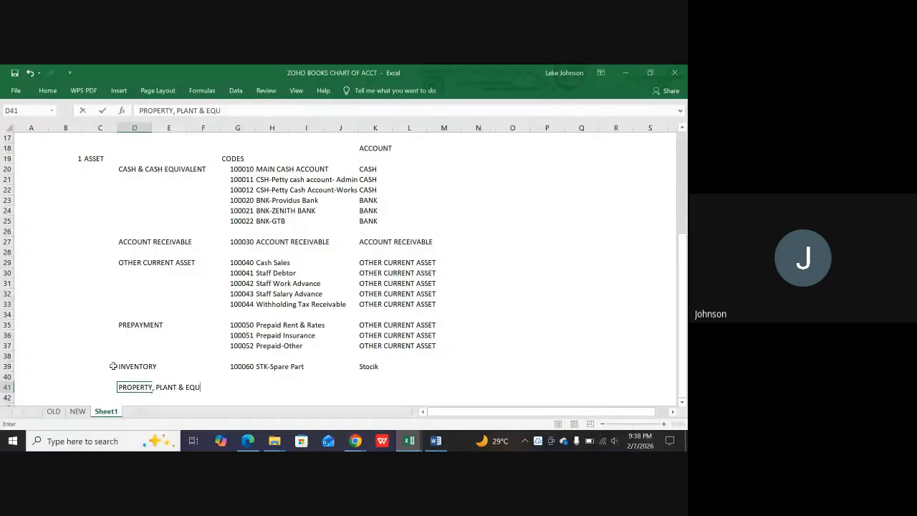
pyautogui.write('IPMENT')
pyautogui.press('Right')
pyautogui.press('Right')
pyautogui.press('Right')
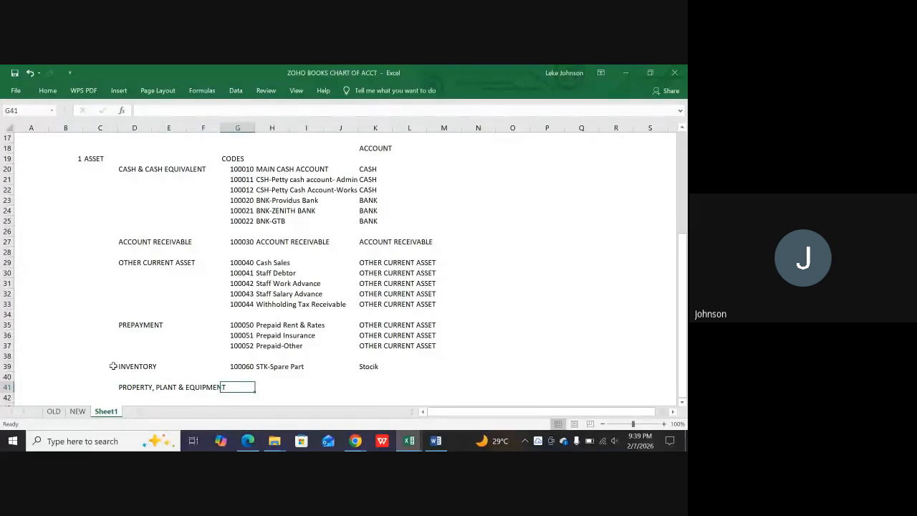
# Add code 100070 with account COST-LAND & Buiolding in row 41.
pyautogui.write('100')
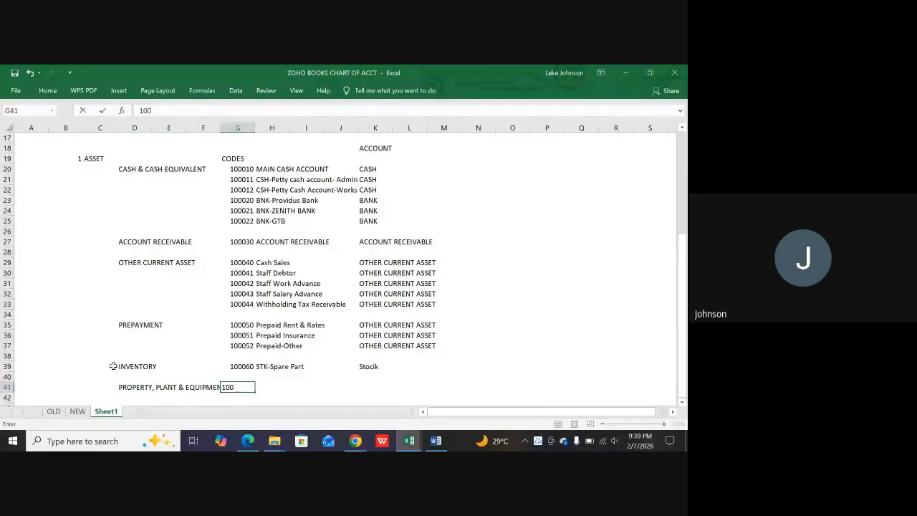
pyautogui.write('070')
pyautogui.press('Tab')
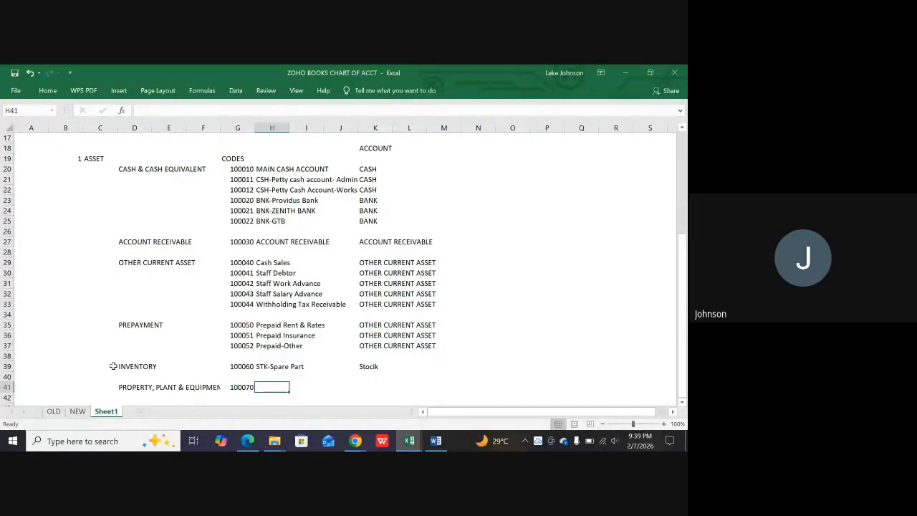
pyautogui.write('COST')
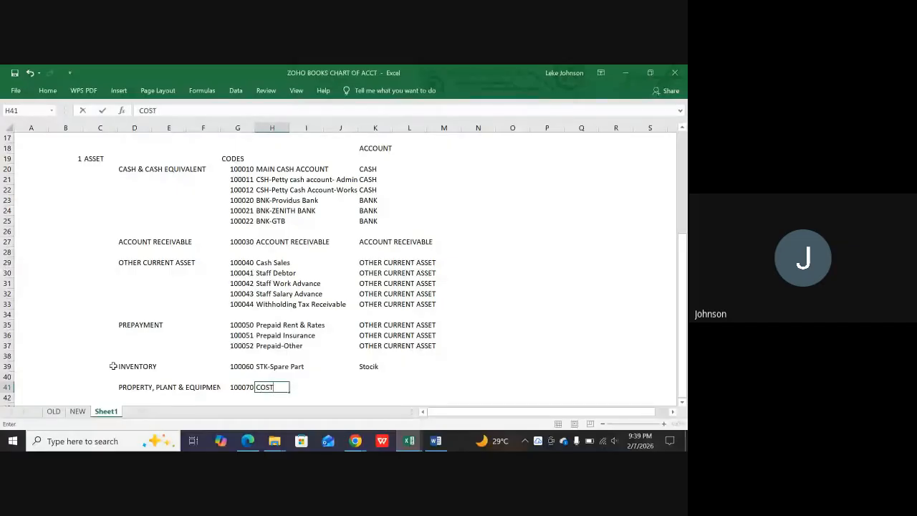
pyautogui.write('-LAND & BUioldin')
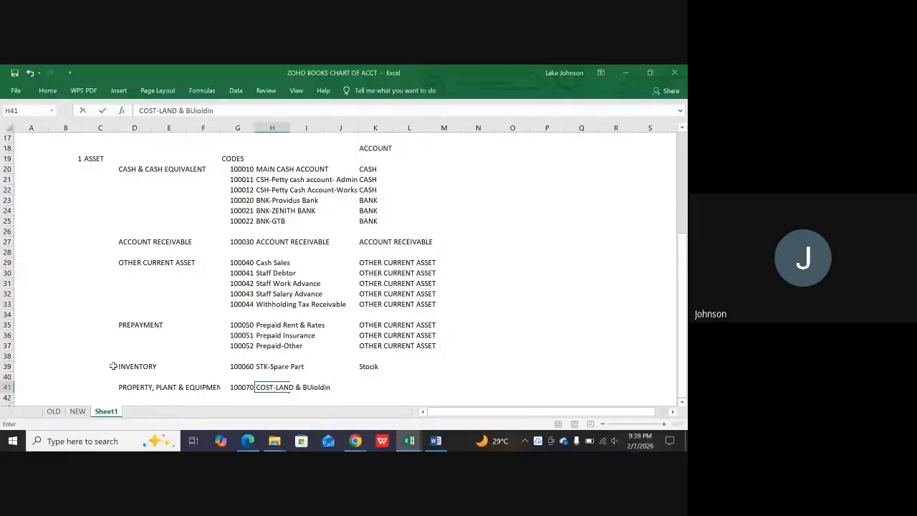
pyautogui.write('g')
pyautogui.press('Tab')
pyautogui.press('Tab')
pyautogui.press('Tab')
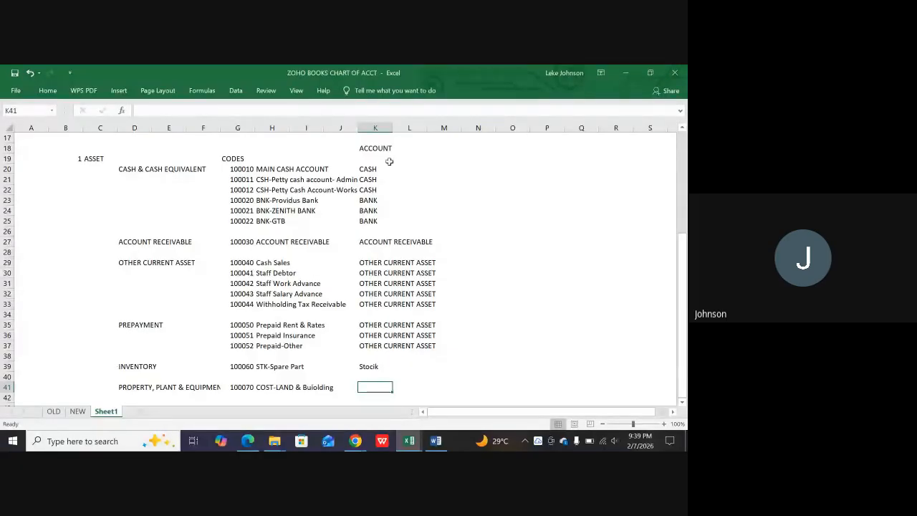
# Change the K18 column heading from ACCOUNT to ACCOUNT TYPE.
pyautogui.click(380, 149)
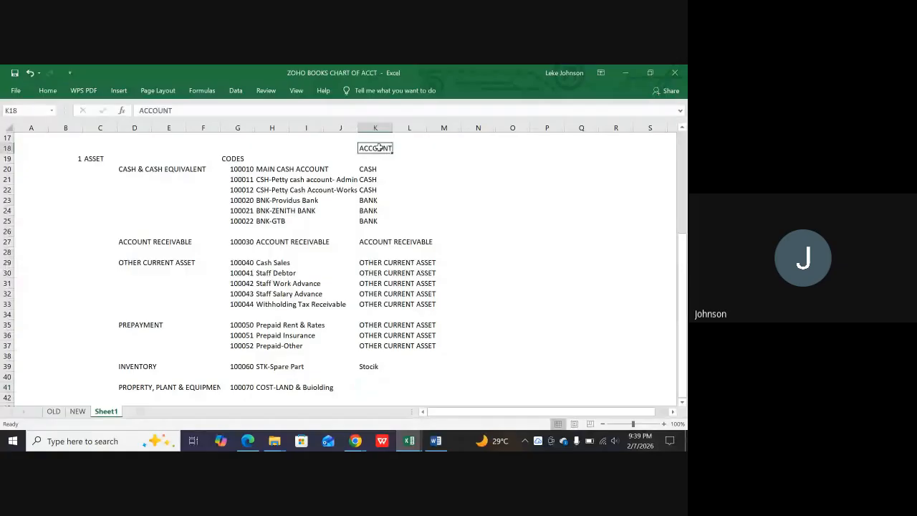
pyautogui.scroll(5, 368, 169)
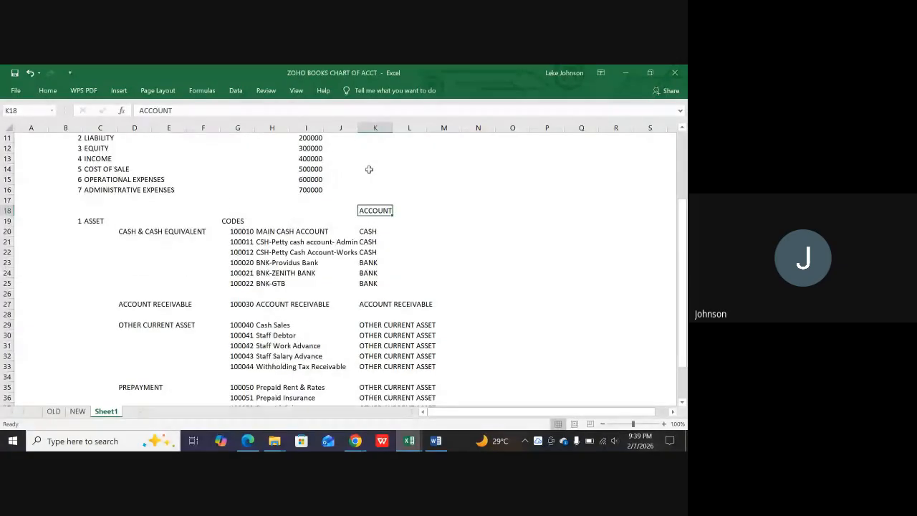
pyautogui.scroll(-3, 373, 181)
pyautogui.click(195, 111)
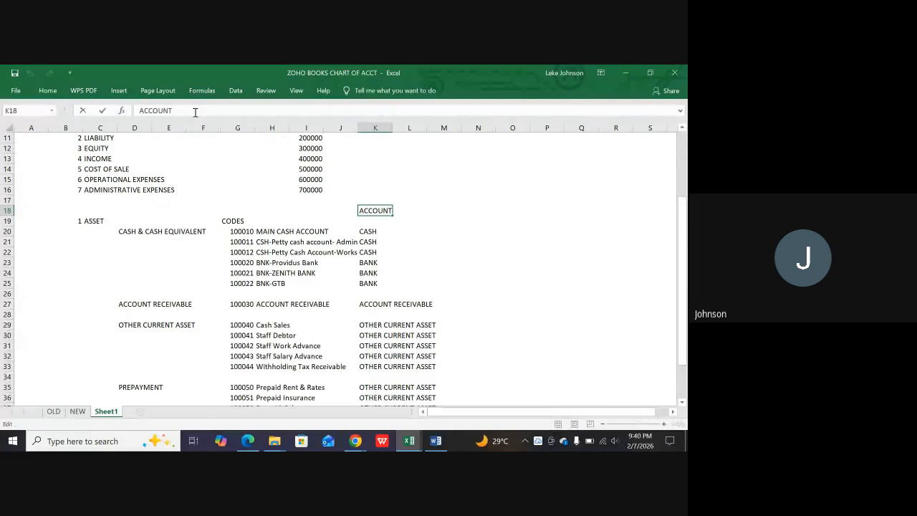
pyautogui.write('TYPE')
pyautogui.press('Tab')
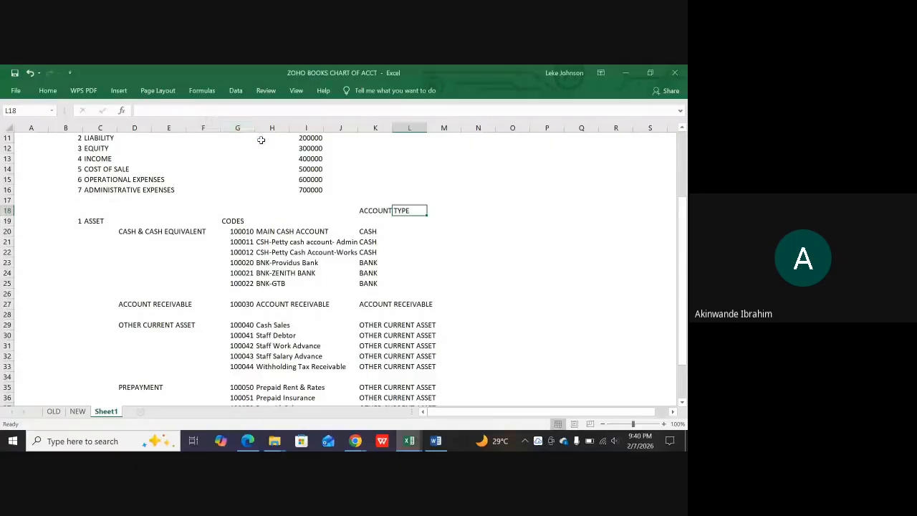
pyautogui.scroll(-5, 362, 228)
pyautogui.scroll(-1, 373, 272)
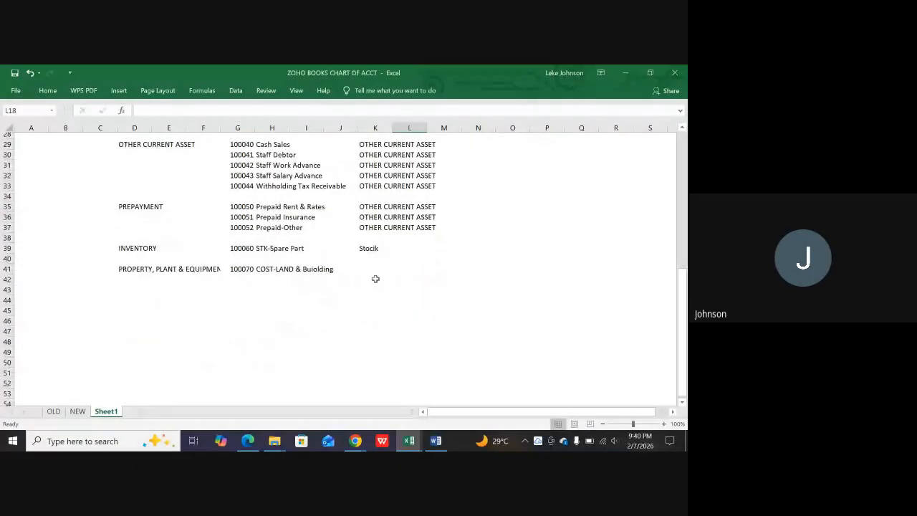
pyautogui.click(373, 262)
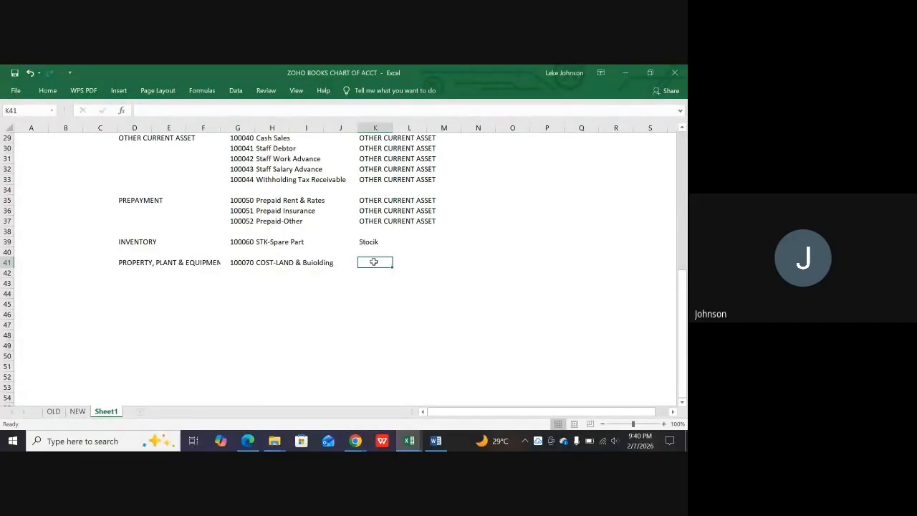
pyautogui.write('FIXED')
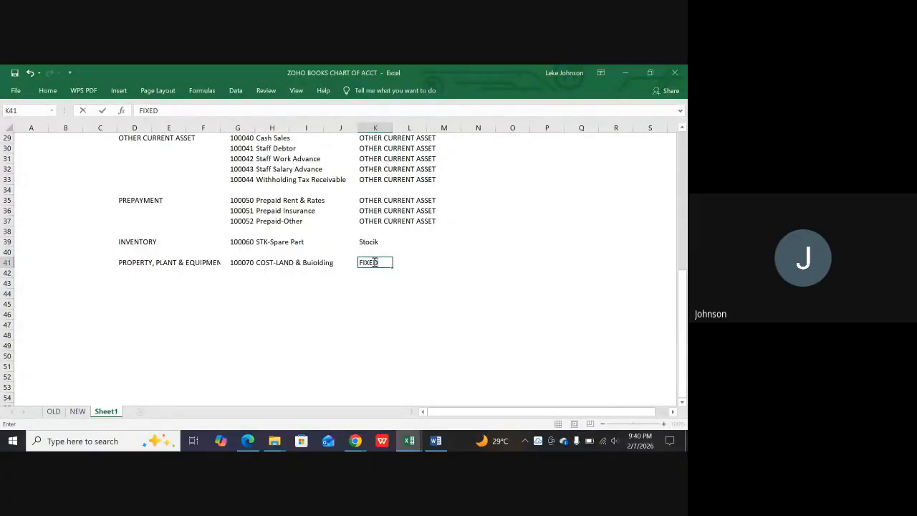
pyautogui.press('Return')
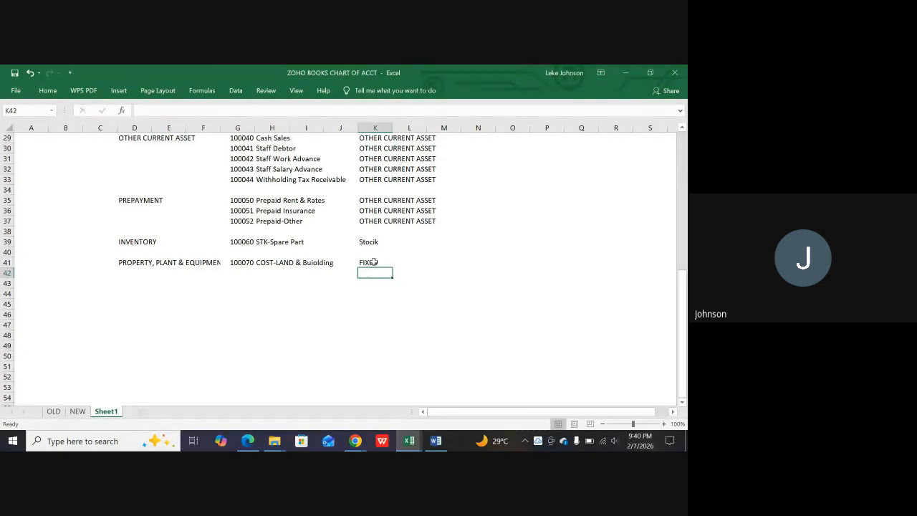
pyautogui.click(267, 274)
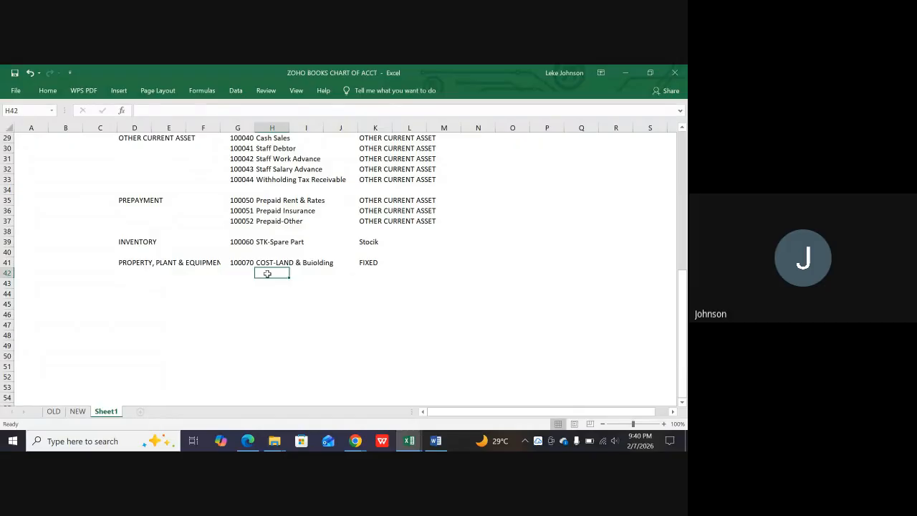
# Add COST-Plant & Machinery in H42 and copy the FIXED type down into K42.
pyautogui.write('CO')
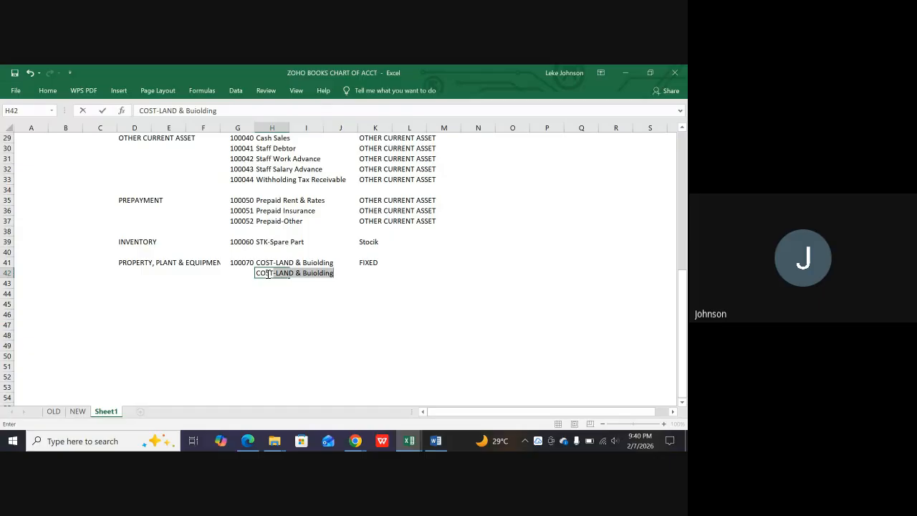
pyautogui.write('_')
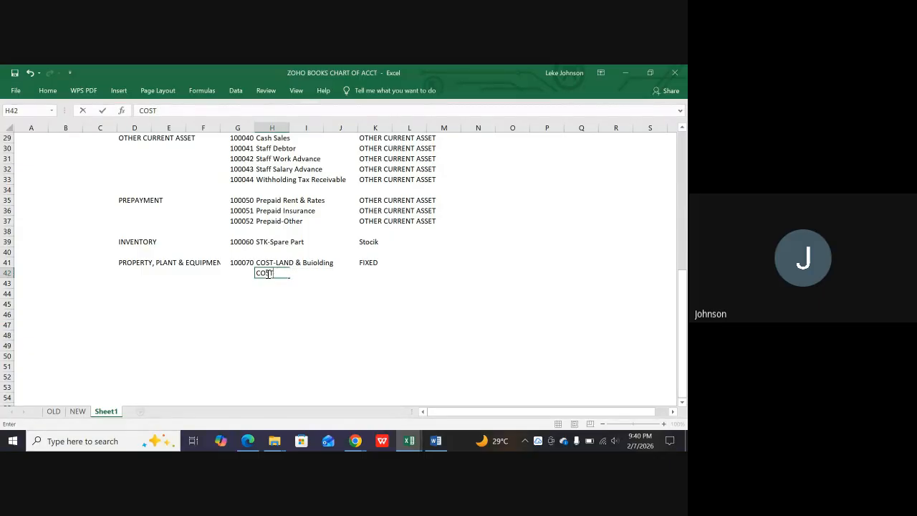
pyautogui.write('-')
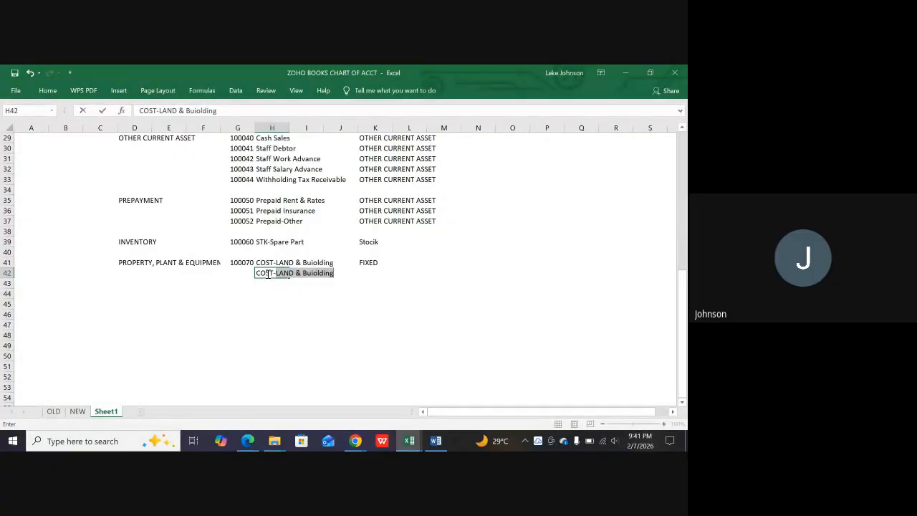
pyautogui.write('Plam')
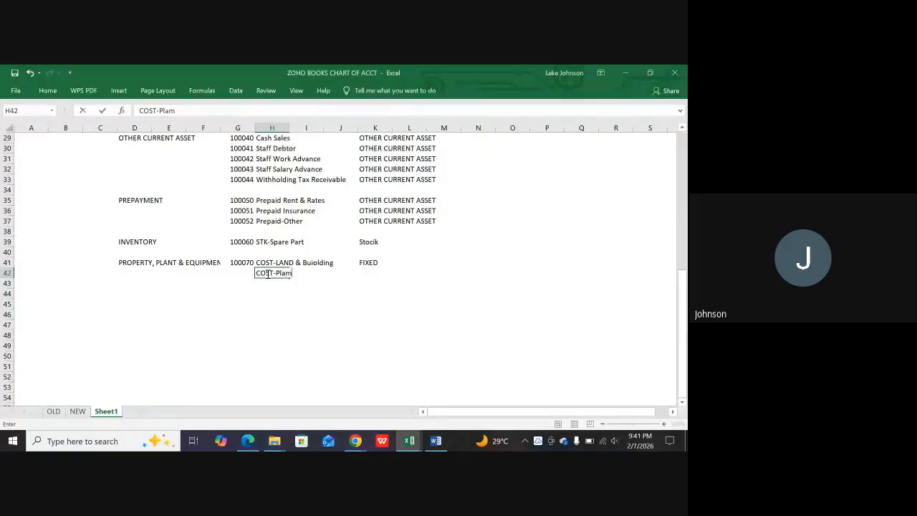
pyautogui.press('BackSpace')
pyautogui.write('nt & Machinery')
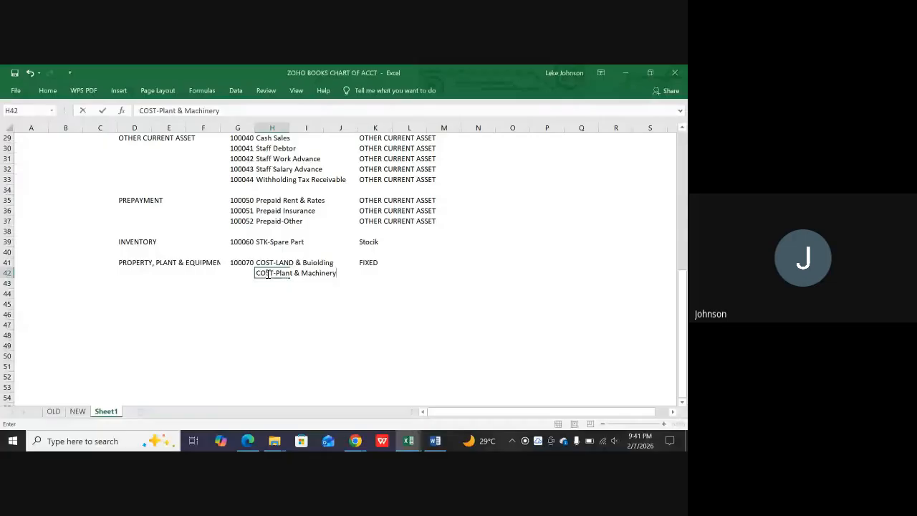
pyautogui.press('Tab')
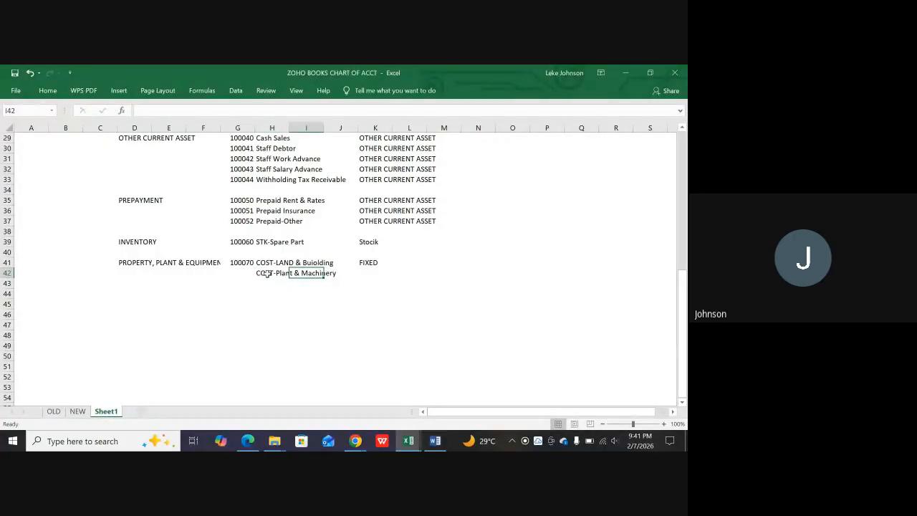
pyautogui.press('Tab')
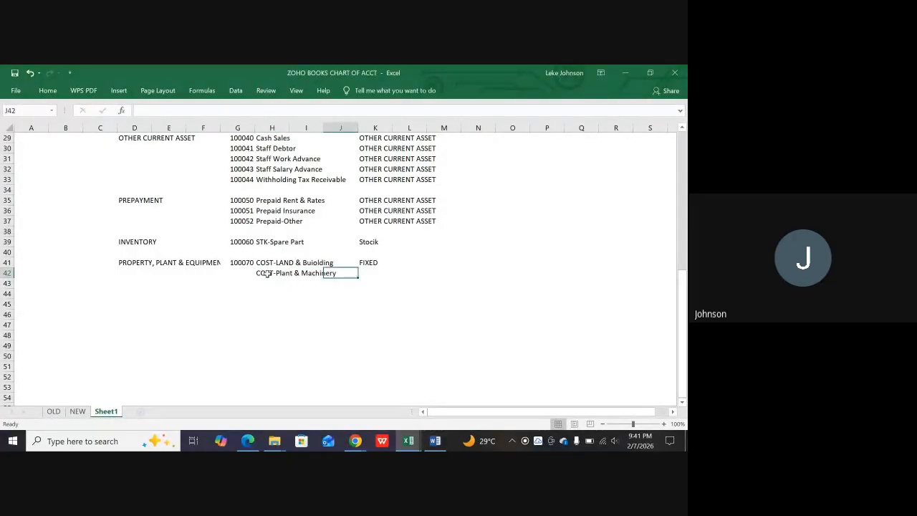
pyautogui.press('Tab')
pyautogui.hotkey('ctrl', 'd')
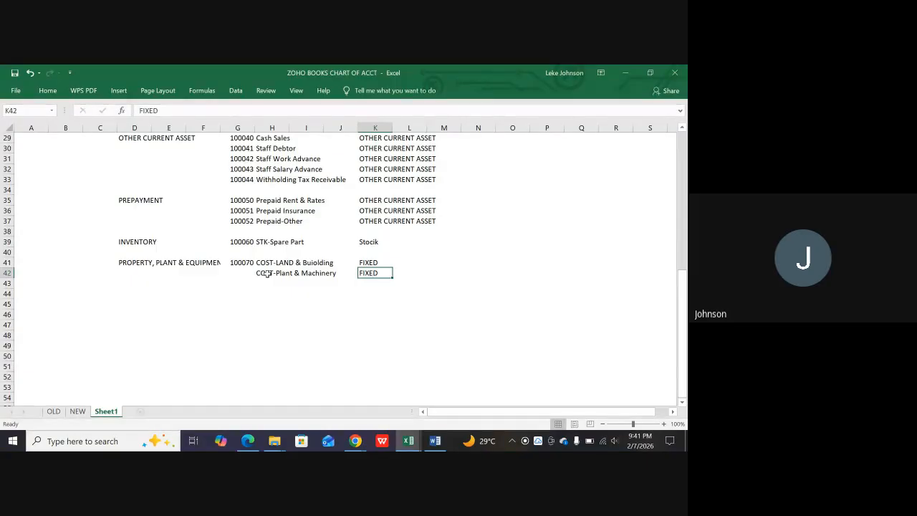
# Enter FIXED ASSET in K41 and copy it down through K42 to K46.
pyautogui.doubleClick(370, 262)
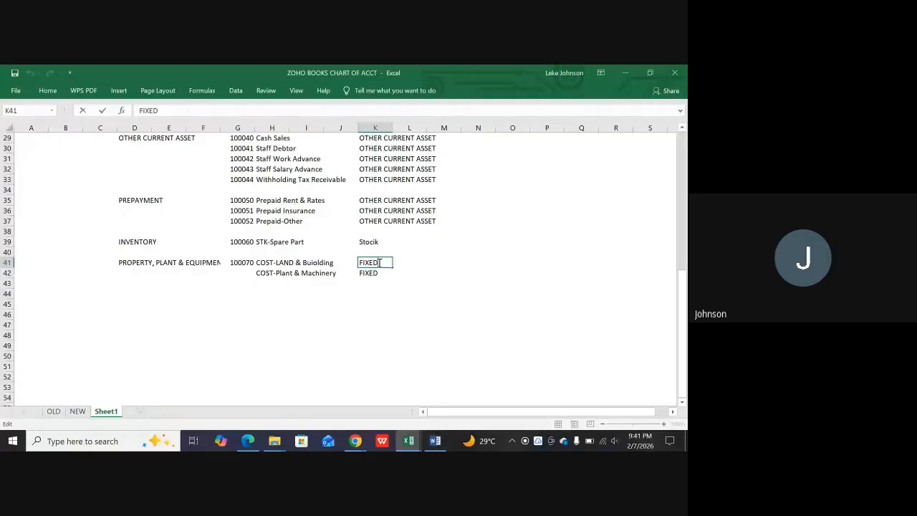
pyautogui.write('ASS')
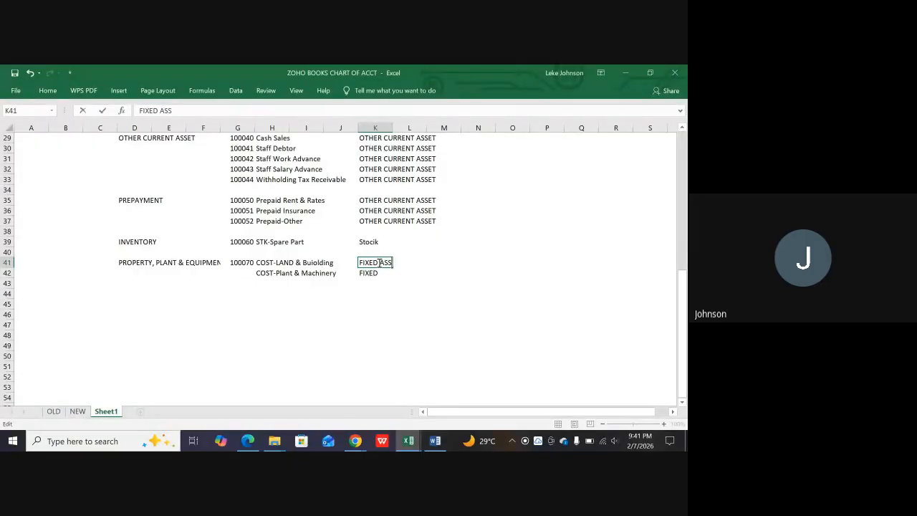
pyautogui.write('ET')
pyautogui.press('Return')
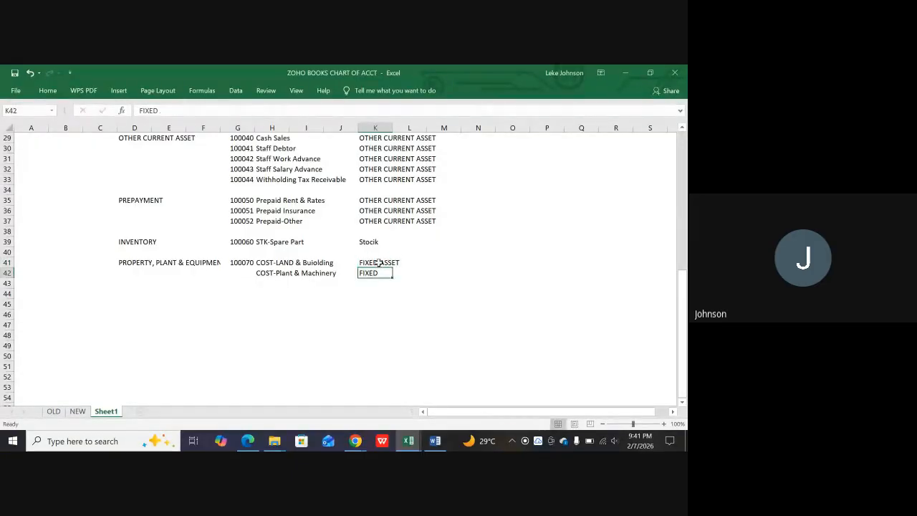
pyautogui.hotkey('ctrl', 'd')
pyautogui.hotkey('ctrl', 'c')
pyautogui.moveTo(370, 283); pyautogui.dragTo(371, 309)
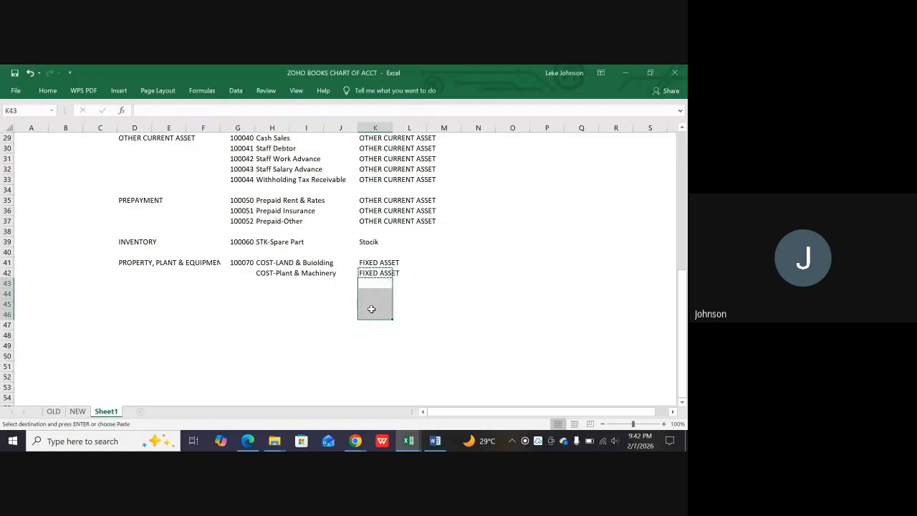
pyautogui.hotkey('ctrl', 'v')
pyautogui.click(274, 284)
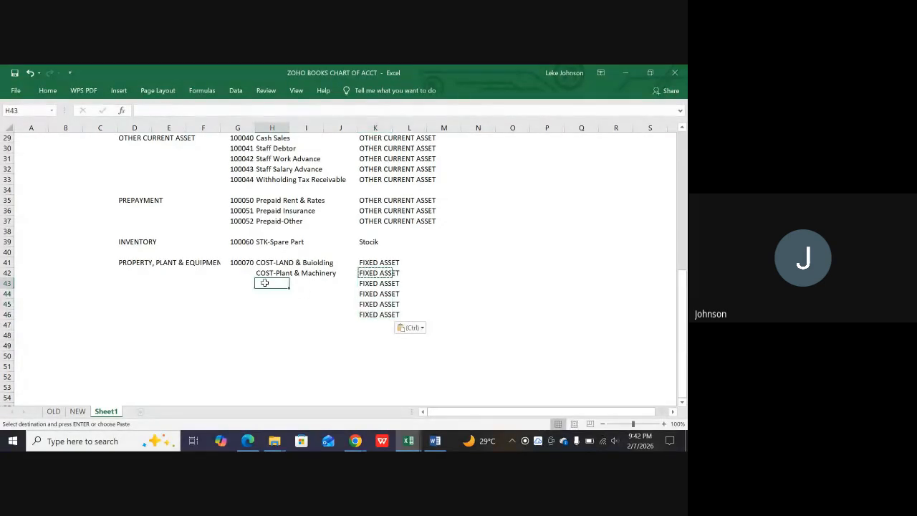
# Enter COST-Motor Vehicle in H43, removing the extra space after the hyphen.
pyautogui.write('CO')
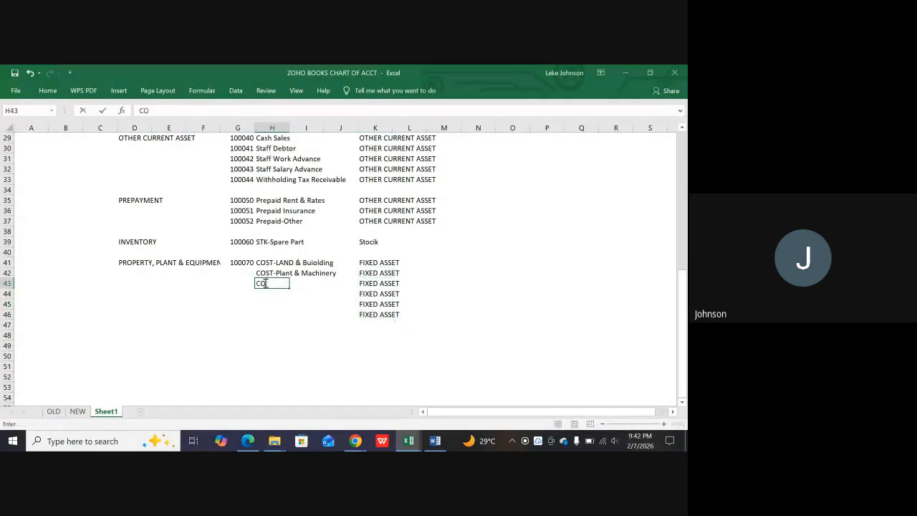
pyautogui.write('ST- Motor Vehicle')
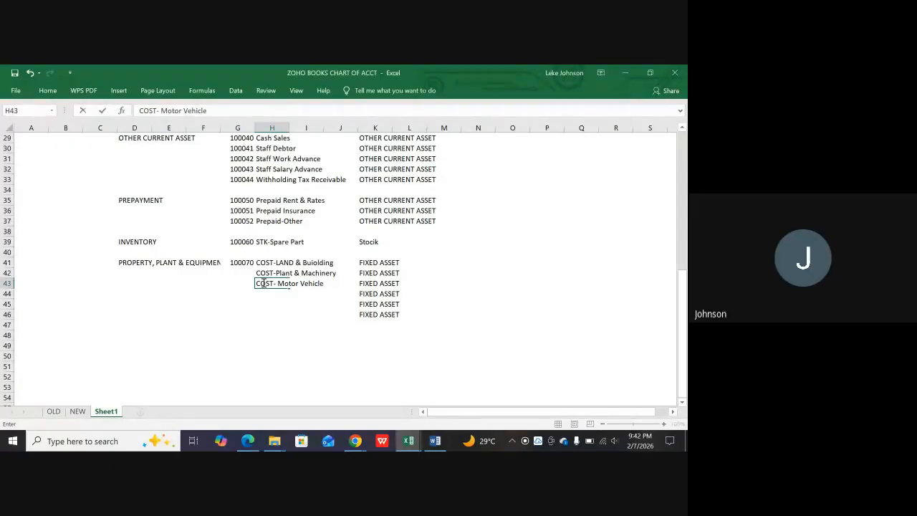
pyautogui.press('Return')
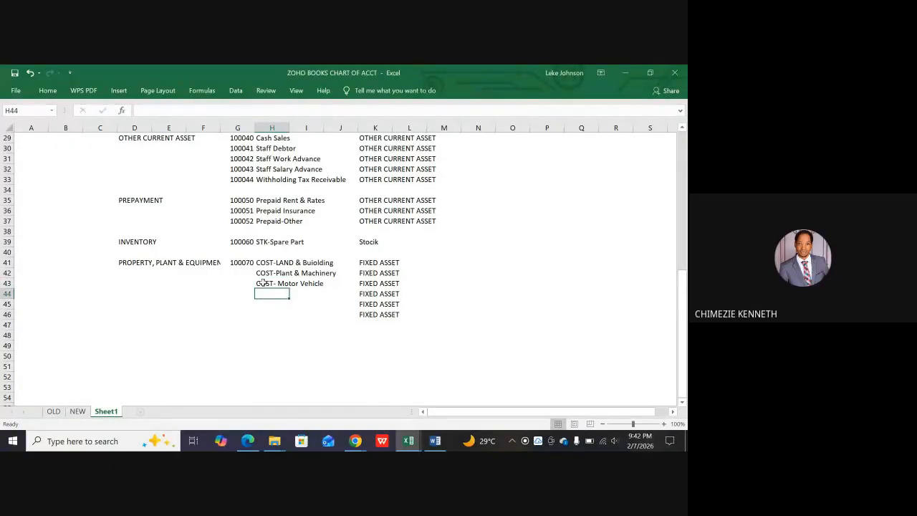
pyautogui.write('Co')
pyautogui.press('BackSpace')
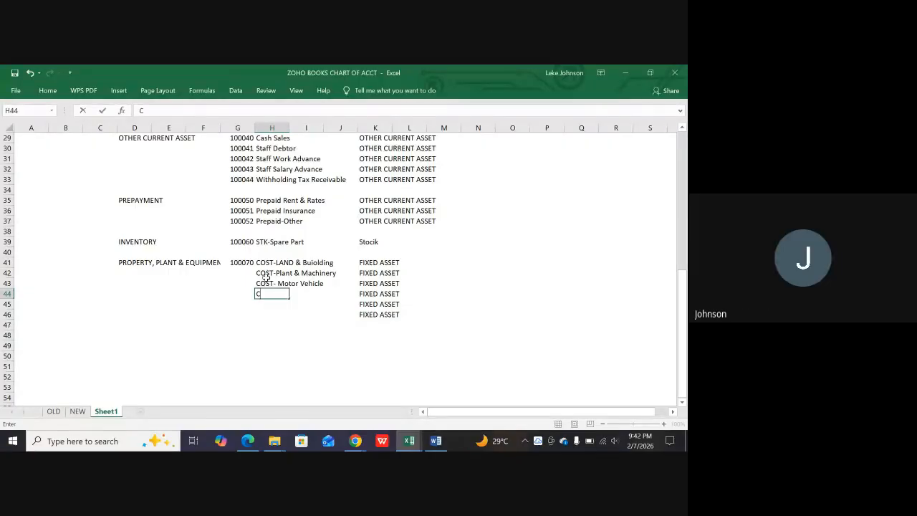
pyautogui.doubleClick(279, 284)
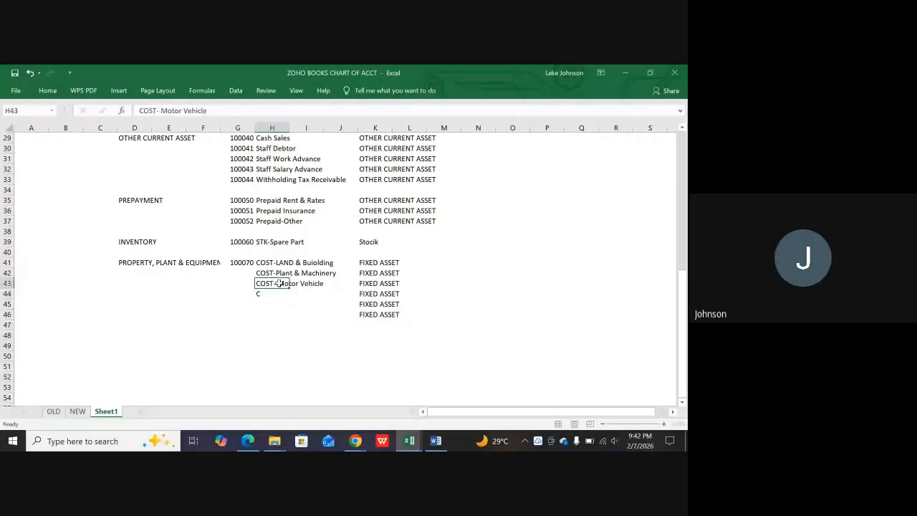
pyautogui.press('BackSpace')
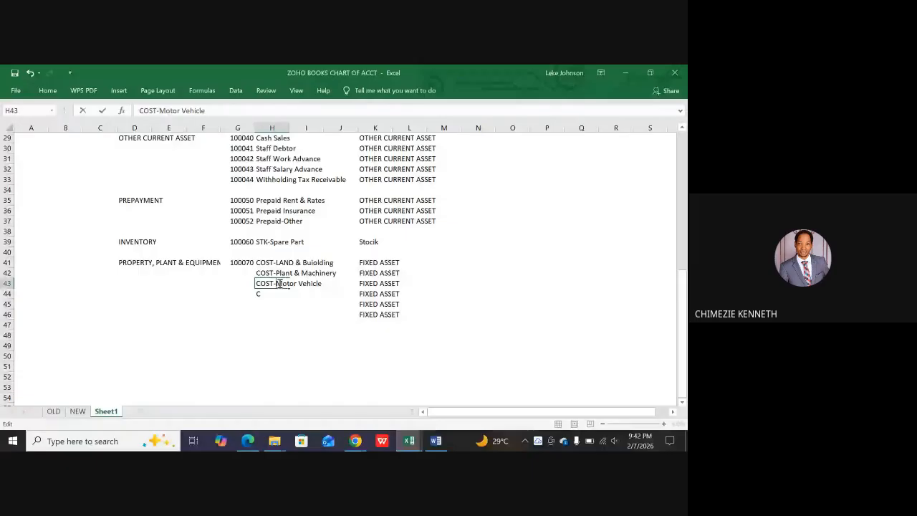
pyautogui.click(261, 294)
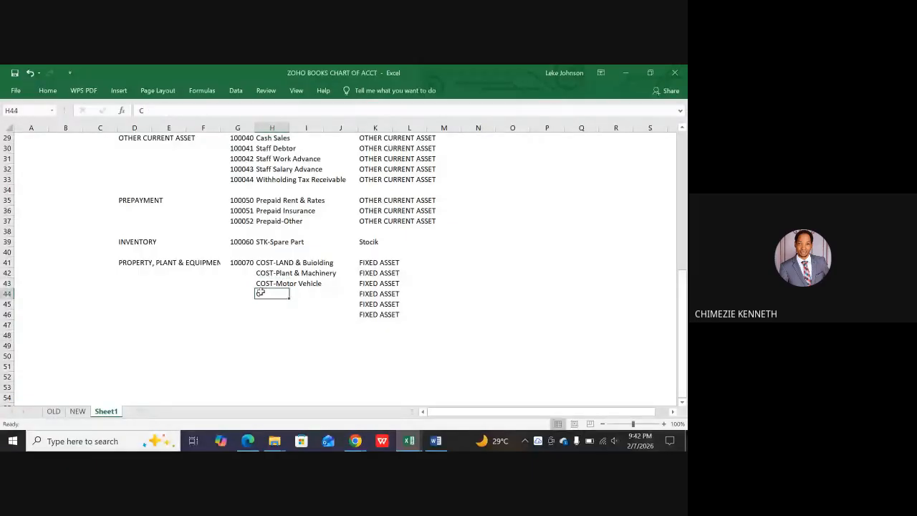
# Enter the office equipment cost account in H44, correcting the typos.
pyautogui.write('COST_')
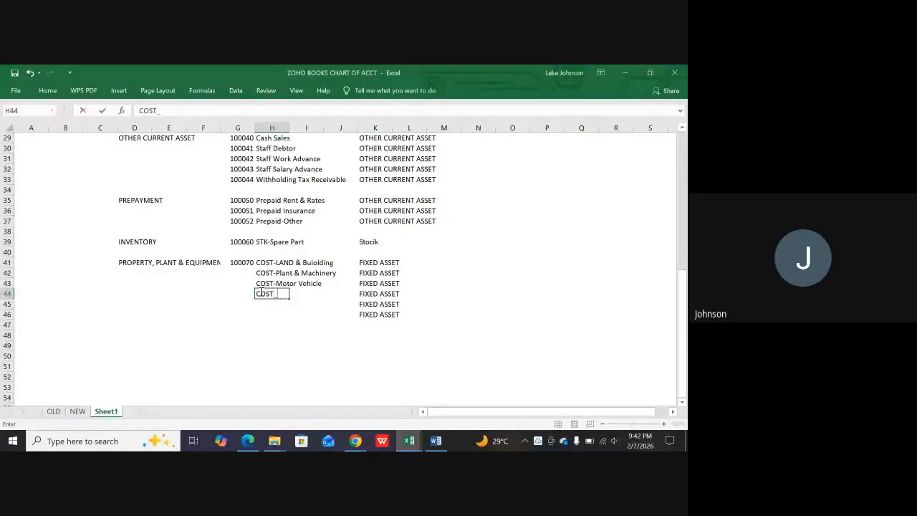
pyautogui.press('BackSpace')
pyautogui.write('_')
pyautogui.press('BackSpace')
pyautogui.write('-OFFICE EQU')
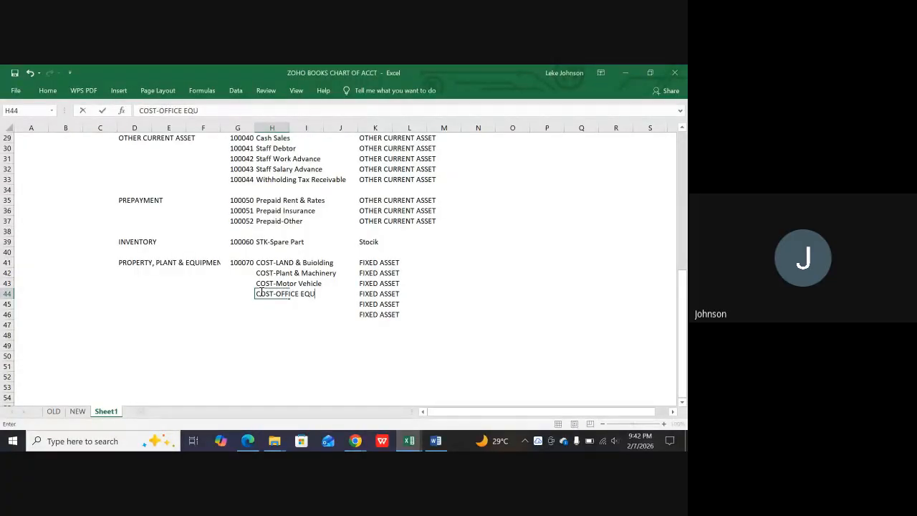
pyautogui.write('P')
pyautogui.press('BackSpace')
pyautogui.write('IPMENT')
pyautogui.press('Return')
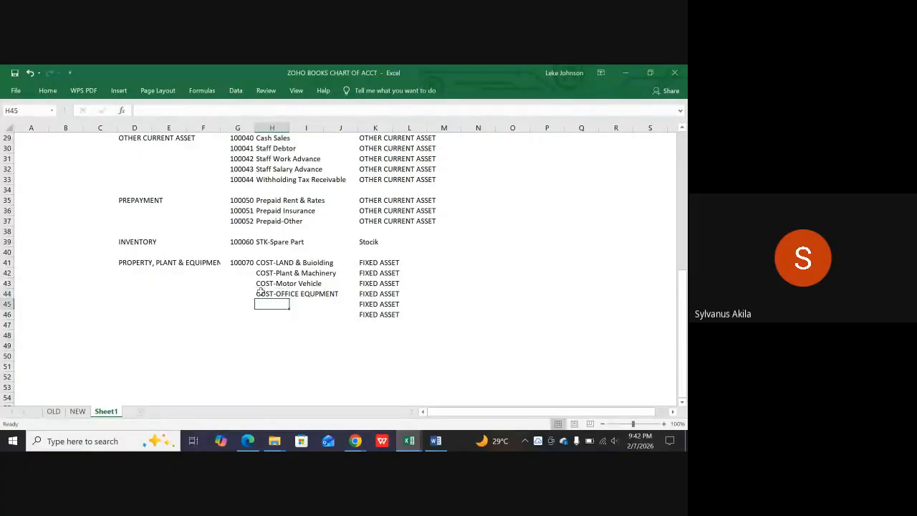
# Enter COST-FURNITURE & FITTINGS in H45.
pyautogui.write('COST-')
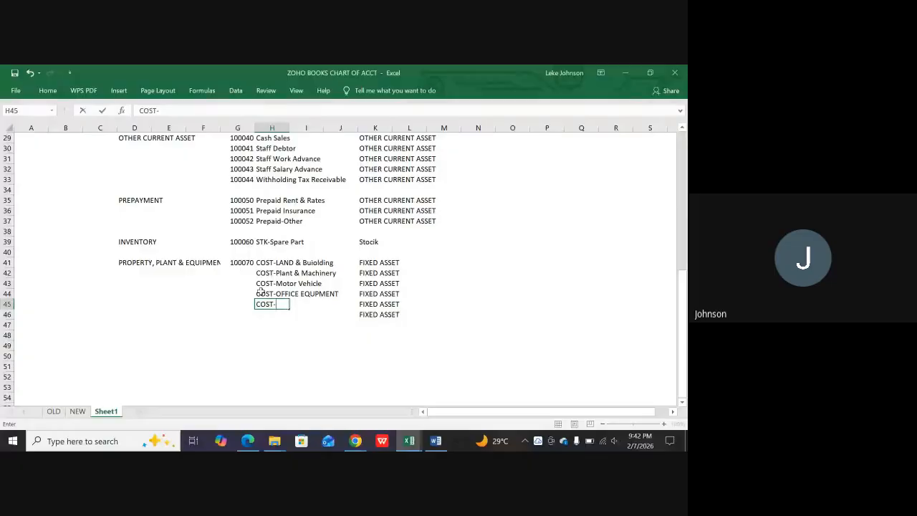
pyautogui.write('FUR')
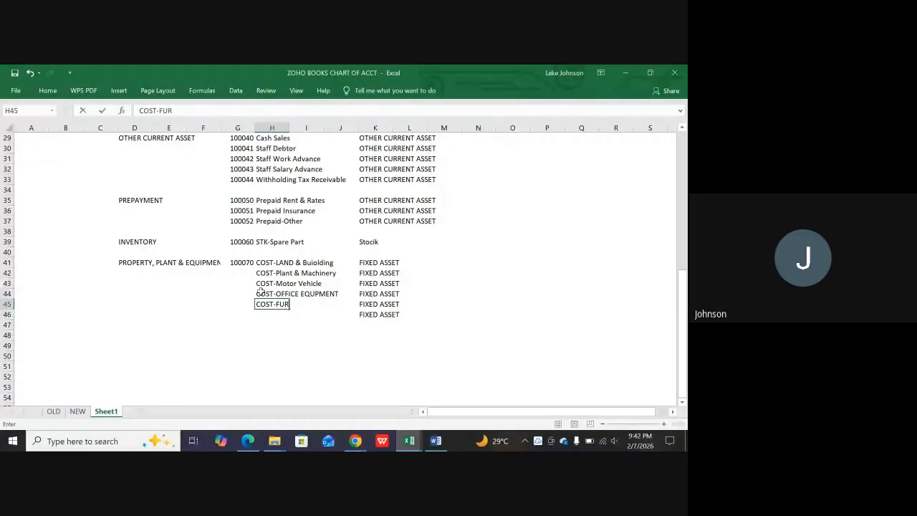
pyautogui.write('NITURE & FITT')
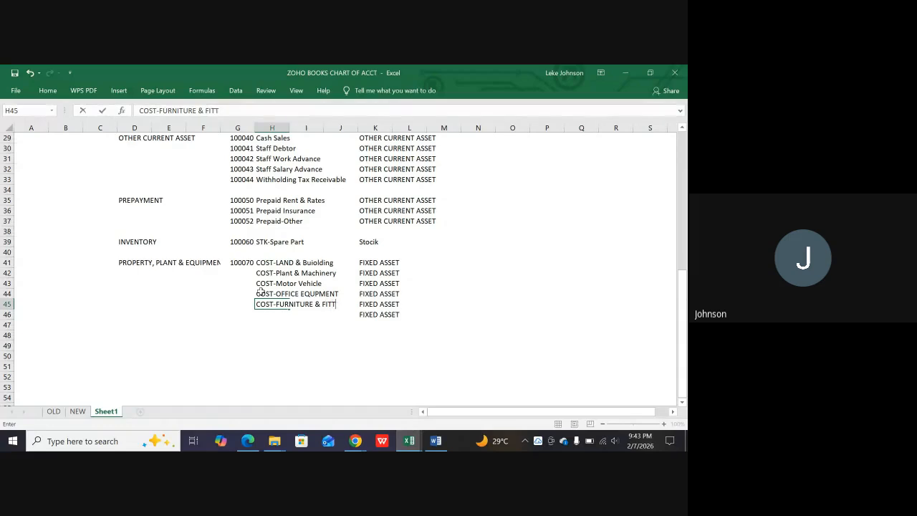
pyautogui.write('INGS')
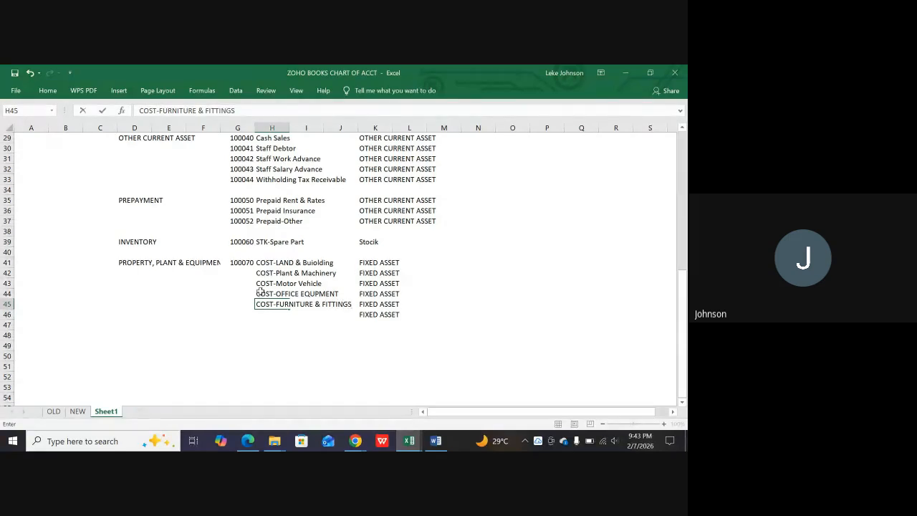
pyautogui.press('Return')
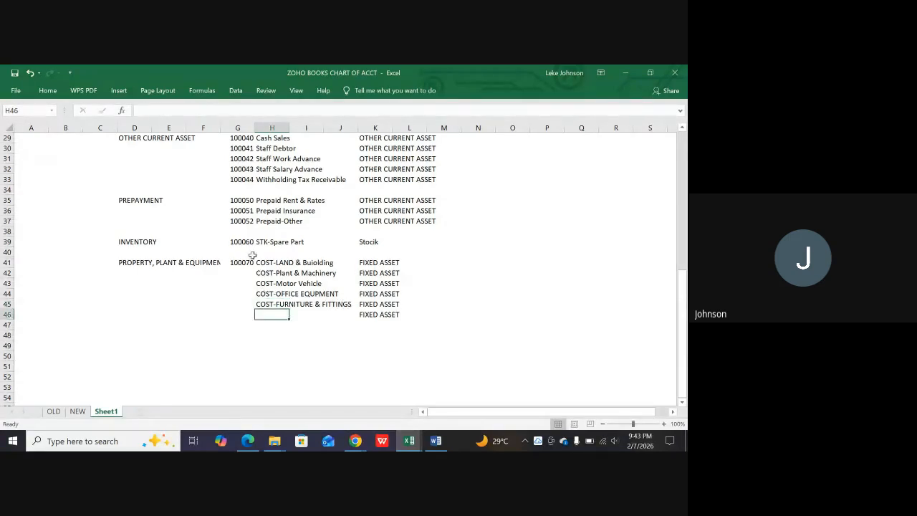
pyautogui.click(239, 263)
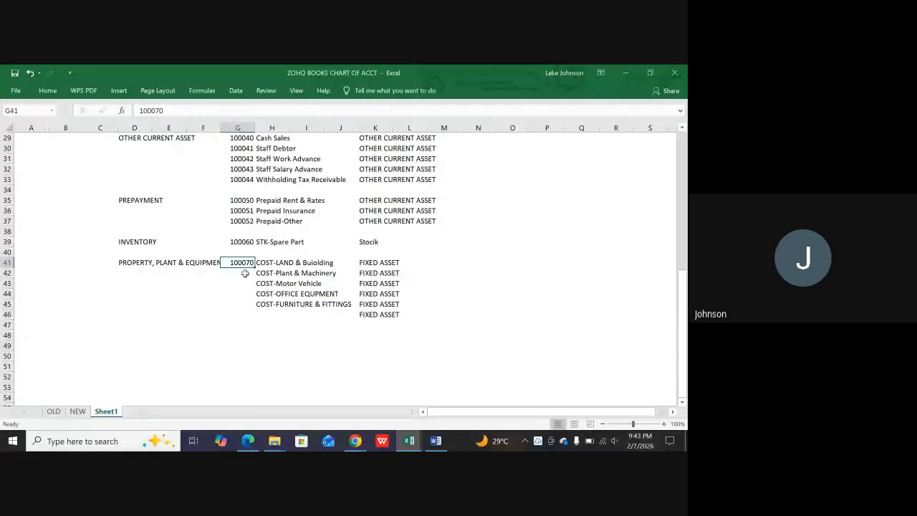
# Fill the codes in column G down to row 51 as the series 100071–100080.
pyautogui.moveTo(254, 267); pyautogui.dragTo(245, 371)
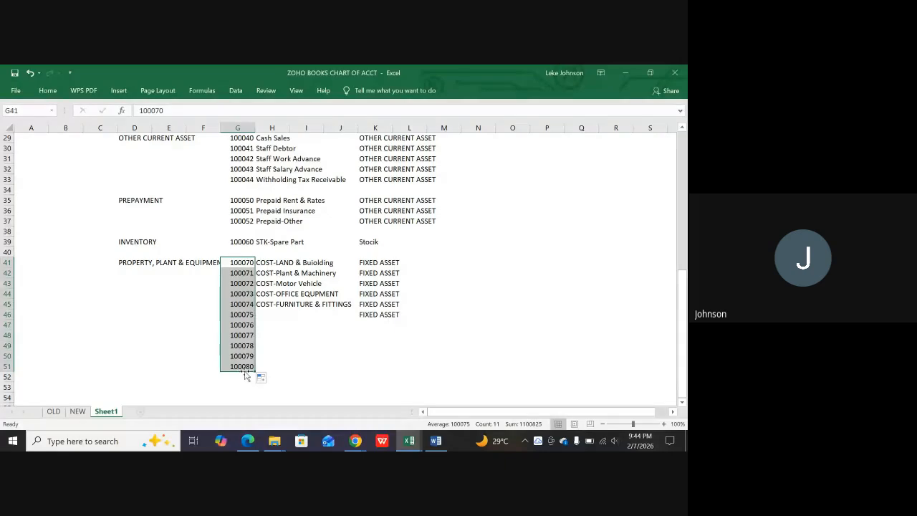
pyautogui.click(266, 316)
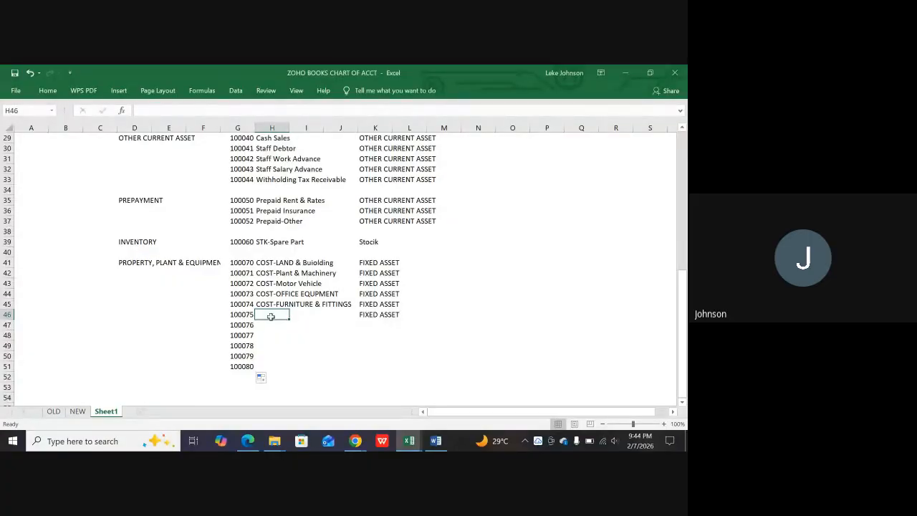
# Copy the five cost account names from H41:H45 into H46:H50.
pyautogui.write('A')
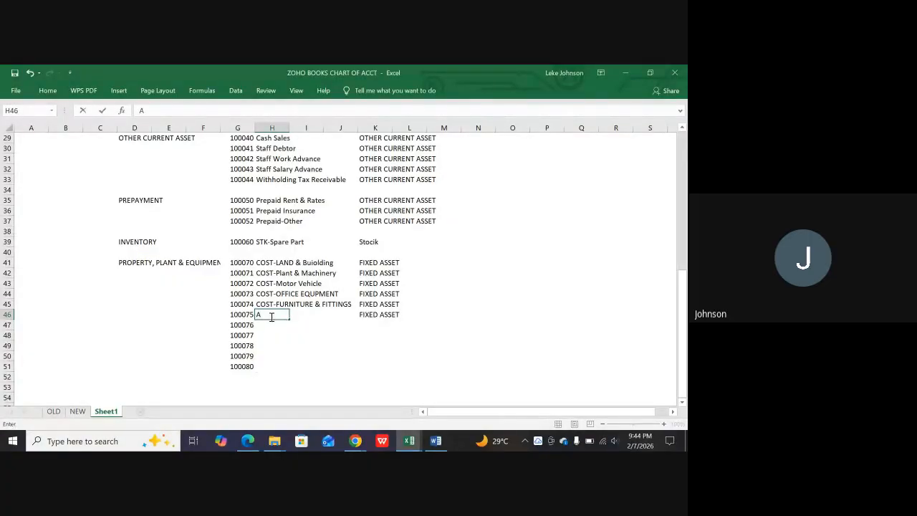
pyautogui.write('CCUM-')
pyautogui.click(274, 269)
pyautogui.click(273, 263)
pyautogui.moveTo(273, 262); pyautogui.dragTo(269, 300)
pyautogui.hotkey('ctrl', 'c')
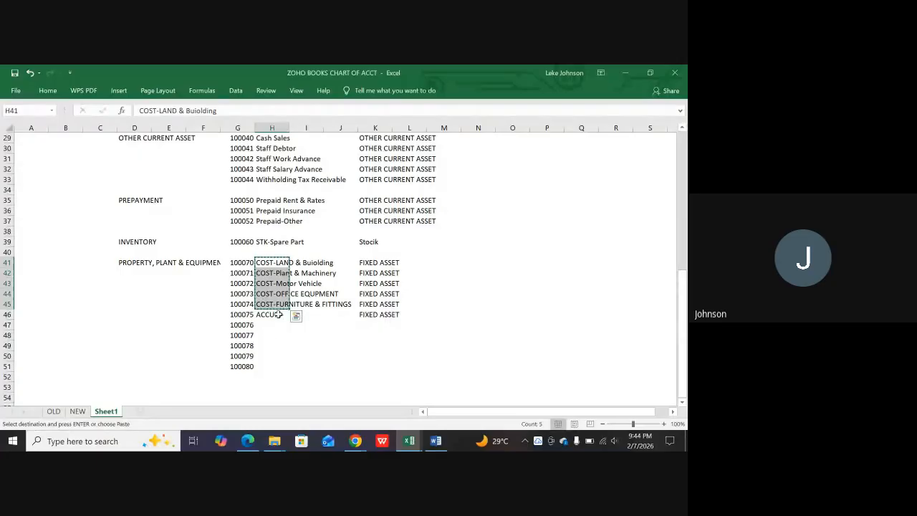
pyautogui.click(270, 314)
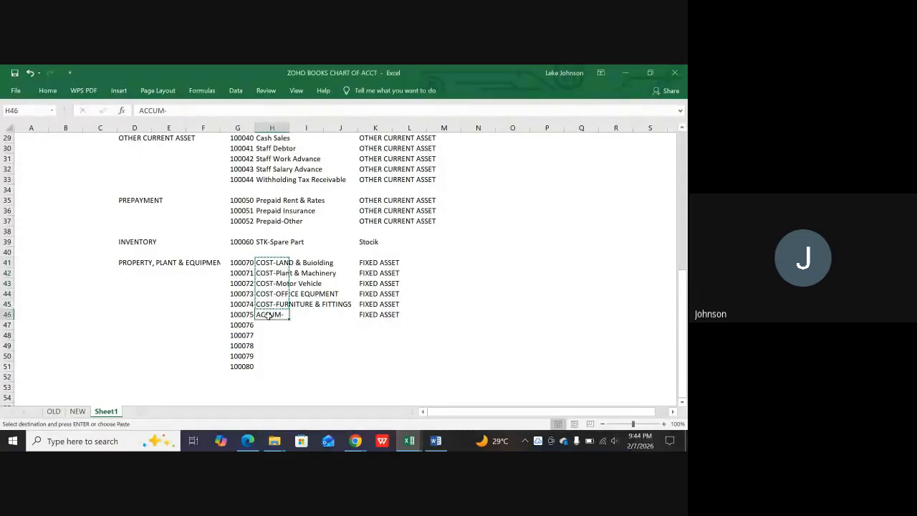
pyautogui.hotkey('ctrl', 'v')
# Replace COST with ACCUM in the pasted land and Plant & Machinery accounts.
pyautogui.doubleClick(273, 315)
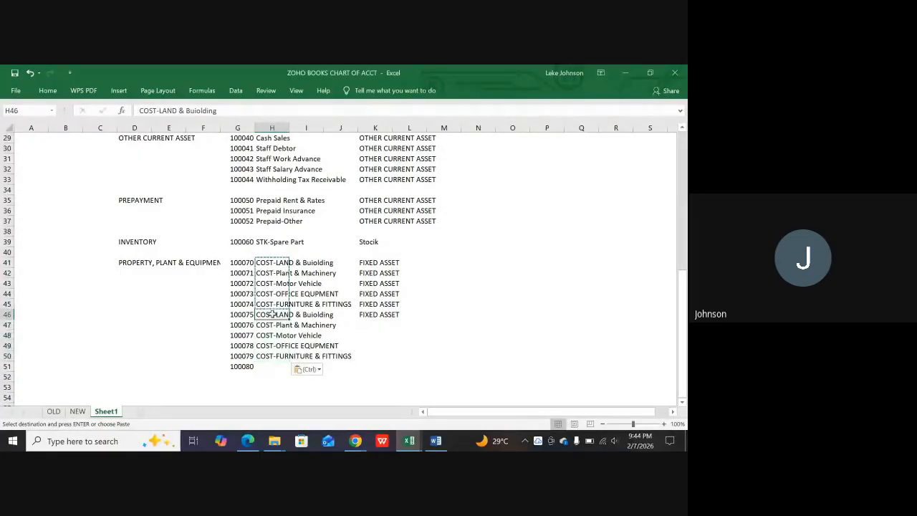
pyautogui.moveTo(272, 314); pyautogui.dragTo(252, 314)
pyautogui.write('ACCUM')
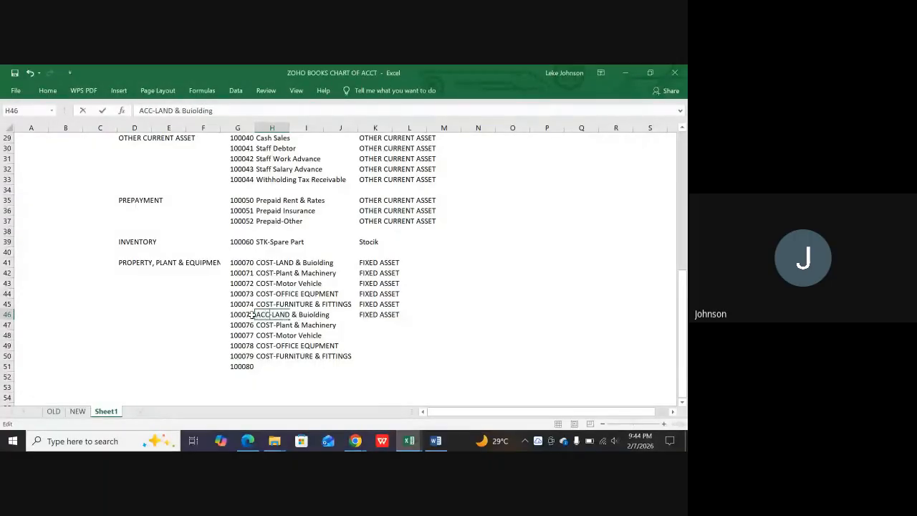
pyautogui.press('Return')
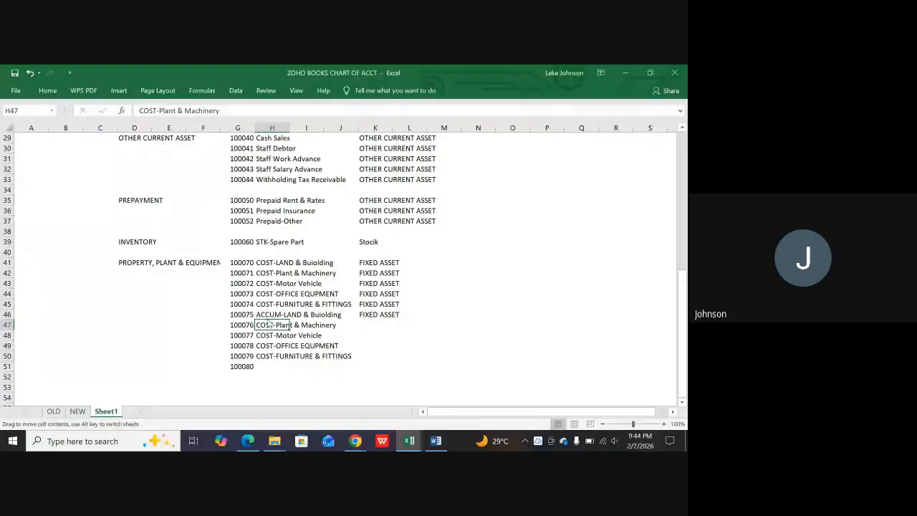
pyautogui.doubleClick(273, 325)
pyautogui.moveTo(272, 326); pyautogui.dragTo(256, 324)
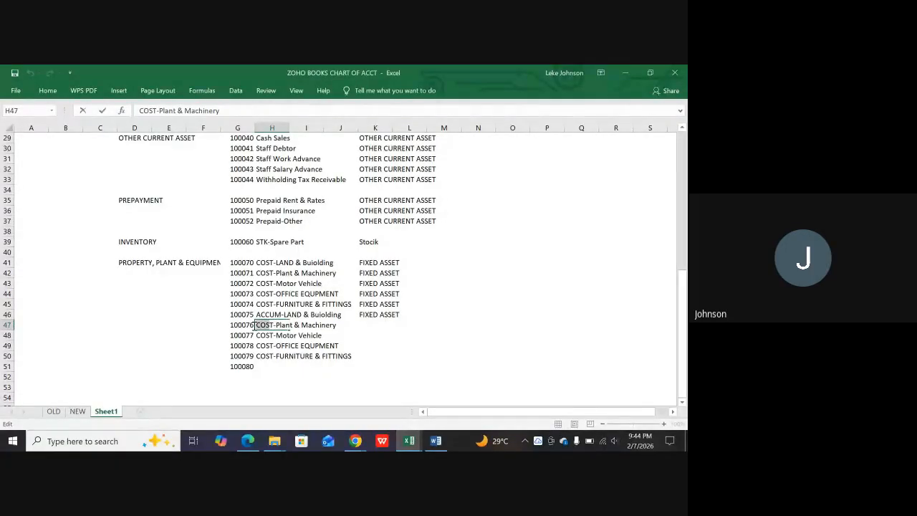
pyautogui.write('ACCUM')
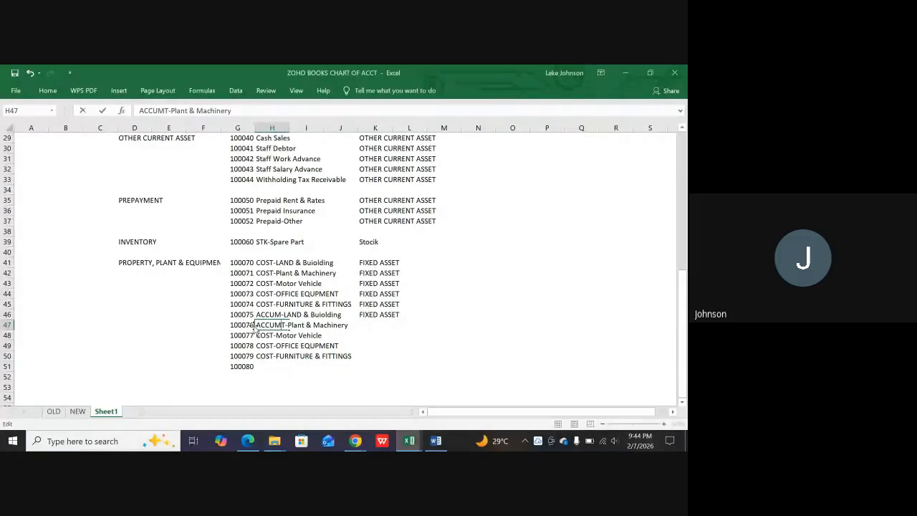
pyautogui.press('Delete')
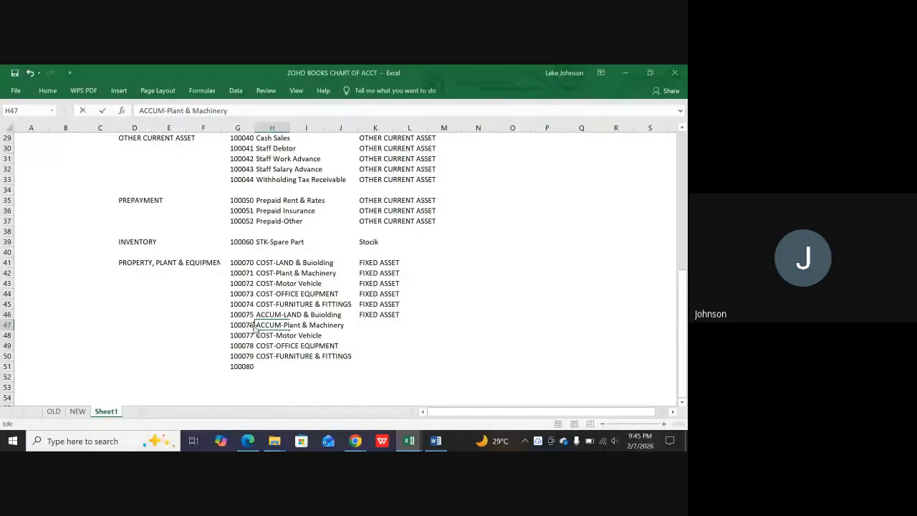
pyautogui.click(267, 336)
# Replace COST with ACCUM in the Motor Vehicle, office equipment and furniture accounts.
pyautogui.doubleClick(269, 334)
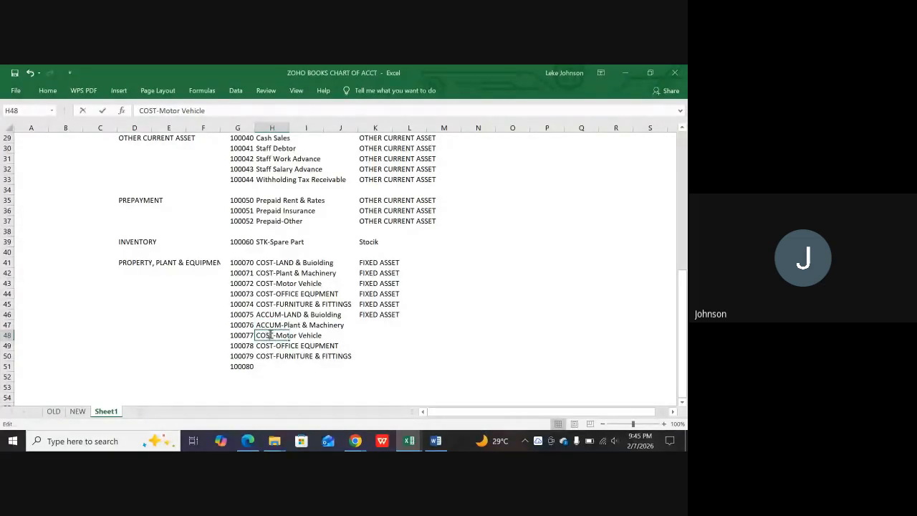
pyautogui.doubleClick(270, 335)
pyautogui.write('ACCUM')
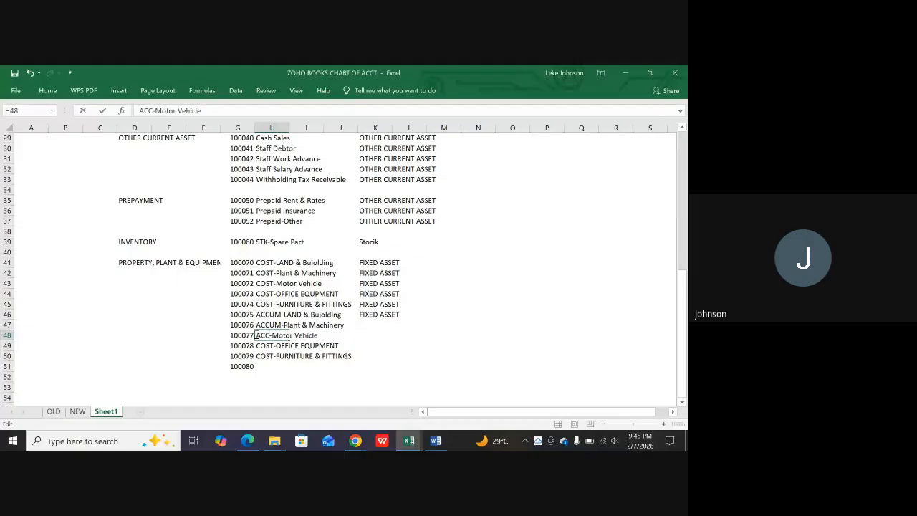
pyautogui.click(259, 342)
pyautogui.doubleClick(264, 344)
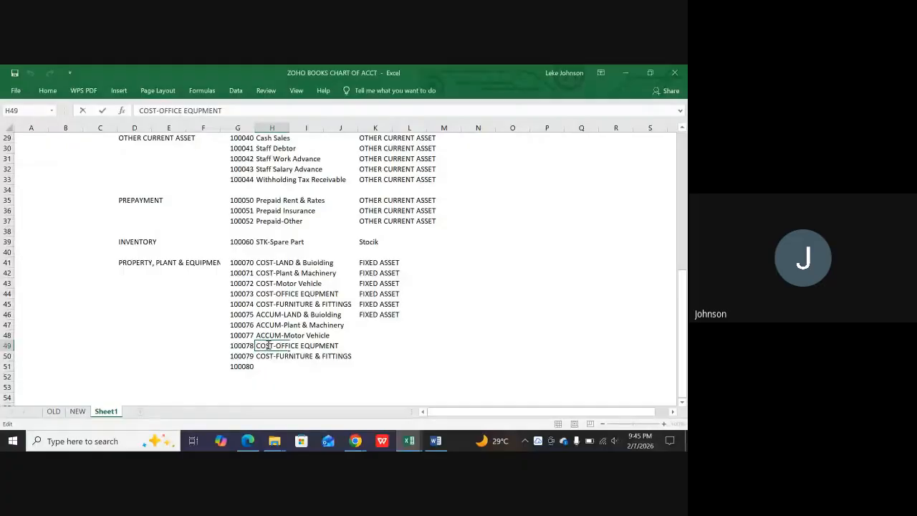
pyautogui.doubleClick(268, 346)
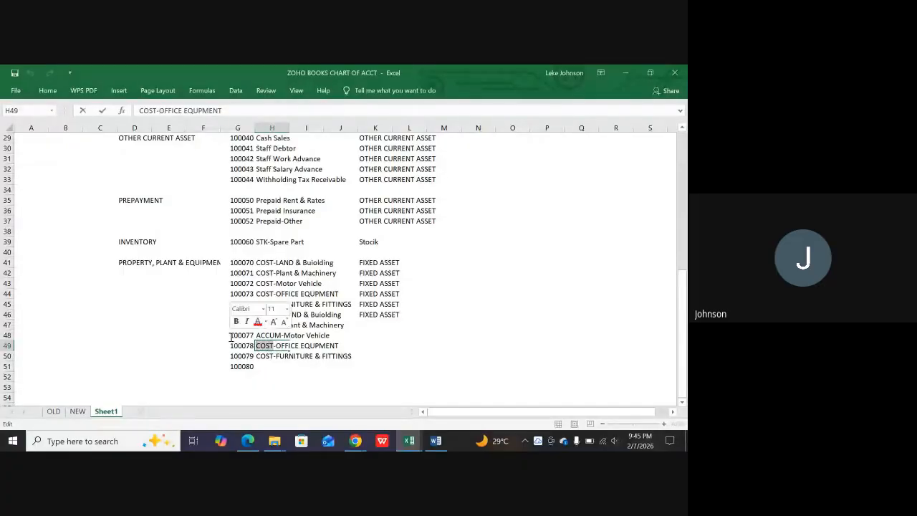
pyautogui.write('ACCUM')
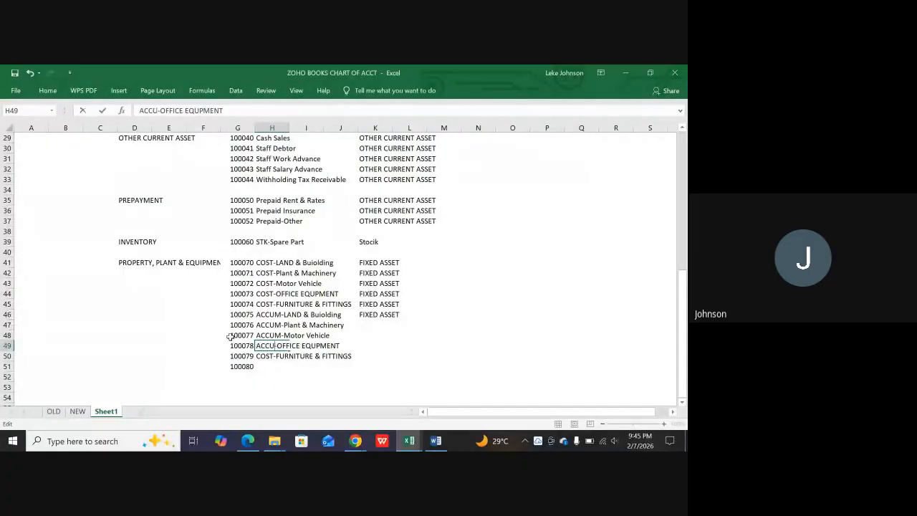
pyautogui.press('Return')
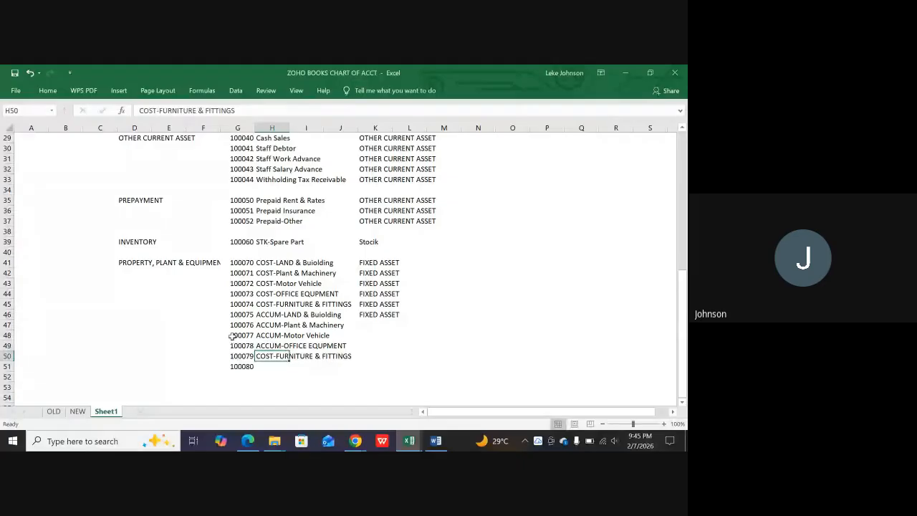
pyautogui.doubleClick(271, 358)
pyautogui.moveTo(272, 356); pyautogui.dragTo(234, 357)
pyautogui.write('ACC')
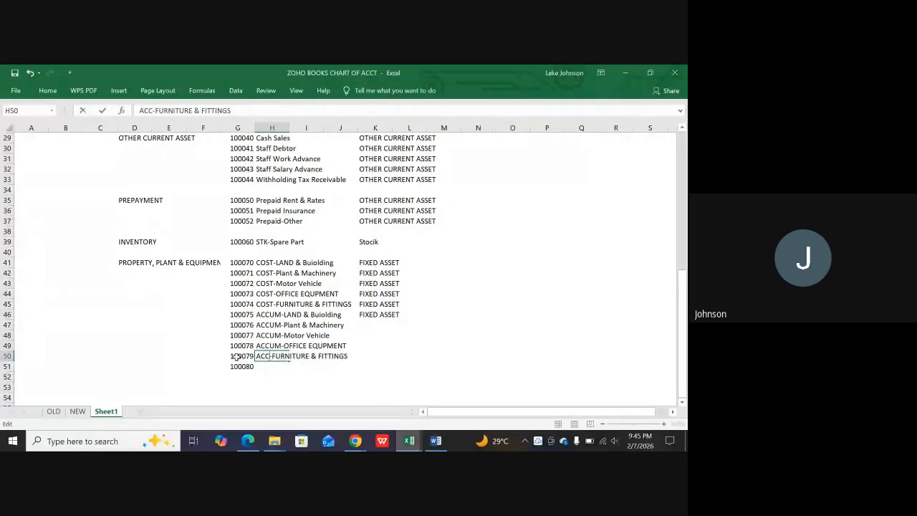
pyautogui.write('UM')
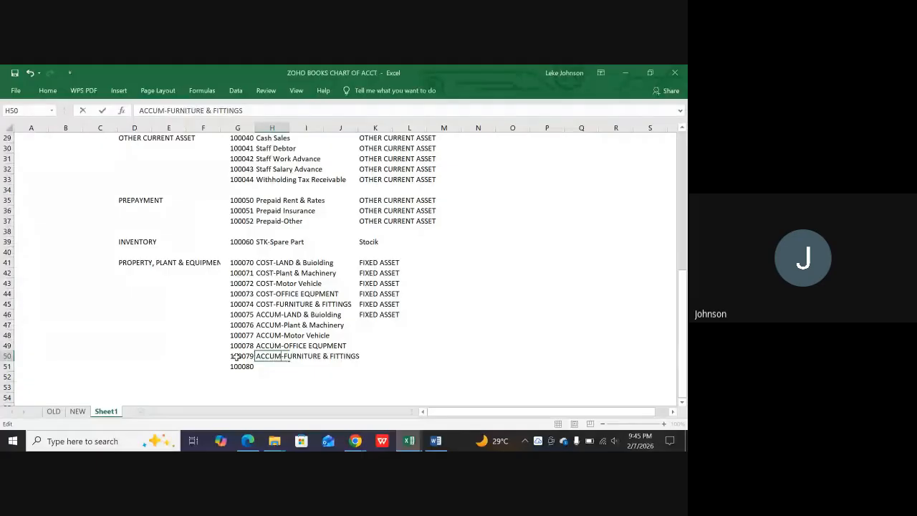
pyautogui.press('Return')
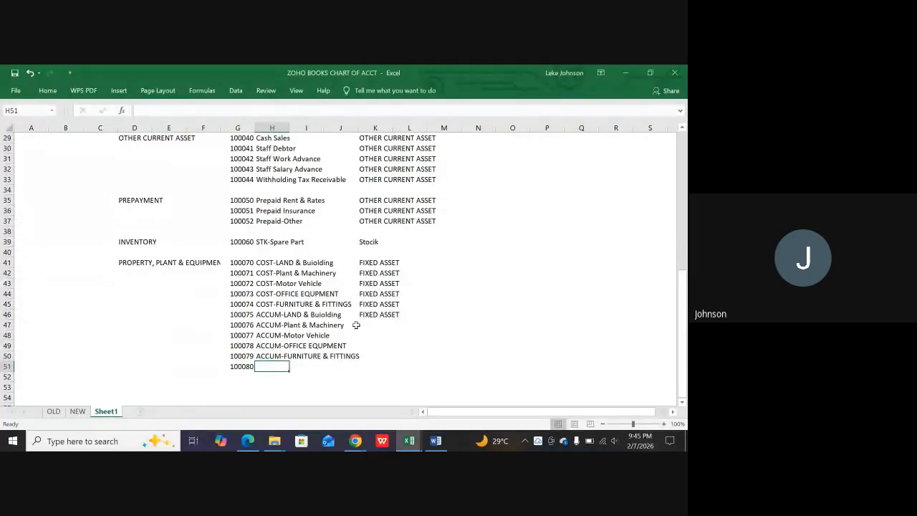
# Copy the FIXED ASSET type from K46 into K47:K50.
pyautogui.click(387, 314)
pyautogui.hotkey('ctrl', 'c')
pyautogui.moveTo(373, 325); pyautogui.dragTo(369, 351)
pyautogui.hotkey('ctrl', 'v')
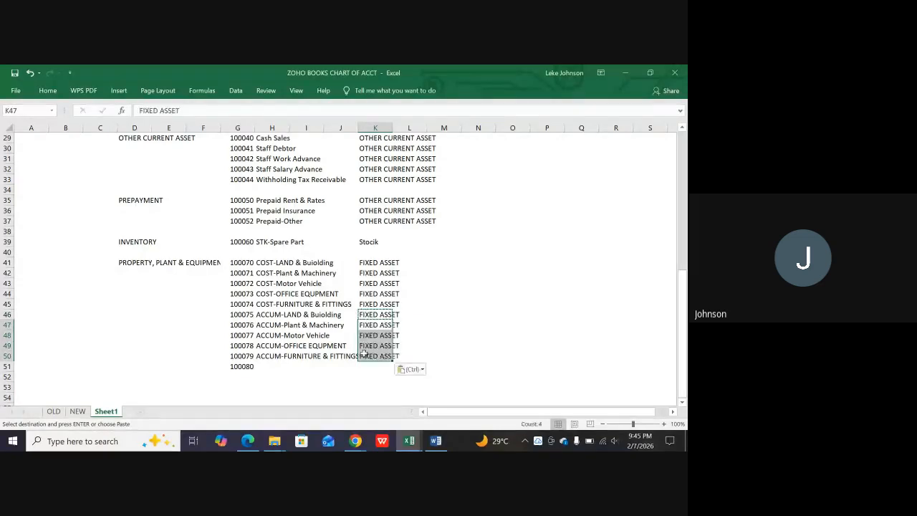
# Delete the unused code 100080 from G51.
pyautogui.click(242, 366)
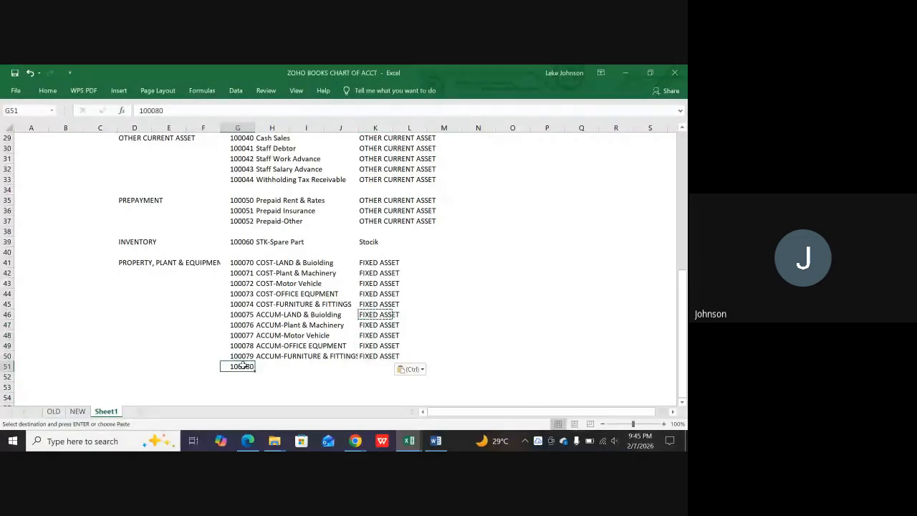
pyautogui.press('Delete')
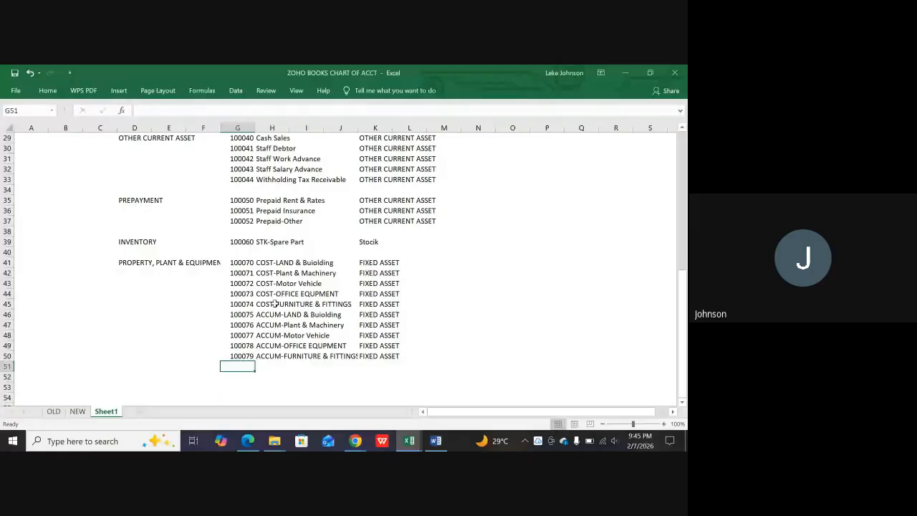
pyautogui.scroll(2, 176, 323)
pyautogui.scroll(-3, 131, 381)
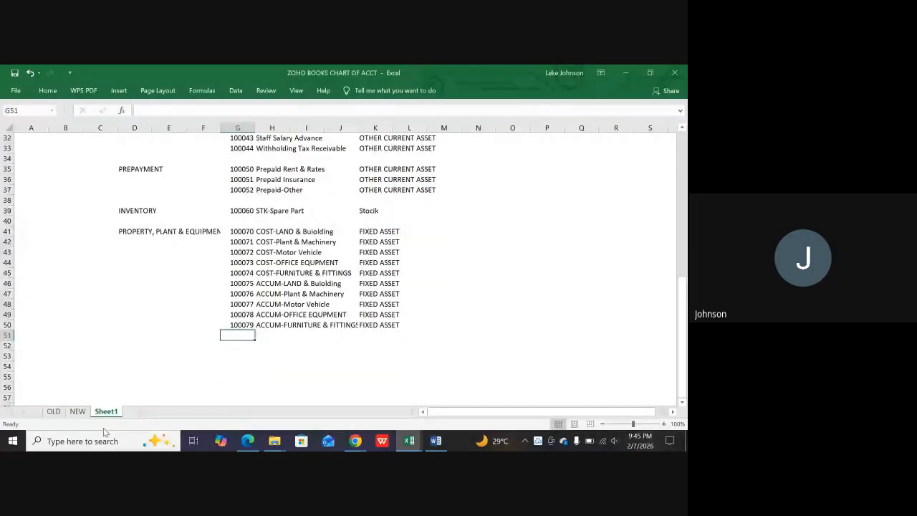
# Go back to the CODES and ASSET headings and scroll through the Sheet1 chart of accounts.
pyautogui.press('Left')
pyautogui.press('Left')
pyautogui.press('Left')
pyautogui.press('Left')
pyautogui.press('Left')
pyautogui.press('Left')
pyautogui.press('Up')
pyautogui.press('Up')
pyautogui.press('Up')
pyautogui.press('Up')
pyautogui.press('Up')
pyautogui.press('Up')
pyautogui.press('Up')
pyautogui.press('Up')
pyautogui.press('Up')
pyautogui.press('Up')
pyautogui.press('Up')
pyautogui.press('Up')
pyautogui.press('Up')
pyautogui.press('Up')
pyautogui.press('Up')
pyautogui.press('Up')
pyautogui.press('Up')
pyautogui.press('Up')
pyautogui.press('Up')
pyautogui.press('Up')
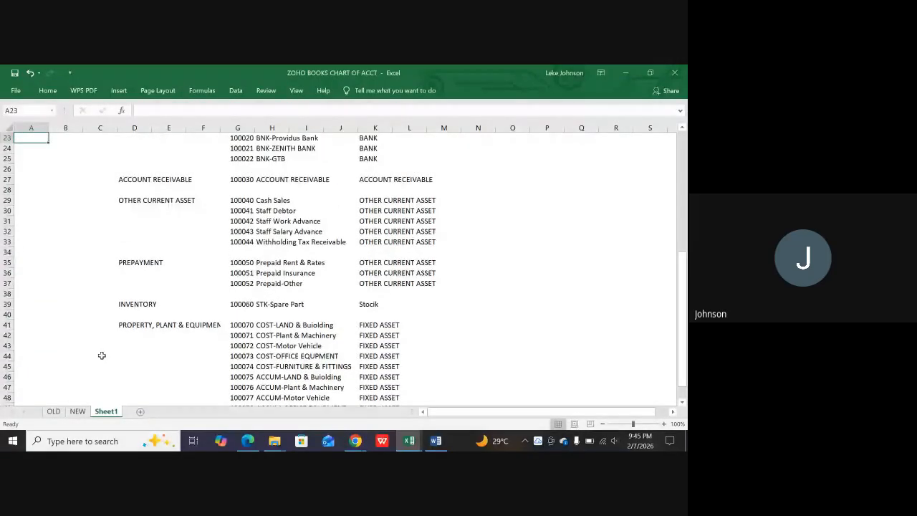
pyautogui.press('Up')
pyautogui.press('Up')
pyautogui.press('Up')
pyautogui.press('Up')
pyautogui.press('Up')
pyautogui.press('Up')
pyautogui.press('Up')
pyautogui.press('Up')
pyautogui.press('Up')
pyautogui.press('Up')
pyautogui.press('Up')
pyautogui.press('Up')
pyautogui.press('Up')
pyautogui.press('Up')
pyautogui.press('Up')
pyautogui.press('Up')
pyautogui.press('Up')
pyautogui.press('Up')
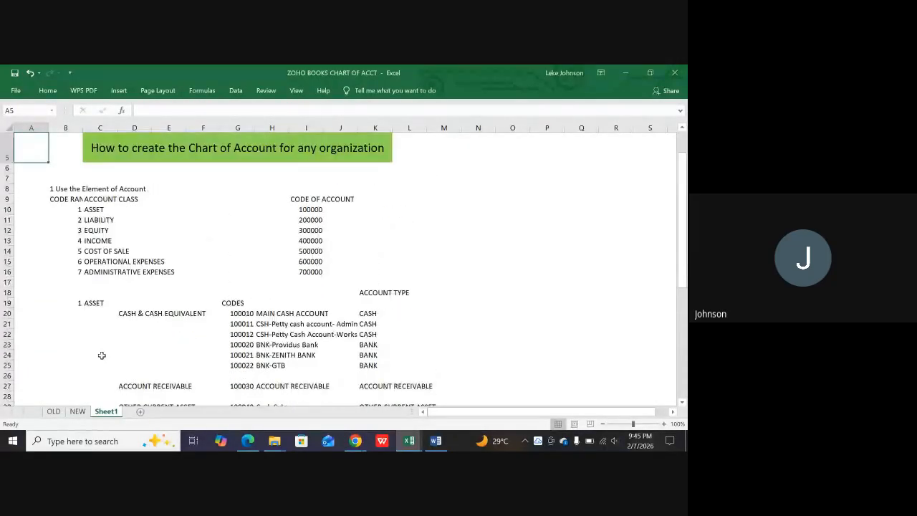
pyautogui.click(236, 303)
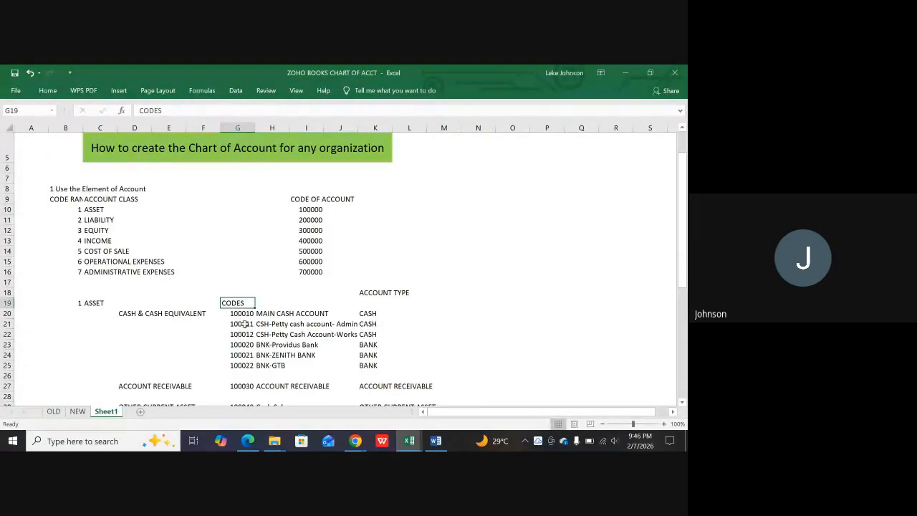
pyautogui.click(94, 303)
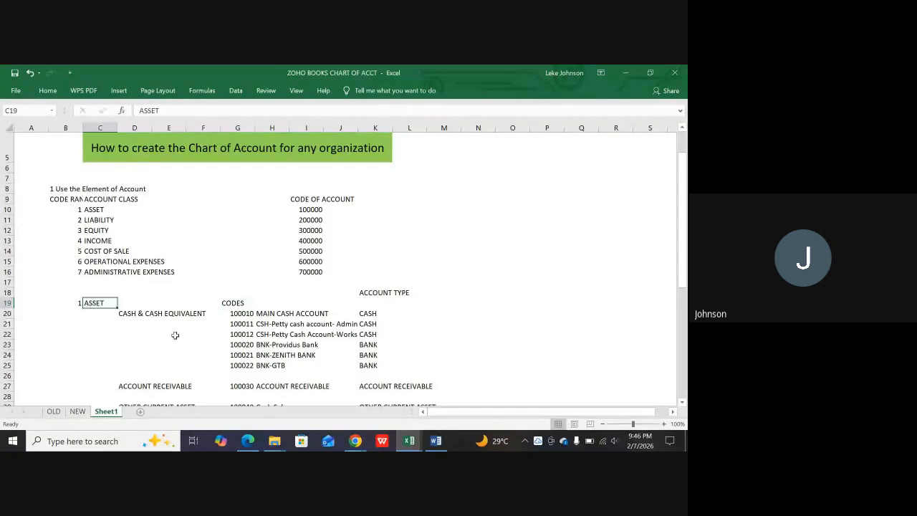
pyautogui.scroll(-3, 235, 331)
pyautogui.scroll(-3, 236, 331)
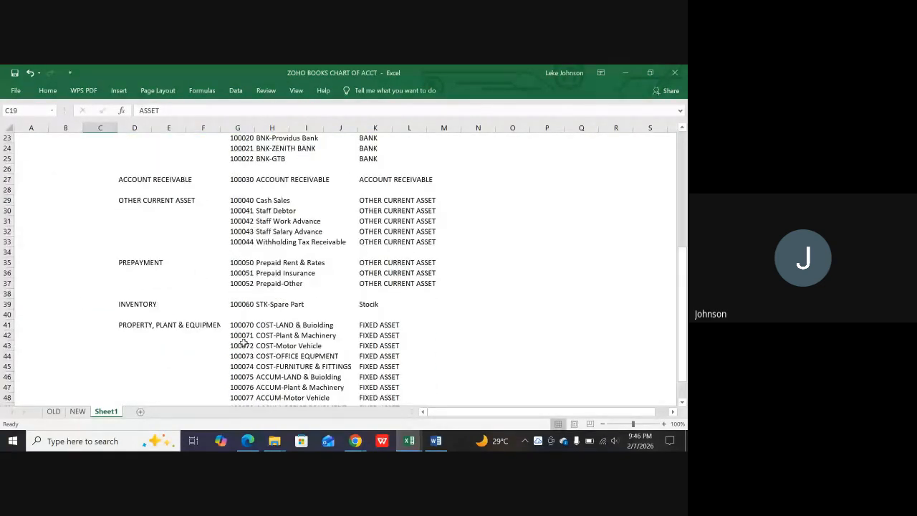
pyautogui.scroll(3, 172, 301)
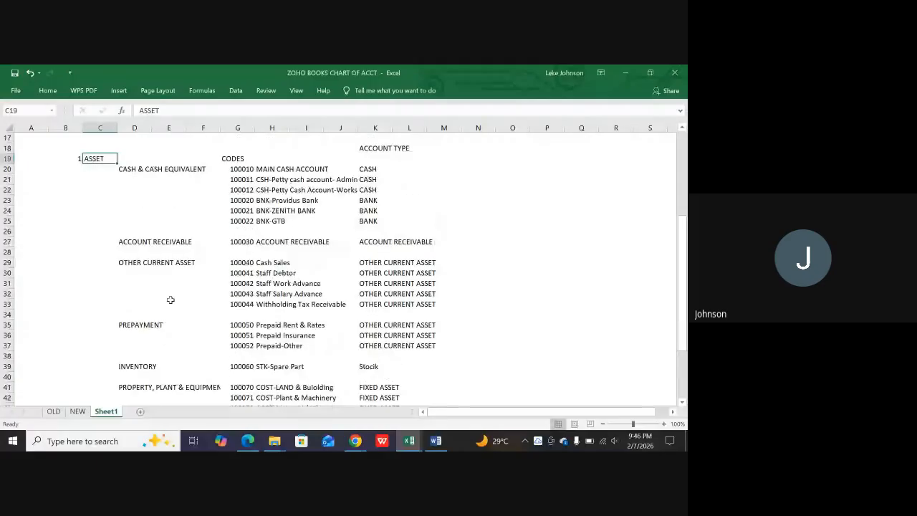
pyautogui.scroll(-1, 179, 299)
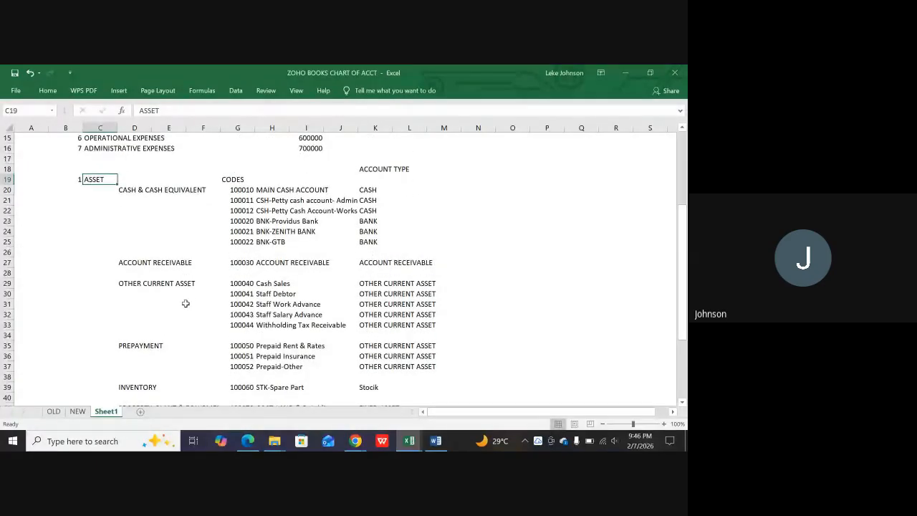
pyautogui.scroll(-4, 185, 303)
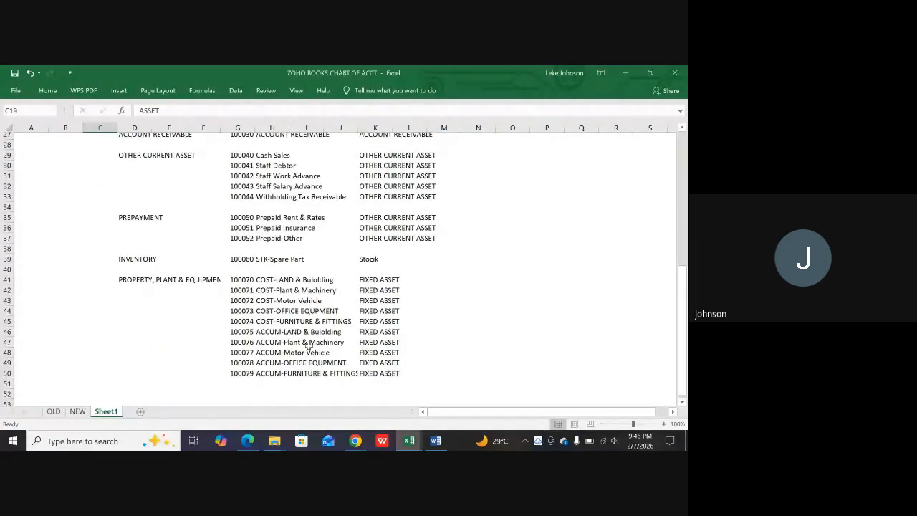
pyautogui.scroll(5, 309, 345)
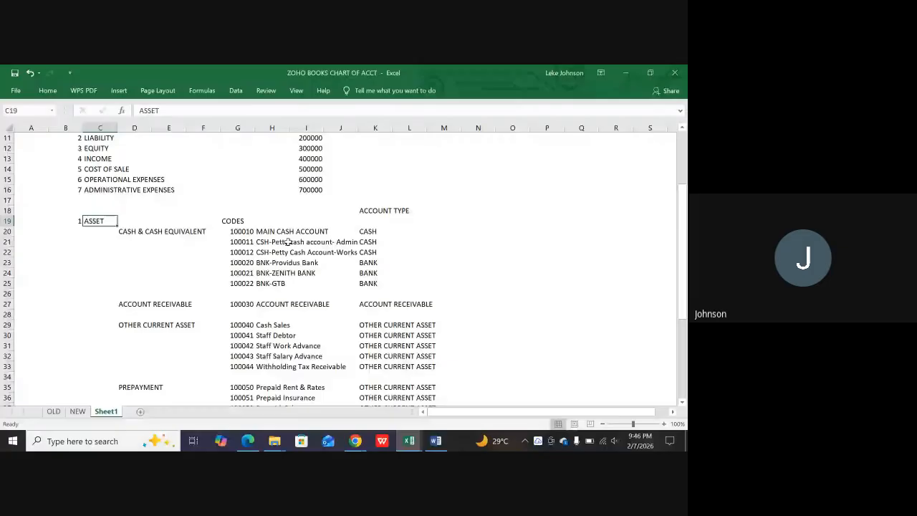
pyautogui.scroll(-1, 230, 272)
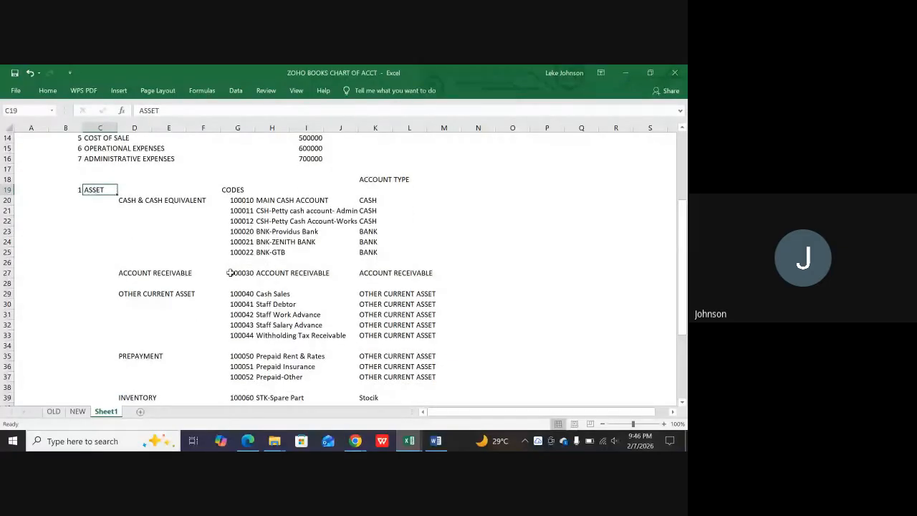
pyautogui.scroll(2, 188, 231)
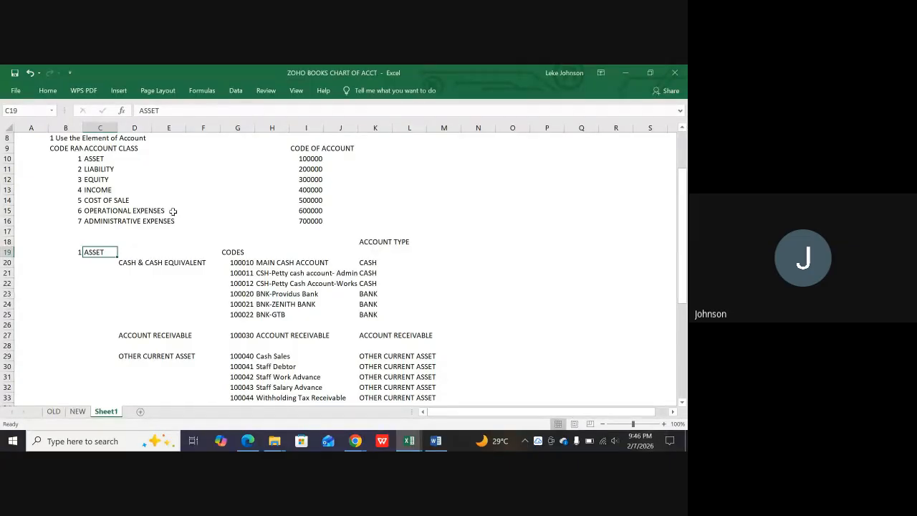
# Point out the INCOME and COST OF SALE classes, then switch to the NEW sheet.
pyautogui.click(116, 191)
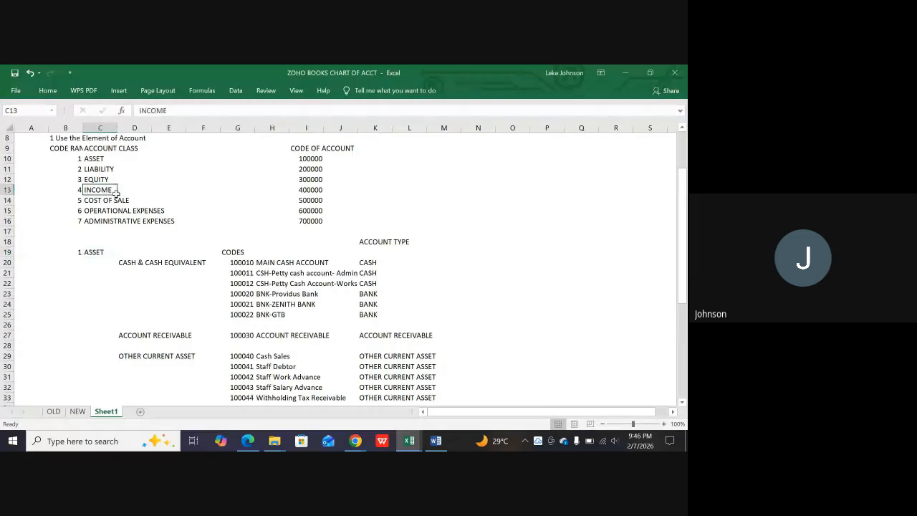
pyautogui.click(120, 201)
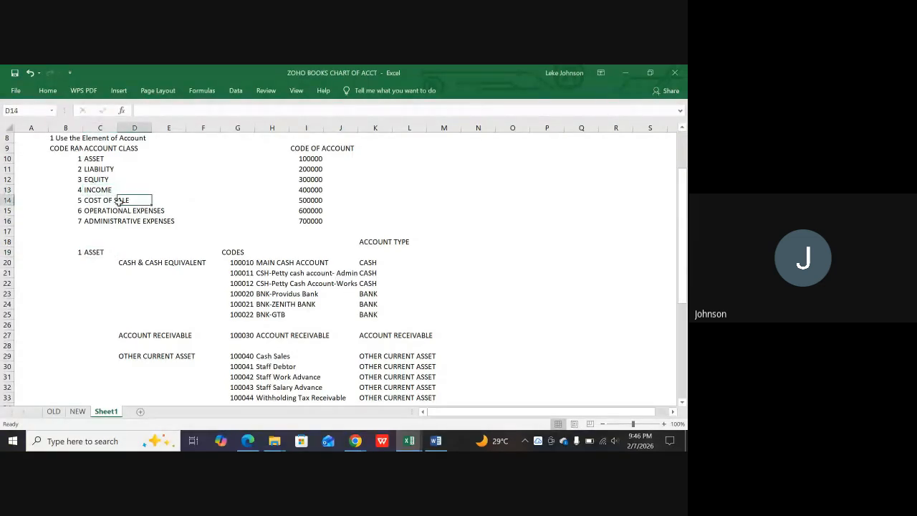
pyautogui.click(78, 412)
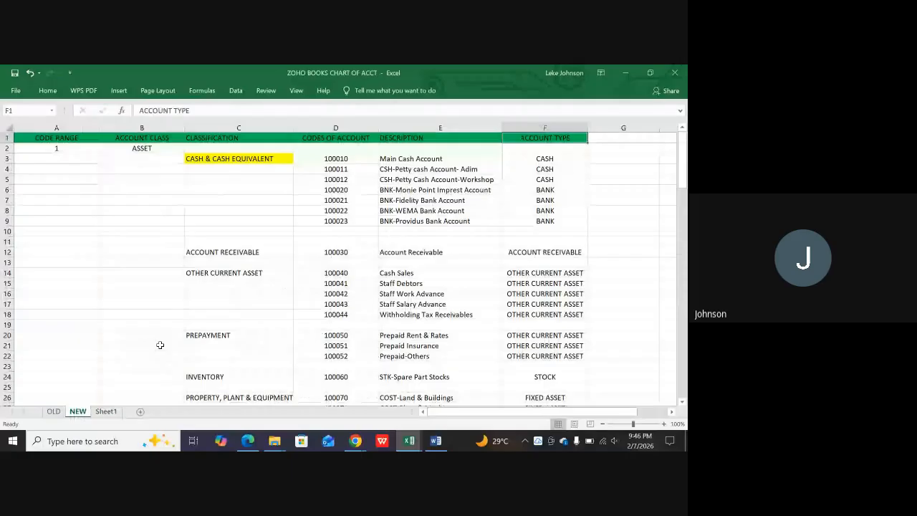
pyautogui.click(279, 313)
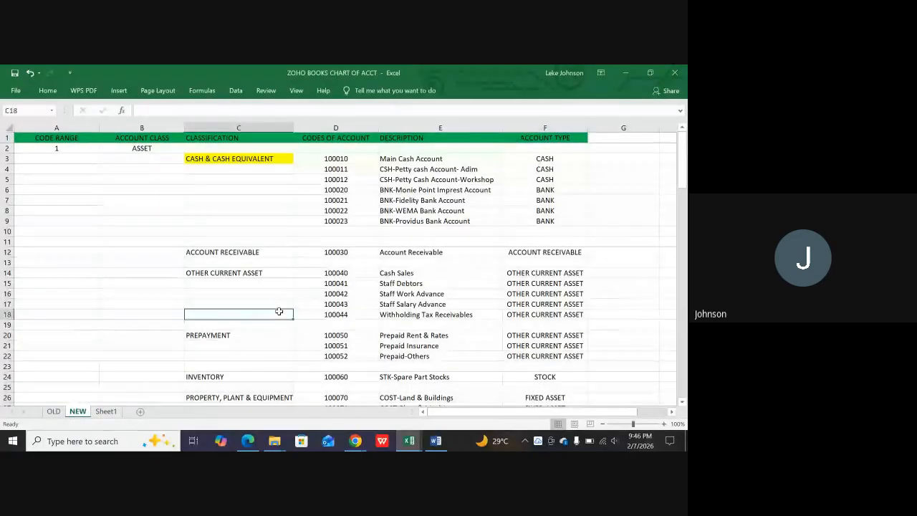
pyautogui.scroll(2, 279, 311)
pyautogui.scroll(-1, 279, 311)
pyautogui.scroll(1, 286, 311)
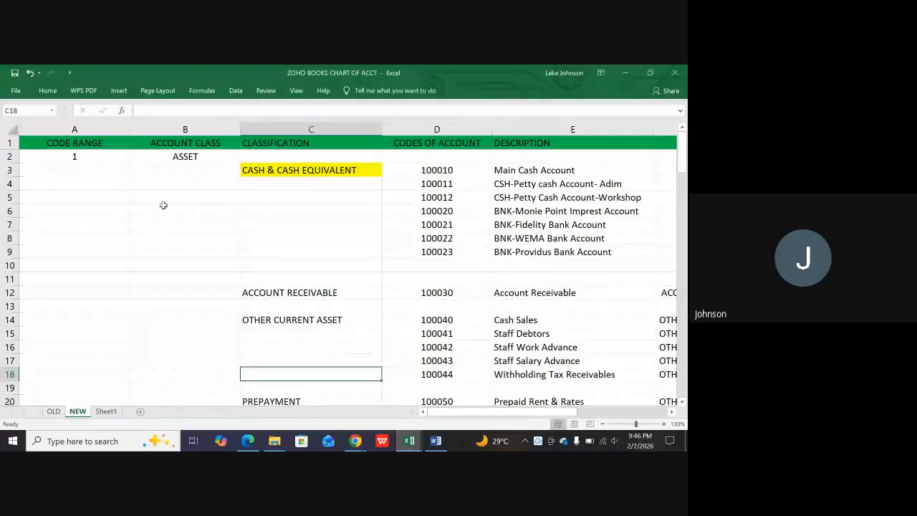
pyautogui.press('Right')
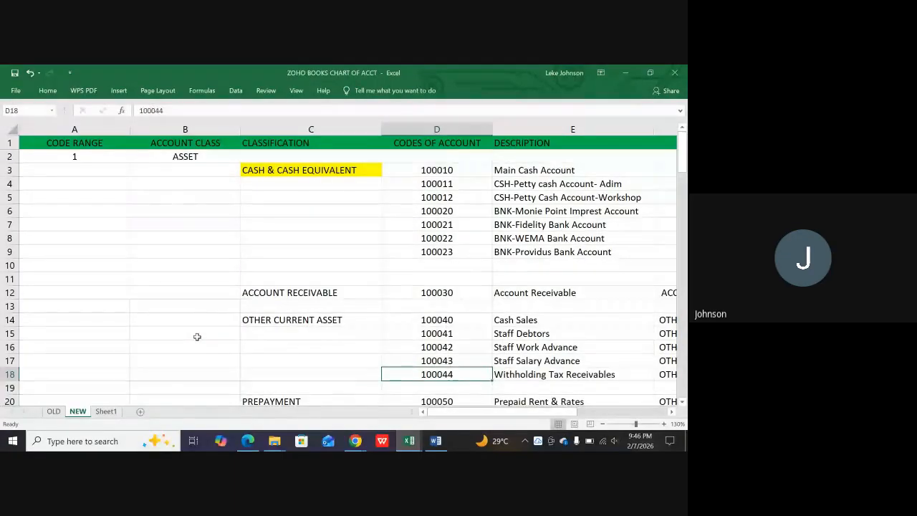
pyautogui.press('Right')
pyautogui.press('Right')
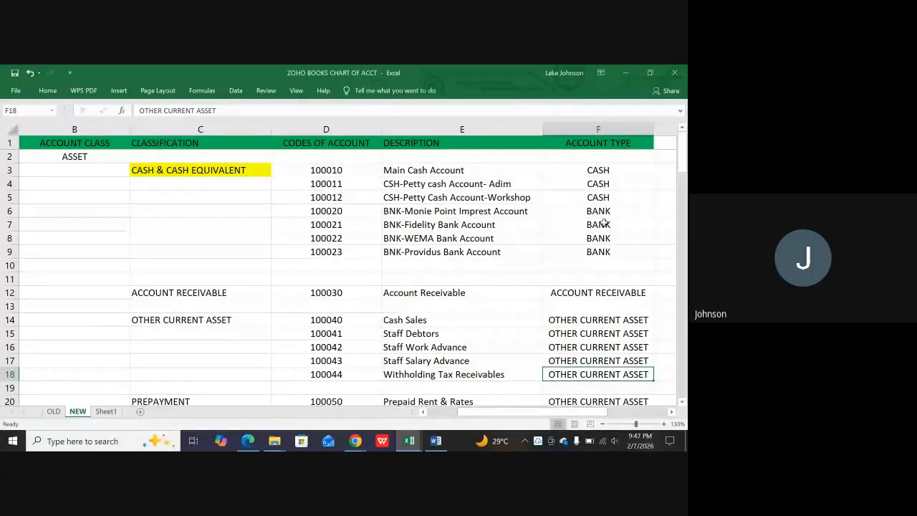
pyautogui.click(337, 210)
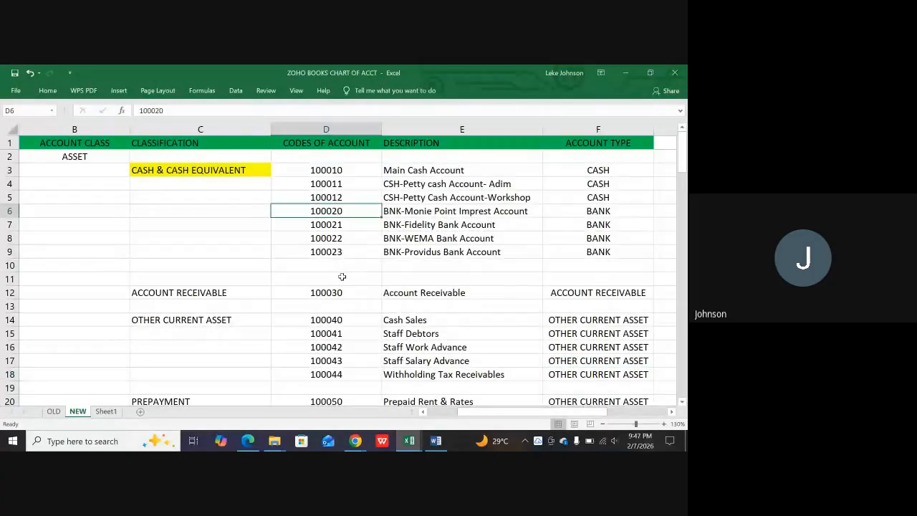
pyautogui.scroll(-1, 342, 277)
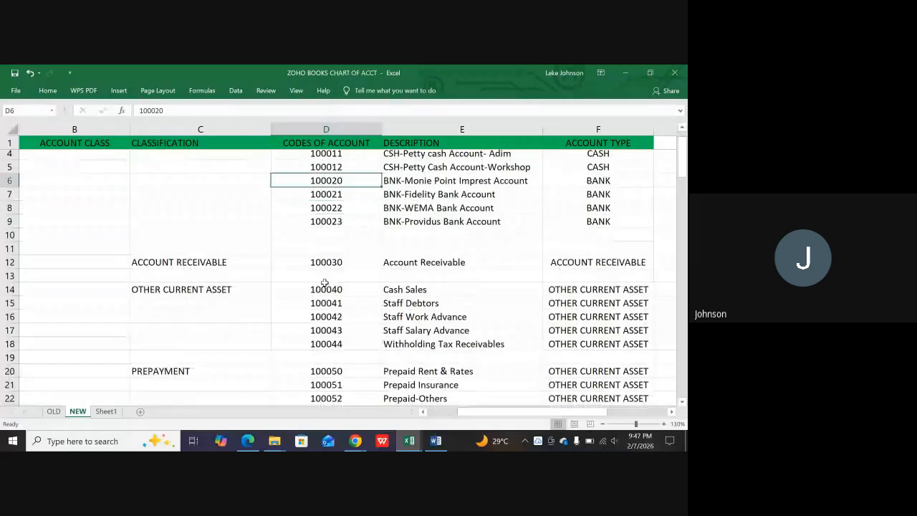
pyautogui.scroll(1, 208, 204)
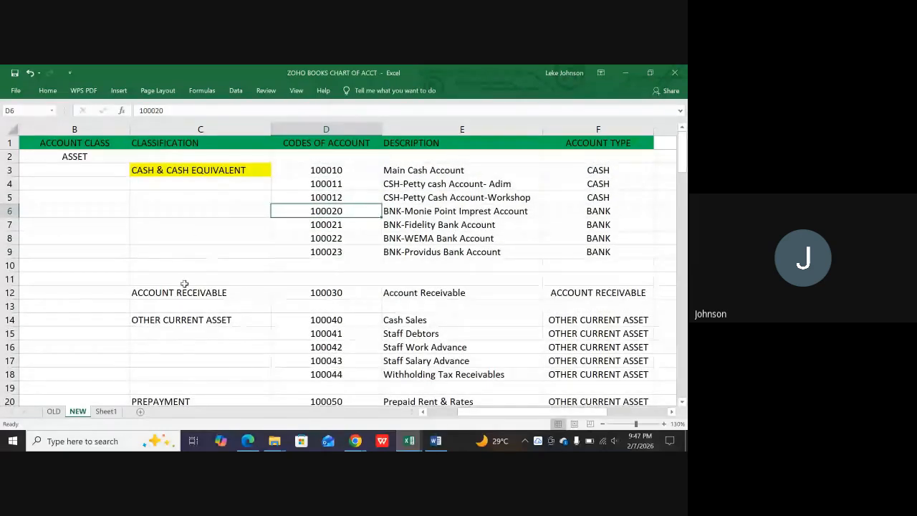
pyautogui.scroll(-1, 183, 285)
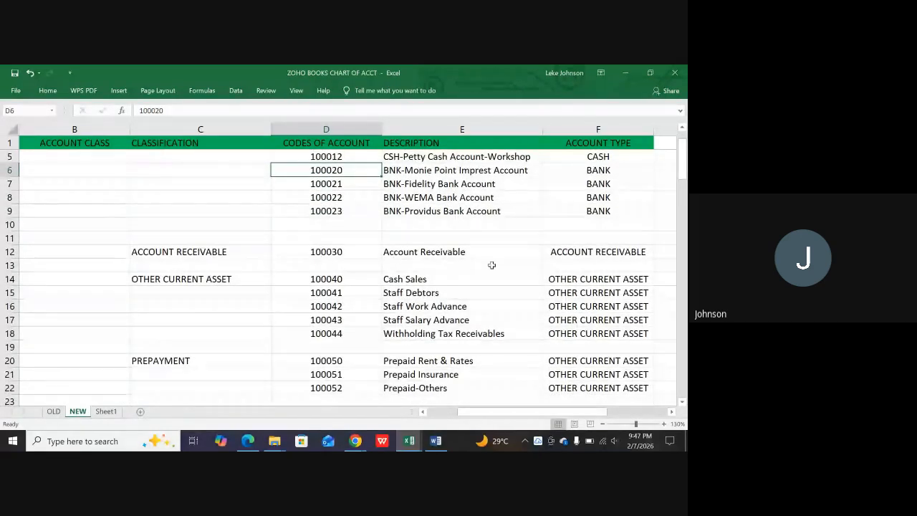
pyautogui.scroll(-2, 169, 240)
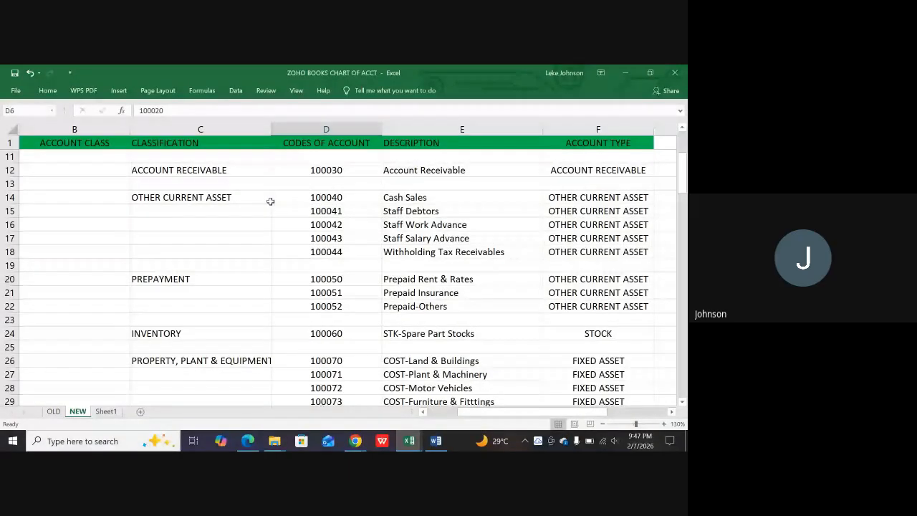
pyautogui.click(405, 200)
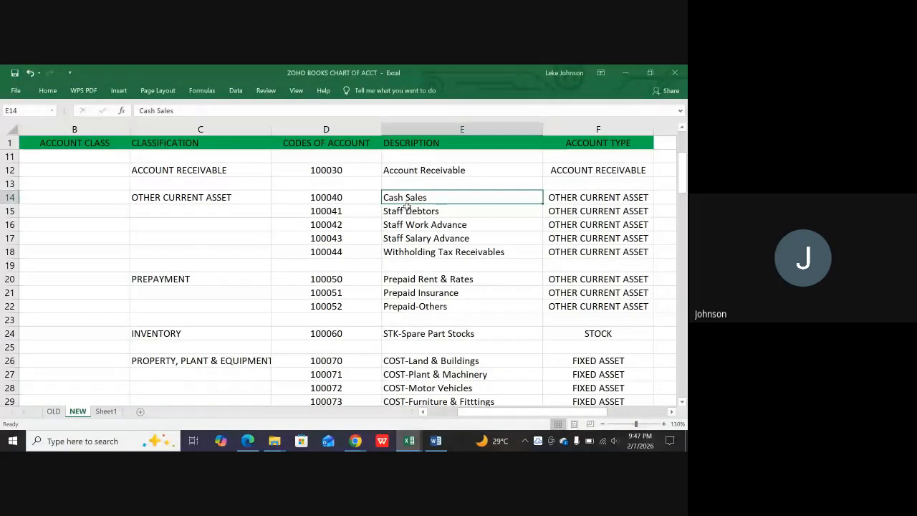
pyautogui.scroll(1, 415, 215)
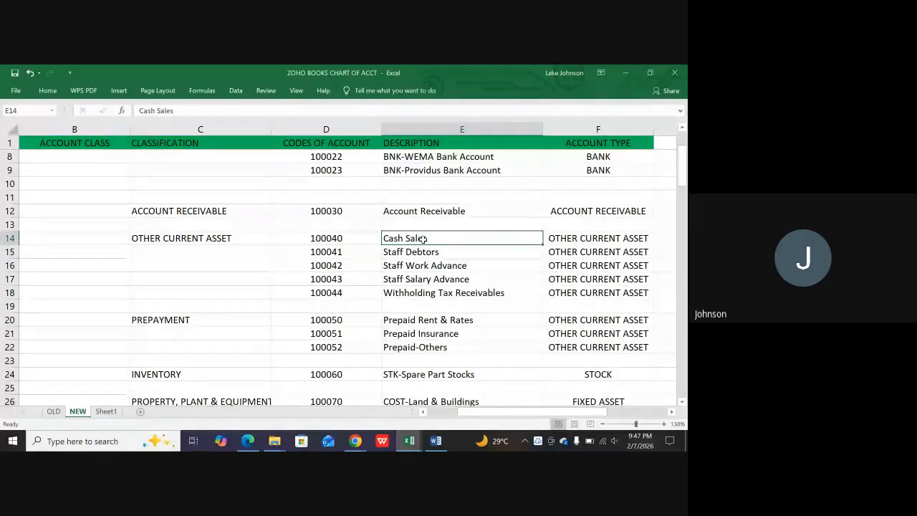
pyautogui.scroll(2, 423, 238)
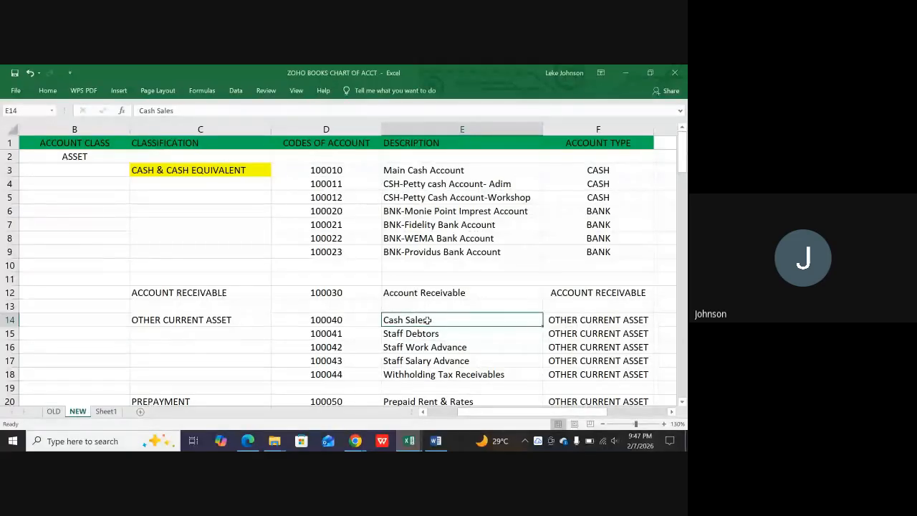
pyautogui.click(412, 173)
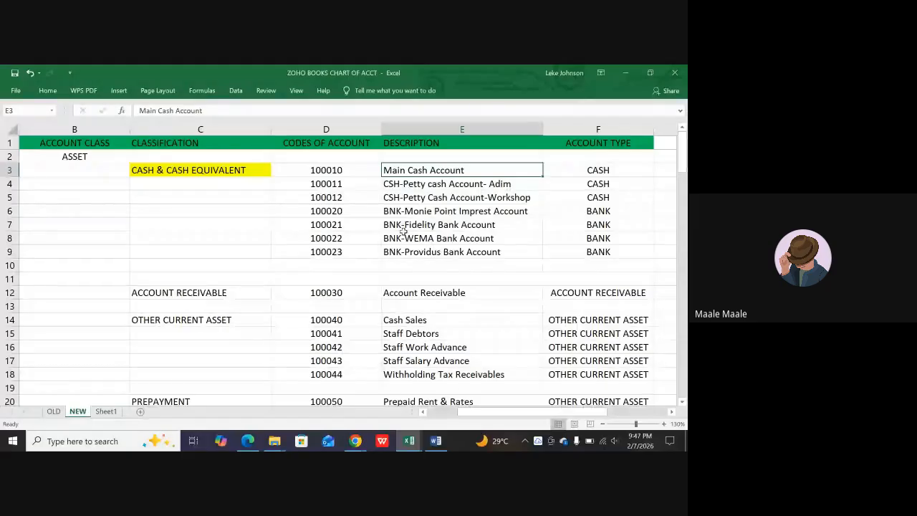
pyautogui.scroll(-1, 413, 277)
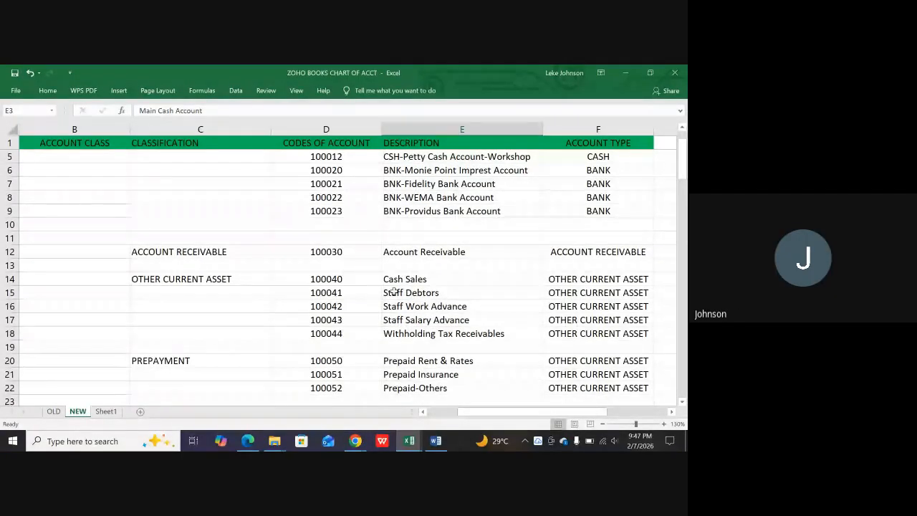
pyautogui.click(399, 281)
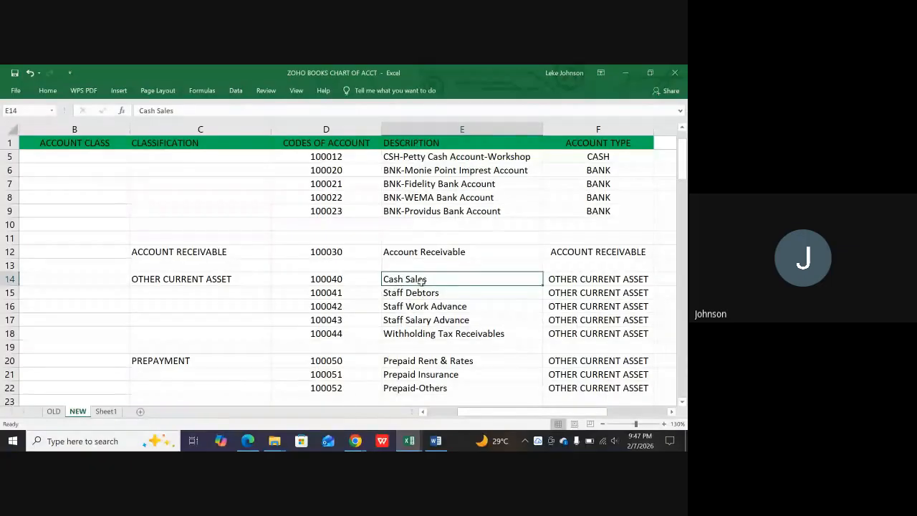
pyautogui.scroll(1, 412, 276)
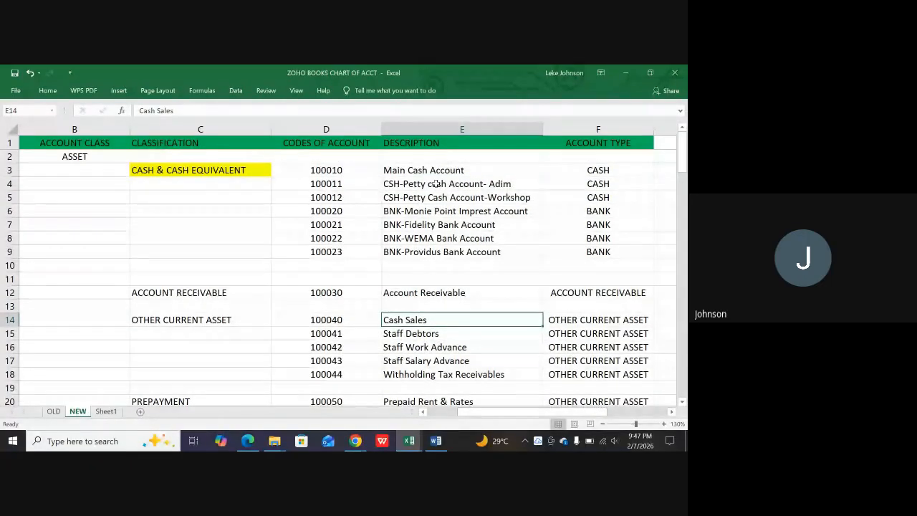
pyautogui.click(436, 171)
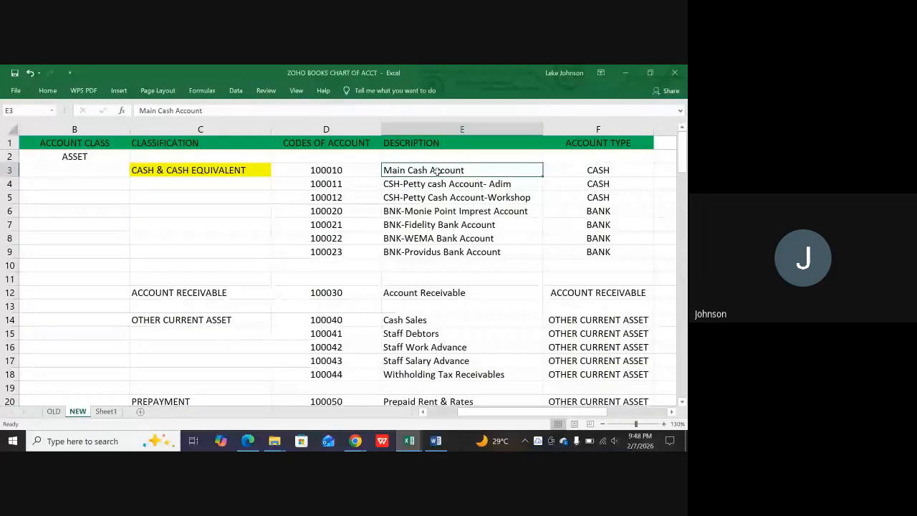
pyautogui.click(403, 319)
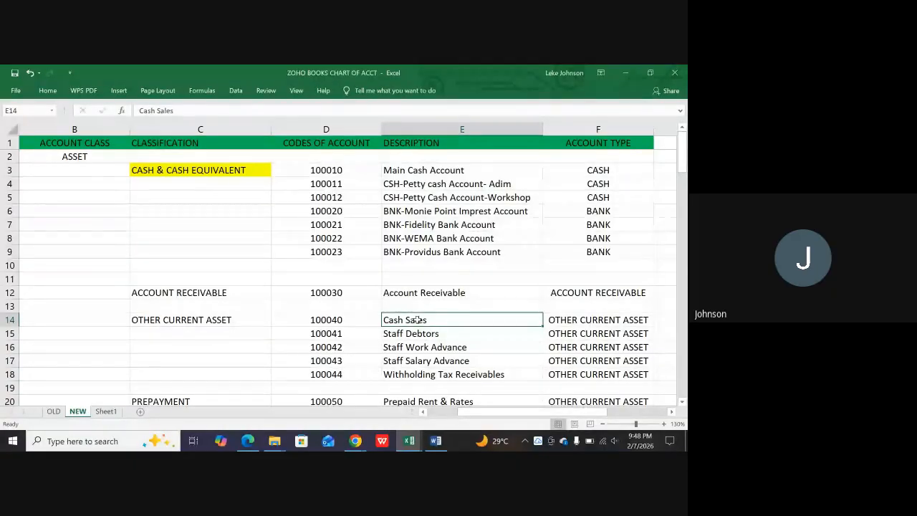
pyautogui.click(408, 169)
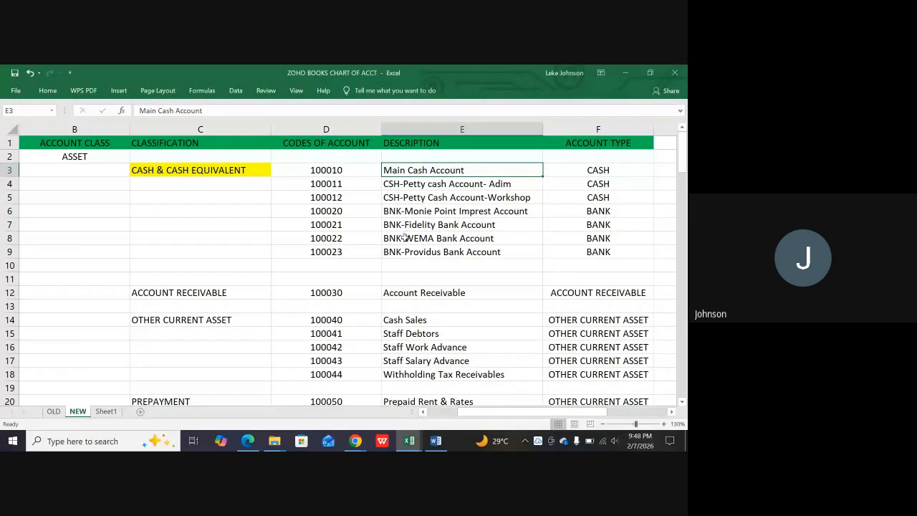
pyautogui.scroll(-1, 399, 245)
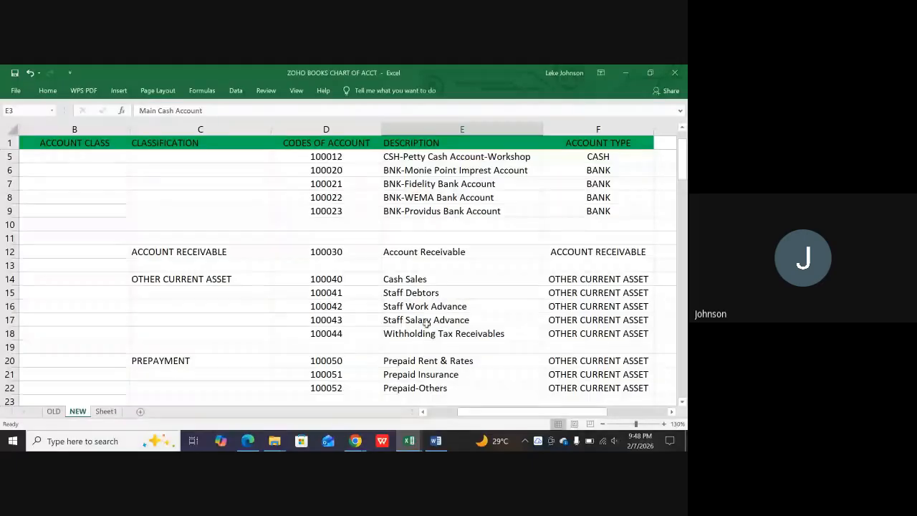
pyautogui.click(403, 291)
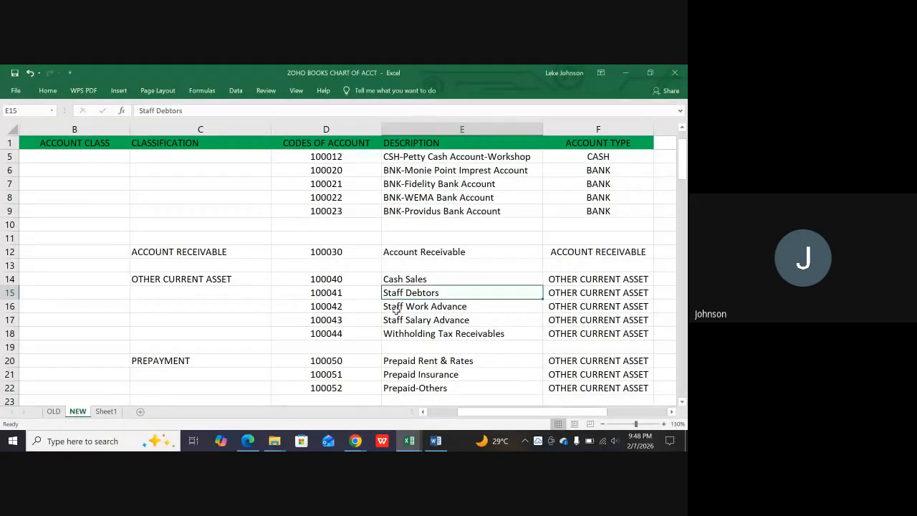
pyautogui.click(398, 308)
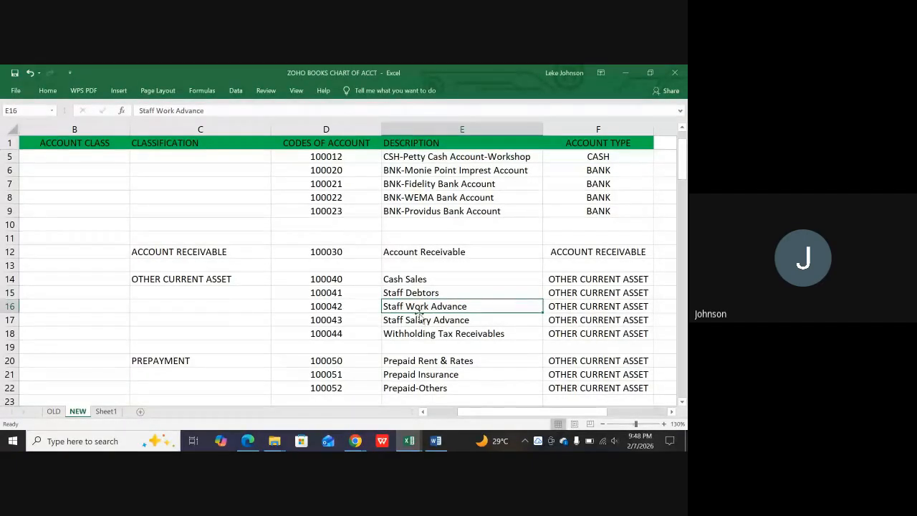
pyautogui.click(394, 321)
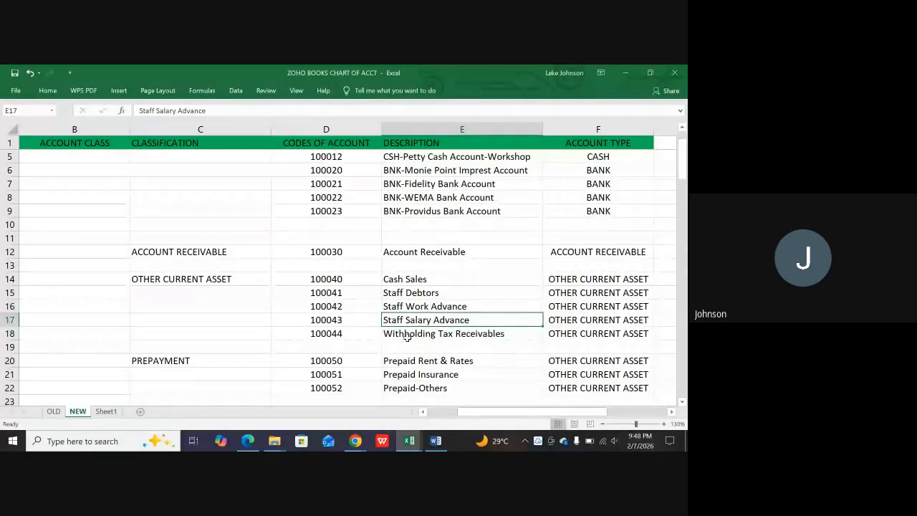
pyautogui.click(437, 335)
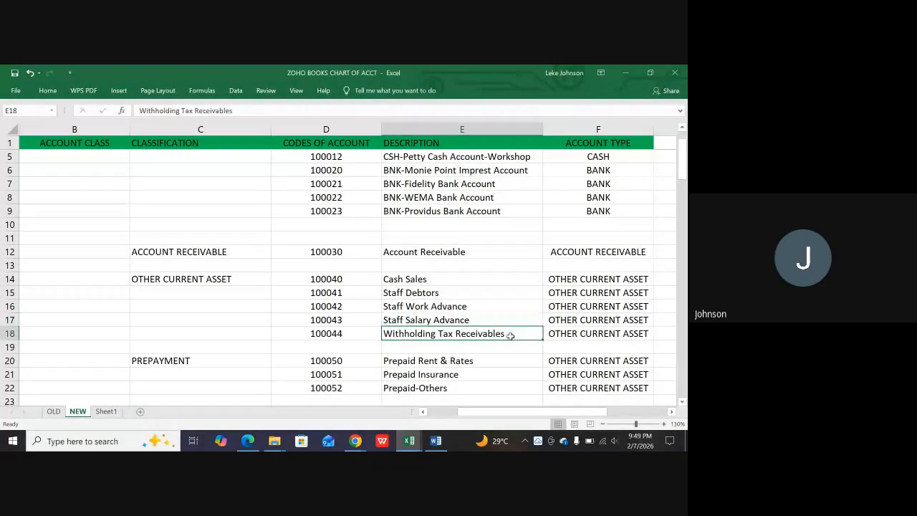
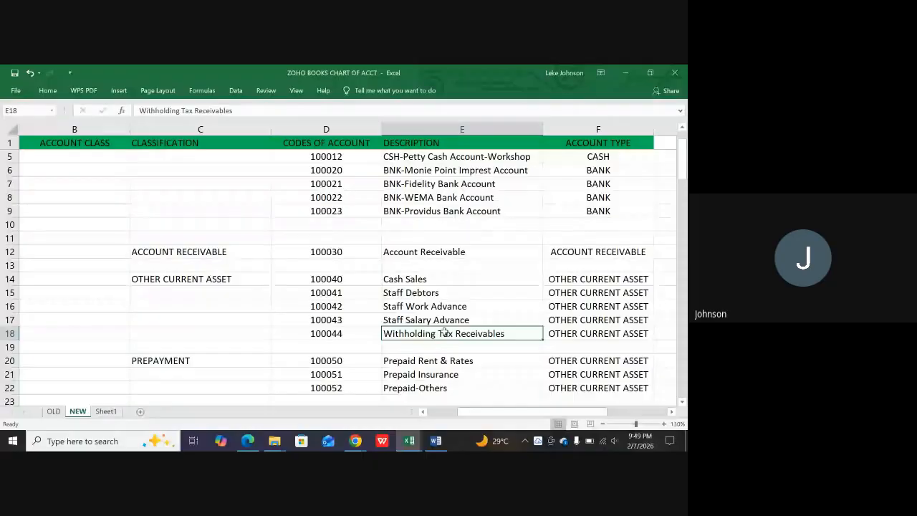
# Scroll down to point out the STK-Spare Part Stocks inventory account.
pyautogui.scroll(-3, 444, 332)
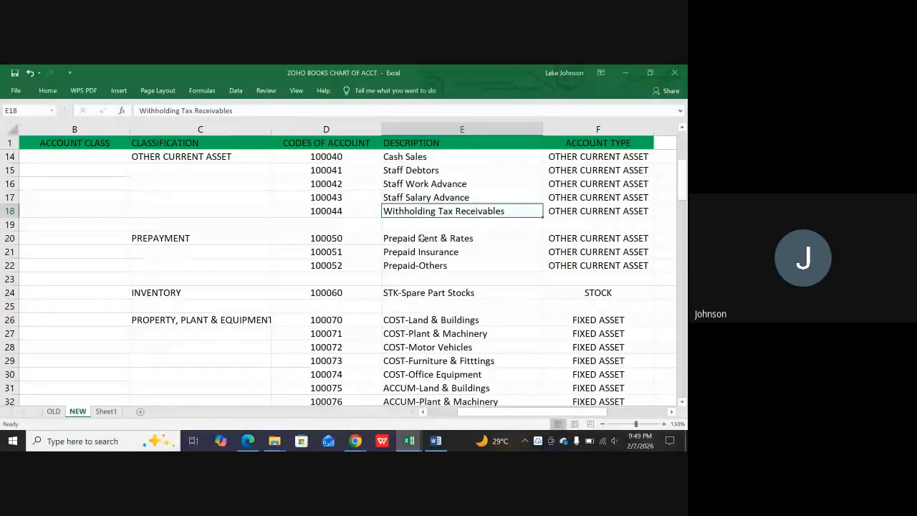
pyautogui.scroll(-2, 317, 265)
pyautogui.scroll(-1, 317, 265)
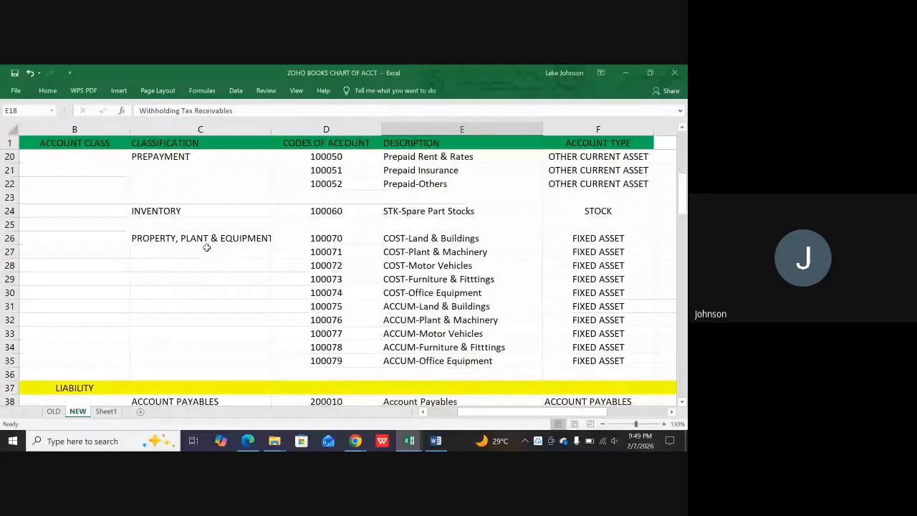
pyautogui.click(407, 210)
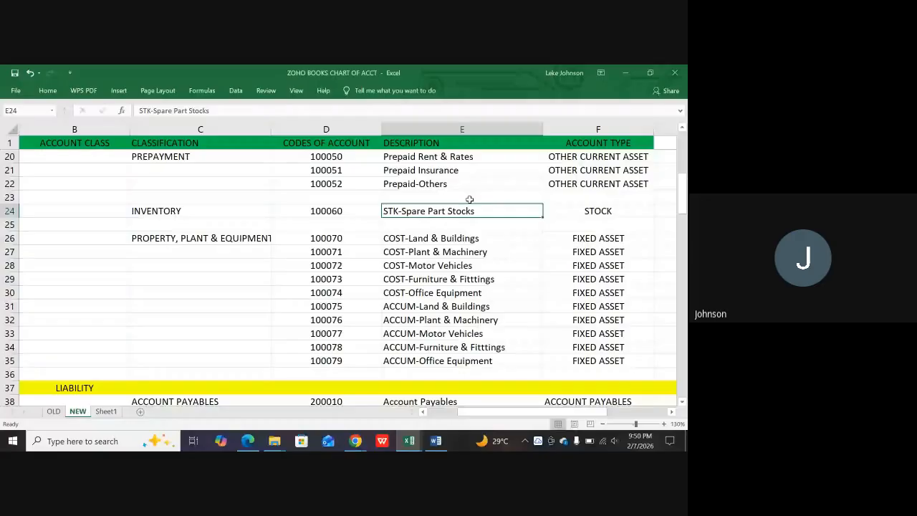
# Point out the ACCOUNT PAYABLES classification heading.
pyautogui.scroll(-2, 469, 199)
pyautogui.scroll(1, 300, 215)
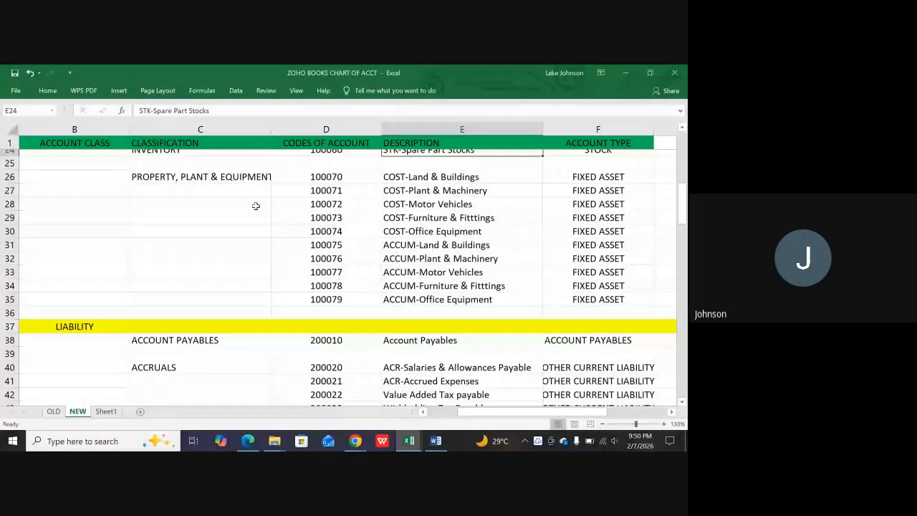
pyautogui.scroll(1, 255, 206)
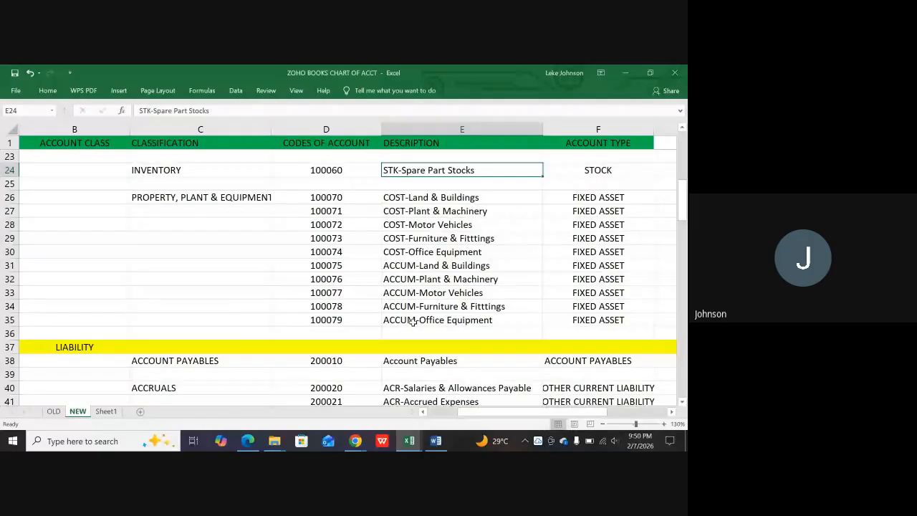
pyautogui.scroll(-1, 412, 322)
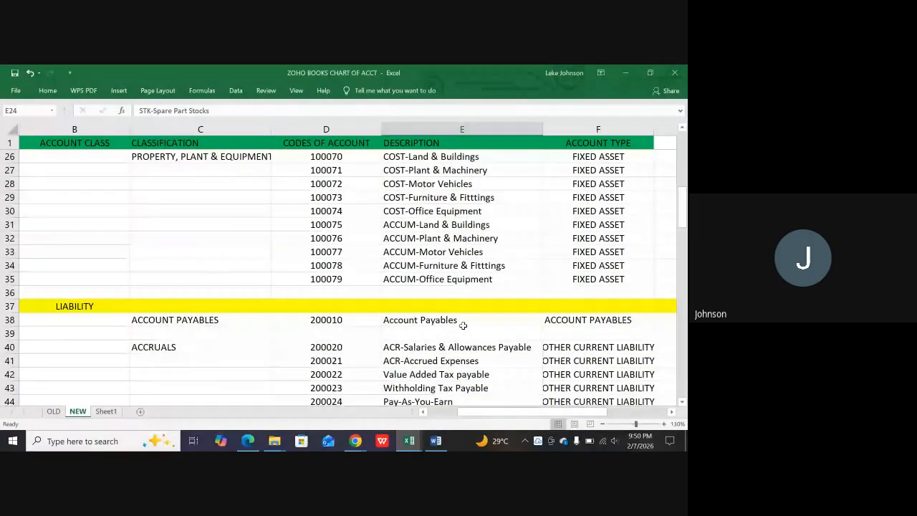
pyautogui.scroll(-1, 462, 326)
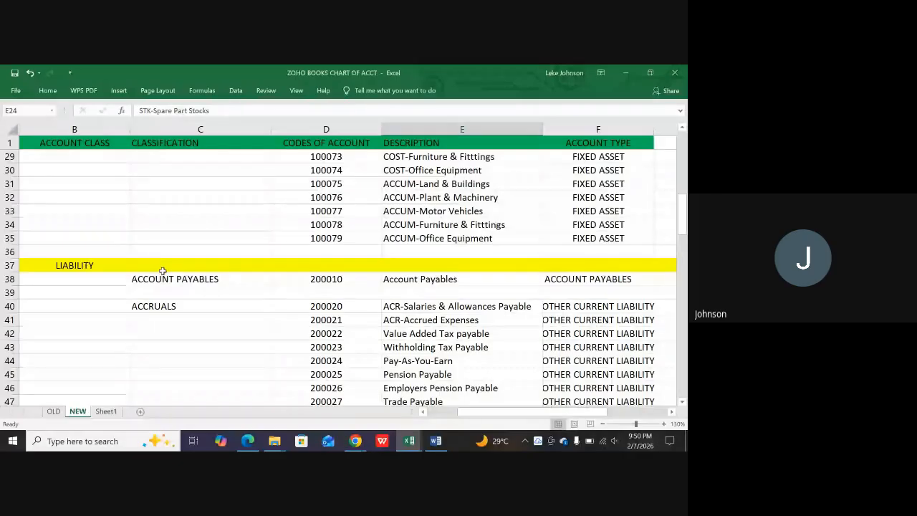
pyautogui.click(156, 280)
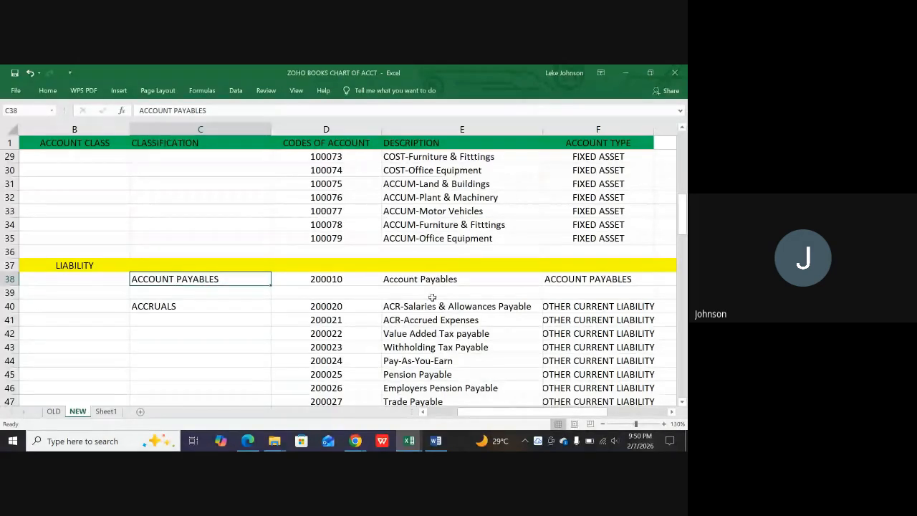
# Review payables accounts: Salaries & Allowances, Accrued Expenses, VAT, Withholding Tax, PAYE, Pension, Trade Payable.
pyautogui.scroll(-1, 195, 272)
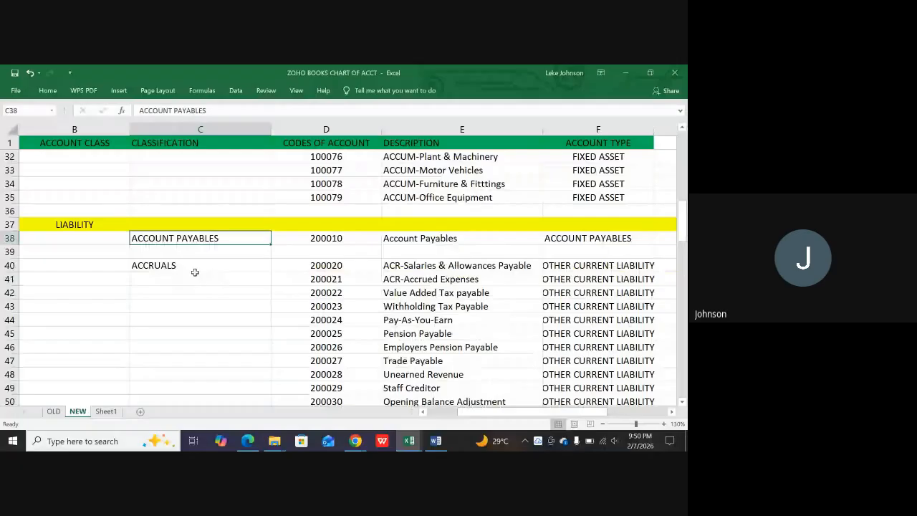
pyautogui.scroll(-1, 195, 273)
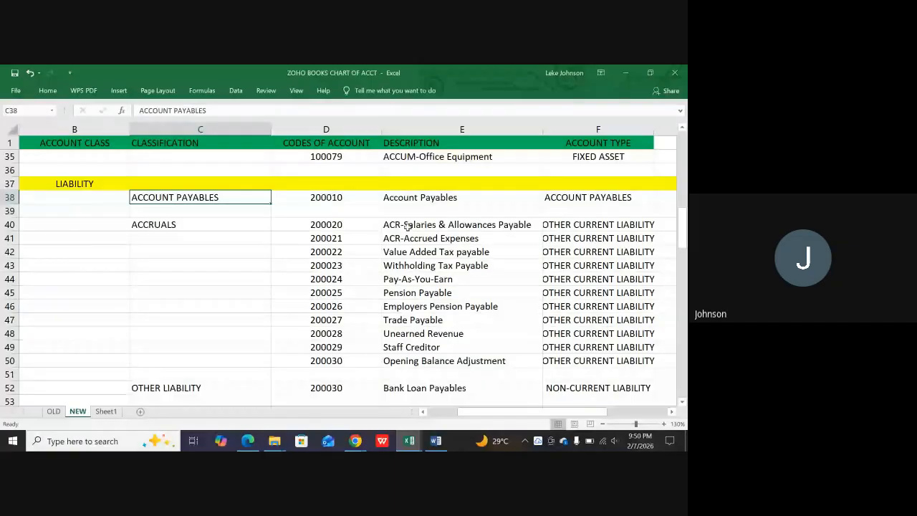
pyautogui.click(467, 223)
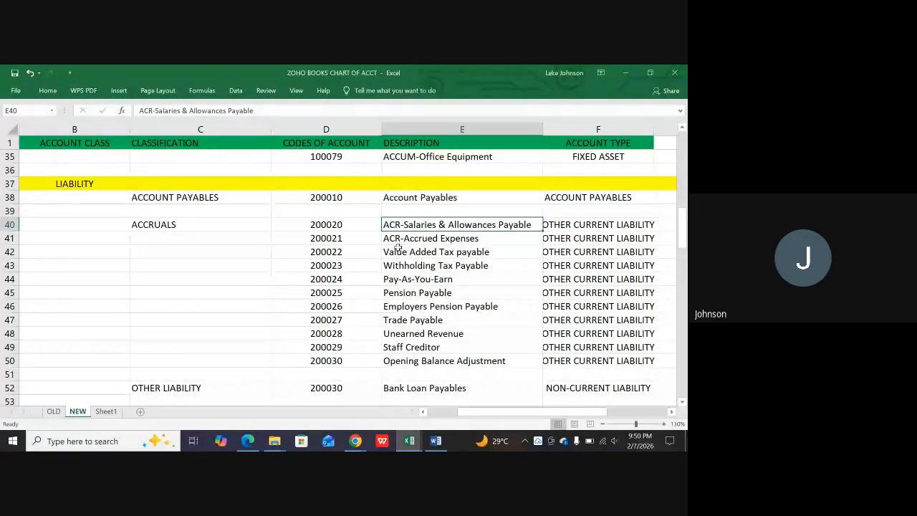
pyautogui.click(444, 239)
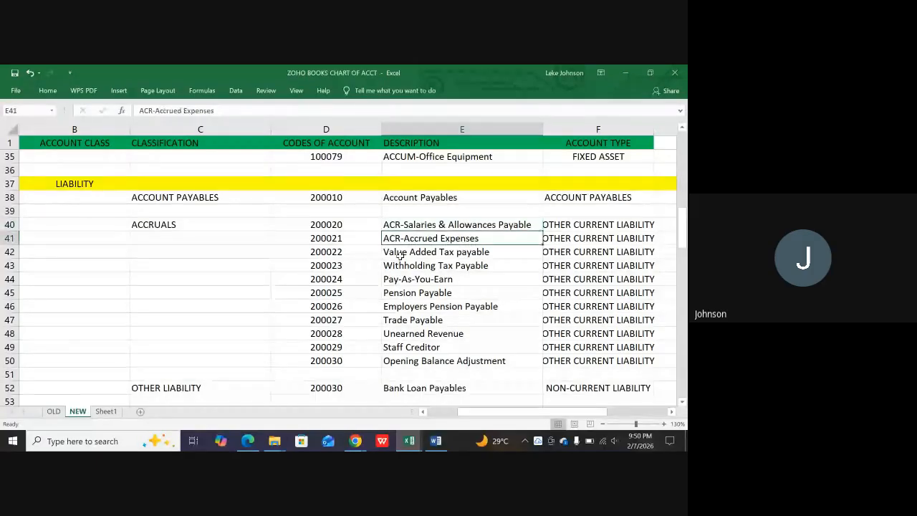
pyautogui.click(462, 250)
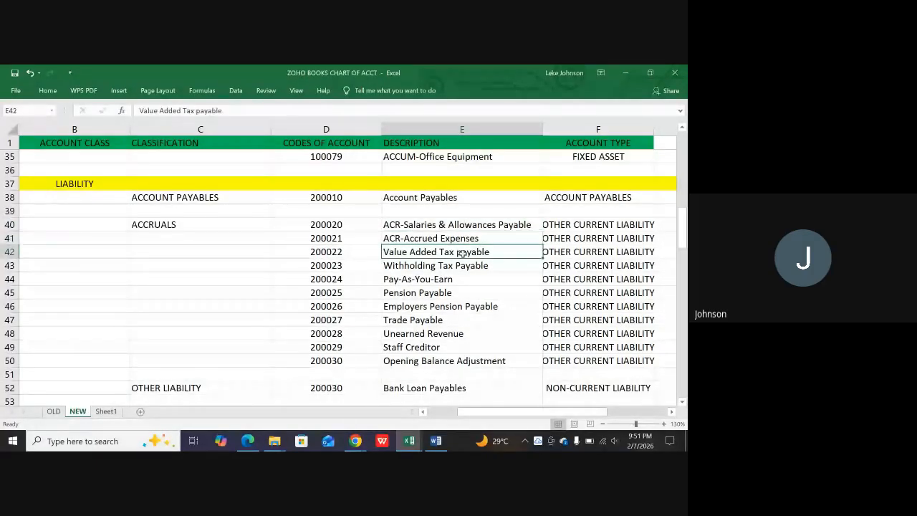
pyautogui.click(460, 266)
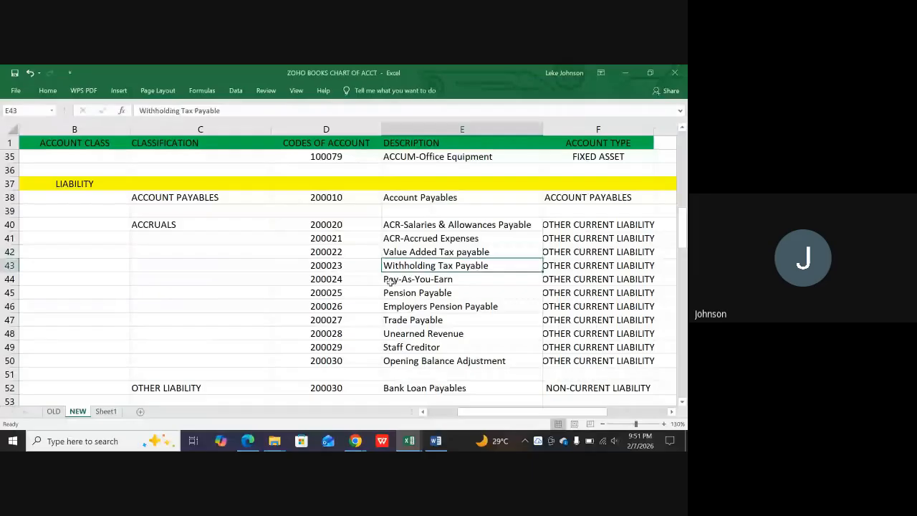
pyautogui.click(391, 280)
pyautogui.click(387, 293)
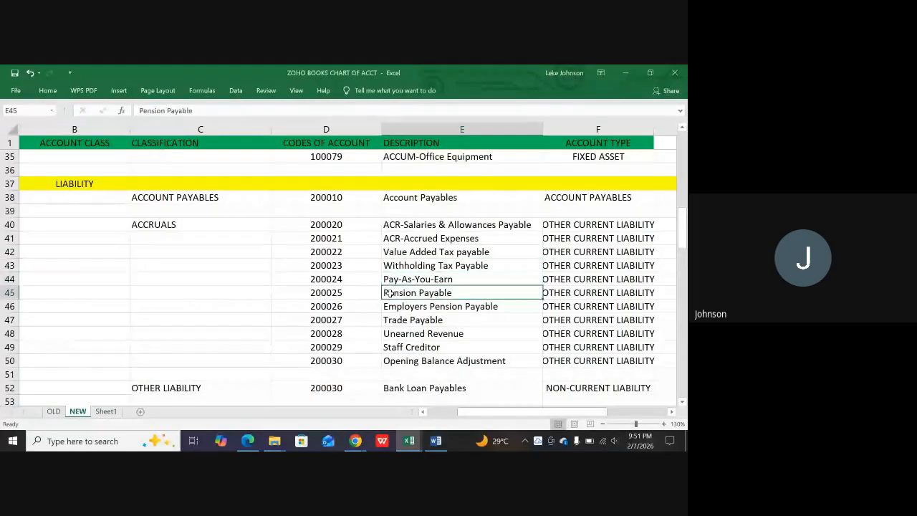
pyautogui.click(411, 309)
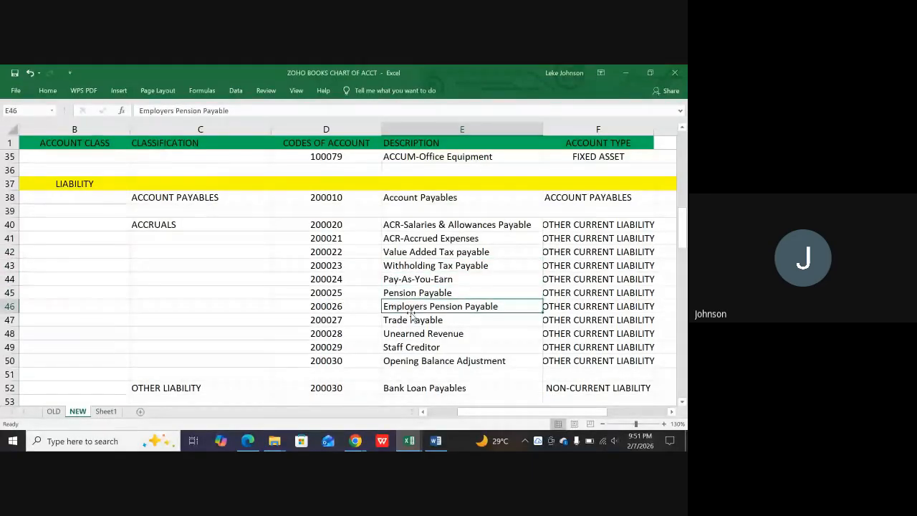
pyautogui.click(411, 321)
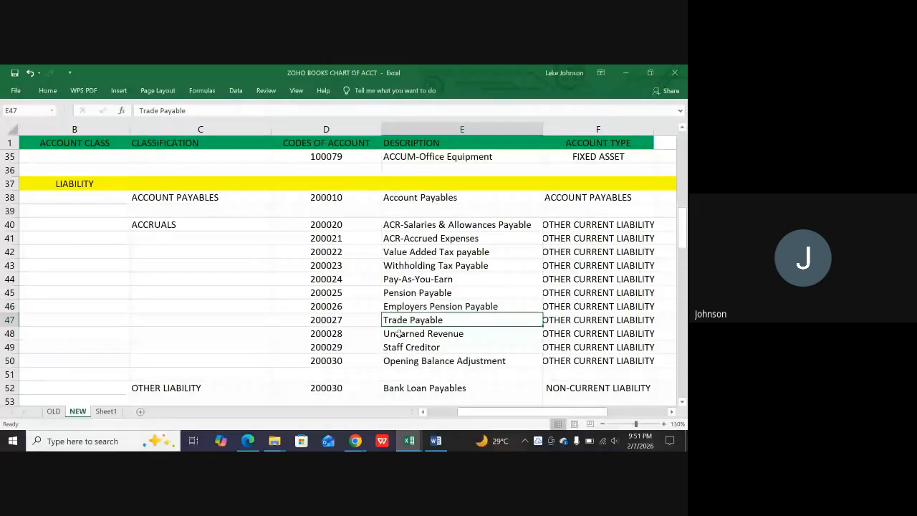
pyautogui.click(414, 200)
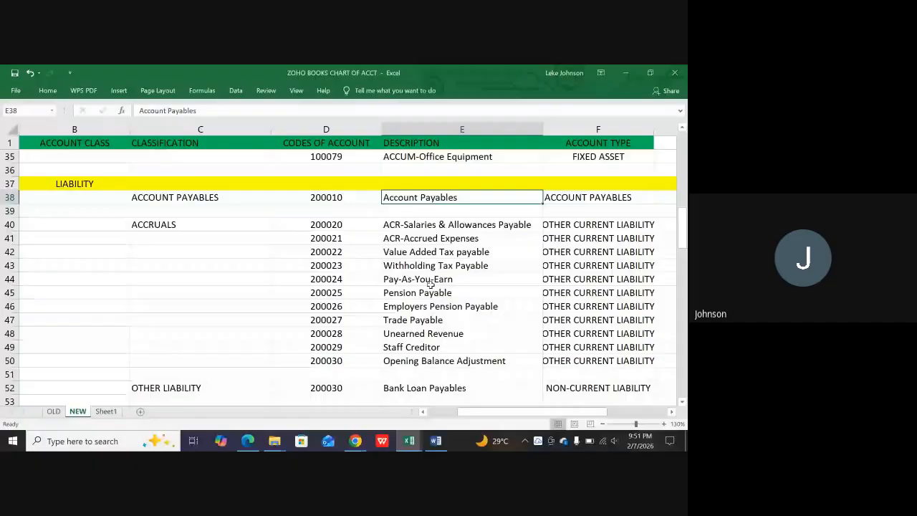
# Review Unearned Revenue and Staff Creditor, then point out the OTHER LIABILITY classification.
pyautogui.click(398, 338)
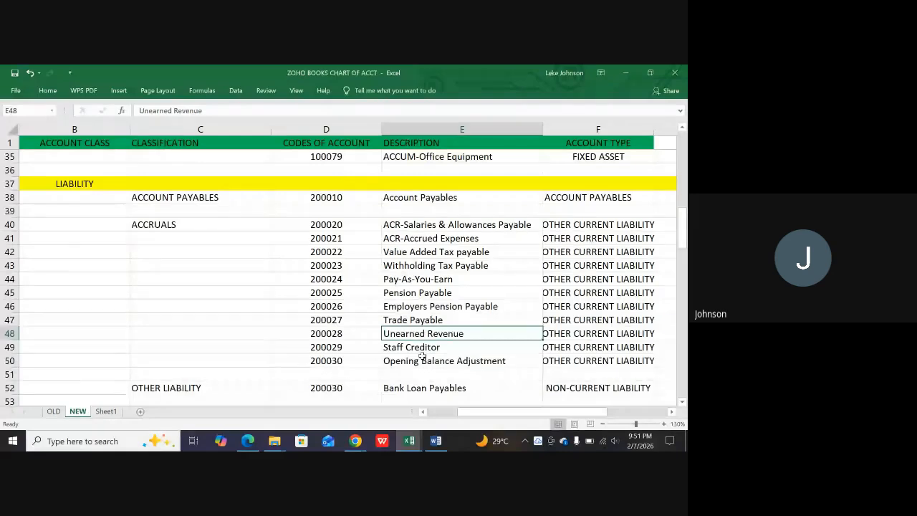
pyautogui.click(421, 347)
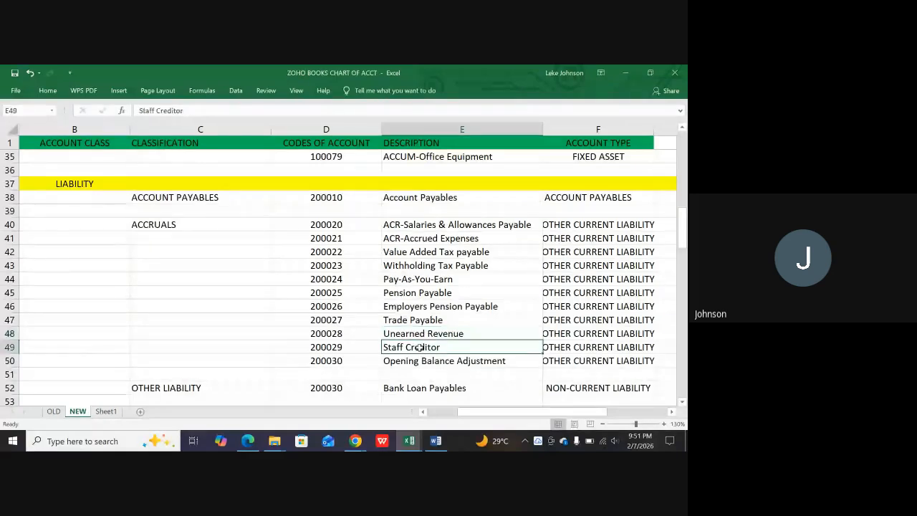
pyautogui.scroll(-1, 495, 337)
pyautogui.scroll(2, 498, 333)
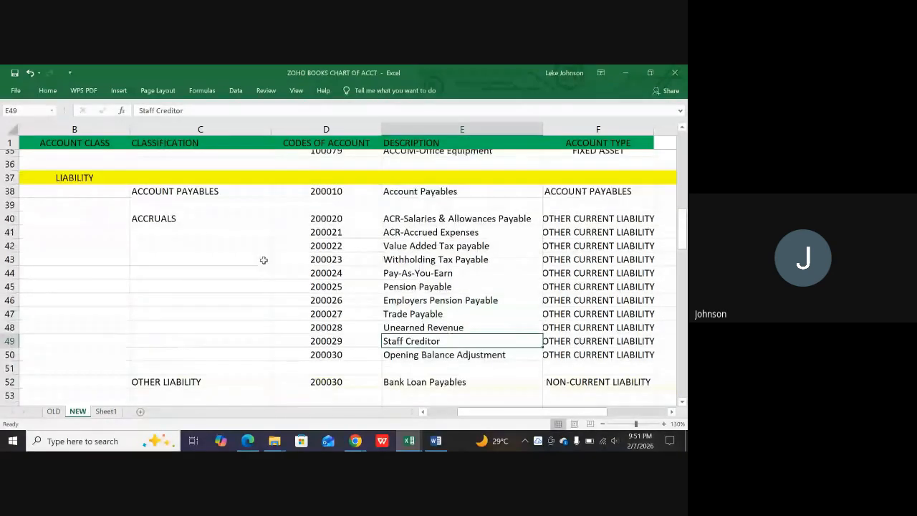
pyautogui.scroll(1, 488, 253)
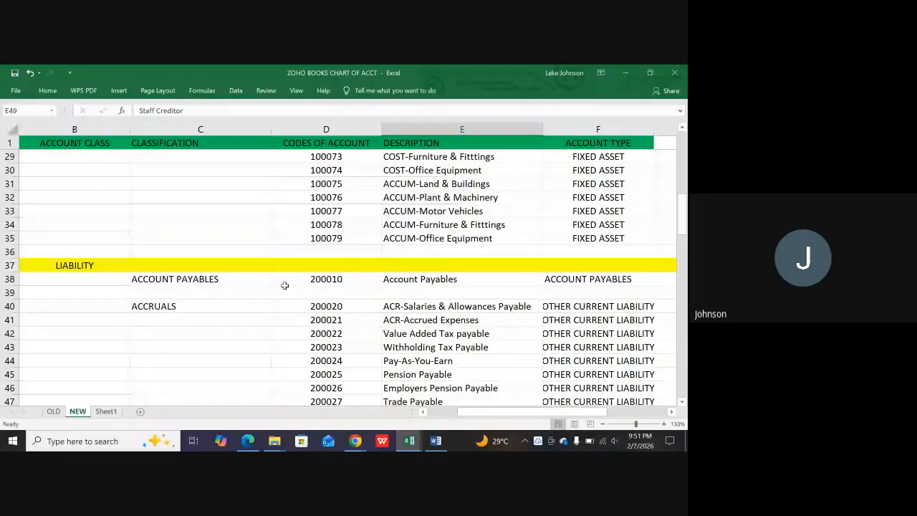
pyautogui.scroll(-1, 301, 293)
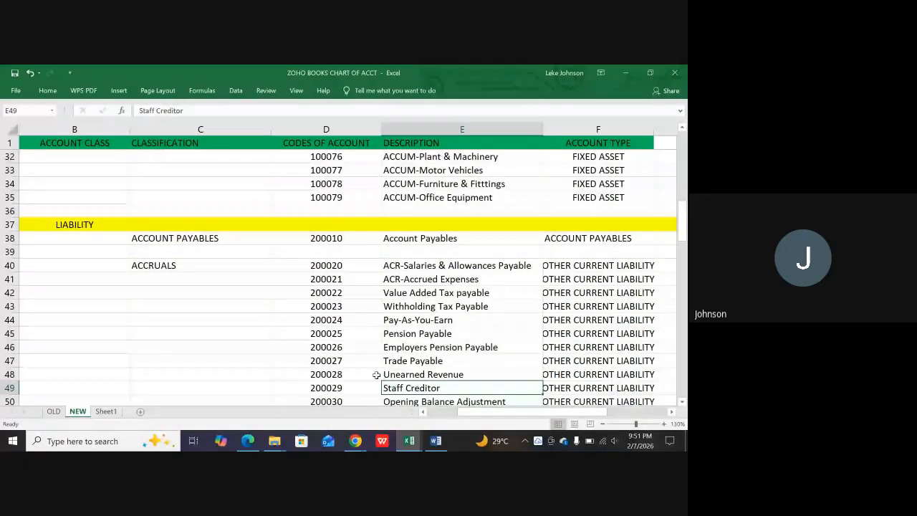
pyautogui.scroll(-1, 376, 375)
pyautogui.scroll(-2, 268, 270)
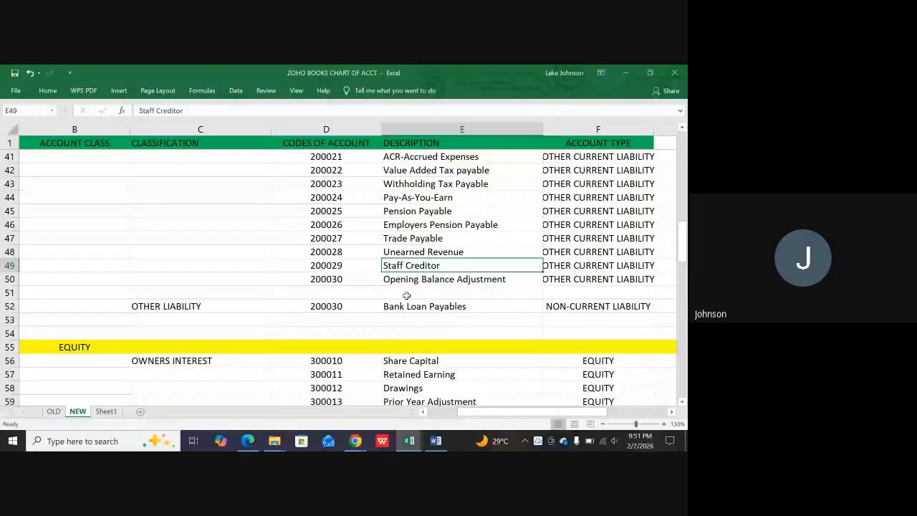
pyautogui.scroll(-1, 395, 293)
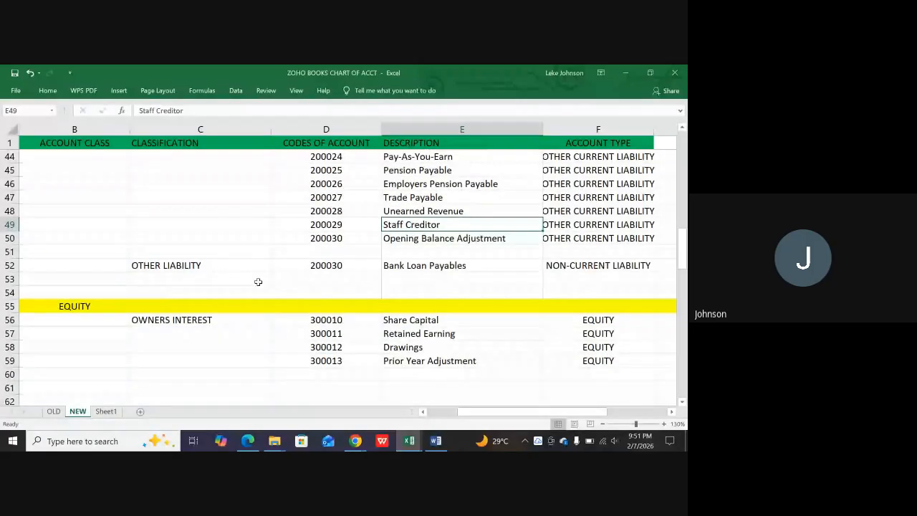
pyautogui.click(178, 265)
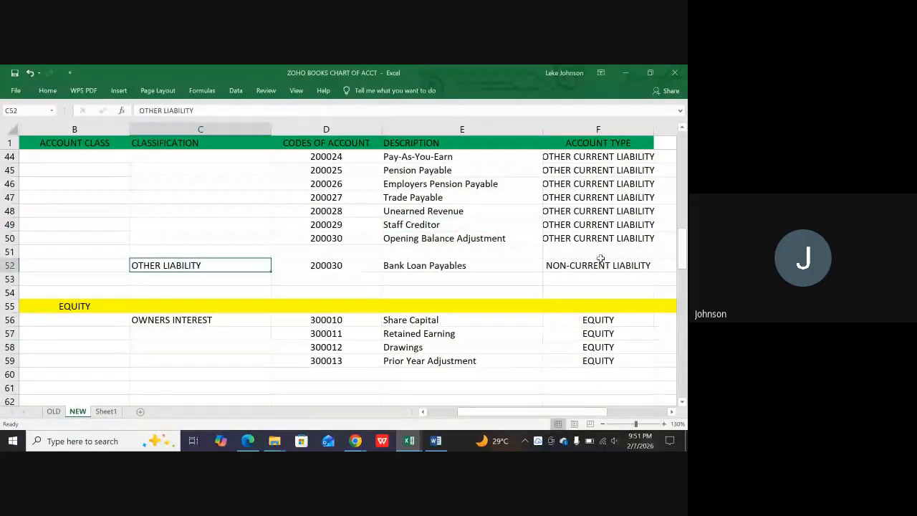
# Review the equity accounts Share Capital, Retained Earning and Drawings.
pyautogui.scroll(-1, 535, 296)
pyautogui.scroll(-3, 535, 295)
pyautogui.scroll(2, 150, 309)
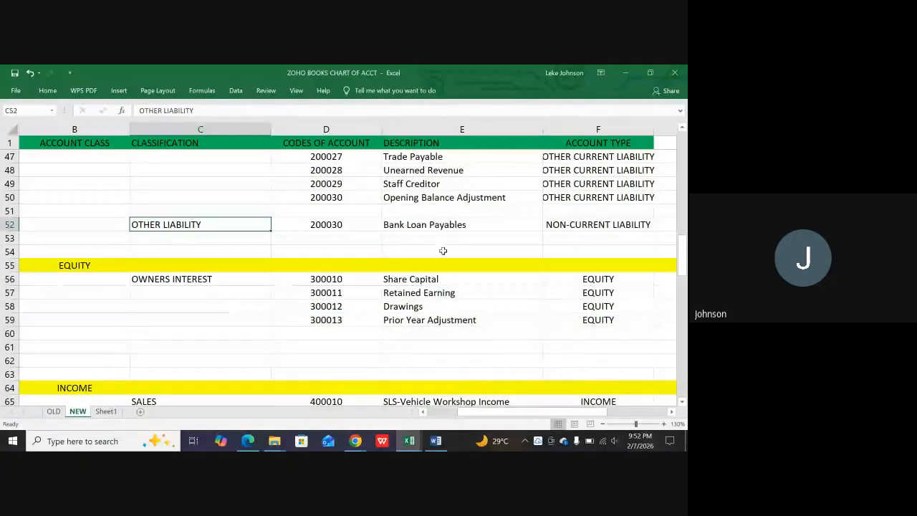
pyautogui.click(407, 278)
pyautogui.click(402, 294)
pyautogui.click(399, 307)
pyautogui.click(391, 328)
pyautogui.scroll(-3, 433, 315)
pyautogui.scroll(-1, 246, 333)
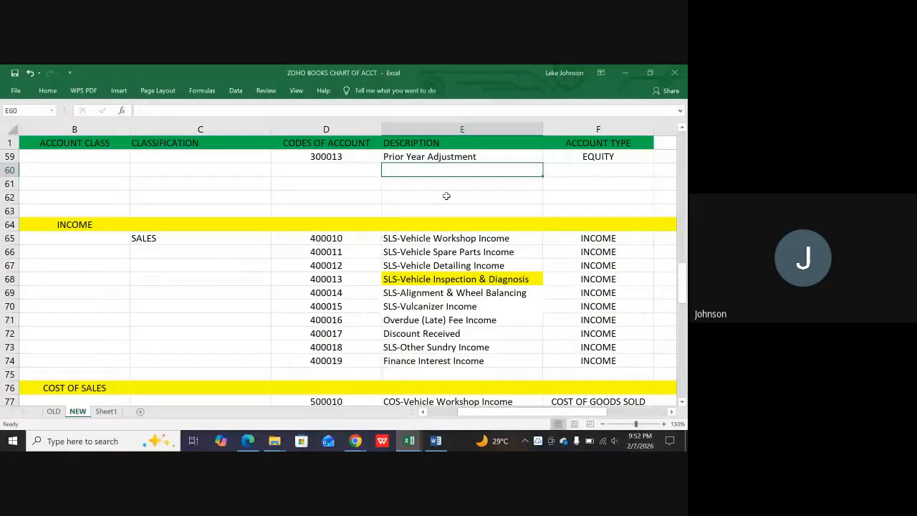
# Check the SLS-Vehicle Workshop, Vehicle Detailing and Vehicle Spare Parts Income descriptions.
pyautogui.click(436, 240)
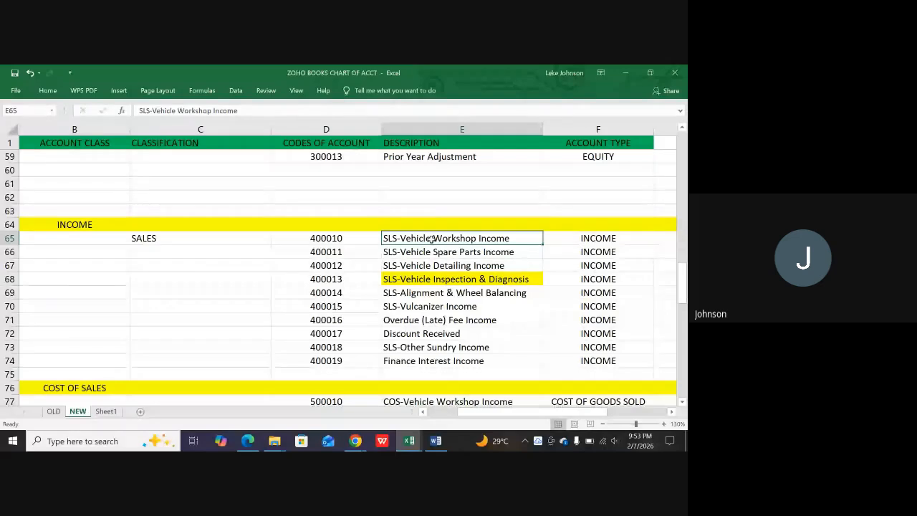
pyautogui.click(440, 264)
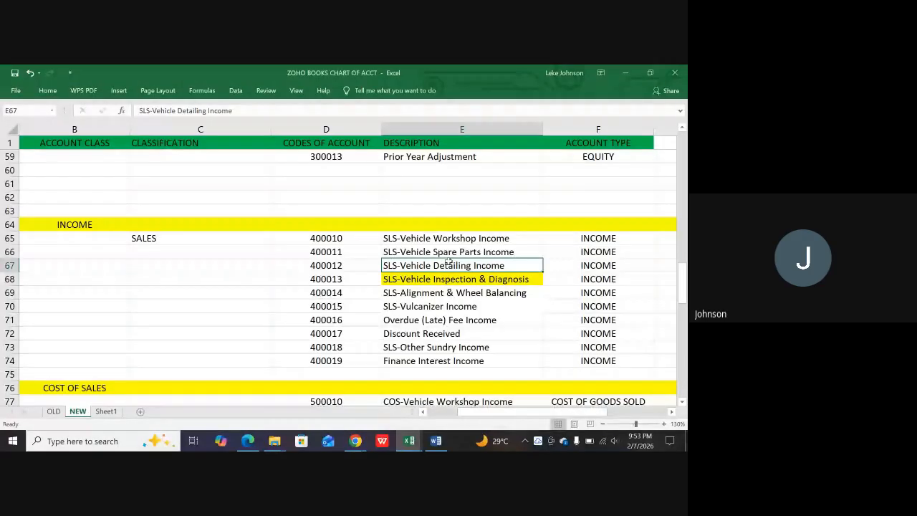
pyautogui.click(413, 252)
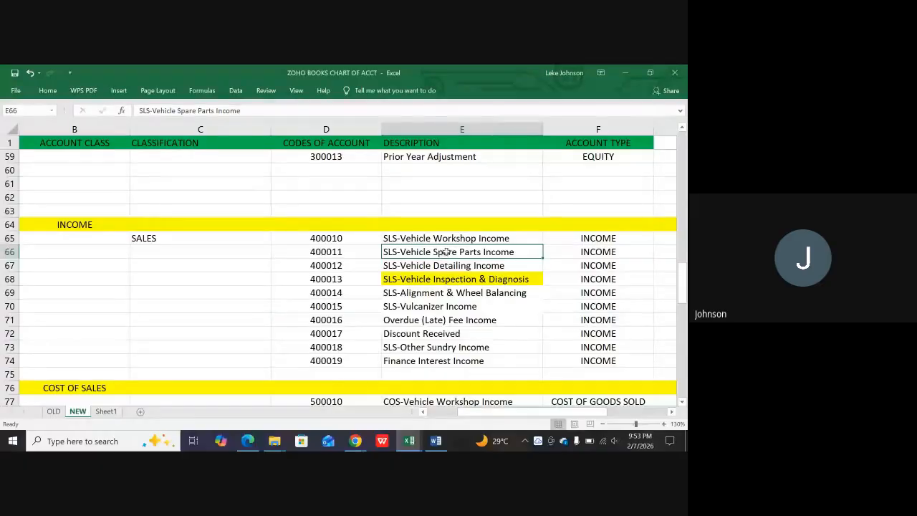
pyautogui.scroll(-1, 448, 254)
pyautogui.scroll(1, 448, 255)
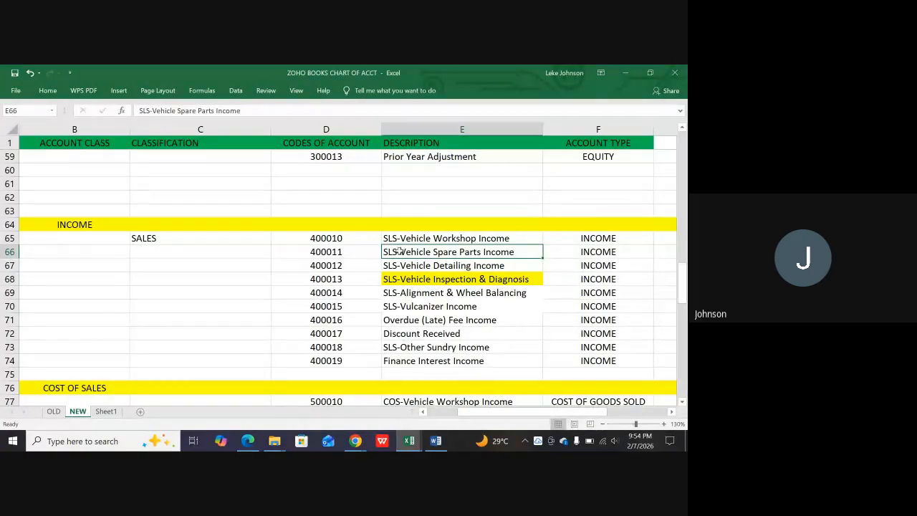
# Review the Workshop, Detailing, Spare Parts, Alignment & Wheel Balancing and Vulcanizer income entries.
pyautogui.click(435, 236)
pyautogui.click(426, 261)
pyautogui.click(428, 252)
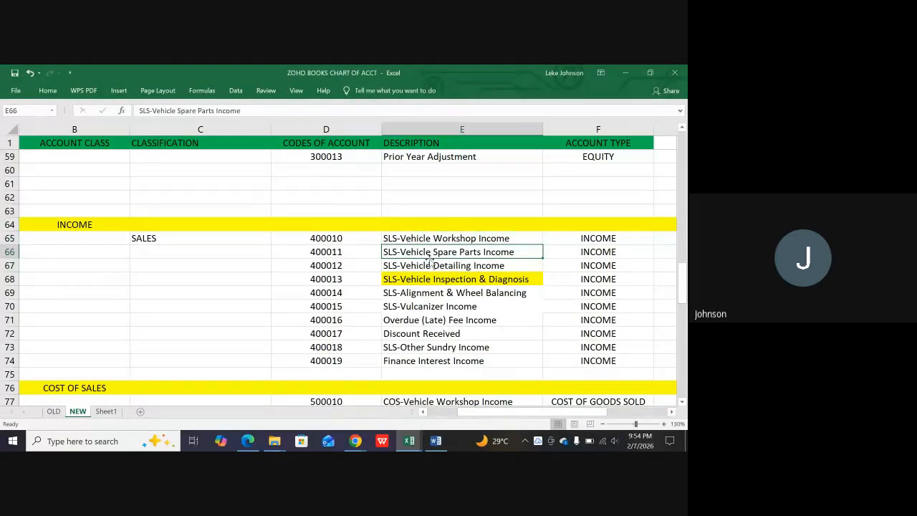
pyautogui.click(411, 295)
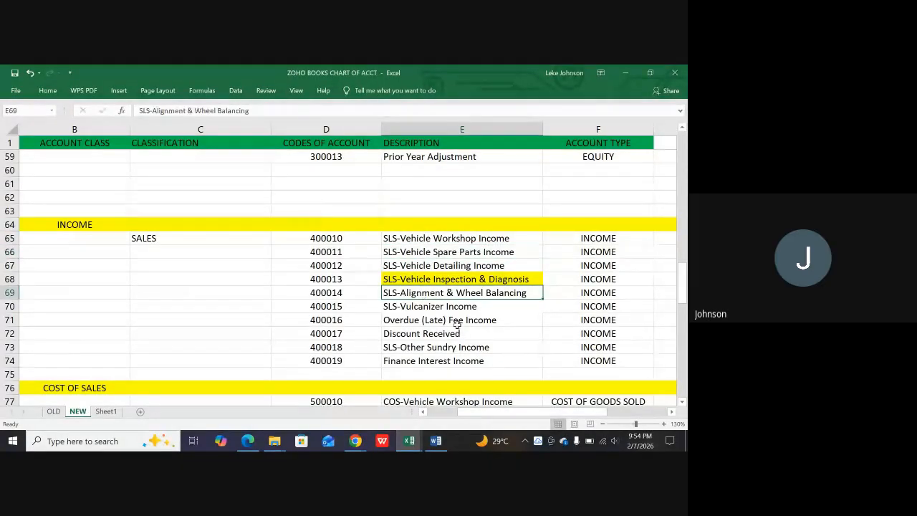
pyautogui.scroll(-1, 423, 293)
pyautogui.click(422, 268)
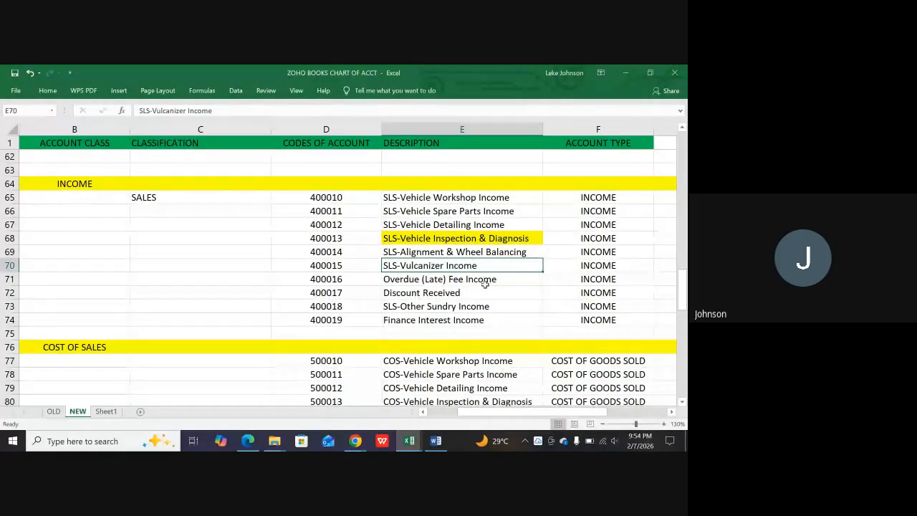
pyautogui.scroll(-3, 157, 202)
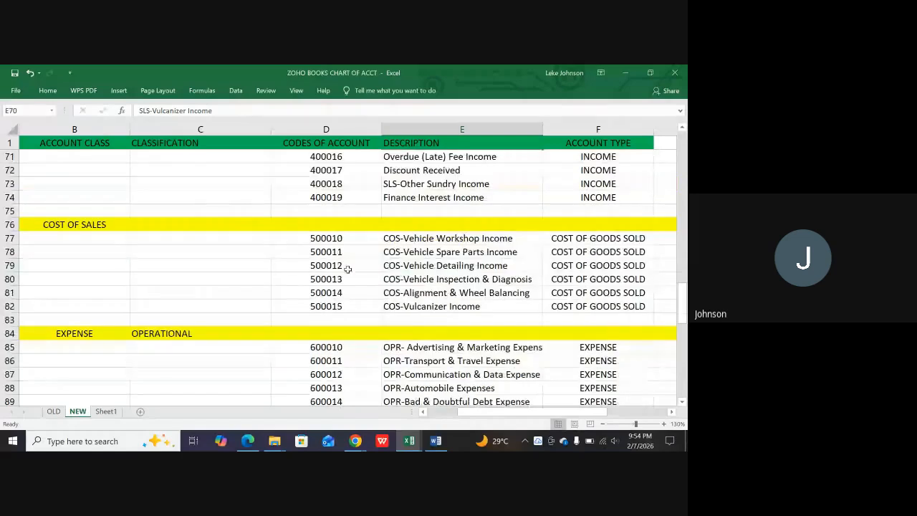
pyautogui.scroll(3, 129, 294)
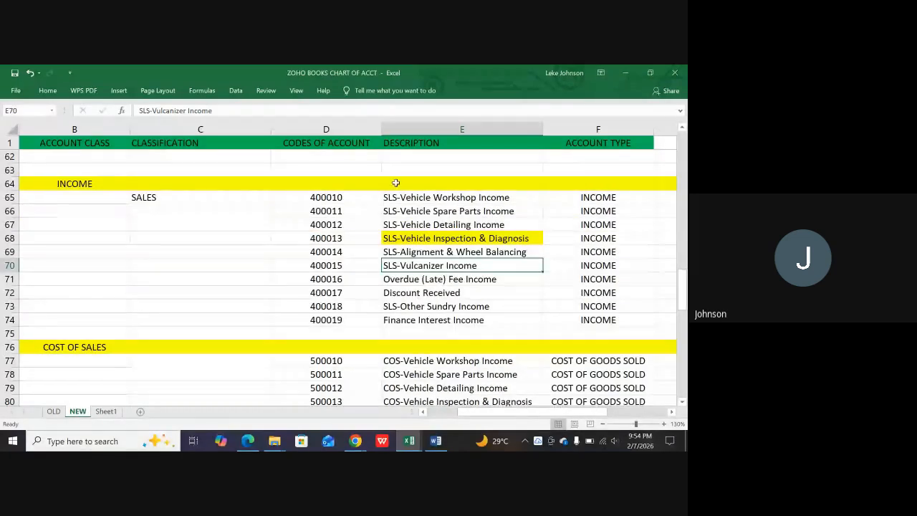
pyautogui.scroll(-1, 448, 319)
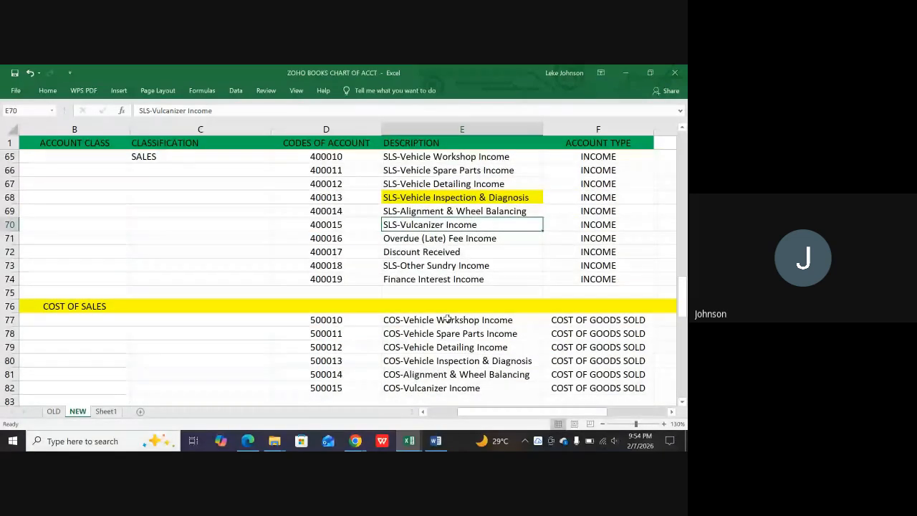
pyautogui.scroll(-1, 466, 370)
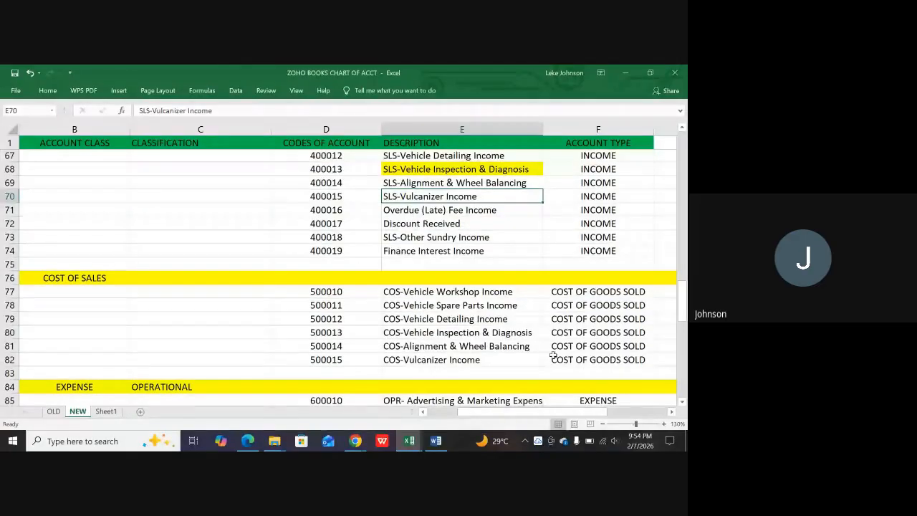
pyautogui.scroll(2, 553, 355)
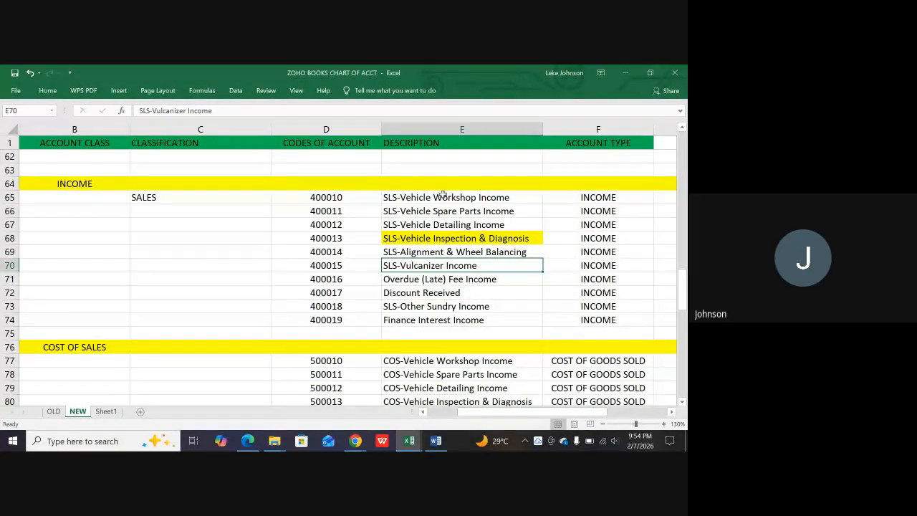
# Compare SLS-Vehicle Workshop Income with its COS-Vehicle Workshop Income counterpart.
pyautogui.click(440, 196)
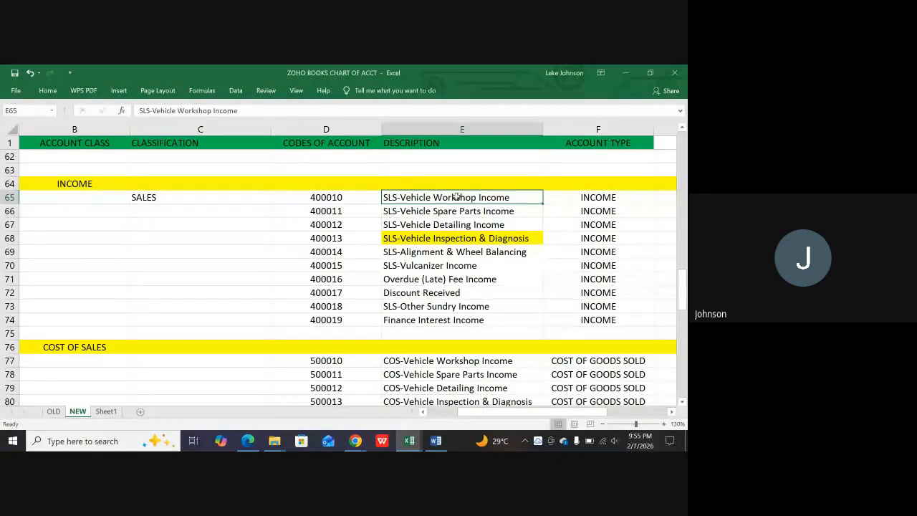
pyautogui.click(424, 362)
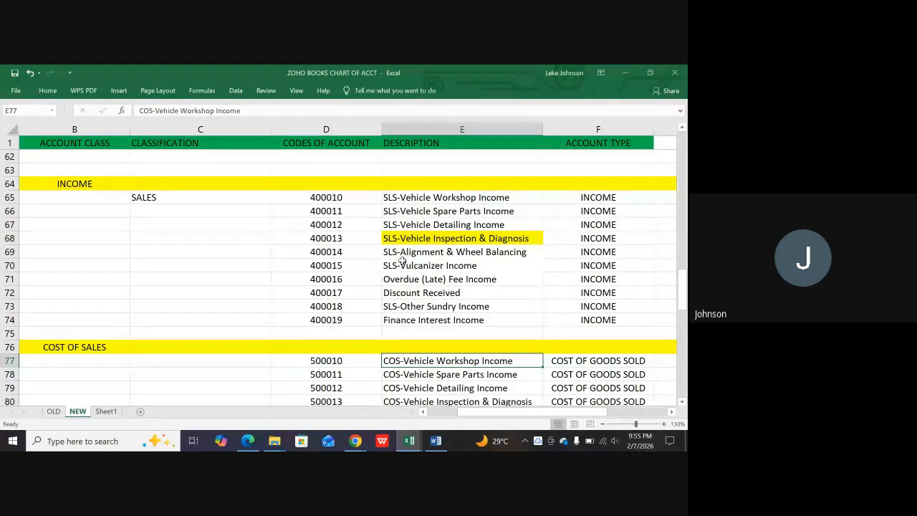
pyautogui.scroll(2, 444, 268)
pyautogui.scroll(-1, 445, 268)
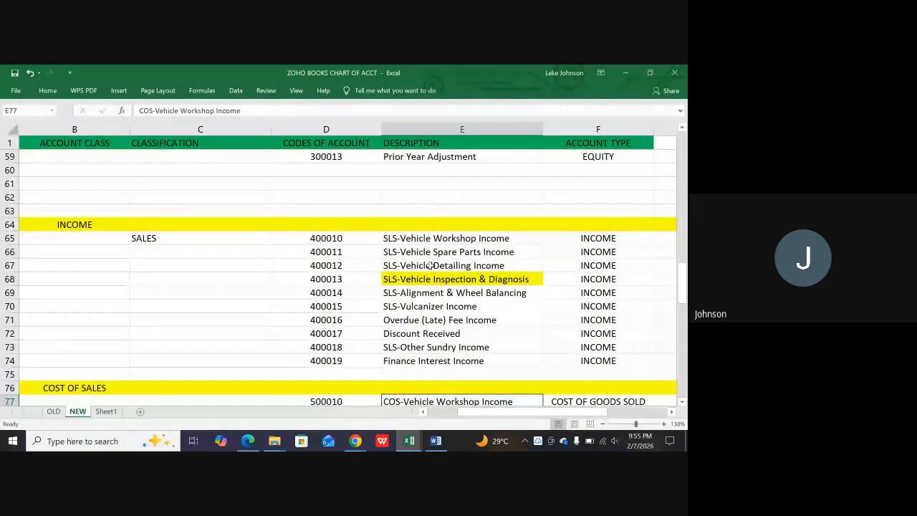
# Compare SLS-Vehicle Spare Parts Income with the matching COS-Vehicle Spare Parts Income entry.
pyautogui.click(437, 252)
pyautogui.scroll(-2, 509, 230)
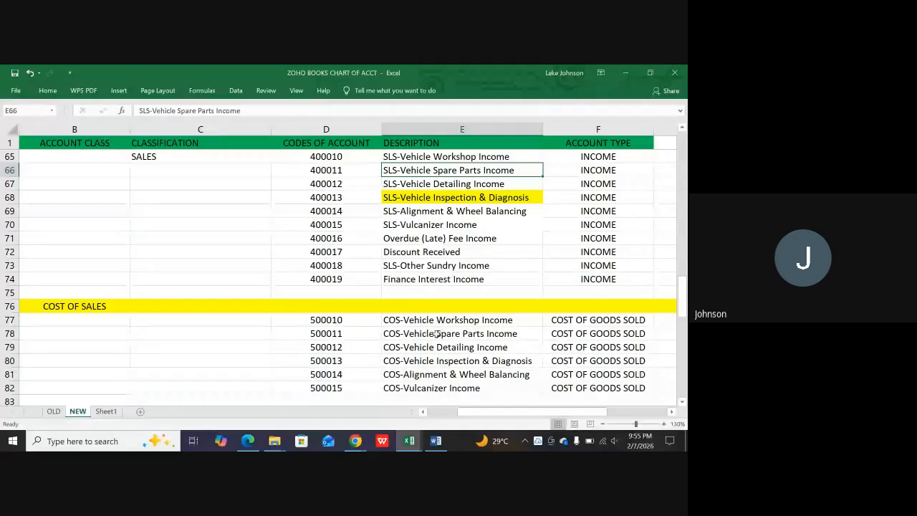
pyautogui.scroll(2, 433, 237)
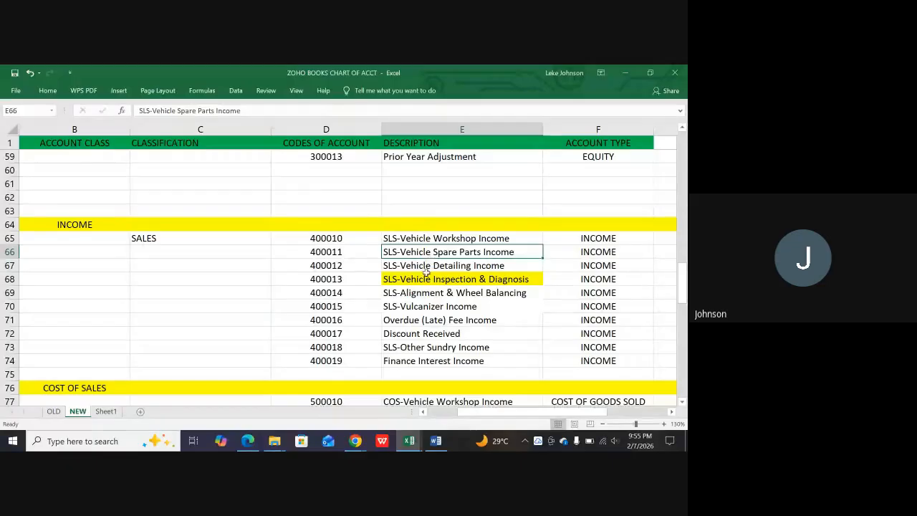
pyautogui.scroll(-2, 425, 276)
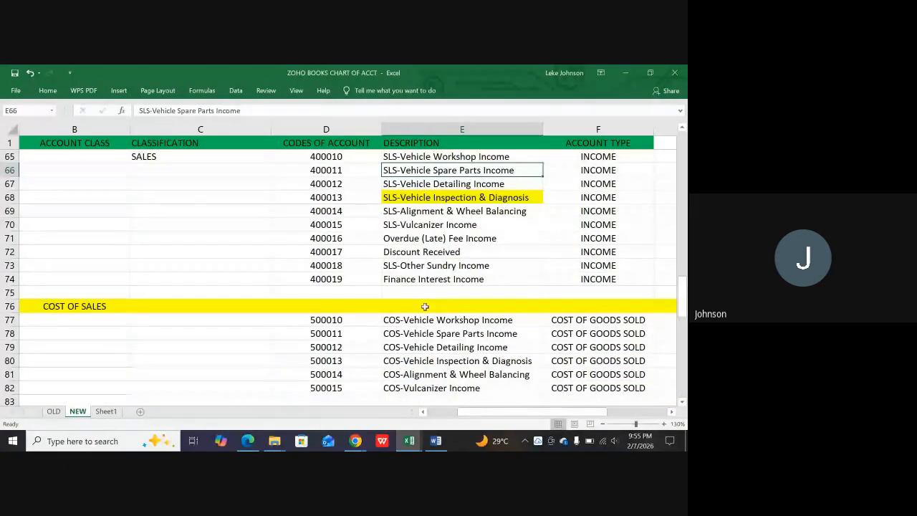
pyautogui.scroll(-1, 426, 300)
pyautogui.click(446, 292)
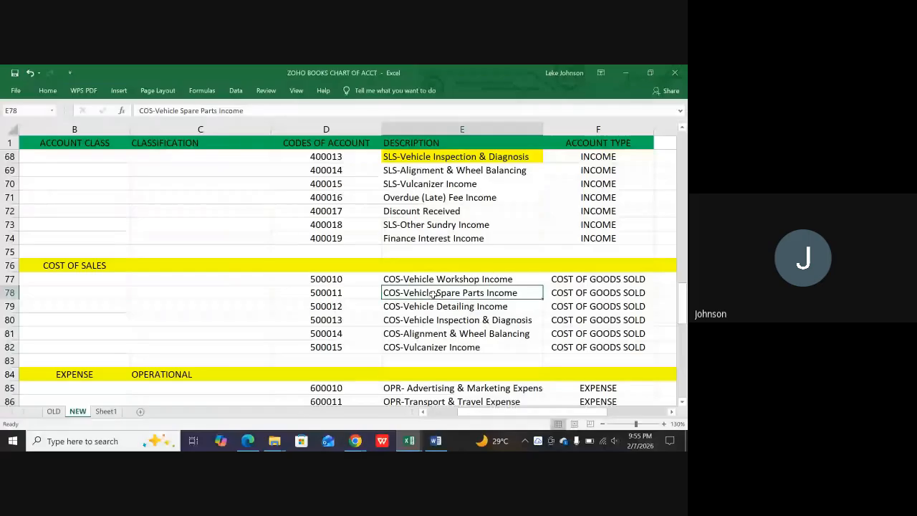
pyautogui.scroll(1, 428, 201)
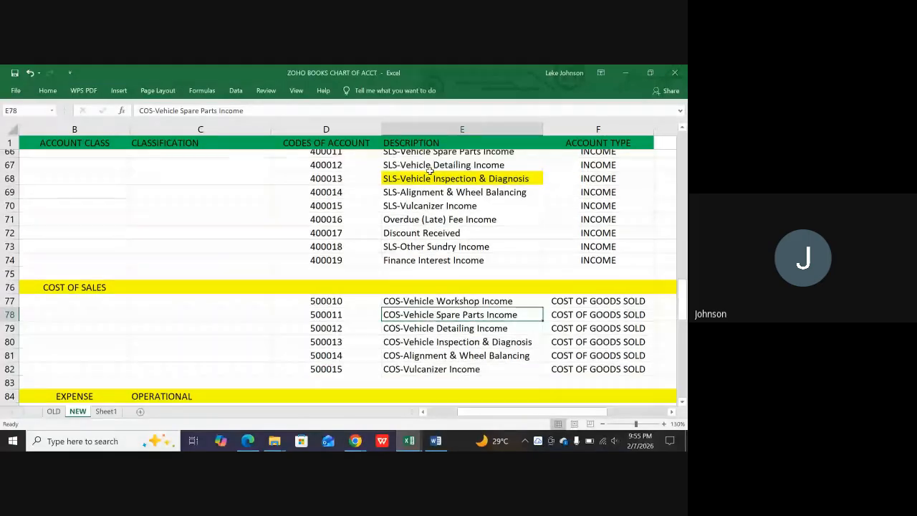
pyautogui.scroll(2, 430, 171)
pyautogui.click(425, 209)
pyautogui.scroll(-3, 435, 244)
pyautogui.click(425, 251)
pyautogui.scroll(2, 424, 253)
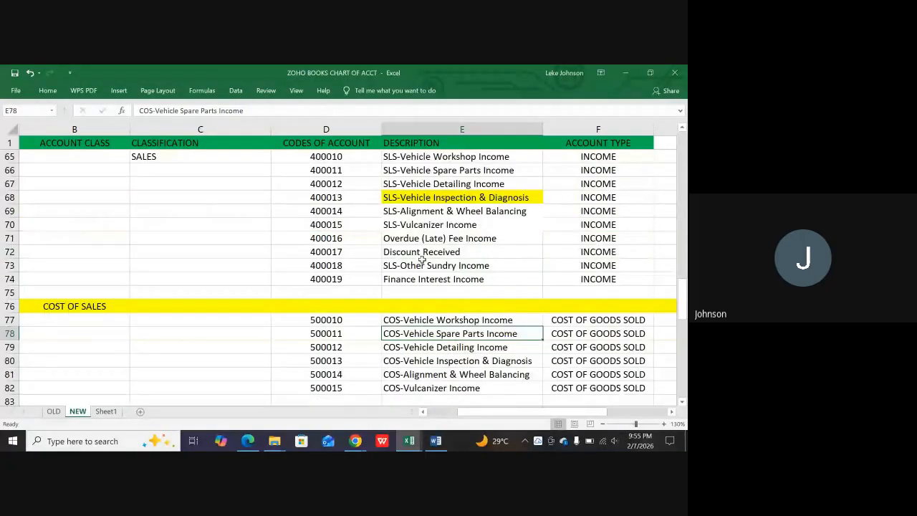
pyautogui.scroll(1, 423, 259)
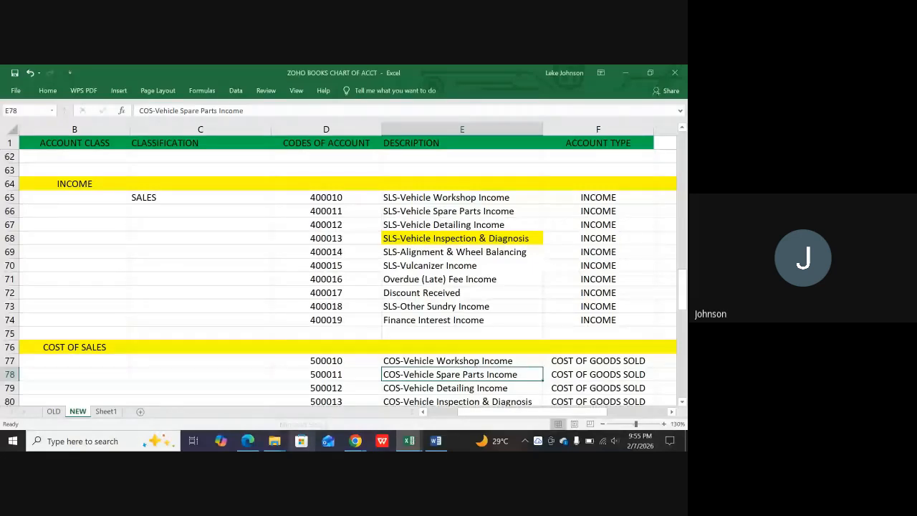
# Compare SLS-Vehicle Detailing Income with COS-Vehicle Detailing Income.
pyautogui.click(421, 222)
pyautogui.scroll(-3, 446, 295)
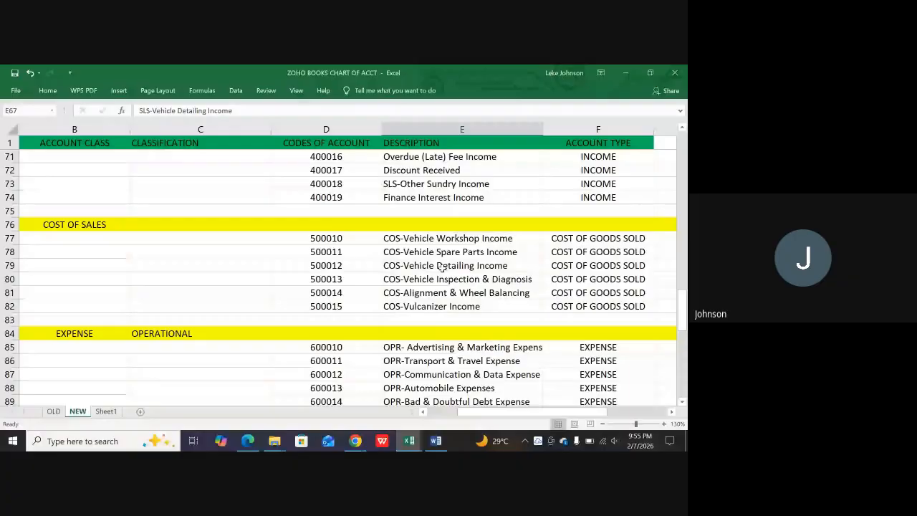
pyautogui.click(443, 266)
pyautogui.scroll(1, 397, 172)
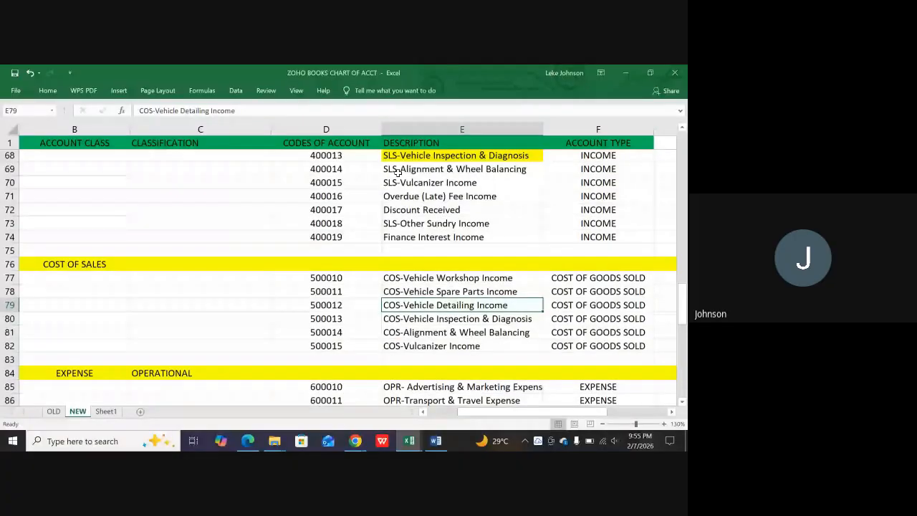
pyautogui.scroll(1, 398, 172)
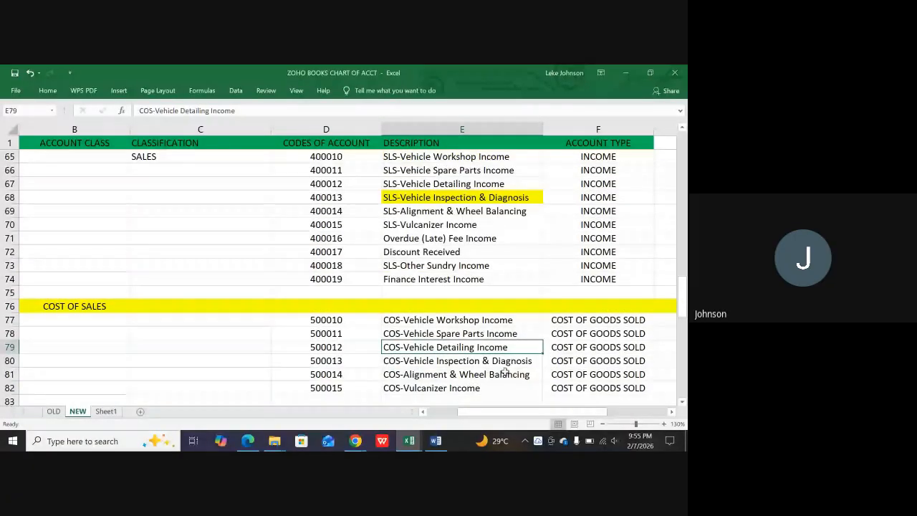
pyautogui.scroll(-2, 434, 292)
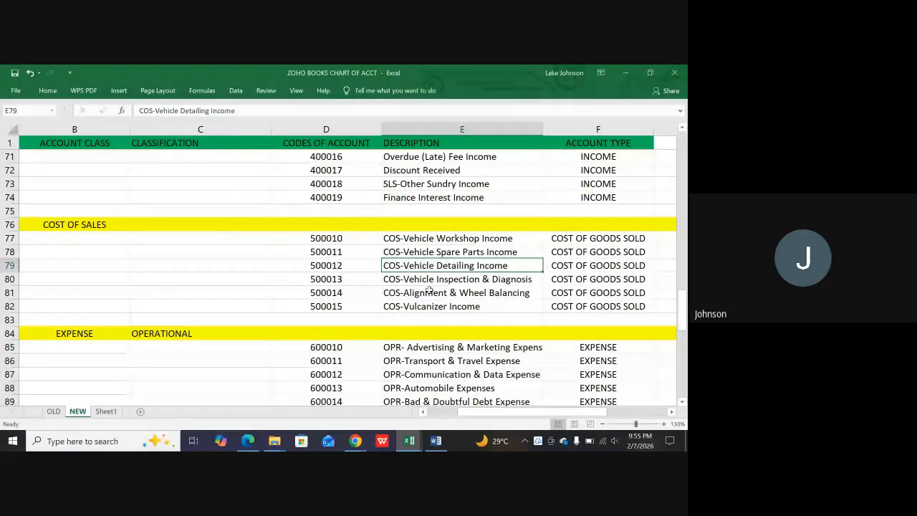
# Match the SLS- and COS-Vehicle Inspection & Diagnosis entries.
pyautogui.click(466, 285)
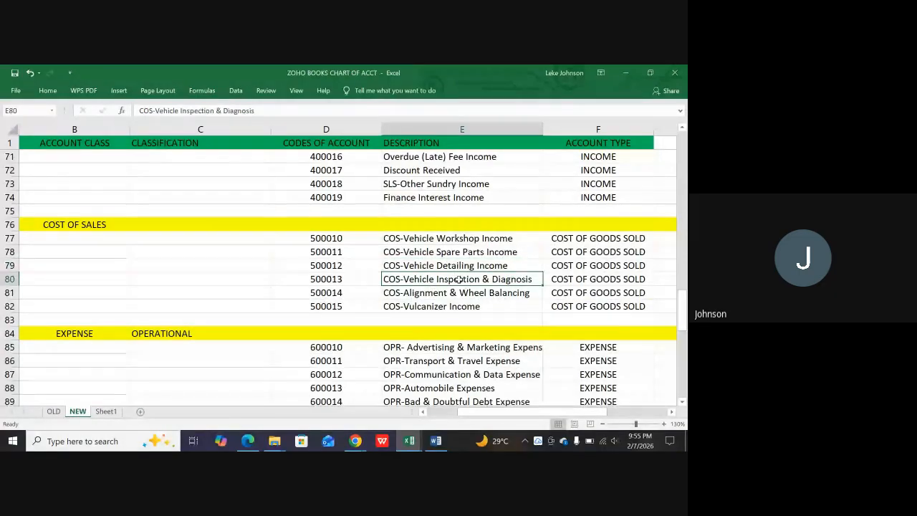
pyautogui.scroll(3, 456, 281)
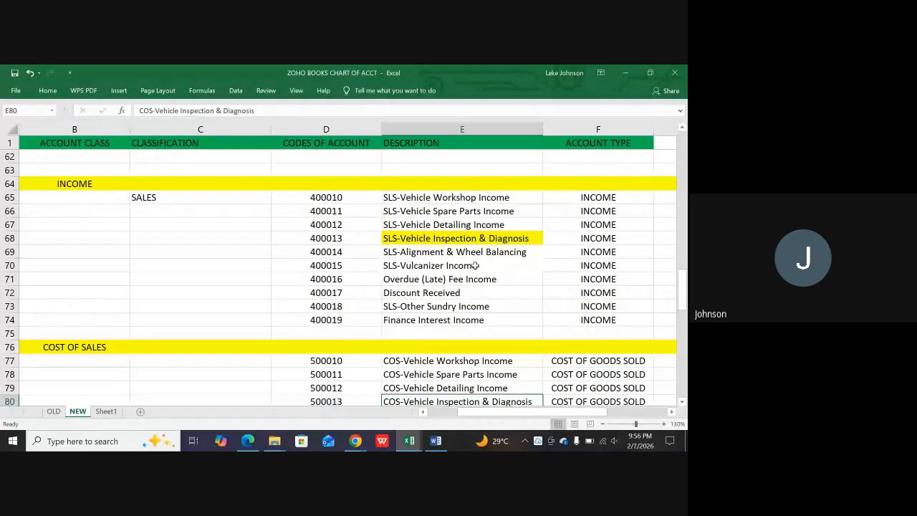
pyautogui.click(440, 240)
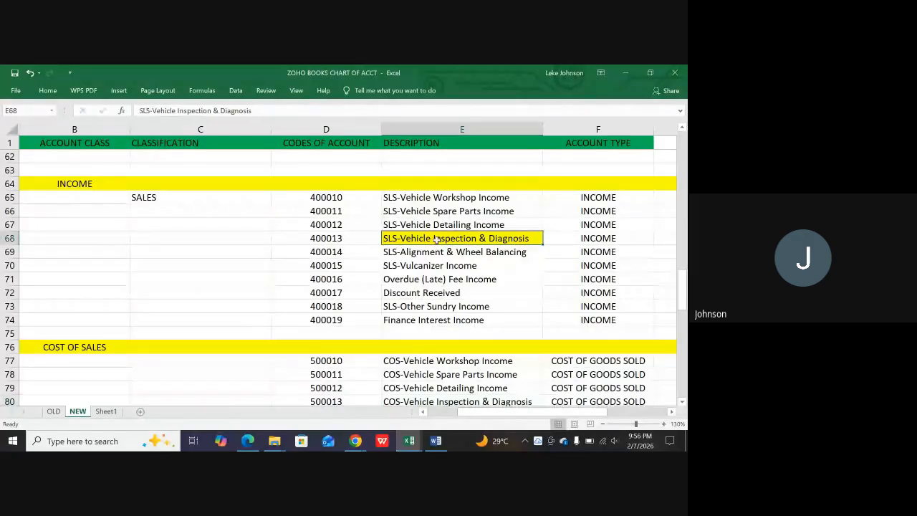
pyautogui.scroll(-2, 447, 305)
pyautogui.scroll(-1, 448, 304)
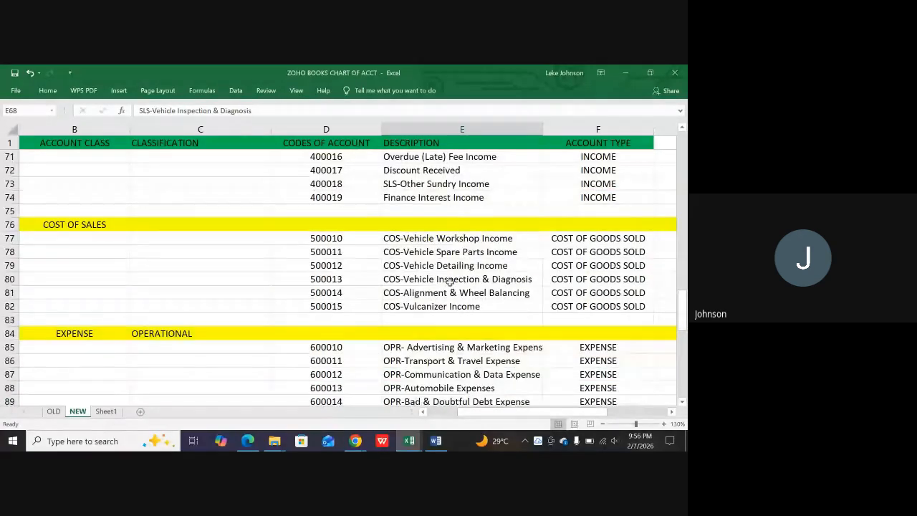
pyautogui.click(448, 278)
pyautogui.scroll(2, 438, 278)
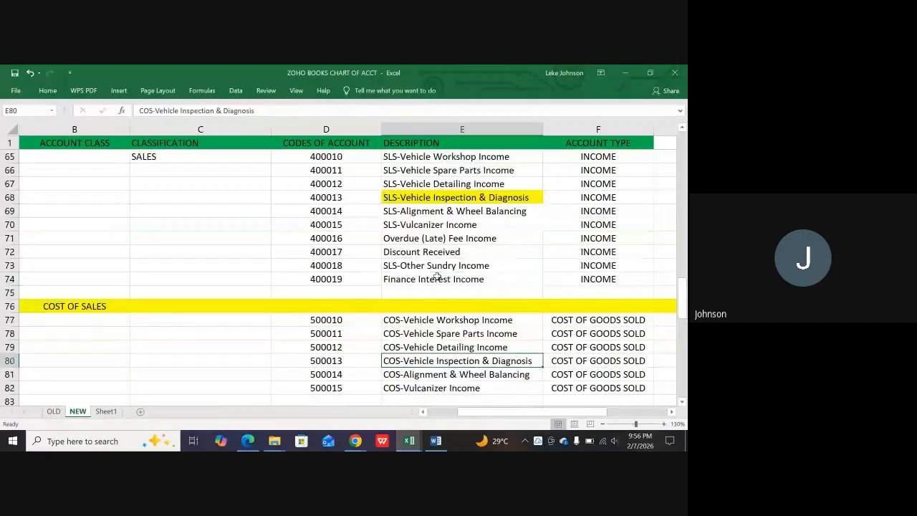
pyautogui.scroll(1, 437, 278)
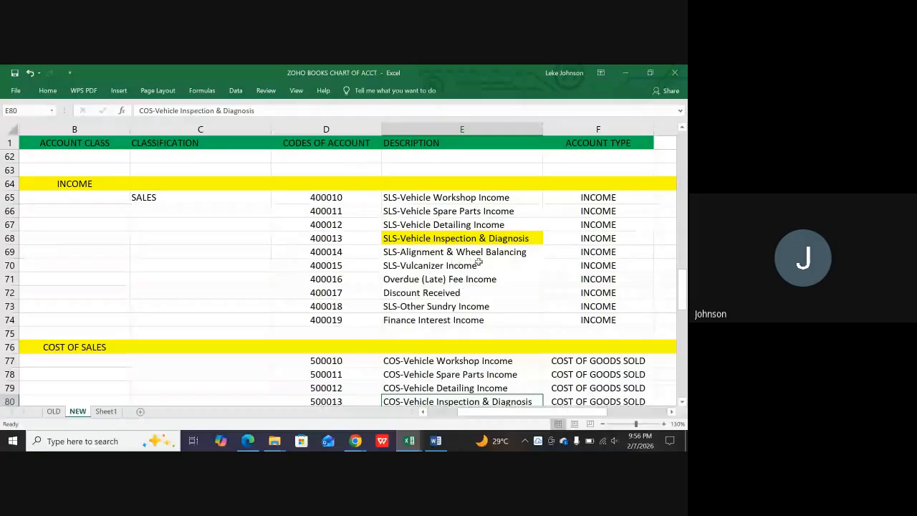
# Match the SLS- and COS-Alignment & Wheel Balancing entries.
pyautogui.click(440, 254)
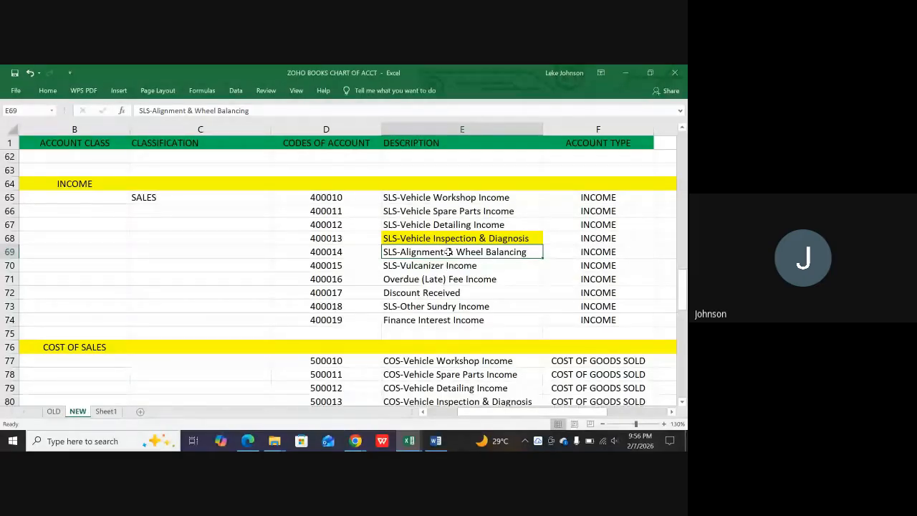
pyautogui.scroll(-3, 449, 259)
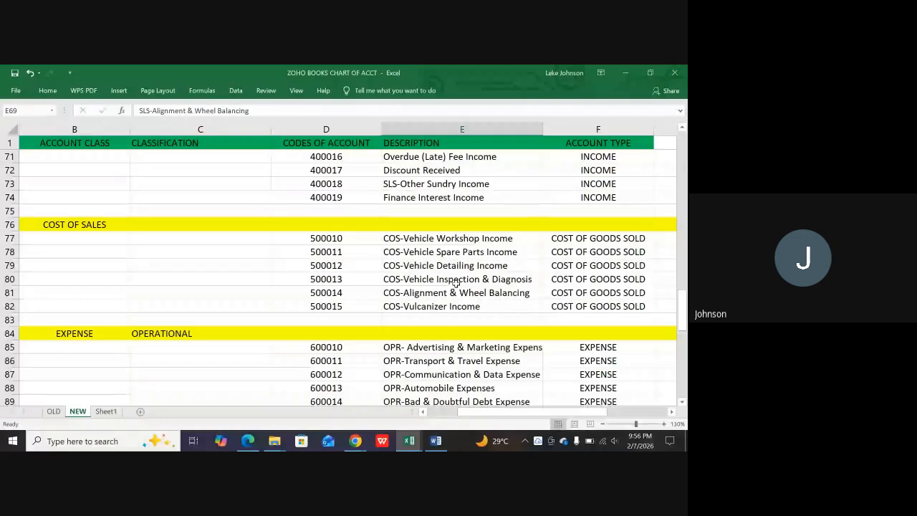
pyautogui.click(455, 289)
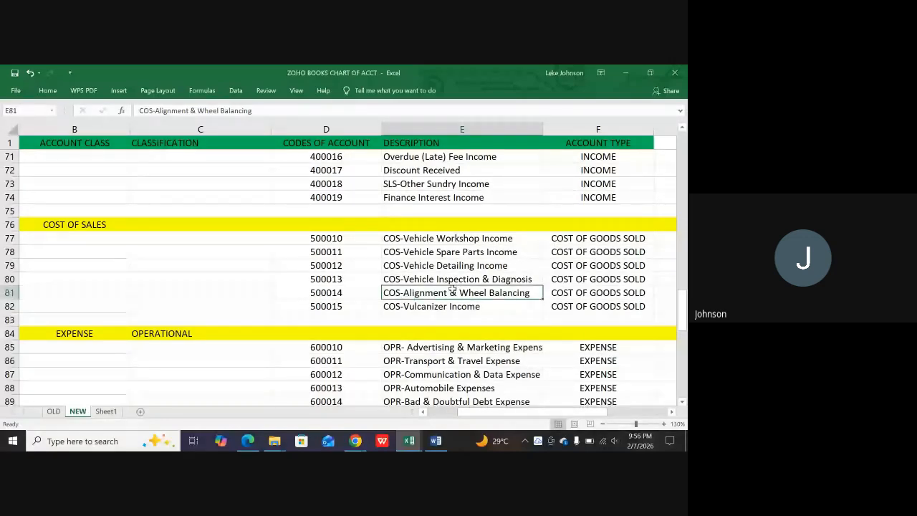
pyautogui.scroll(2, 440, 246)
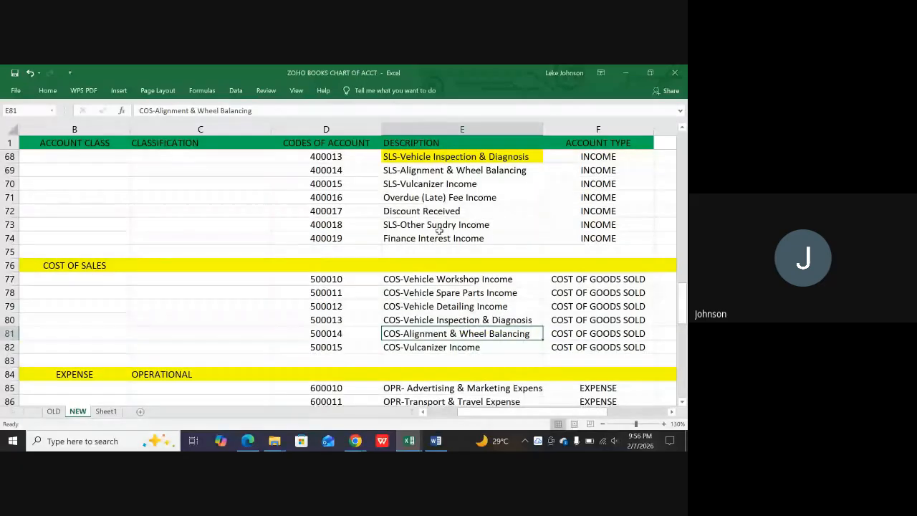
pyautogui.scroll(-1, 438, 230)
pyautogui.scroll(-1, 440, 280)
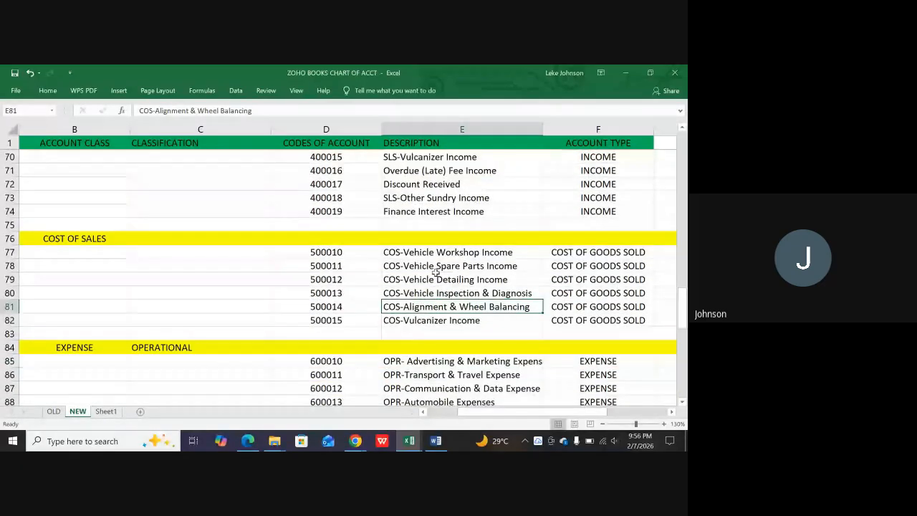
pyautogui.scroll(3, 434, 272)
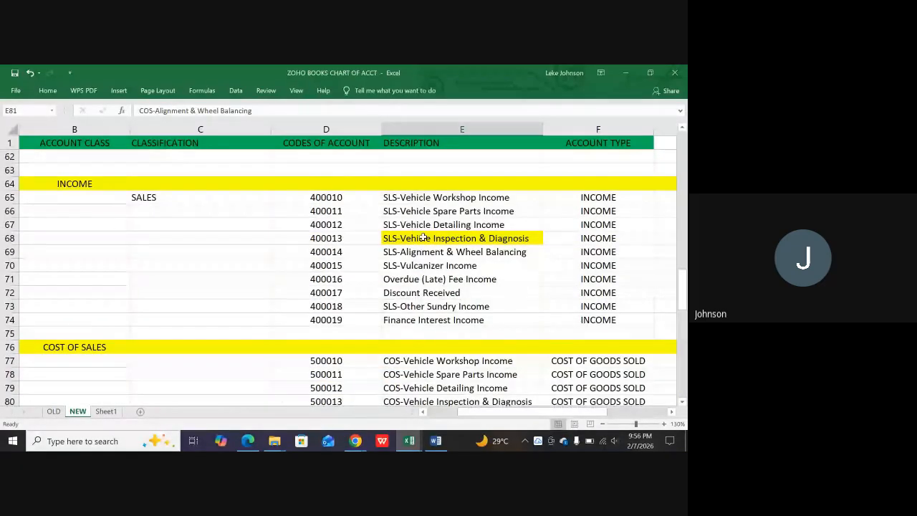
# Match the SLS- and COS-Vulcanizer Income entries.
pyautogui.click(434, 264)
pyautogui.scroll(-2, 434, 262)
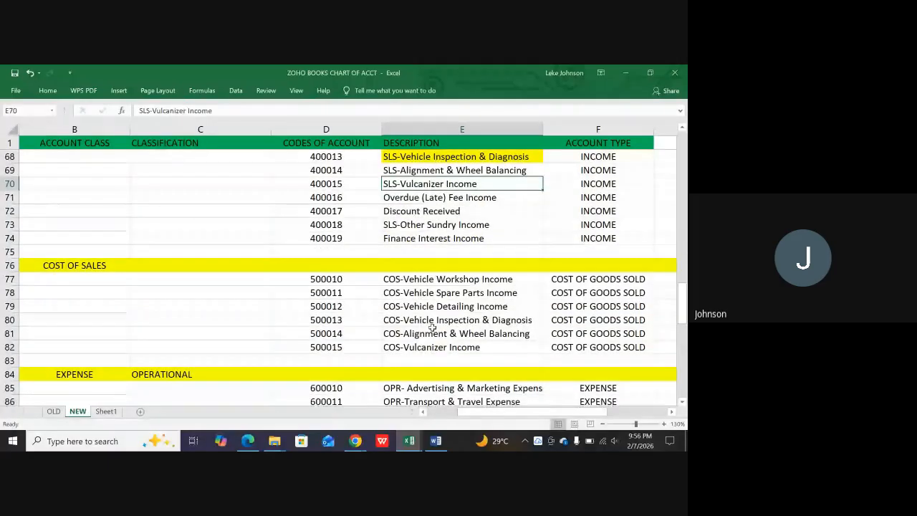
pyautogui.scroll(-1, 431, 326)
pyautogui.click(441, 306)
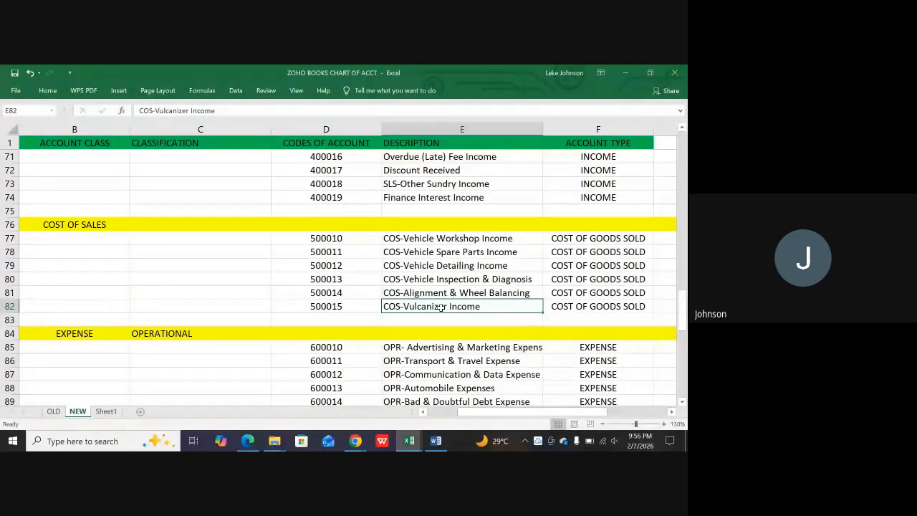
pyautogui.scroll(2, 441, 306)
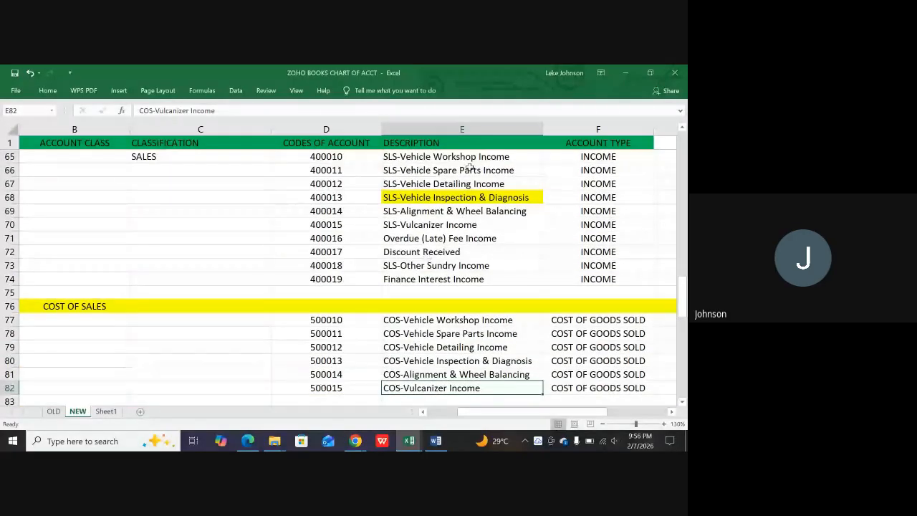
pyautogui.scroll(-1, 187, 333)
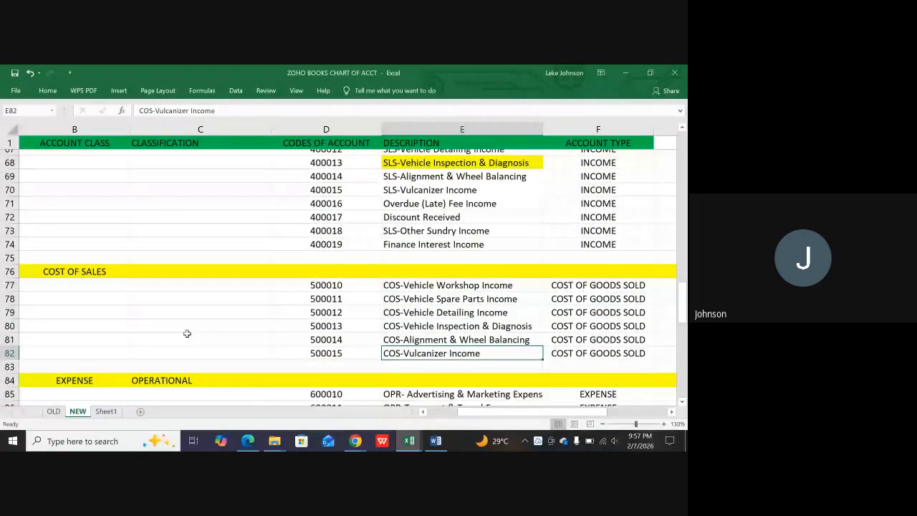
# Recheck the COS-Vehicle Detailing Income description while scrolling through the cost-of-sales rows.
pyautogui.click(473, 302)
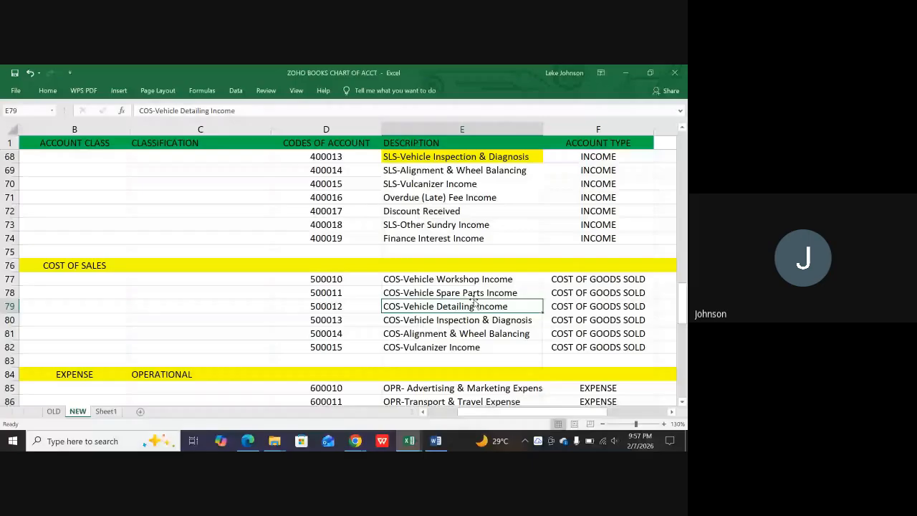
pyautogui.scroll(-4, 180, 241)
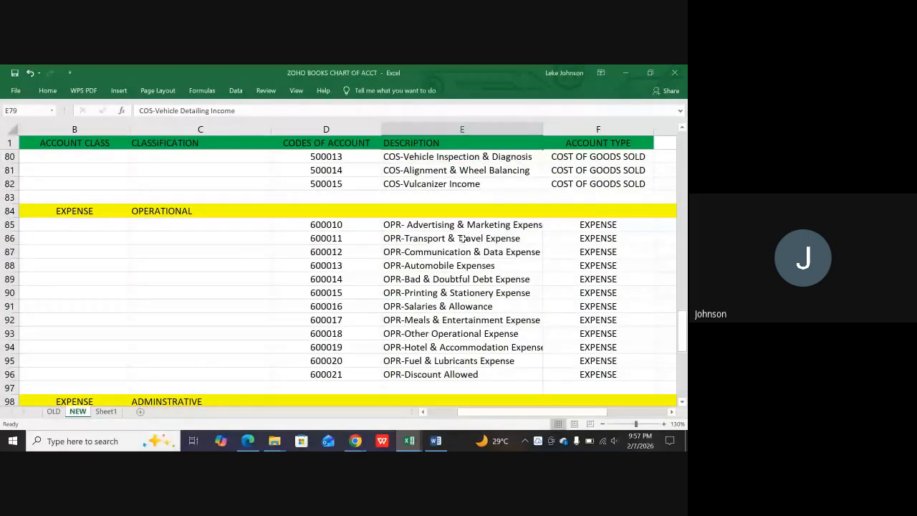
pyautogui.scroll(-2, 462, 239)
pyautogui.scroll(1, 465, 235)
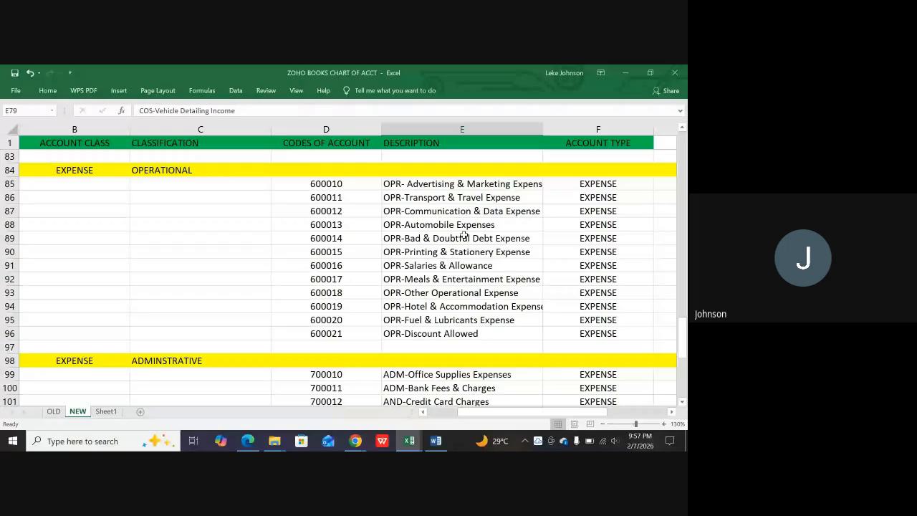
pyautogui.scroll(-3, 484, 213)
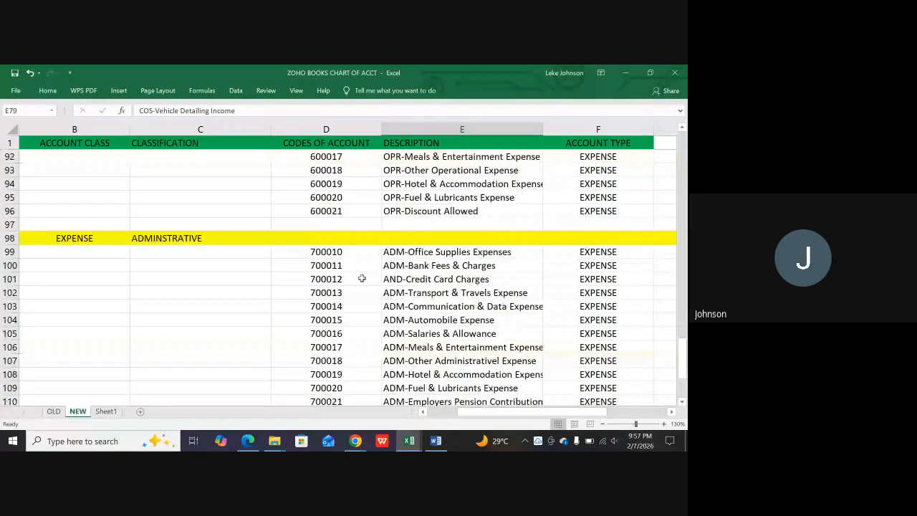
pyautogui.scroll(-1, 461, 284)
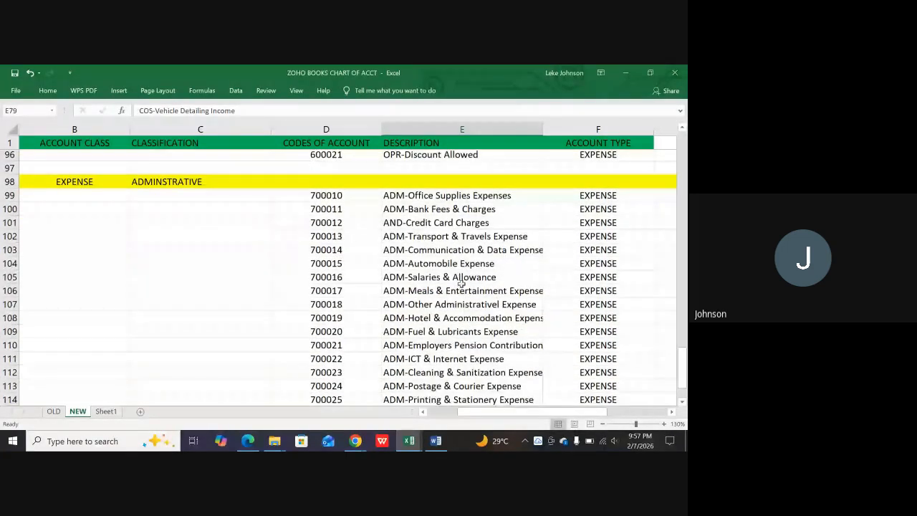
pyautogui.scroll(-4, 461, 283)
pyautogui.scroll(2, 466, 343)
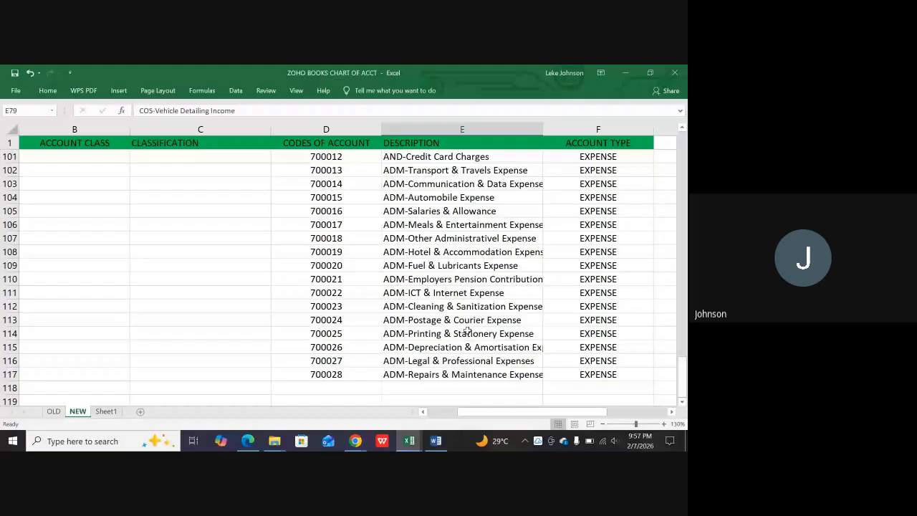
pyautogui.scroll(17, 467, 333)
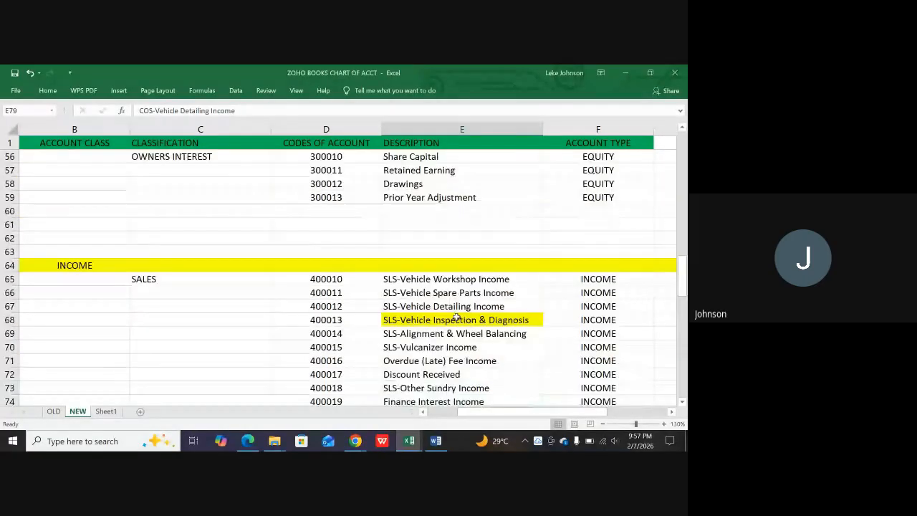
pyautogui.scroll(1, 457, 317)
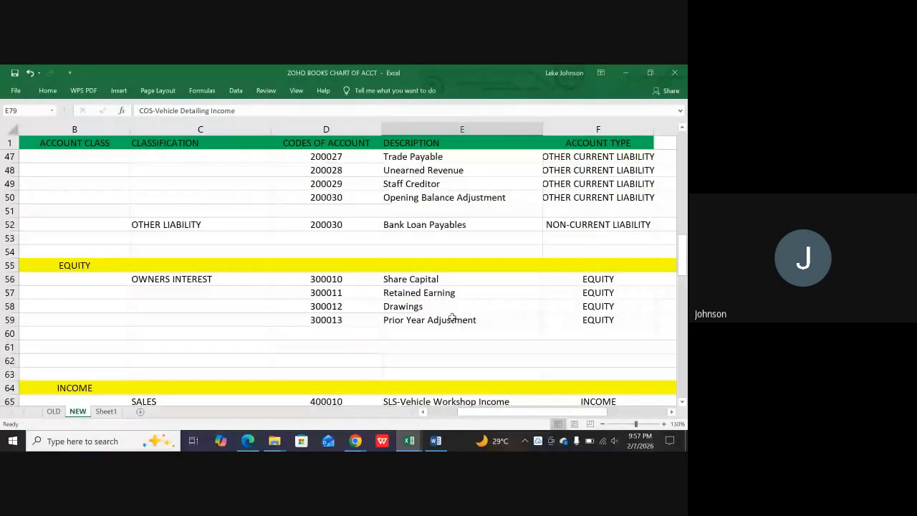
pyautogui.scroll(5, 452, 316)
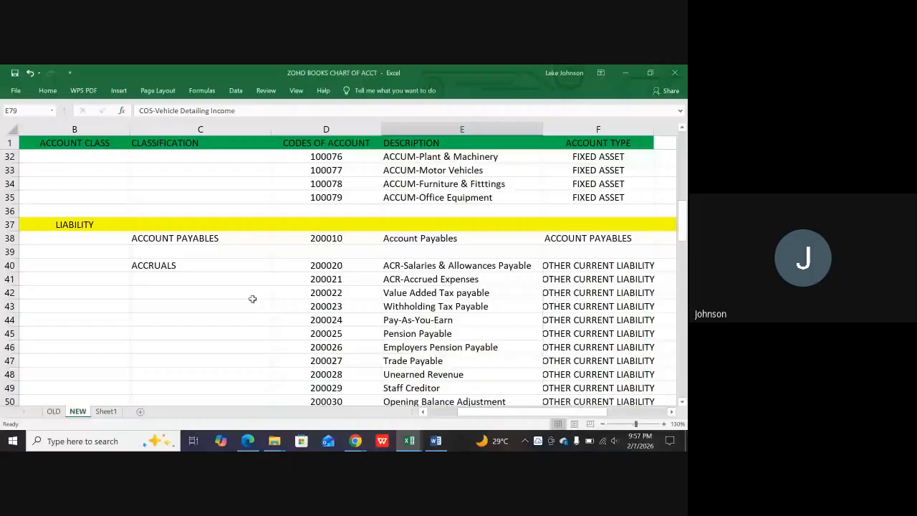
# Select the ACCRUALS block from cell C40 across to column F.
pyautogui.moveTo(162, 266); pyautogui.dragTo(435, 298)
pyautogui.moveTo(436, 295); pyautogui.dragTo(564, 360)
pyautogui.scroll(2, 562, 359)
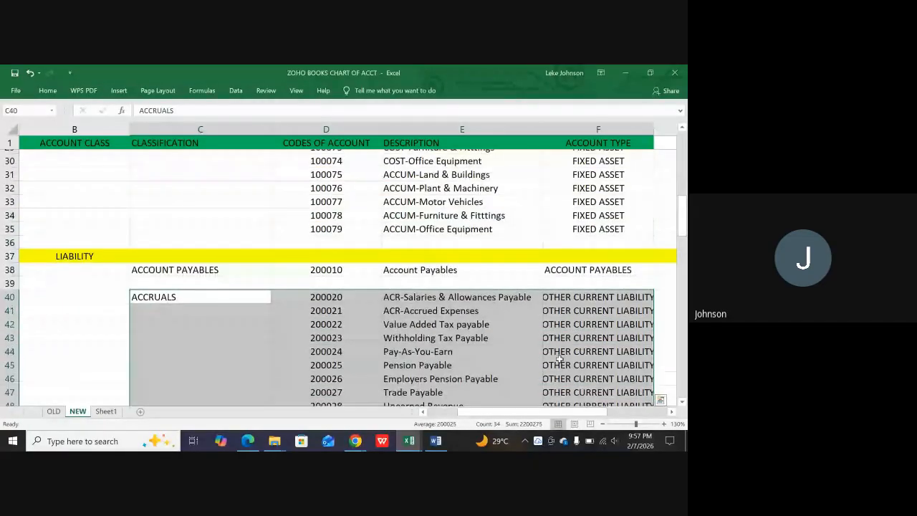
pyautogui.scroll(-1, 559, 360)
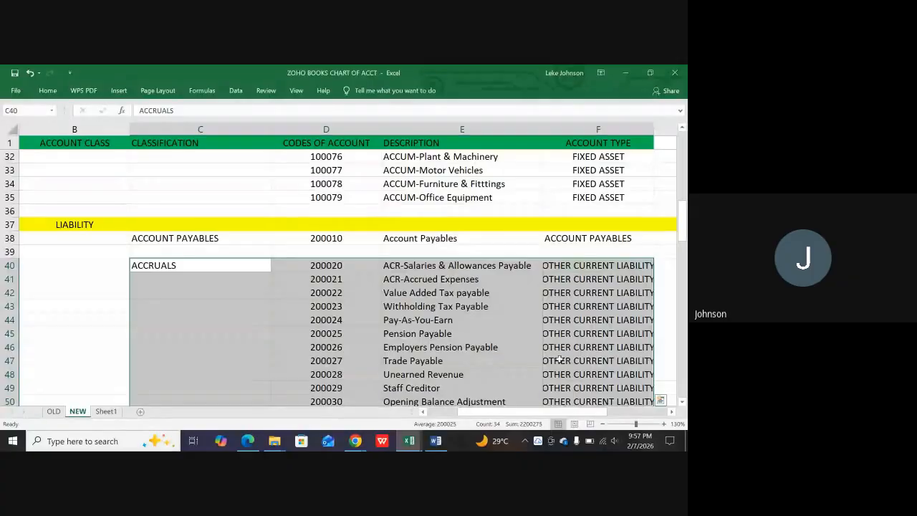
pyautogui.scroll(-2, 524, 386)
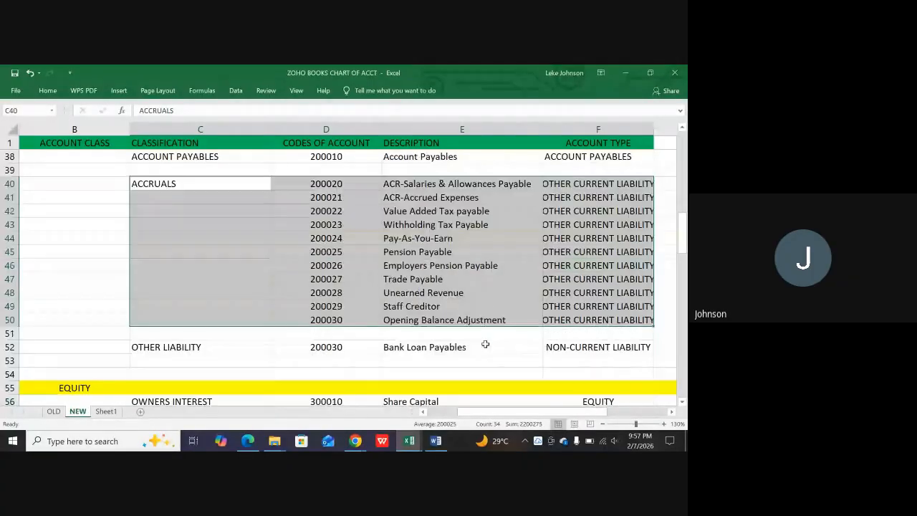
# Recheck Employers Pension Payable, then switch from Excel to the Google Meet call window.
pyautogui.click(469, 261)
pyautogui.scroll(2, 469, 259)
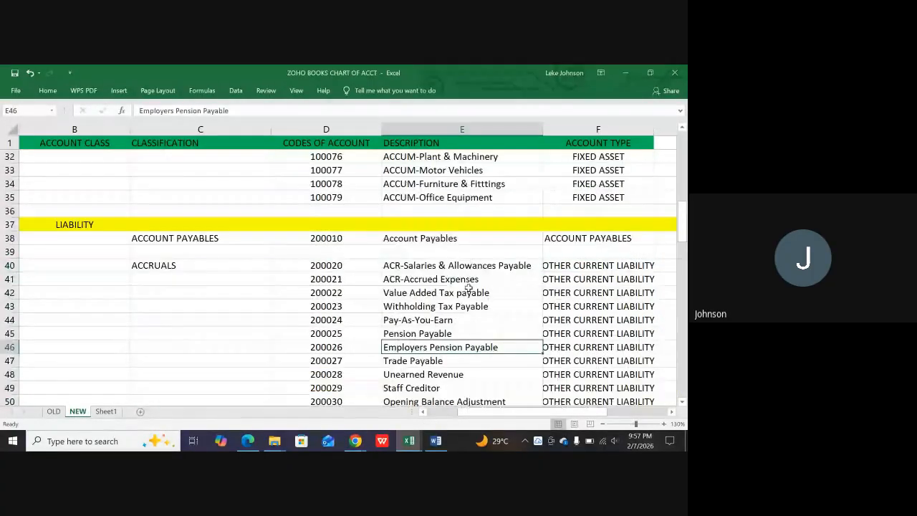
pyautogui.scroll(-1, 458, 289)
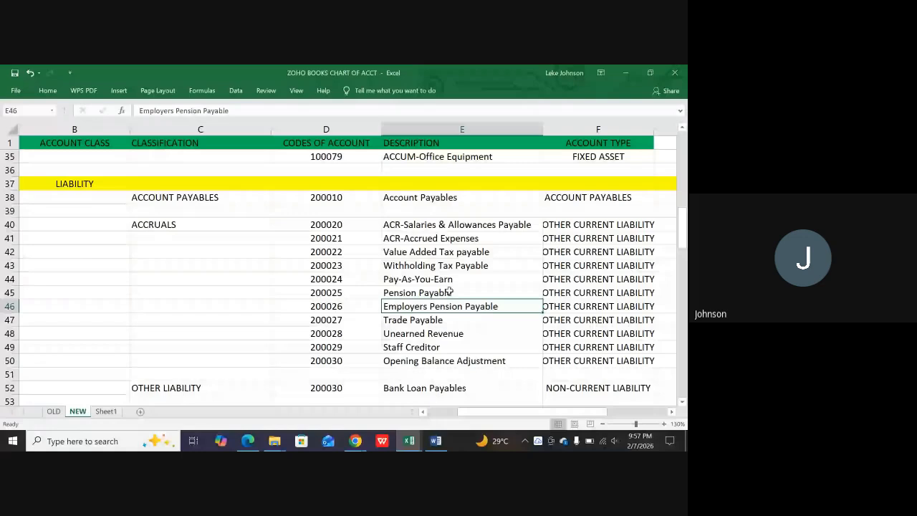
pyautogui.scroll(1, 450, 290)
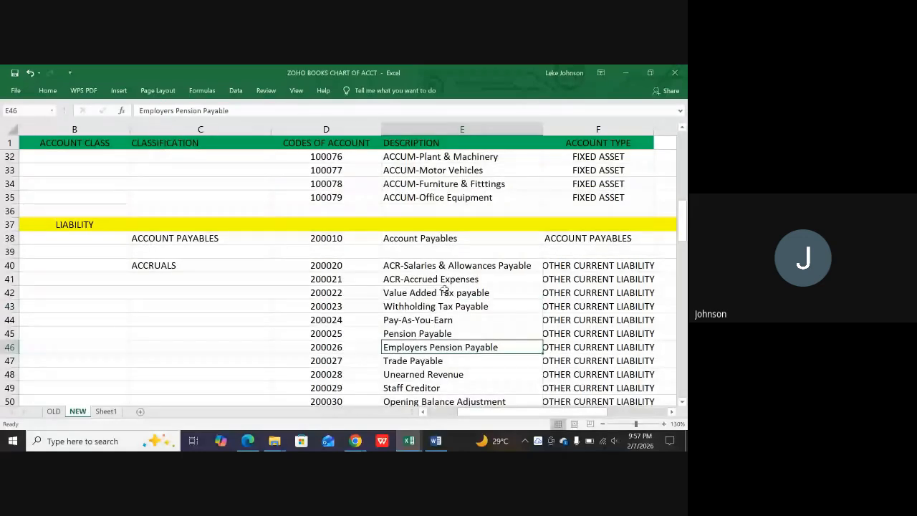
pyautogui.scroll(4, 444, 289)
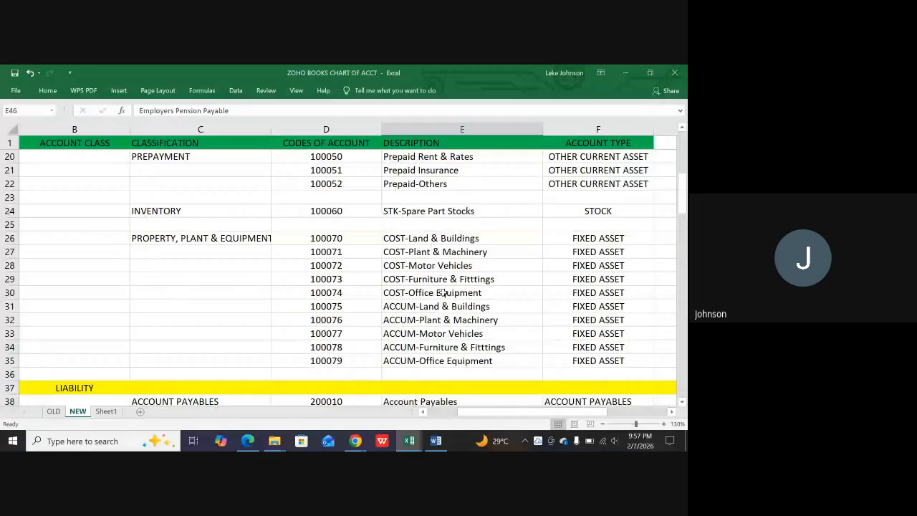
pyautogui.scroll(-1, 443, 292)
pyautogui.moveTo(356, 441)
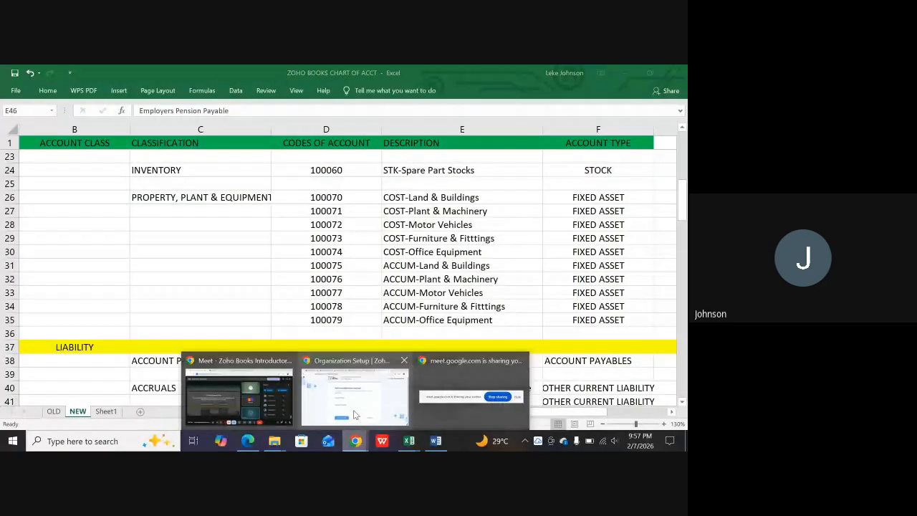
pyautogui.click(260, 409)
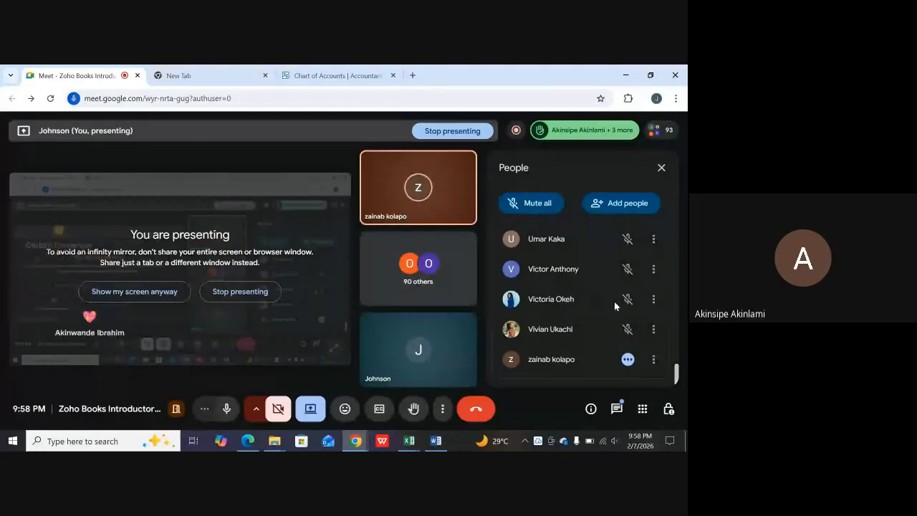
# Mute one participant's microphone for everyone from the People panel.
pyautogui.click(630, 361)
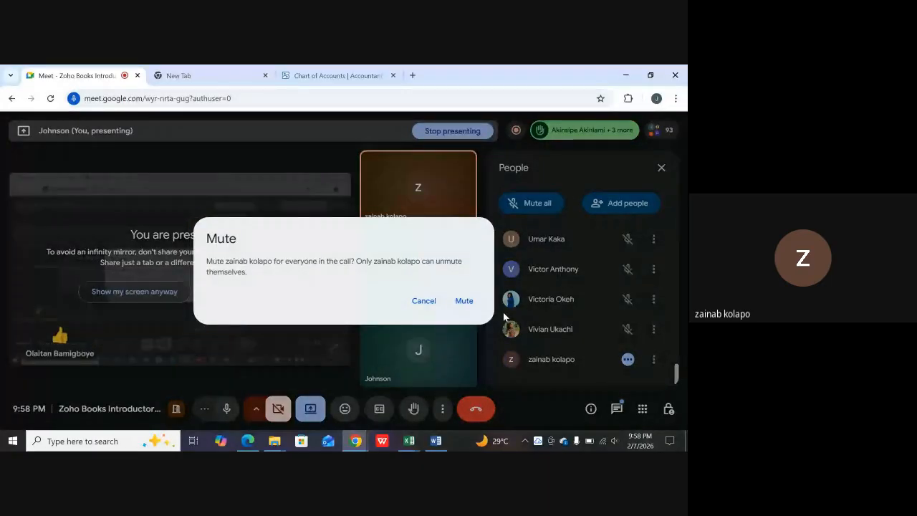
pyautogui.click(463, 300)
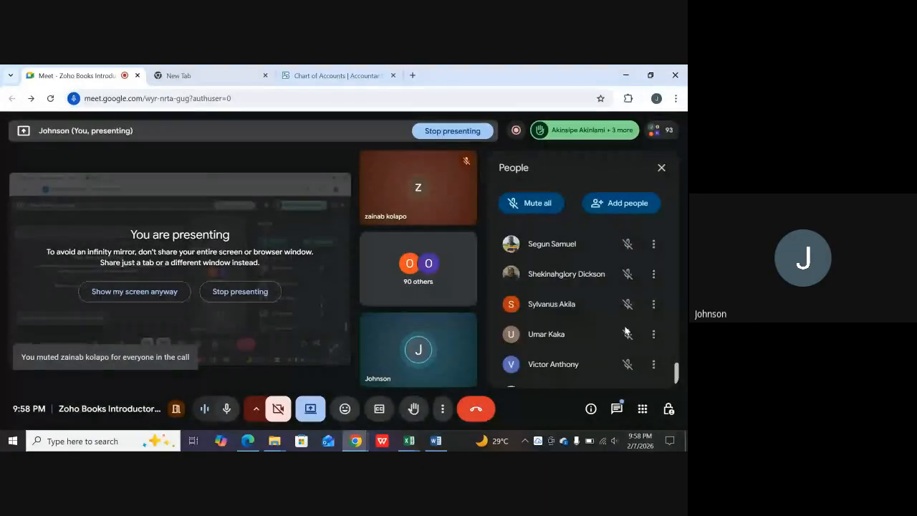
pyautogui.scroll(10, 626, 330)
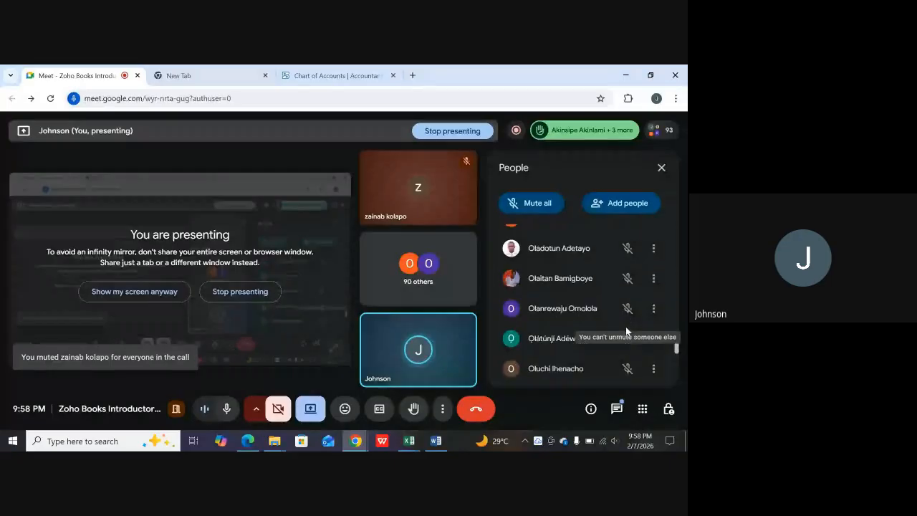
pyautogui.scroll(10, 625, 331)
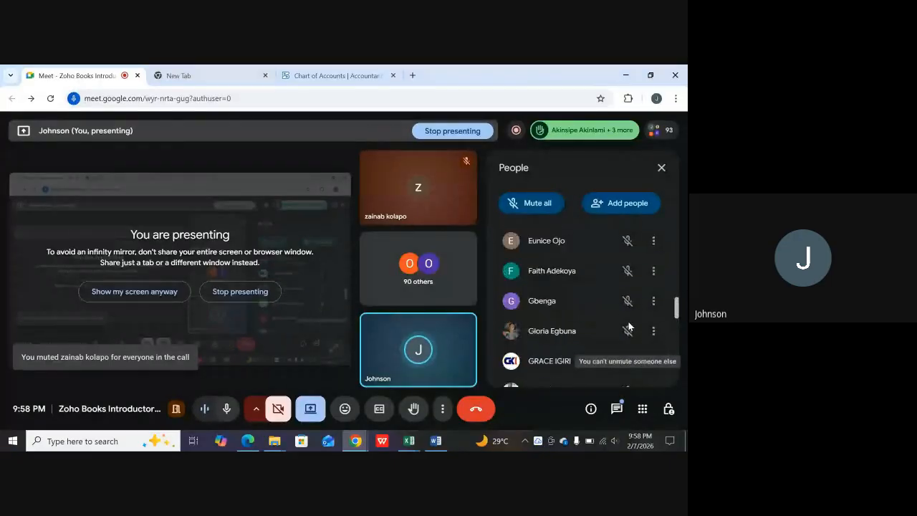
pyautogui.scroll(-3, 627, 328)
pyautogui.scroll(-5, 627, 328)
pyautogui.scroll(10, 627, 328)
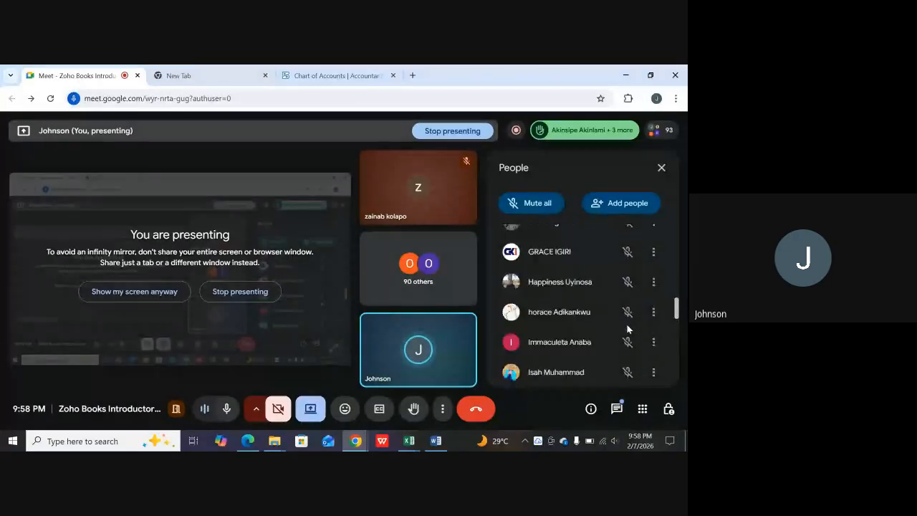
pyautogui.scroll(10, 627, 328)
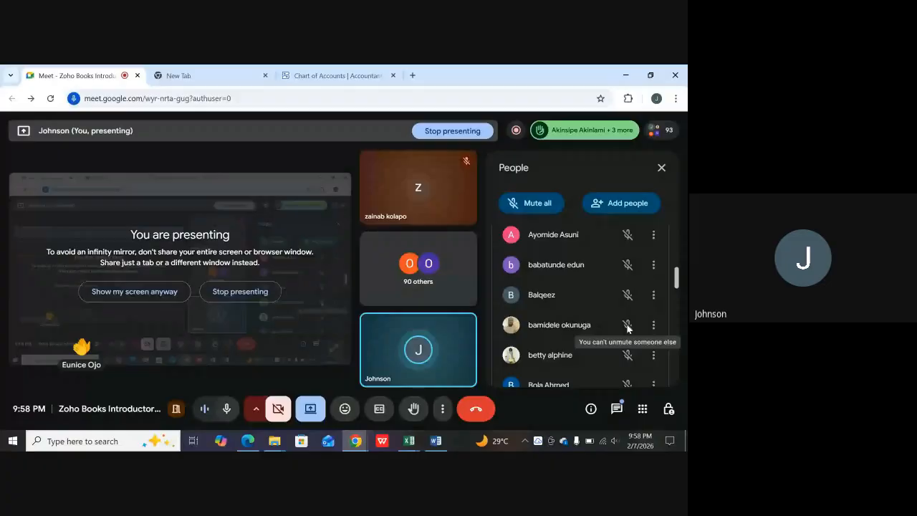
pyautogui.scroll(10, 626, 328)
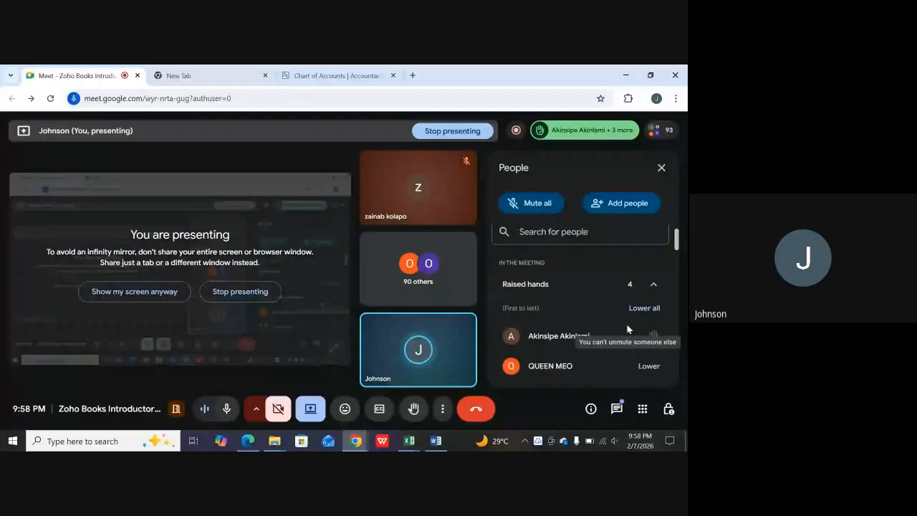
pyautogui.scroll(-5, 627, 328)
pyautogui.scroll(1, 626, 328)
pyautogui.scroll(-2, 624, 330)
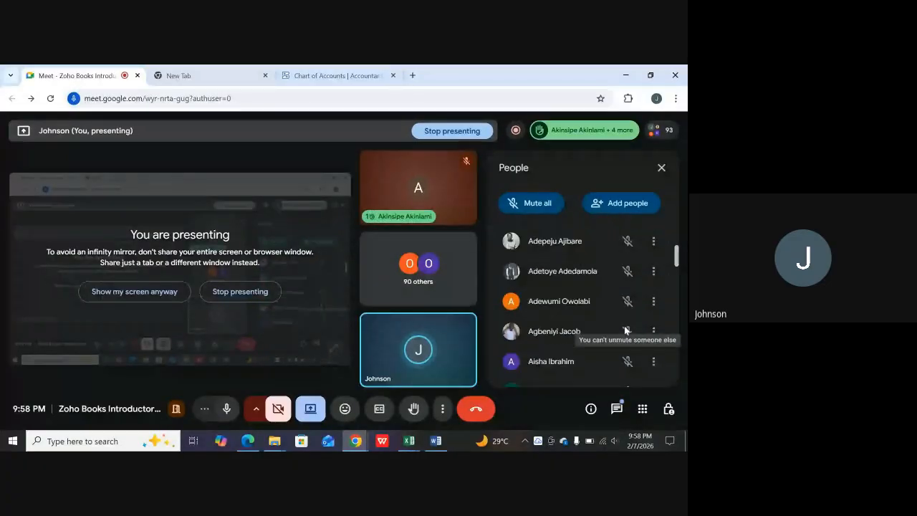
pyautogui.scroll(5, 624, 328)
pyautogui.scroll(-2, 624, 329)
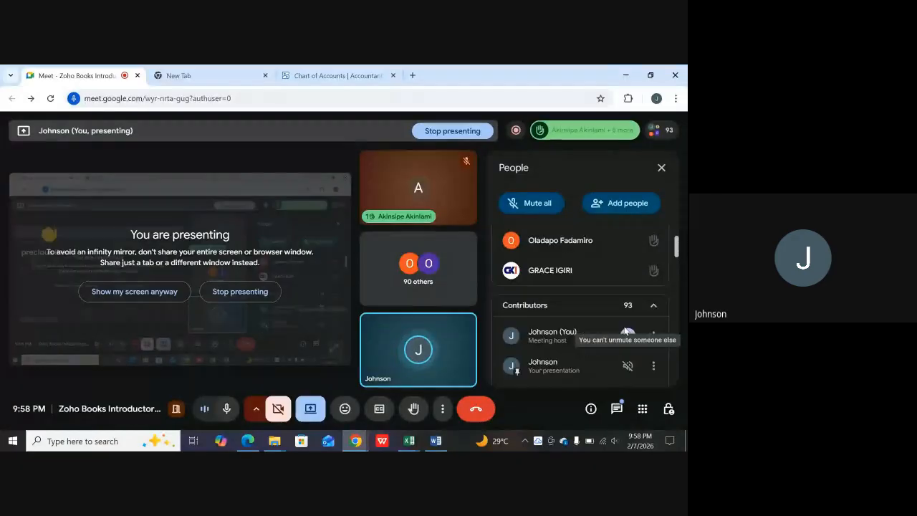
pyautogui.scroll(-3, 627, 332)
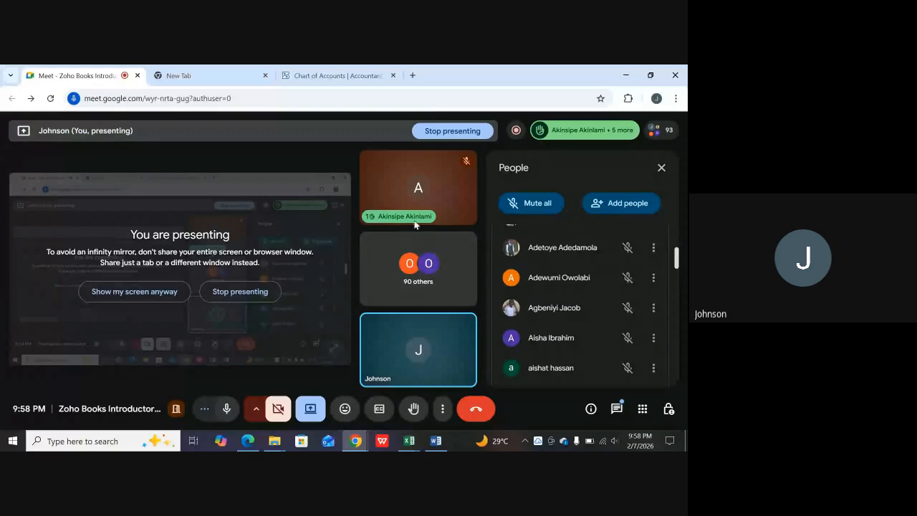
# Scroll through the People list to review the 94 listed participants.
pyautogui.moveTo(419, 222)
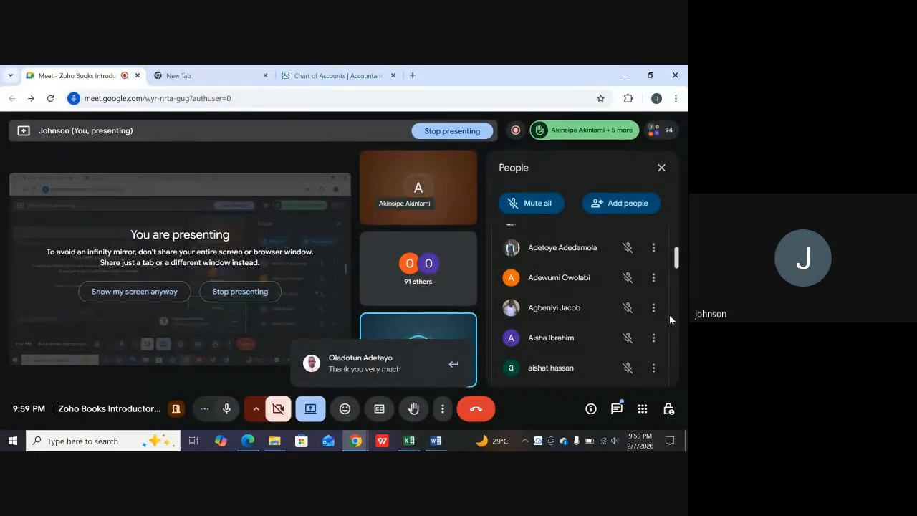
pyautogui.scroll(-2, 598, 333)
pyautogui.scroll(-3, 600, 316)
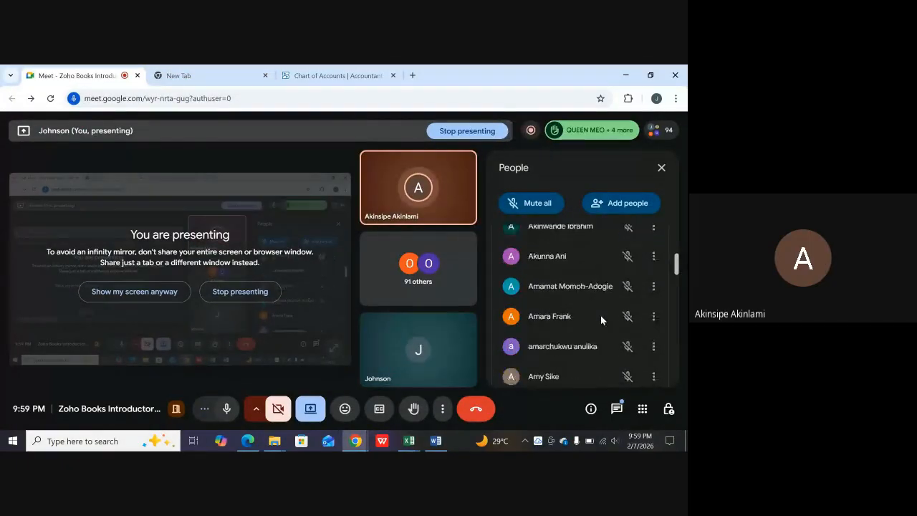
pyautogui.scroll(3, 600, 318)
pyautogui.scroll(5, 599, 321)
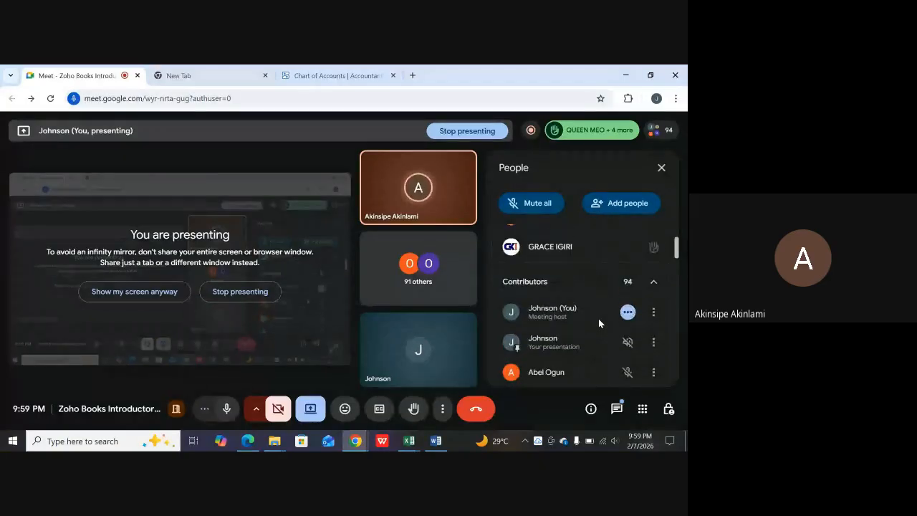
pyautogui.scroll(-3, 599, 321)
pyautogui.scroll(-3, 598, 318)
pyautogui.scroll(1, 598, 318)
pyautogui.scroll(-2, 597, 318)
pyautogui.scroll(-10, 597, 318)
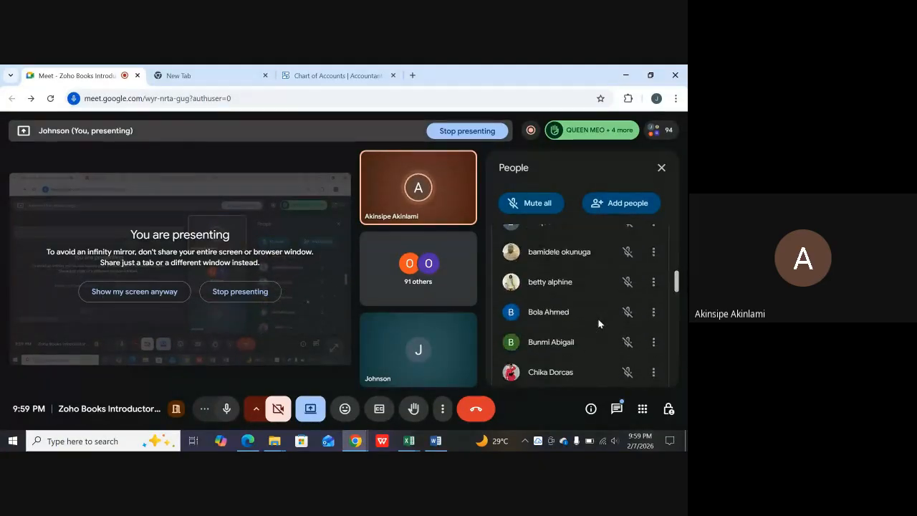
pyautogui.scroll(-10, 598, 325)
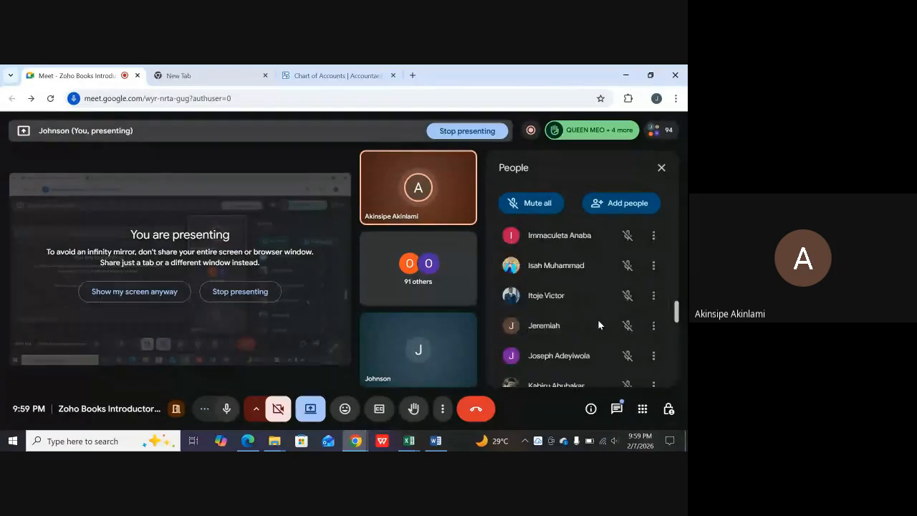
pyautogui.scroll(-10, 599, 325)
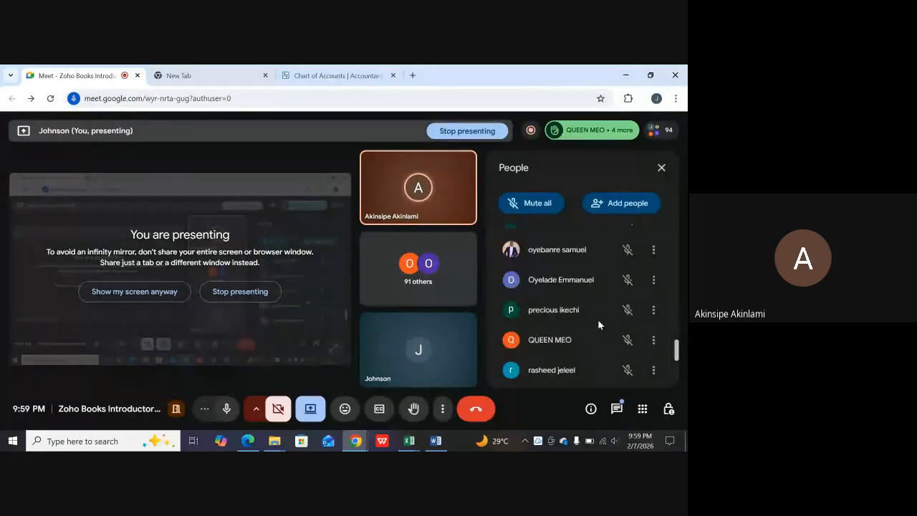
pyautogui.scroll(2, 601, 323)
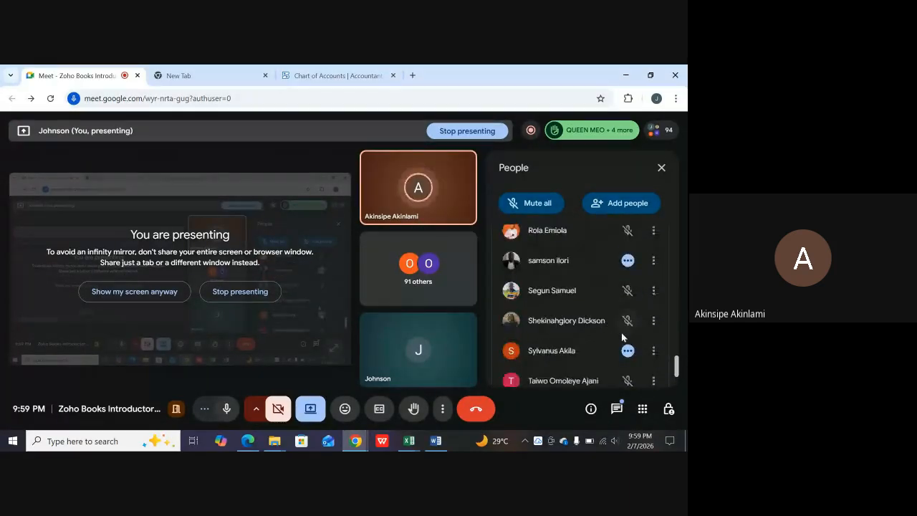
# Mute the noisy participant for everyone, repeating the mute once more.
pyautogui.click(627, 351)
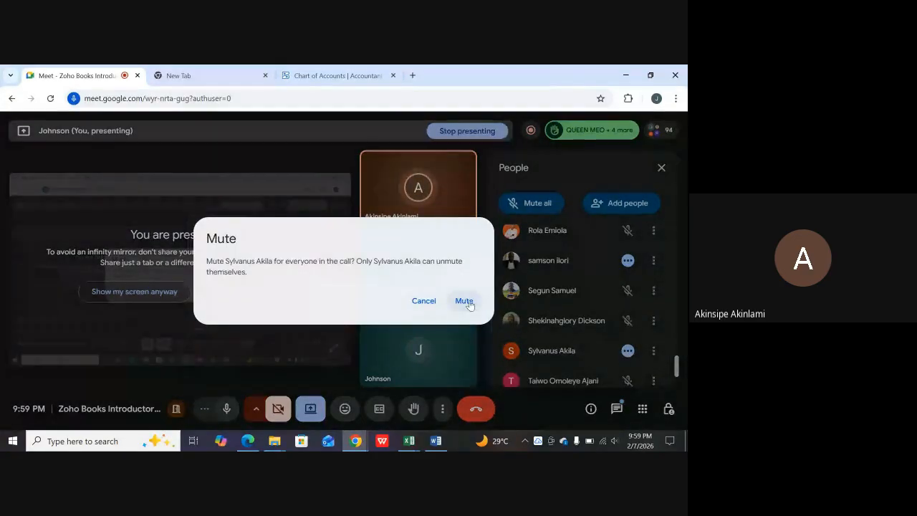
pyautogui.click(467, 301)
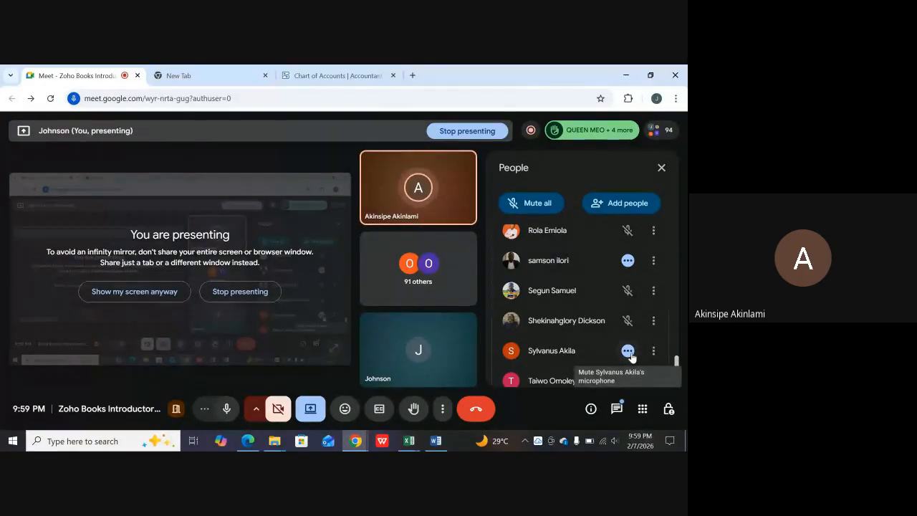
pyautogui.click(631, 353)
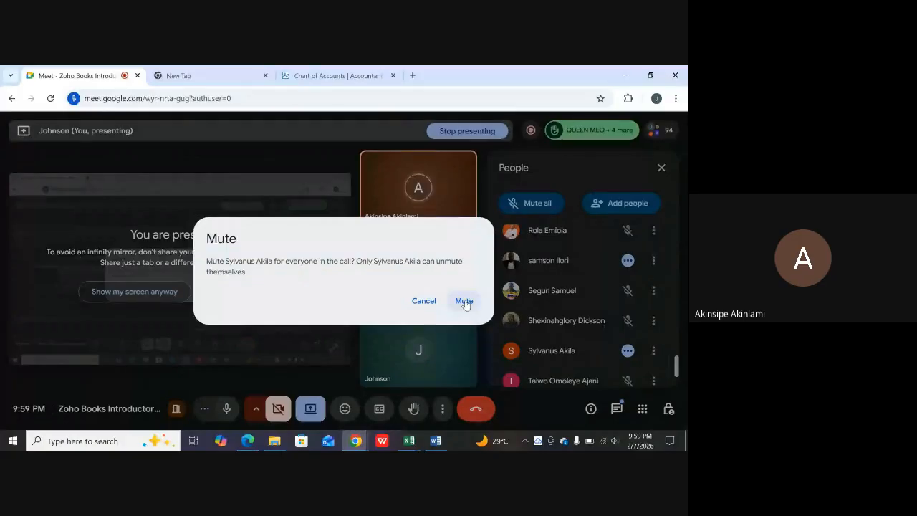
pyautogui.click(464, 301)
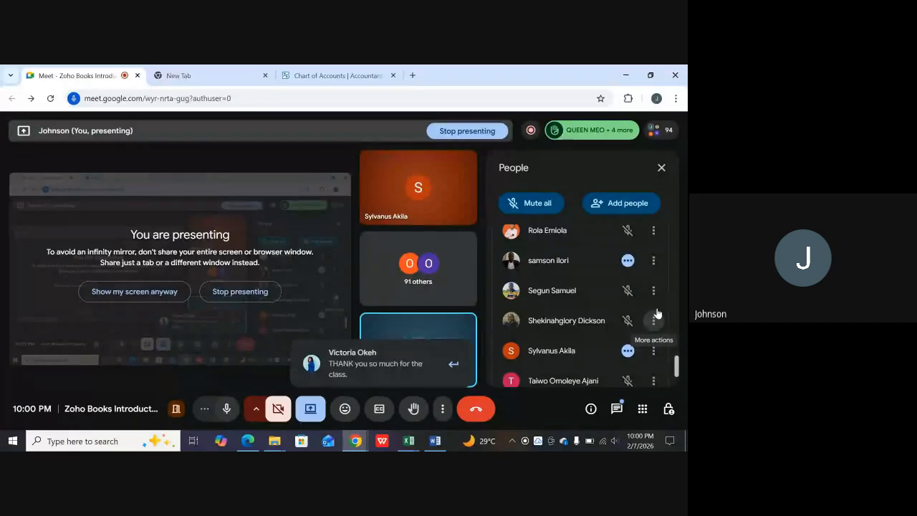
pyautogui.scroll(-3, 657, 313)
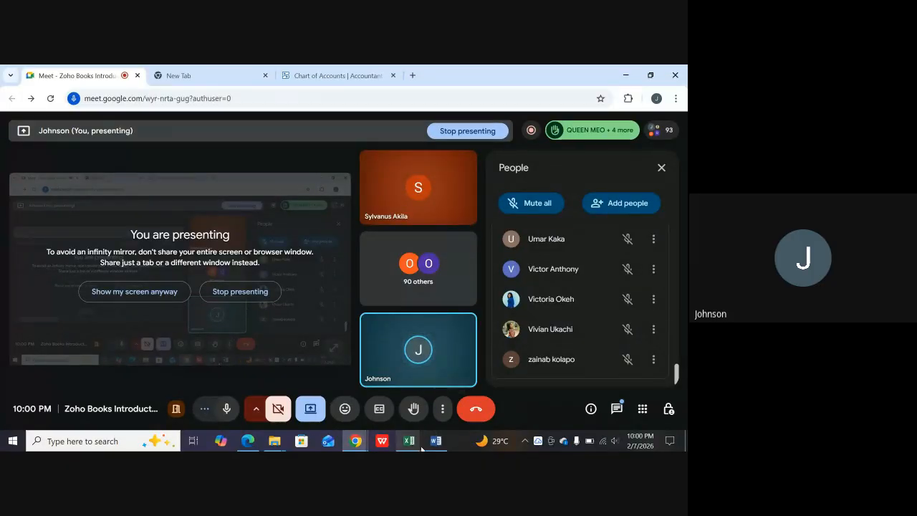
pyautogui.moveTo(410, 441)
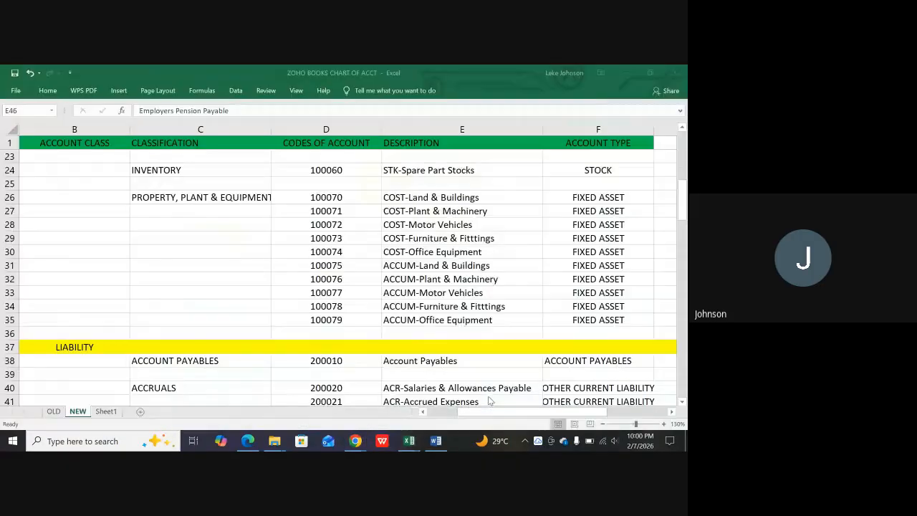
pyautogui.click(486, 404)
pyautogui.scroll(2, 325, 290)
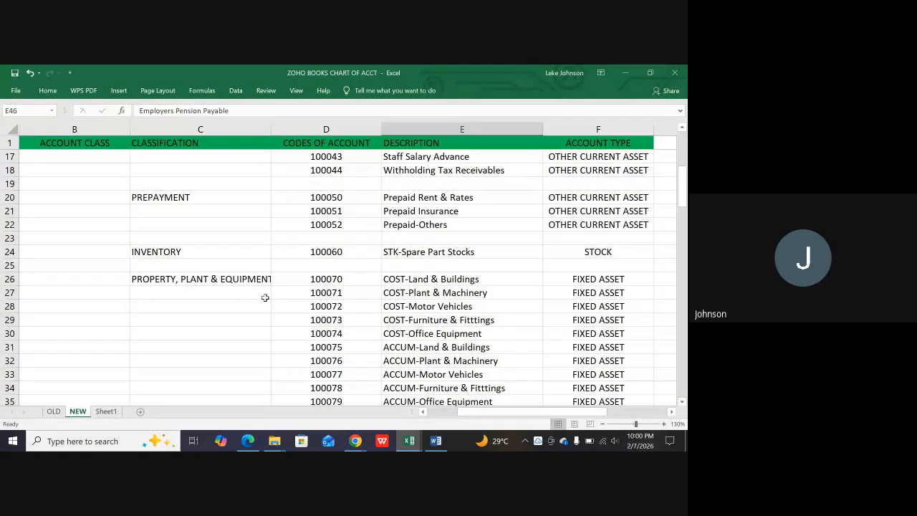
pyautogui.scroll(1, 282, 293)
pyautogui.scroll(1, 293, 296)
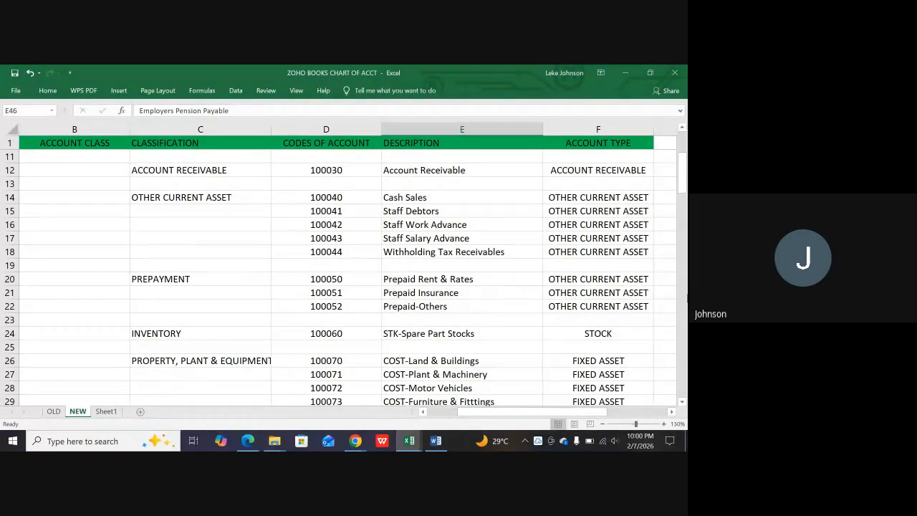
pyautogui.scroll(-4, 578, 231)
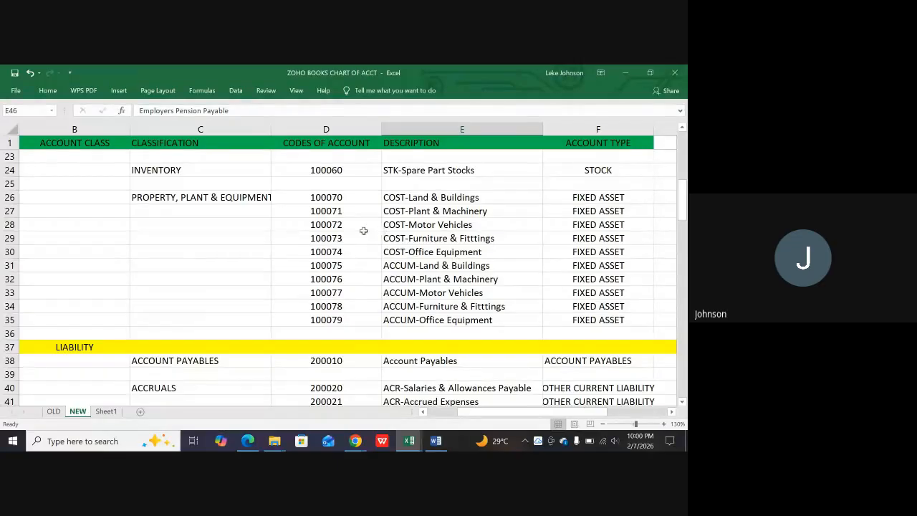
pyautogui.click(254, 208)
pyautogui.scroll(2, 379, 226)
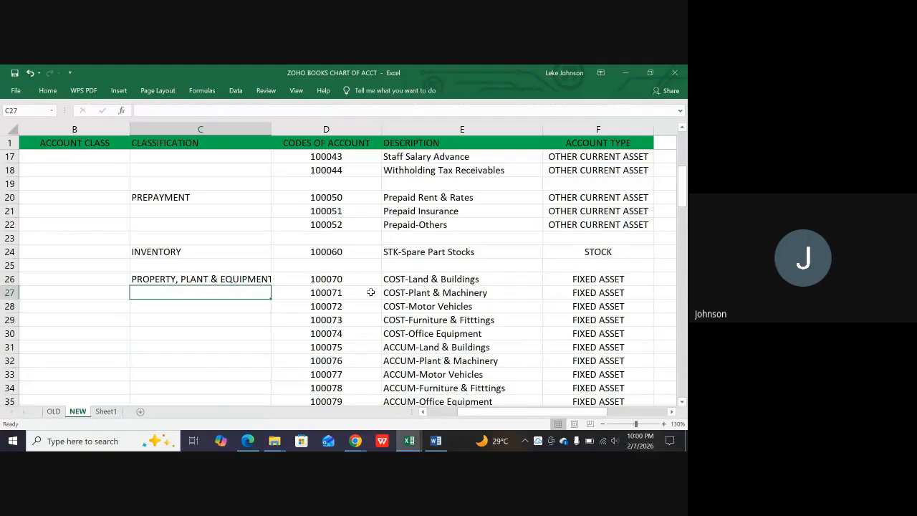
pyautogui.scroll(-1, 415, 273)
pyautogui.scroll(-2, 635, 302)
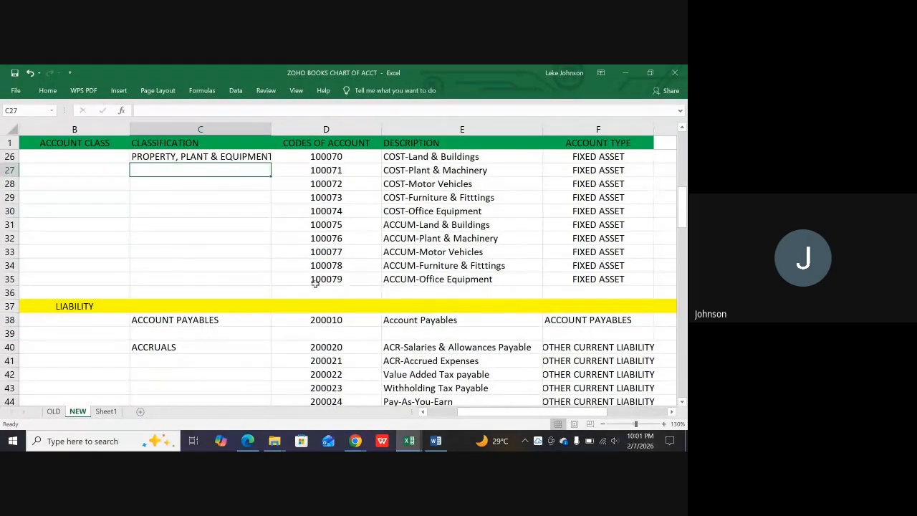
pyautogui.scroll(2, 430, 244)
pyautogui.scroll(-2, 517, 228)
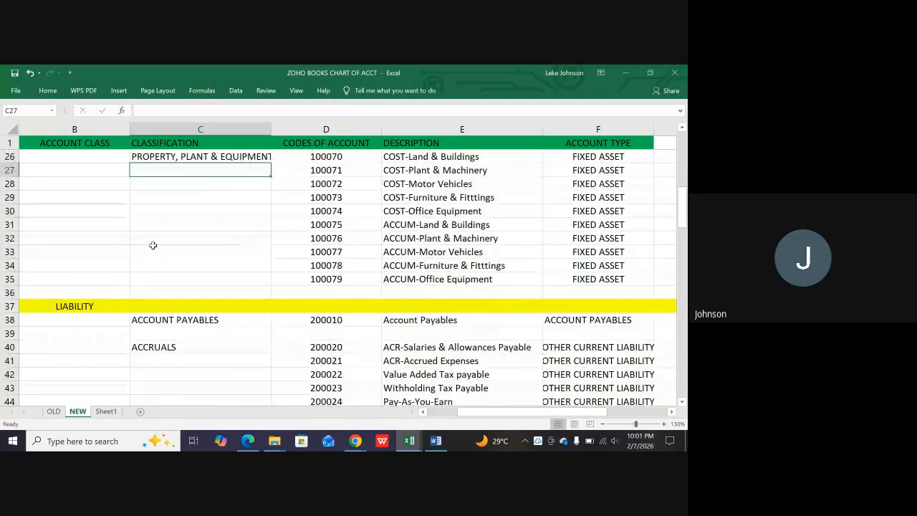
pyautogui.moveTo(9, 292); pyautogui.dragTo(9, 319)
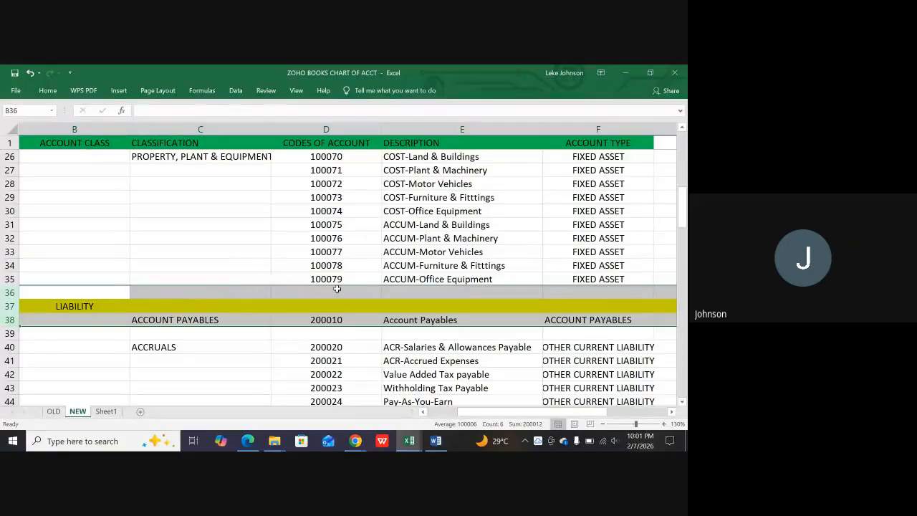
pyautogui.click(604, 293)
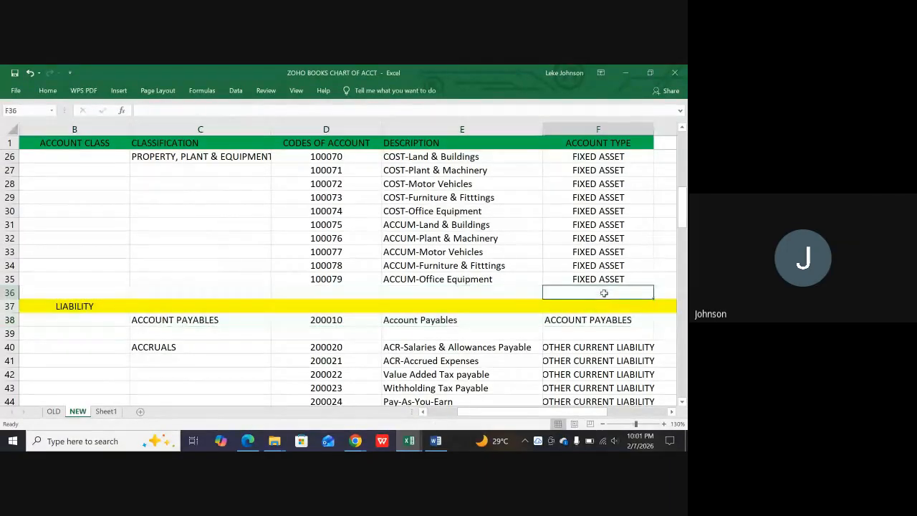
pyautogui.click(414, 291)
pyautogui.click(331, 290)
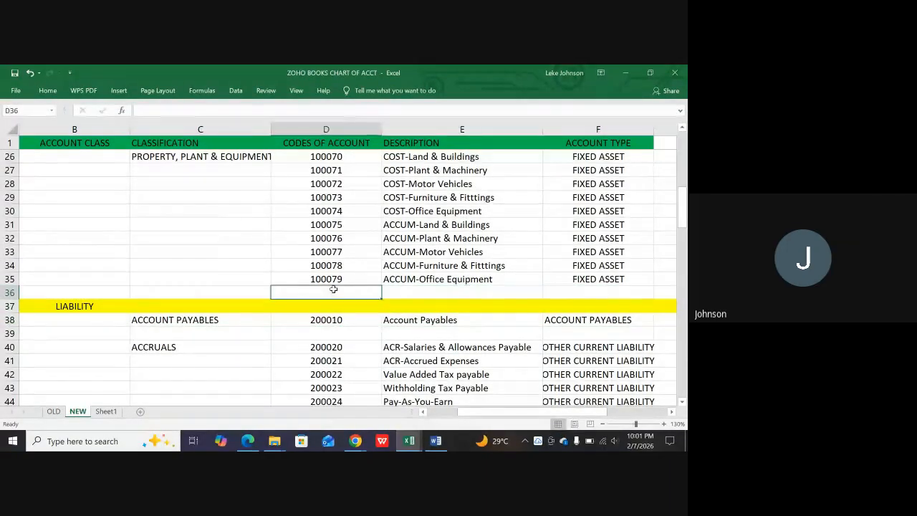
pyautogui.click(447, 292)
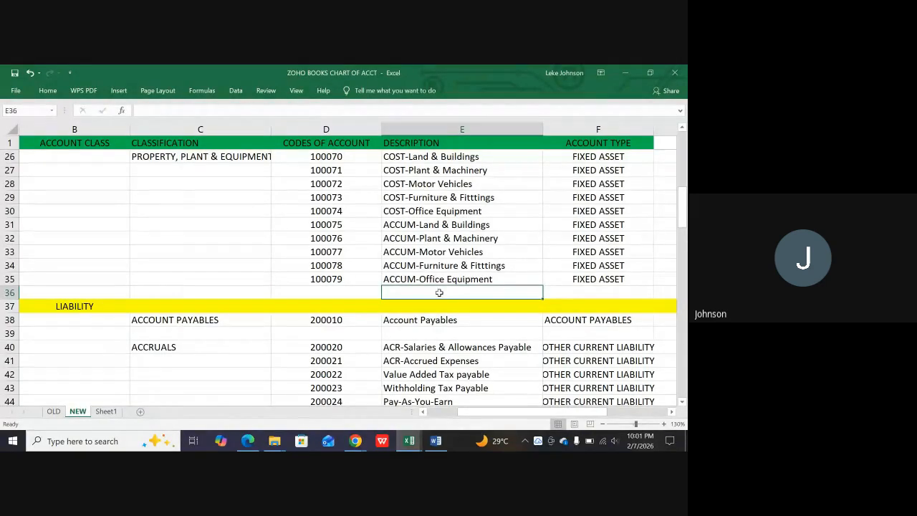
pyautogui.scroll(2, 448, 296)
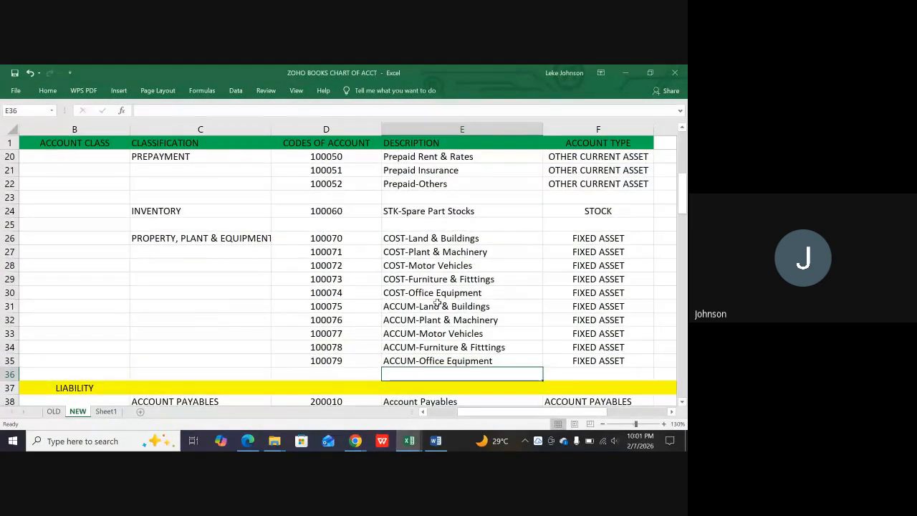
pyautogui.scroll(2, 436, 304)
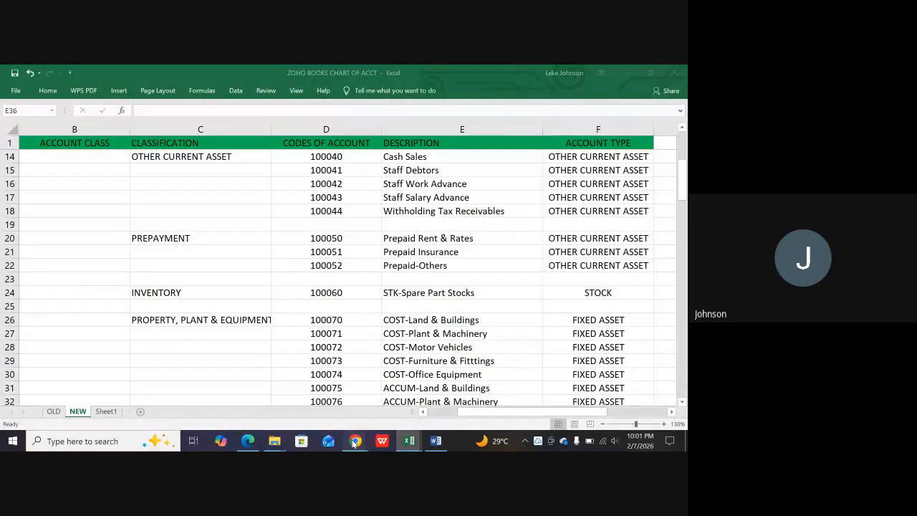
# Bring the Google Meet call forward and view the raised-hands list.
pyautogui.moveTo(354, 443)
pyautogui.click(232, 381)
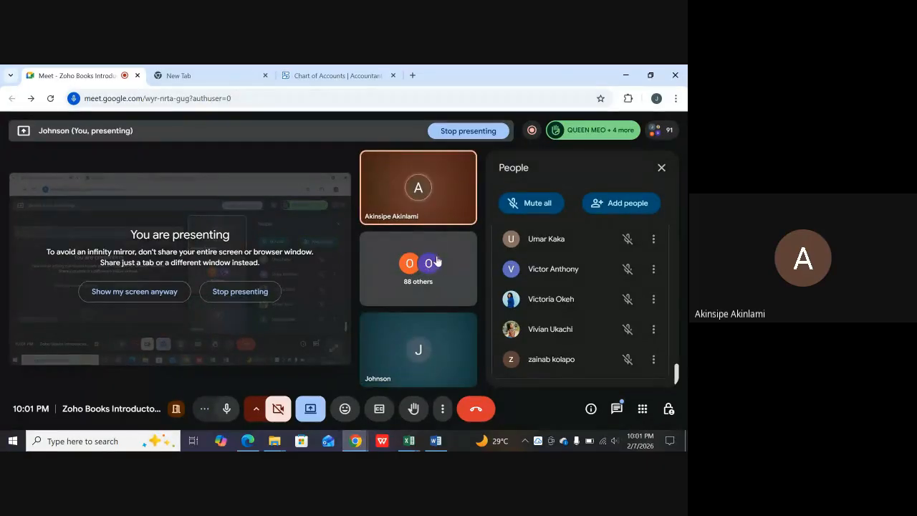
pyautogui.moveTo(425, 196)
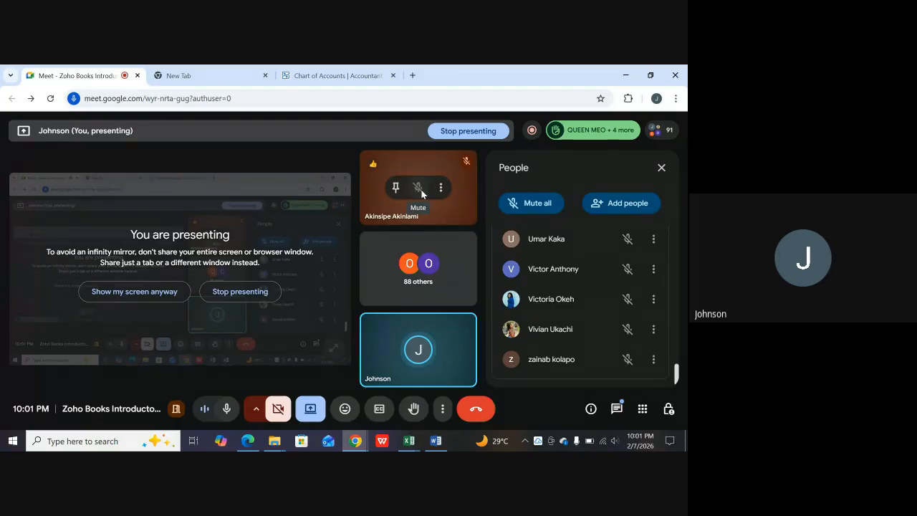
pyautogui.click(590, 133)
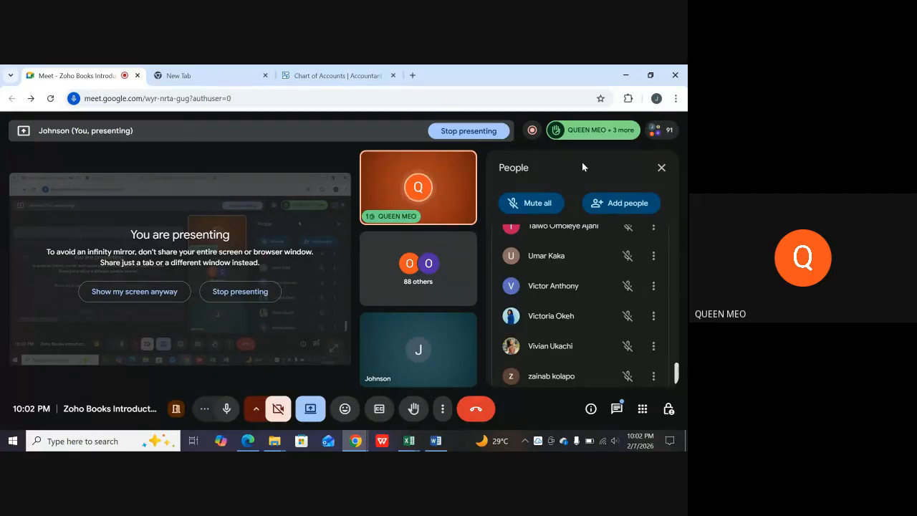
pyautogui.click(609, 129)
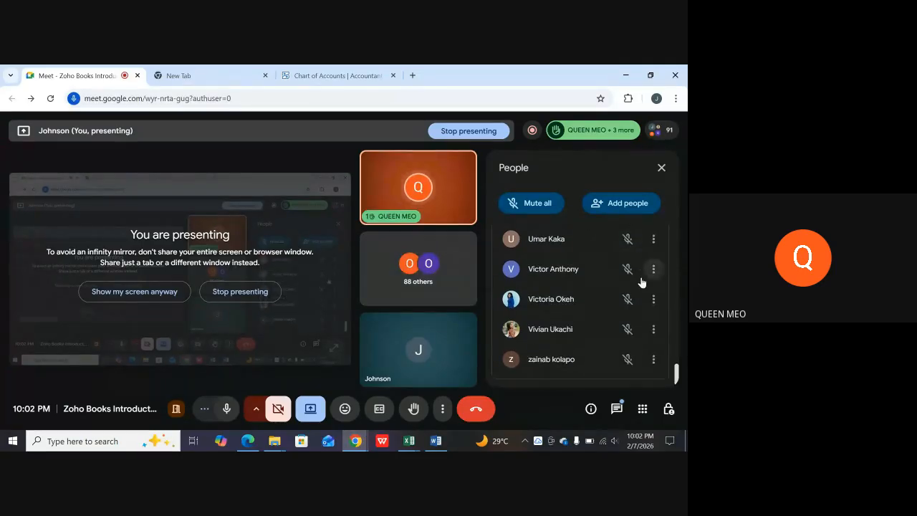
pyautogui.scroll(3, 650, 301)
pyautogui.scroll(-1, 650, 302)
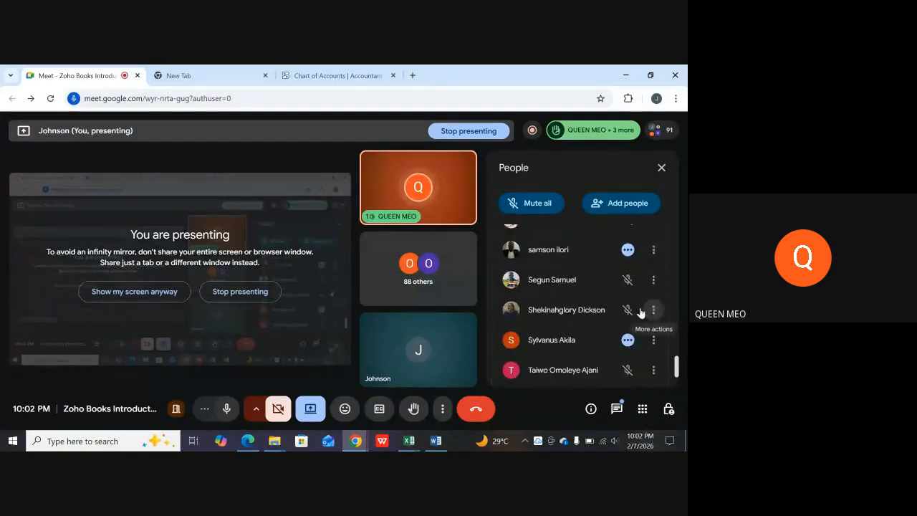
# Mute each still-unmuted participant for everyone, retrying until all are muted.
pyautogui.click(628, 341)
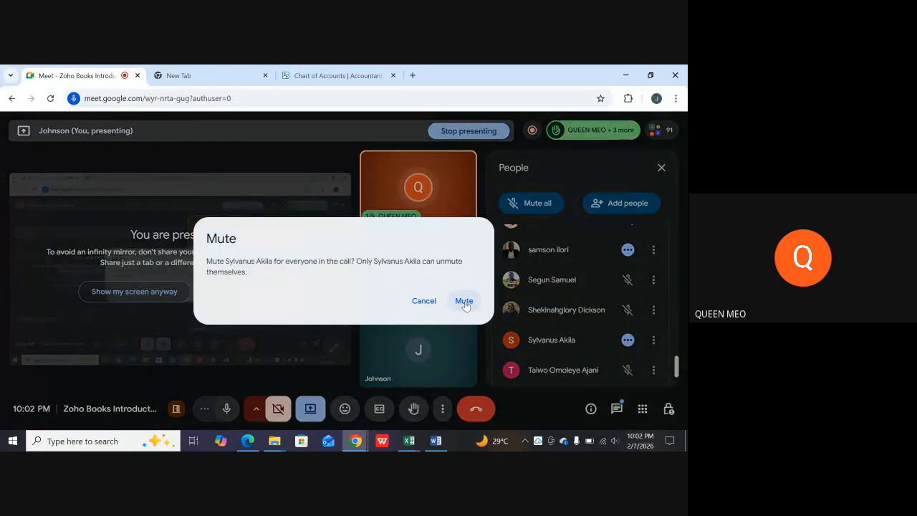
pyautogui.click(464, 301)
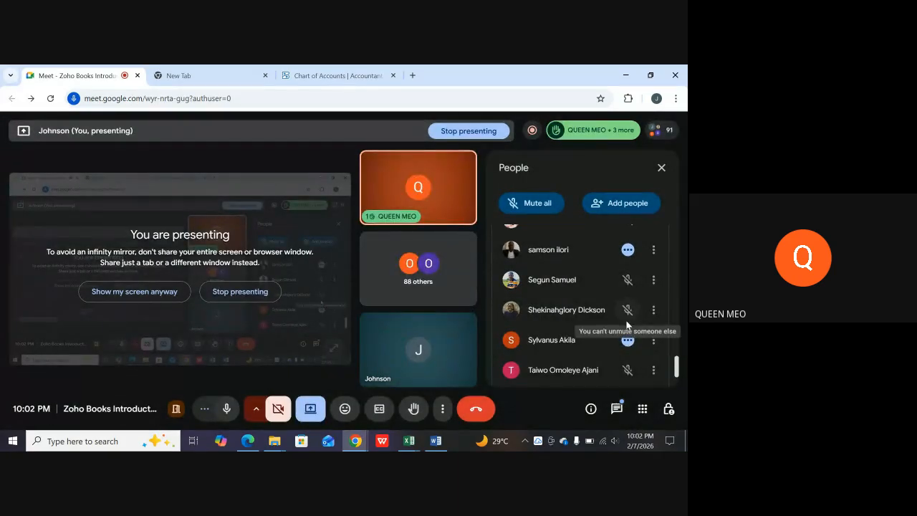
pyautogui.click(629, 251)
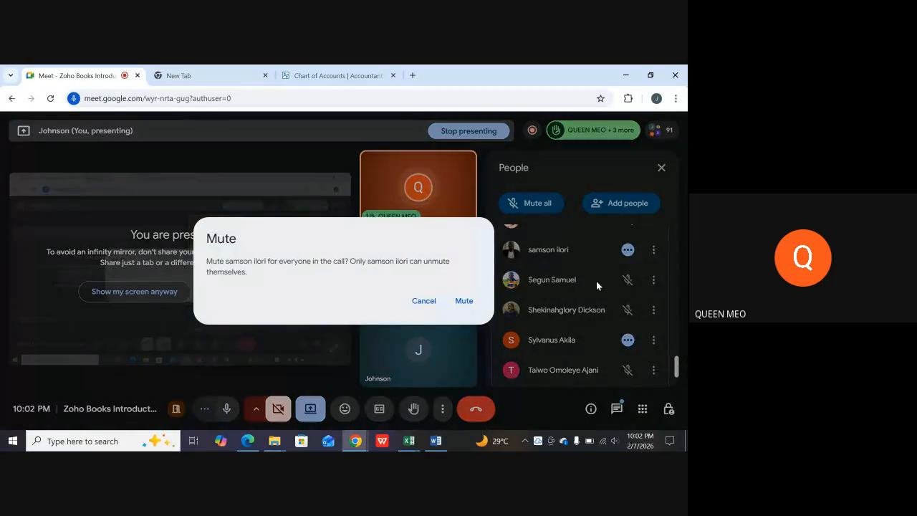
pyautogui.click(463, 300)
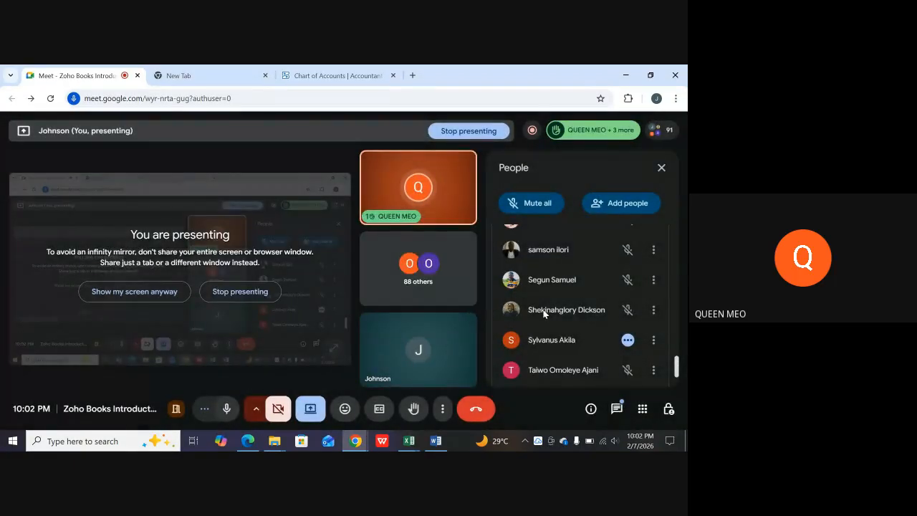
pyautogui.click(627, 338)
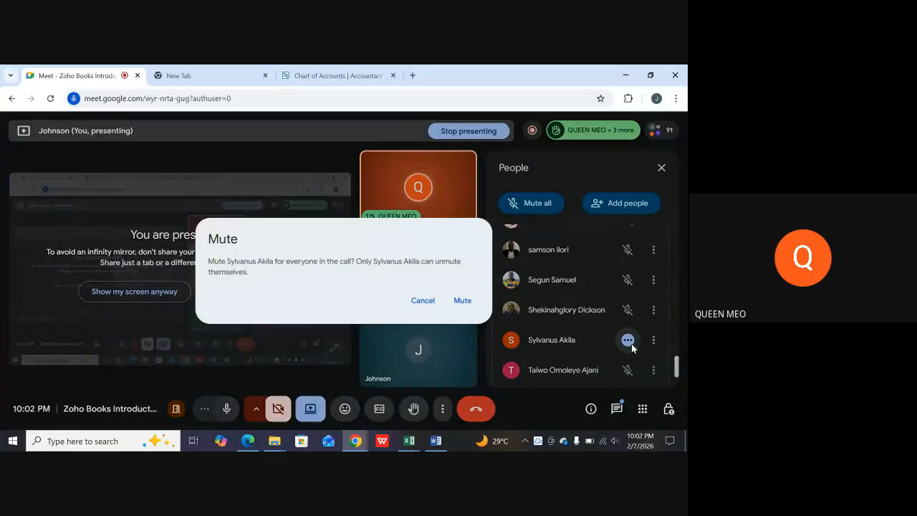
pyautogui.click(464, 301)
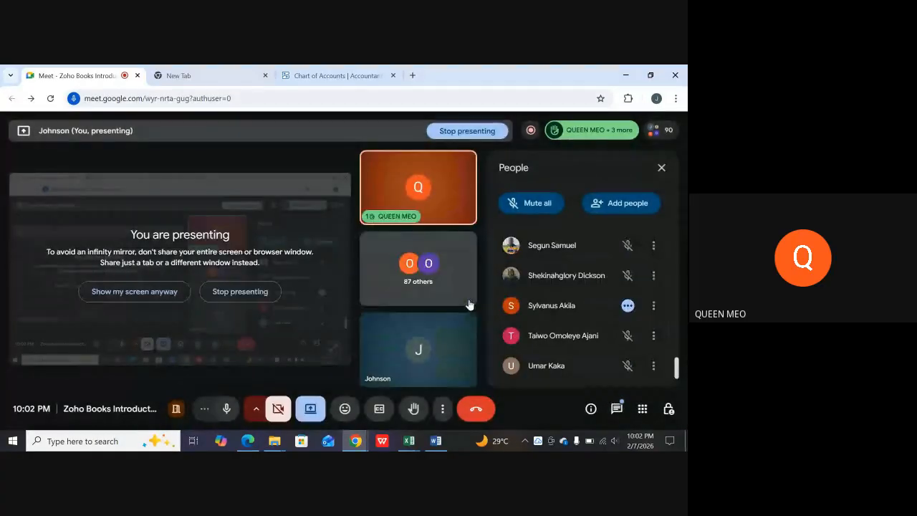
pyautogui.click(629, 308)
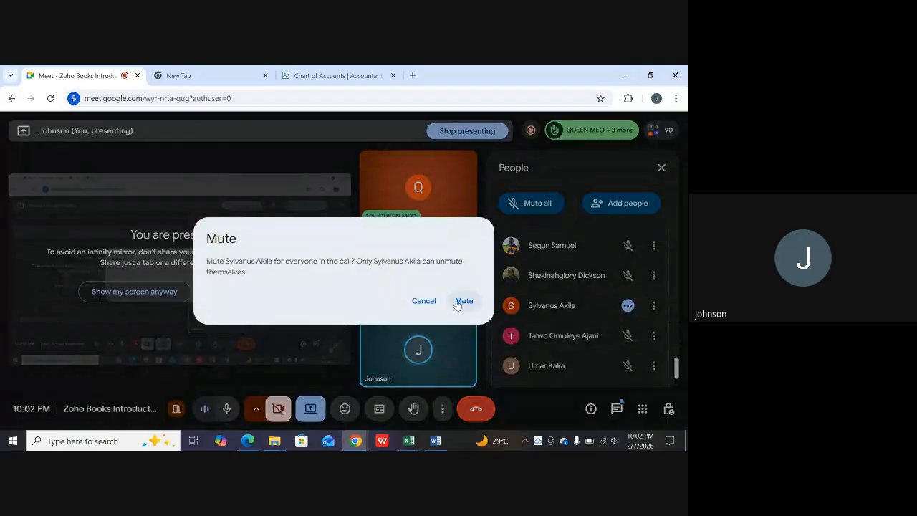
pyautogui.click(462, 300)
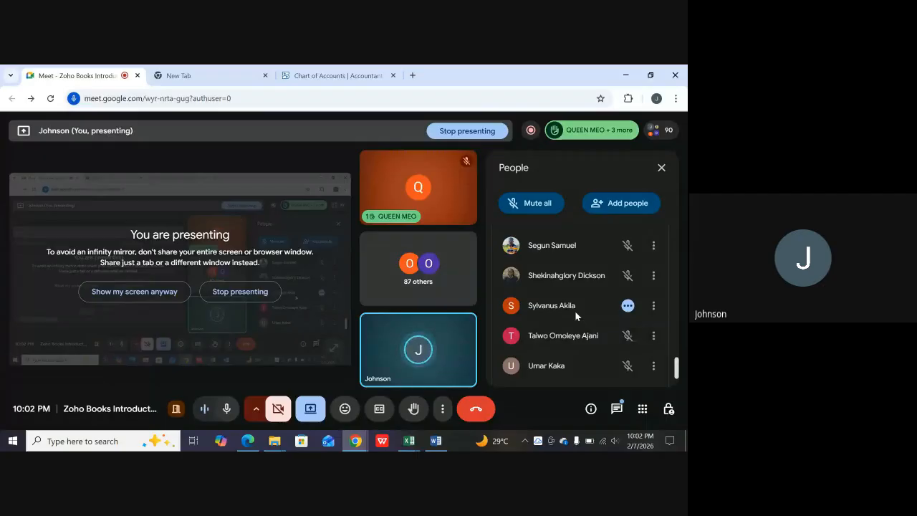
pyautogui.click(627, 308)
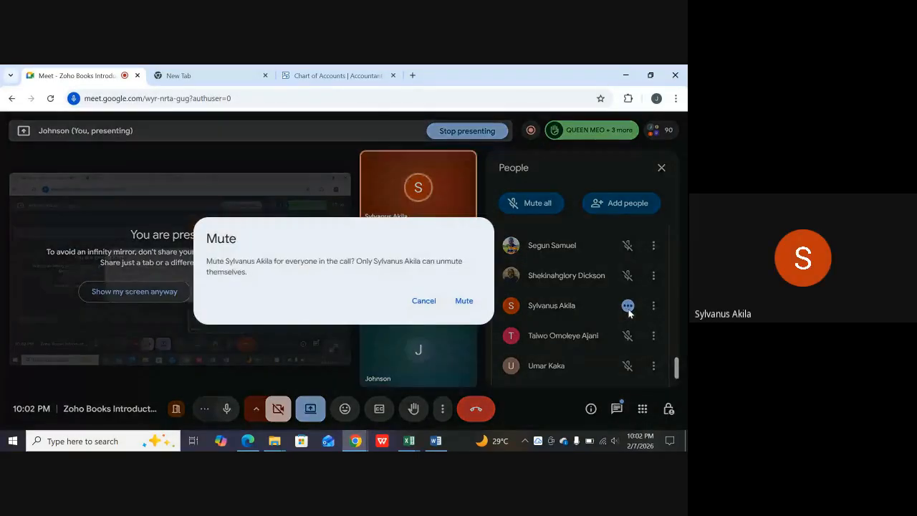
pyautogui.click(466, 308)
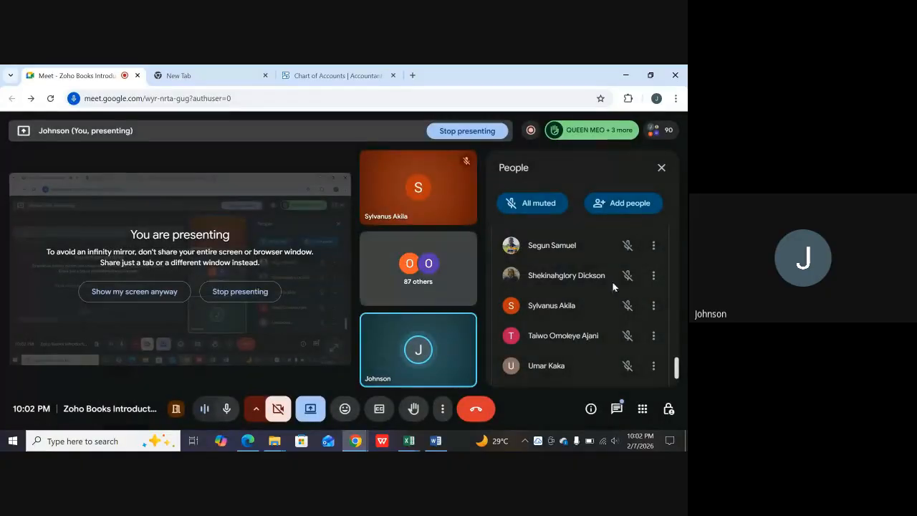
pyautogui.scroll(10, 647, 303)
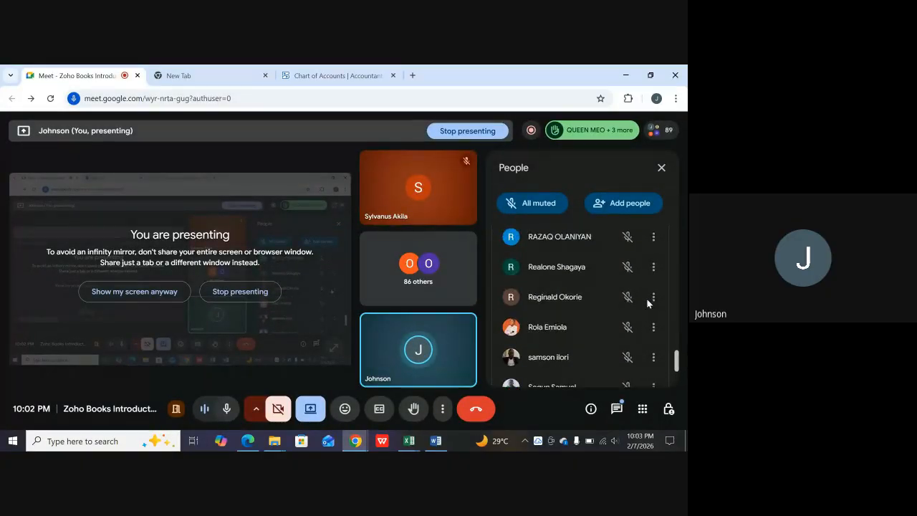
pyautogui.scroll(10, 647, 303)
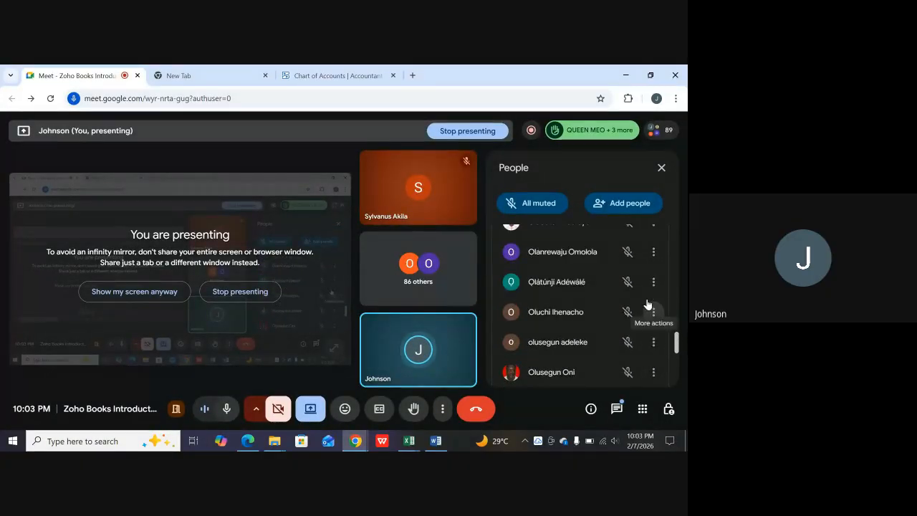
pyautogui.scroll(10, 646, 304)
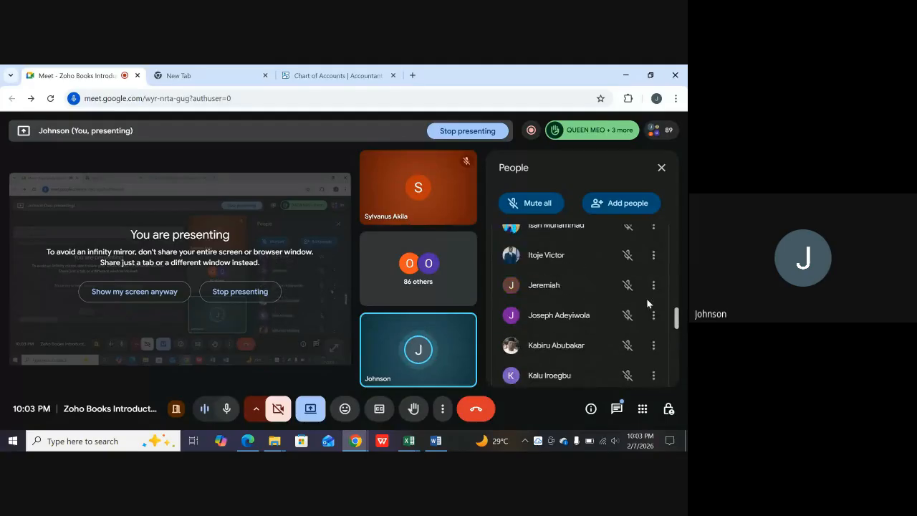
pyautogui.scroll(10, 647, 304)
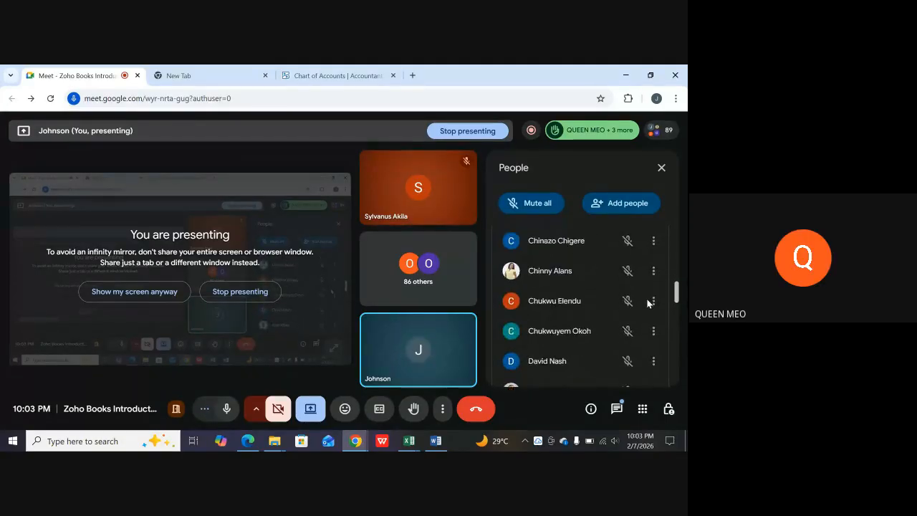
pyautogui.scroll(8, 646, 298)
pyautogui.scroll(8, 646, 304)
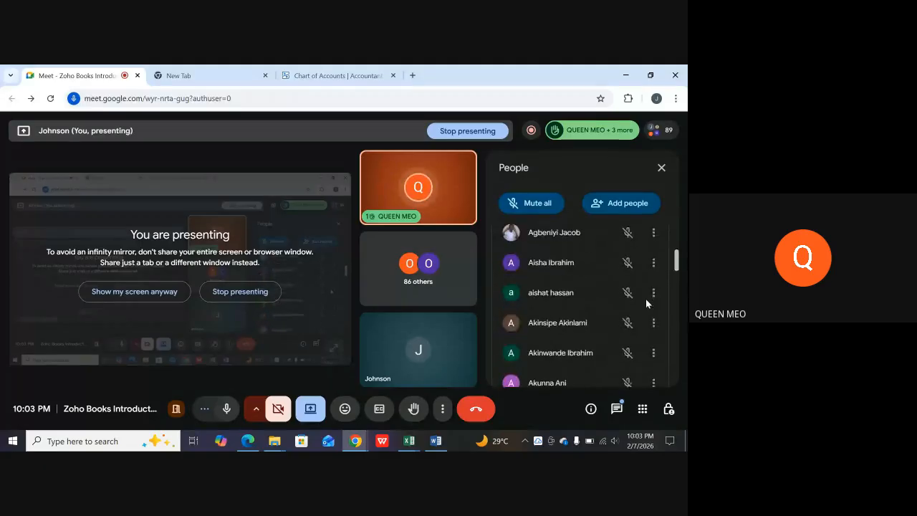
pyautogui.scroll(3, 646, 303)
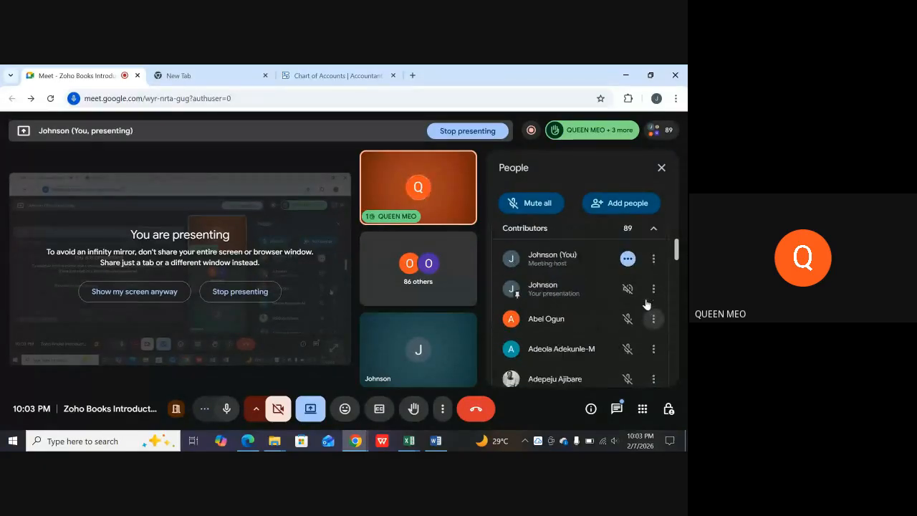
pyautogui.scroll(-15, 645, 304)
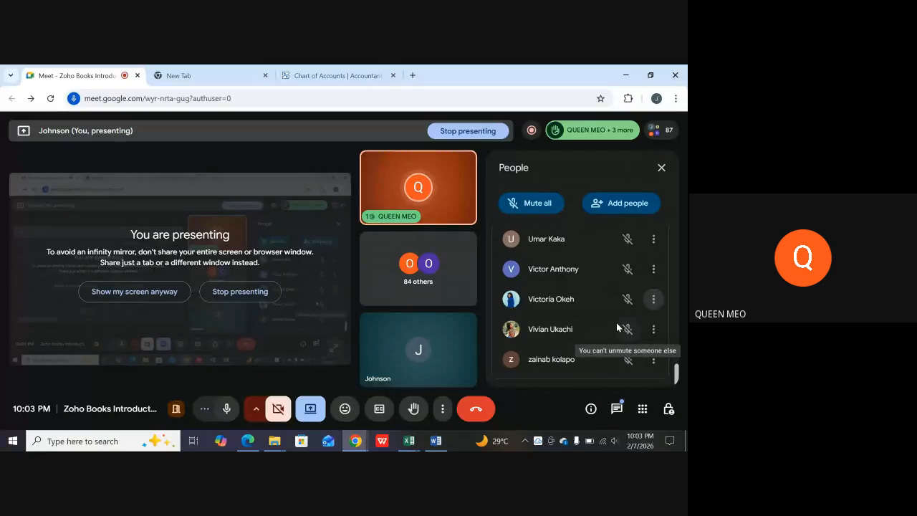
pyautogui.scroll(2, 600, 313)
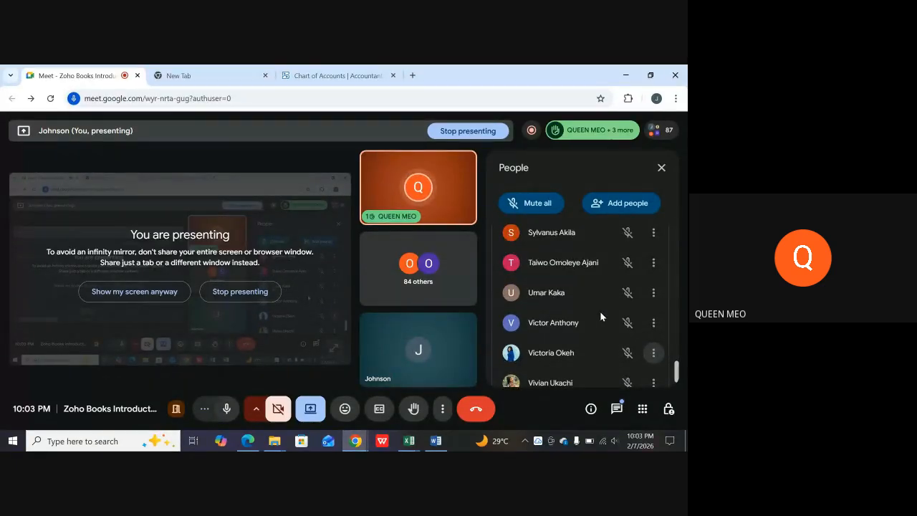
pyautogui.scroll(4, 600, 316)
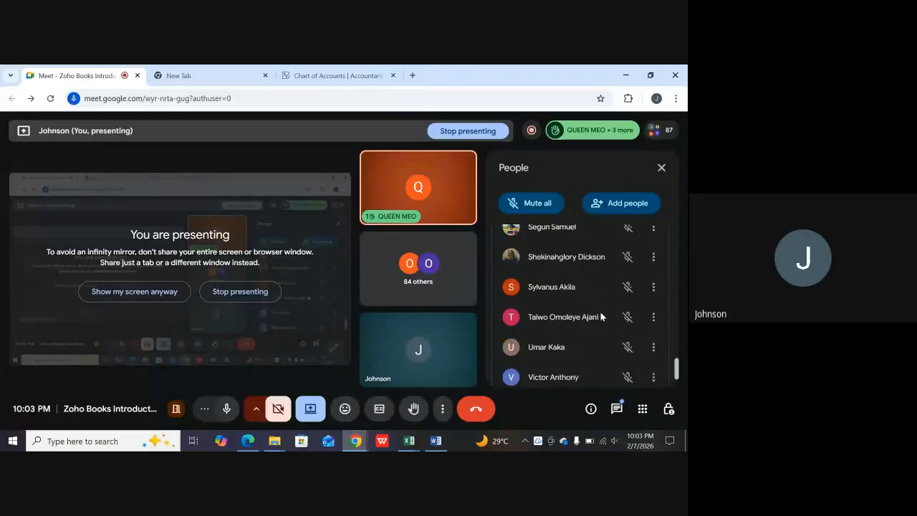
pyautogui.scroll(1, 600, 316)
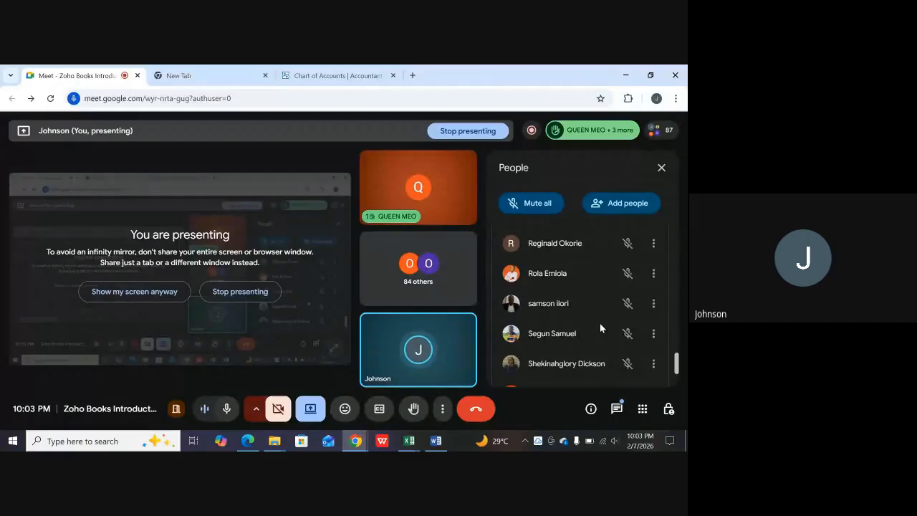
pyautogui.scroll(3, 599, 324)
pyautogui.scroll(3, 600, 329)
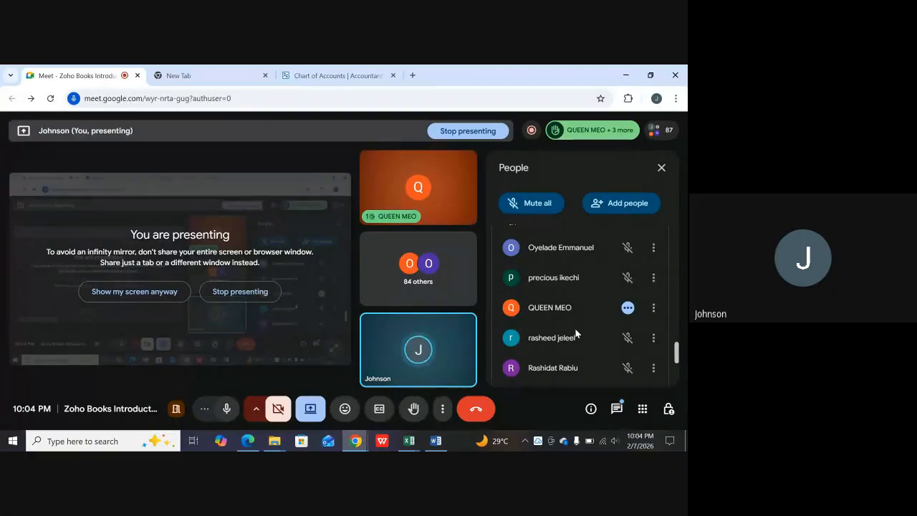
pyautogui.scroll(-3, 575, 333)
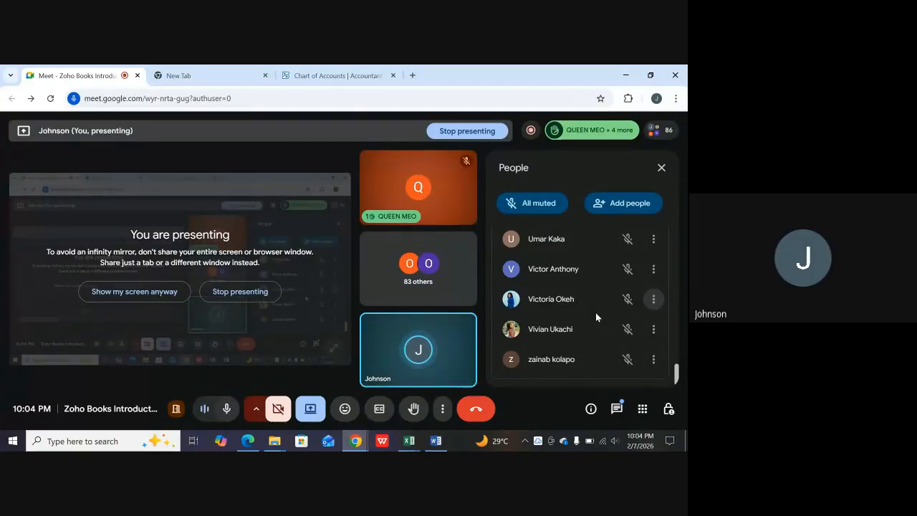
pyautogui.scroll(3, 595, 312)
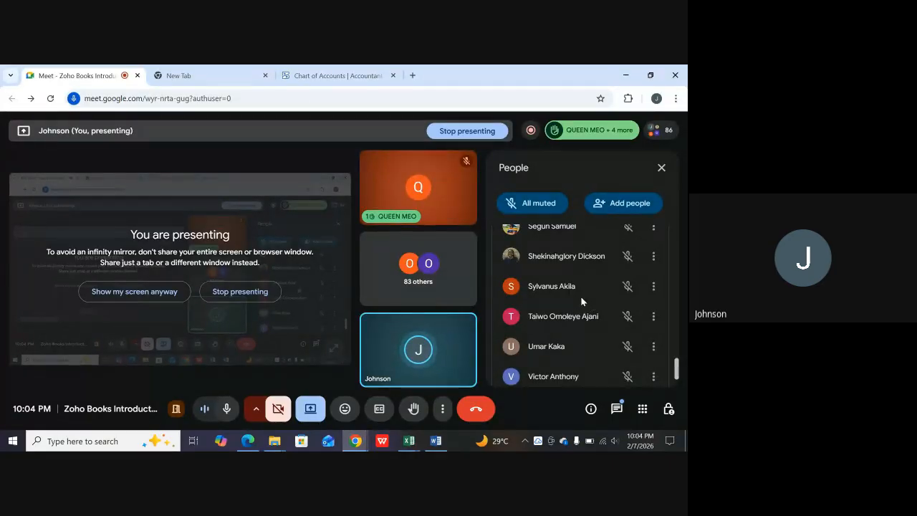
pyautogui.scroll(-3, 582, 294)
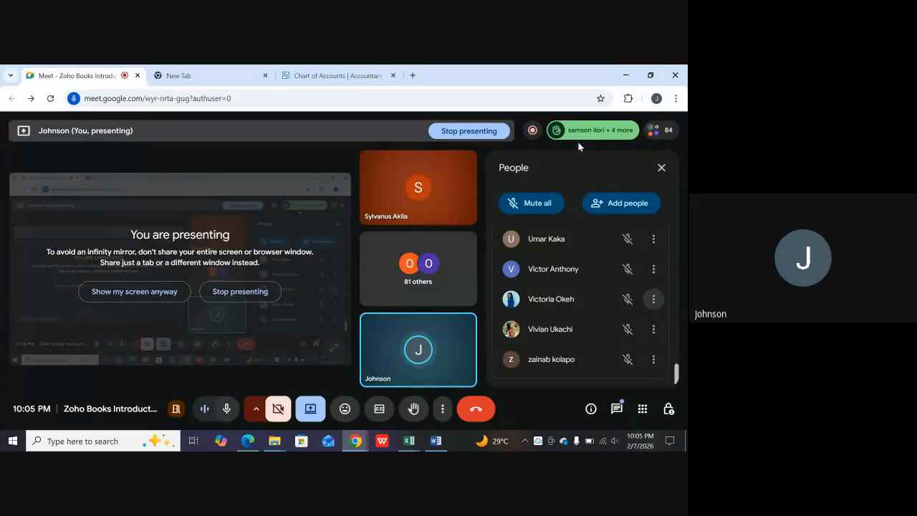
pyautogui.click(596, 133)
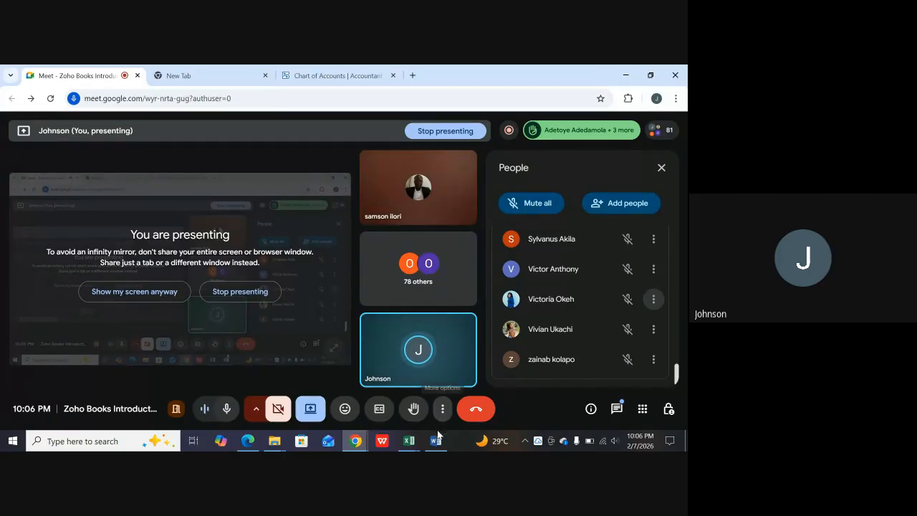
# Bring the ZOHO BOOKS CHART OF ACCT workbook forward and scroll its NEW sheet's asset accounts.
pyautogui.moveTo(418, 439)
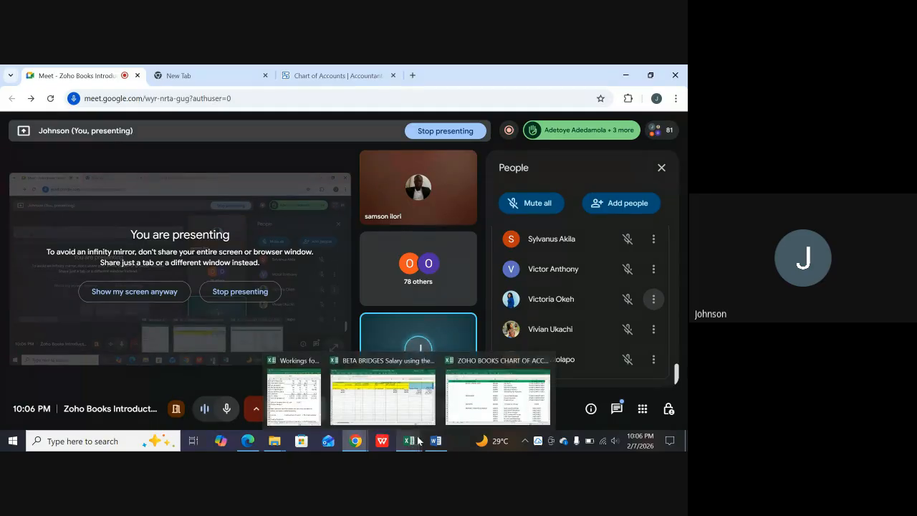
pyautogui.click(481, 403)
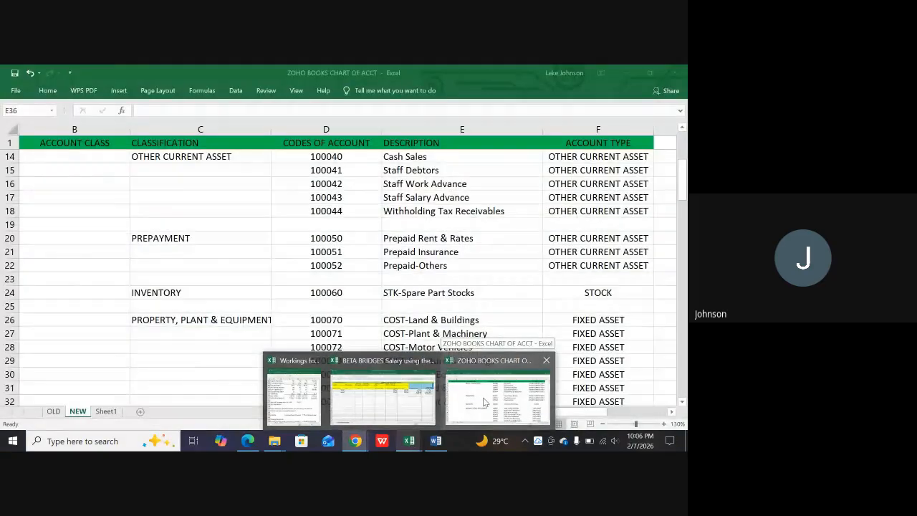
pyautogui.scroll(4, 423, 258)
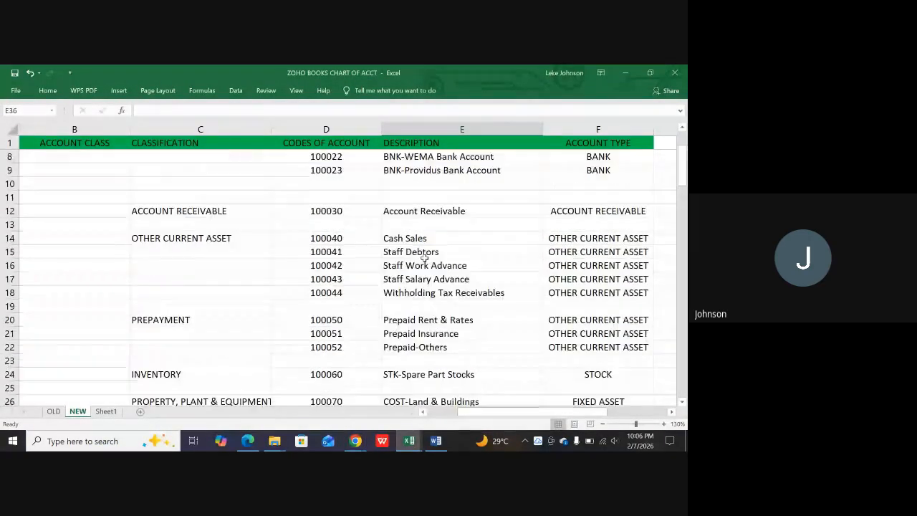
pyautogui.scroll(-8, 424, 259)
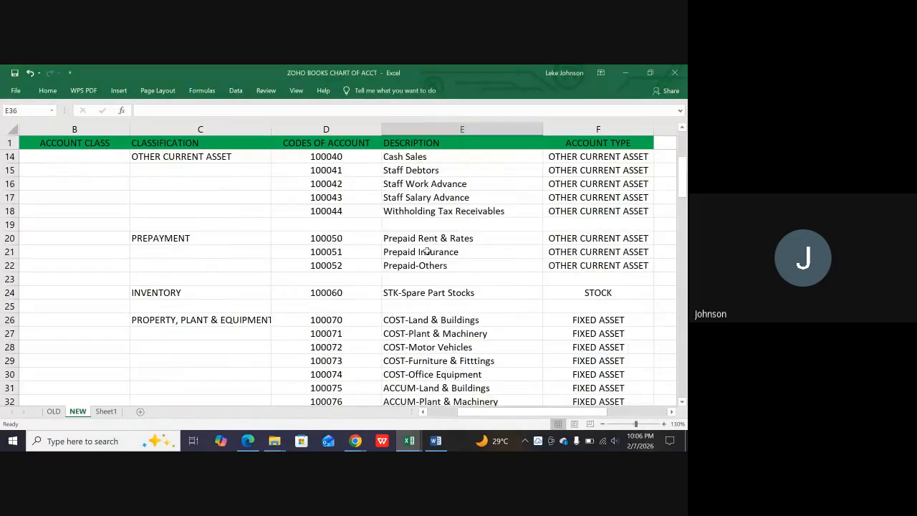
pyautogui.scroll(-2, 423, 264)
pyautogui.scroll(4, 391, 233)
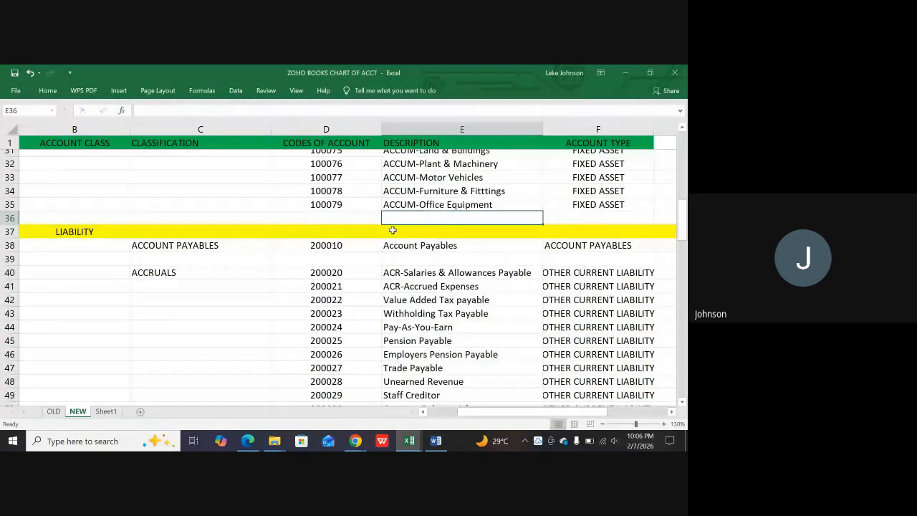
pyautogui.scroll(3, 335, 215)
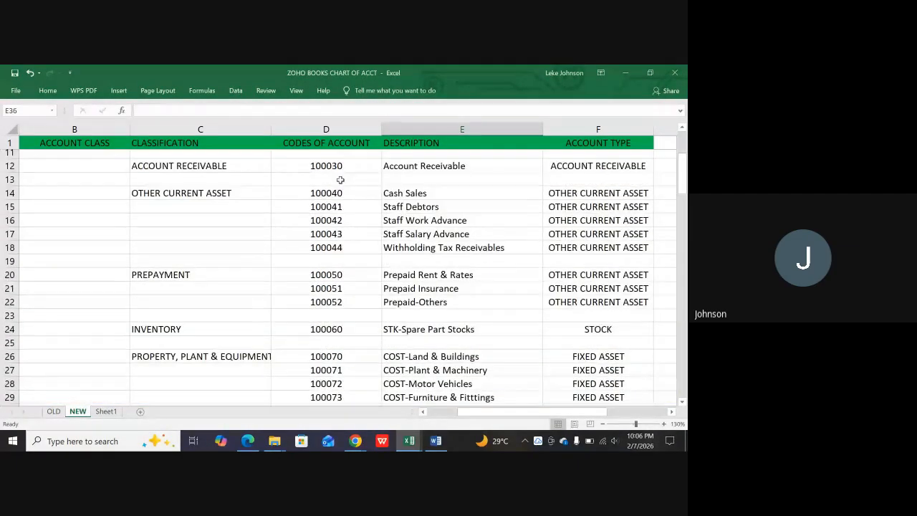
pyautogui.scroll(3, 340, 168)
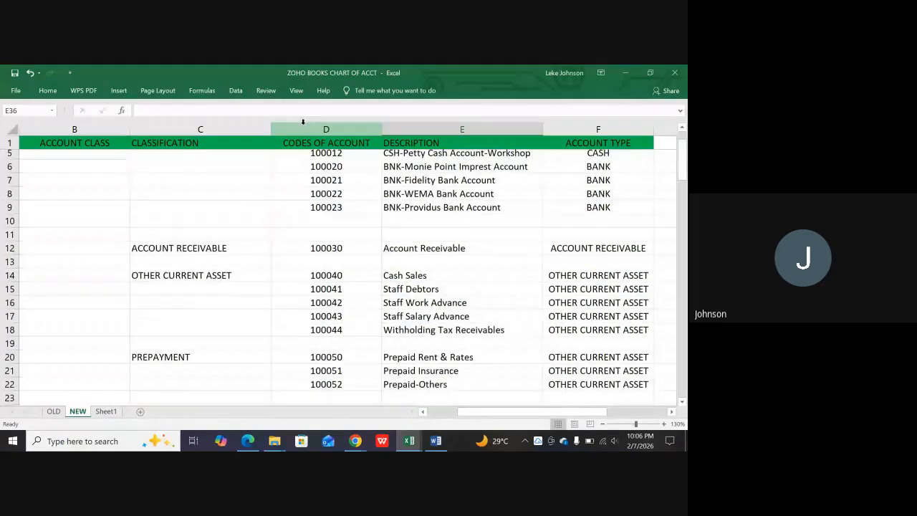
pyautogui.scroll(-6, 351, 190)
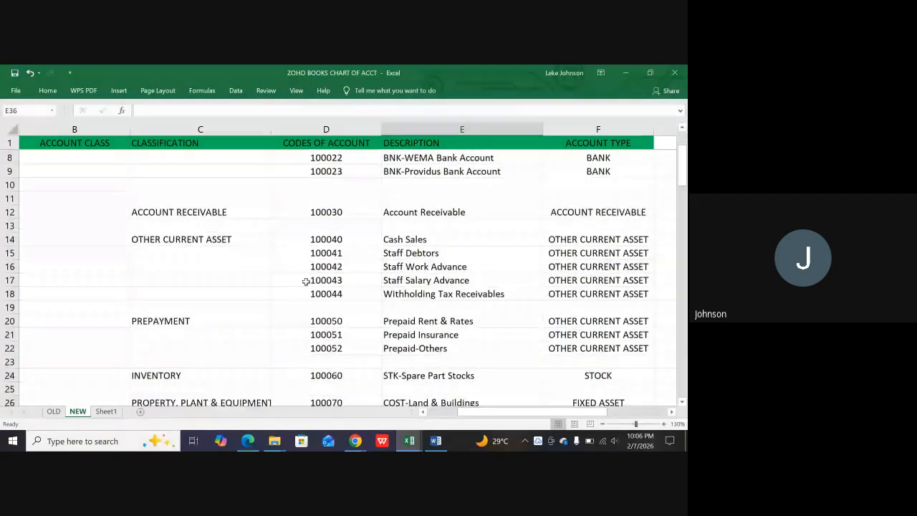
pyautogui.scroll(-4, 337, 275)
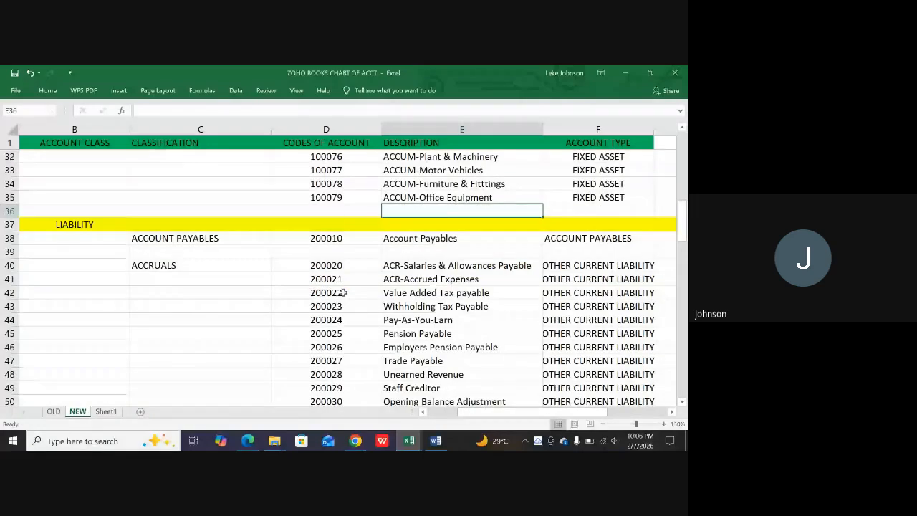
pyautogui.scroll(10, 343, 292)
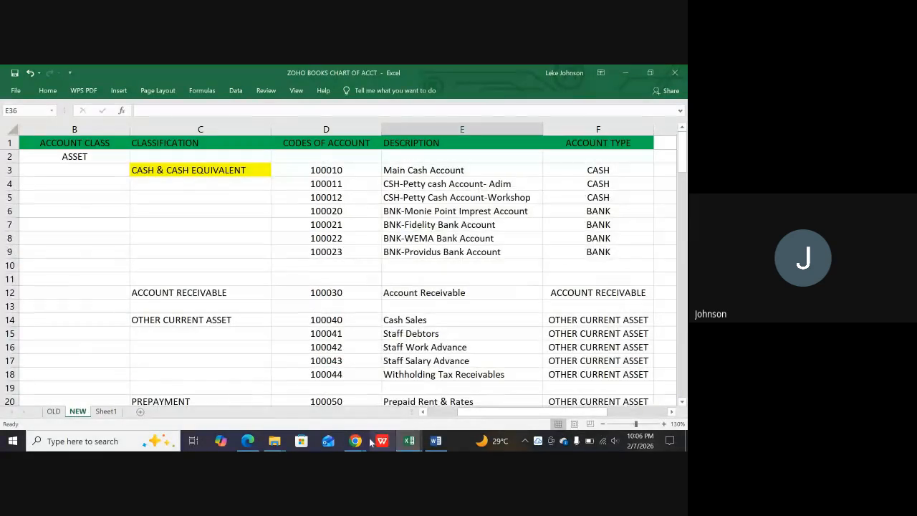
# Return to the Meet call and show the list of four raised hands.
pyautogui.moveTo(355, 441)
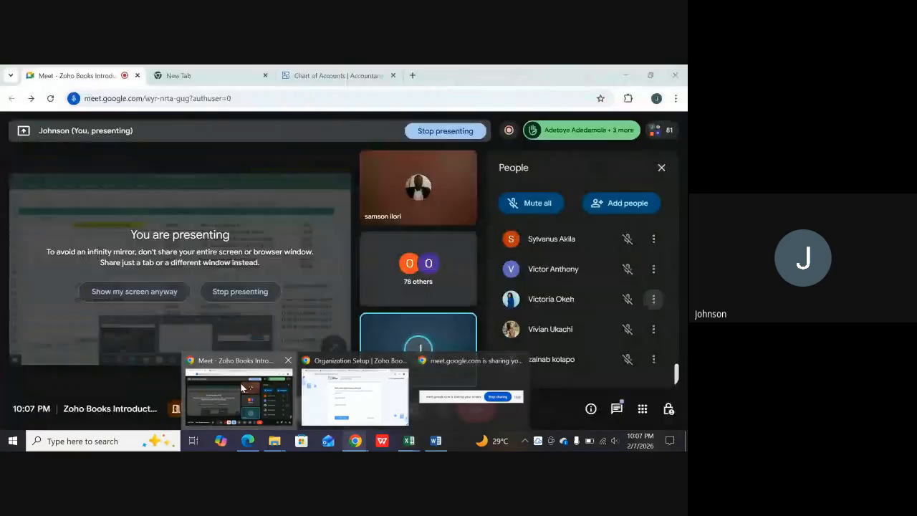
pyautogui.click(241, 387)
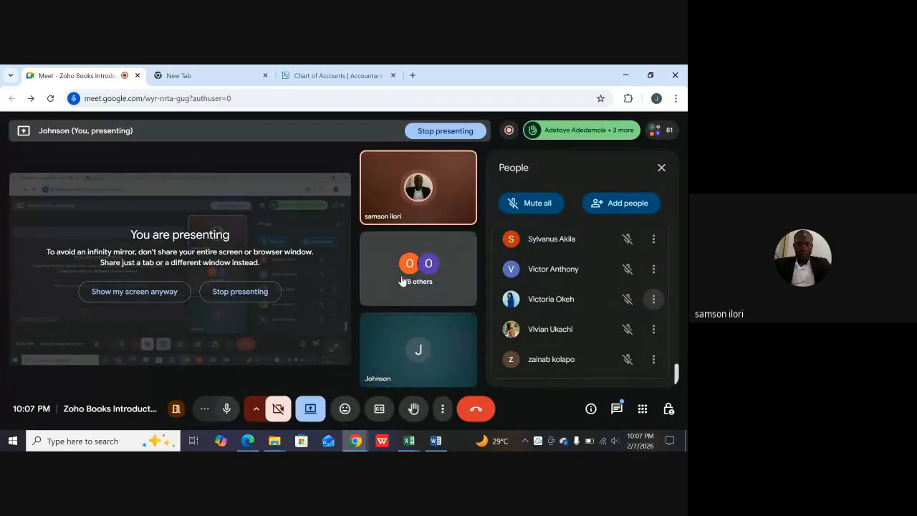
pyautogui.click(583, 140)
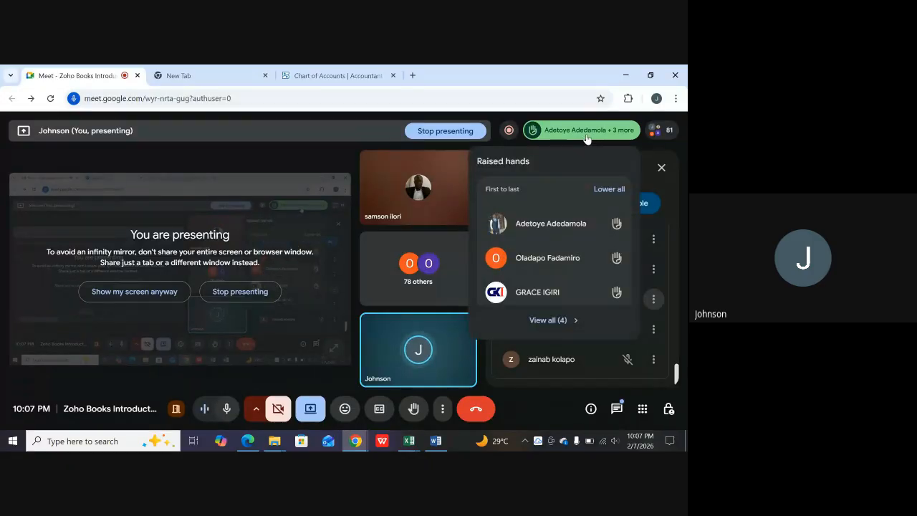
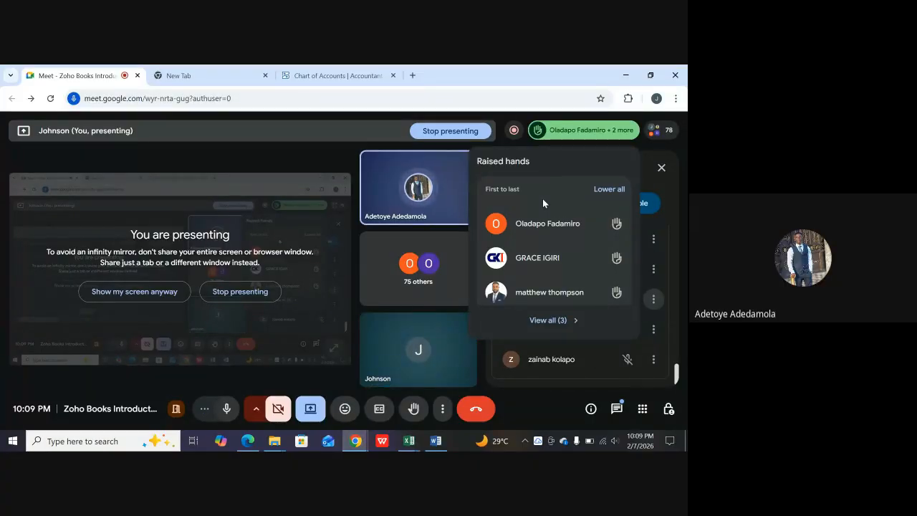
# Dismiss the Raised hands popup to return to the full participant list.
pyautogui.moveTo(541, 218)
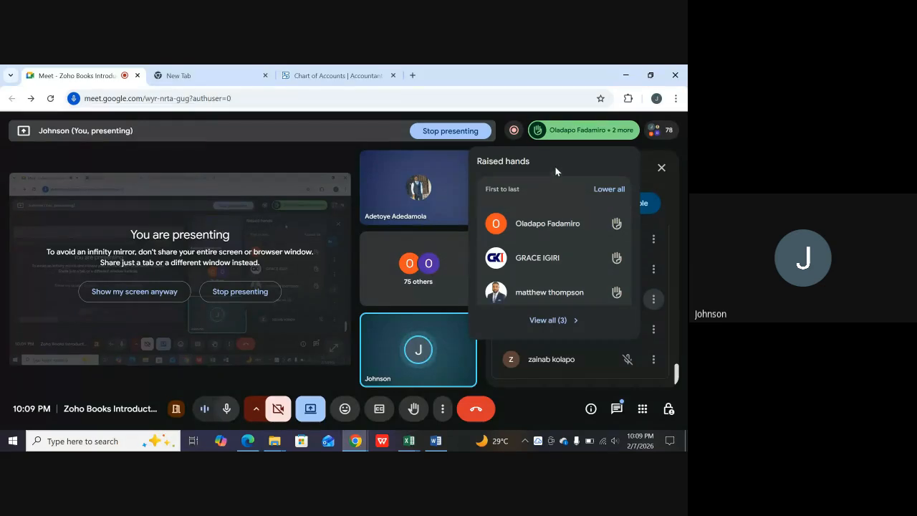
pyautogui.click(552, 138)
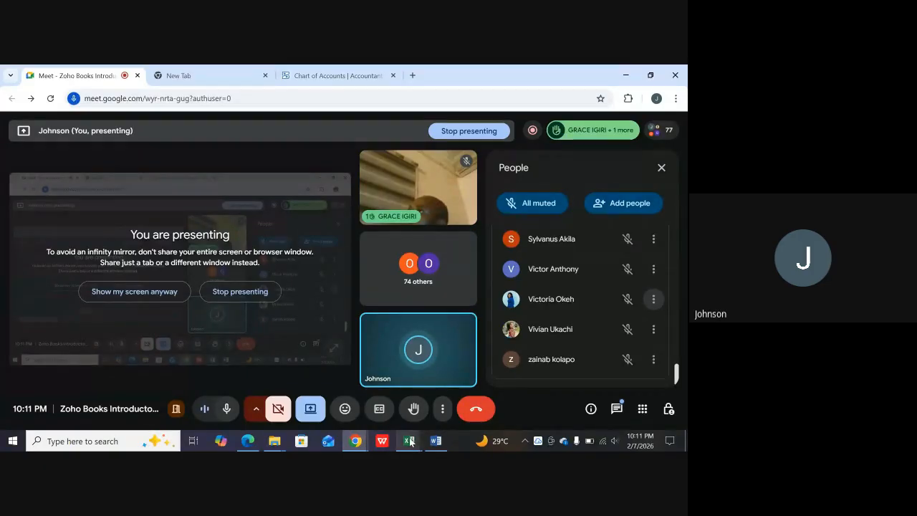
# Switch to the ZOHO BOOKS CHART OF ACCT Excel window from the taskbar preview.
pyautogui.moveTo(410, 443)
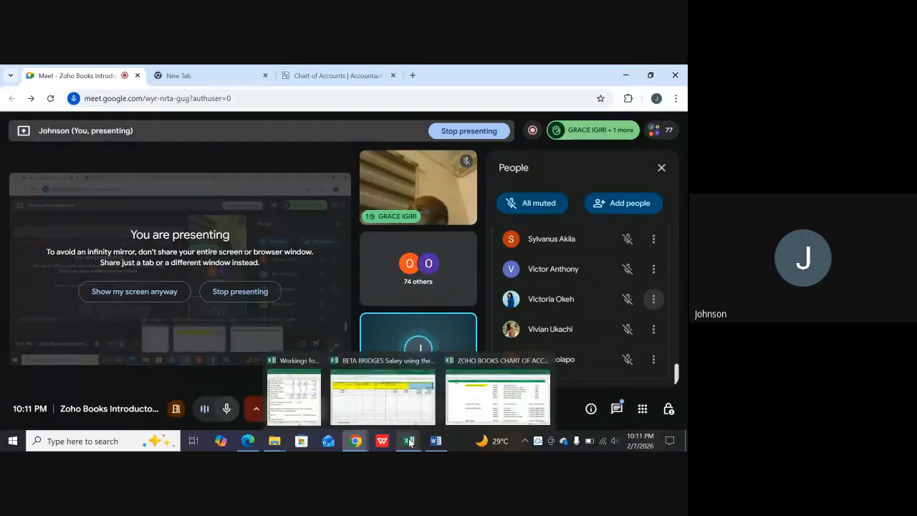
pyautogui.click(492, 399)
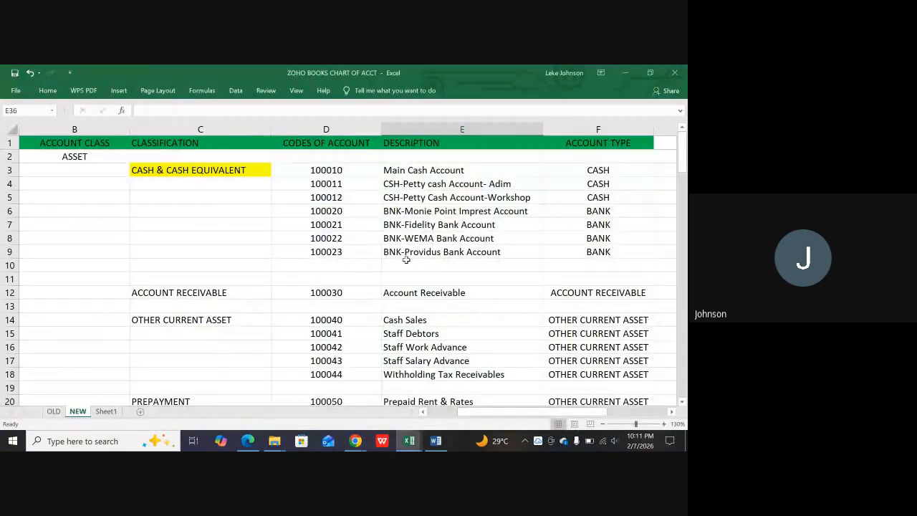
pyautogui.scroll(-8, 300, 279)
pyautogui.scroll(-4, 326, 307)
pyautogui.scroll(4, 326, 307)
pyautogui.scroll(-6, 326, 307)
pyautogui.scroll(-5, 326, 307)
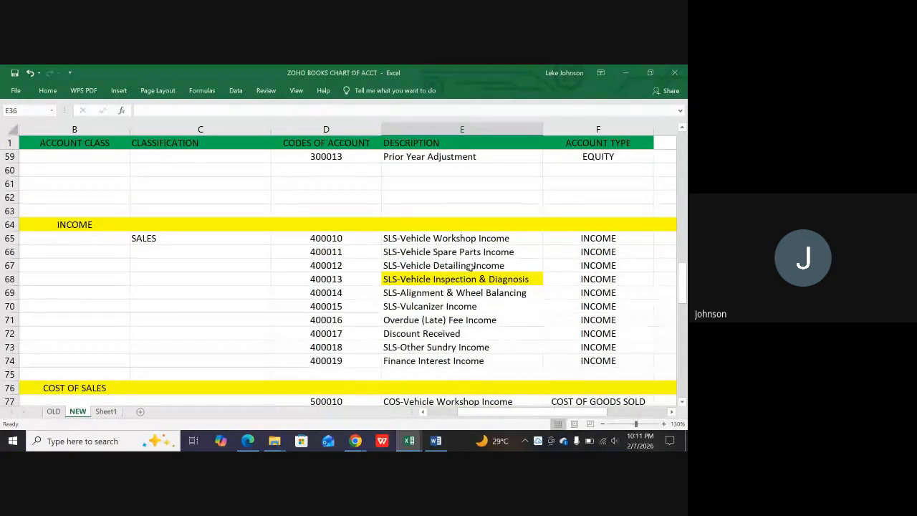
pyautogui.scroll(-1, 515, 328)
pyautogui.scroll(5, 471, 296)
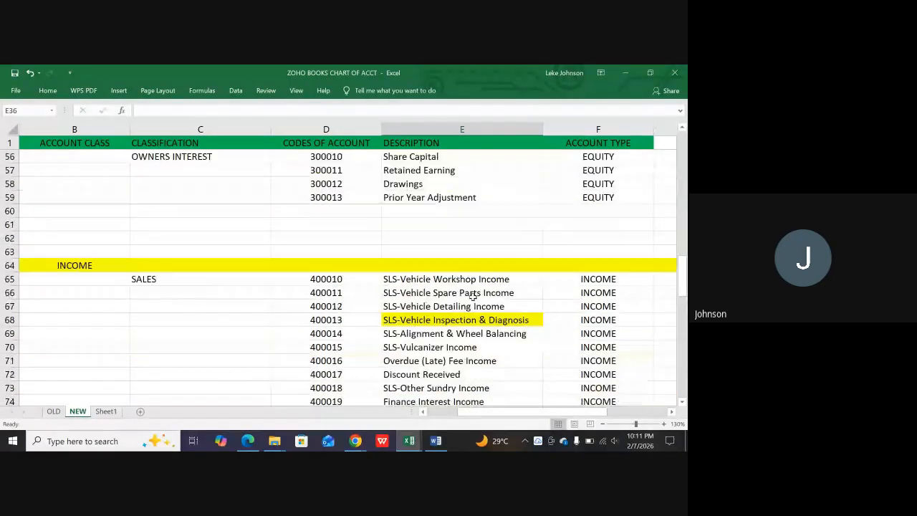
pyautogui.scroll(2, 462, 292)
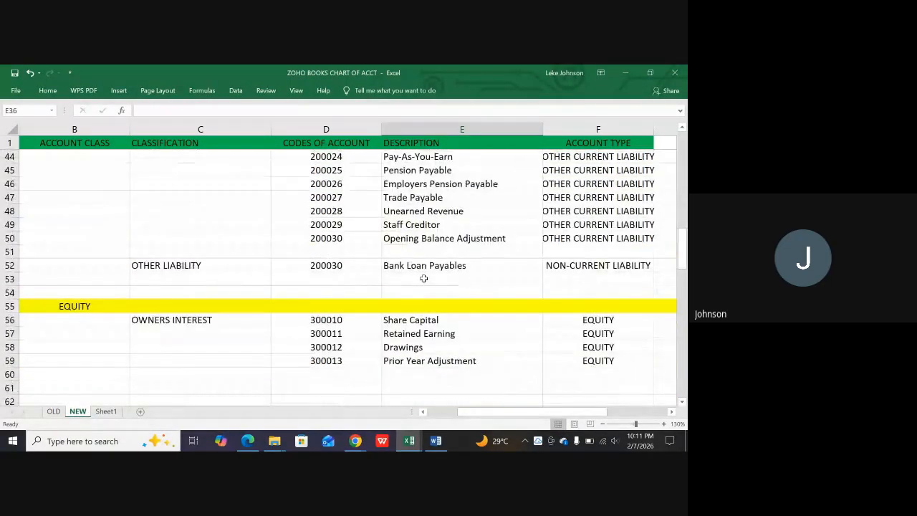
pyautogui.click(427, 265)
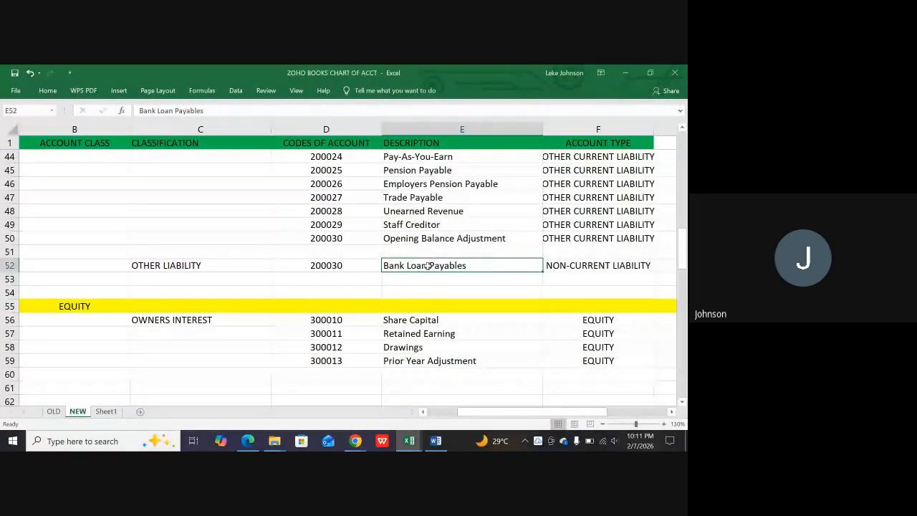
pyautogui.scroll(5, 392, 273)
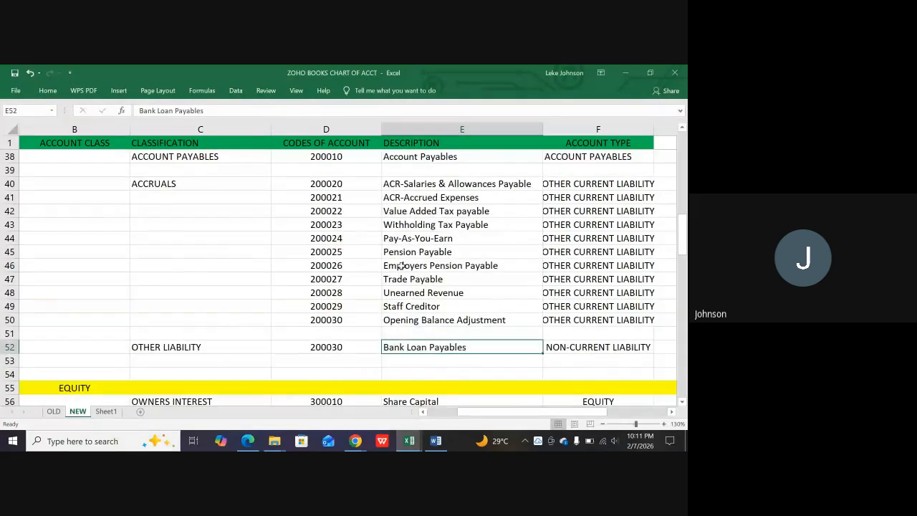
pyautogui.scroll(4, 421, 229)
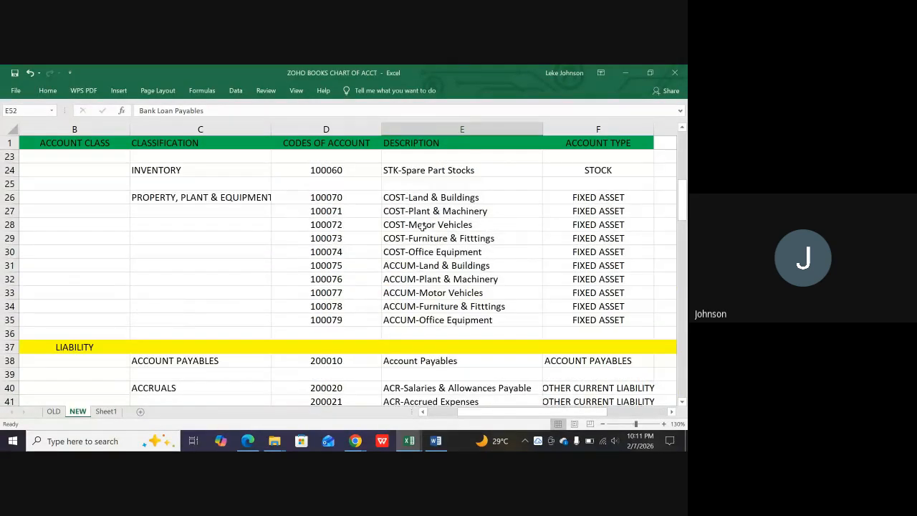
pyautogui.scroll(-1, 420, 234)
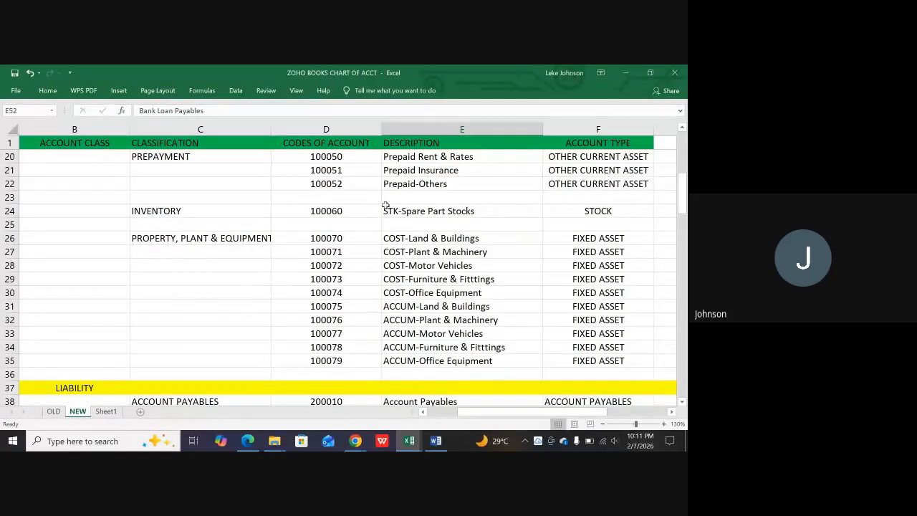
pyautogui.click(404, 209)
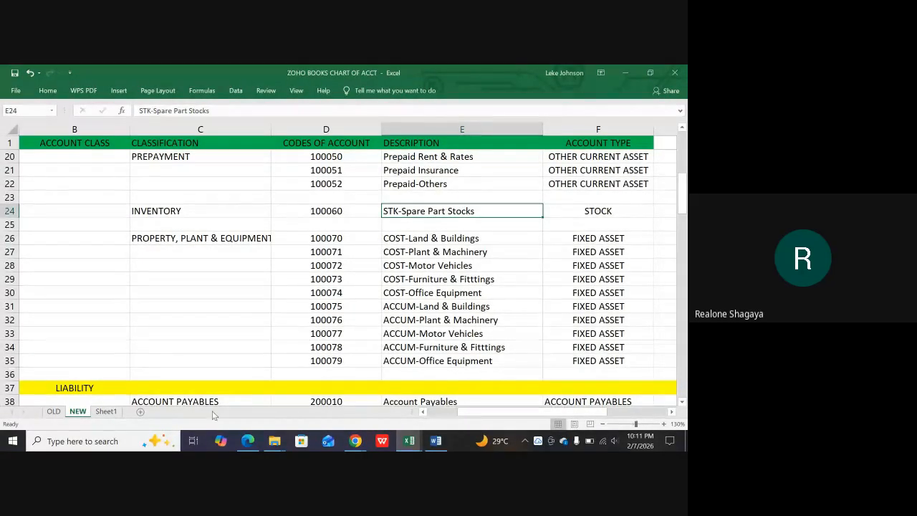
# Return to the Meet call and mute the speaking participant for everyone.
pyautogui.click(355, 441)
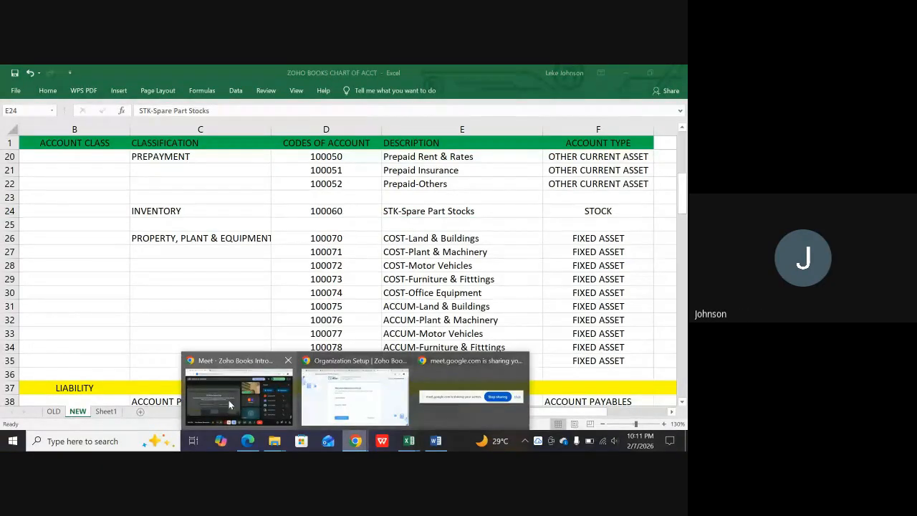
pyautogui.click(254, 399)
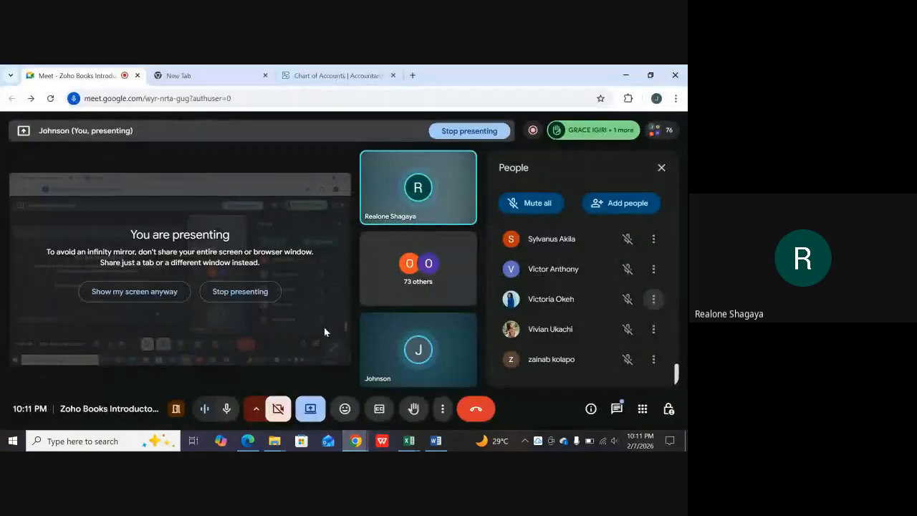
pyautogui.click(419, 189)
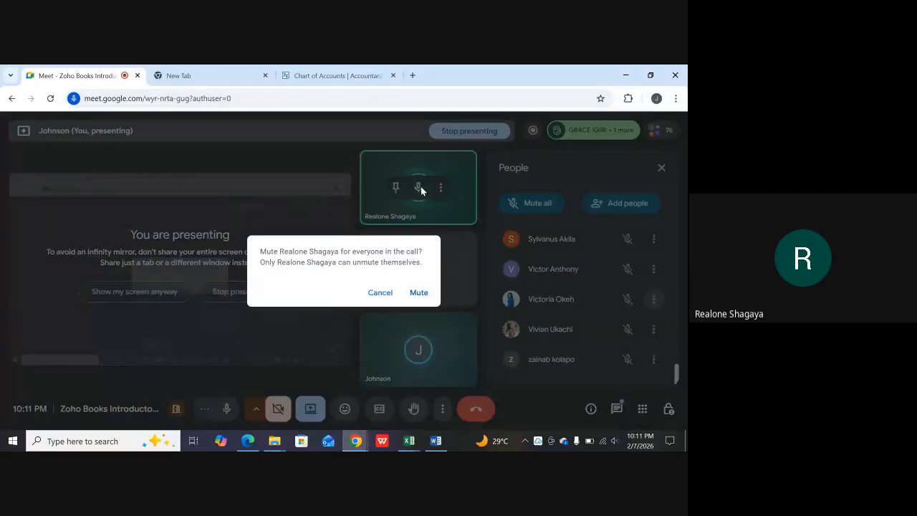
pyautogui.click(419, 292)
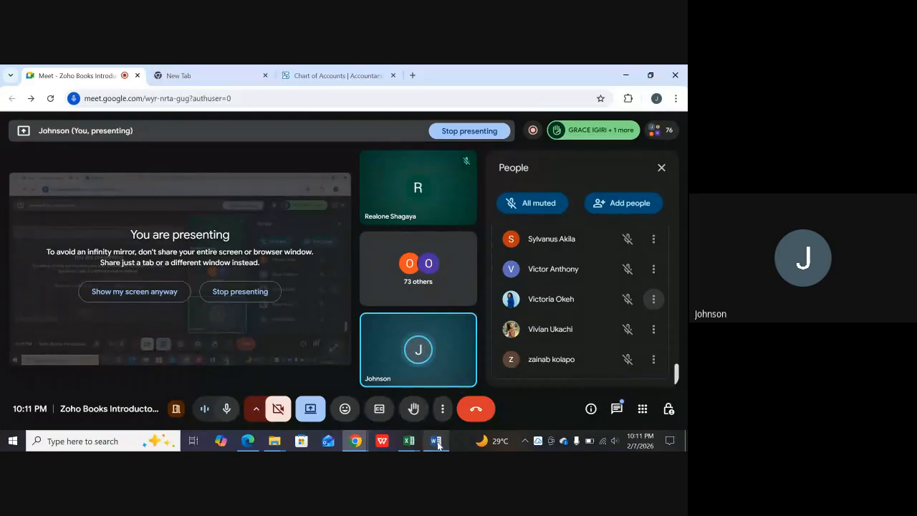
# Briefly bring up the EL-JOHNSON ACADEMY SFM Word document, then minimise it again.
pyautogui.moveTo(437, 444)
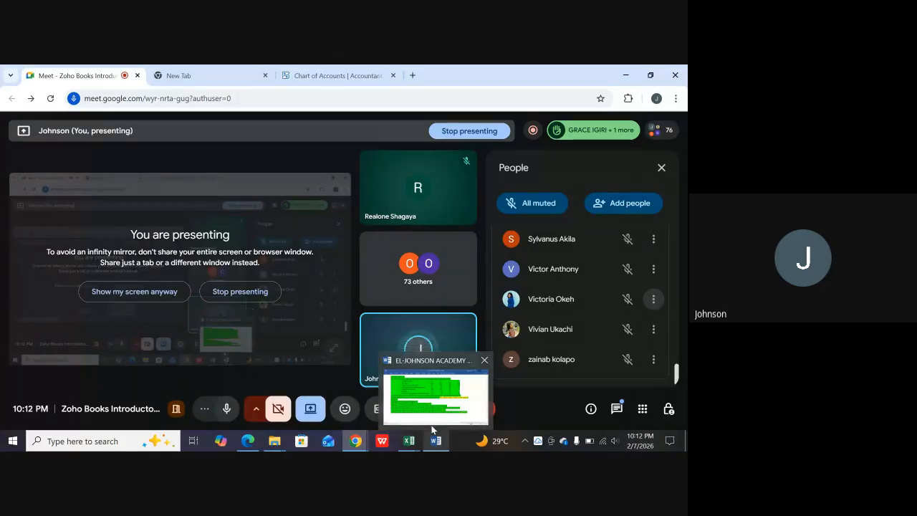
pyautogui.click(435, 441)
pyautogui.click(435, 441)
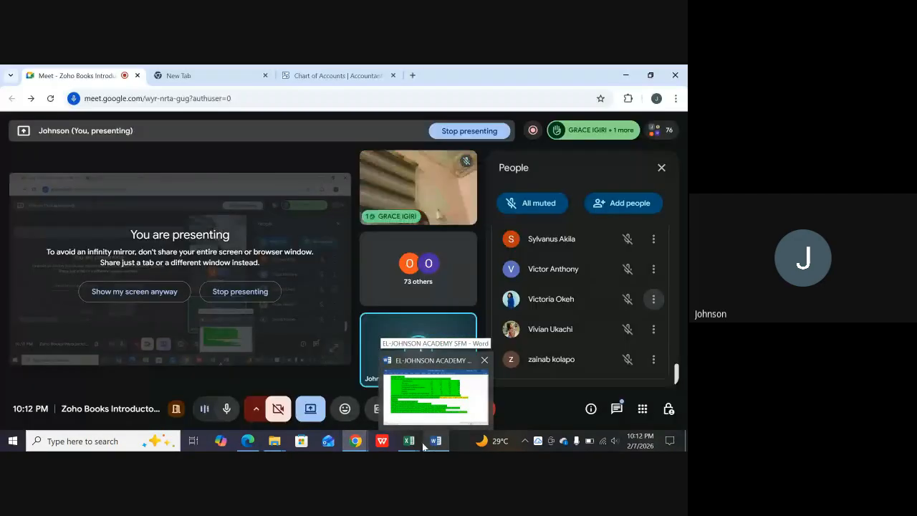
pyautogui.moveTo(413, 445)
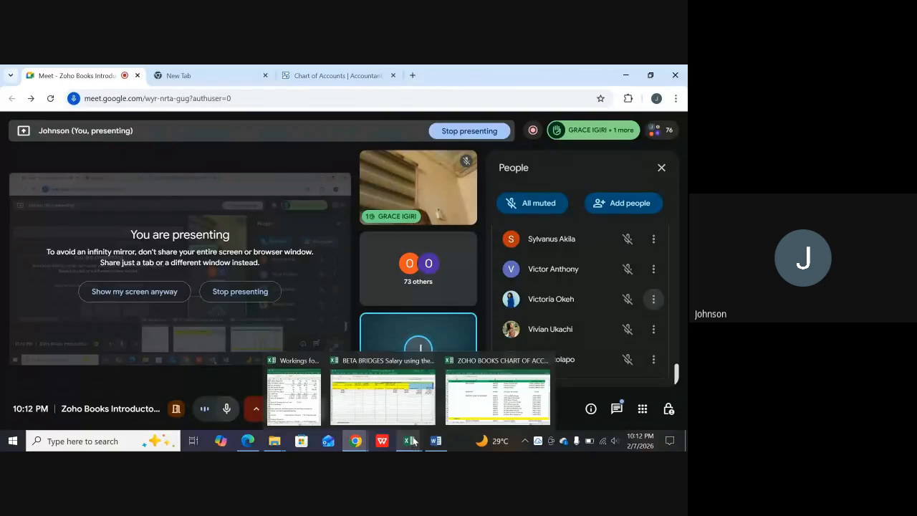
# Bring the chart of accounts back and highlight the INVENTORY row's code and description.
pyautogui.click(475, 358)
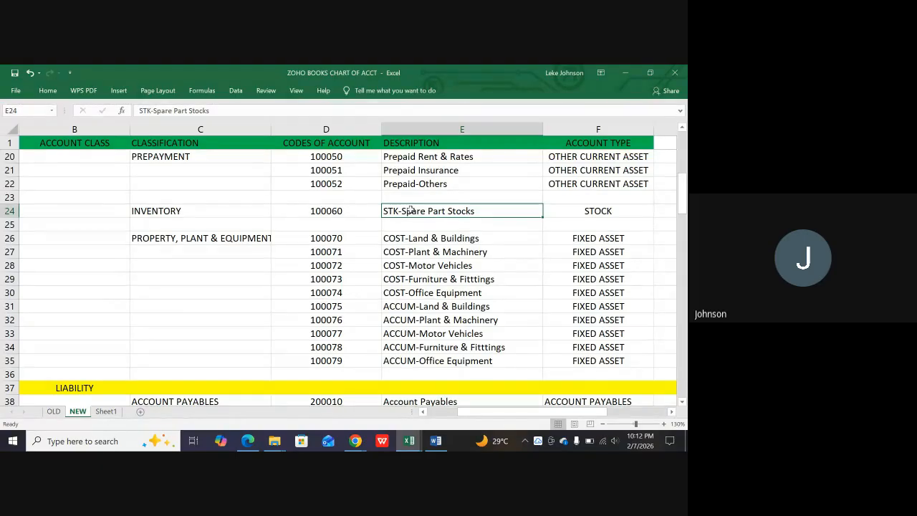
pyautogui.moveTo(154, 211); pyautogui.dragTo(567, 211)
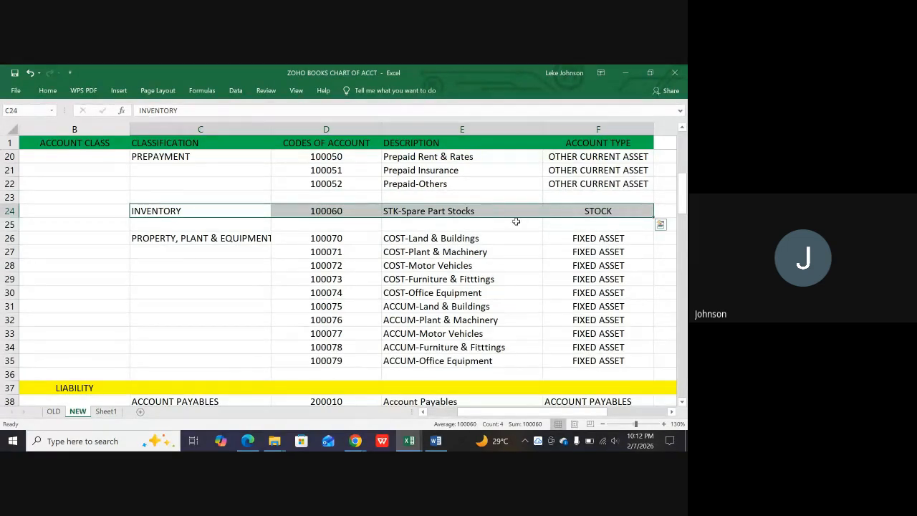
pyautogui.click(537, 223)
pyautogui.moveTo(180, 211); pyautogui.dragTo(548, 211)
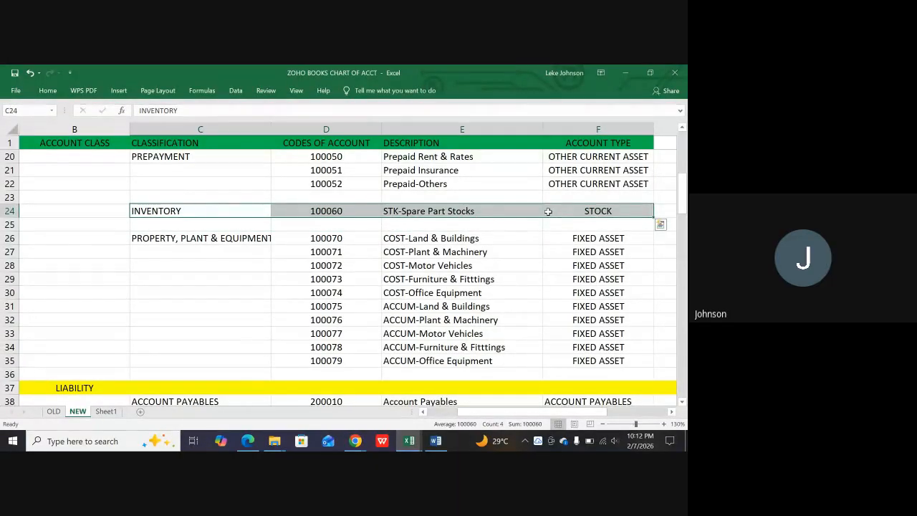
pyautogui.click(471, 228)
pyautogui.press('Up')
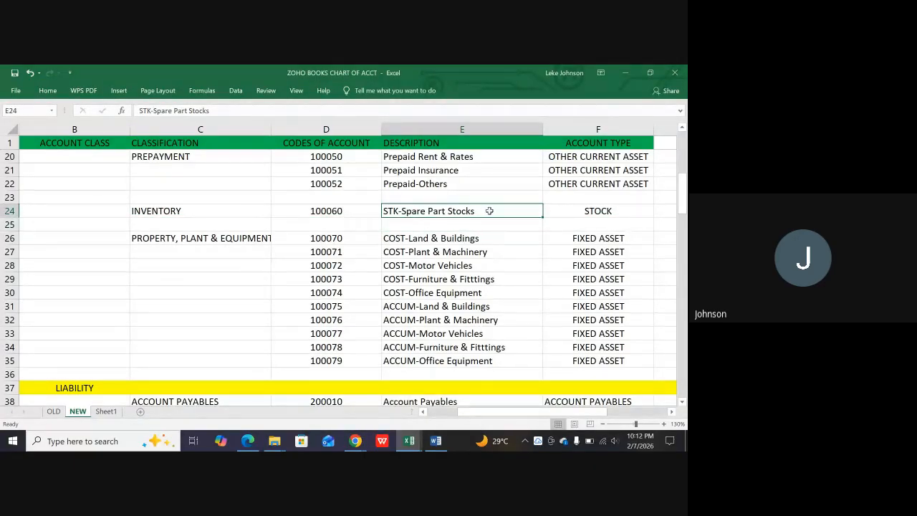
# Scroll through the NEW sheet's Income and Cost of Sales rows.
pyautogui.scroll(-7, 529, 244)
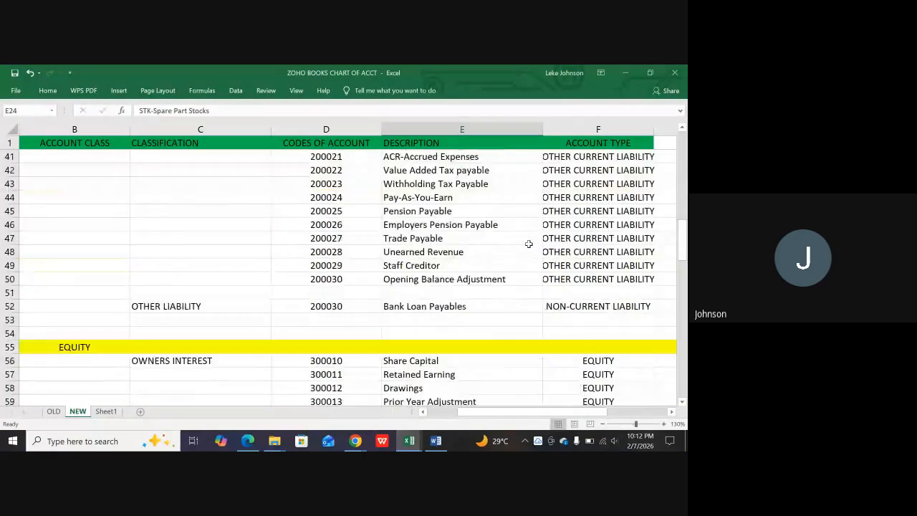
pyautogui.scroll(-7, 529, 244)
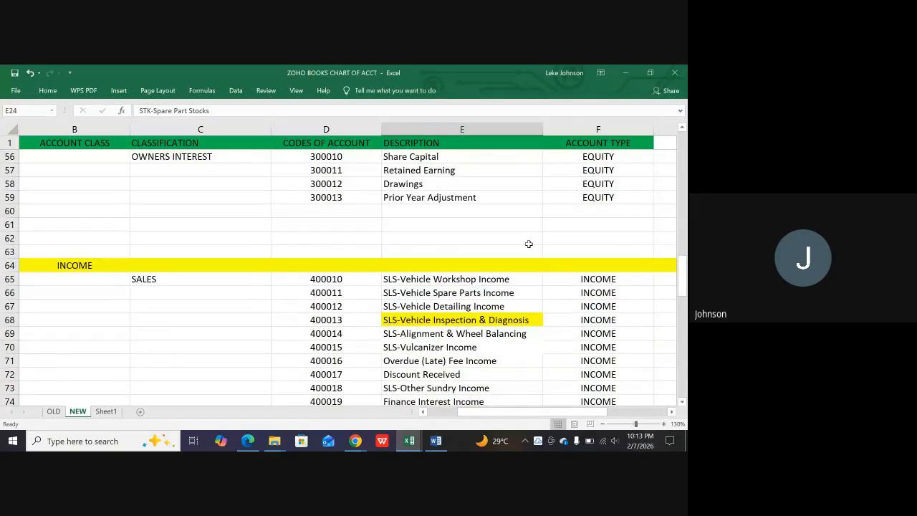
pyautogui.scroll(7, 529, 243)
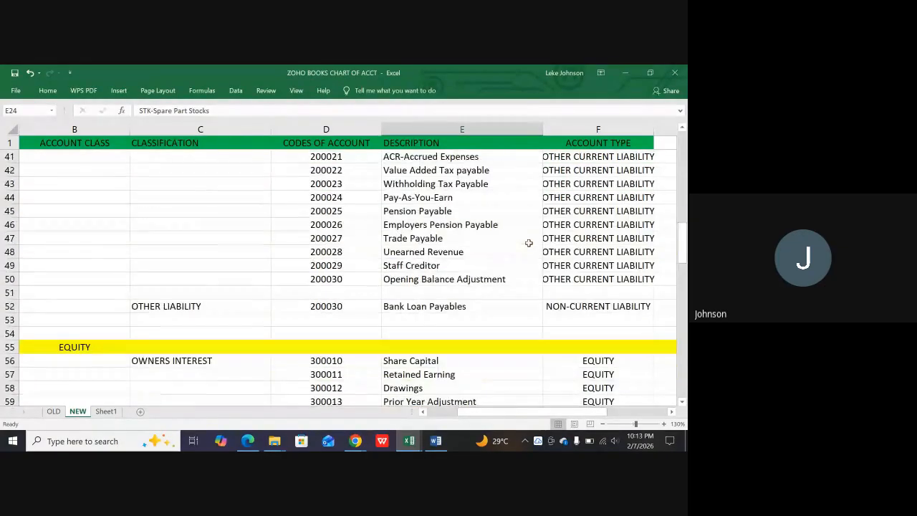
pyautogui.scroll(-15, 528, 243)
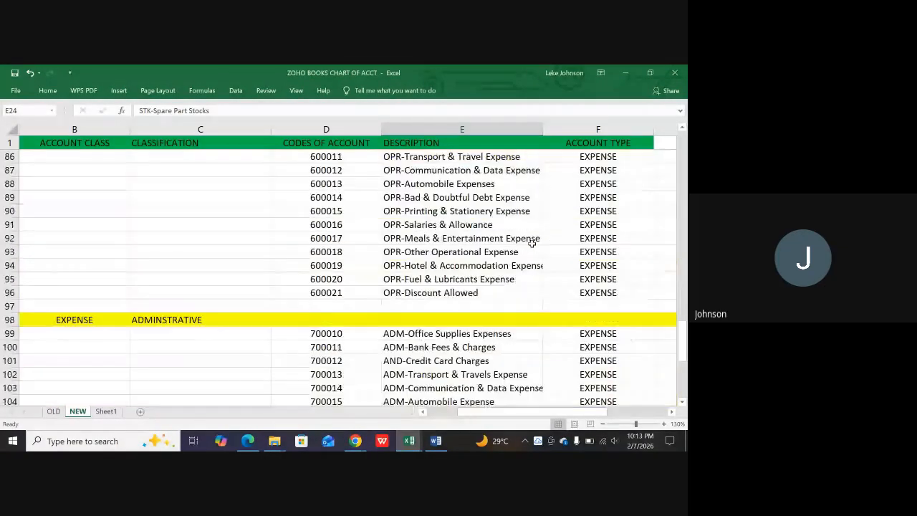
pyautogui.scroll(2, 529, 243)
pyautogui.scroll(-3, 426, 260)
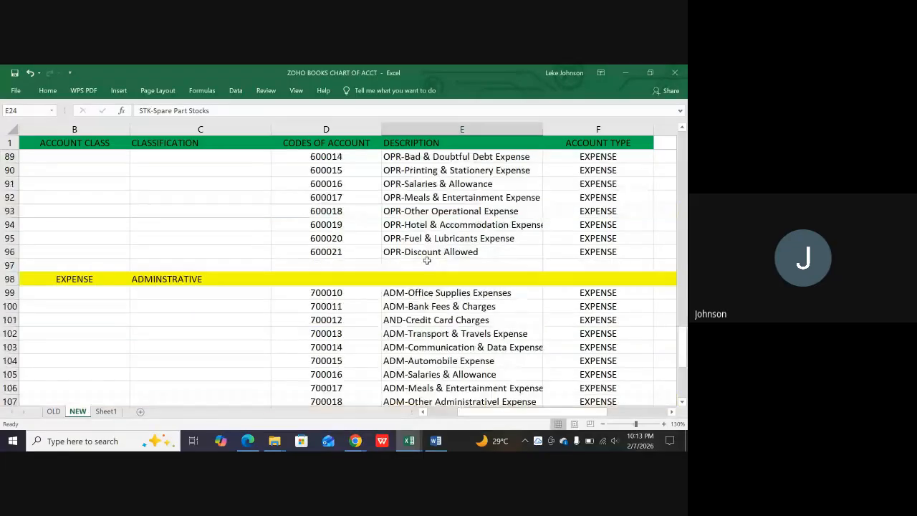
pyautogui.scroll(-9, 430, 262)
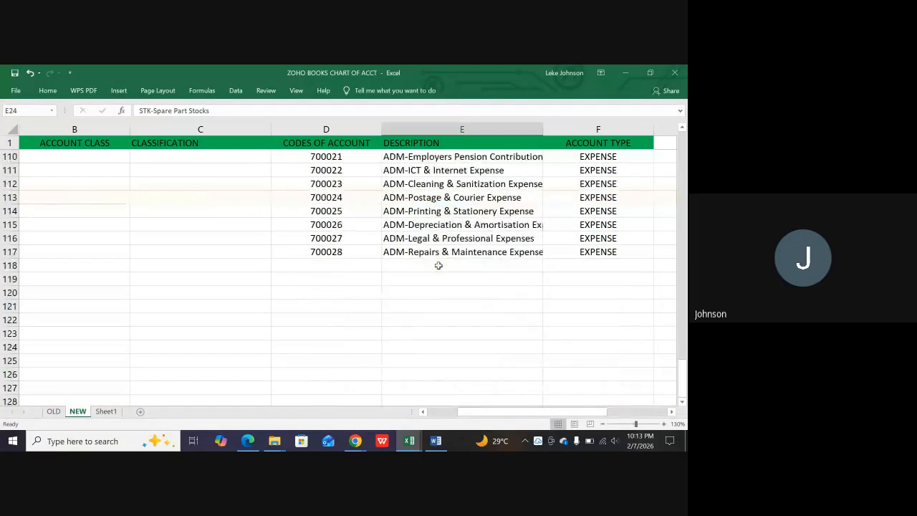
pyautogui.scroll(12, 438, 265)
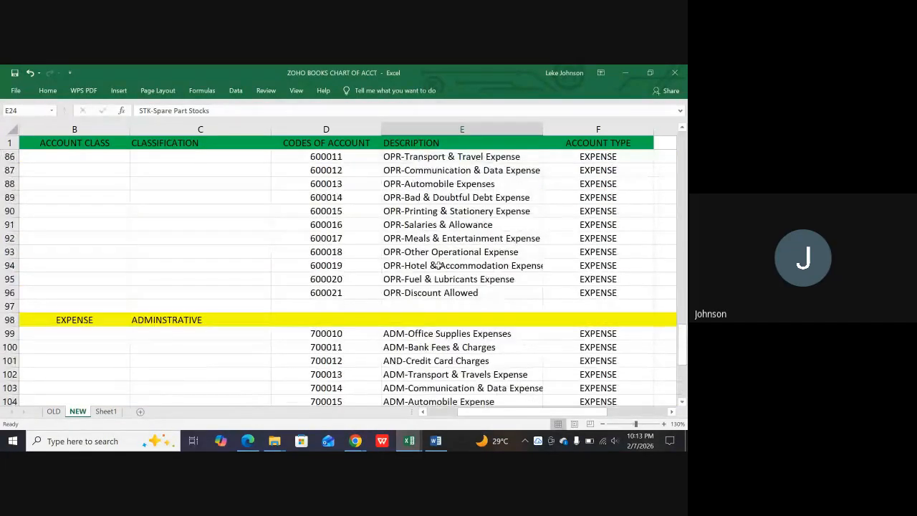
pyautogui.scroll(3, 438, 265)
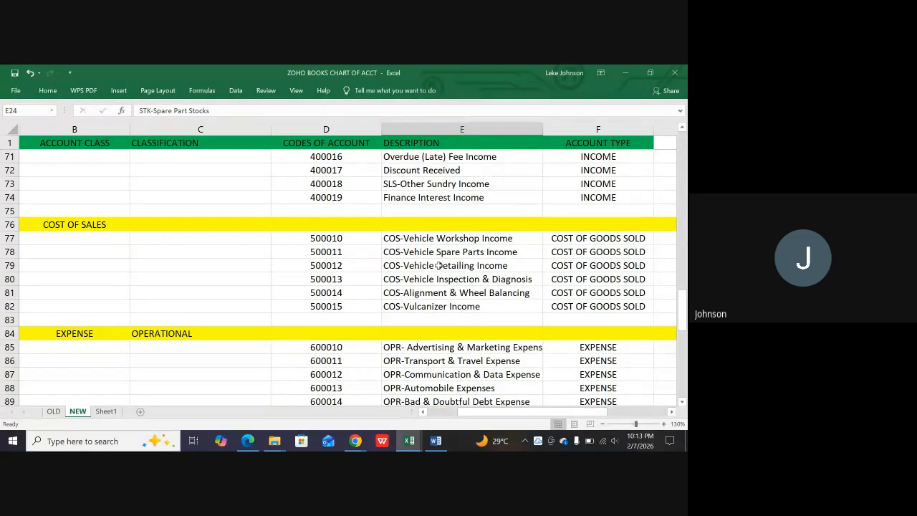
pyautogui.scroll(2, 365, 290)
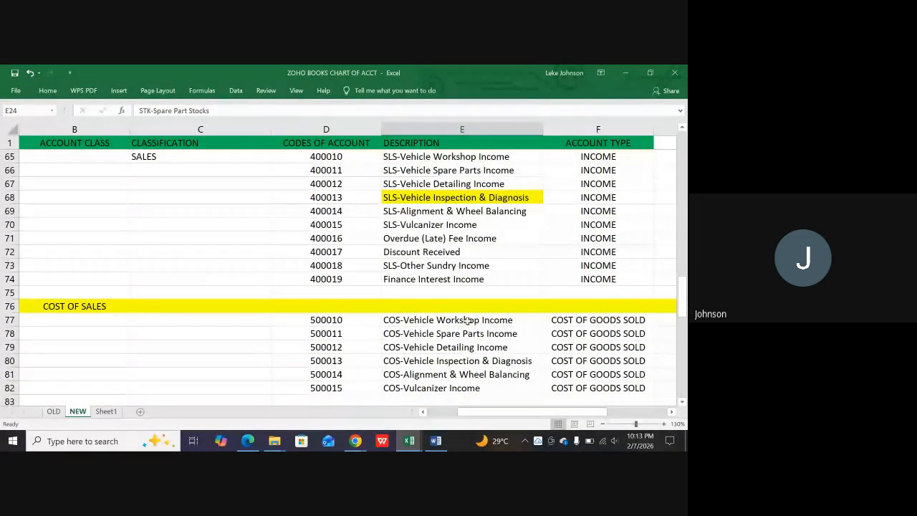
pyautogui.scroll(1, 502, 300)
pyautogui.scroll(1, 368, 305)
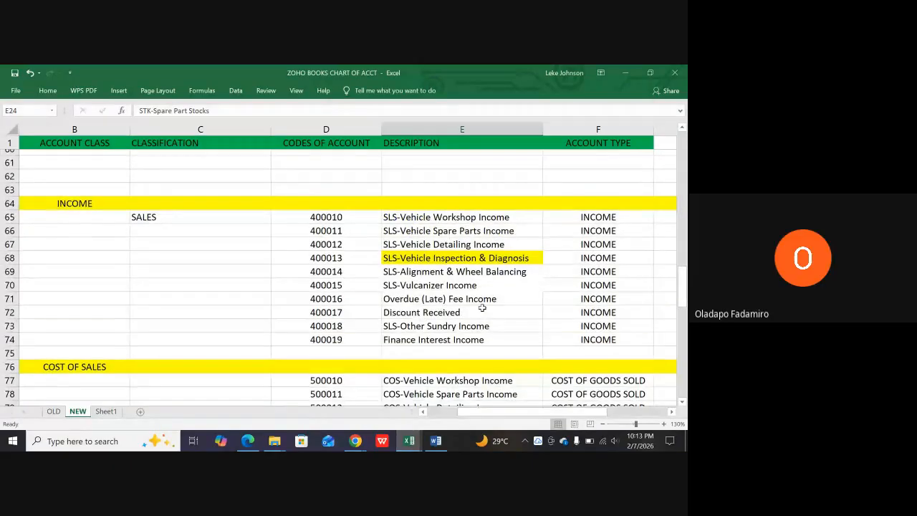
pyautogui.scroll(-3, 372, 319)
pyautogui.scroll(-2, 372, 335)
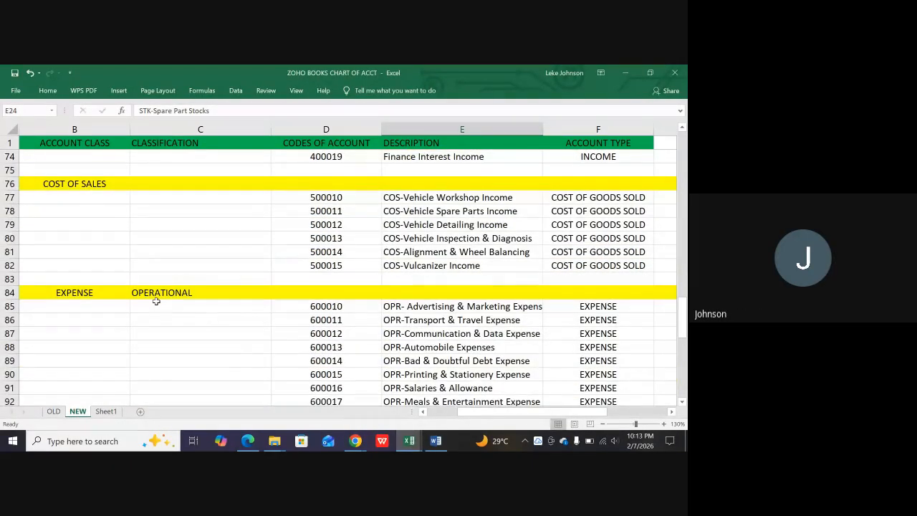
# Highlight the COST OF SALES and EXPENSE class and classification columns down to ADM-Bank Fees & Charges.
pyautogui.click(67, 181)
pyautogui.click(52, 291)
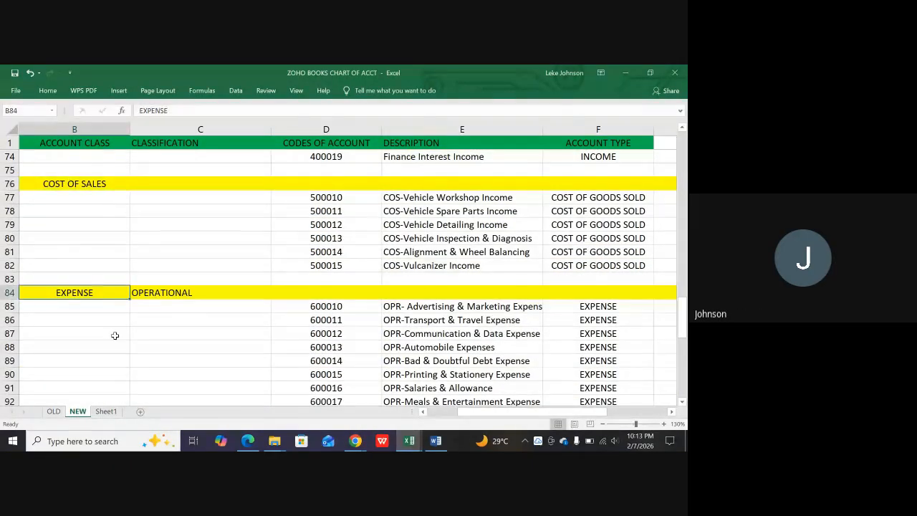
pyautogui.scroll(-3, 100, 343)
pyautogui.scroll(3, 98, 350)
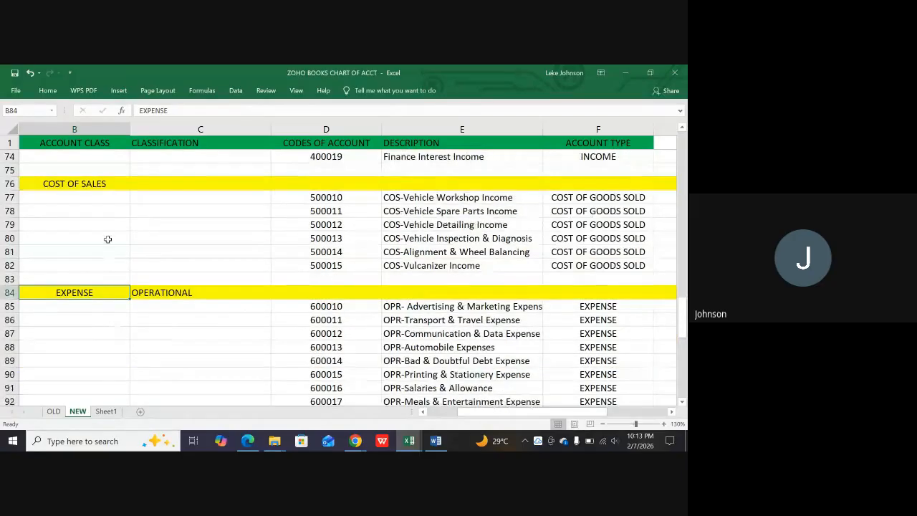
pyautogui.moveTo(77, 183); pyautogui.dragTo(200, 383)
pyautogui.scroll(3, 460, 296)
pyautogui.click(448, 294)
pyautogui.click(440, 399)
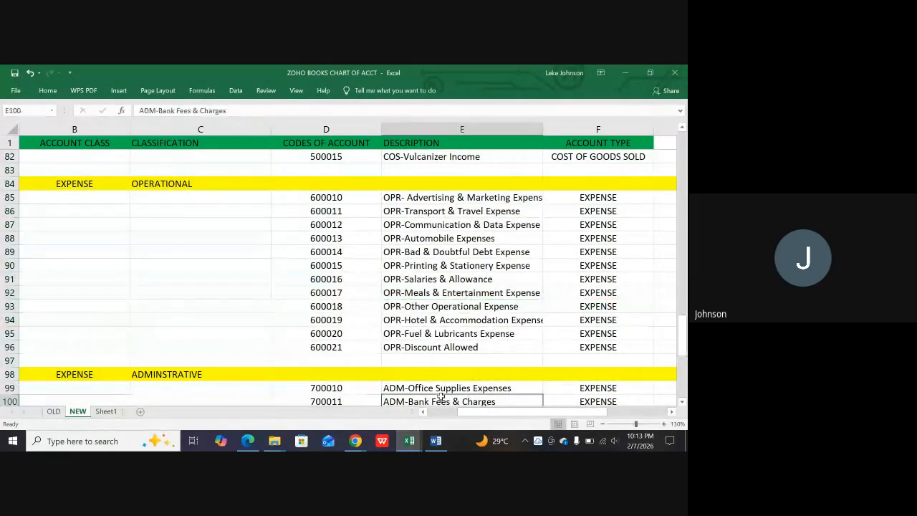
pyautogui.scroll(5, 462, 302)
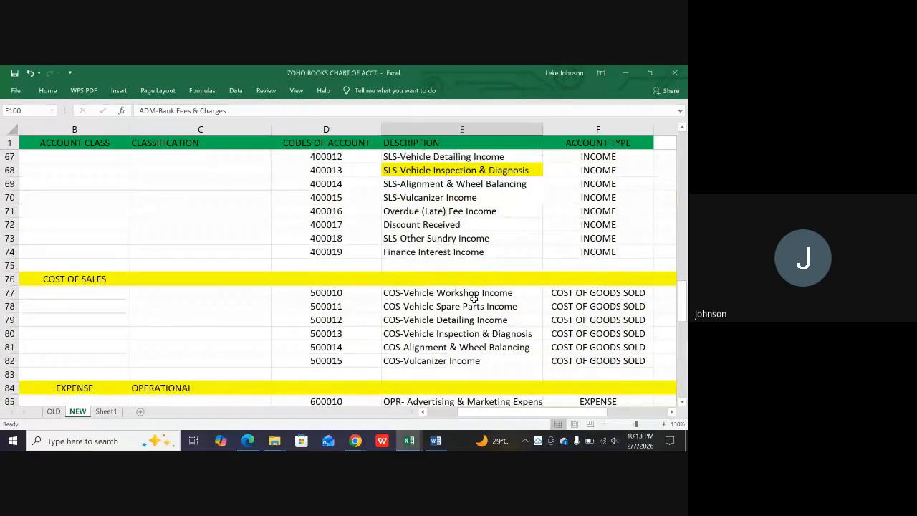
pyautogui.scroll(1, 508, 269)
pyautogui.scroll(-2, 502, 301)
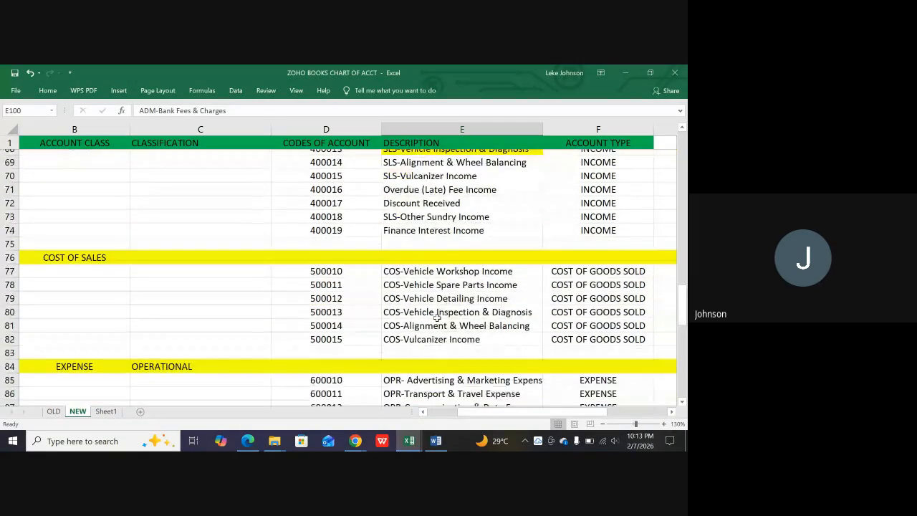
# Switch to the Meet window and mute all participants from the People panel.
pyautogui.moveTo(354, 440)
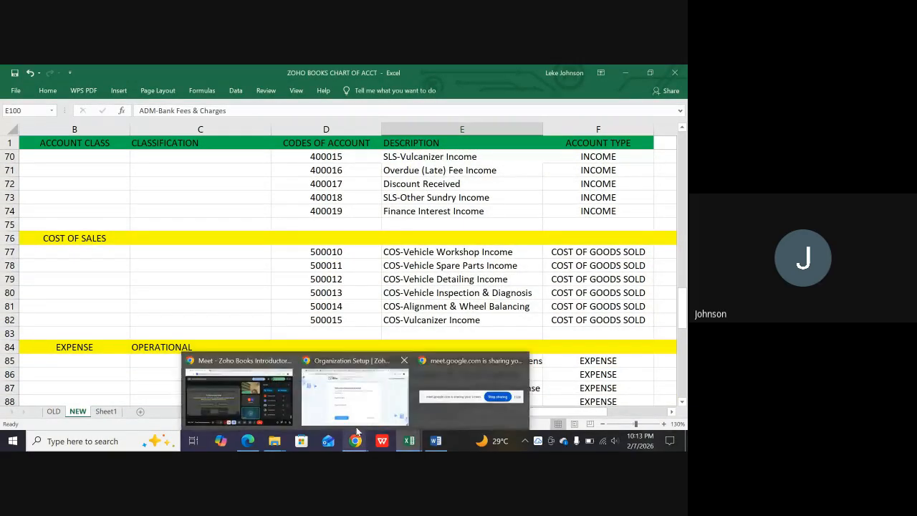
pyautogui.click(285, 403)
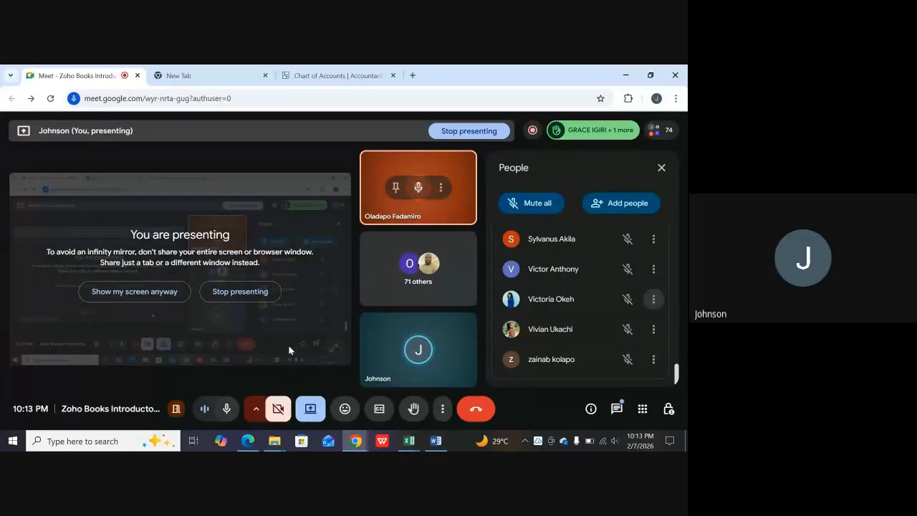
pyautogui.click(522, 203)
# Check the recording status, mute everyone again, and view the raised-hands list.
pyautogui.moveTo(593, 136)
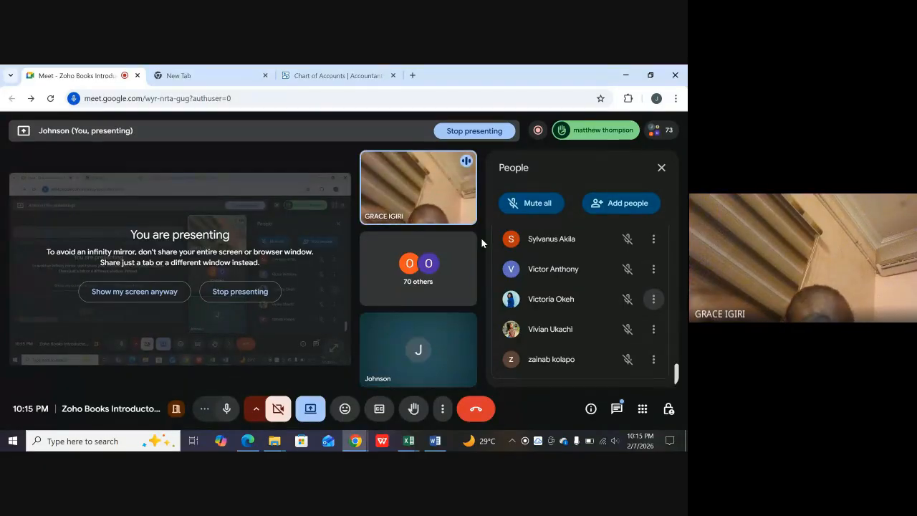
pyautogui.click(545, 133)
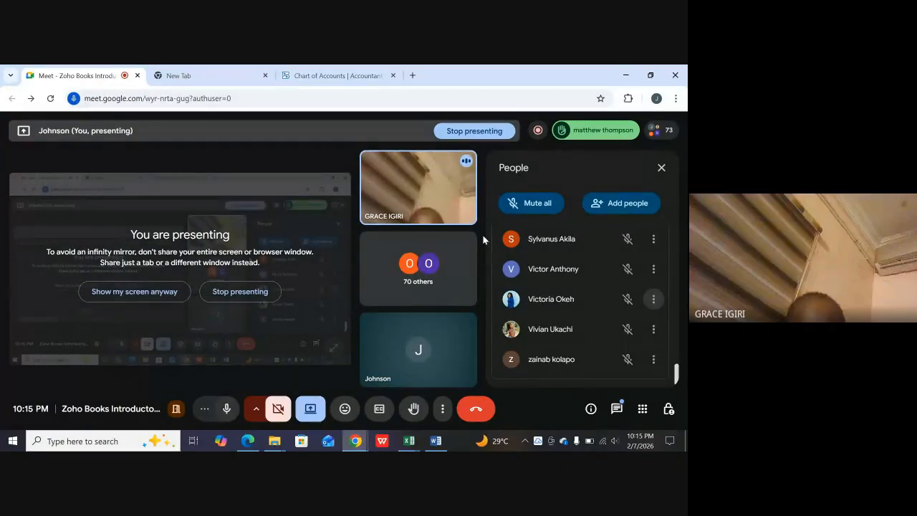
pyautogui.click(520, 207)
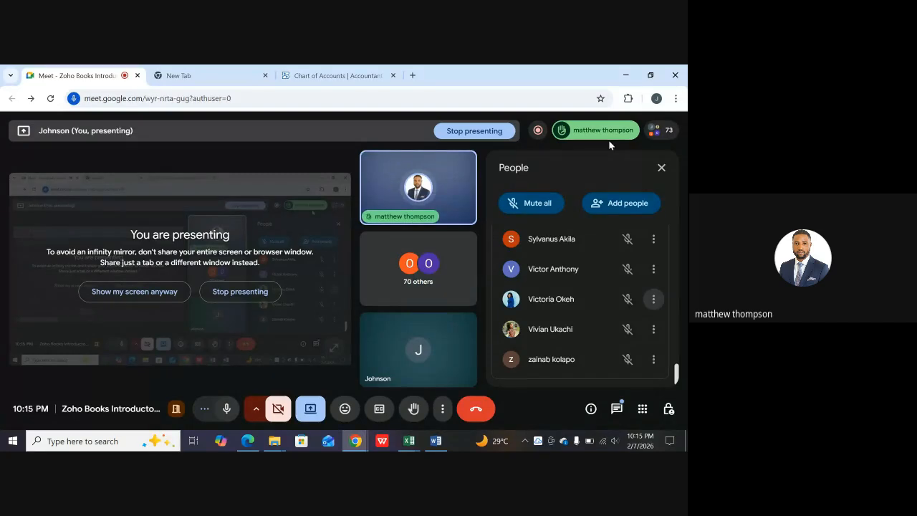
pyautogui.click(602, 137)
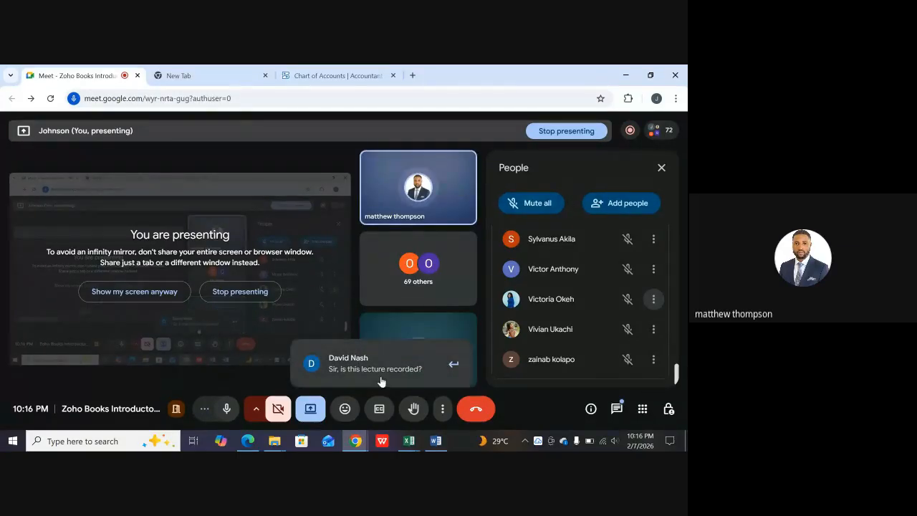
# Reply 'the class is recorded' in the meeting chat.
pyautogui.click(615, 410)
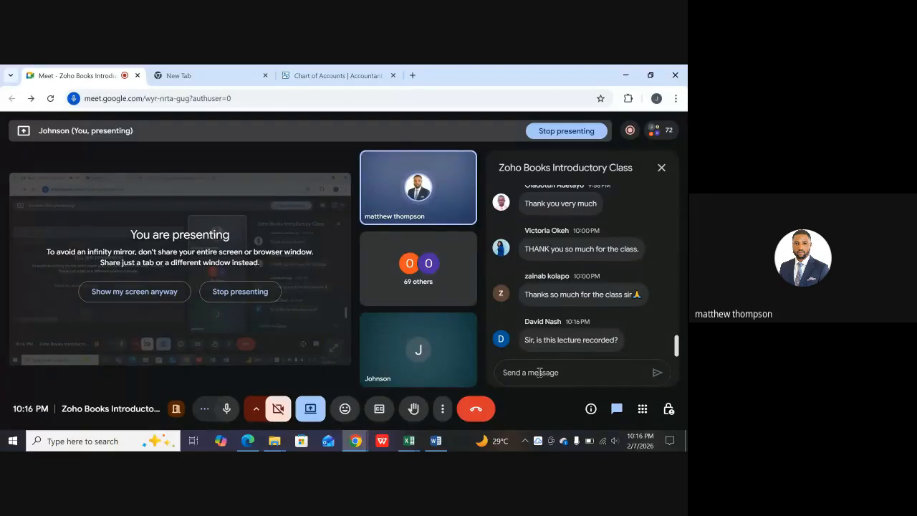
pyautogui.write('the cla')
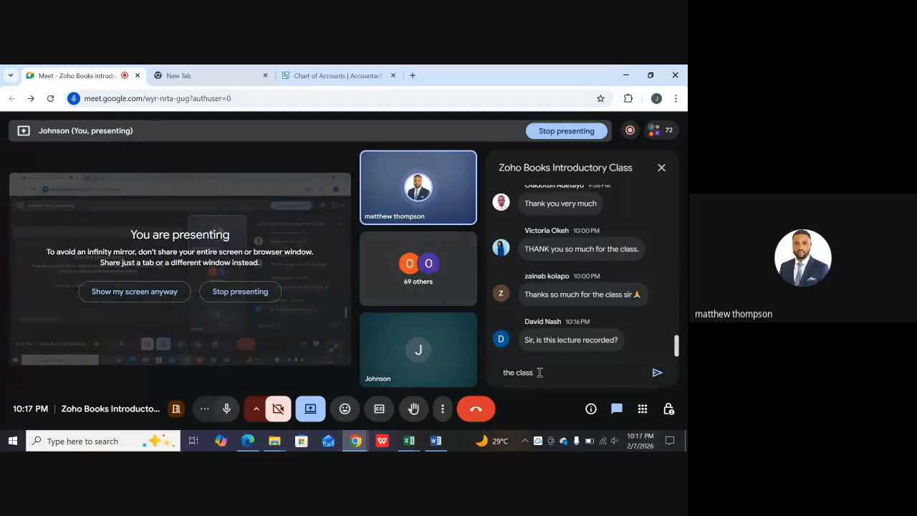
pyautogui.write('ss is recorded')
pyautogui.press('Return')
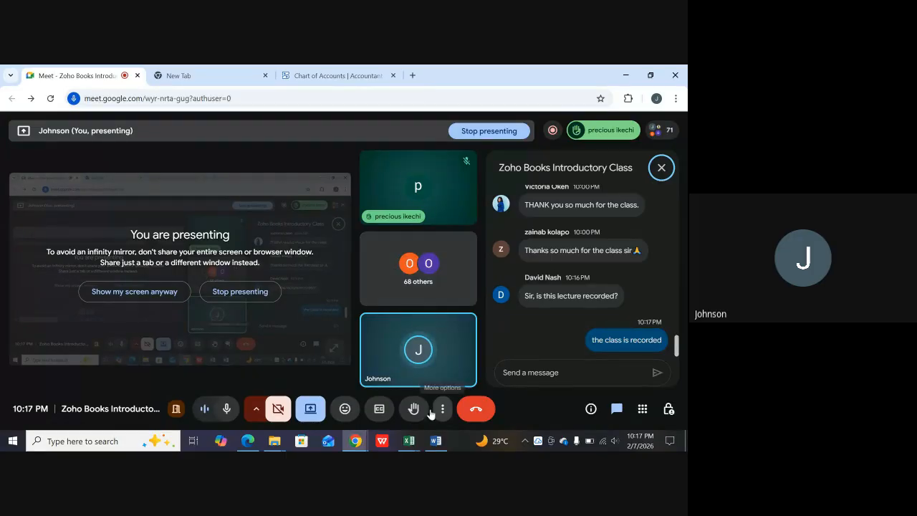
pyautogui.moveTo(408, 439)
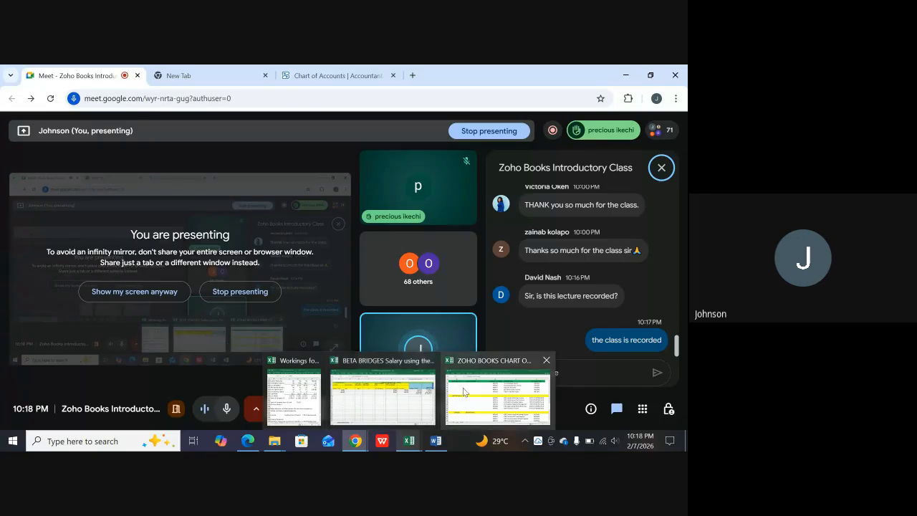
# Bring the ZOHO BOOKS CHART OF ACCT workbook forward and scroll up to Liability codes 200010–200030.
pyautogui.moveTo(454, 396)
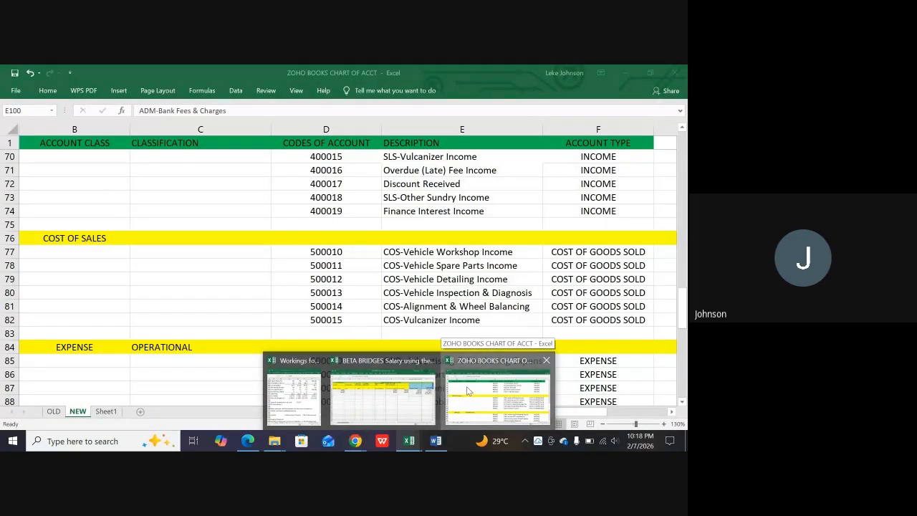
pyautogui.click(467, 391)
pyautogui.scroll(-2, 425, 306)
pyautogui.scroll(7, 425, 306)
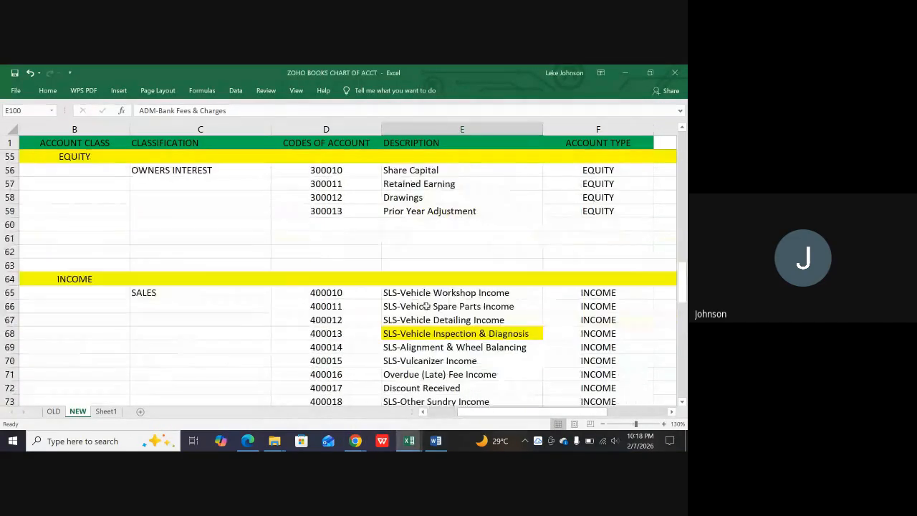
pyautogui.scroll(7, 425, 306)
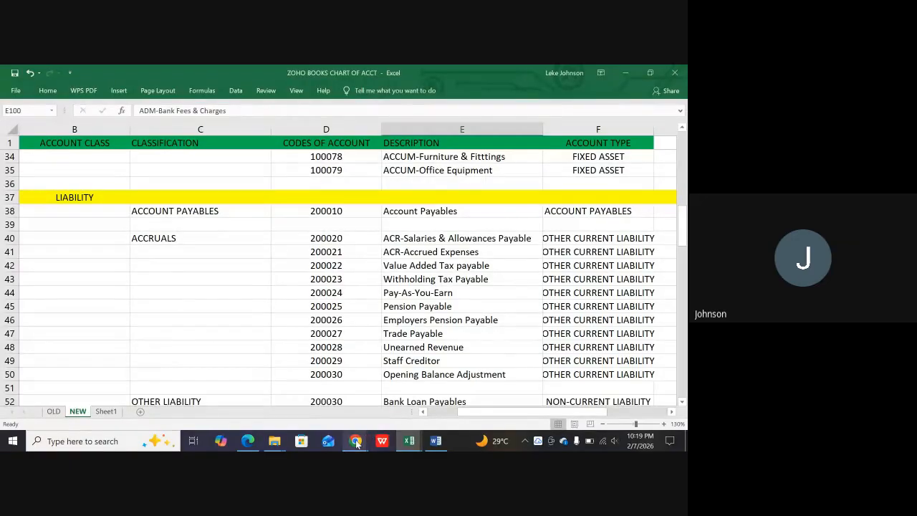
# Return to the Meet call, check the raised hands, and open the recording details.
pyautogui.moveTo(356, 443)
pyautogui.click(247, 389)
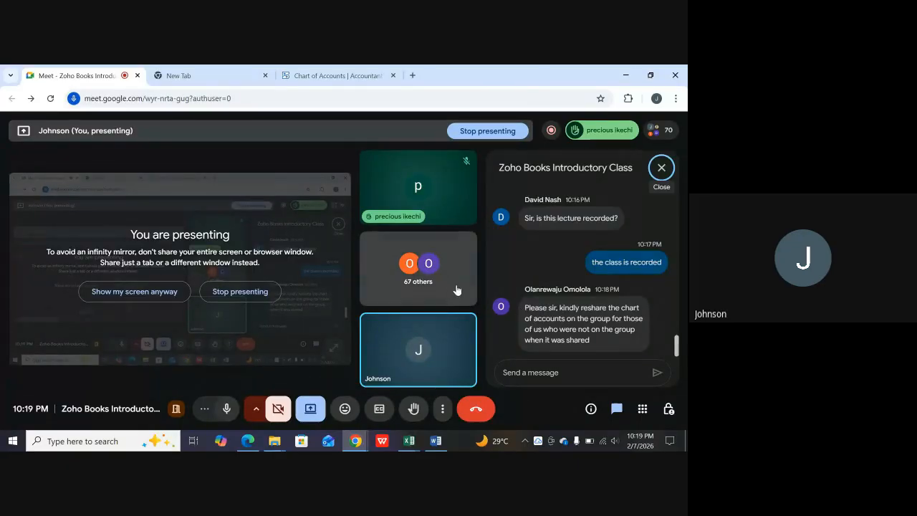
pyautogui.moveTo(442, 190)
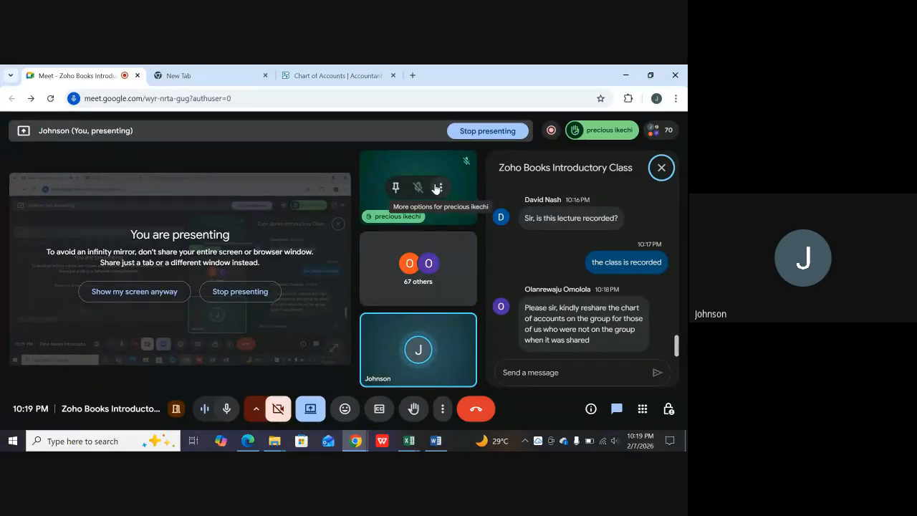
pyautogui.click(576, 133)
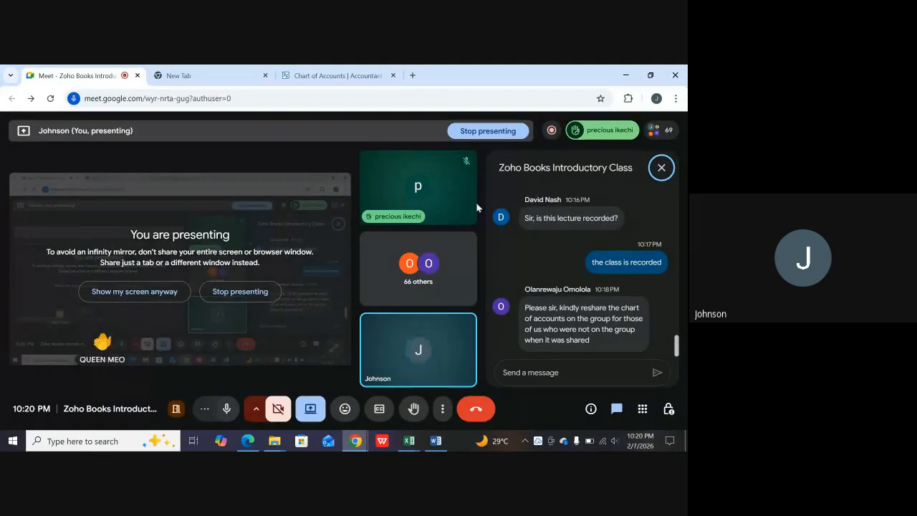
pyautogui.moveTo(441, 208)
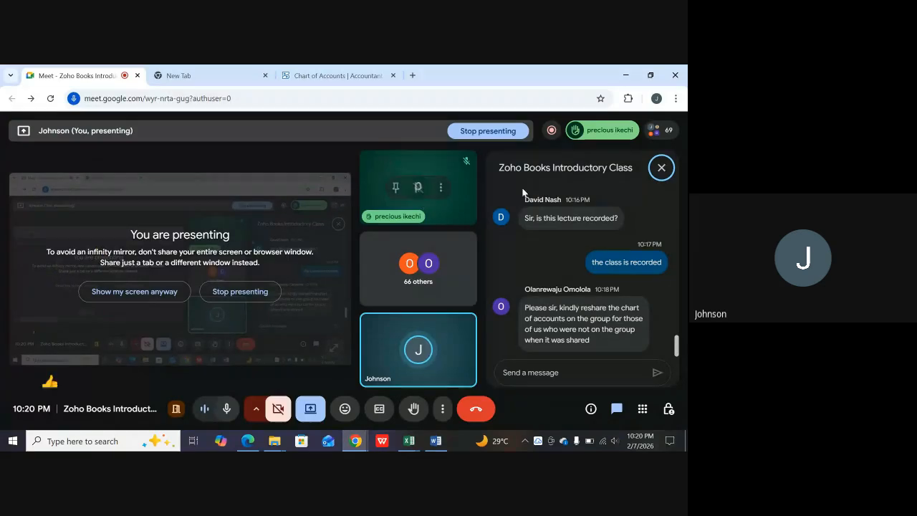
pyautogui.click(552, 134)
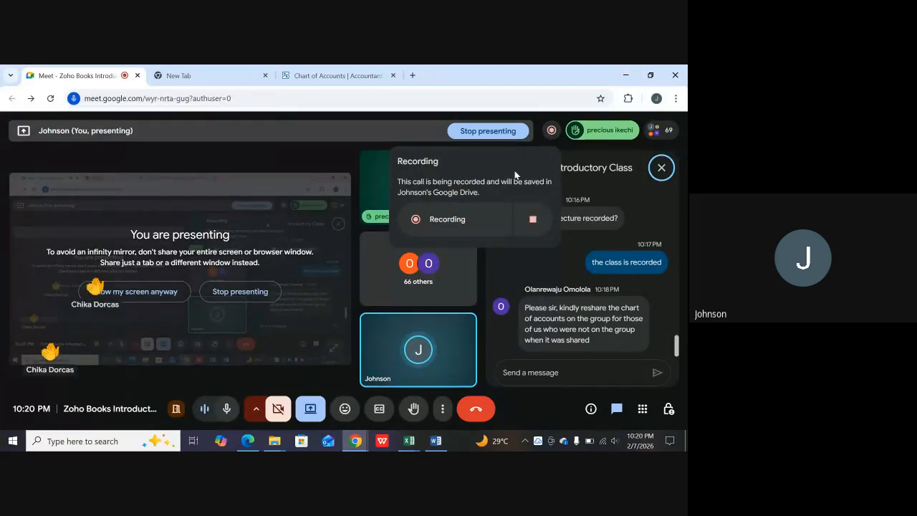
# Stop the call recording, bringing up the save-to-Drive confirmation.
pyautogui.click(530, 222)
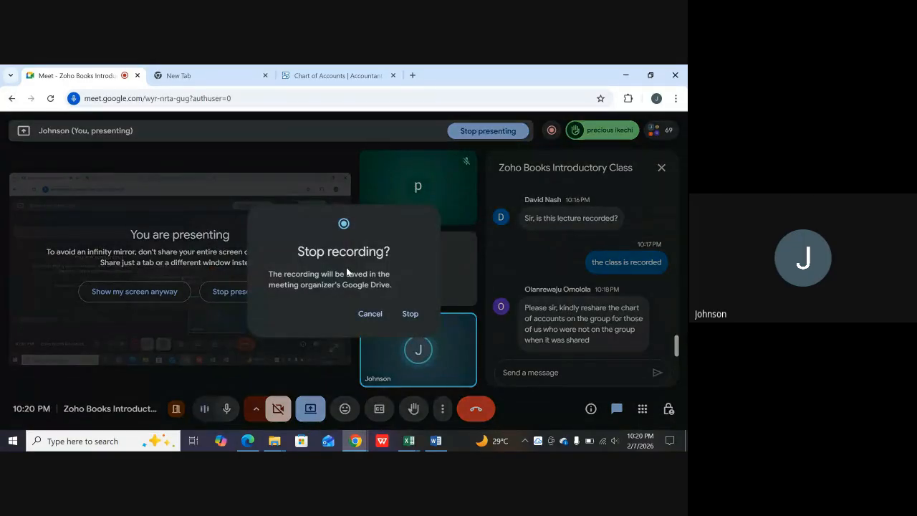